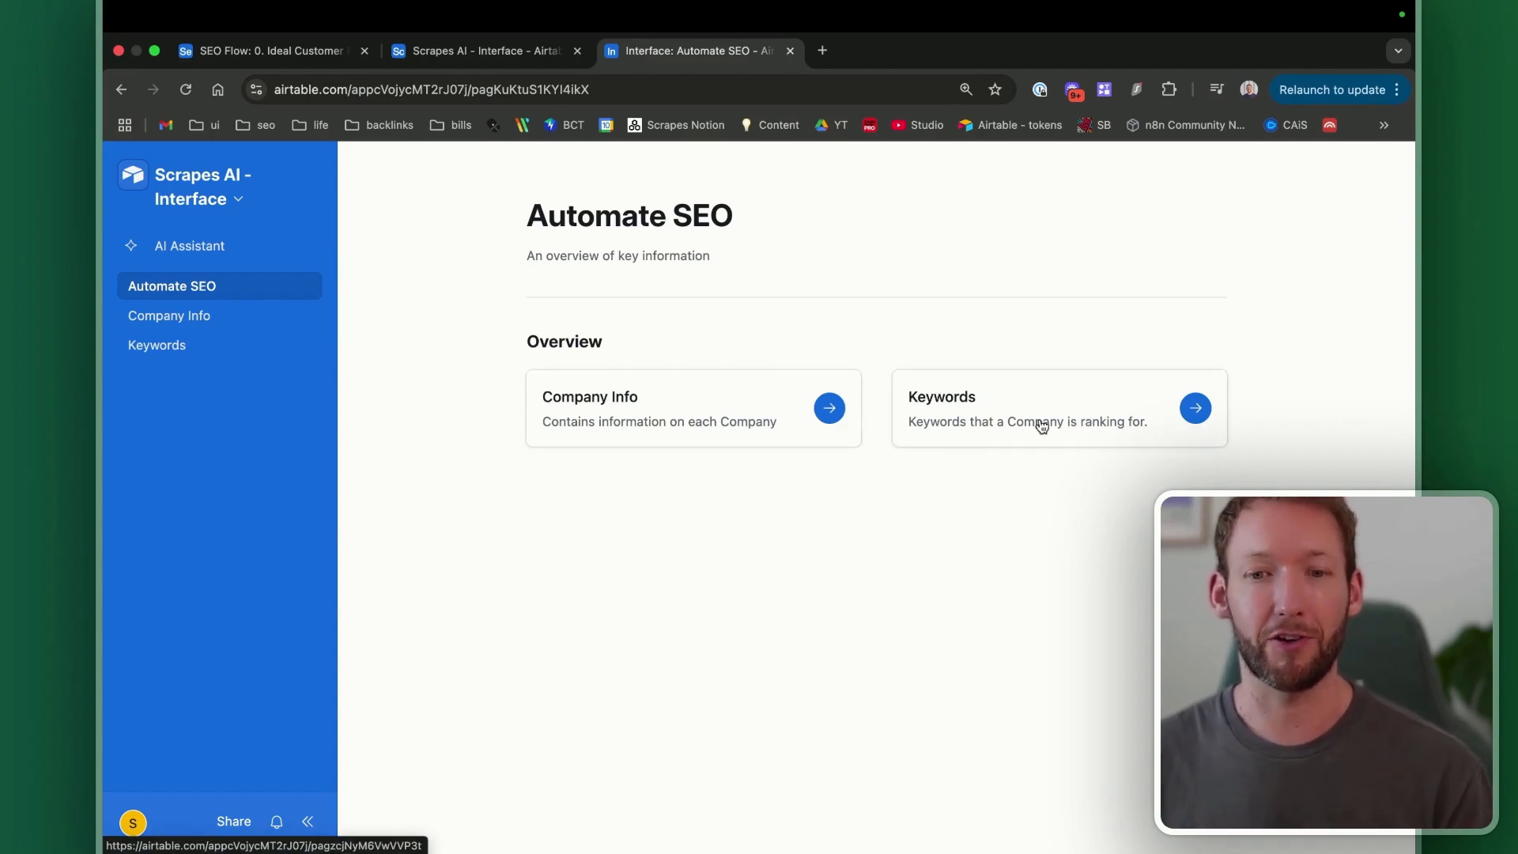
Step: Start a new company record in Company Info with the name n8n and the website URL n8n.io
{"action": "left_click", "coordinate": [178, 318]}
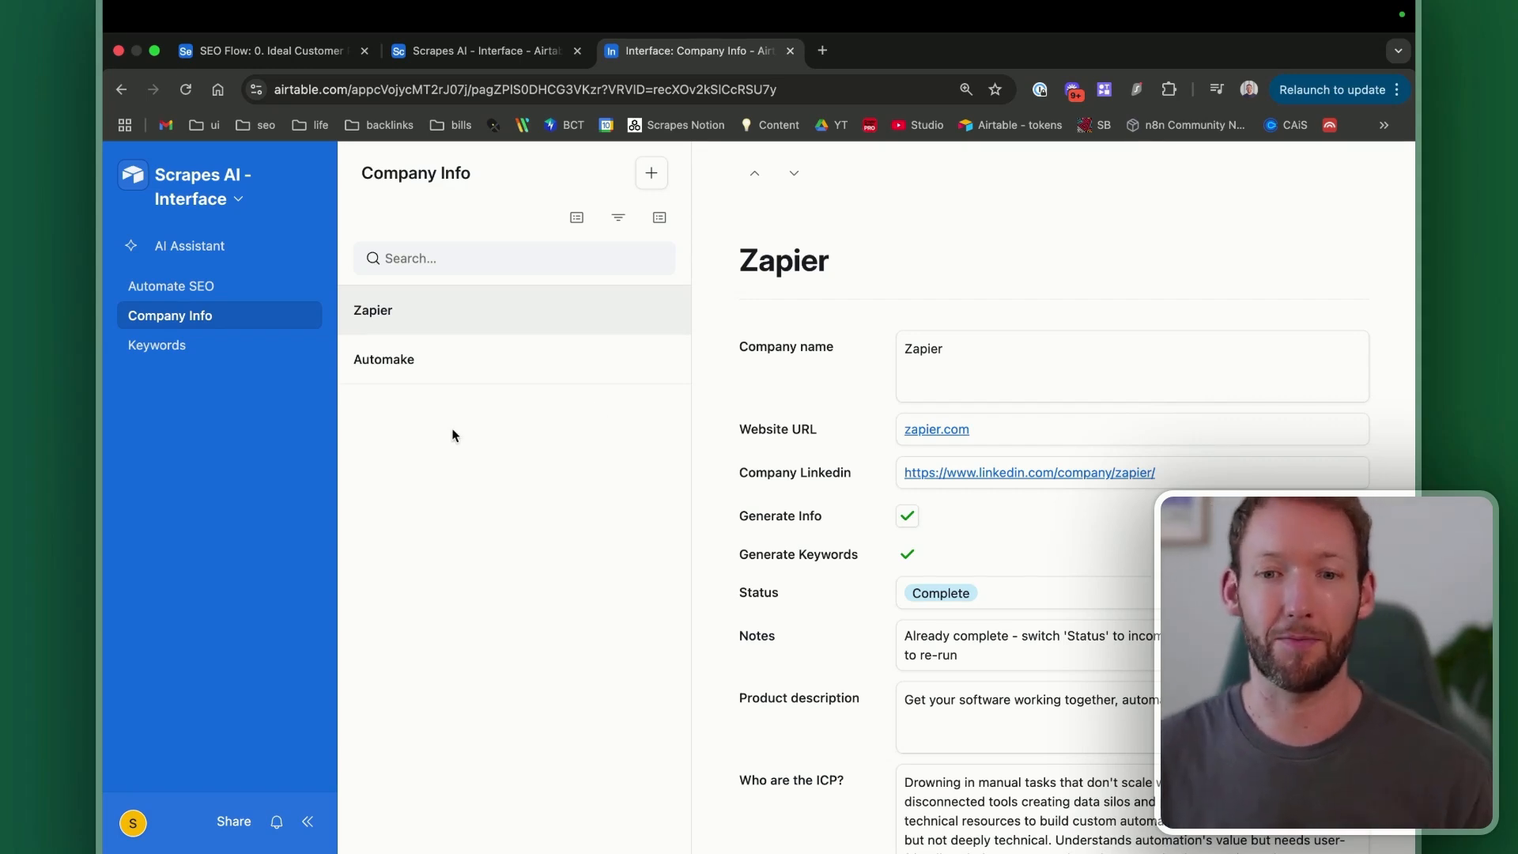
{"action": "scroll", "coordinate": [978, 461], "scroll_direction": "down", "scroll_amount": 2}
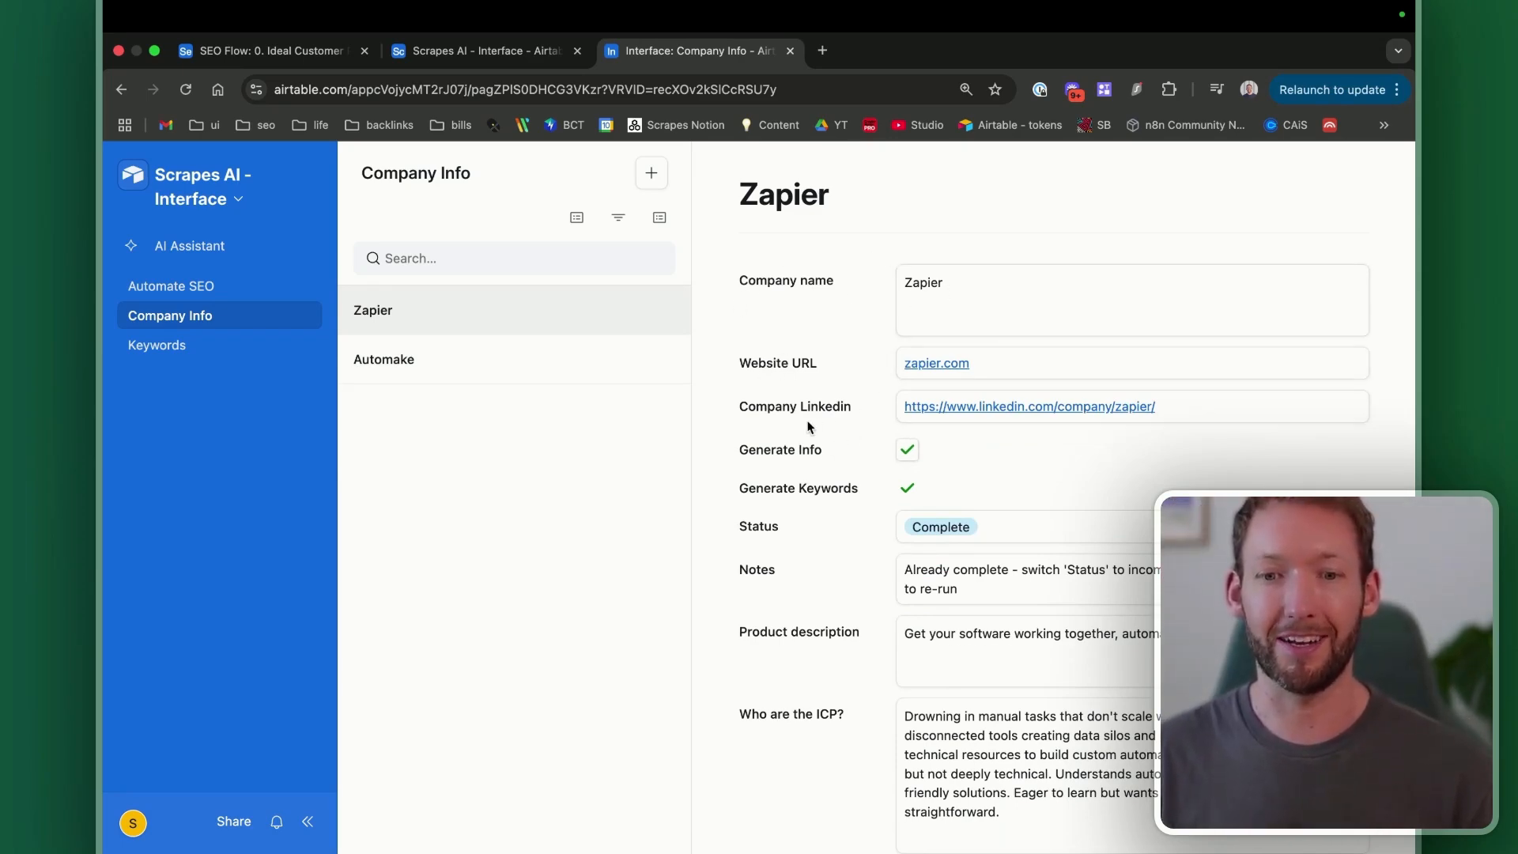
{"action": "scroll", "coordinate": [790, 356], "scroll_direction": "up", "scroll_amount": 2}
{"action": "left_click", "coordinate": [648, 176]}
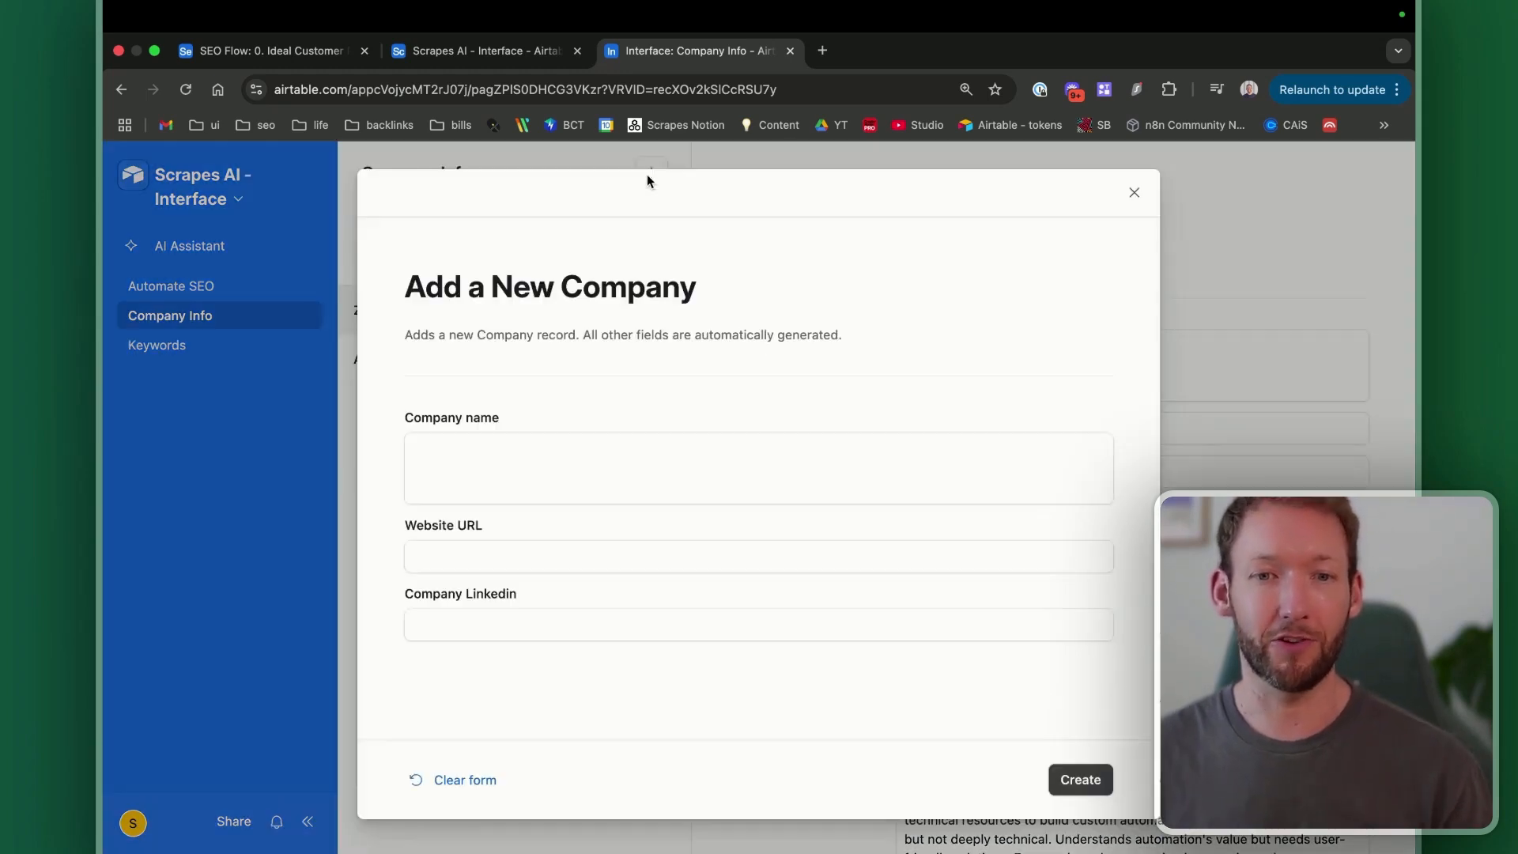
{"action": "left_click", "coordinate": [498, 492]}
{"action": "type", "text": "n8n"}
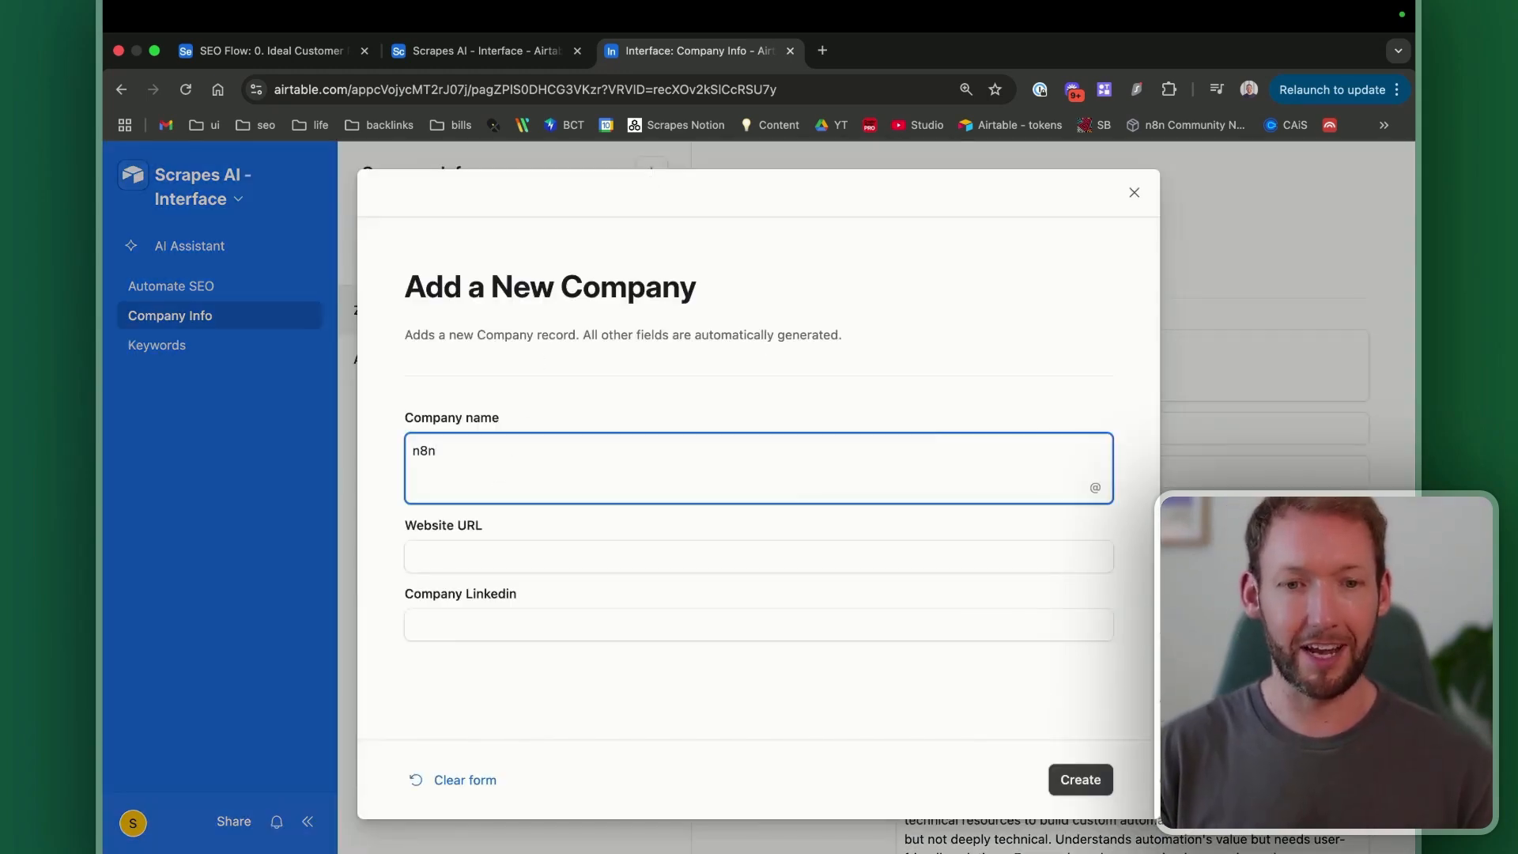
{"action": "left_click", "coordinate": [490, 558]}
{"action": "type", "text": "n8n.io"}
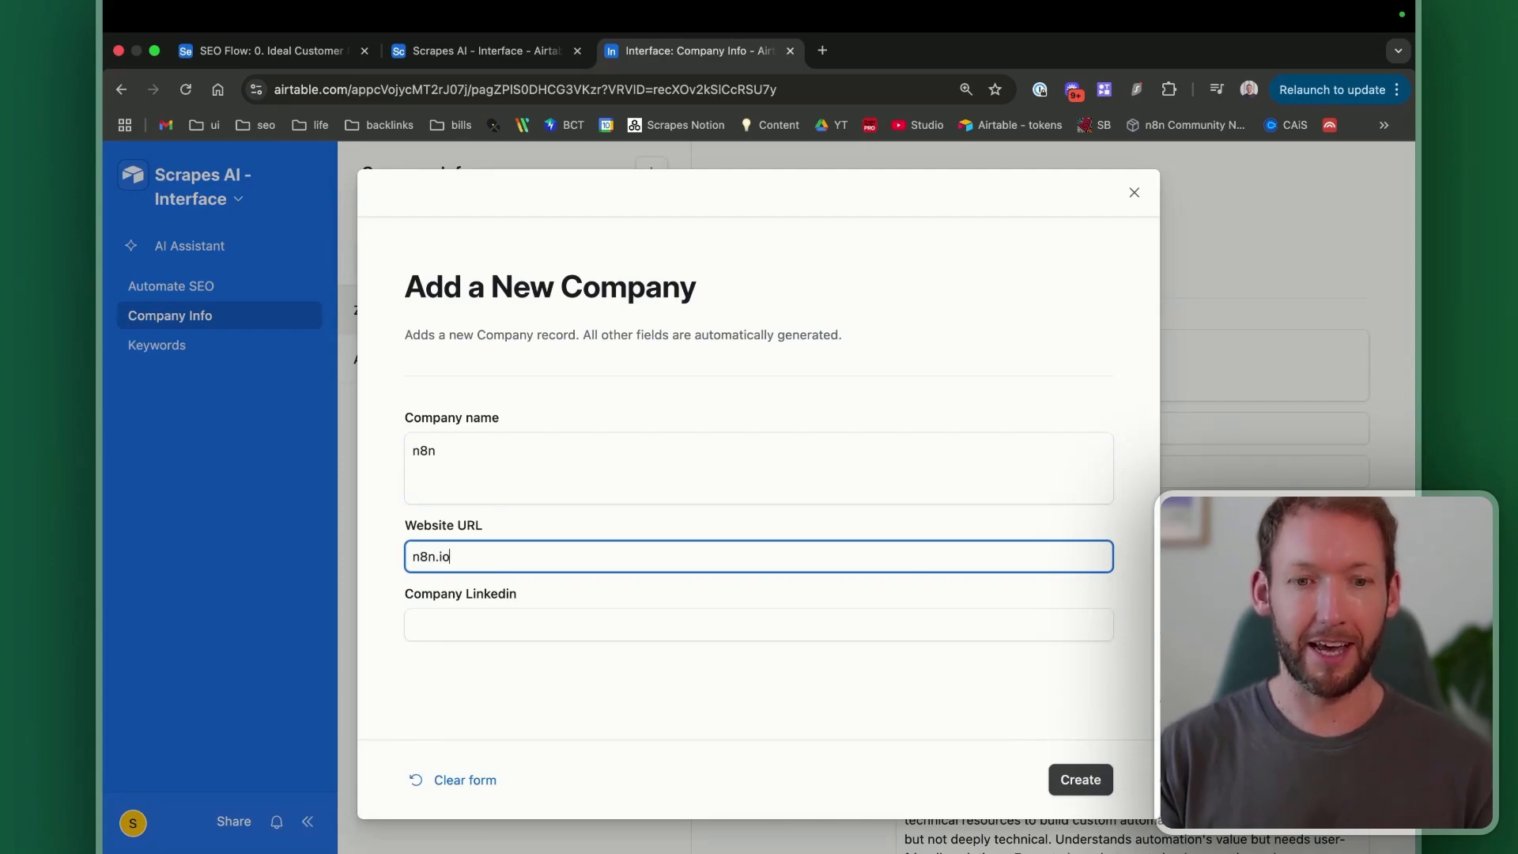
Step: Search the web for "linkedin n8n.io", open n8n's LinkedIn company page and copy its URL
{"action": "left_click", "coordinate": [822, 50]}
{"action": "type", "text": "linkedin n8n."}
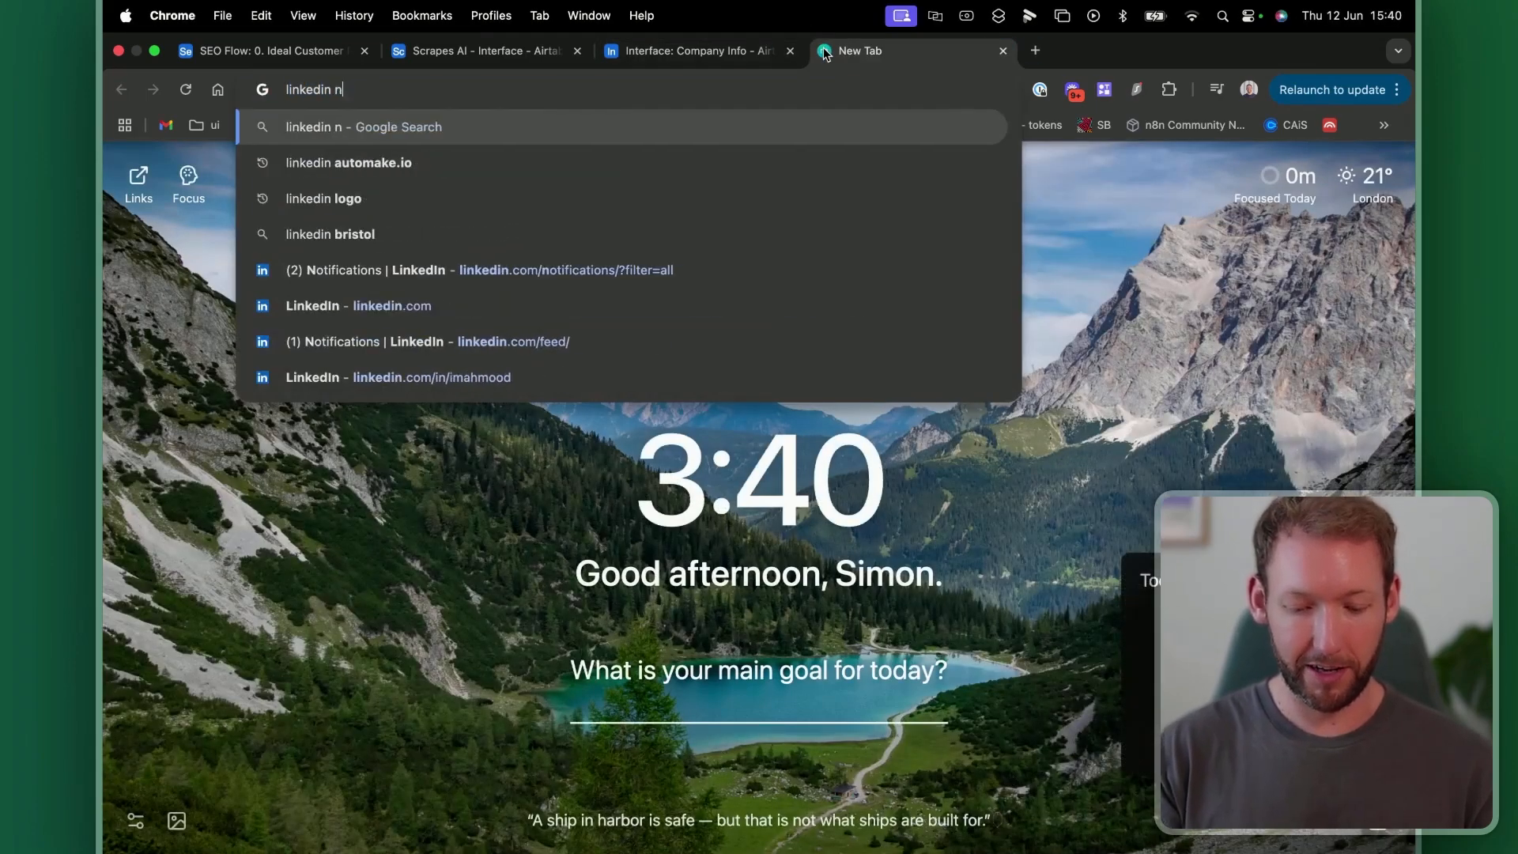
{"action": "type", "text": "a"}
{"action": "key", "text": "BackSpace"}
{"action": "type", "text": "io"}
{"action": "key", "text": "Return"}
{"action": "left_click", "coordinate": [278, 337]}
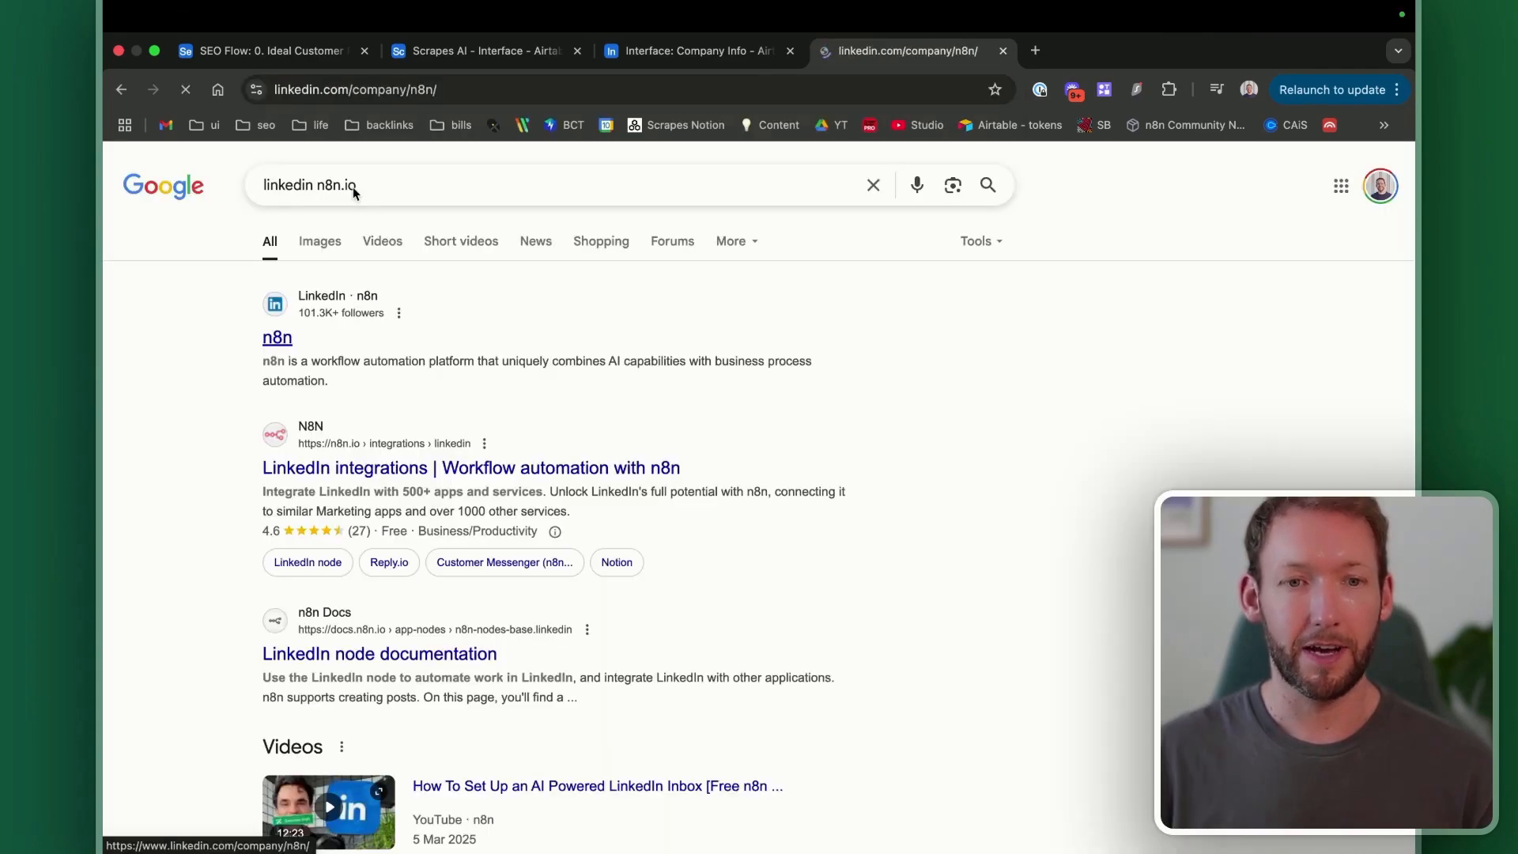
{"action": "left_click", "coordinate": [408, 87]}
{"action": "key", "text": "super+c"}
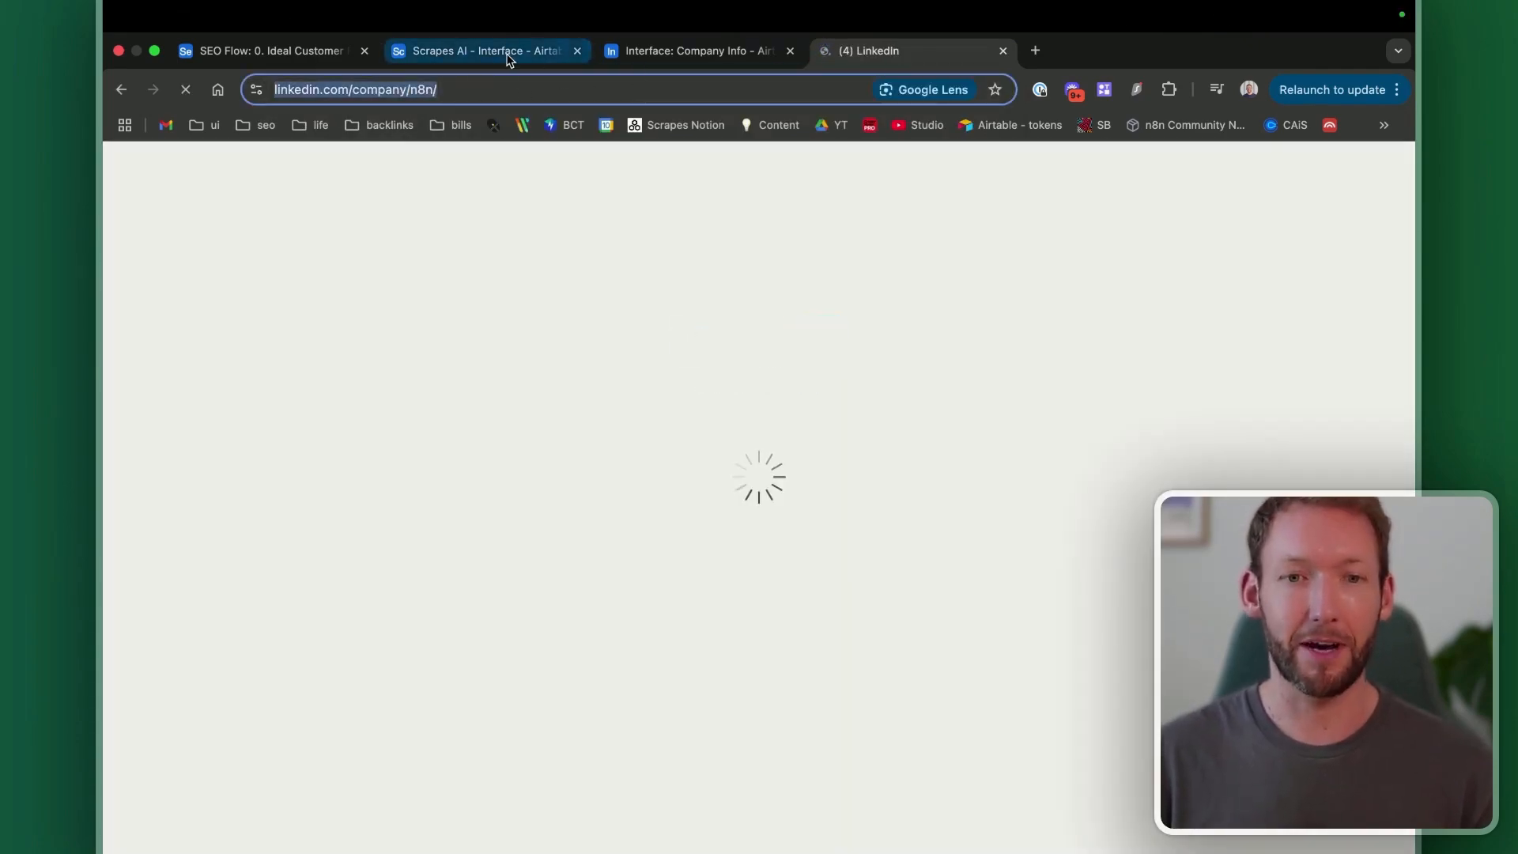
Step: Fill in the new company's LinkedIn field with the copied n8n page URL and create the record
{"action": "left_click", "coordinate": [502, 53]}
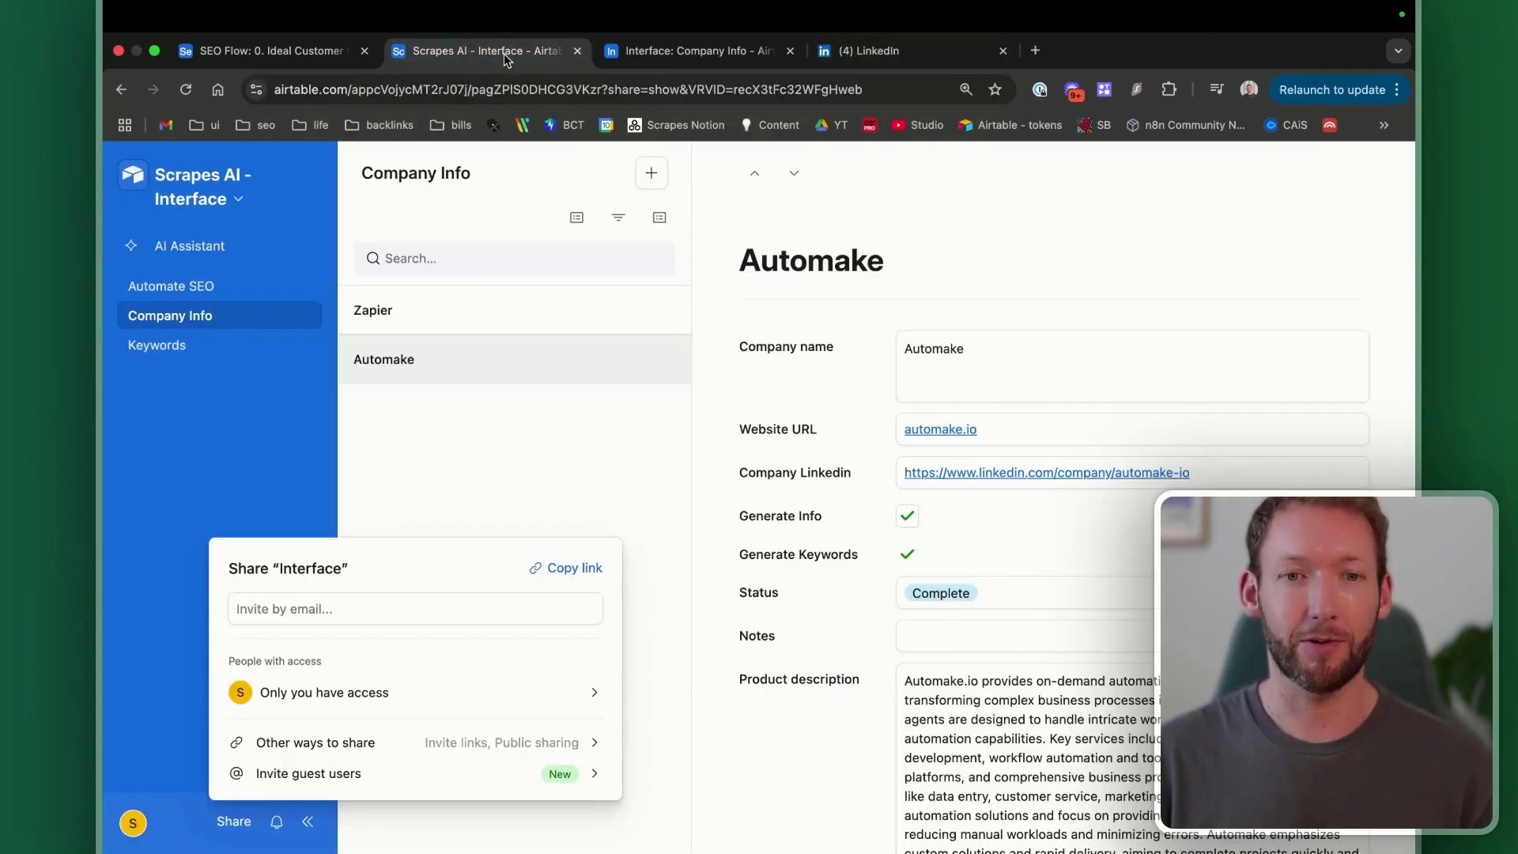
{"action": "left_click", "coordinate": [683, 51]}
{"action": "left_click", "coordinate": [520, 622]}
{"action": "key", "text": "super+v"}
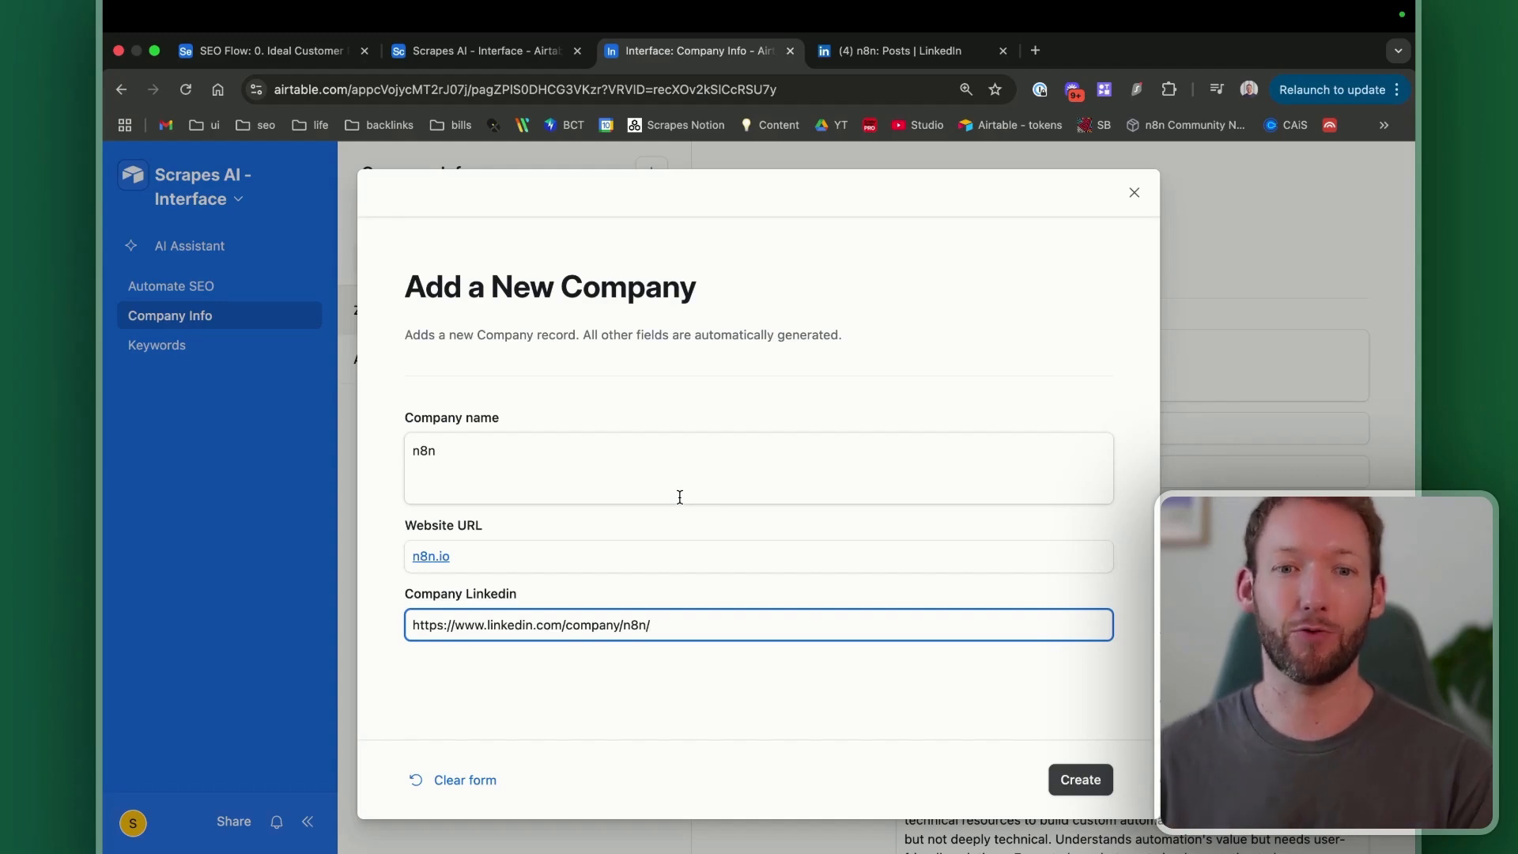
{"action": "left_click", "coordinate": [1087, 780]}
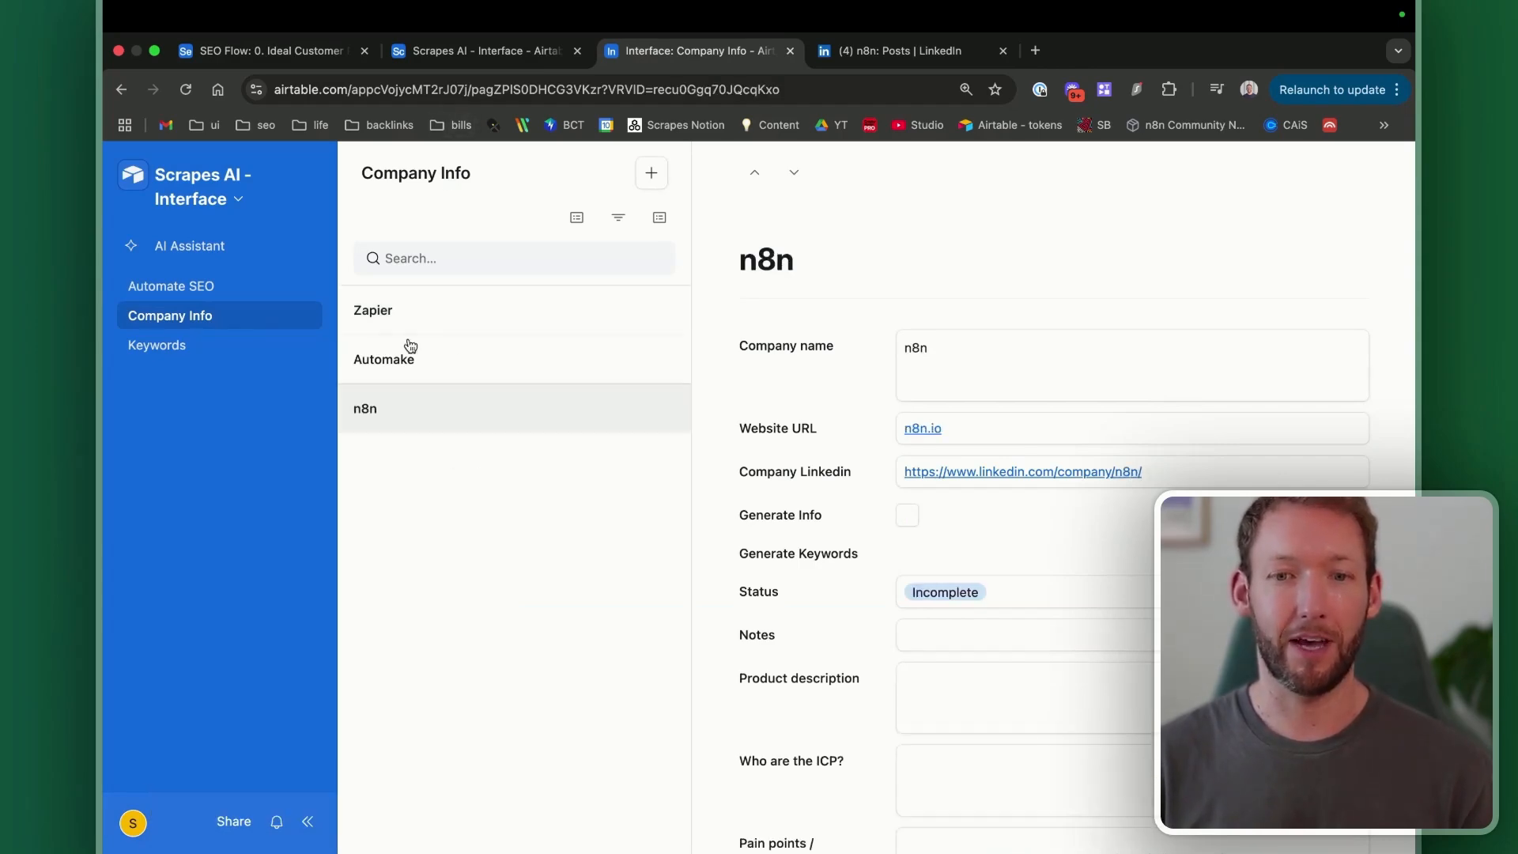
Step: Look through the n8n record's fields, from the website and status to the ICP, pain points and goals
{"action": "scroll", "coordinate": [905, 528], "scroll_direction": "down", "scroll_amount": 4}
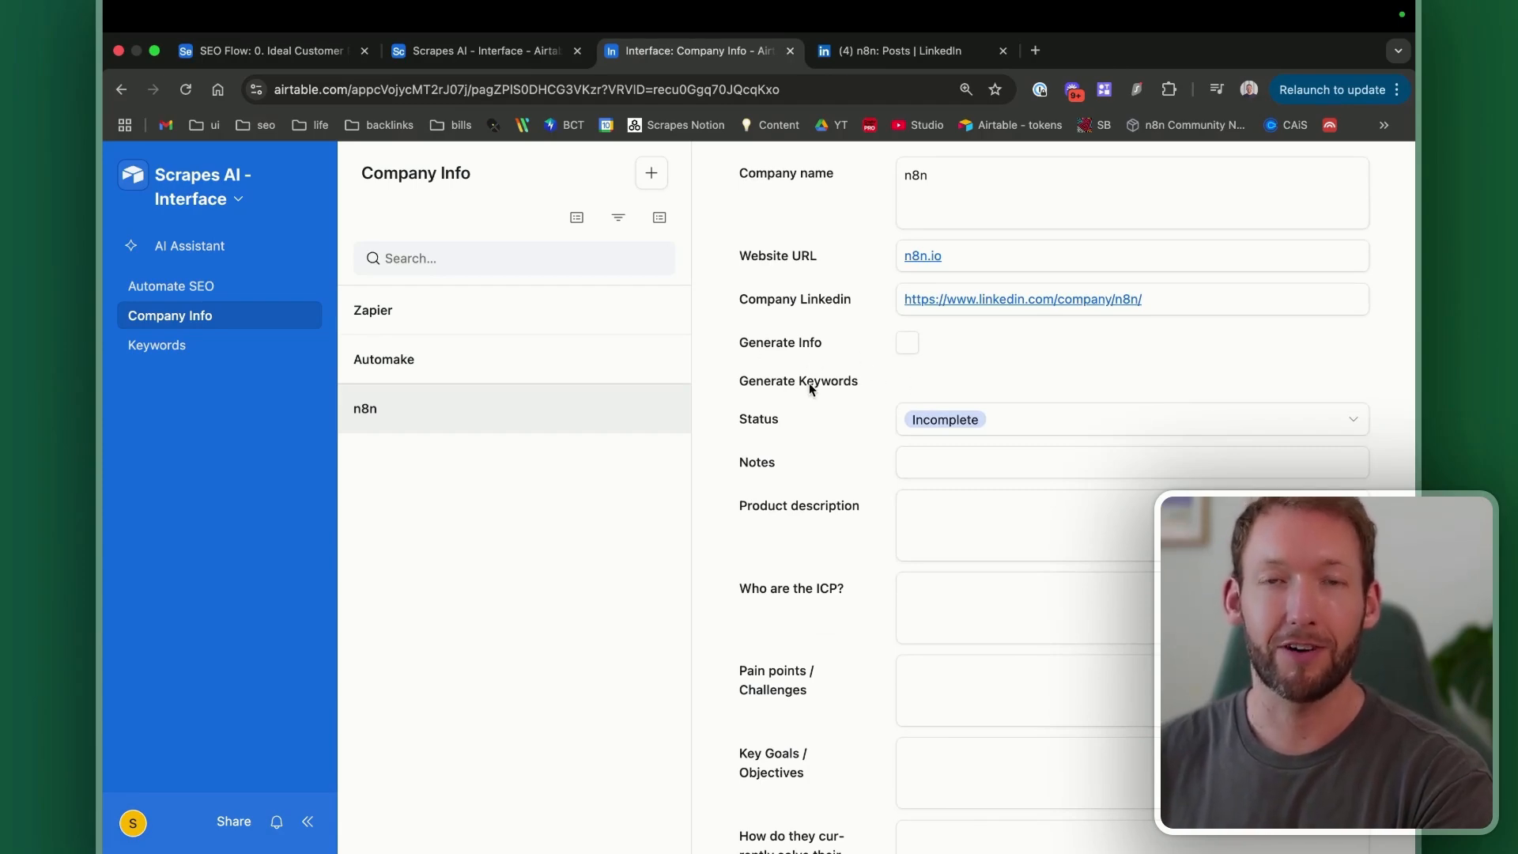
{"action": "scroll", "coordinate": [808, 382], "scroll_direction": "up", "scroll_amount": 1}
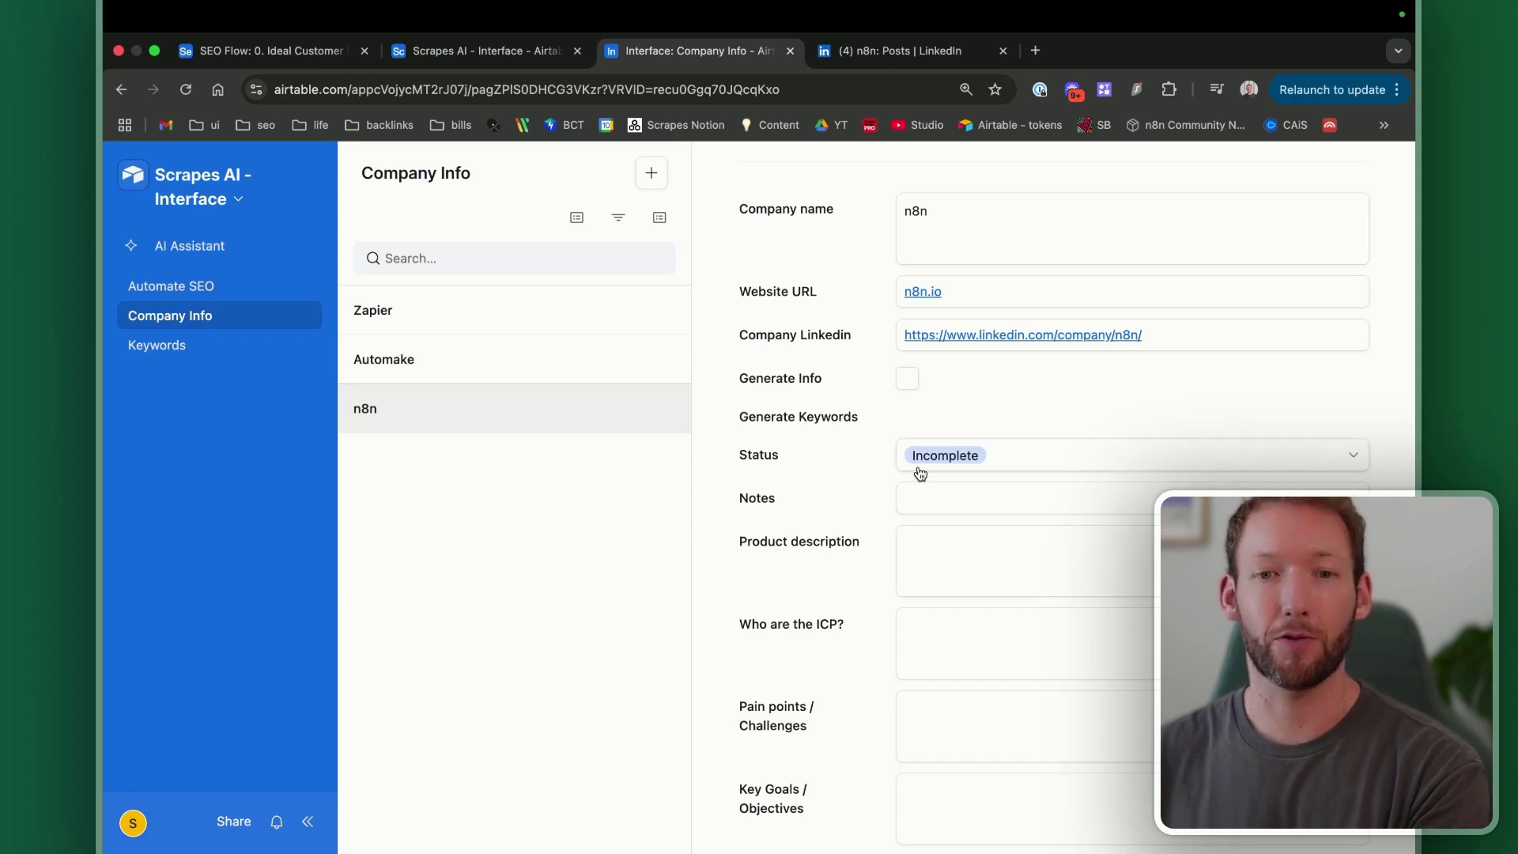
{"action": "scroll", "coordinate": [842, 481], "scroll_direction": "down", "scroll_amount": 3}
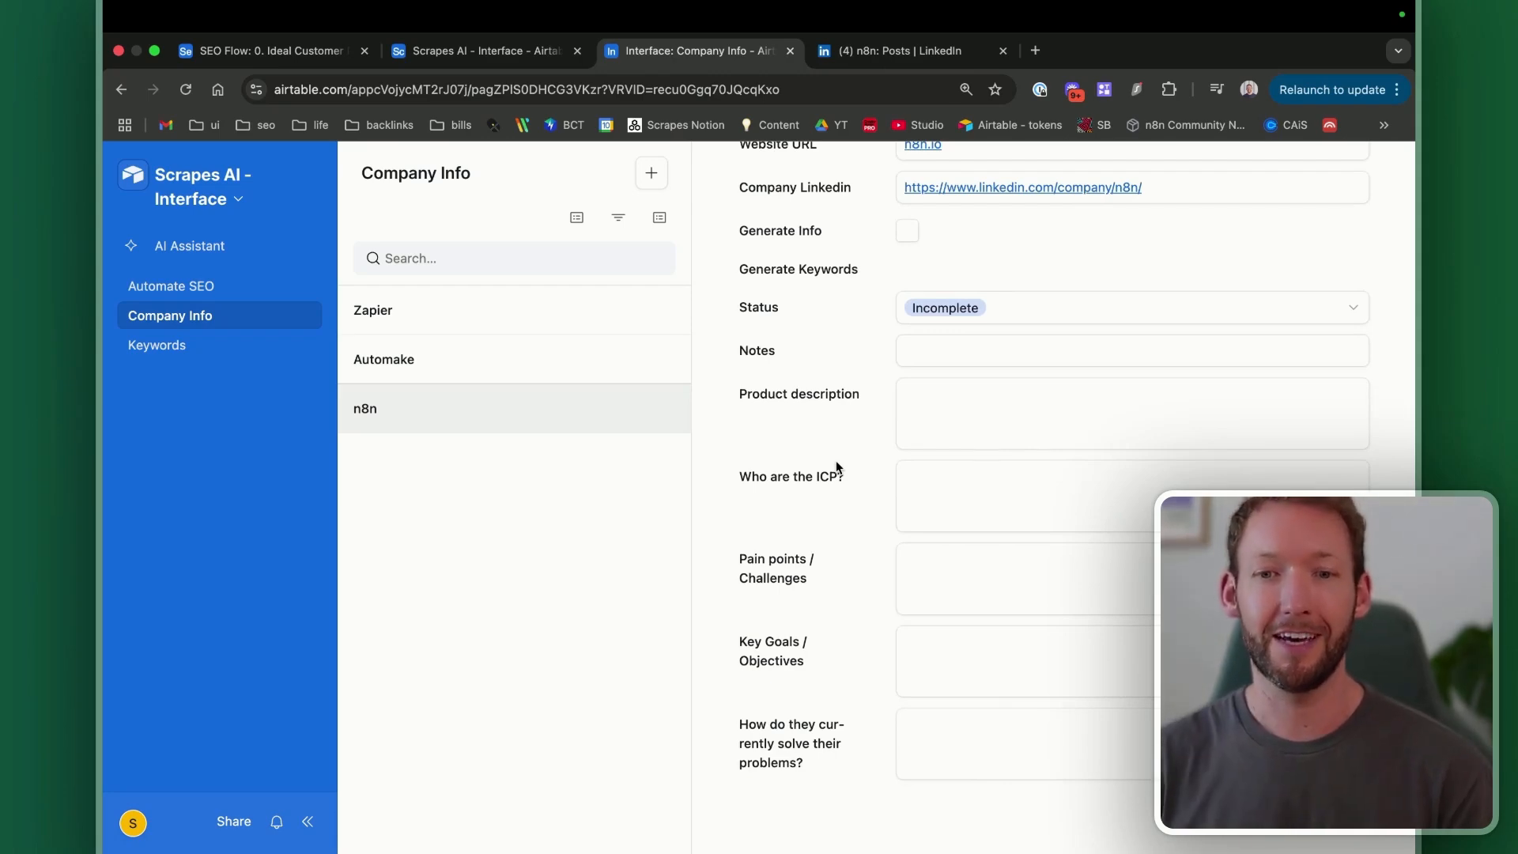
{"action": "scroll", "coordinate": [837, 467], "scroll_direction": "up", "scroll_amount": 4}
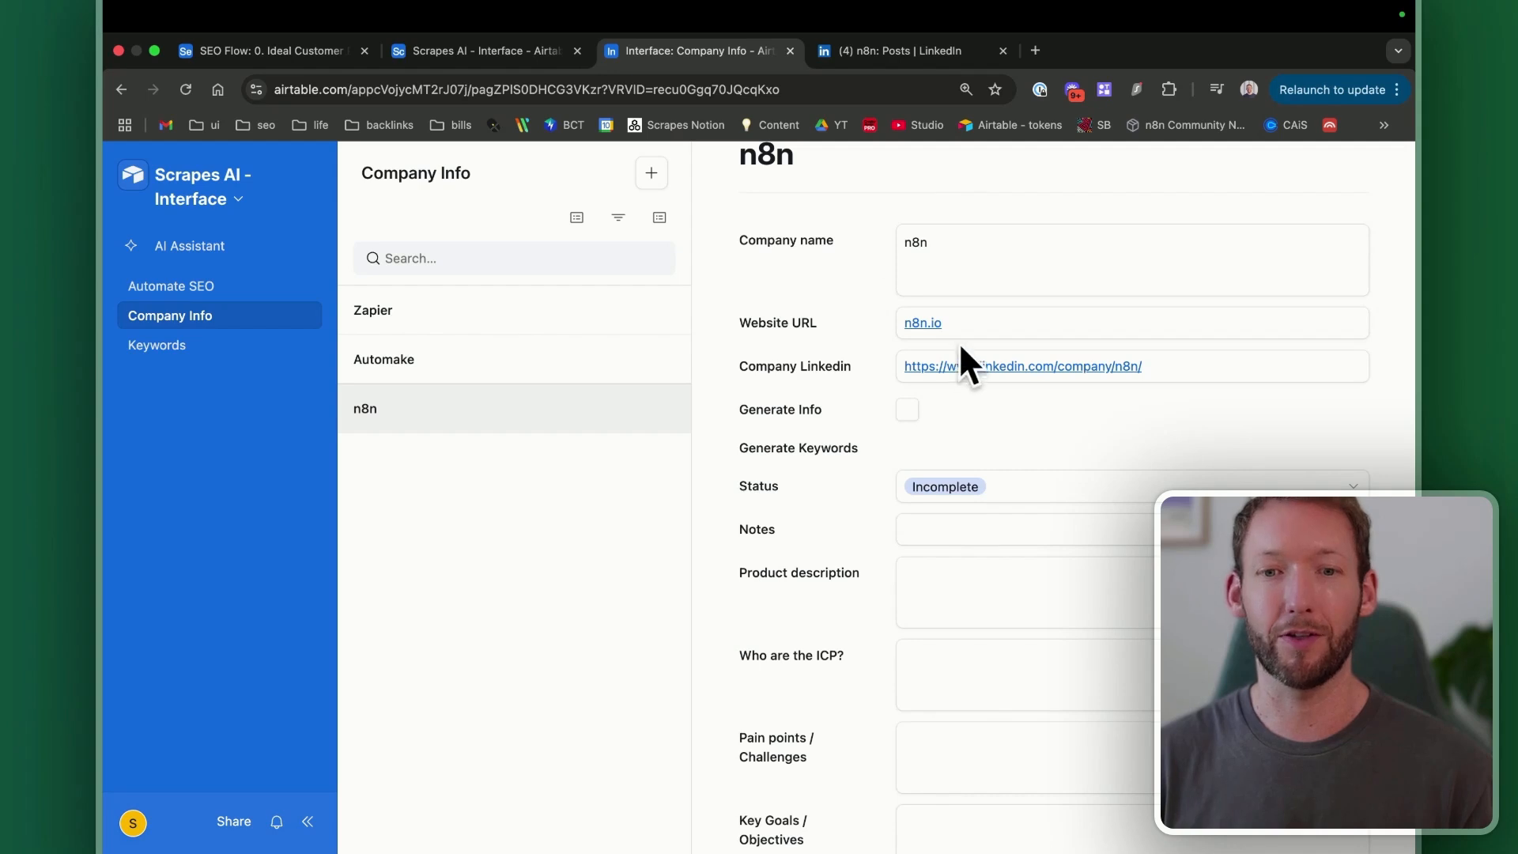
{"action": "scroll", "coordinate": [1055, 459], "scroll_direction": "down", "scroll_amount": 3}
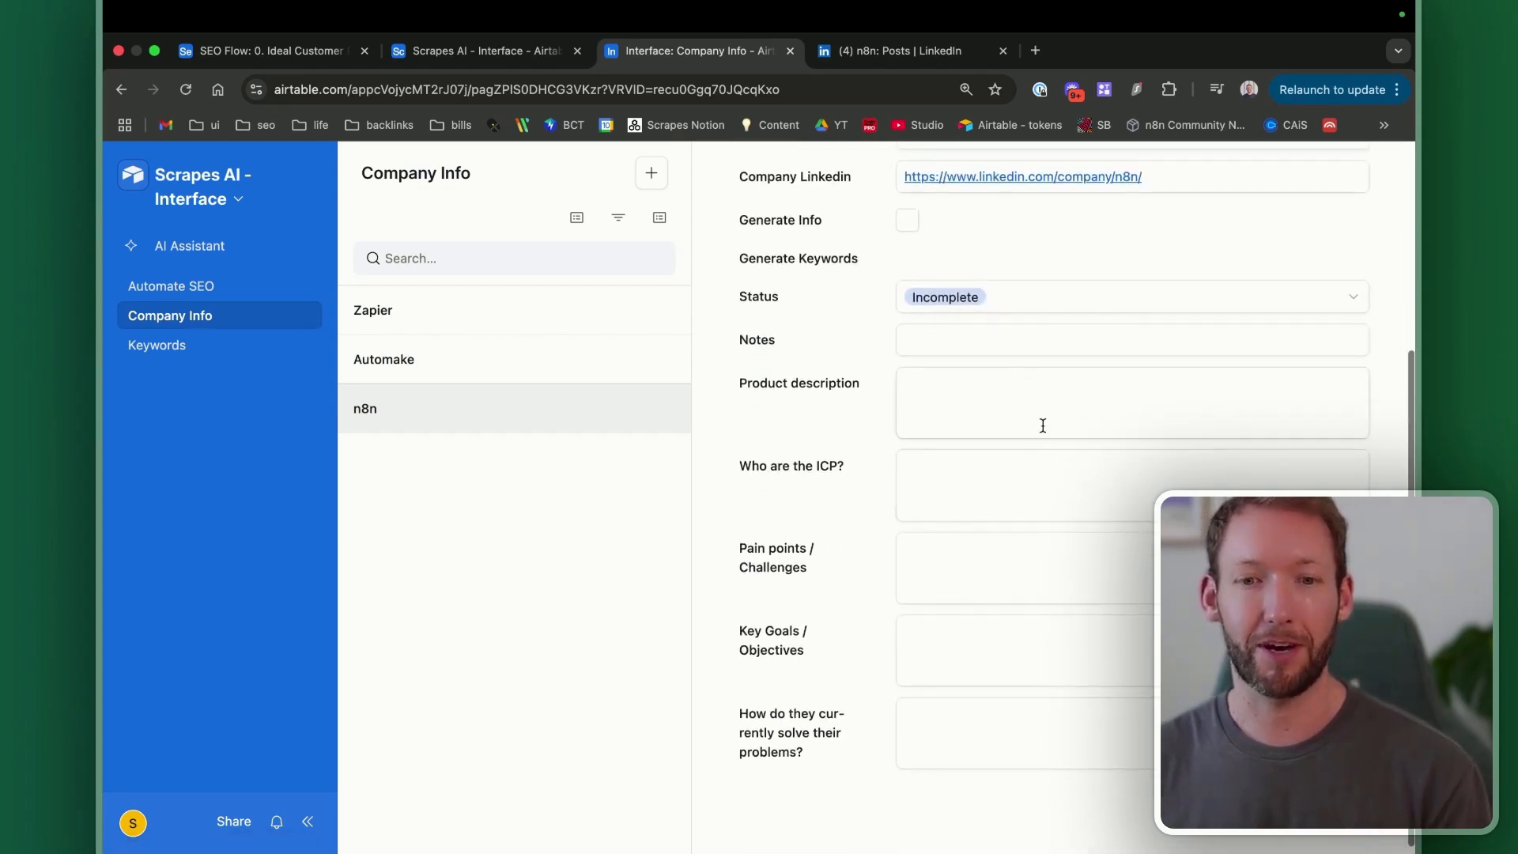
{"action": "scroll", "coordinate": [945, 383], "scroll_direction": "down", "scroll_amount": 1}
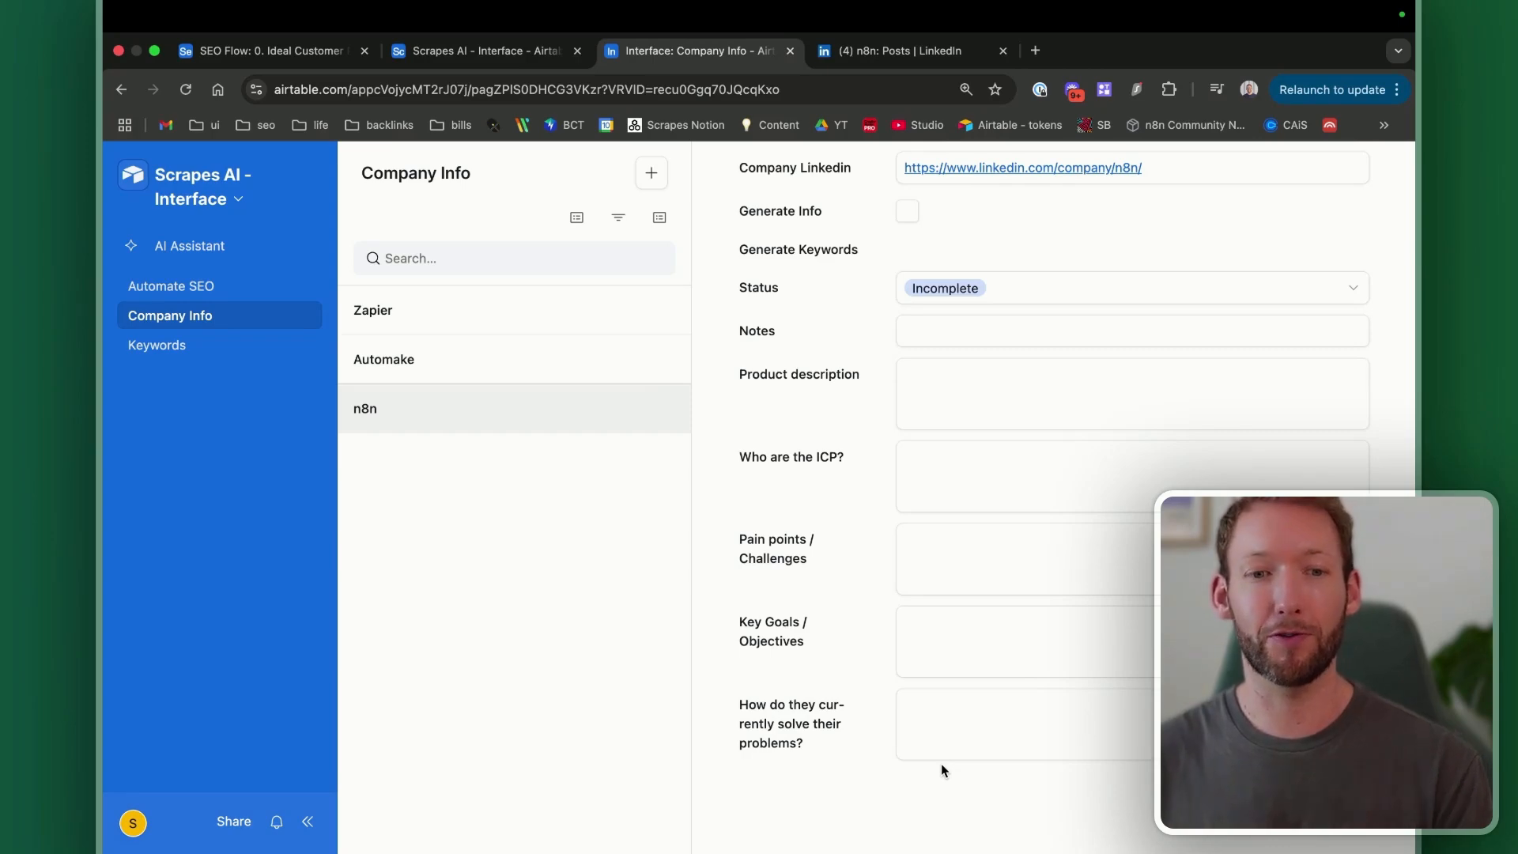
Step: Expand the Automake group in the Keywords page and look through its keyword list
{"action": "left_click", "coordinate": [181, 348]}
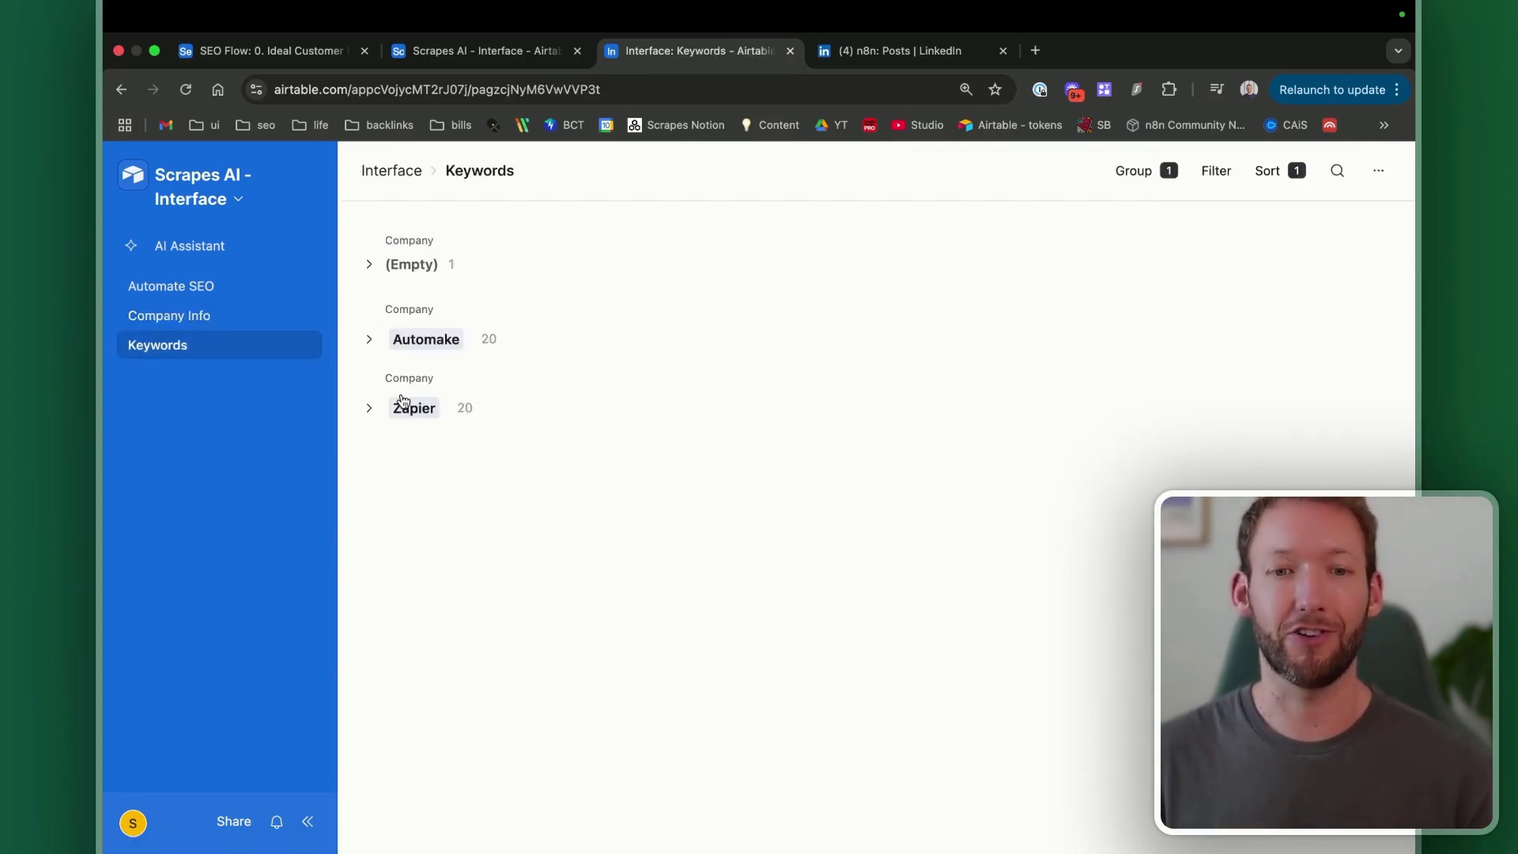
{"action": "left_click", "coordinate": [368, 341]}
{"action": "left_click", "coordinate": [369, 341]}
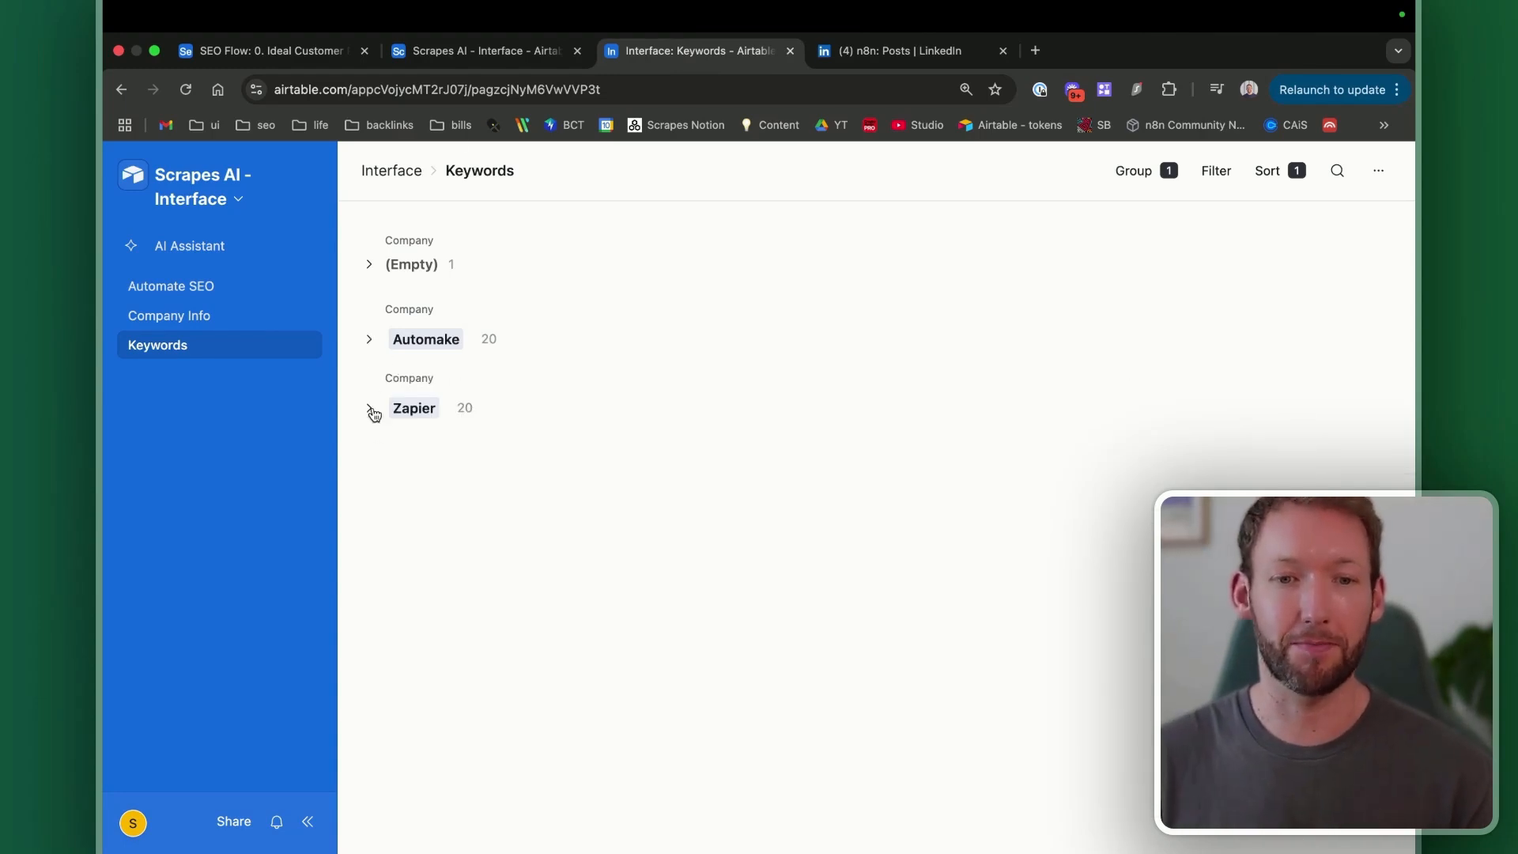
{"action": "left_click", "coordinate": [369, 341]}
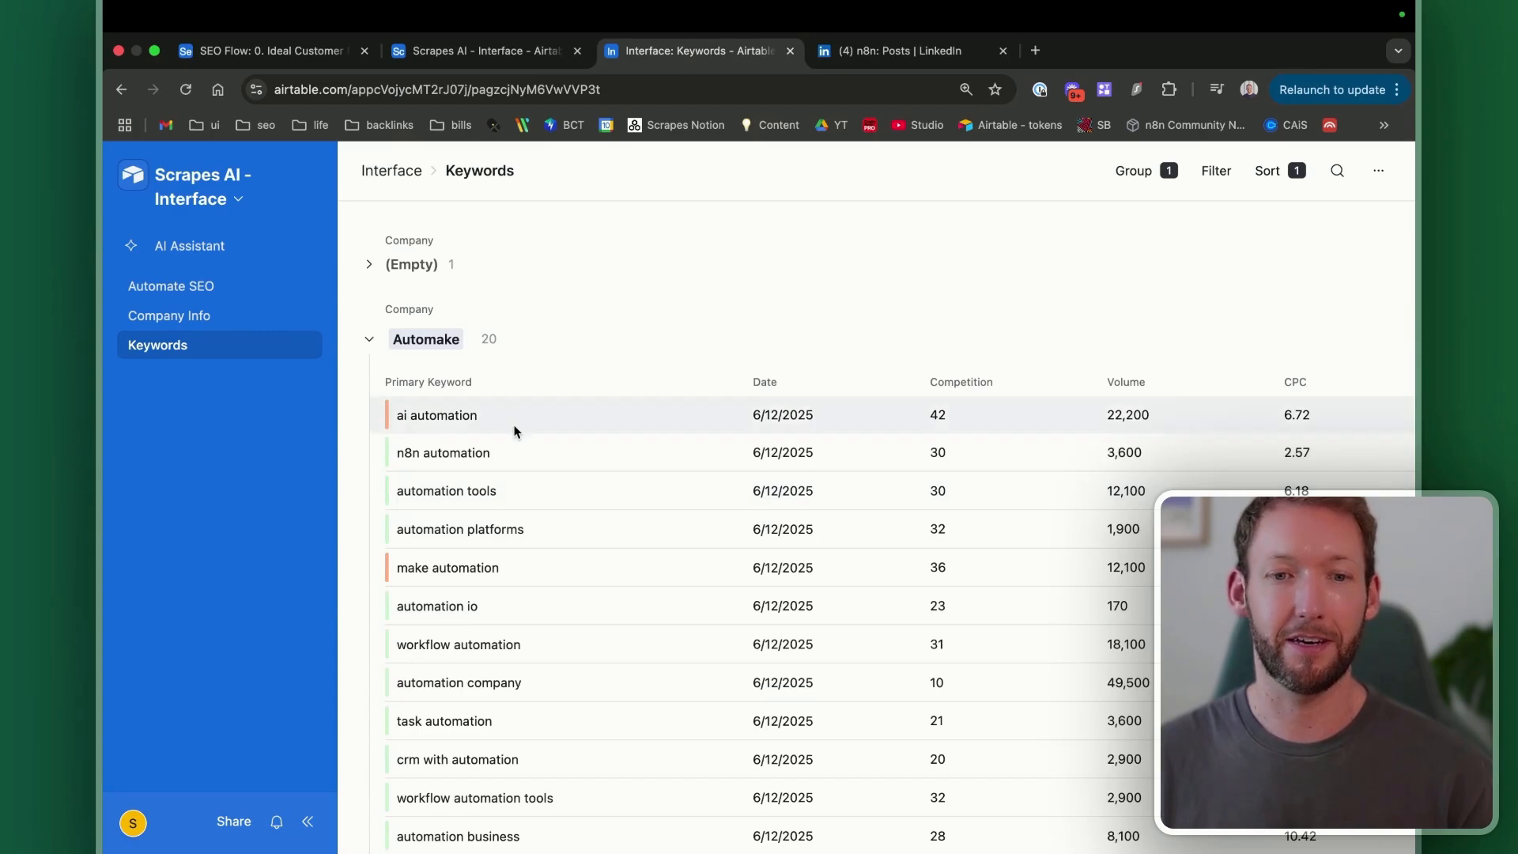
{"action": "scroll", "coordinate": [514, 431], "scroll_direction": "down", "scroll_amount": 2}
{"action": "scroll", "coordinate": [515, 433], "scroll_direction": "up", "scroll_amount": 2}
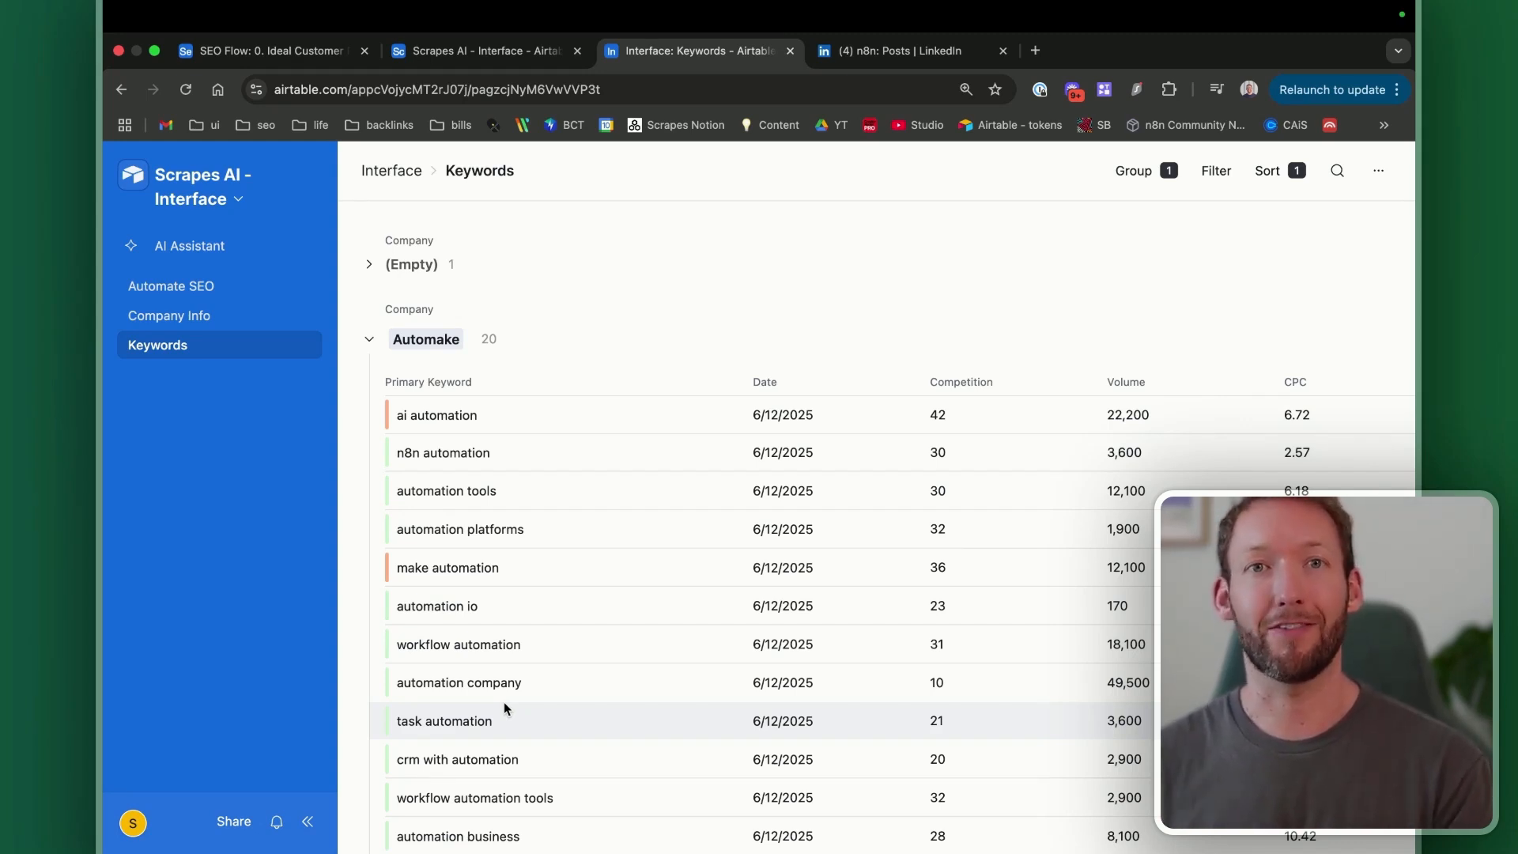
{"action": "scroll", "coordinate": [505, 700], "scroll_direction": "down", "scroll_amount": 3}
{"action": "scroll", "coordinate": [441, 430], "scroll_direction": "up", "scroll_amount": 2}
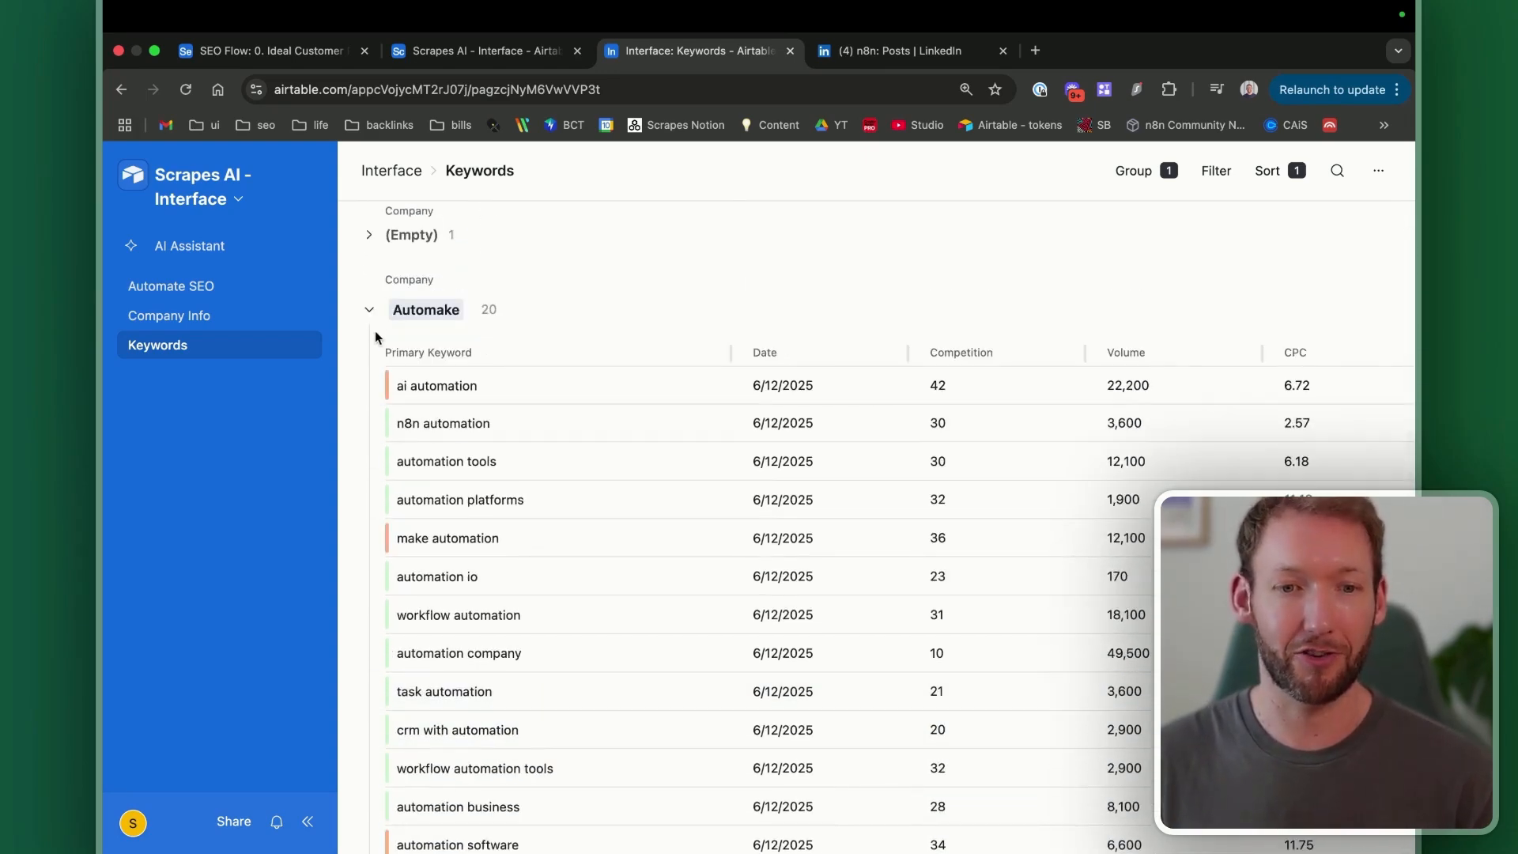
{"action": "scroll", "coordinate": [680, 468], "scroll_direction": "down", "scroll_amount": 1}
{"action": "scroll", "coordinate": [390, 366], "scroll_direction": "up", "scroll_amount": 1}
{"action": "scroll", "coordinate": [501, 508], "scroll_direction": "down", "scroll_amount": 2}
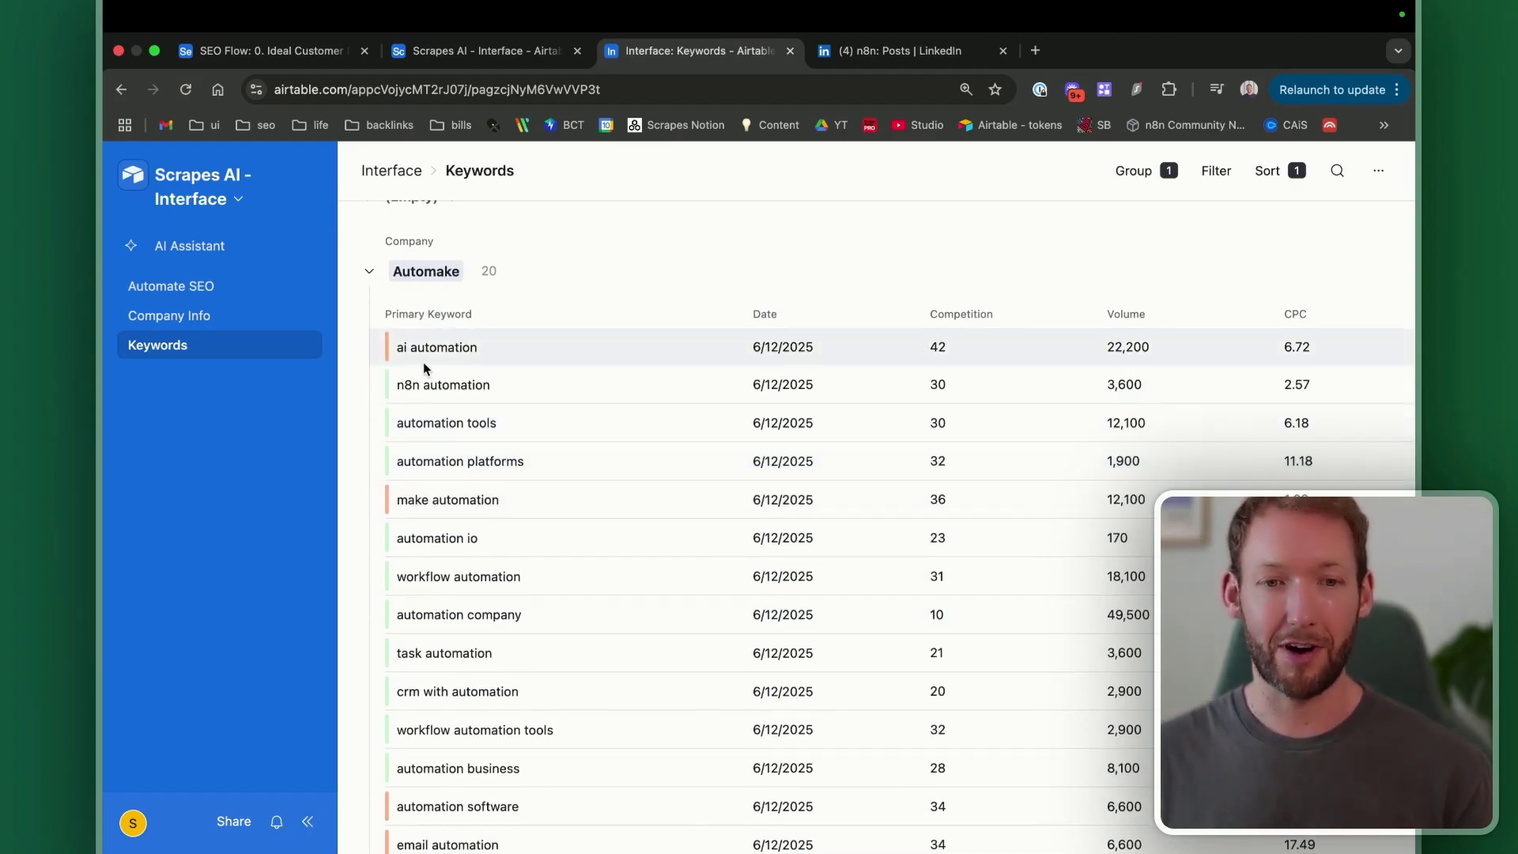
{"action": "scroll", "coordinate": [456, 633], "scroll_direction": "up", "scroll_amount": 2}
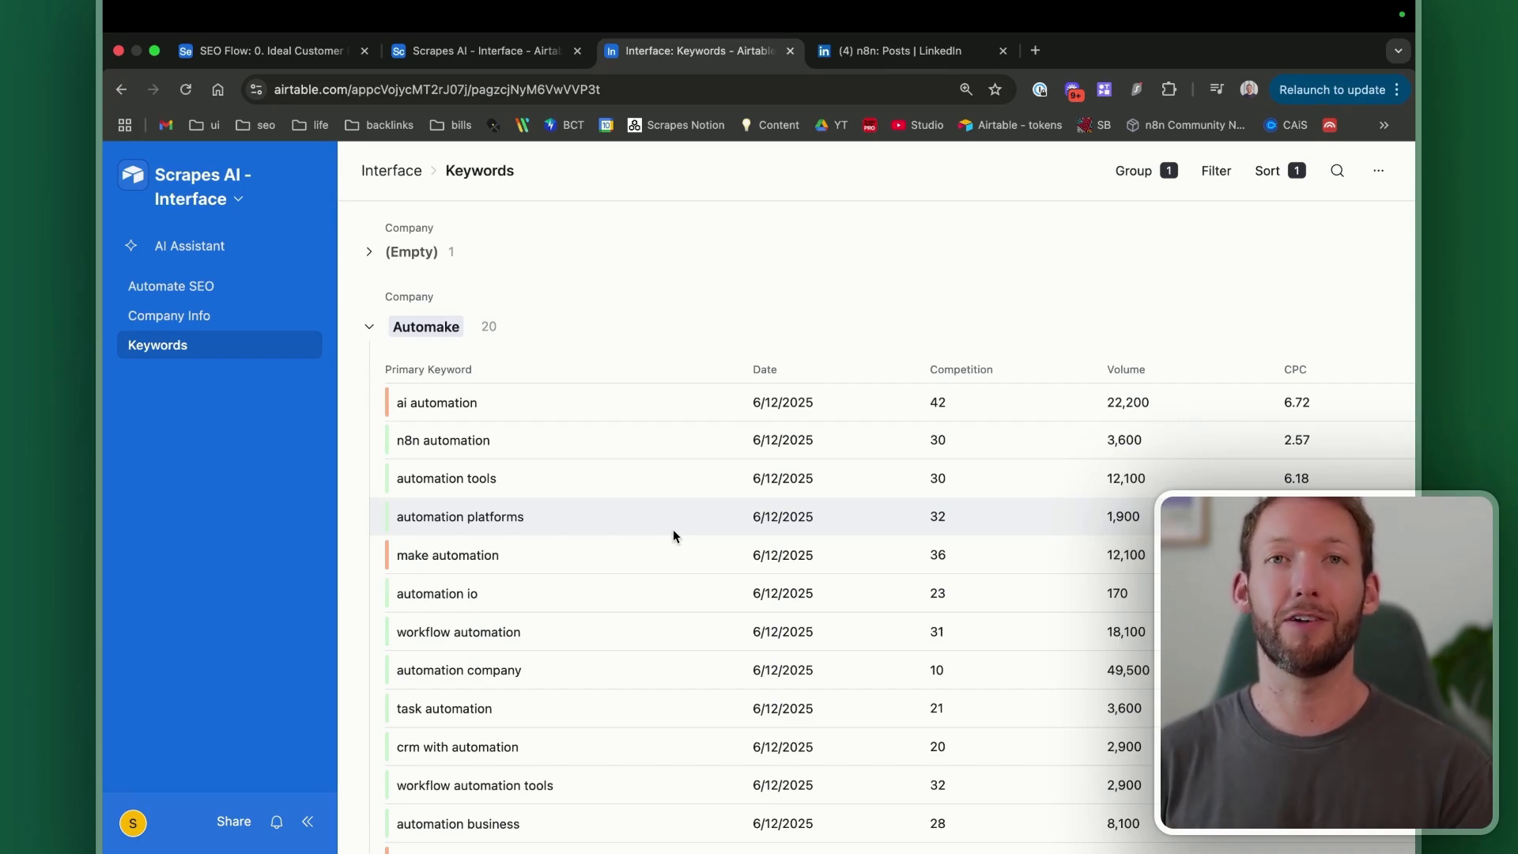
Step: Check the competition, volume, CPC and keyword difficulty columns for the Automake keywords
{"action": "scroll", "coordinate": [673, 535], "scroll_direction": "right", "scroll_amount": 5}
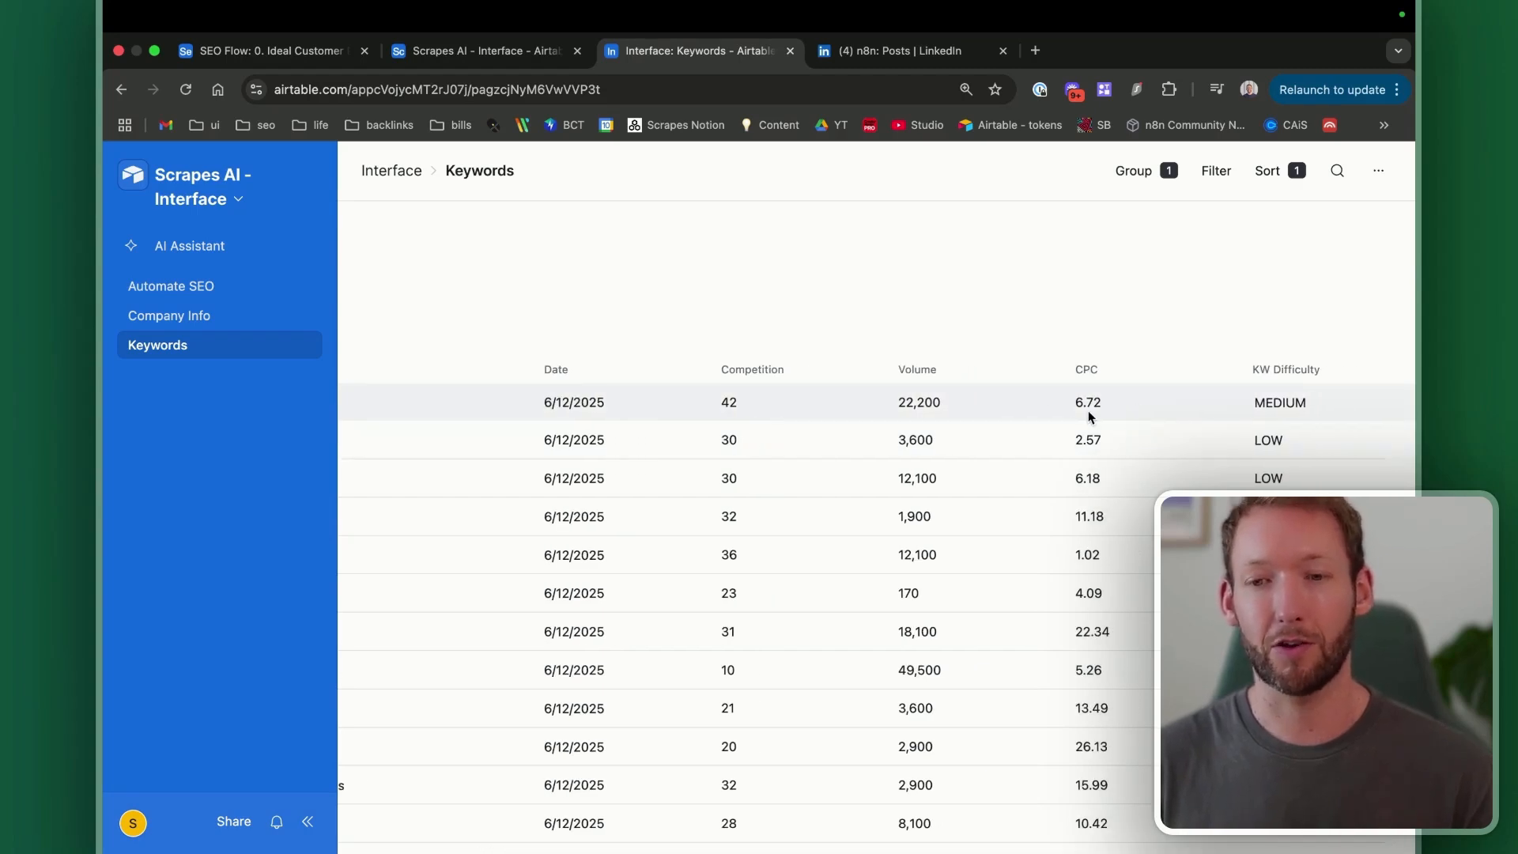
{"action": "scroll", "coordinate": [520, 428], "scroll_direction": "left", "scroll_amount": 5}
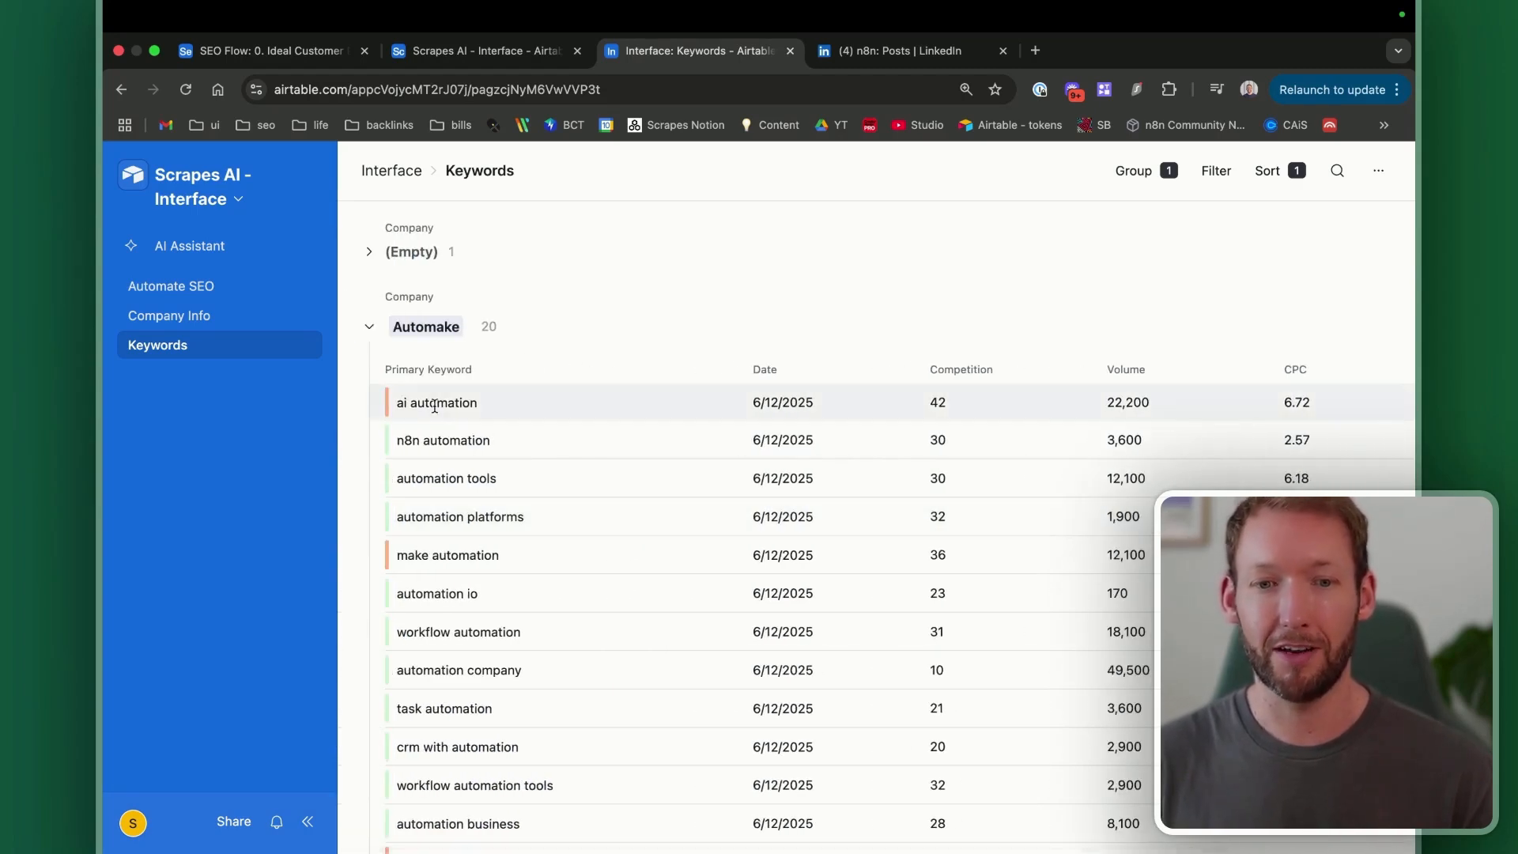
{"action": "scroll", "coordinate": [635, 416], "scroll_direction": "right", "scroll_amount": 1}
{"action": "scroll", "coordinate": [635, 416], "scroll_direction": "left", "scroll_amount": 1}
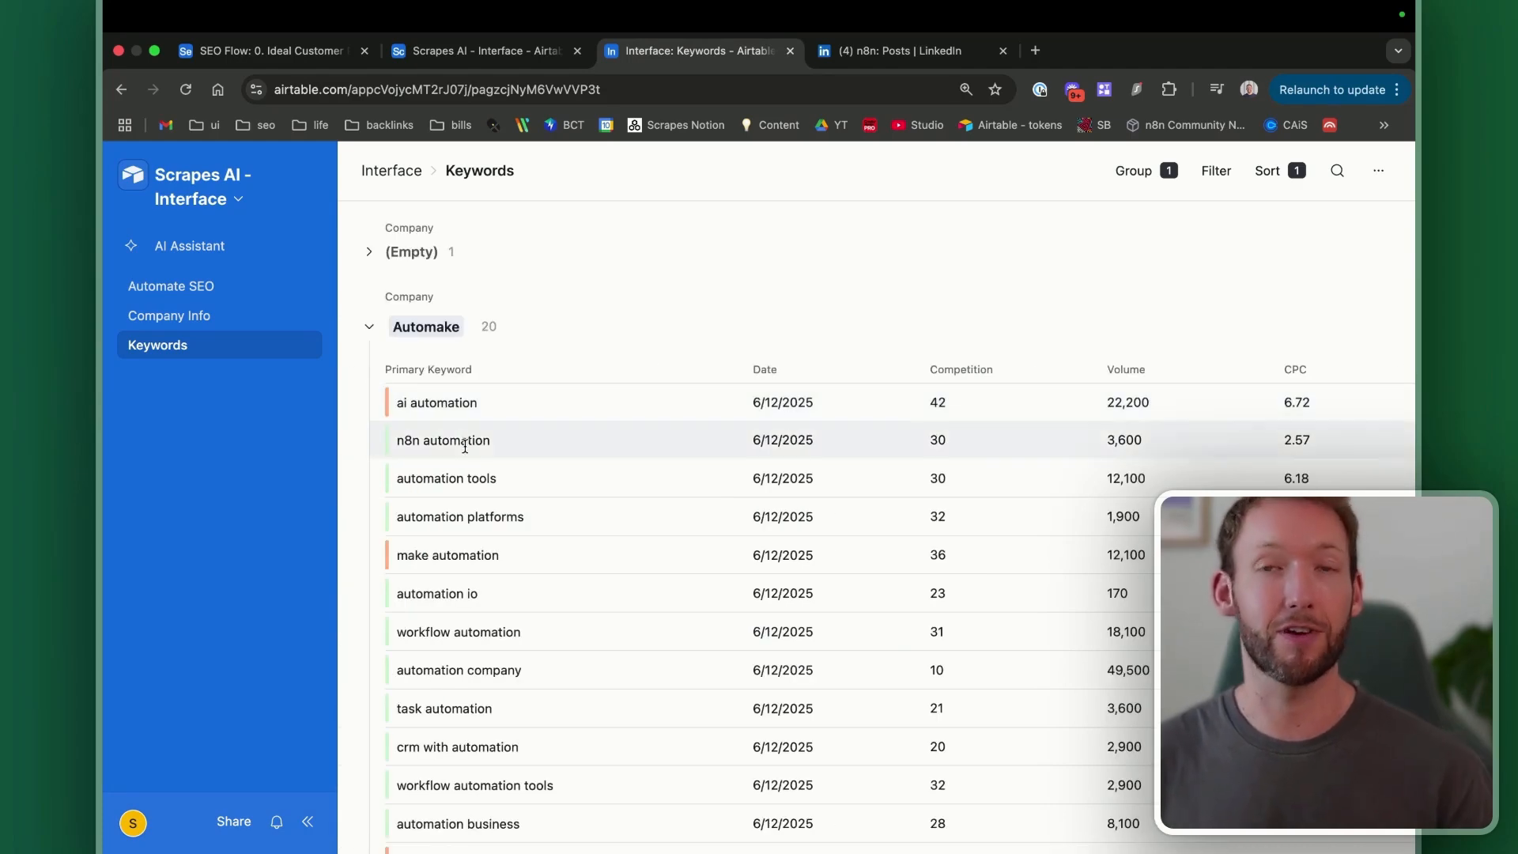
{"action": "scroll", "coordinate": [465, 445], "scroll_direction": "down", "scroll_amount": 1}
Step: Examine the keywords in the Zapier group with their metrics, leaving the group collapsed
{"action": "left_click", "coordinate": [370, 408]}
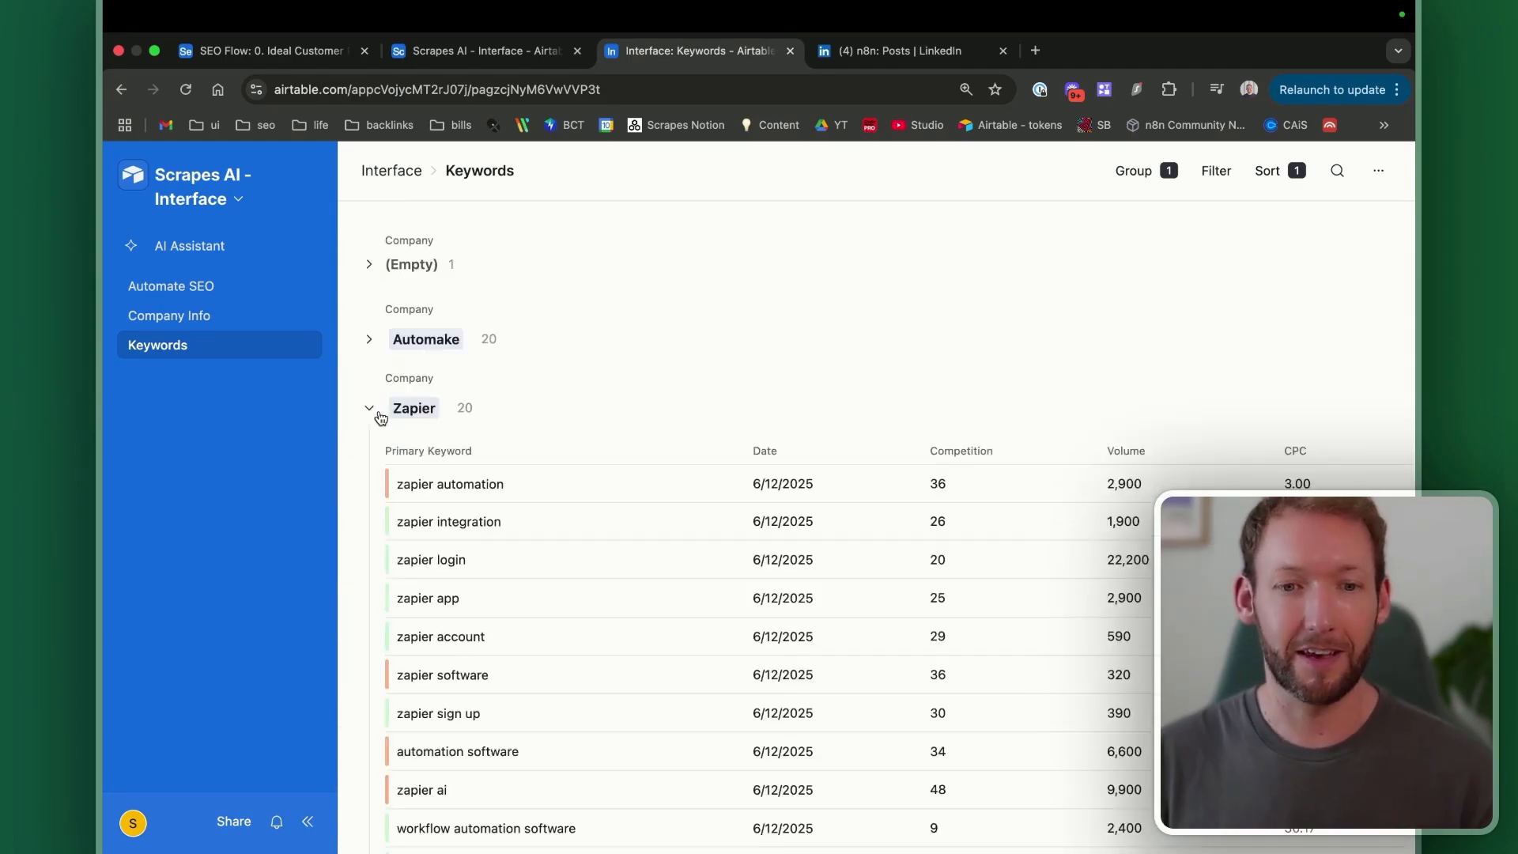
{"action": "scroll", "coordinate": [526, 557], "scroll_direction": "down", "scroll_amount": 2}
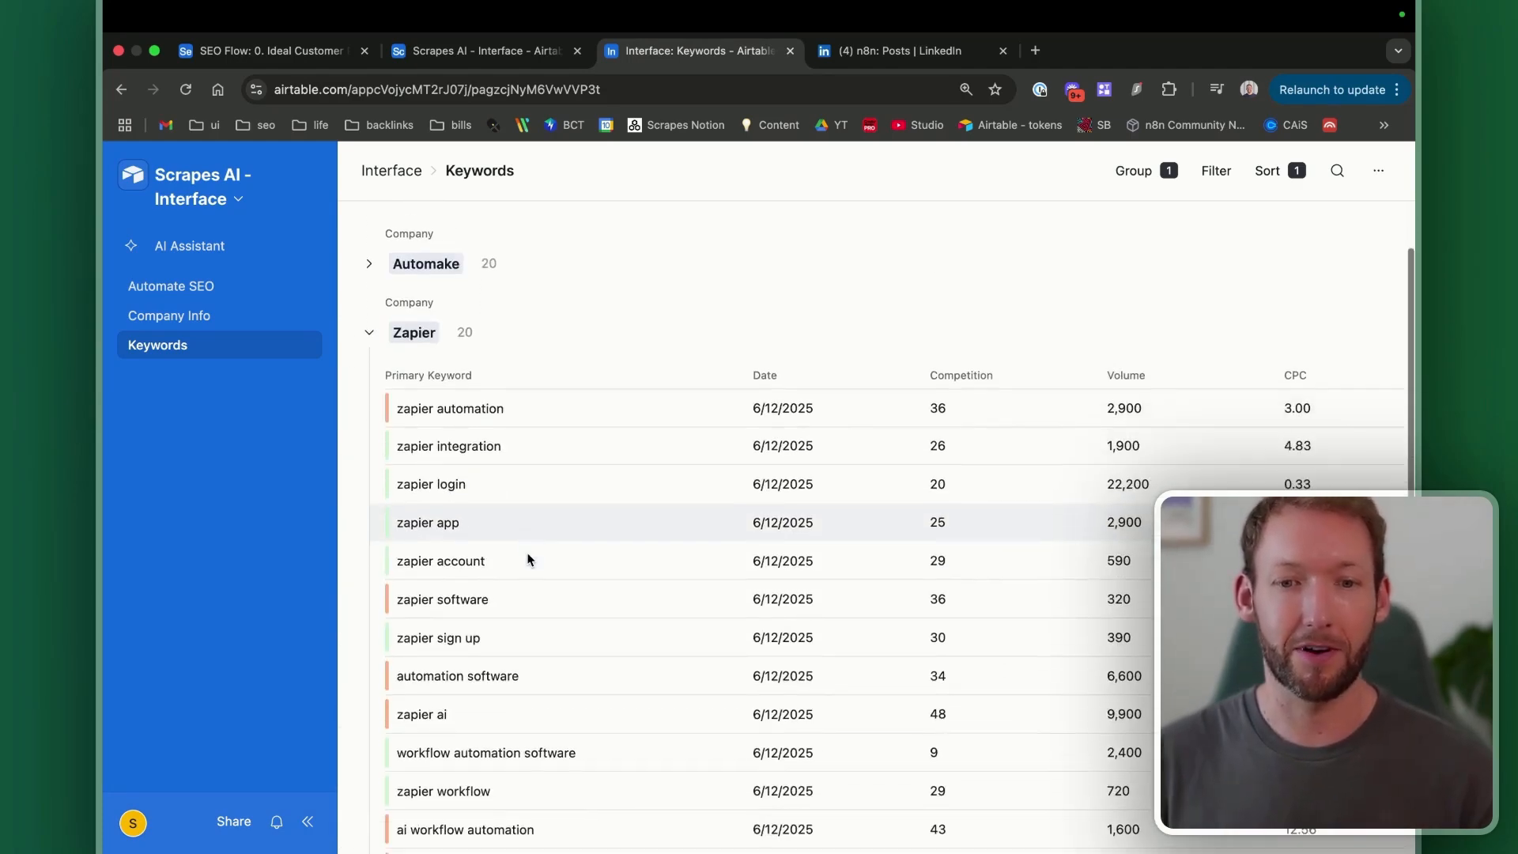
{"action": "scroll", "coordinate": [622, 563], "scroll_direction": "right", "scroll_amount": 1}
{"action": "scroll", "coordinate": [461, 496], "scroll_direction": "left", "scroll_amount": 1}
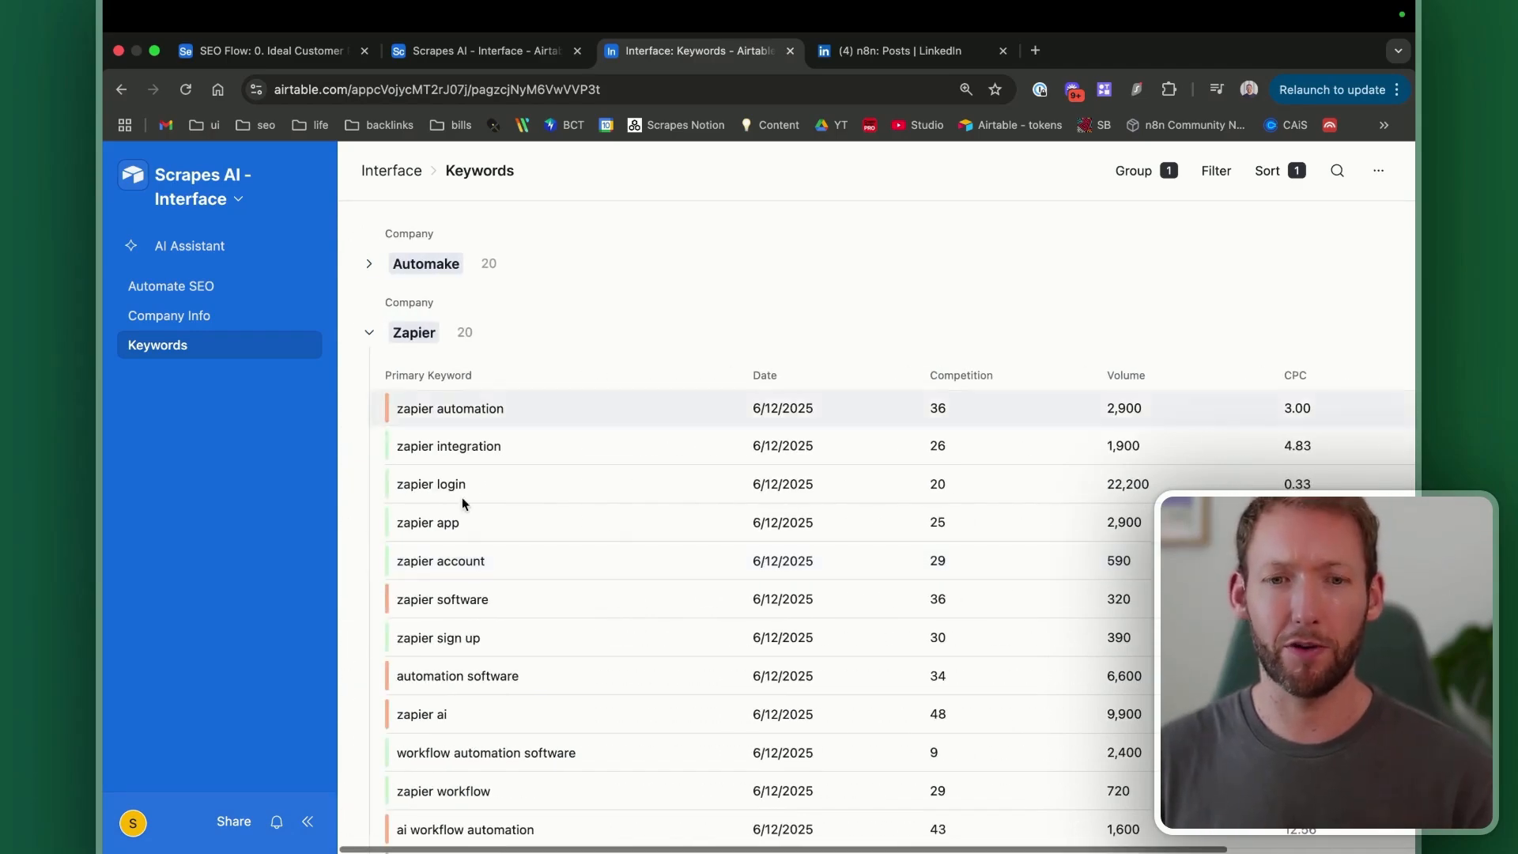
{"action": "scroll", "coordinate": [474, 569], "scroll_direction": "down", "scroll_amount": 4}
{"action": "scroll", "coordinate": [482, 643], "scroll_direction": "up", "scroll_amount": 5}
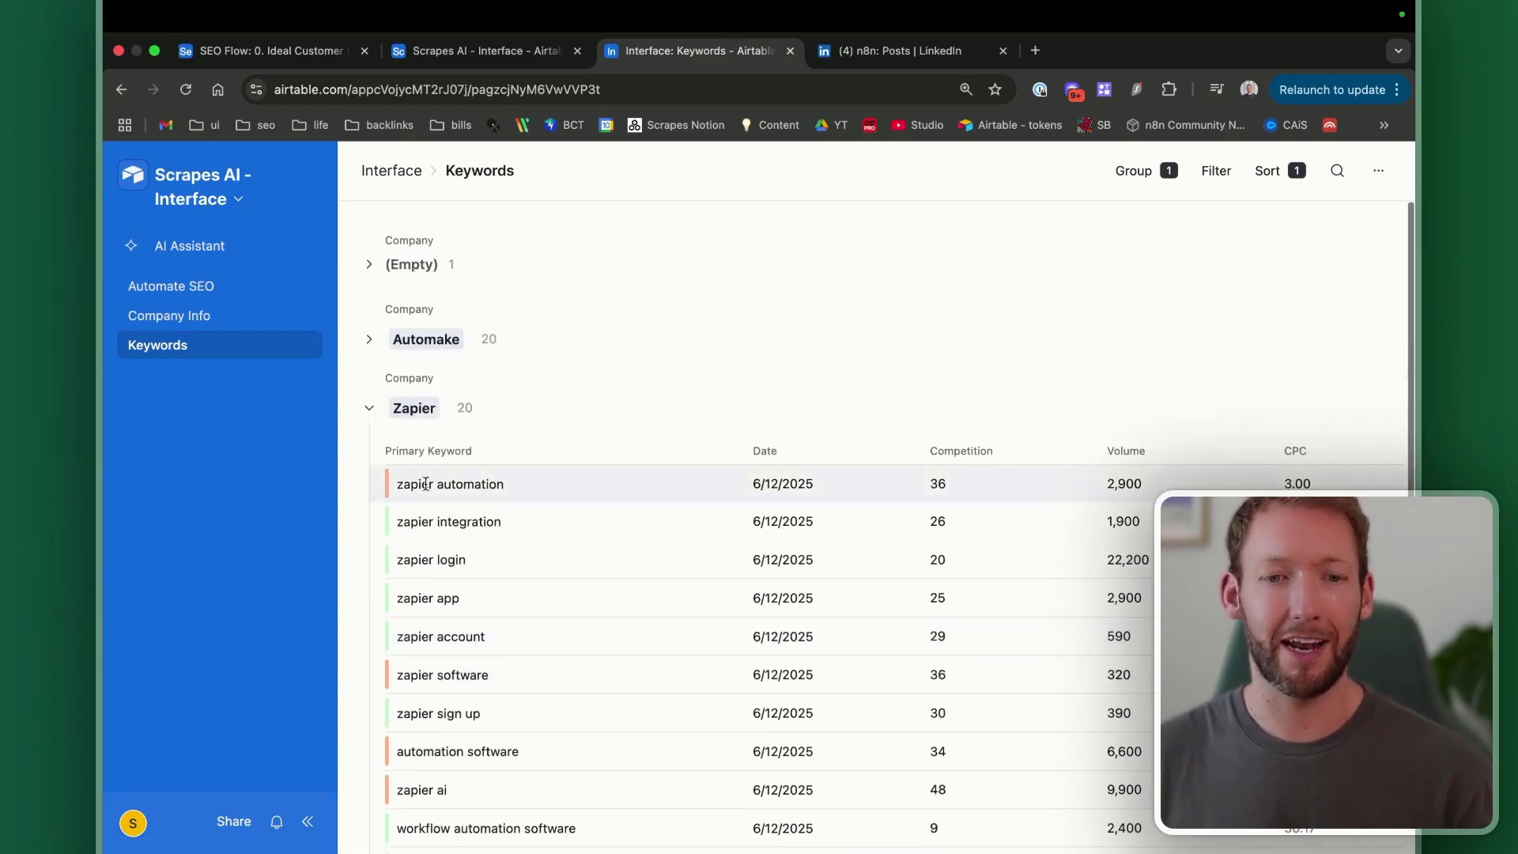
{"action": "left_click", "coordinate": [376, 414]}
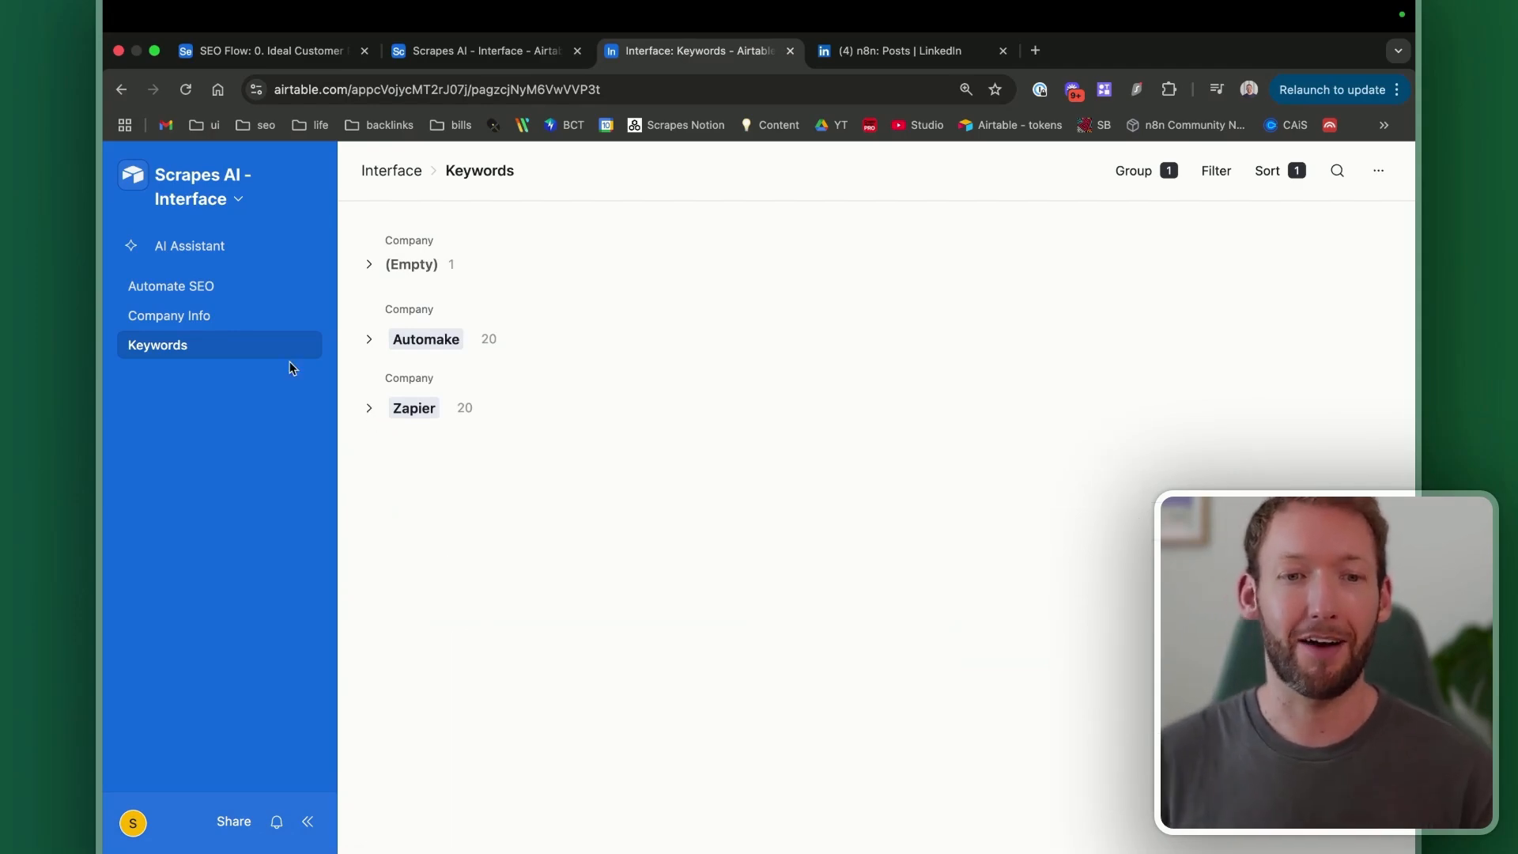
Step: Return to the n8n record in Company Info and view its Generate Info and Status fields
{"action": "left_click", "coordinate": [196, 328]}
{"action": "left_click", "coordinate": [196, 328]}
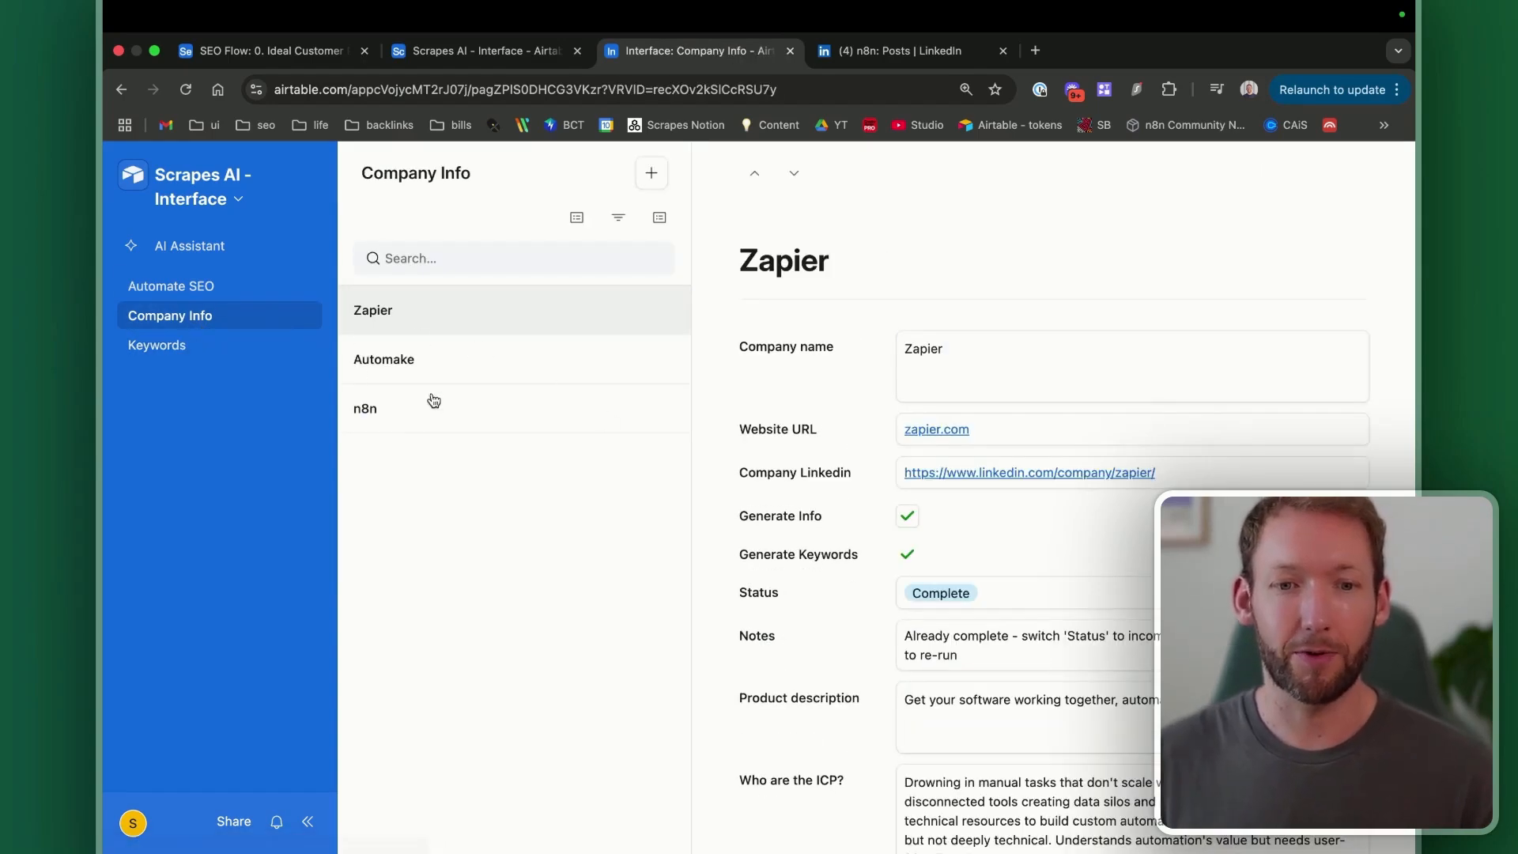
{"action": "left_click", "coordinate": [372, 407]}
{"action": "scroll", "coordinate": [863, 590], "scroll_direction": "down", "scroll_amount": 1}
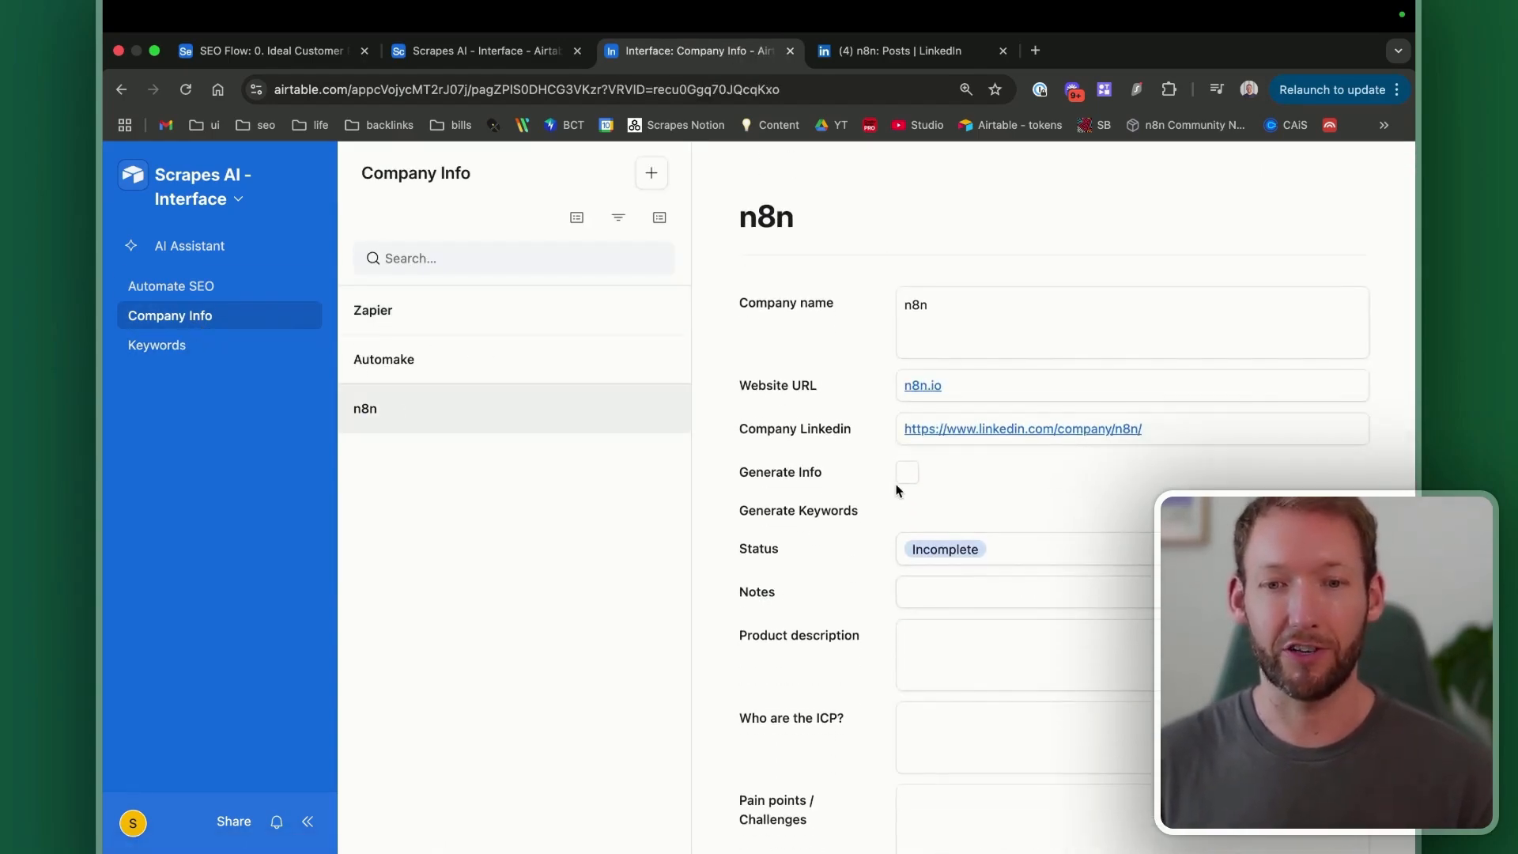
{"action": "scroll", "coordinate": [827, 576], "scroll_direction": "down", "scroll_amount": 1}
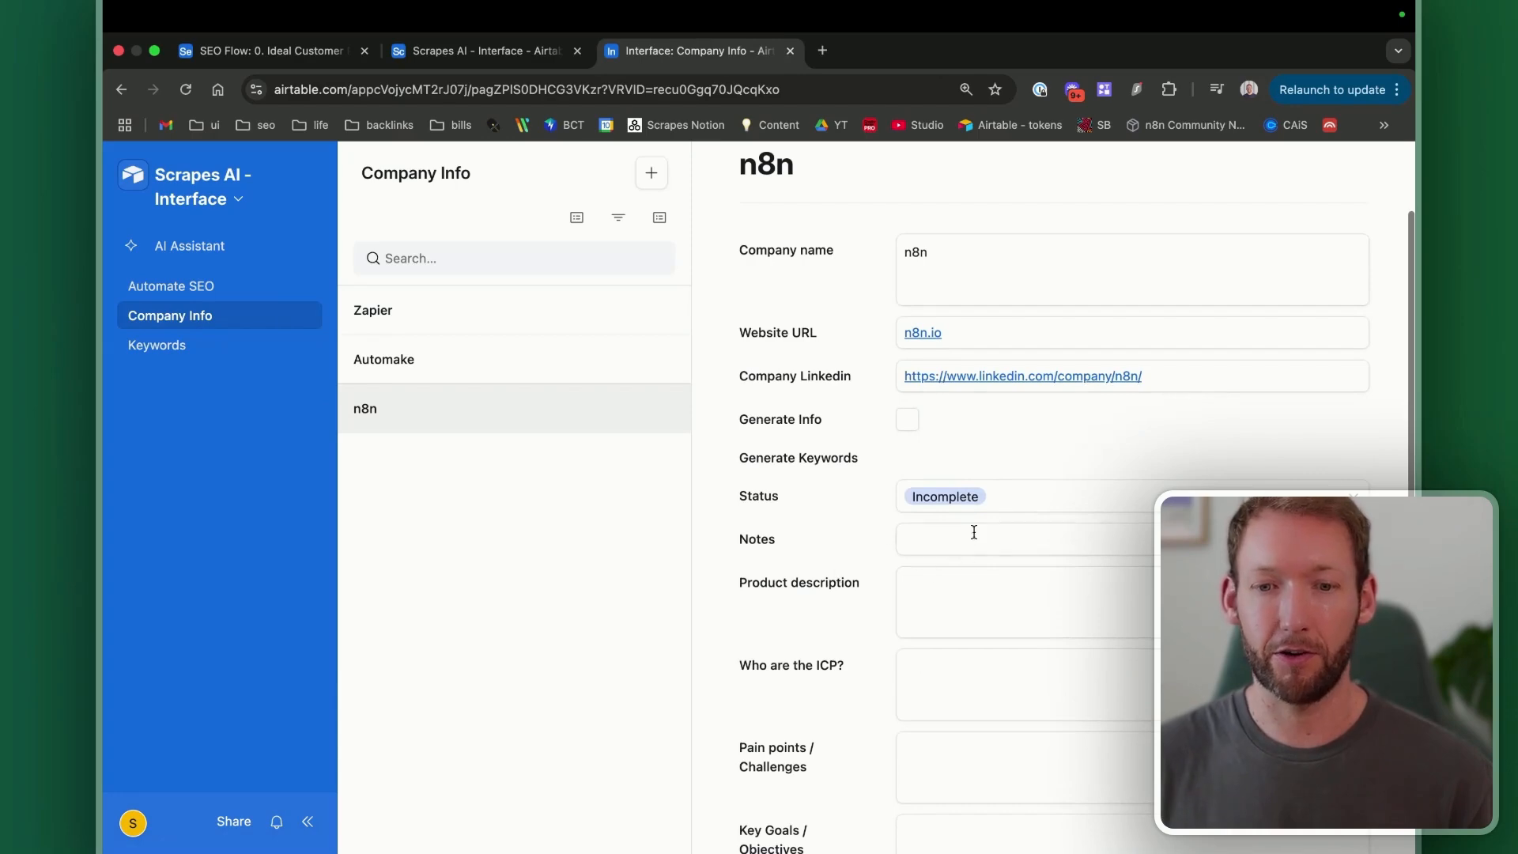
Step: Switch to the n8n workflow and execute it from the Webhook trigger so it listens for a test call
{"action": "scroll", "coordinate": [838, 613], "scroll_direction": "up", "scroll_amount": 1}
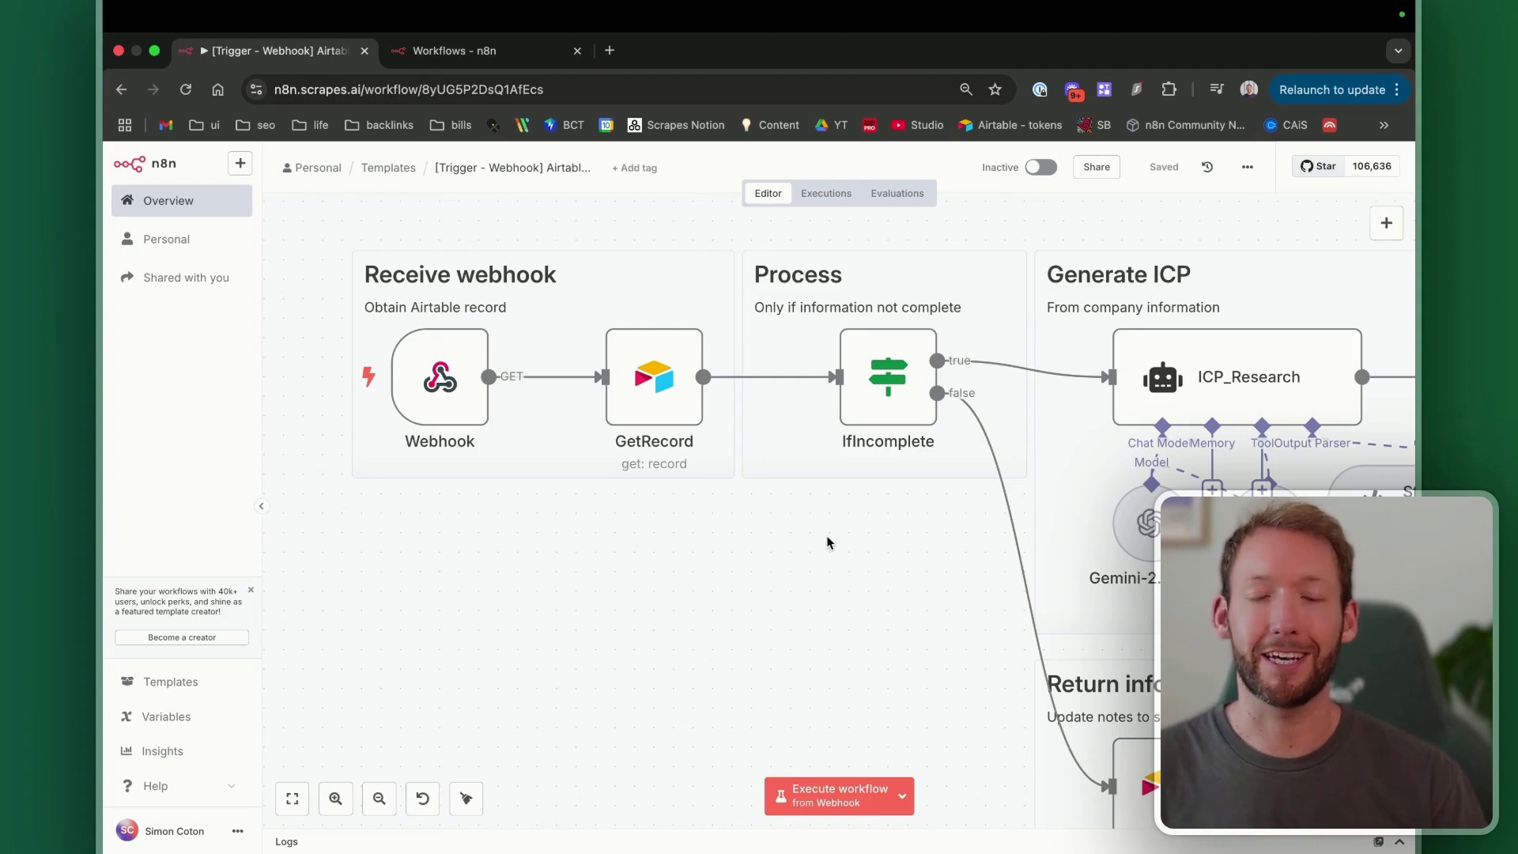
{"action": "scroll", "coordinate": [528, 609], "scroll_direction": "up", "scroll_amount": 2}
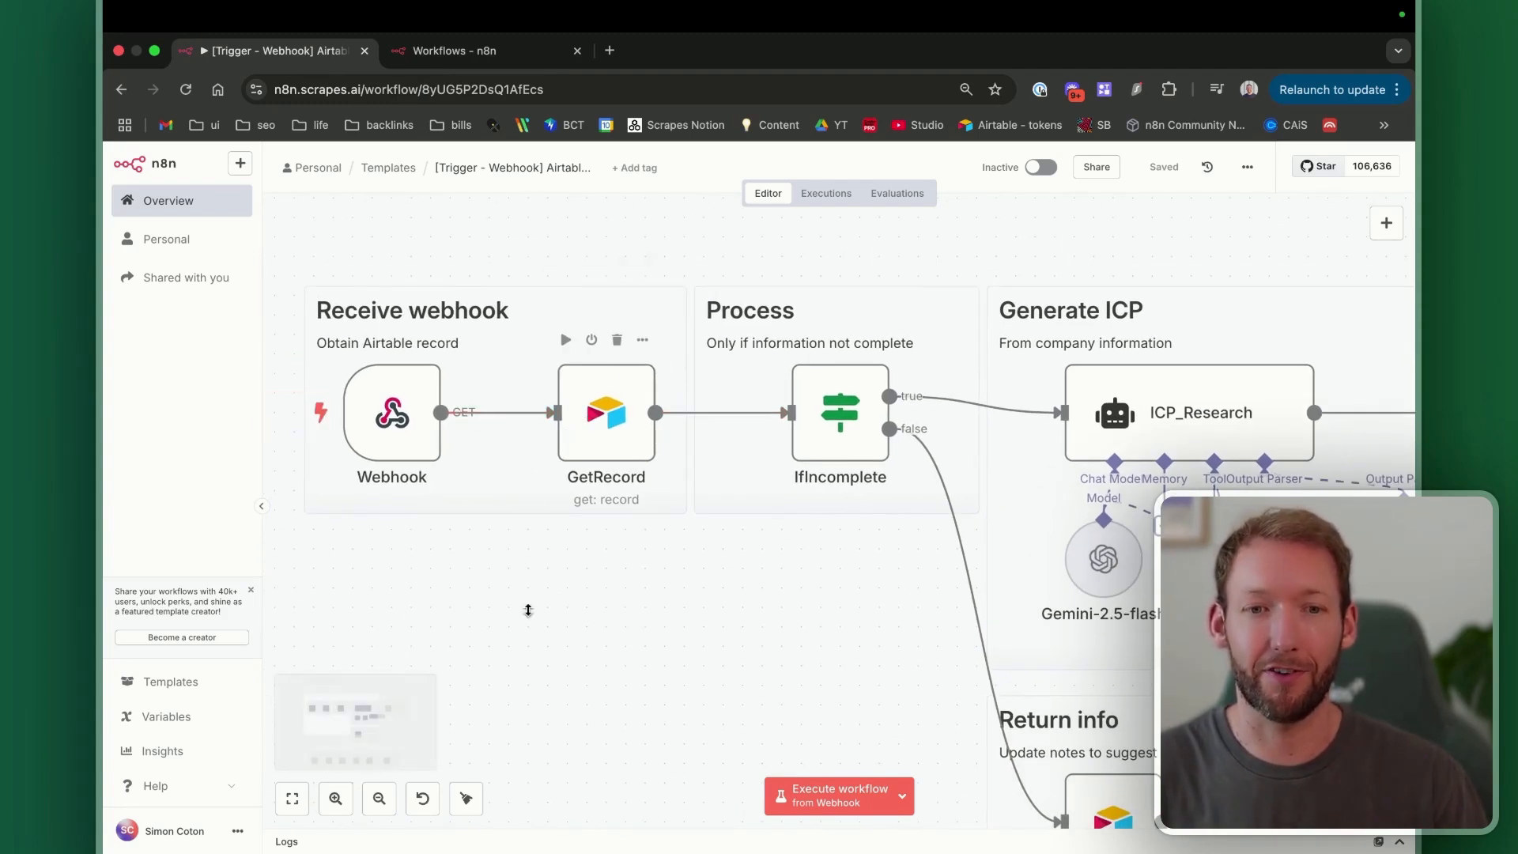
{"action": "left_click", "coordinate": [828, 798]}
{"action": "scroll", "coordinate": [461, 539], "scroll_direction": "left", "scroll_amount": 2}
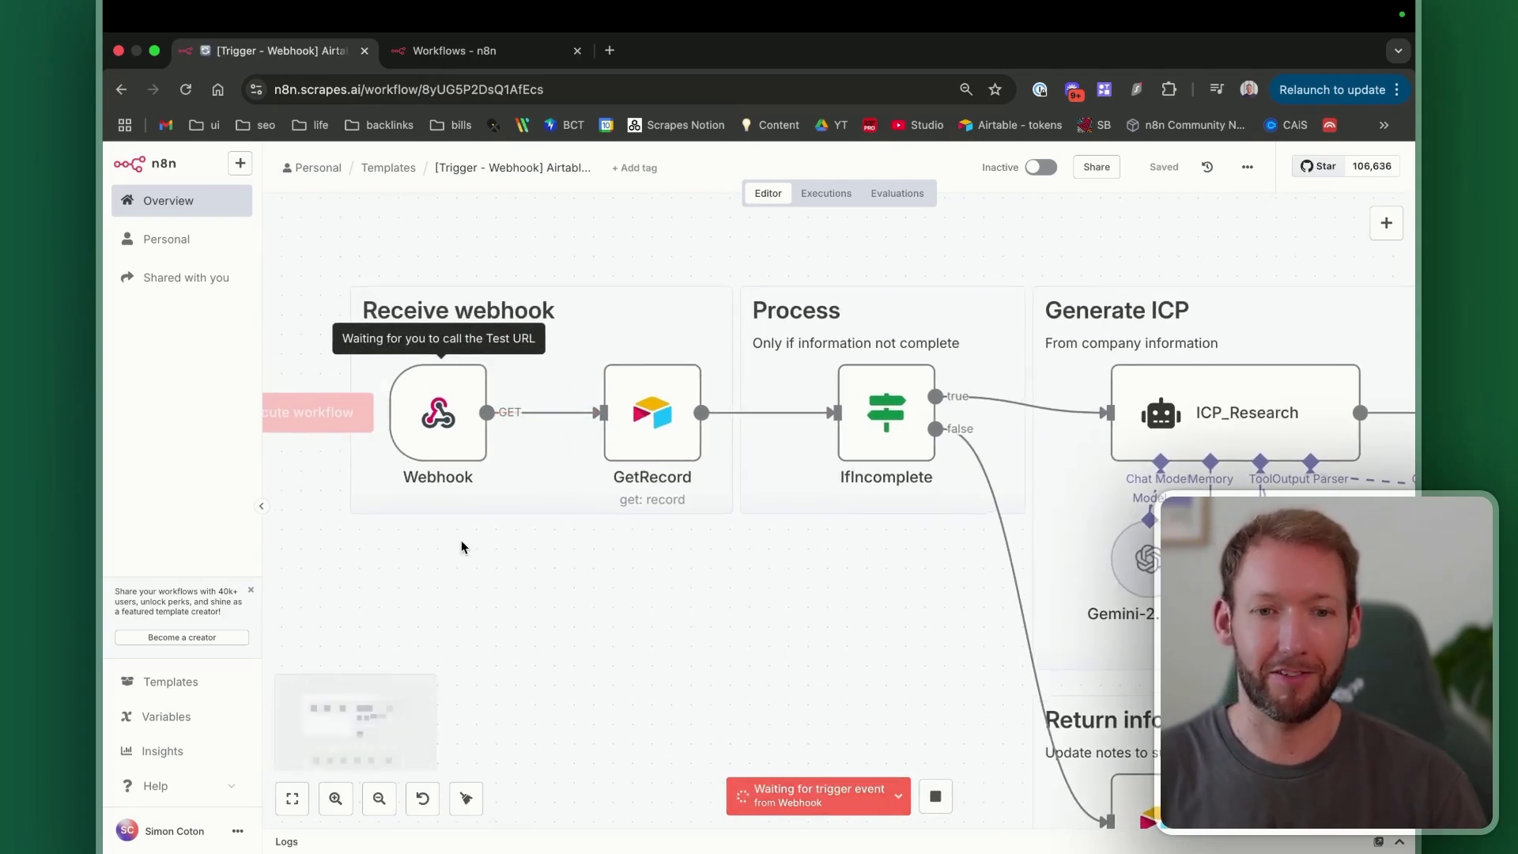
Step: Return to the n8n company record in Airtable and enable its Generate Info checkbox
{"action": "key", "text": "ctrl+Left"}
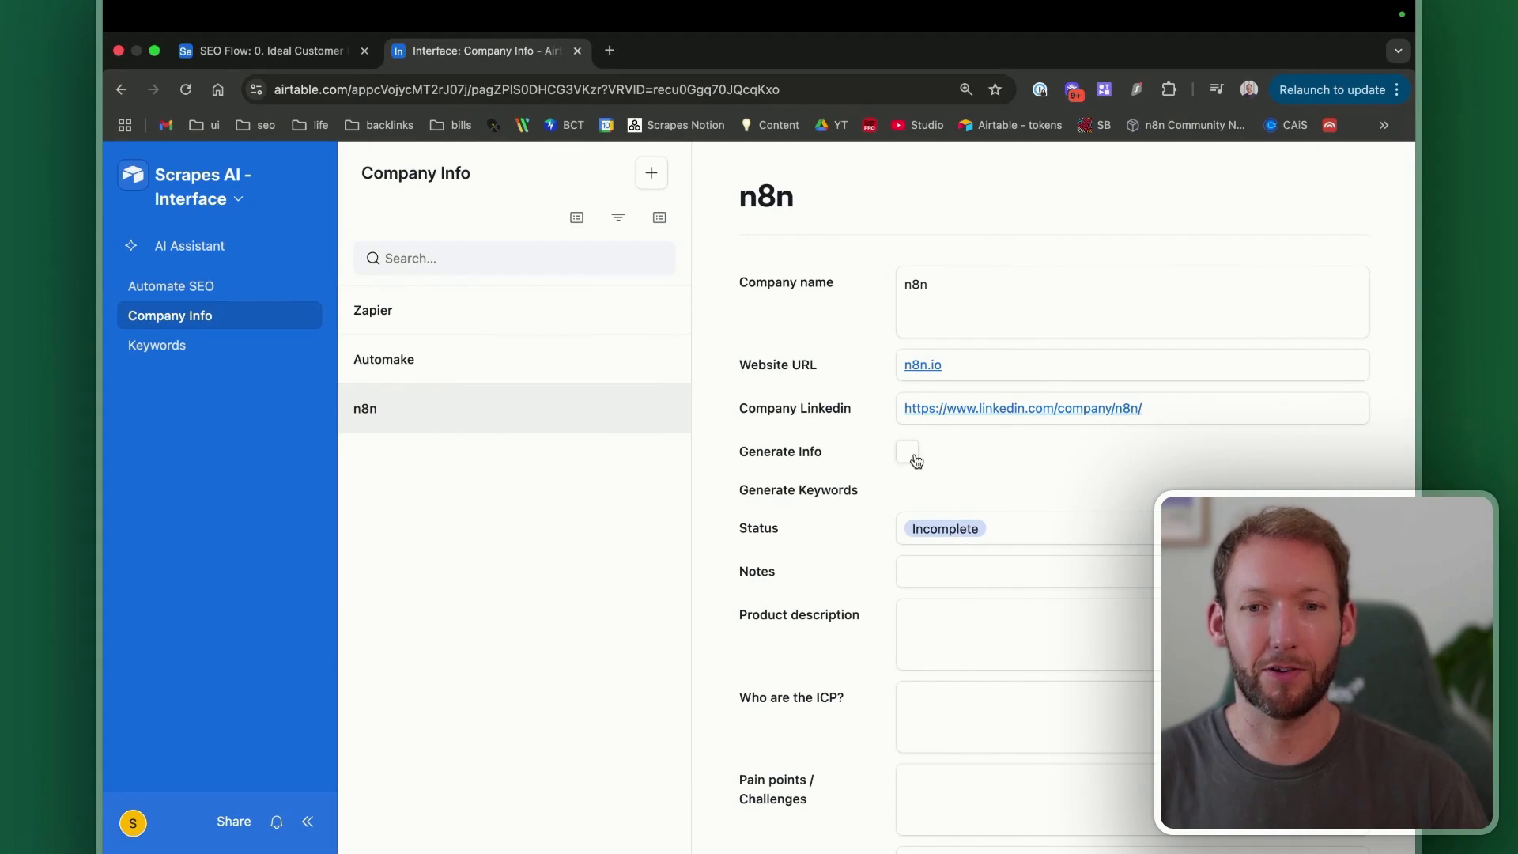
{"action": "scroll", "coordinate": [917, 490], "scroll_direction": "down", "scroll_amount": 3}
{"action": "scroll", "coordinate": [952, 553], "scroll_direction": "up", "scroll_amount": 3}
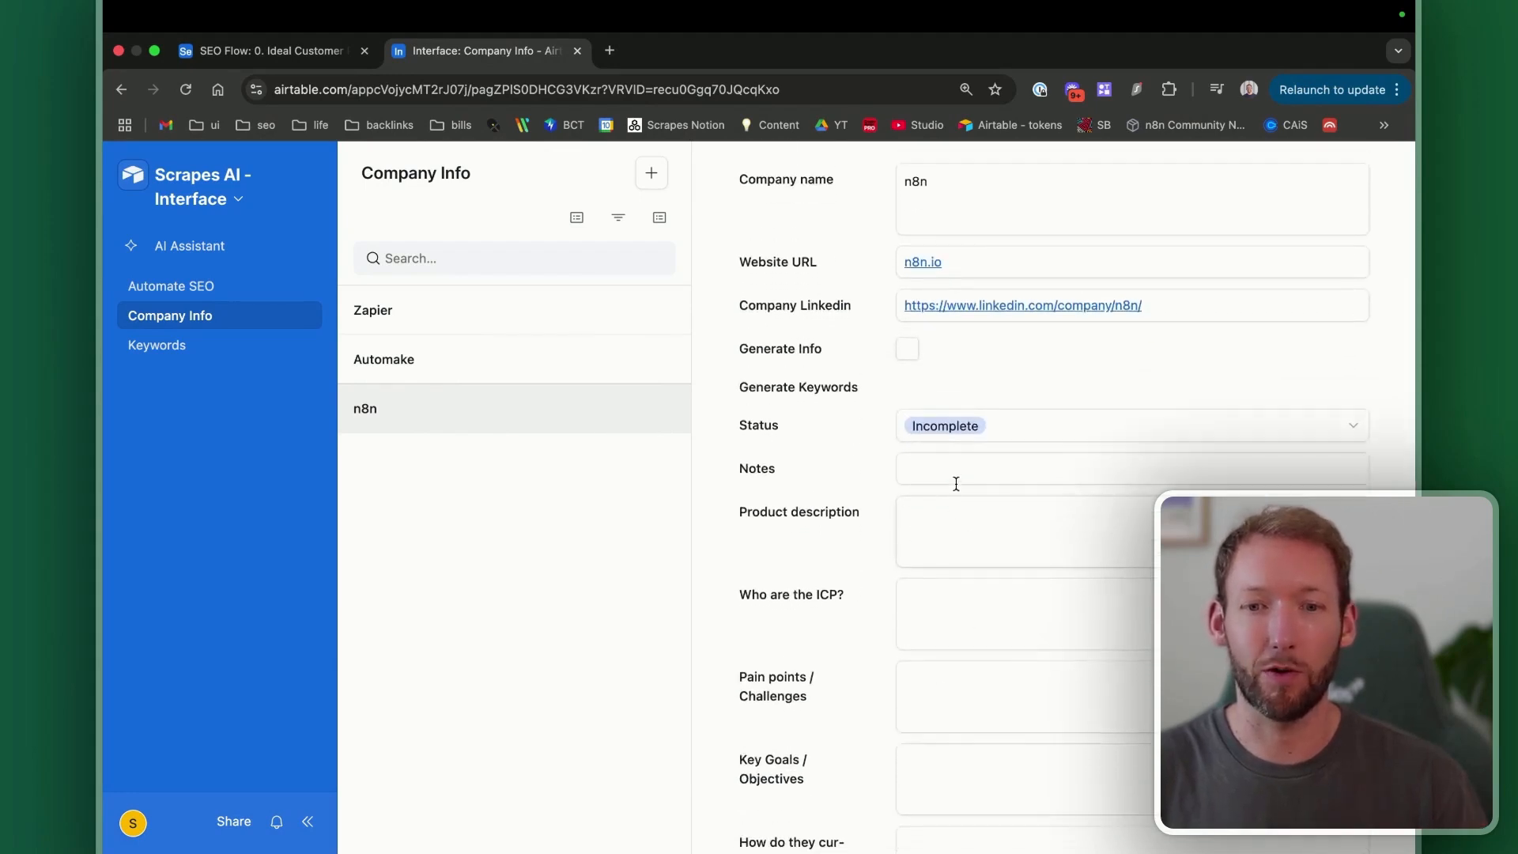
{"action": "left_click", "coordinate": [907, 451]}
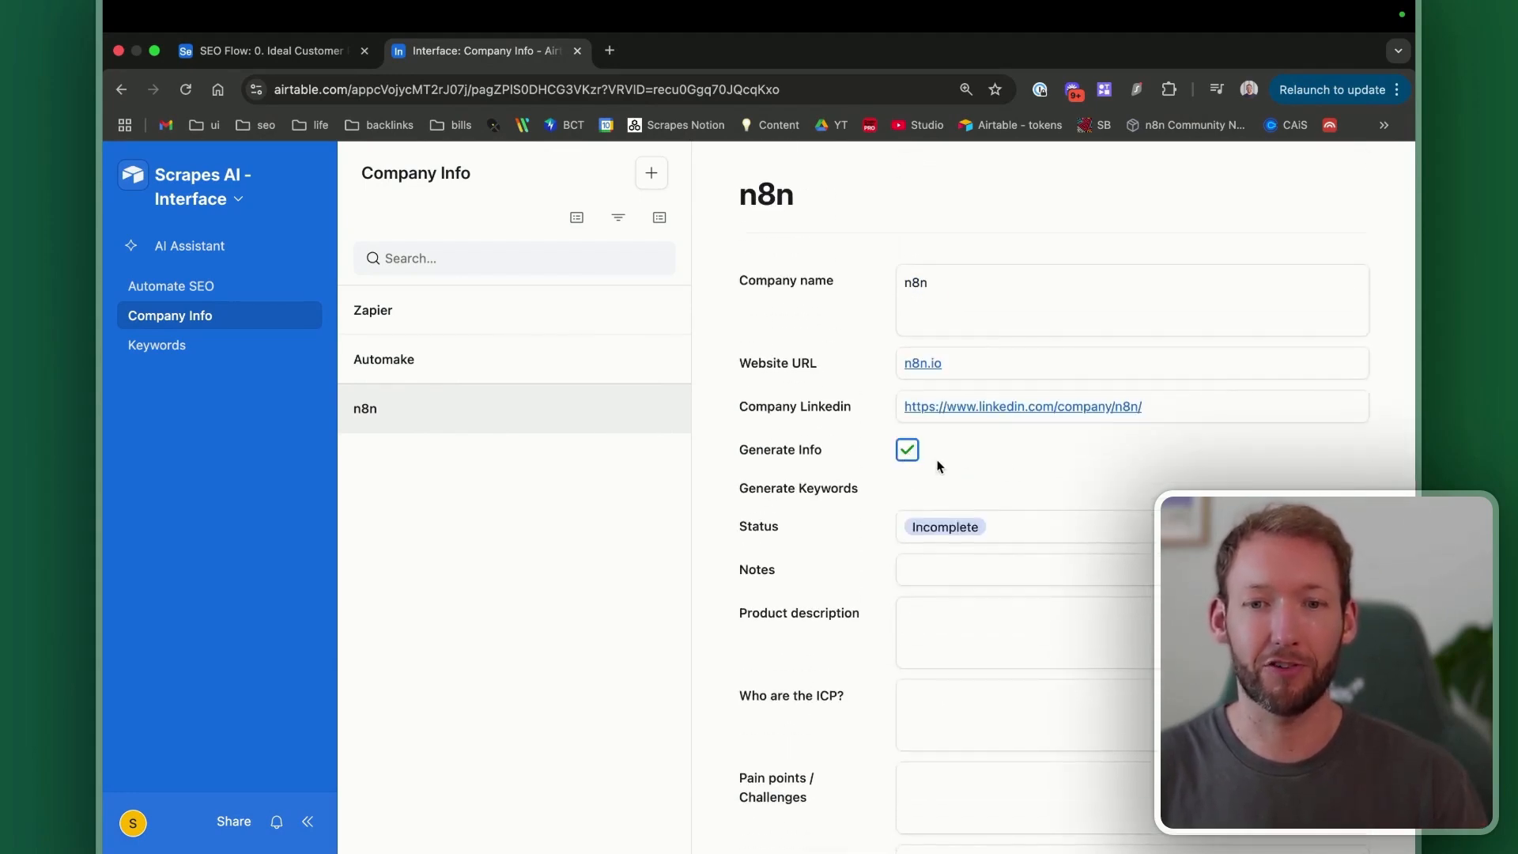
Step: Switch to the n8n workflow and examine its nodes from the Webhook through ICP_Research to UpdateRecord
{"action": "key", "text": "ctrl+Right"}
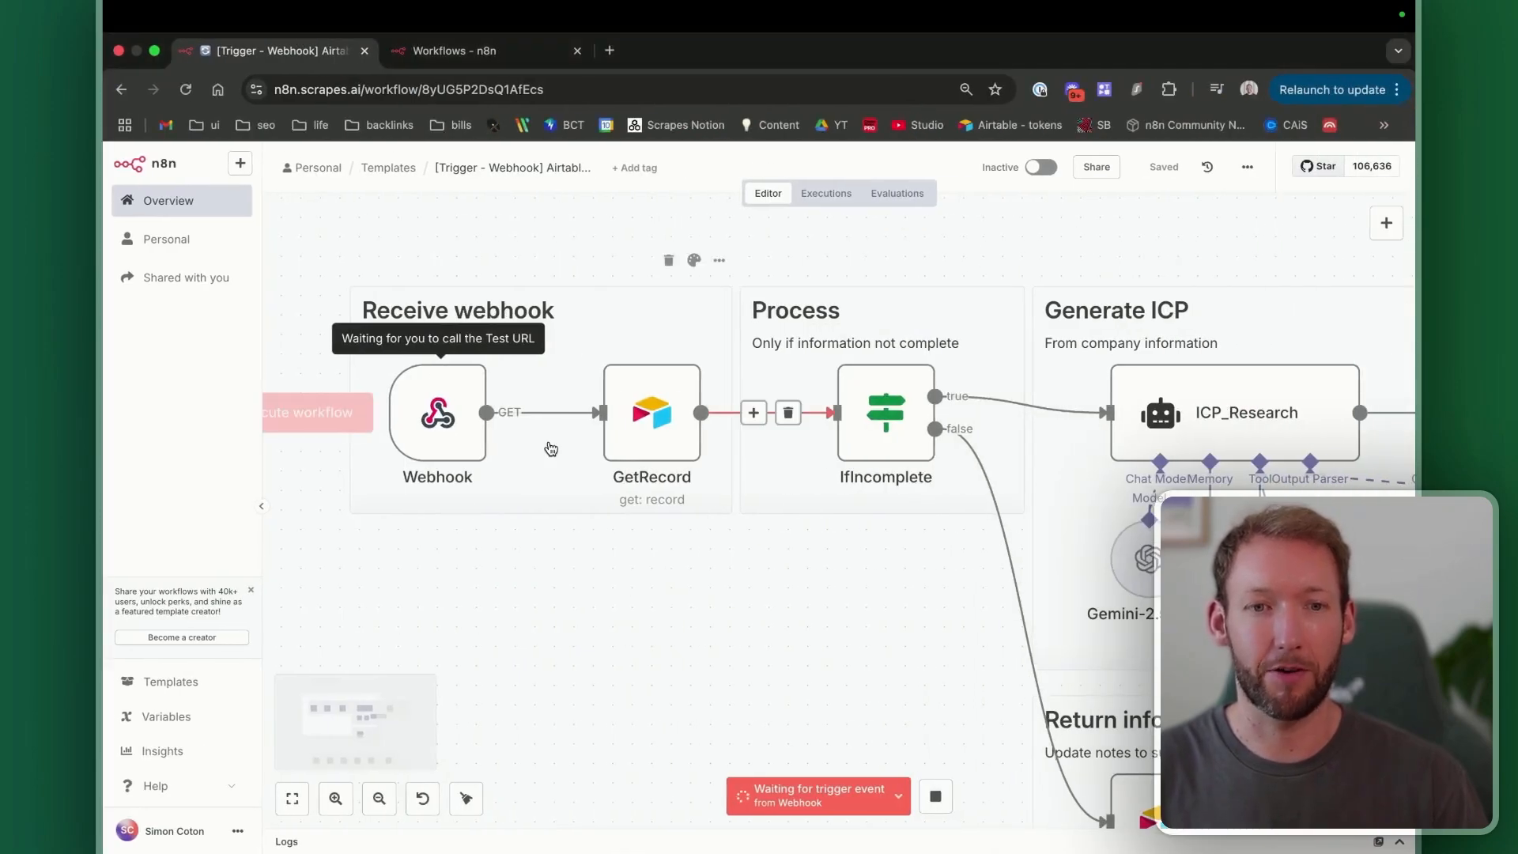
{"action": "scroll", "coordinate": [551, 449], "scroll_direction": "down", "scroll_amount": 2}
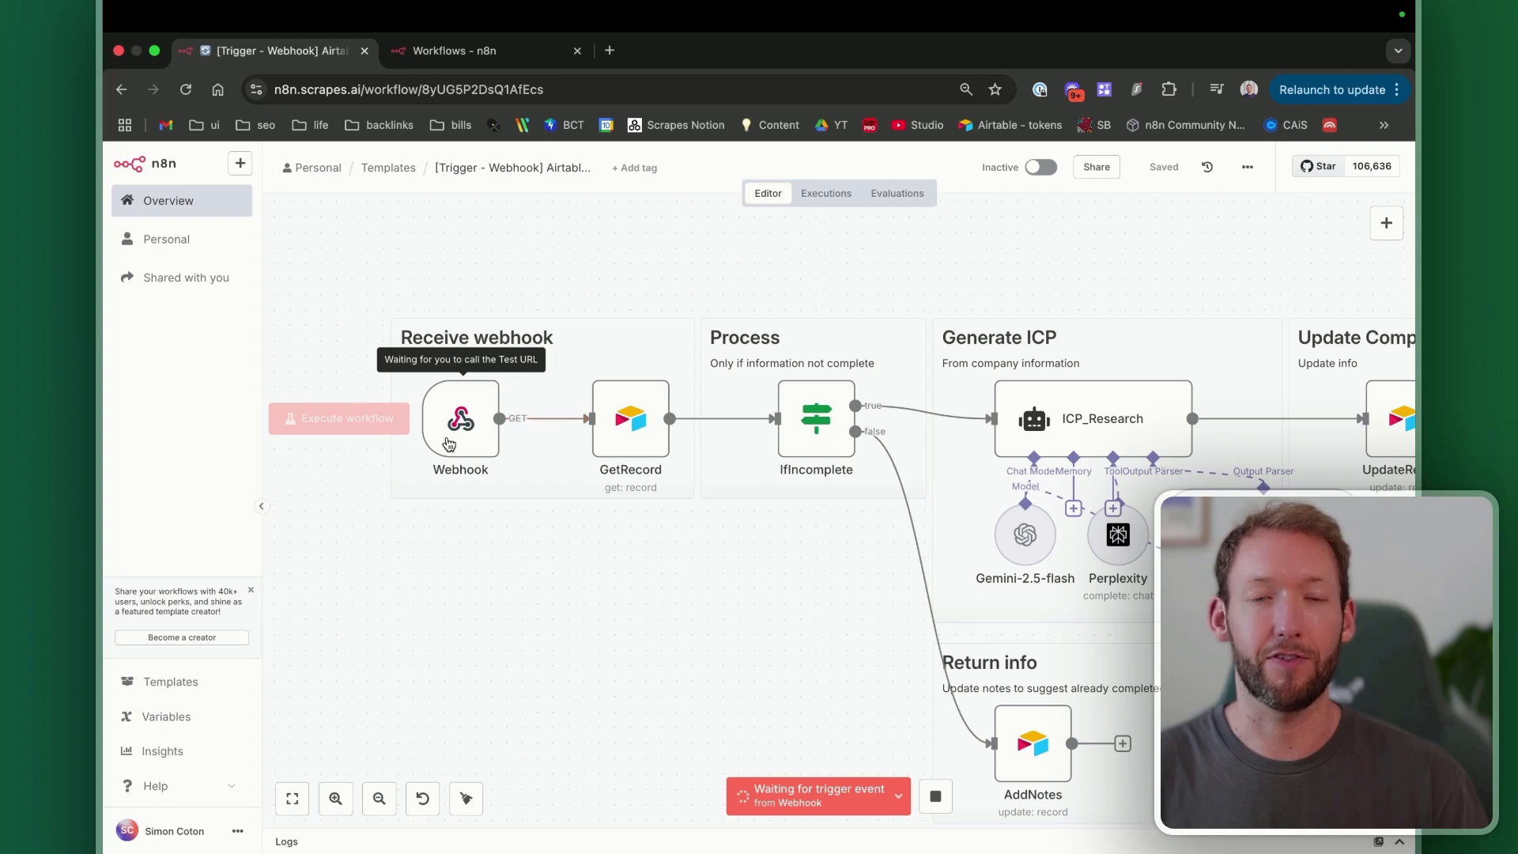
{"action": "scroll", "coordinate": [679, 482], "scroll_direction": "right", "scroll_amount": 5}
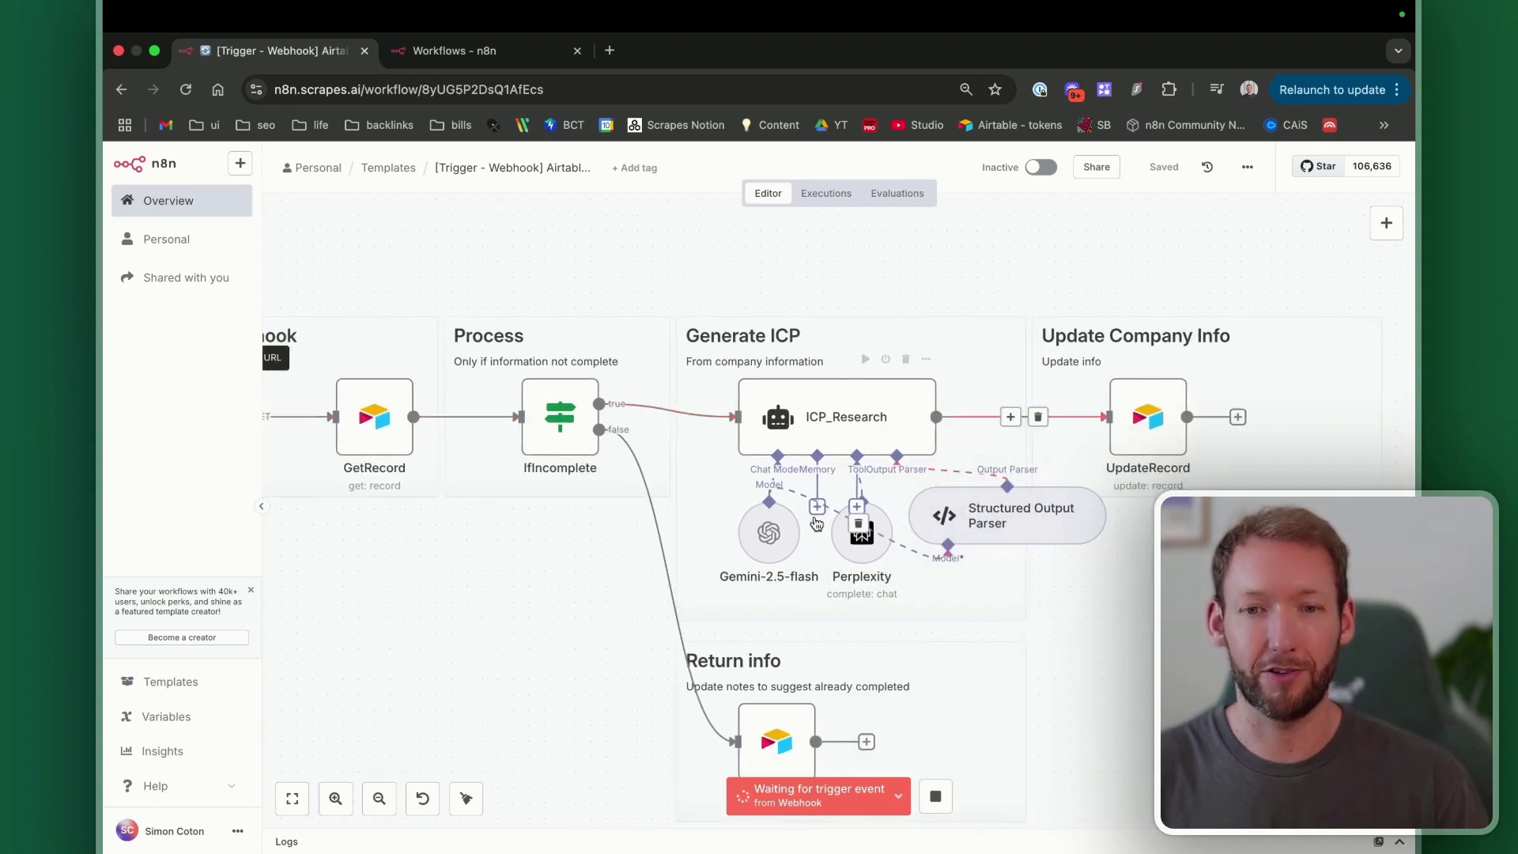
{"action": "scroll", "coordinate": [1082, 541], "scroll_direction": "left", "scroll_amount": 1}
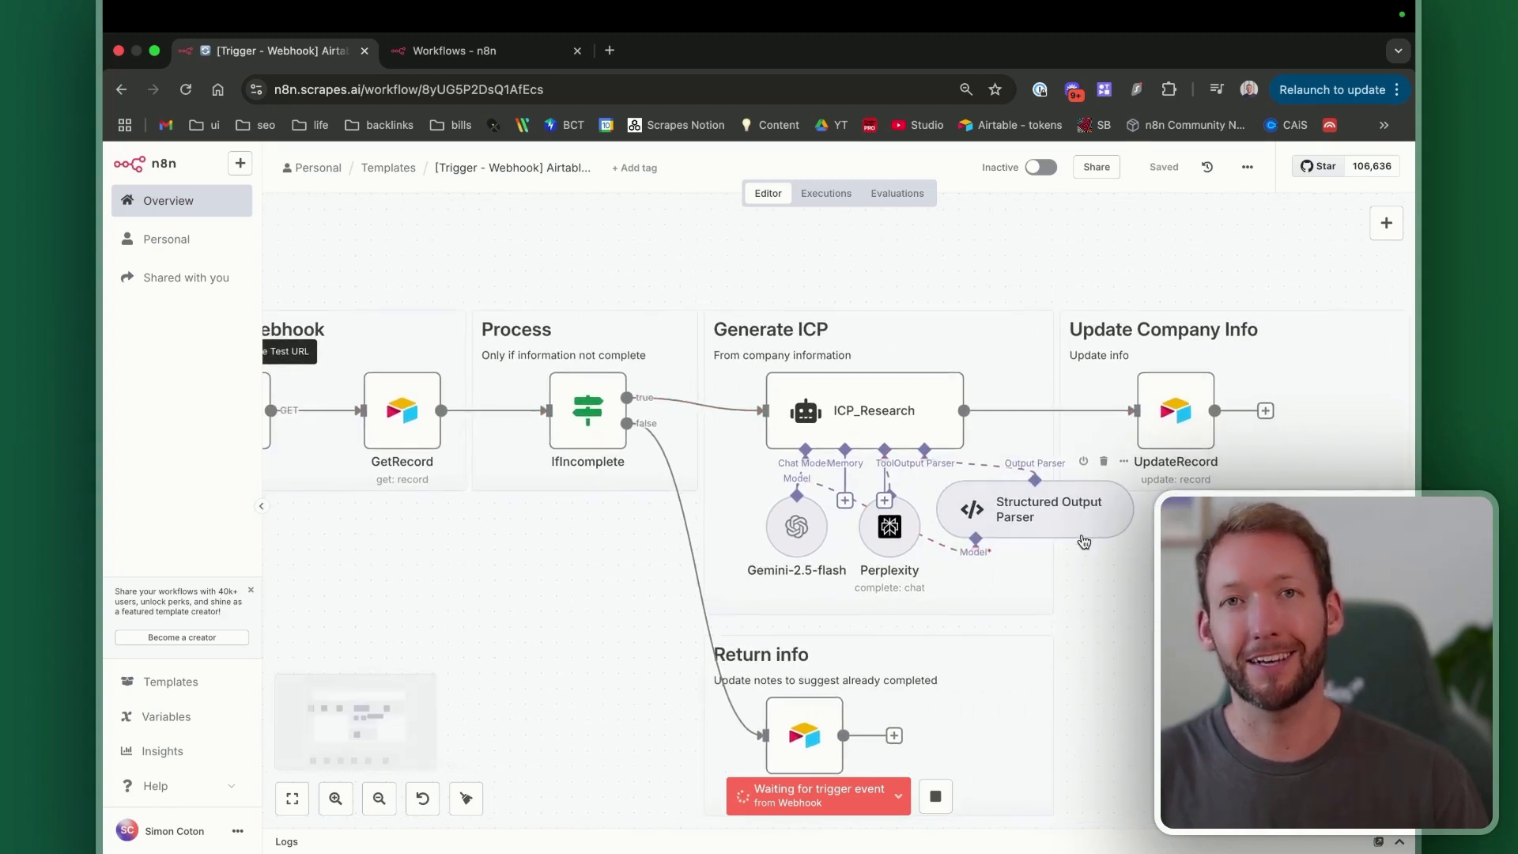
{"action": "scroll", "coordinate": [1059, 528], "scroll_direction": "left", "scroll_amount": 3}
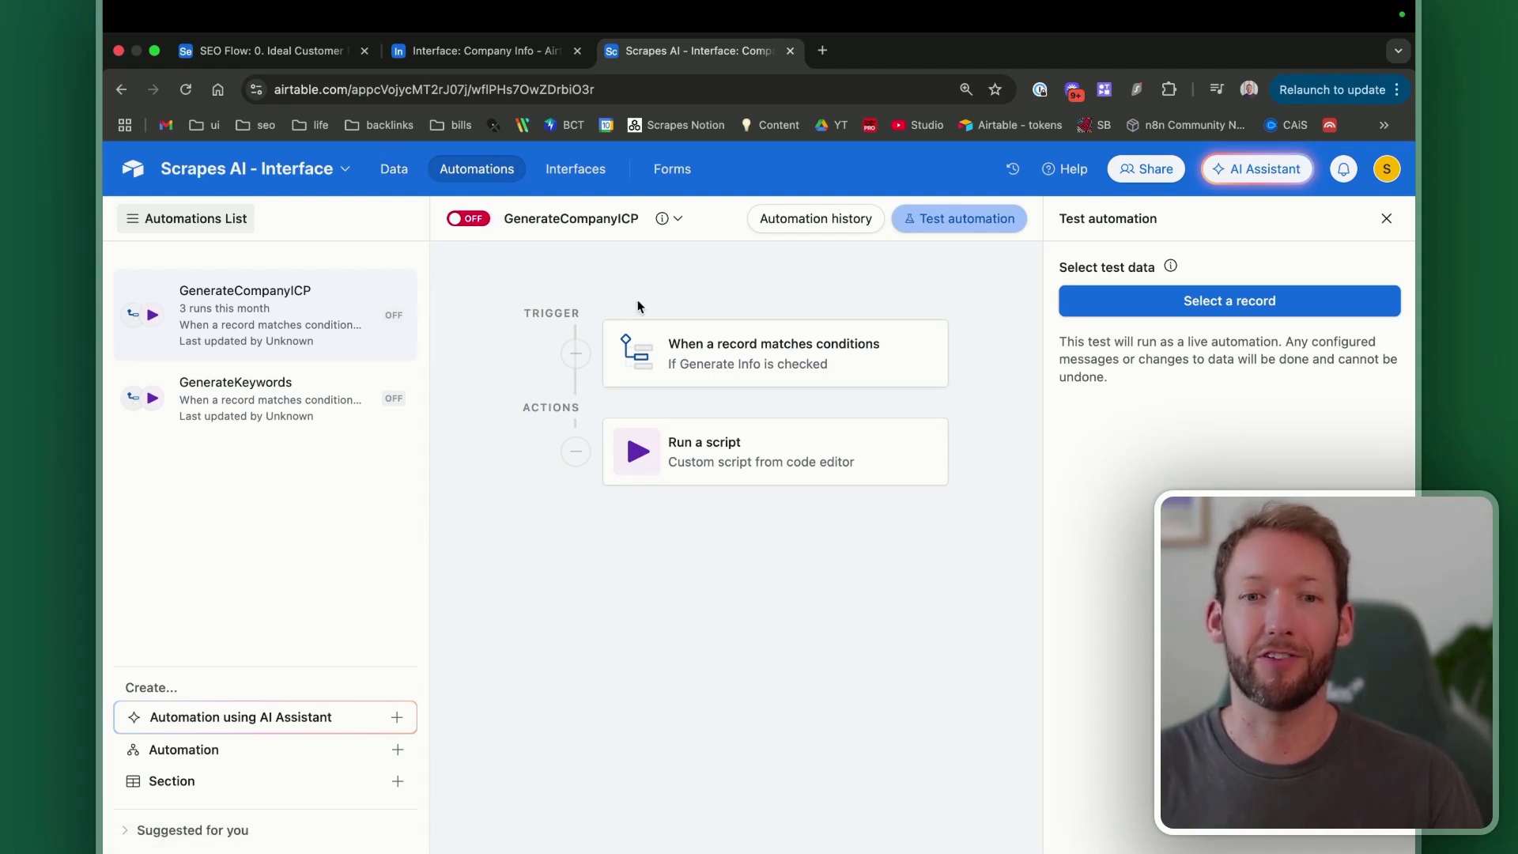
Step: Test the GenerateCompanyICP automation in Airtable using the n8n record as test data
{"action": "left_click", "coordinate": [1212, 305]}
{"action": "left_click", "coordinate": [593, 373]}
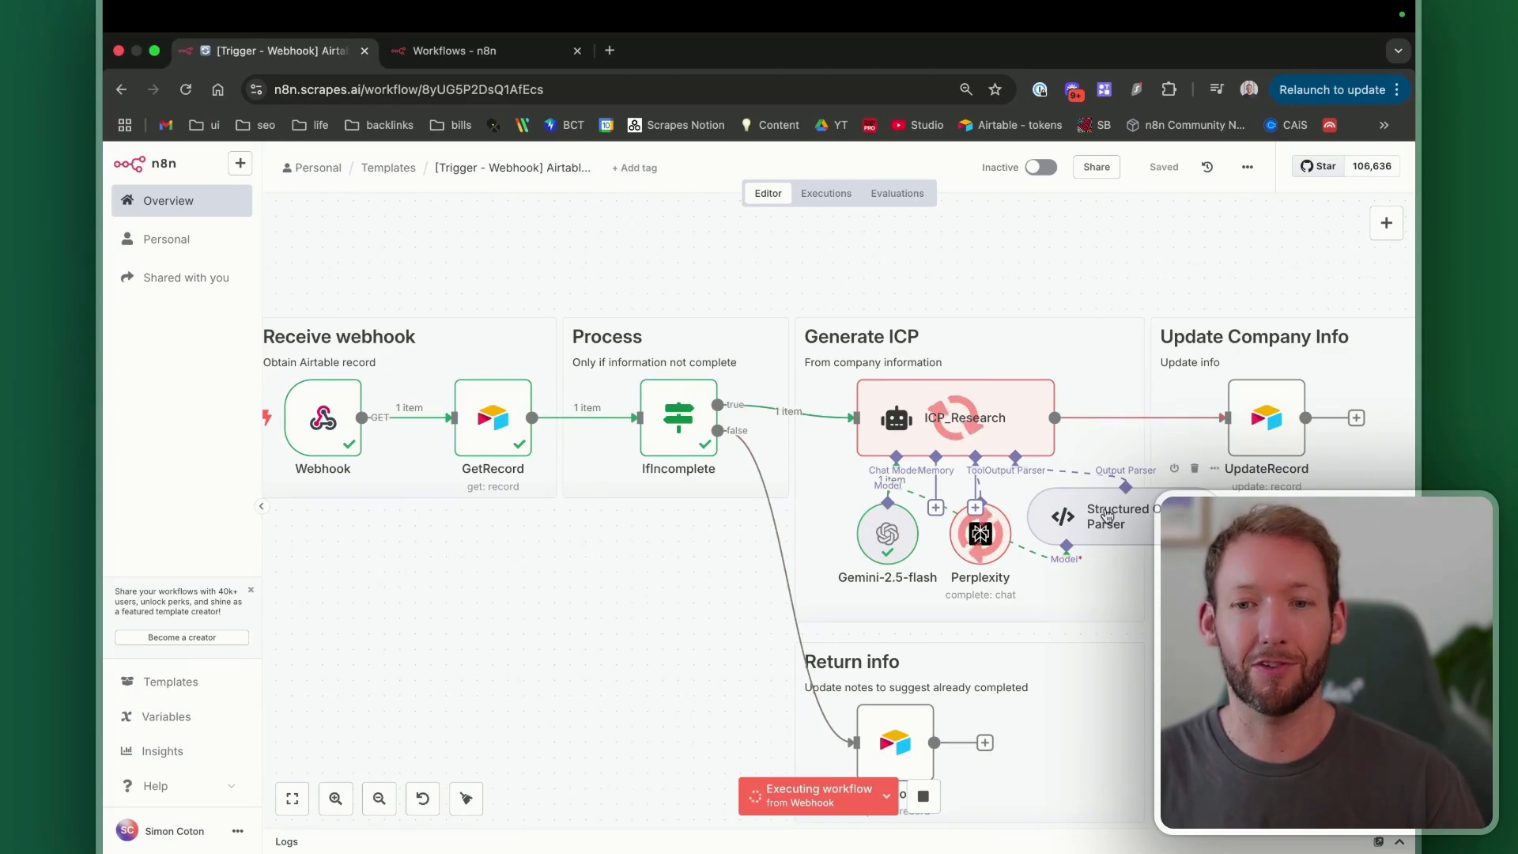
Step: Open the Structured Output Parser node in n8n, check its JSON input schema and return to the canvas
{"action": "double_click", "coordinate": [1075, 517]}
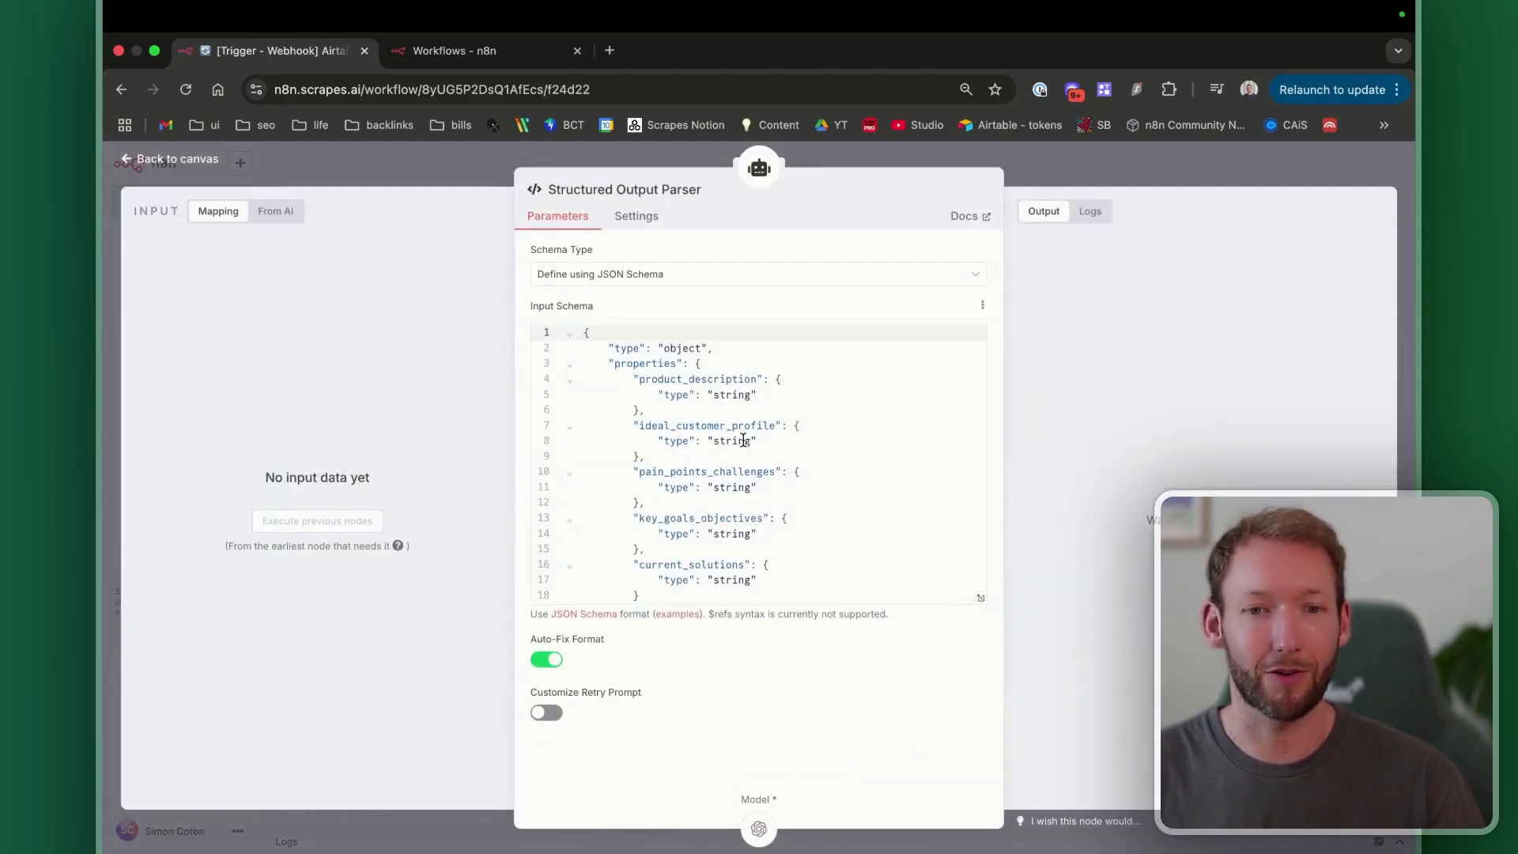
{"action": "scroll", "coordinate": [743, 440], "scroll_direction": "down", "scroll_amount": 1}
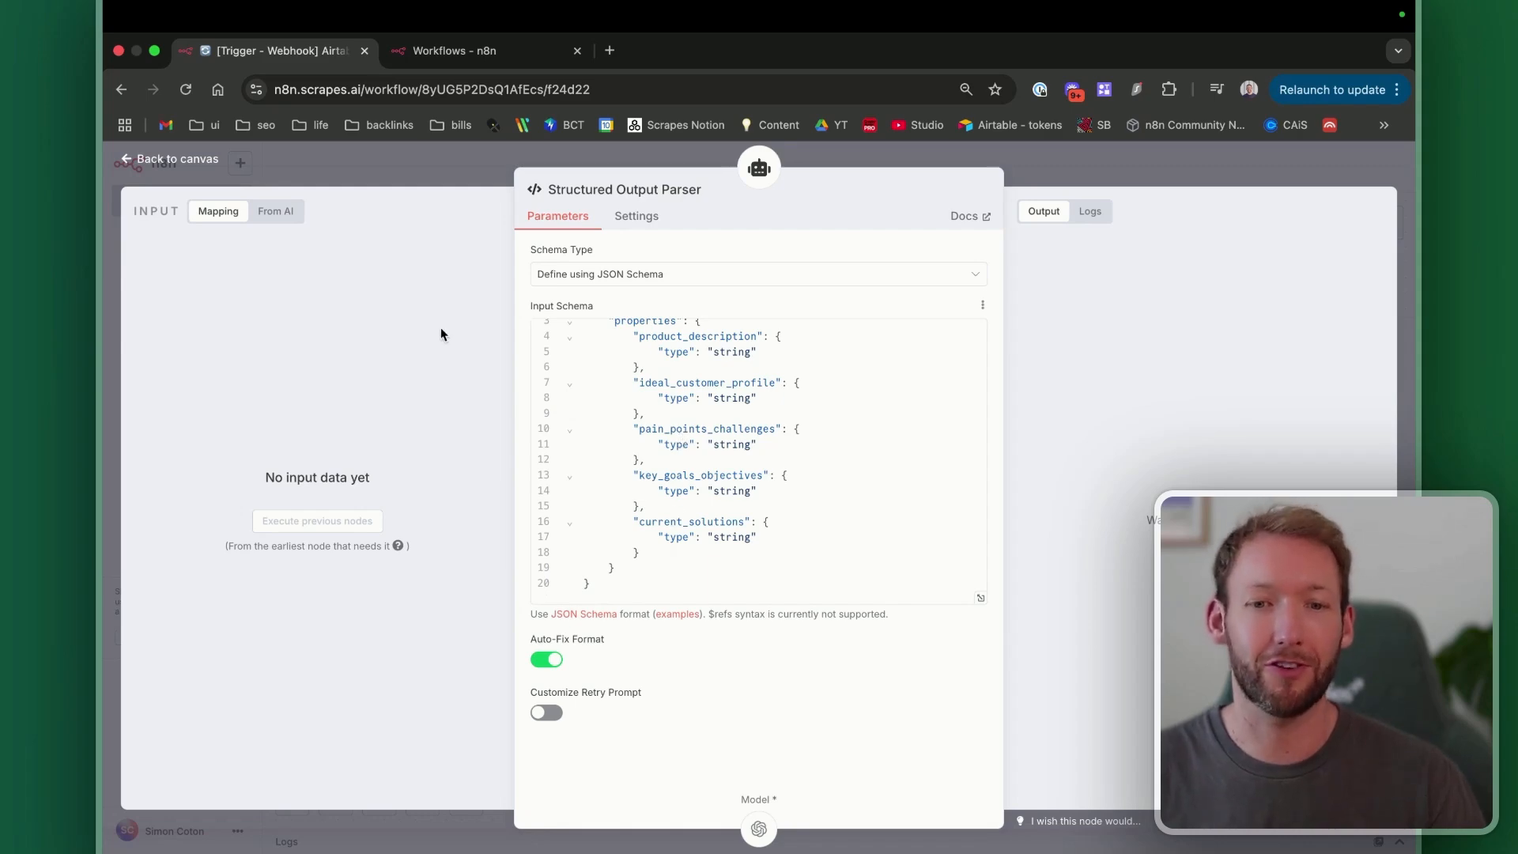
{"action": "left_click", "coordinate": [193, 162]}
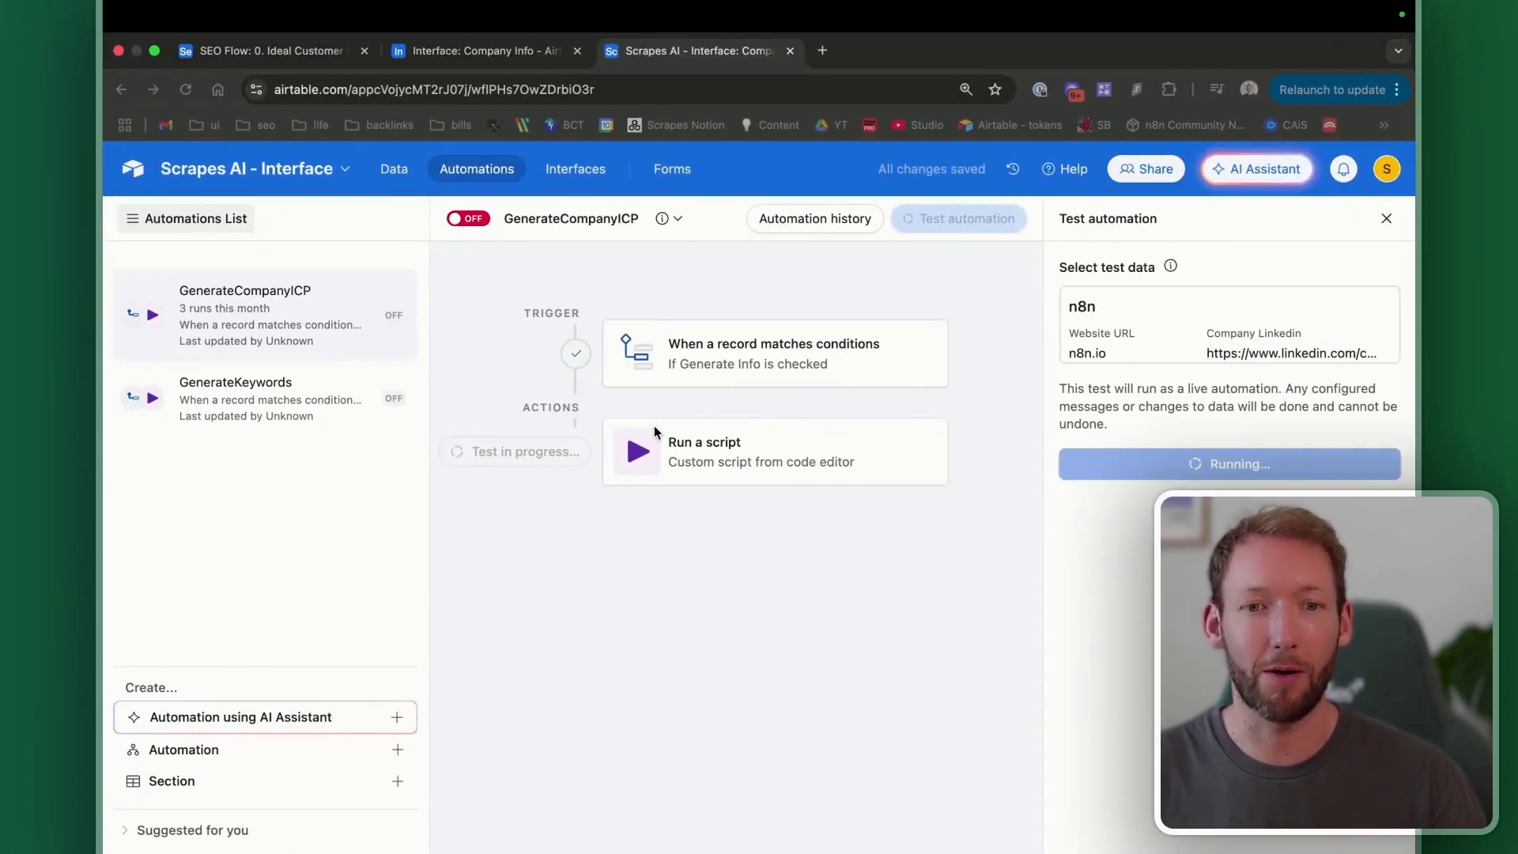
Step: Go back to the n8n record in Airtable's Company Info and review its status, product description, ICP and pain points fields
{"action": "left_click", "coordinate": [484, 49]}
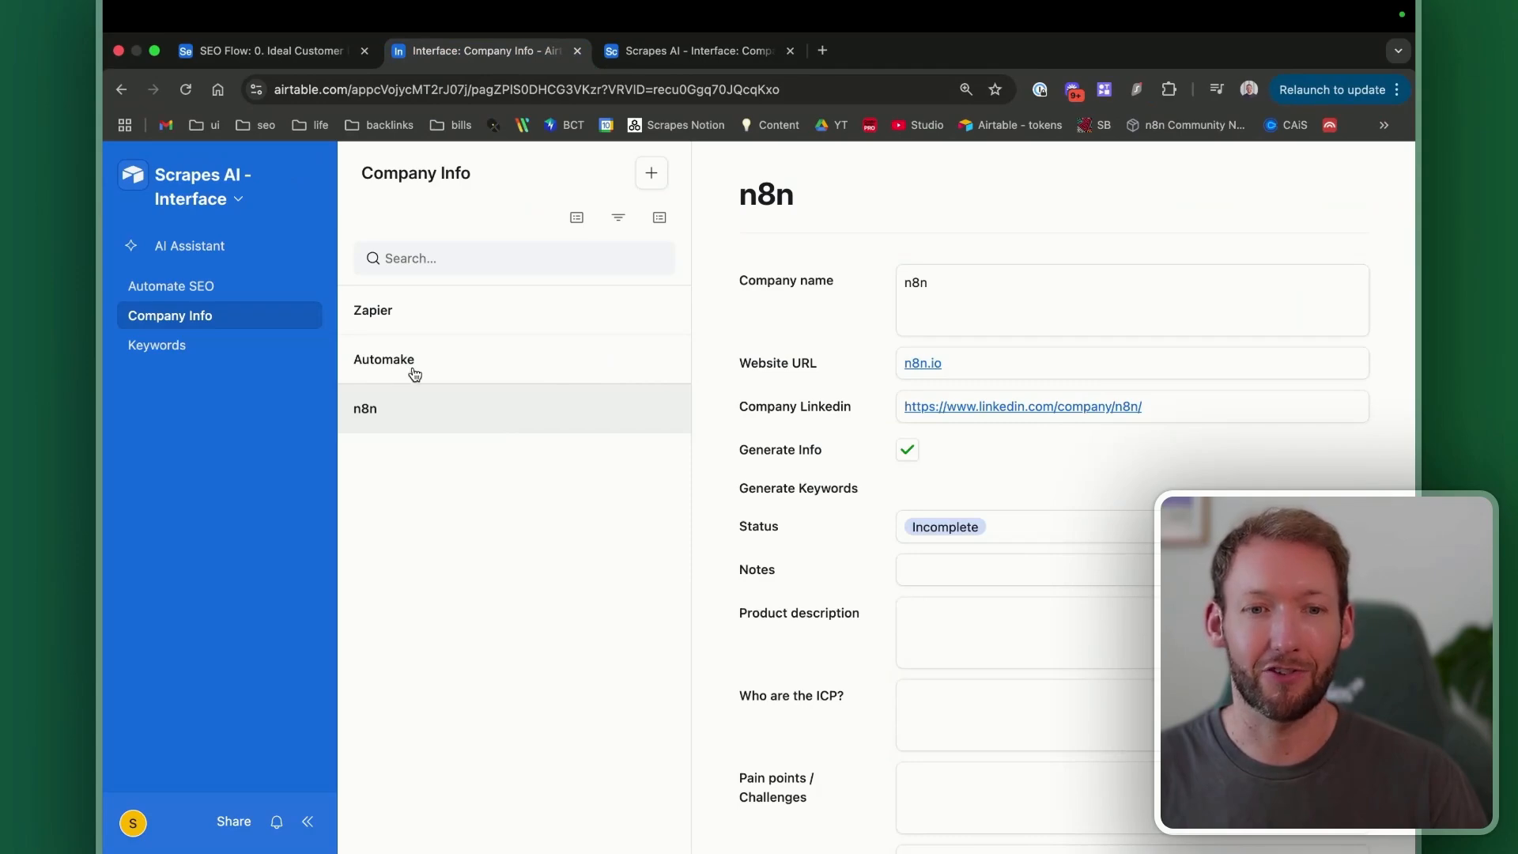
{"action": "scroll", "coordinate": [898, 480], "scroll_direction": "down", "scroll_amount": 3}
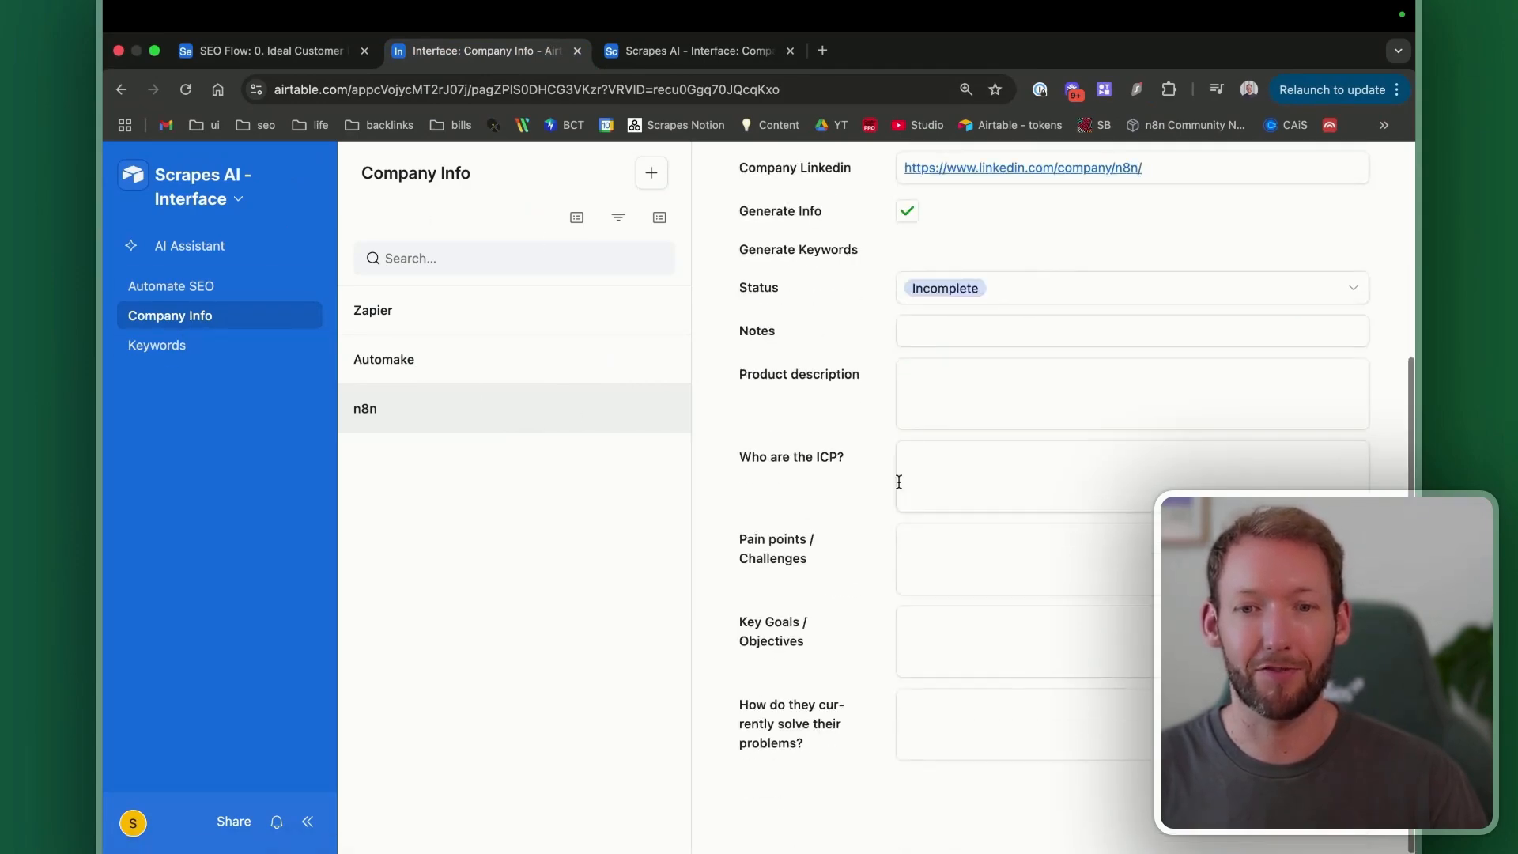
{"action": "scroll", "coordinate": [899, 481], "scroll_direction": "up", "scroll_amount": 1}
{"action": "scroll", "coordinate": [899, 481], "scroll_direction": "up", "scroll_amount": 2}
{"action": "scroll", "coordinate": [962, 714], "scroll_direction": "down", "scroll_amount": 2}
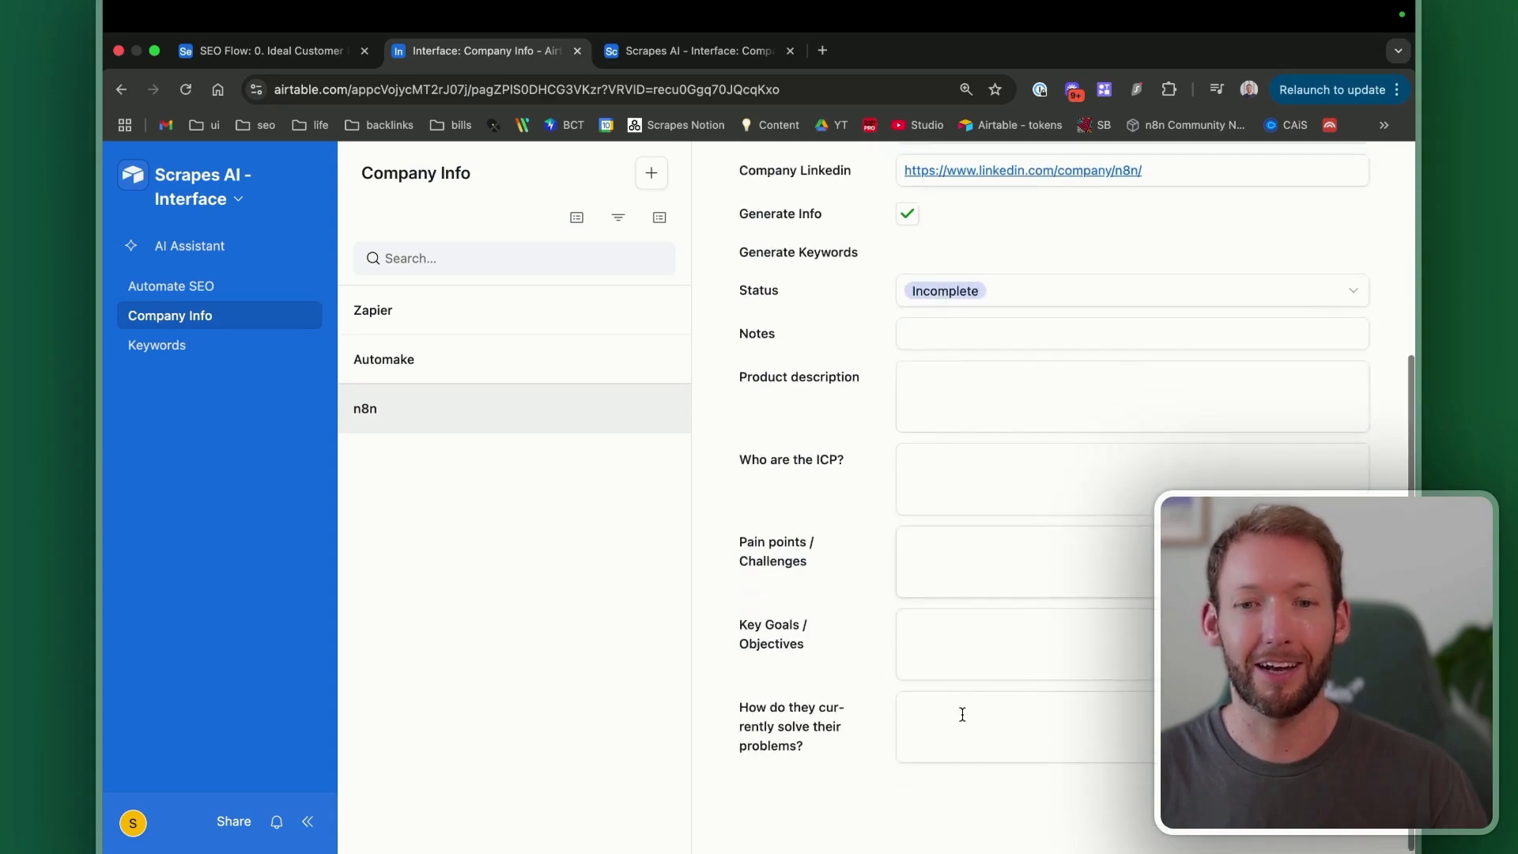
{"action": "scroll", "coordinate": [961, 713], "scroll_direction": "up", "scroll_amount": 2}
{"action": "scroll", "coordinate": [961, 713], "scroll_direction": "down", "scroll_amount": 12}
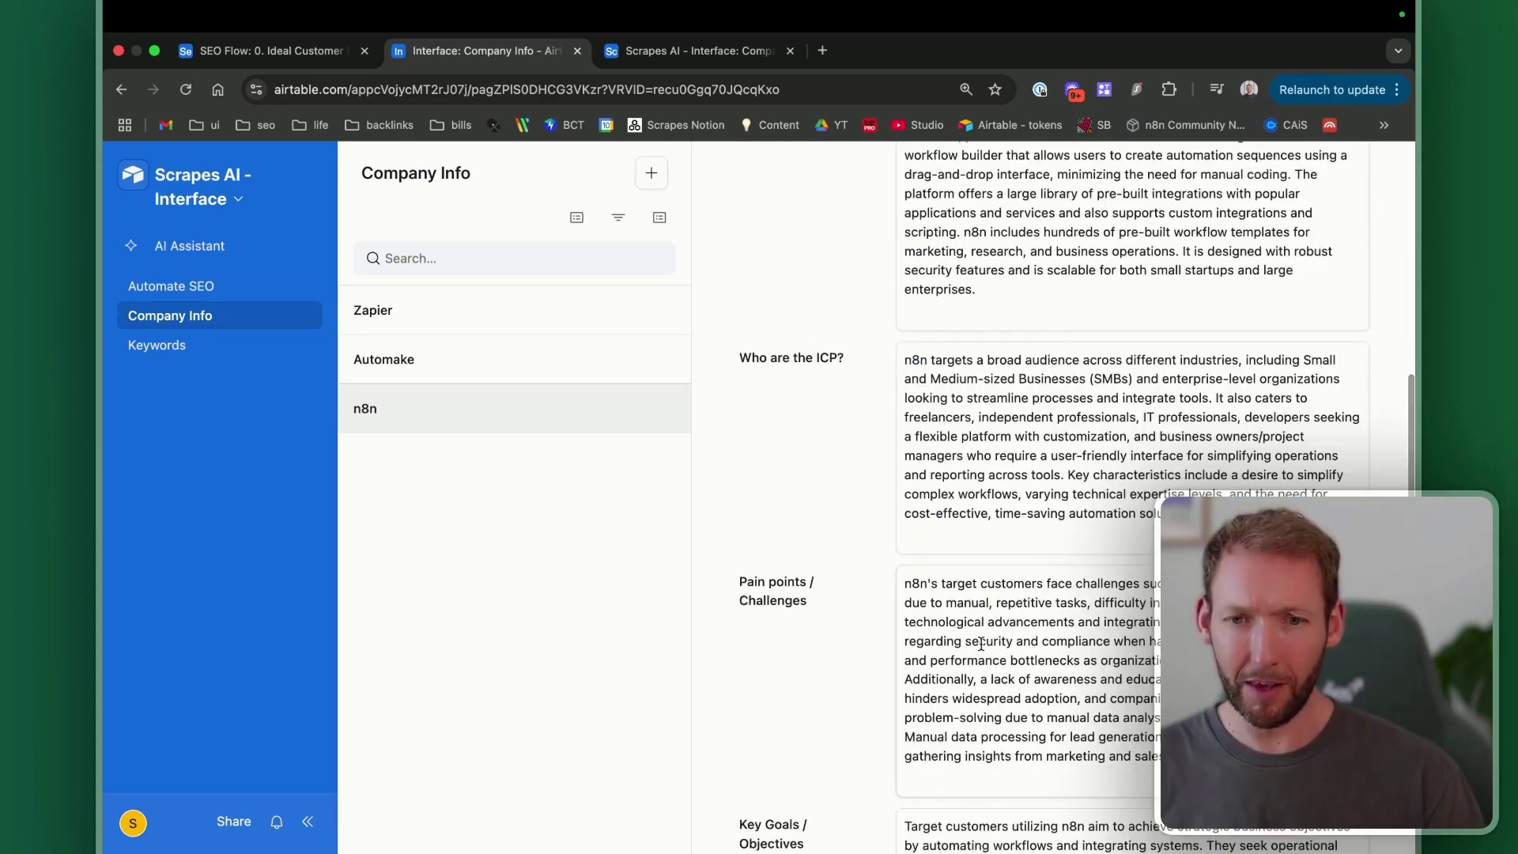
{"action": "scroll", "coordinate": [979, 640], "scroll_direction": "up", "scroll_amount": 13}
{"action": "scroll", "coordinate": [893, 575], "scroll_direction": "down", "scroll_amount": 4}
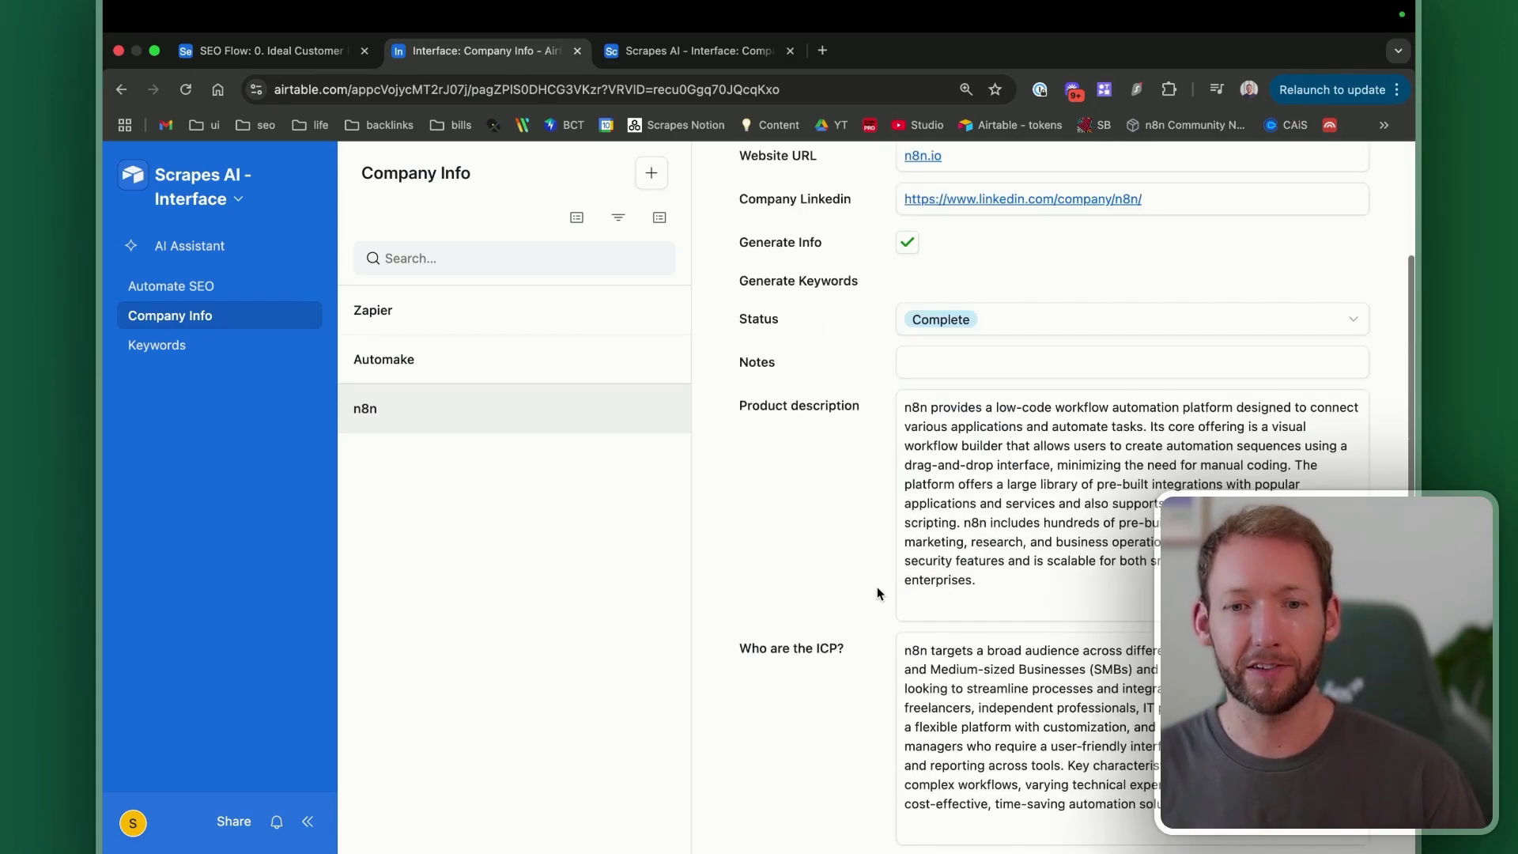
{"action": "scroll", "coordinate": [876, 586], "scroll_direction": "up", "scroll_amount": 2}
{"action": "left_click", "coordinate": [1017, 678]}
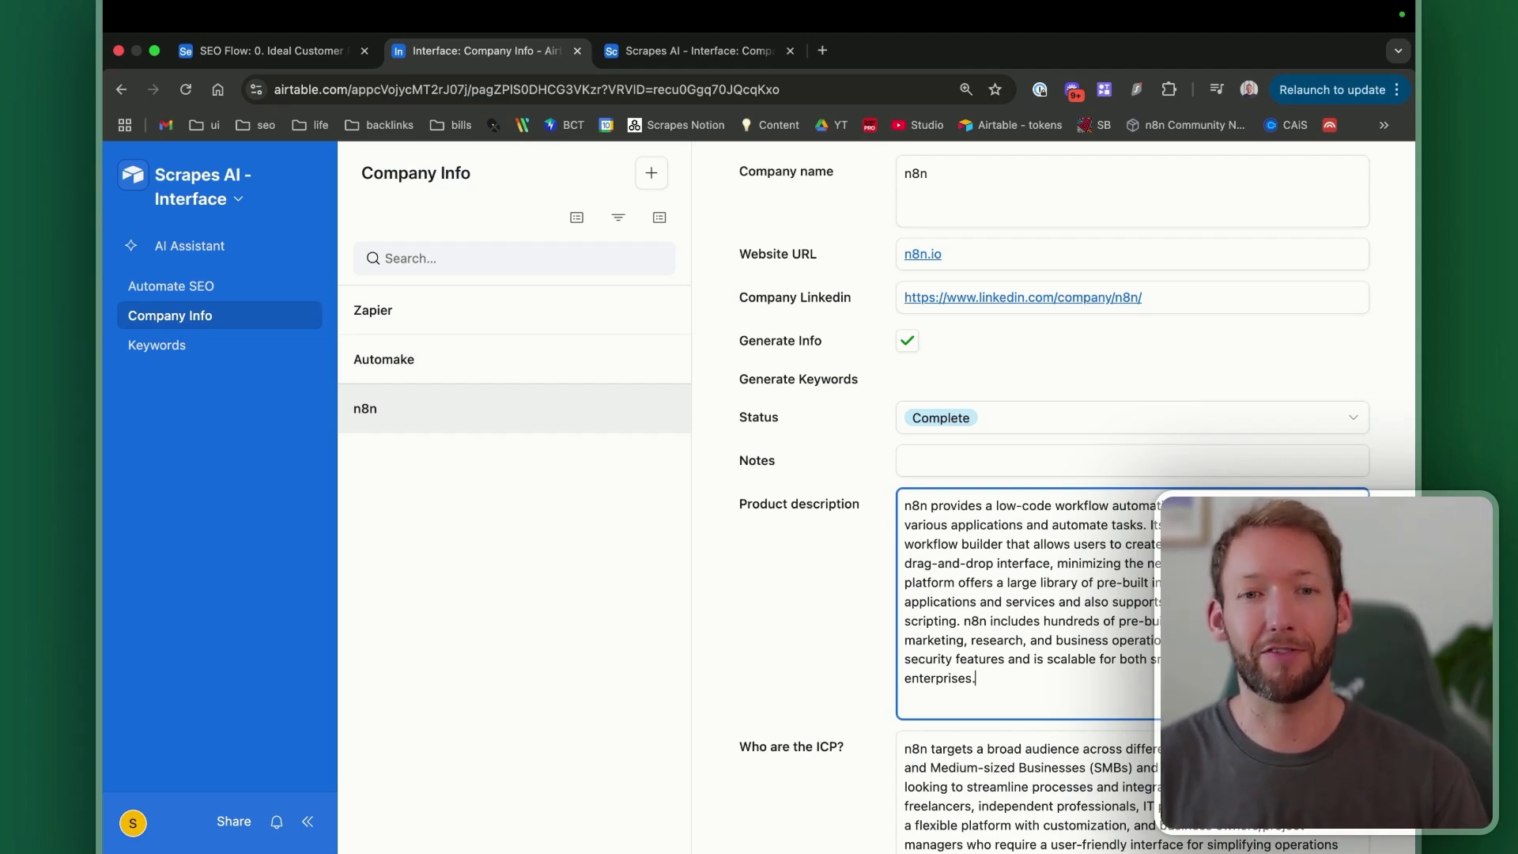
Step: Open the Company table in the base's data view and check the n8n row across all columns
{"action": "left_click", "coordinate": [644, 54]}
{"action": "left_click", "coordinate": [397, 176]}
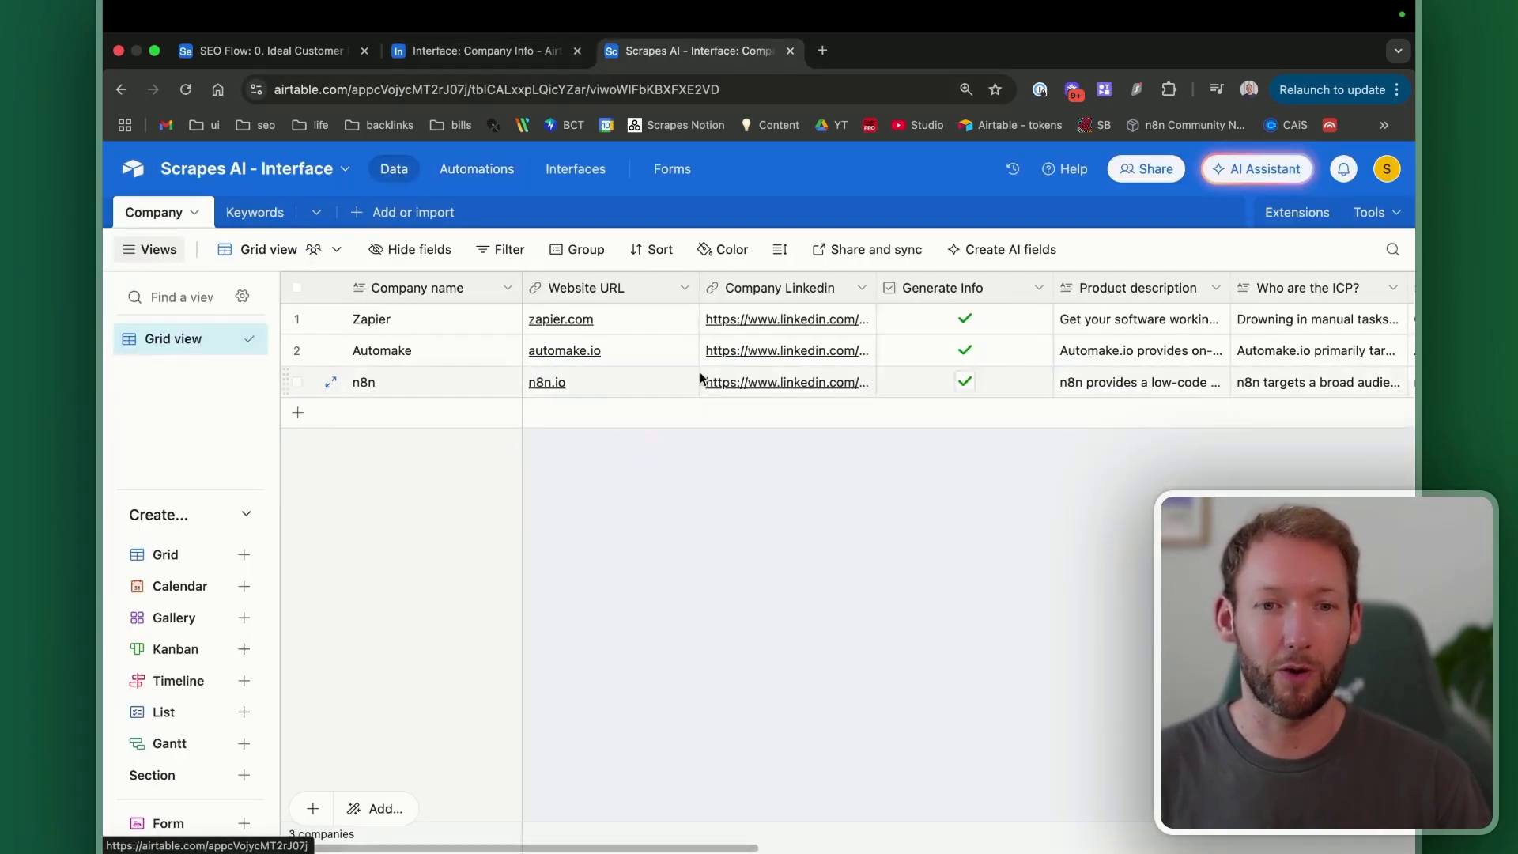
{"action": "scroll", "coordinate": [898, 362], "scroll_direction": "right", "scroll_amount": 15}
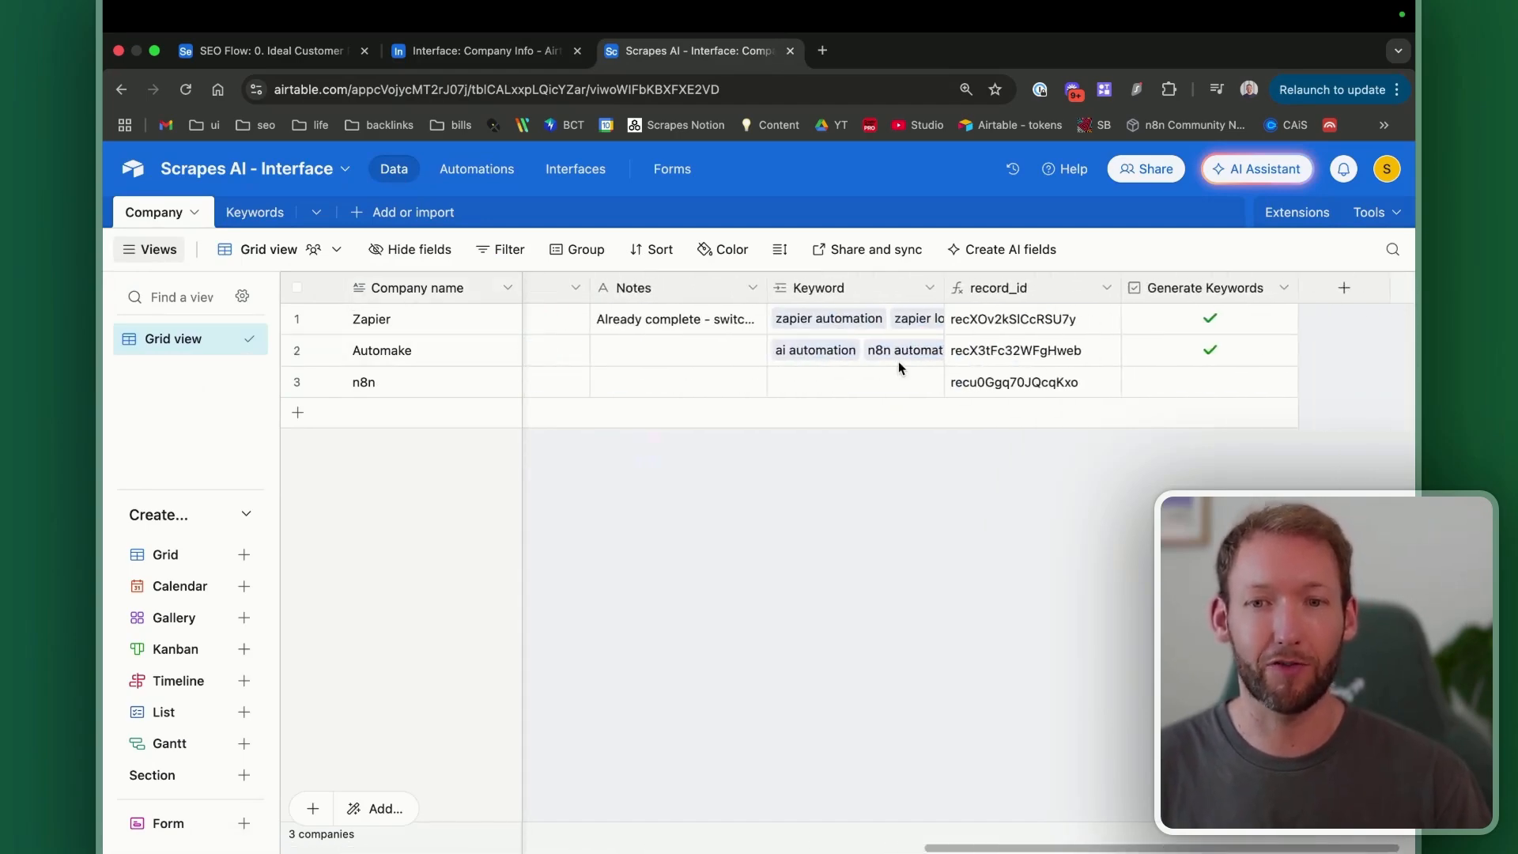
{"action": "scroll", "coordinate": [898, 362], "scroll_direction": "left", "scroll_amount": 15}
Step: Reopen the n8n record in the Company Info interface and read through its key goals and current solutions fields
{"action": "left_click", "coordinate": [483, 54]}
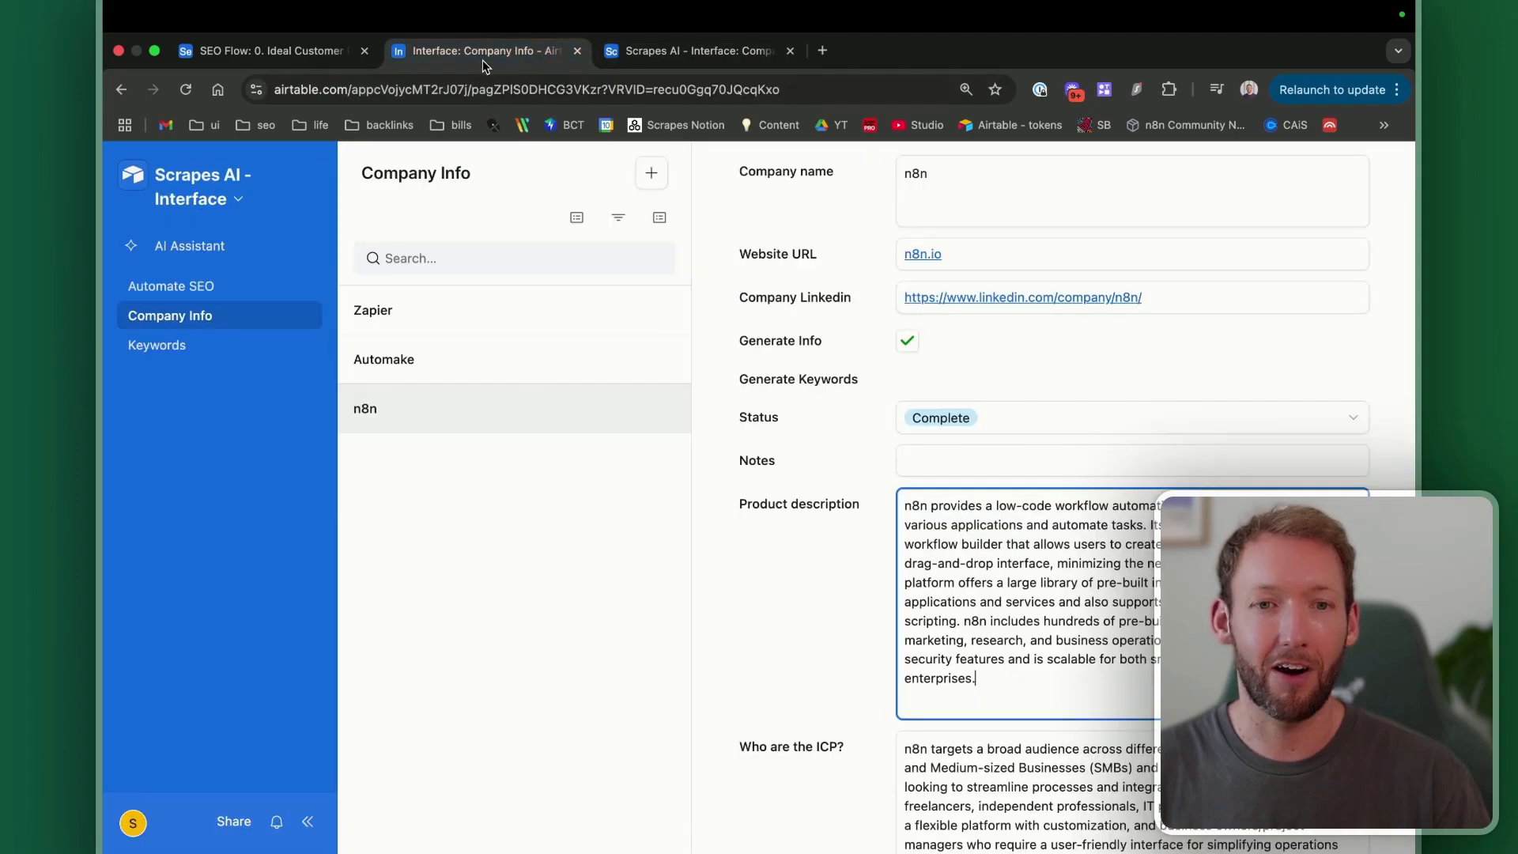
{"action": "scroll", "coordinate": [956, 618], "scroll_direction": "down", "scroll_amount": 10}
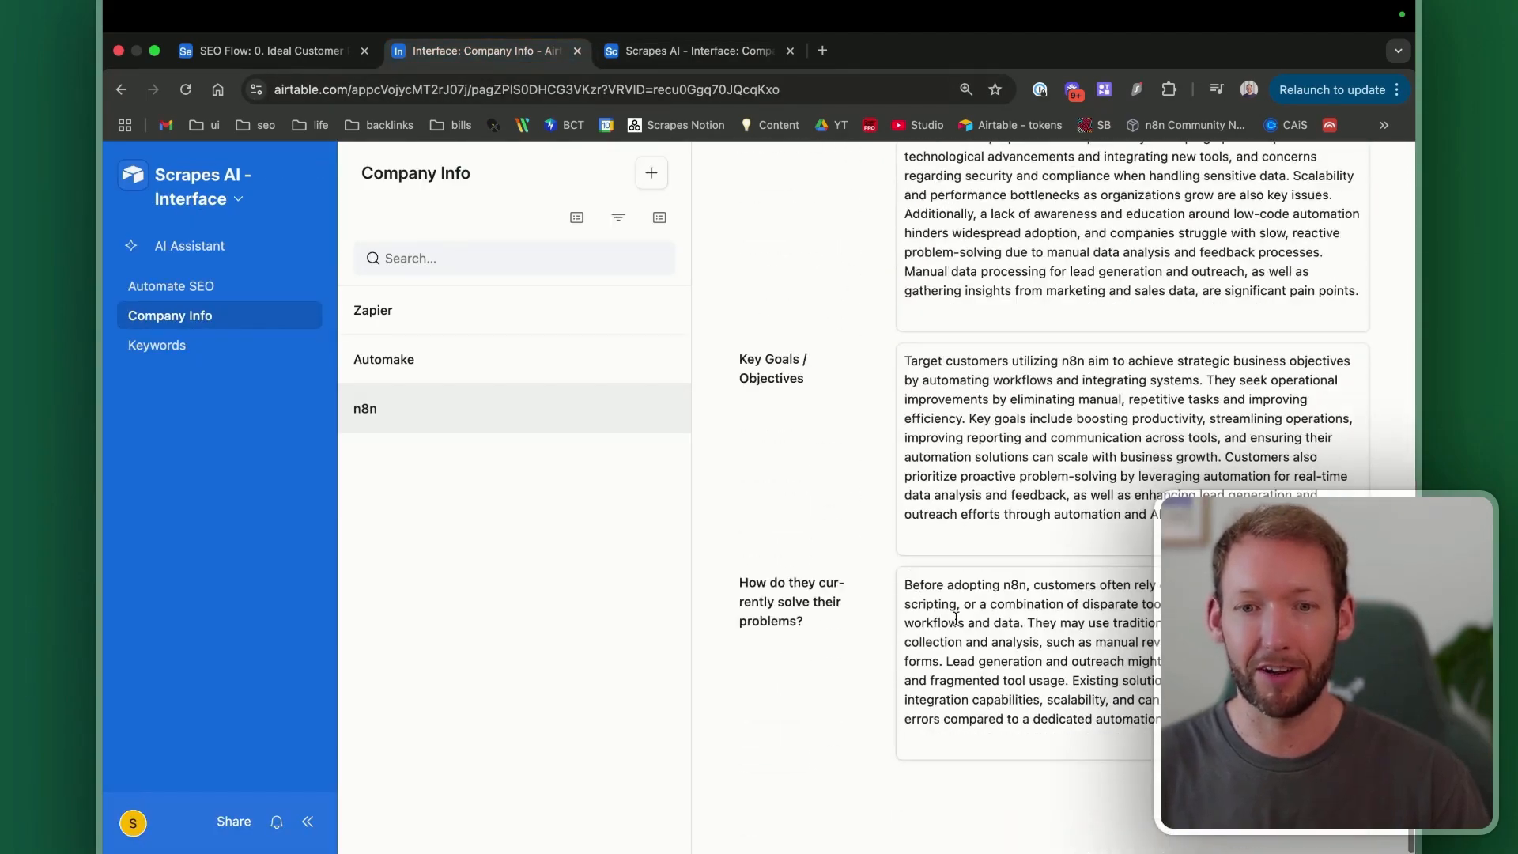
{"action": "scroll", "coordinate": [956, 618], "scroll_direction": "up", "scroll_amount": 15}
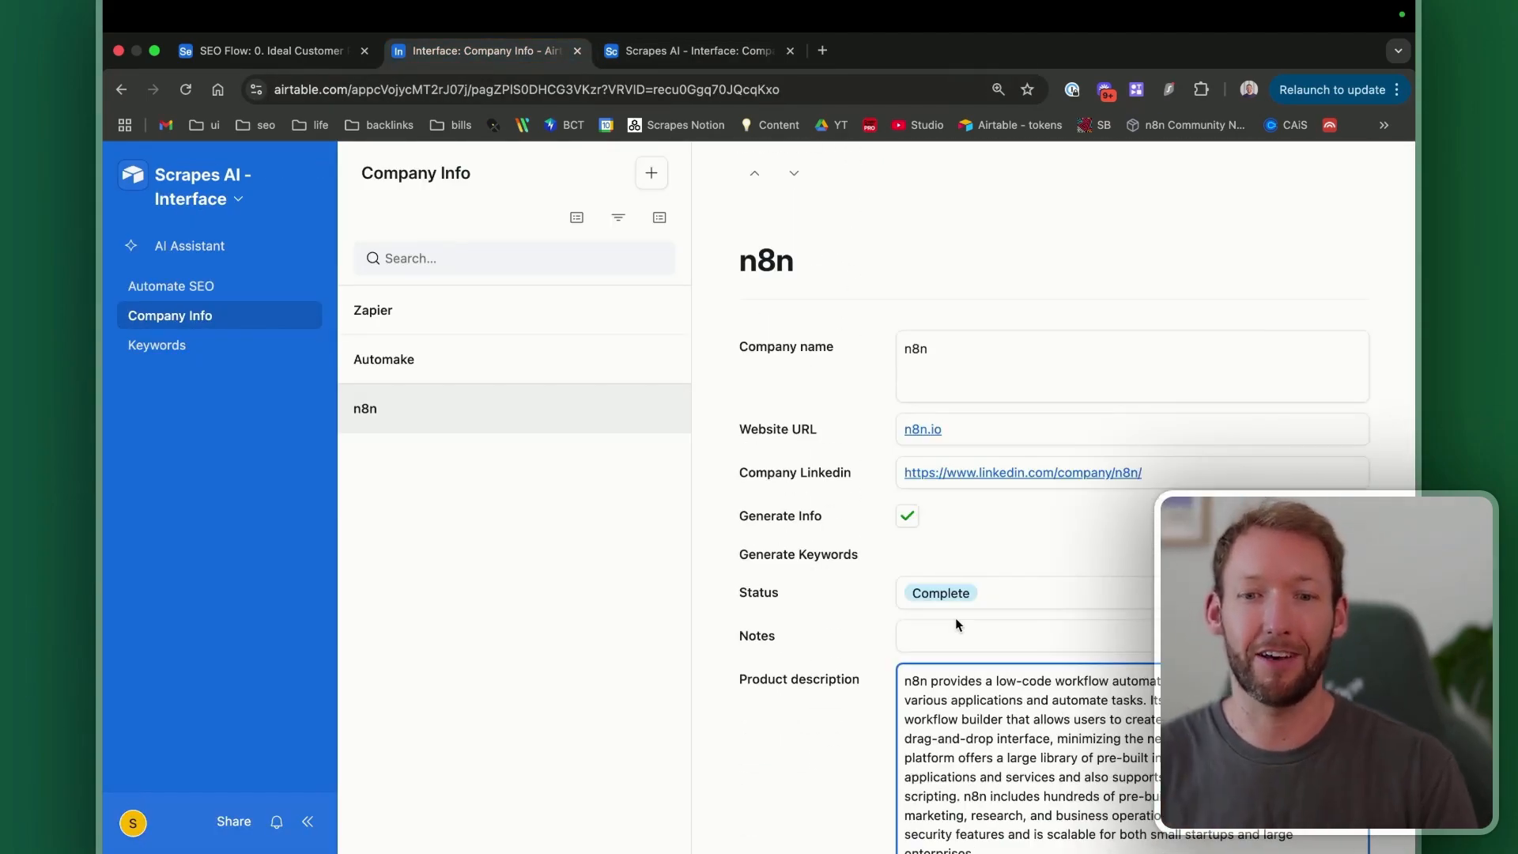
{"action": "scroll", "coordinate": [954, 618], "scroll_direction": "down", "scroll_amount": 2}
Step: Find the GetKeywords flow in the n8n workflow and execute it from Webhook1 so it listens for a test call
{"action": "scroll", "coordinate": [955, 618], "scroll_direction": "down", "scroll_amount": 2}
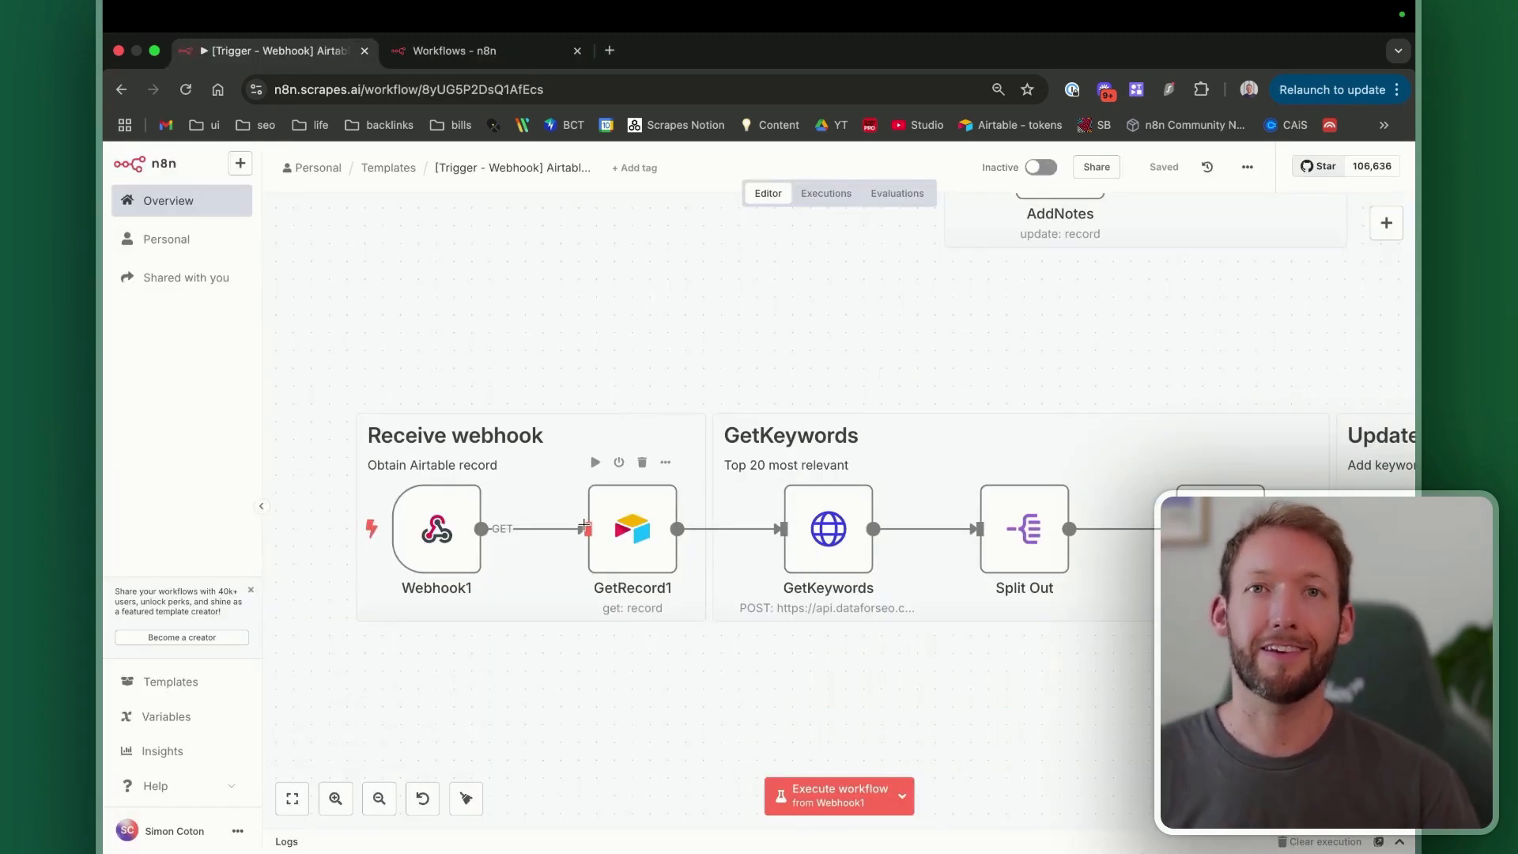
{"action": "scroll", "coordinate": [569, 523], "scroll_direction": "right", "scroll_amount": 2}
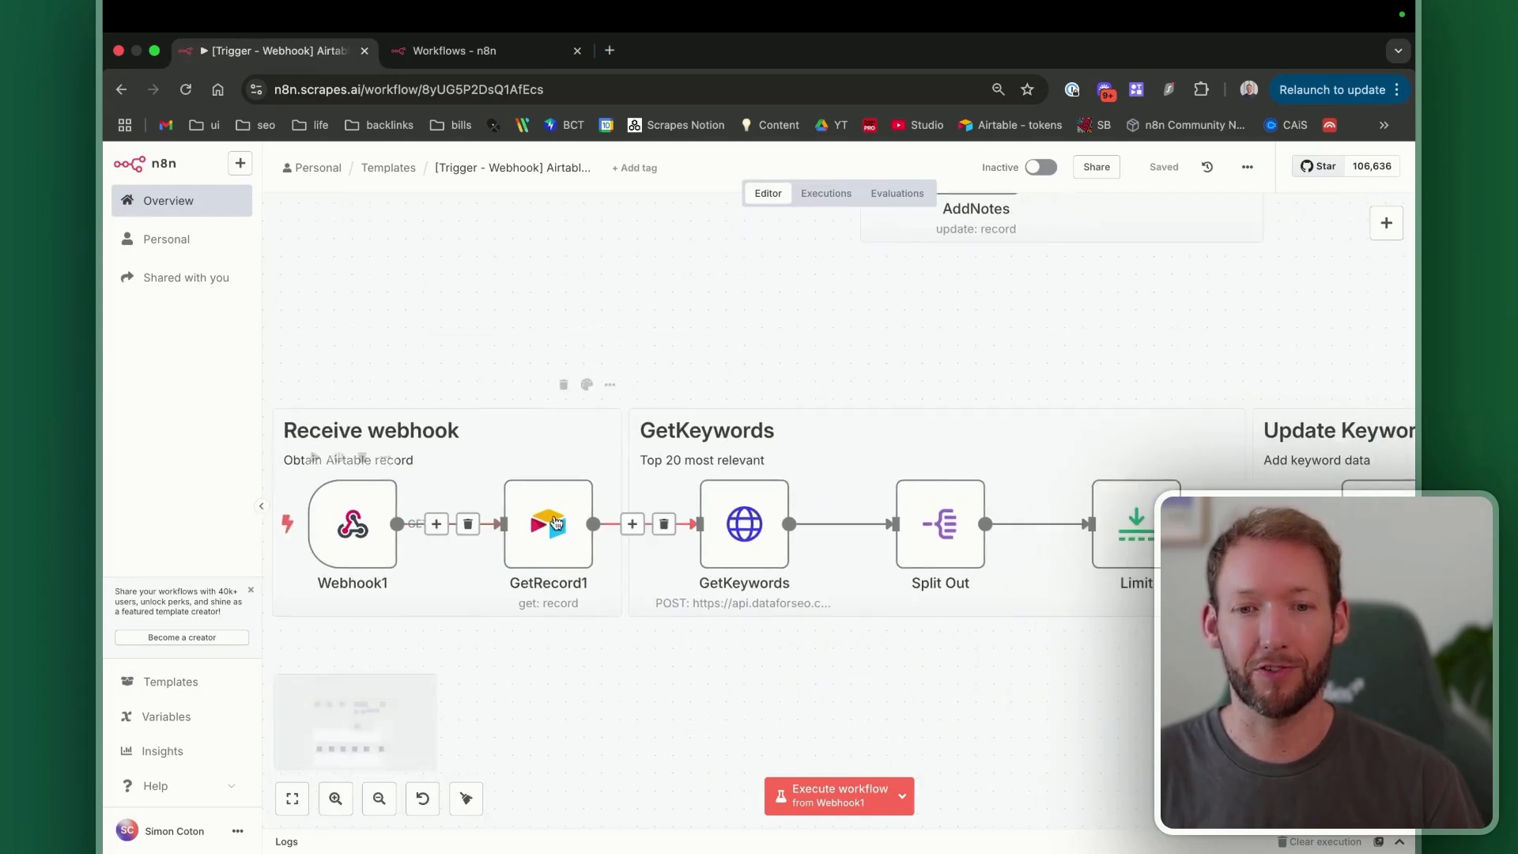
{"action": "scroll", "coordinate": [808, 519], "scroll_direction": "right", "scroll_amount": 2}
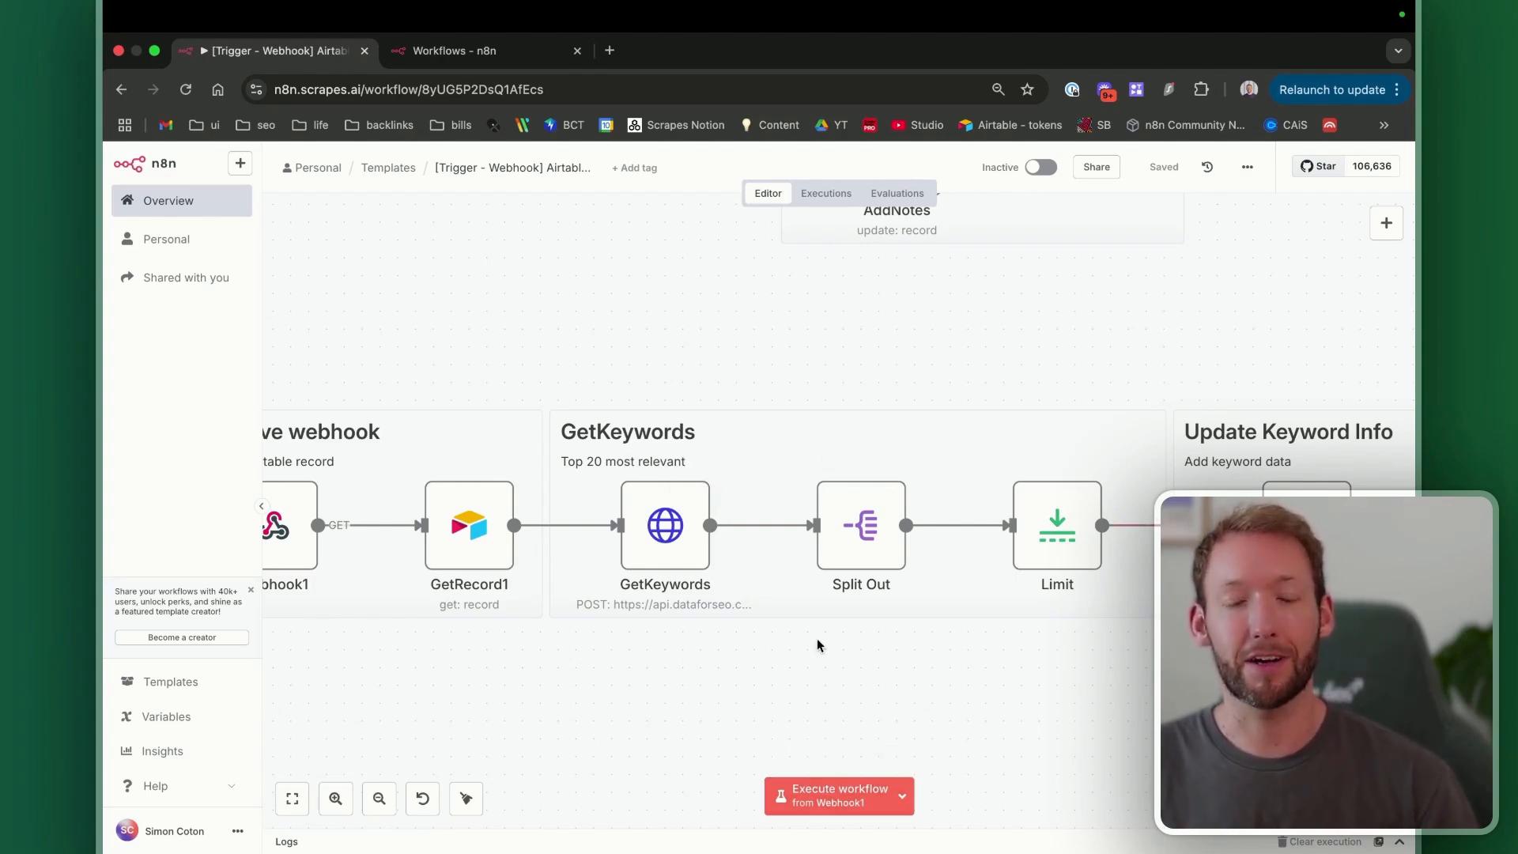
{"action": "left_click", "coordinate": [827, 789]}
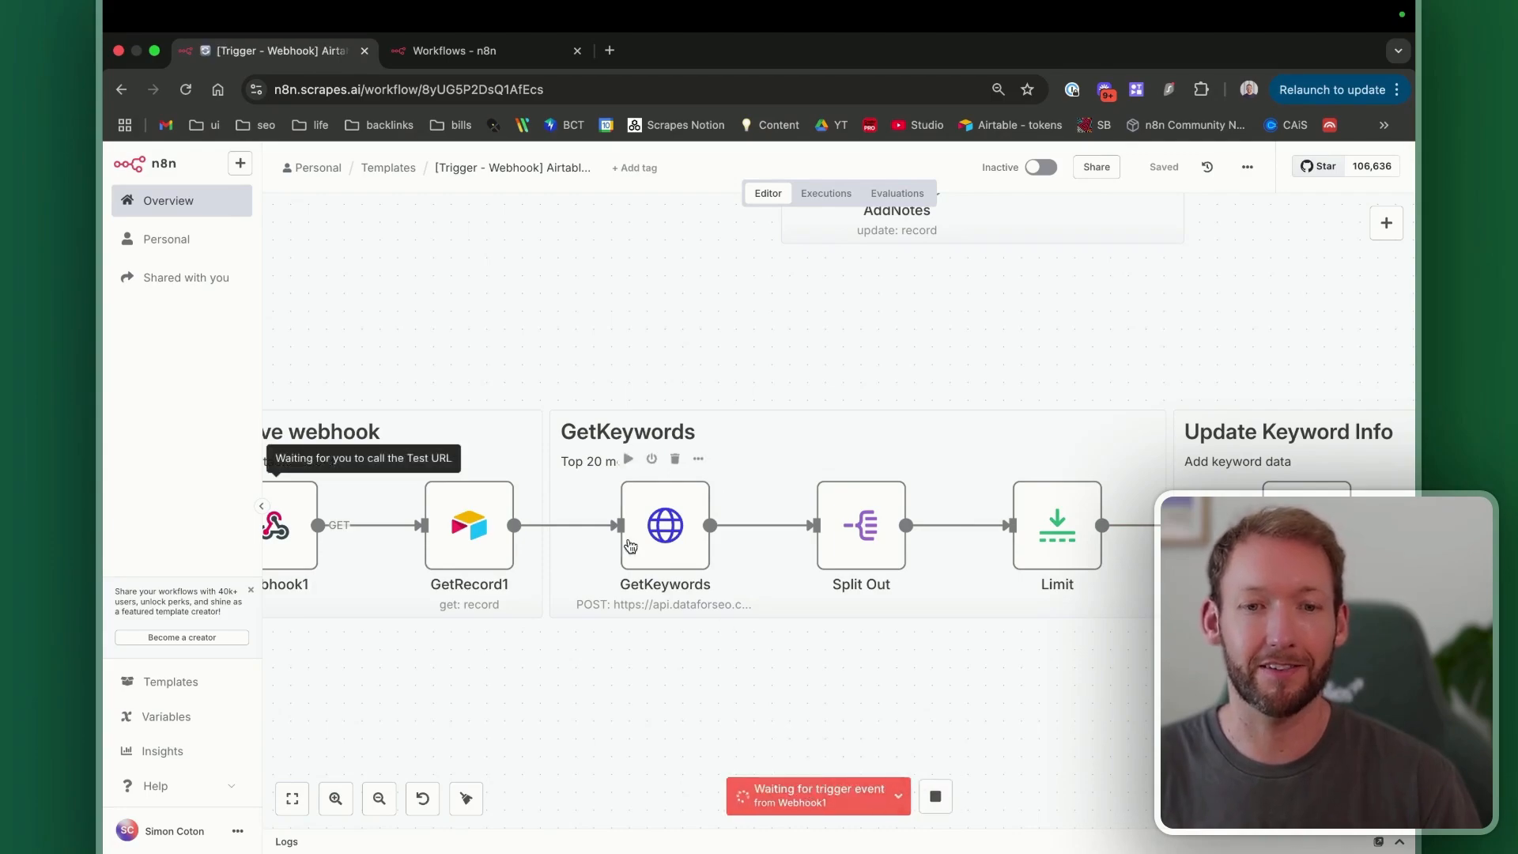
Step: Switch to Airtable, open the GenerateKeywords automation and browse the matching records offered for a test run
{"action": "key", "text": "ctrl+Left"}
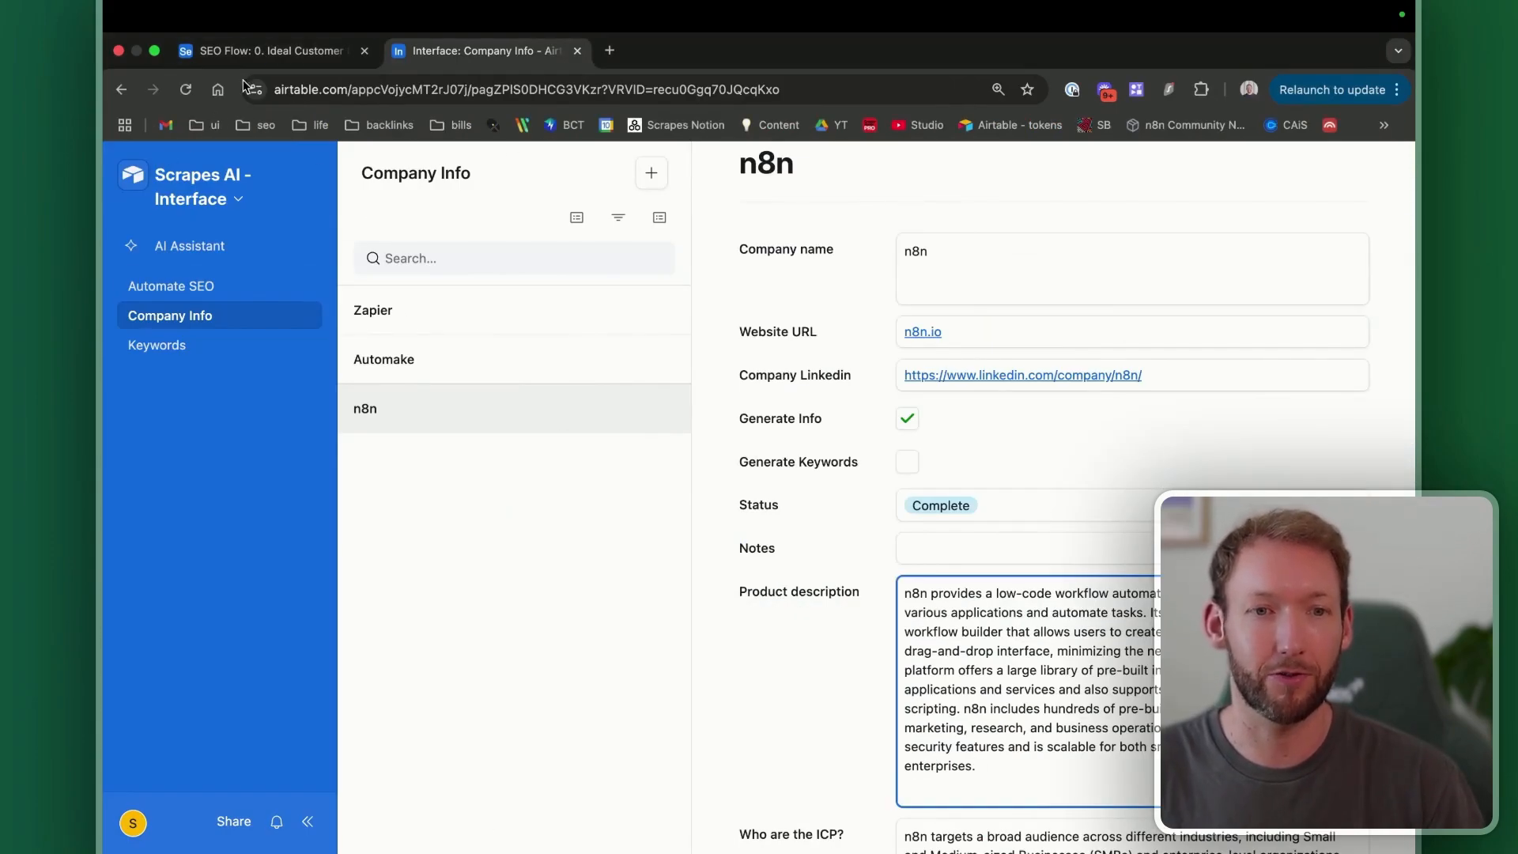
{"action": "left_click", "coordinate": [133, 175]}
{"action": "left_click", "coordinate": [633, 521]}
{"action": "left_click", "coordinate": [488, 169]}
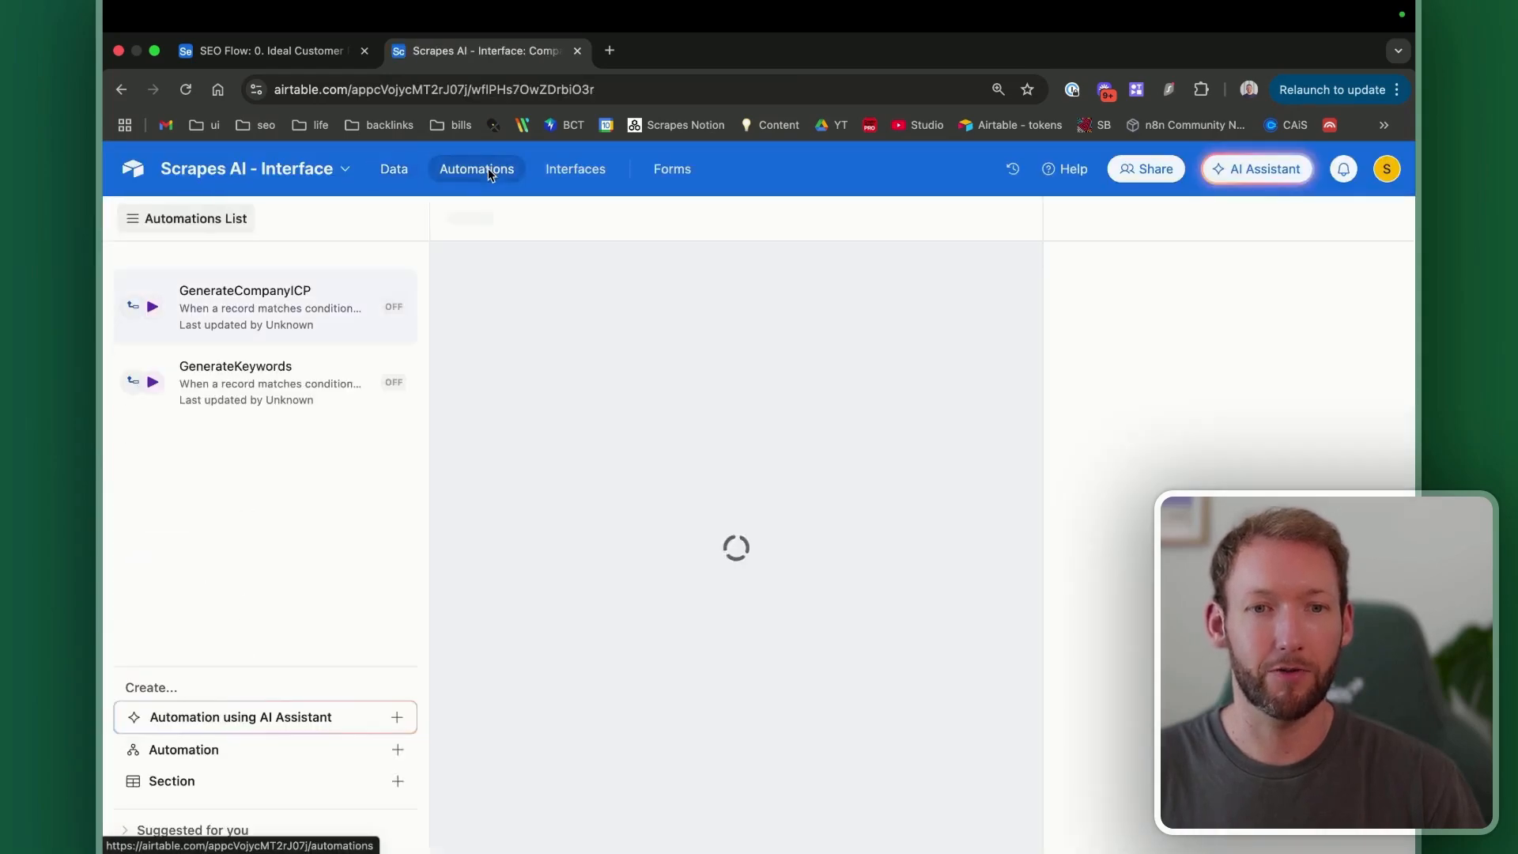
{"action": "left_click", "coordinate": [291, 402]}
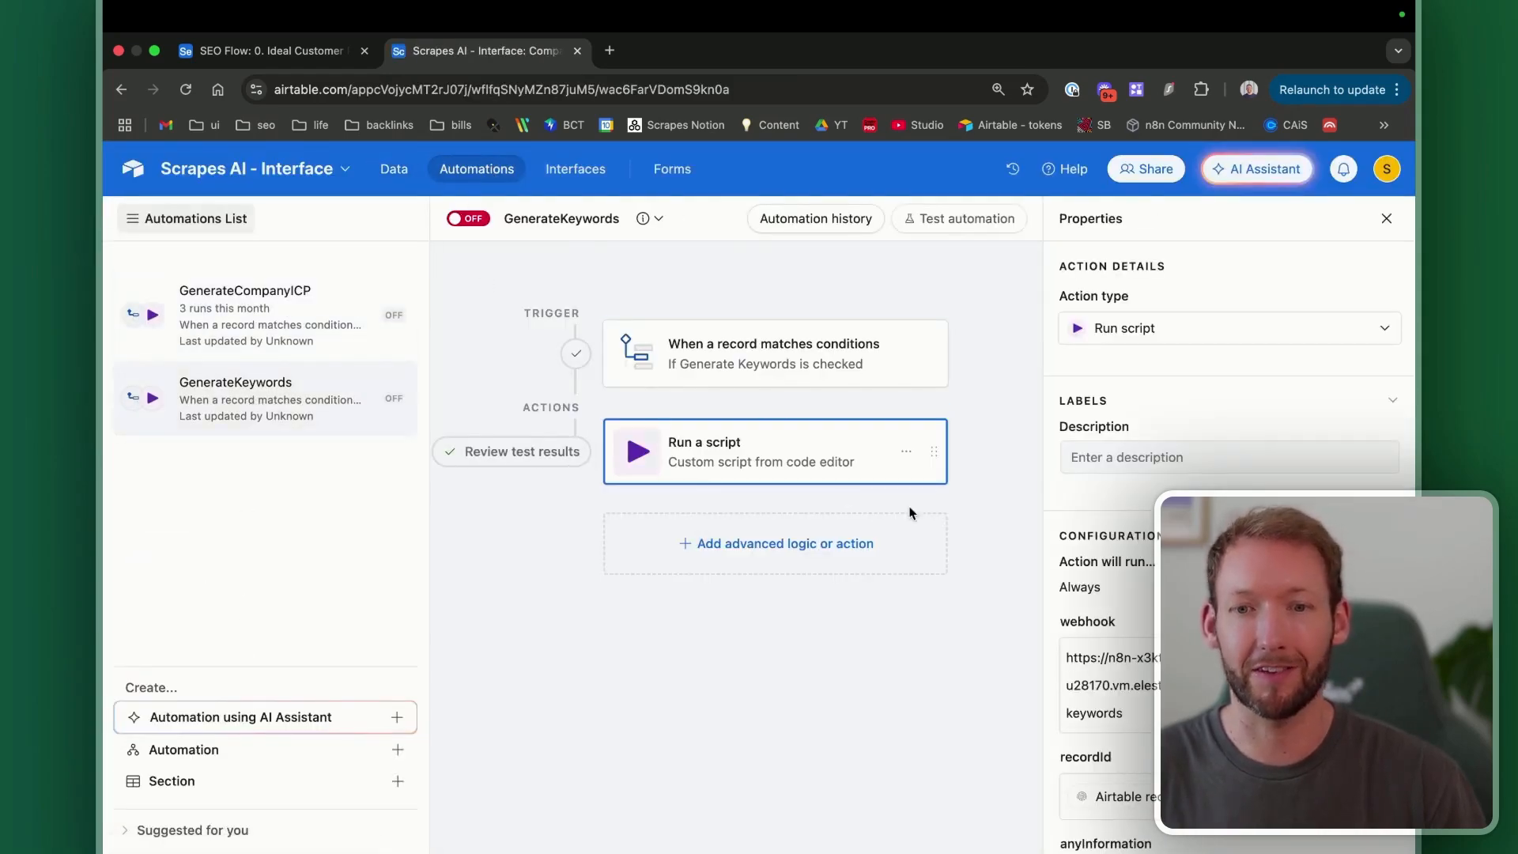
{"action": "left_click", "coordinate": [970, 224]}
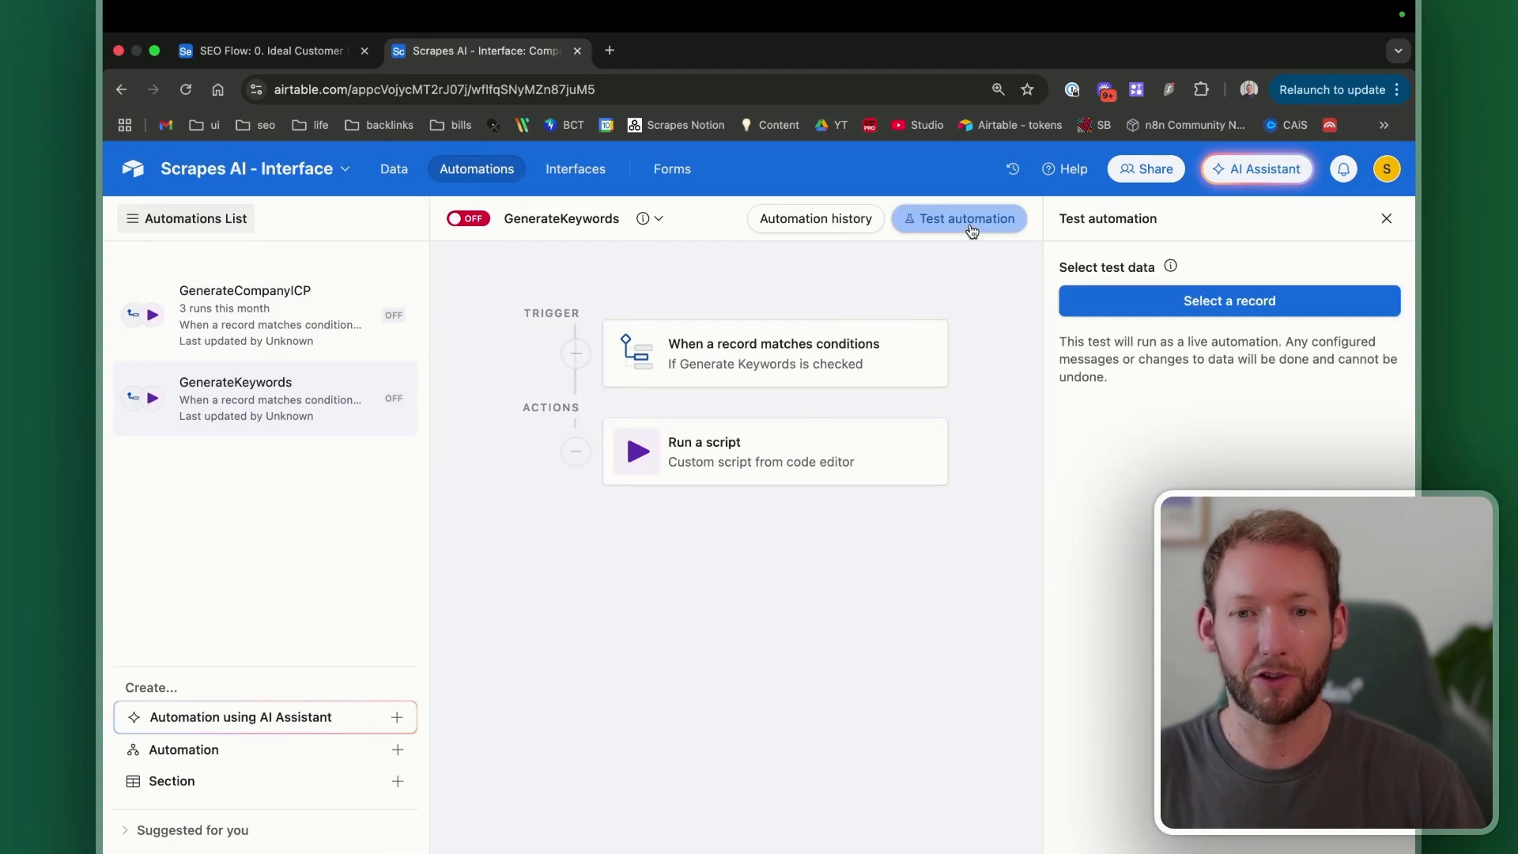
{"action": "left_click", "coordinate": [1159, 316]}
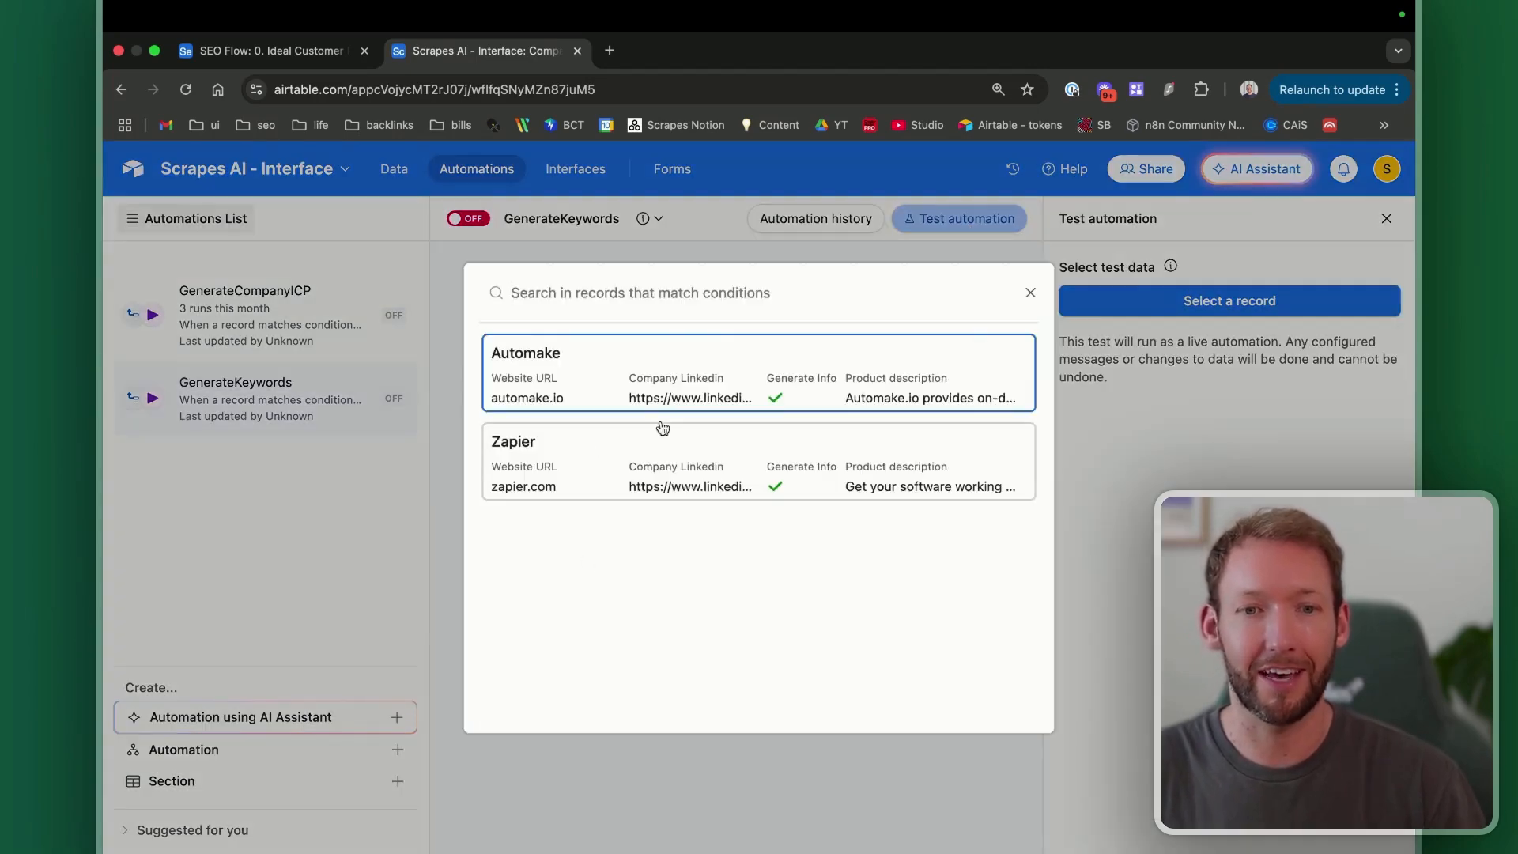
{"action": "left_click", "coordinate": [401, 242]}
Step: Enable Generate Keywords for the n8n row in the Company table's data view
{"action": "left_click", "coordinate": [394, 168]}
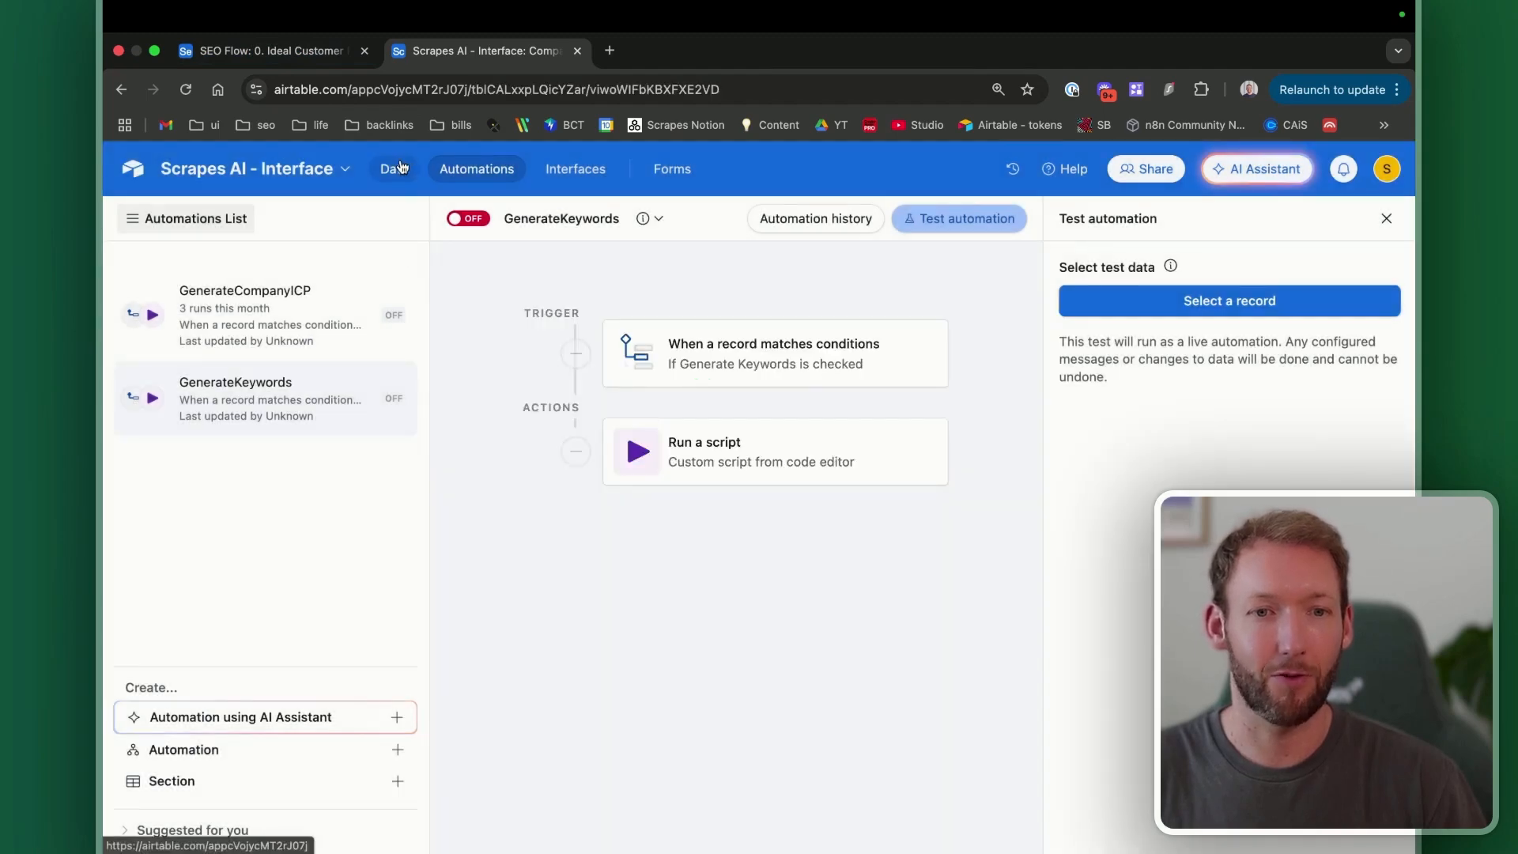
{"action": "scroll", "coordinate": [1044, 342], "scroll_direction": "right", "scroll_amount": 10}
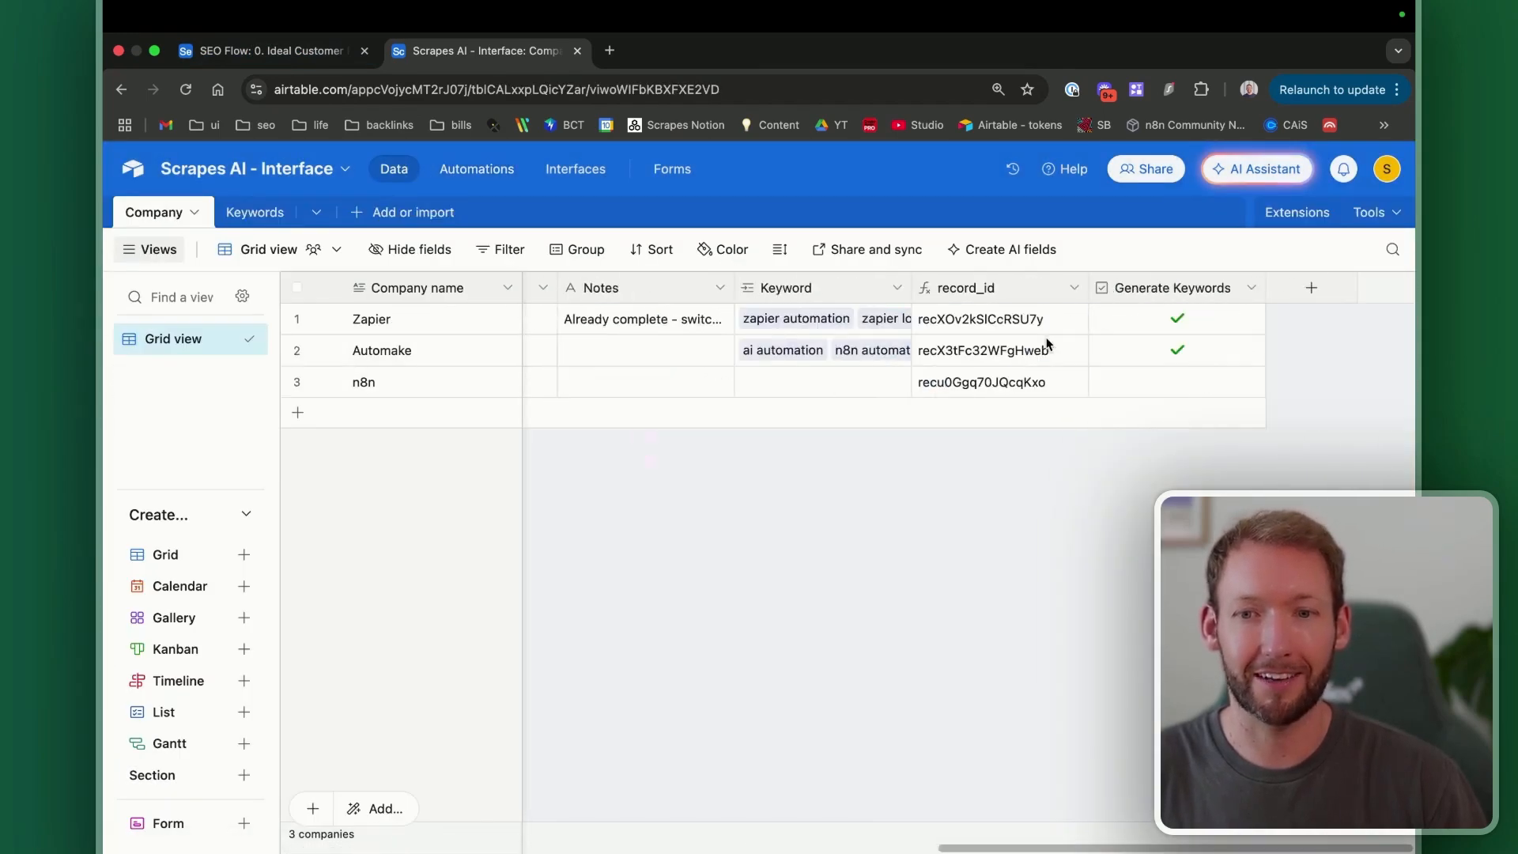
Step: Test the GenerateKeywords automation on the n8n record and follow its execution in the n8n workflow
{"action": "left_click", "coordinate": [462, 168]}
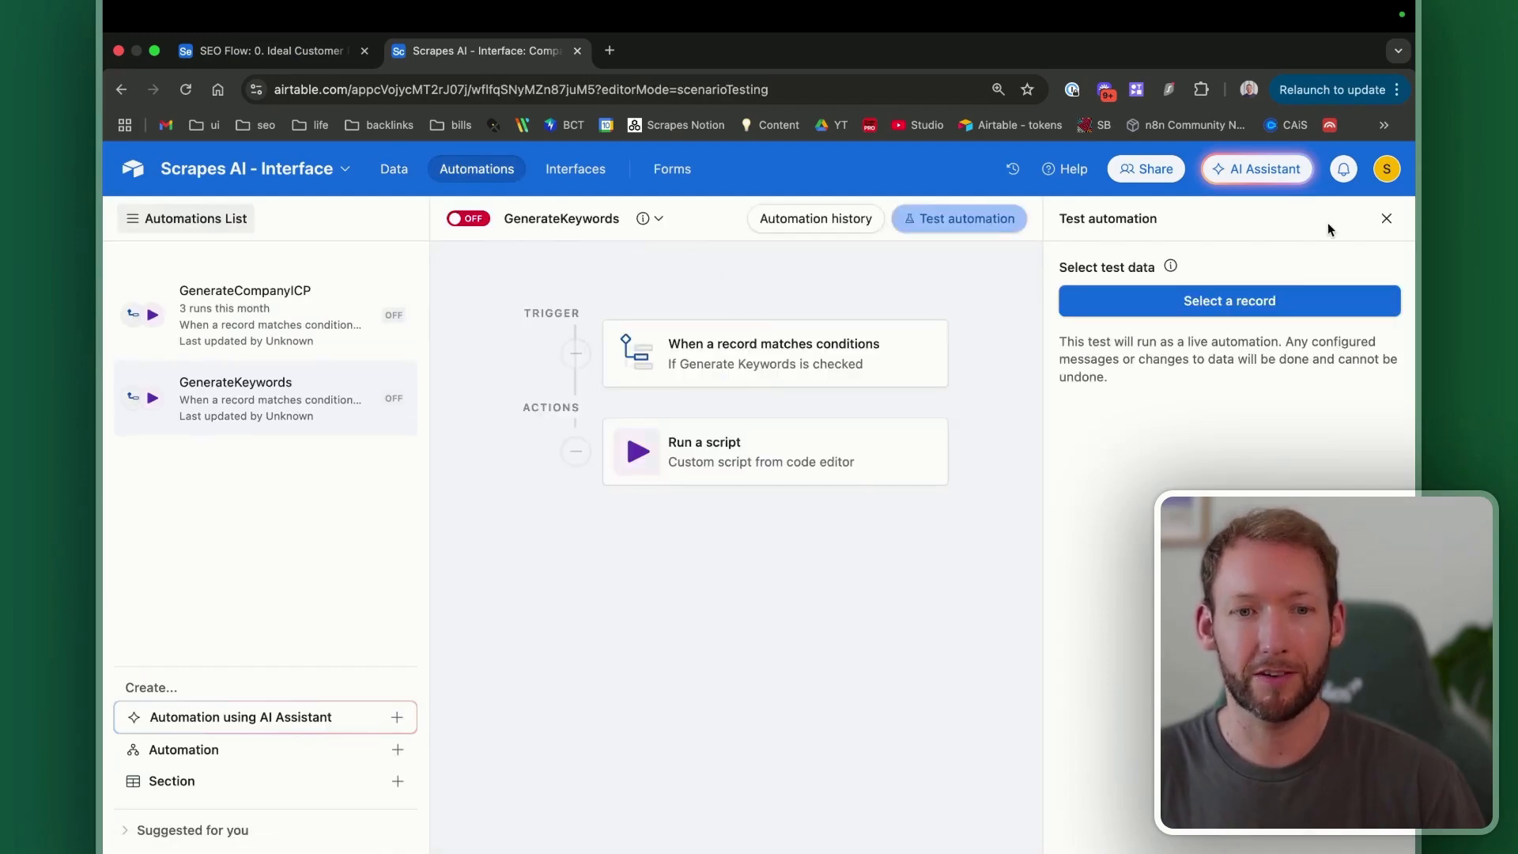
{"action": "left_click", "coordinate": [1281, 307]}
{"action": "left_click", "coordinate": [599, 373]}
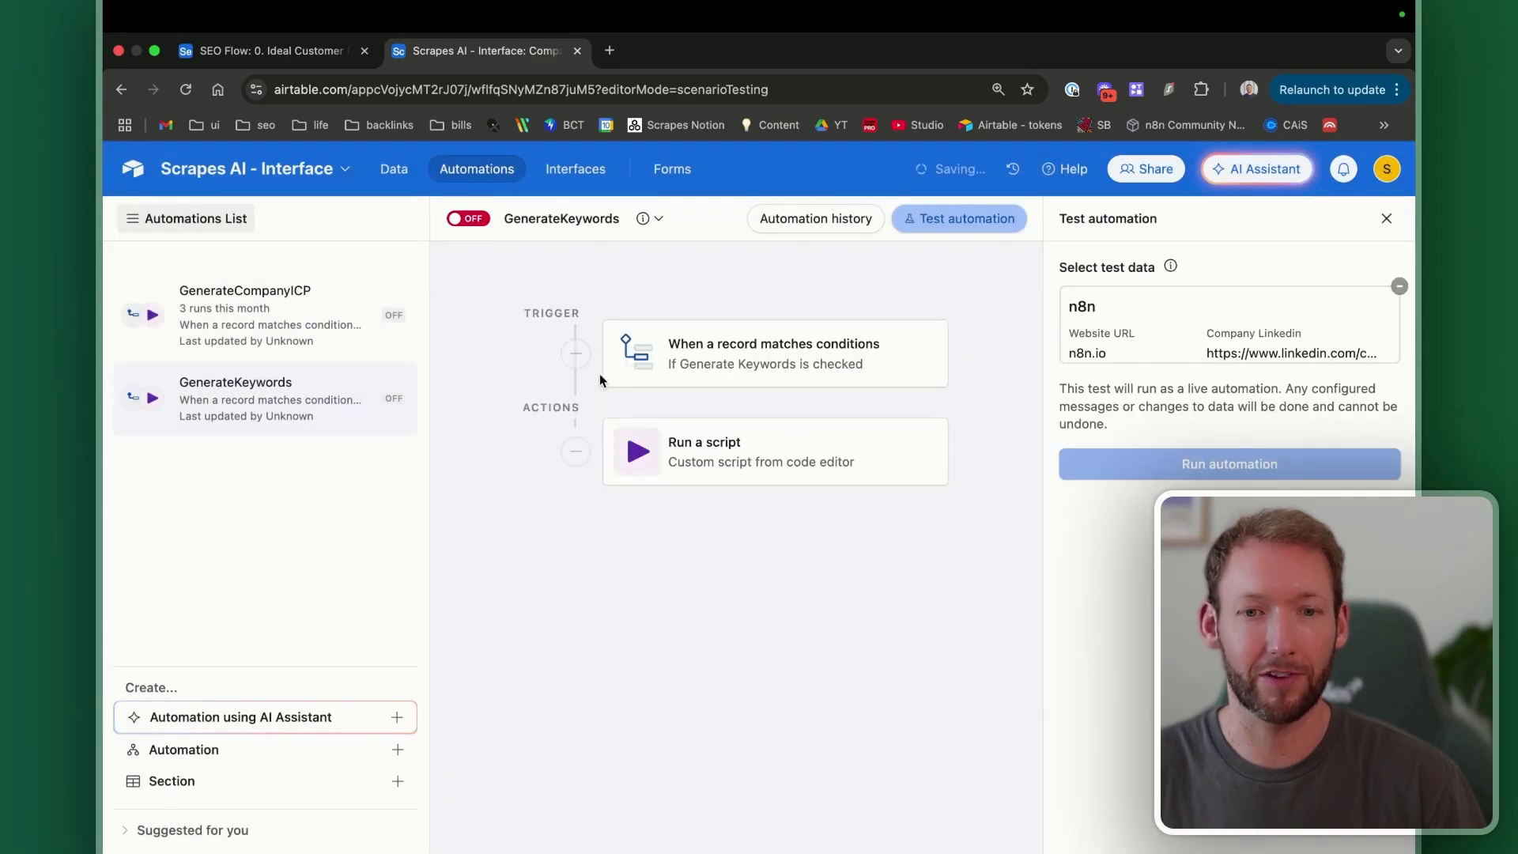
{"action": "key", "text": "ctrl+Right"}
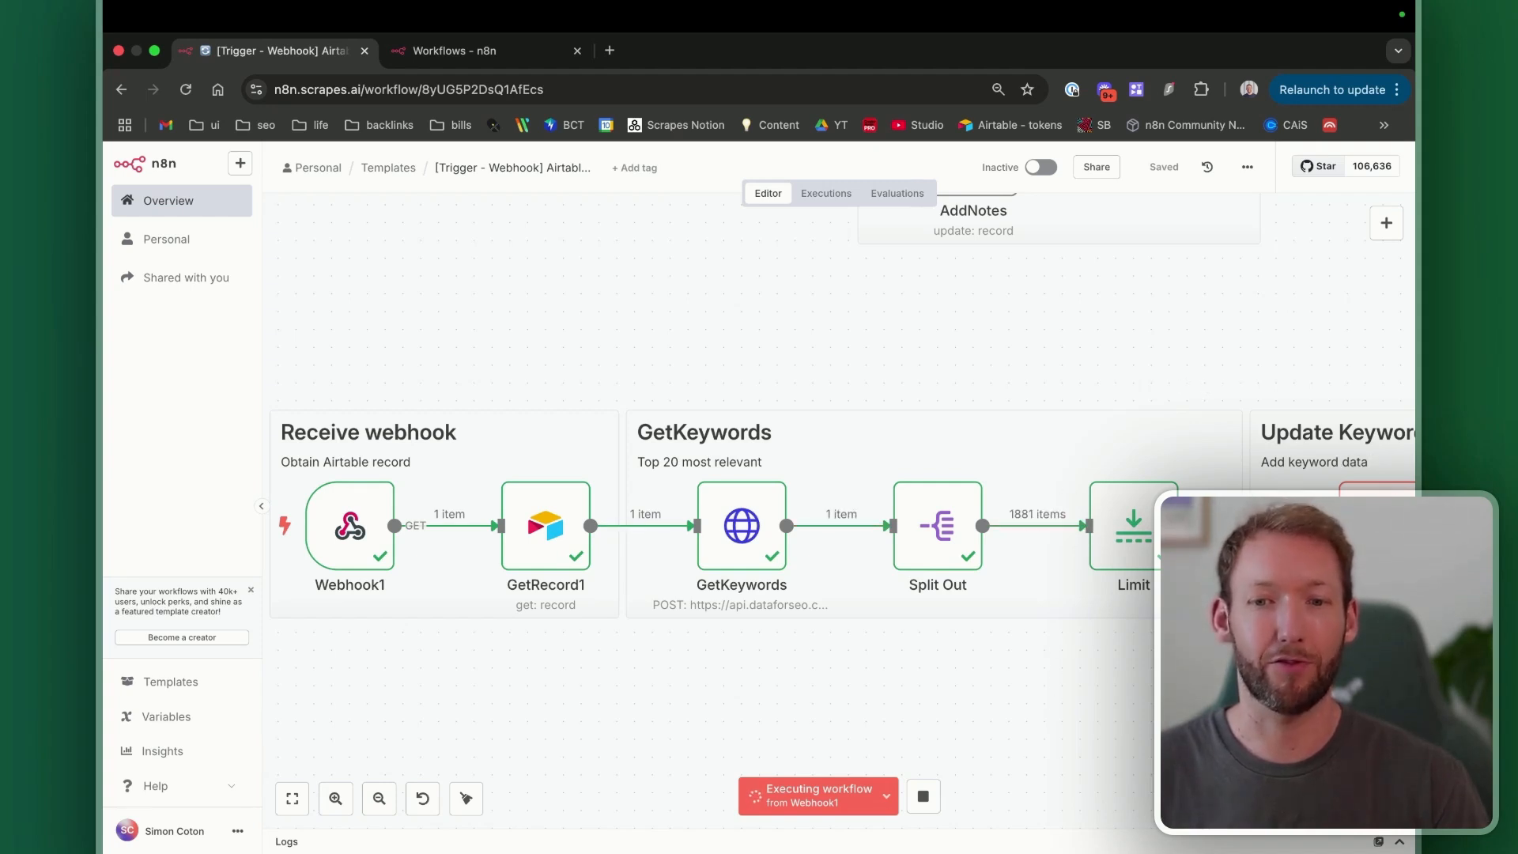
{"action": "scroll", "coordinate": [1099, 521], "scroll_direction": "right", "scroll_amount": 3}
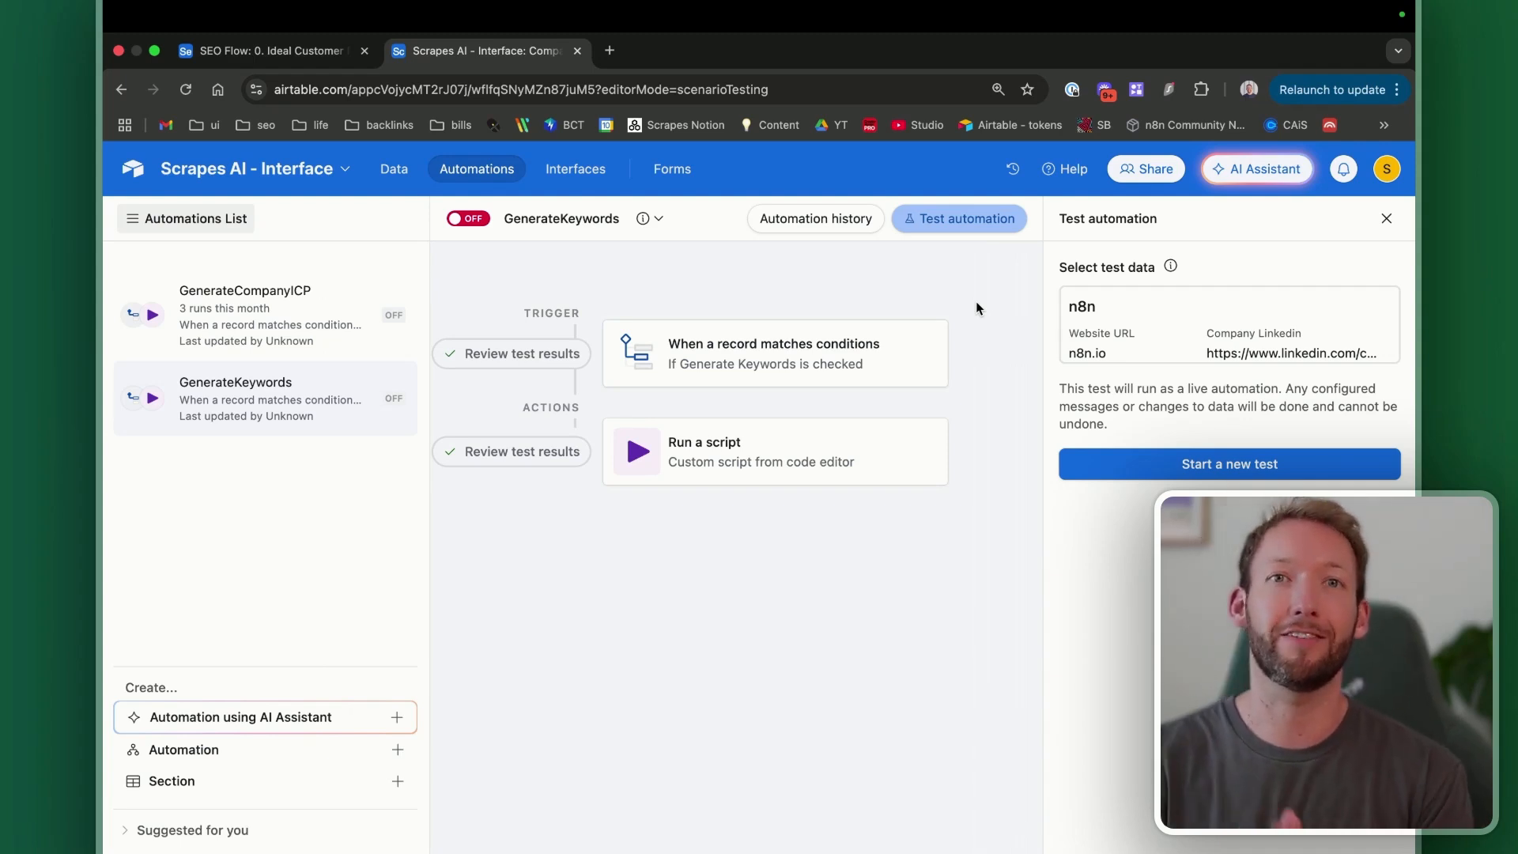
Step: Open the n8n record in Airtable's Company Info interface and review its fields
{"action": "left_click", "coordinate": [569, 174]}
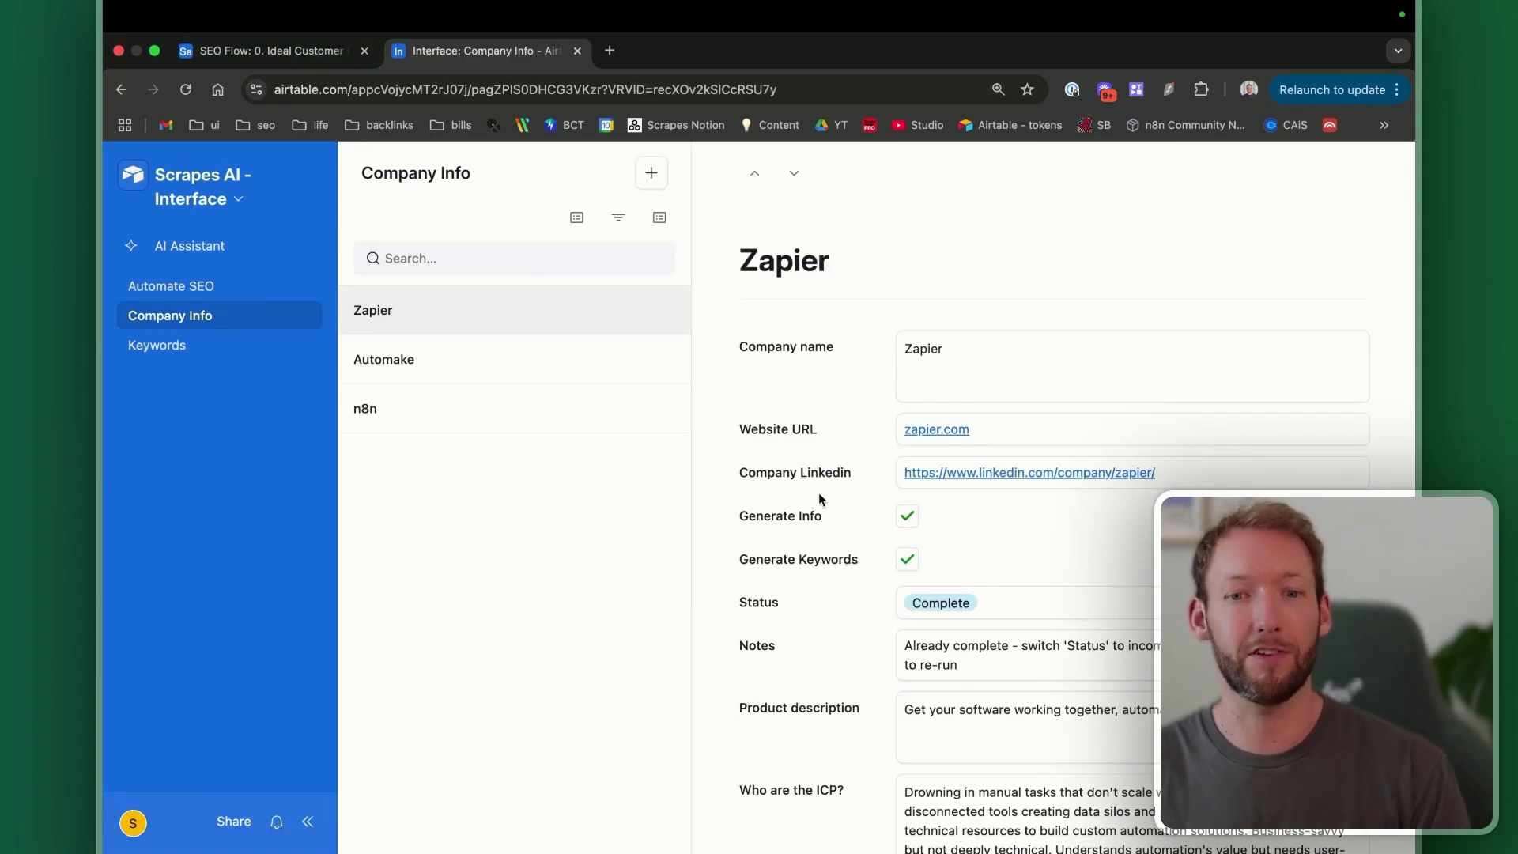
{"action": "scroll", "coordinate": [820, 498], "scroll_direction": "down", "scroll_amount": 2}
{"action": "left_click", "coordinate": [409, 396]}
{"action": "scroll", "coordinate": [890, 542], "scroll_direction": "down", "scroll_amount": 11}
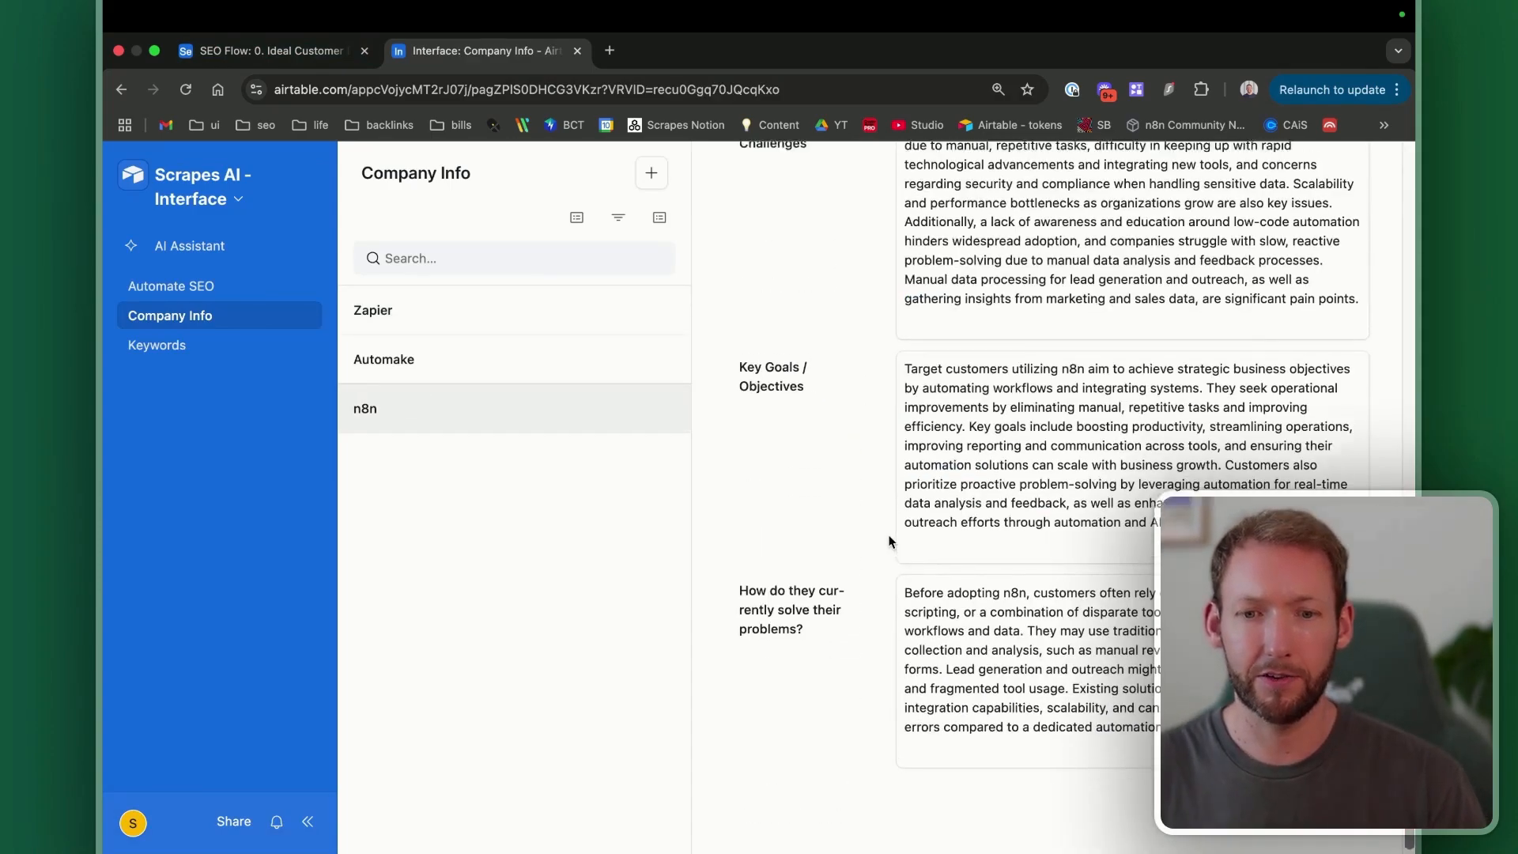
{"action": "scroll", "coordinate": [890, 542], "scroll_direction": "up", "scroll_amount": 13}
Step: Open the Keywords interface page, expand the n8n group and review its keywords with their competition, volume and CPC
{"action": "left_click", "coordinate": [184, 353]}
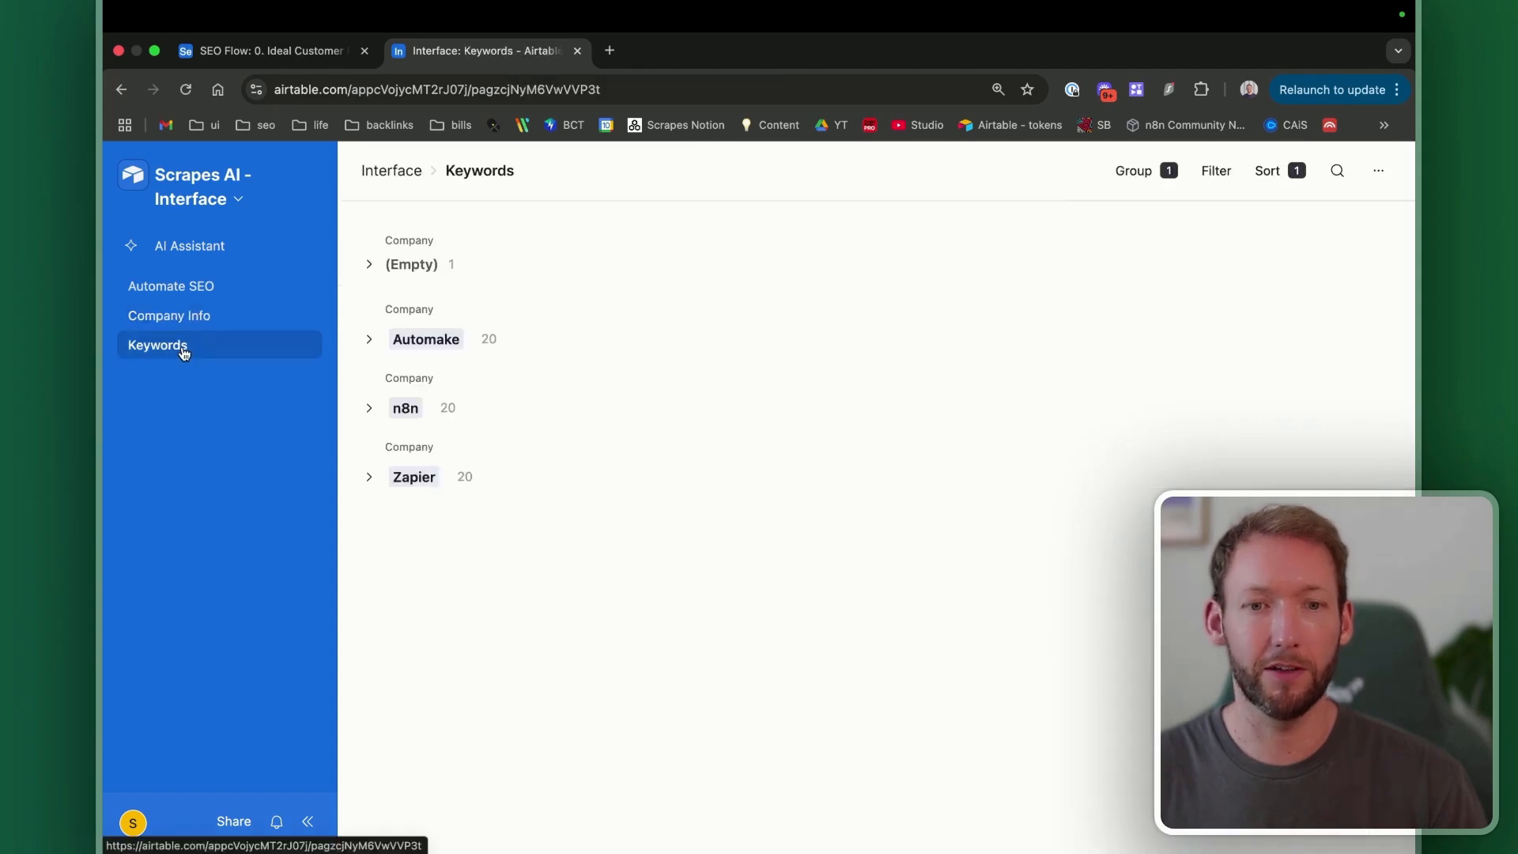
{"action": "left_click", "coordinate": [367, 410]}
{"action": "scroll", "coordinate": [571, 476], "scroll_direction": "down", "scroll_amount": 2}
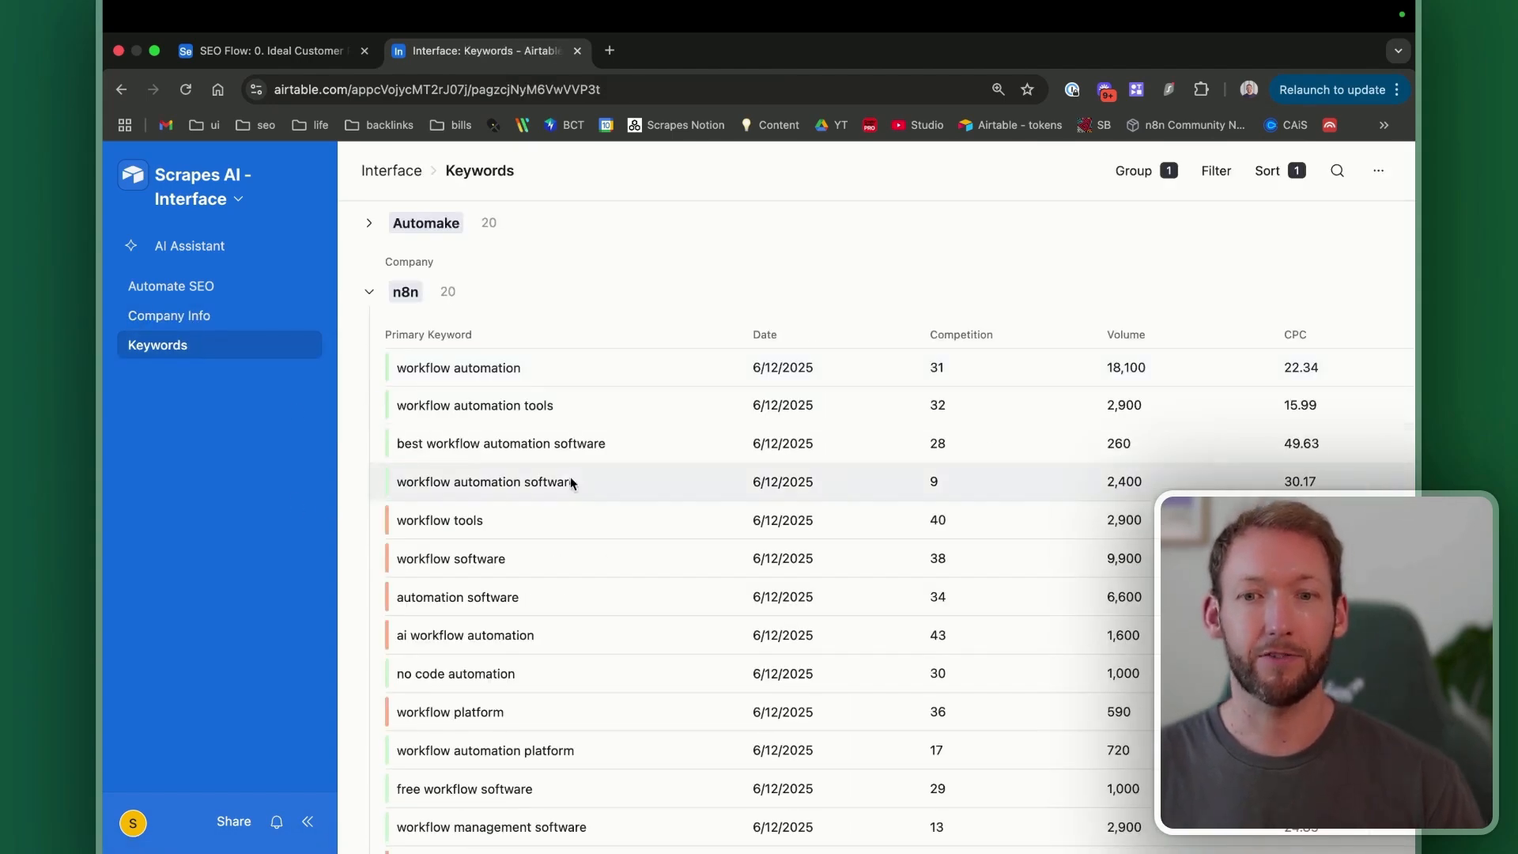
{"action": "scroll", "coordinate": [571, 484], "scroll_direction": "right", "scroll_amount": 3}
{"action": "scroll", "coordinate": [571, 484], "scroll_direction": "left", "scroll_amount": 3}
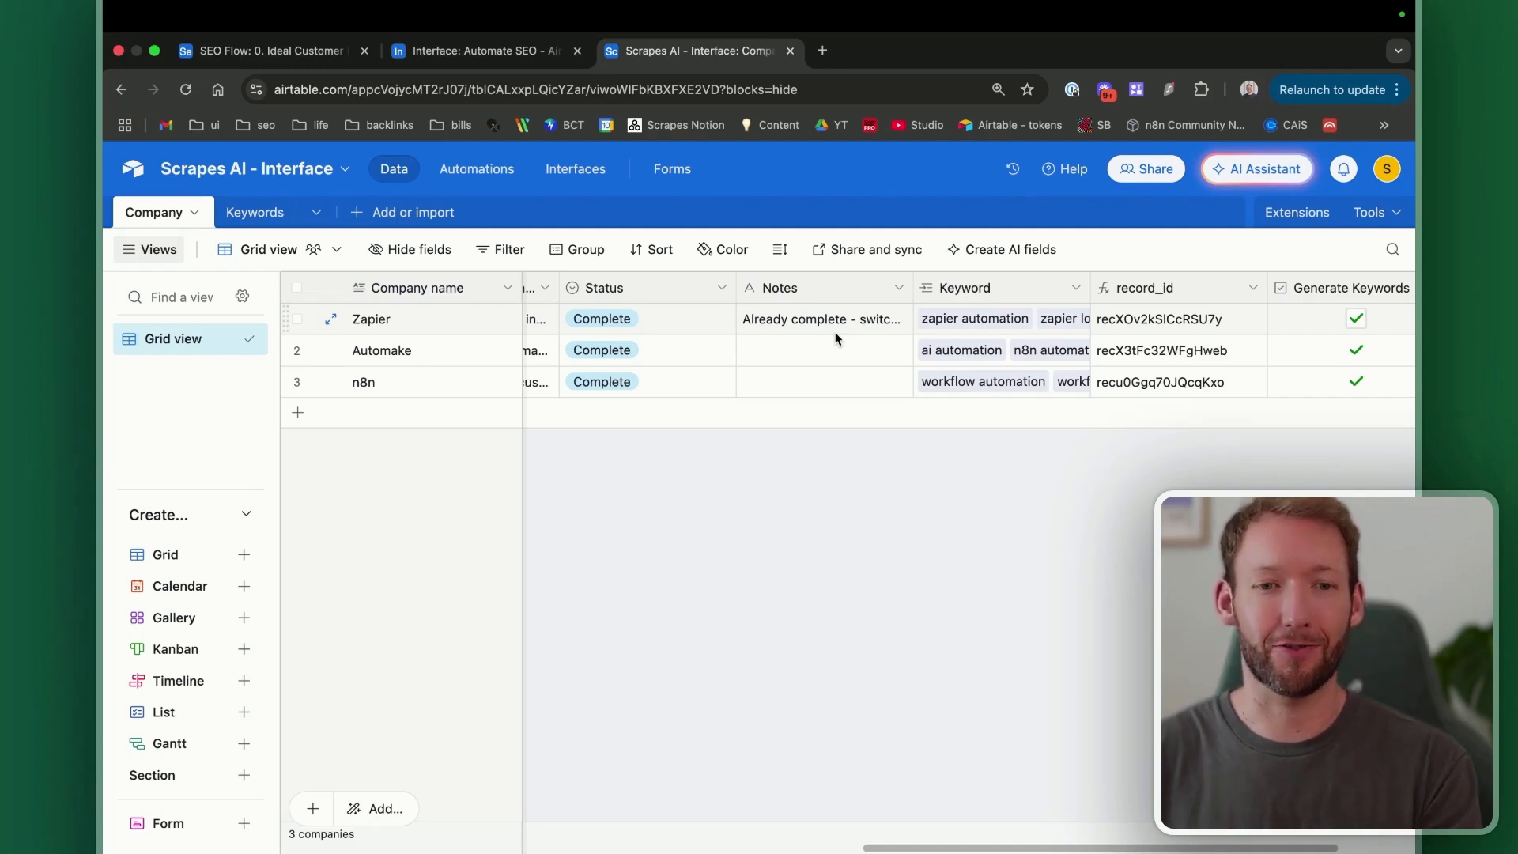
Step: Look over the Company table's columns from the Status and Keyword fields back to Website URL
{"action": "scroll", "coordinate": [654, 379], "scroll_direction": "left", "scroll_amount": 2}
{"action": "scroll", "coordinate": [655, 379], "scroll_direction": "left", "scroll_amount": 5}
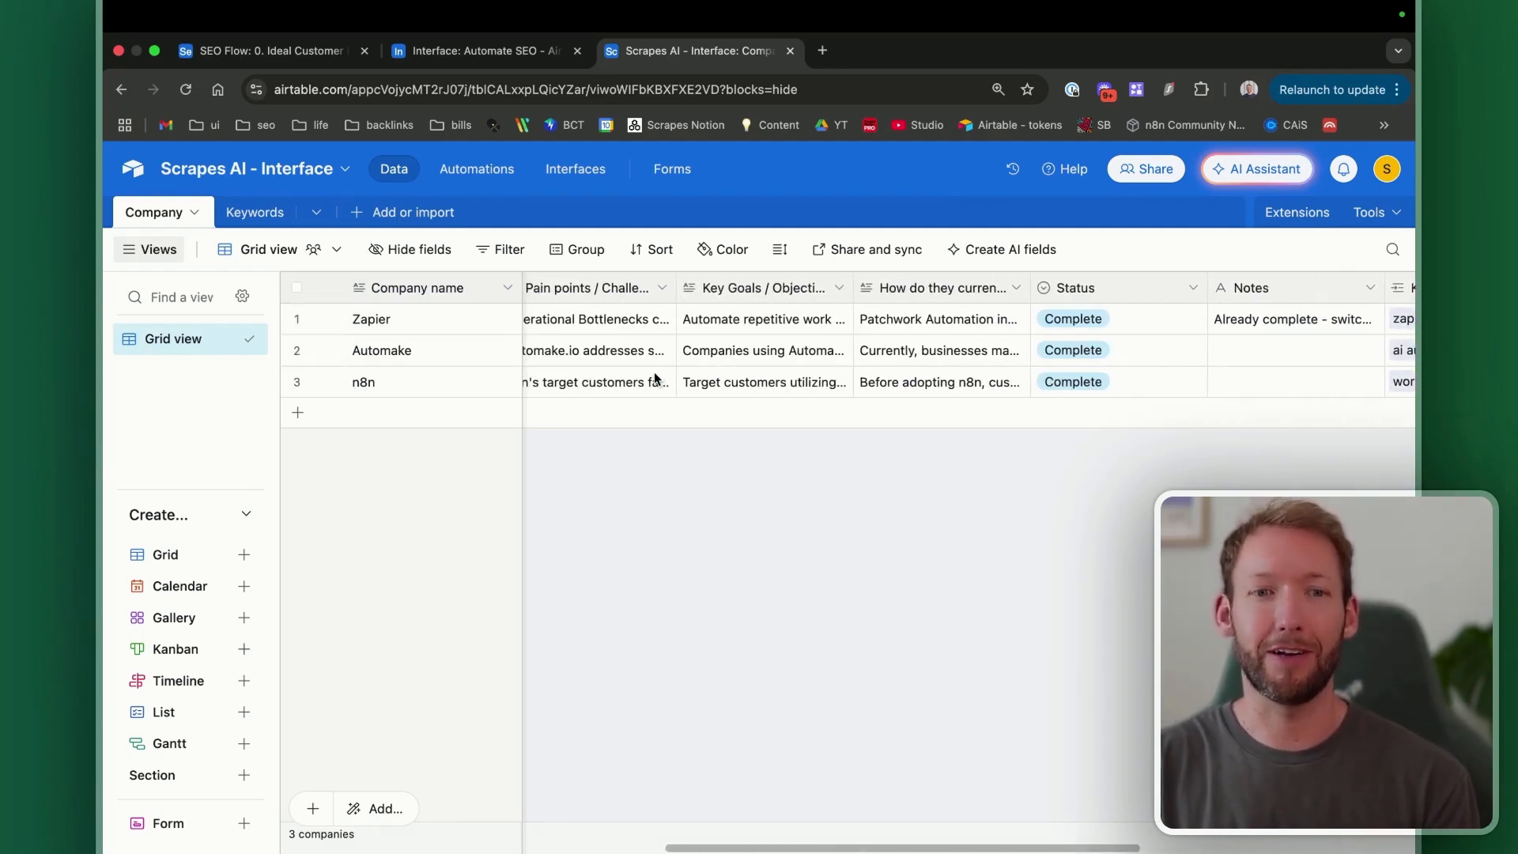
{"action": "scroll", "coordinate": [654, 378], "scroll_direction": "left", "scroll_amount": 10}
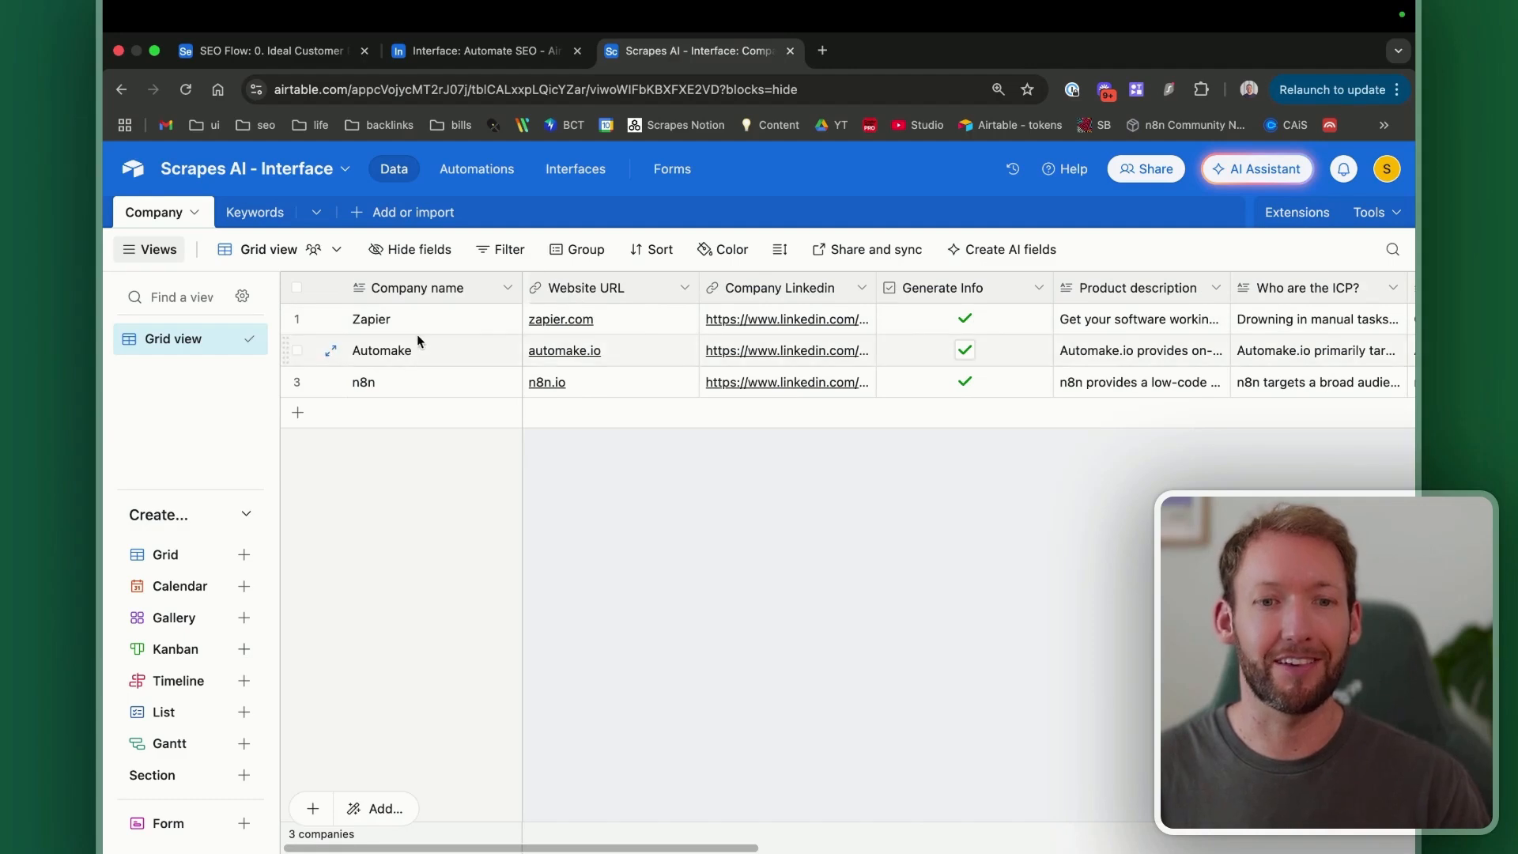
Step: Review the Zapier record's ICP and pain points fields in the Company Info interface and compare them with the data table
{"action": "left_click", "coordinate": [469, 53]}
{"action": "left_click", "coordinate": [209, 319]}
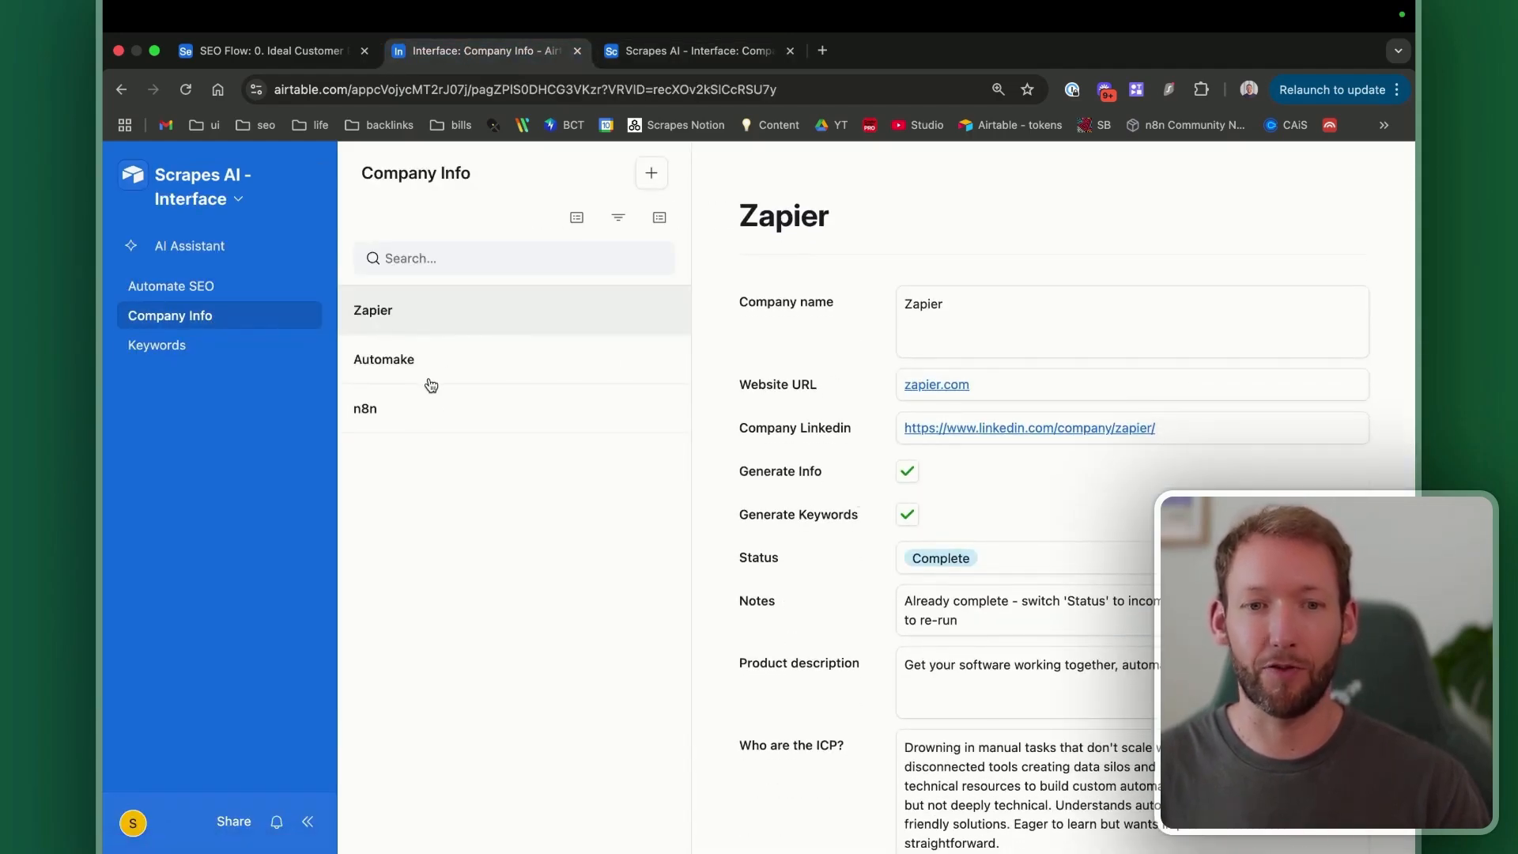
{"action": "scroll", "coordinate": [1149, 404], "scroll_direction": "down", "scroll_amount": 6}
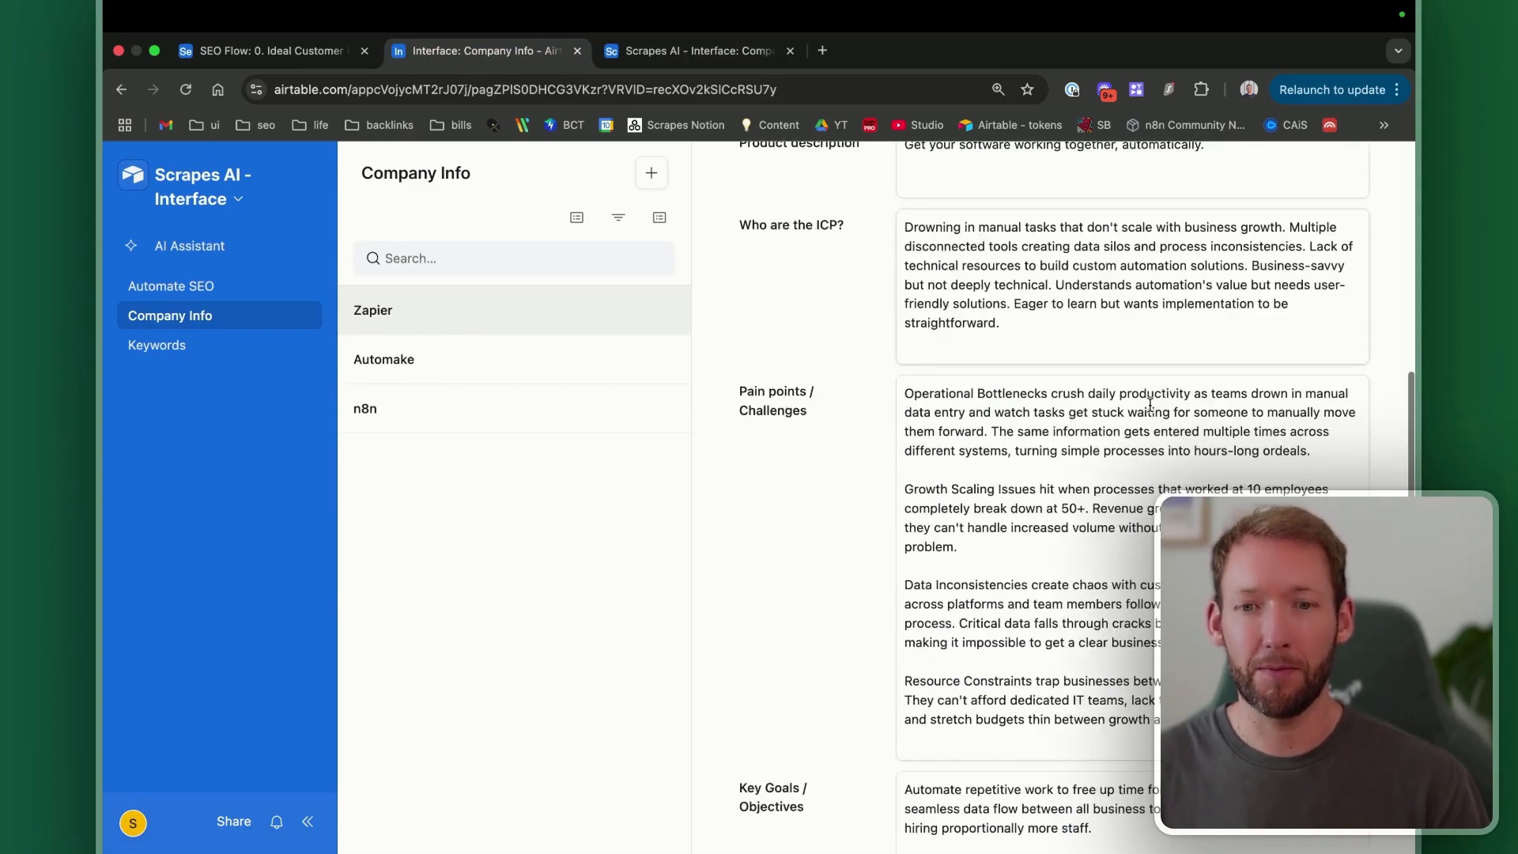
{"action": "key", "text": "ctrl+Tab"}
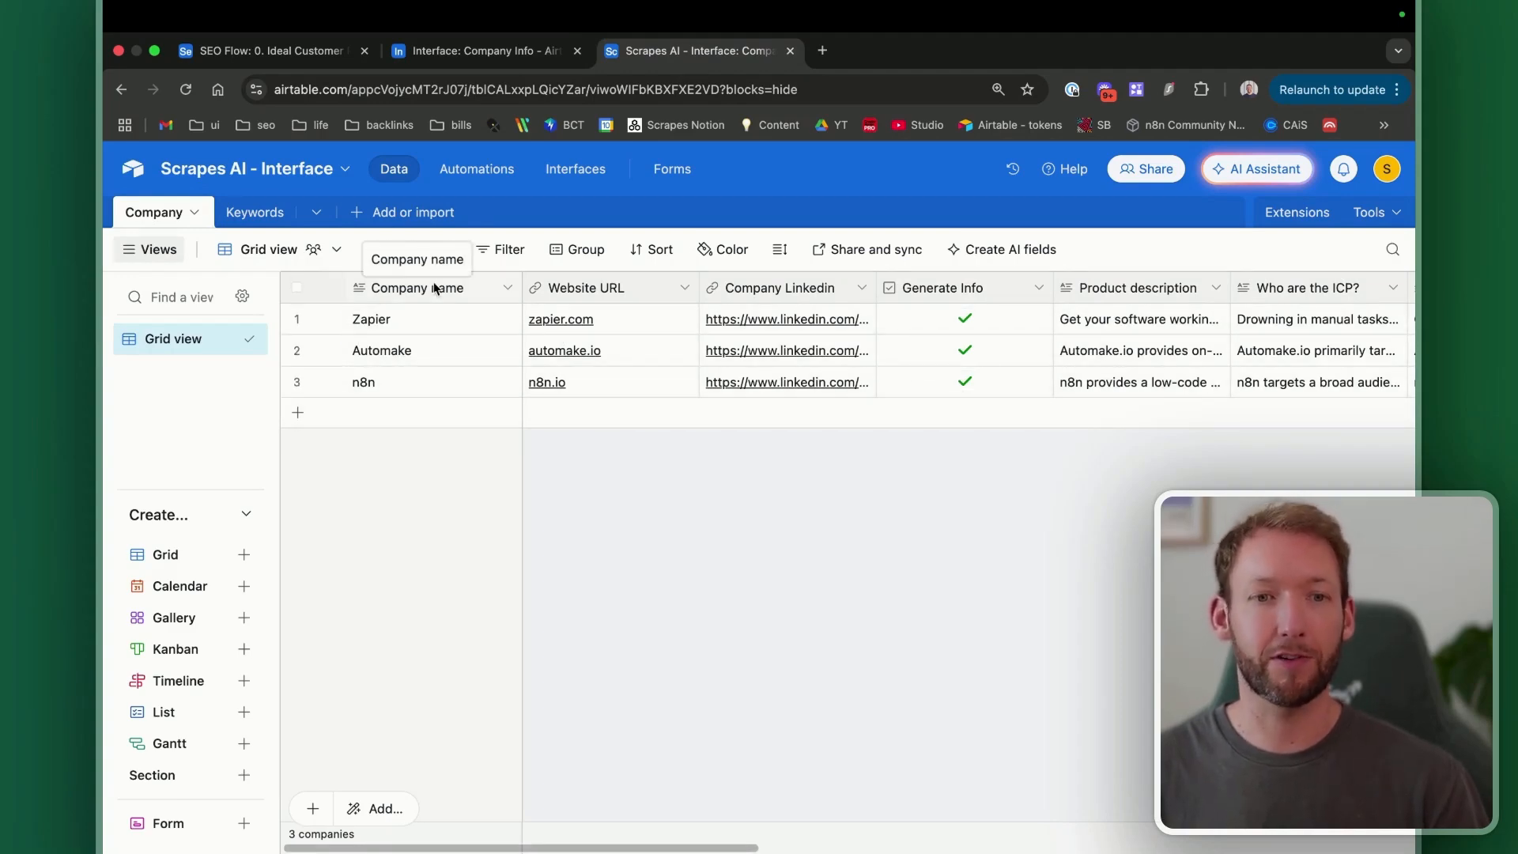
Step: Open the Add a New Company form from Company Info, look at its fields and close it without creating a record
{"action": "left_click", "coordinate": [449, 53]}
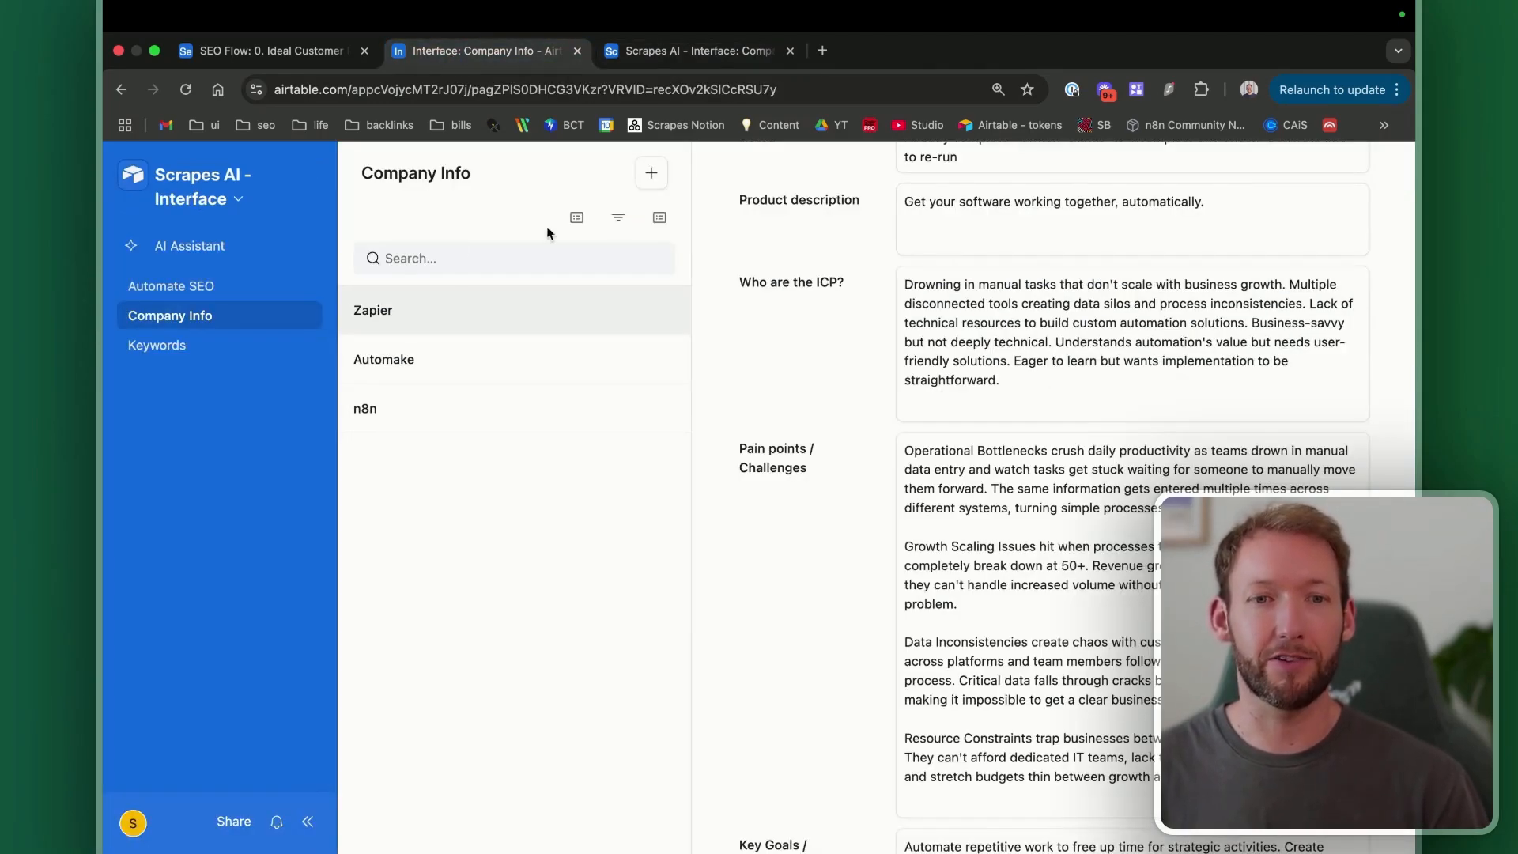
{"action": "left_click", "coordinate": [650, 175]}
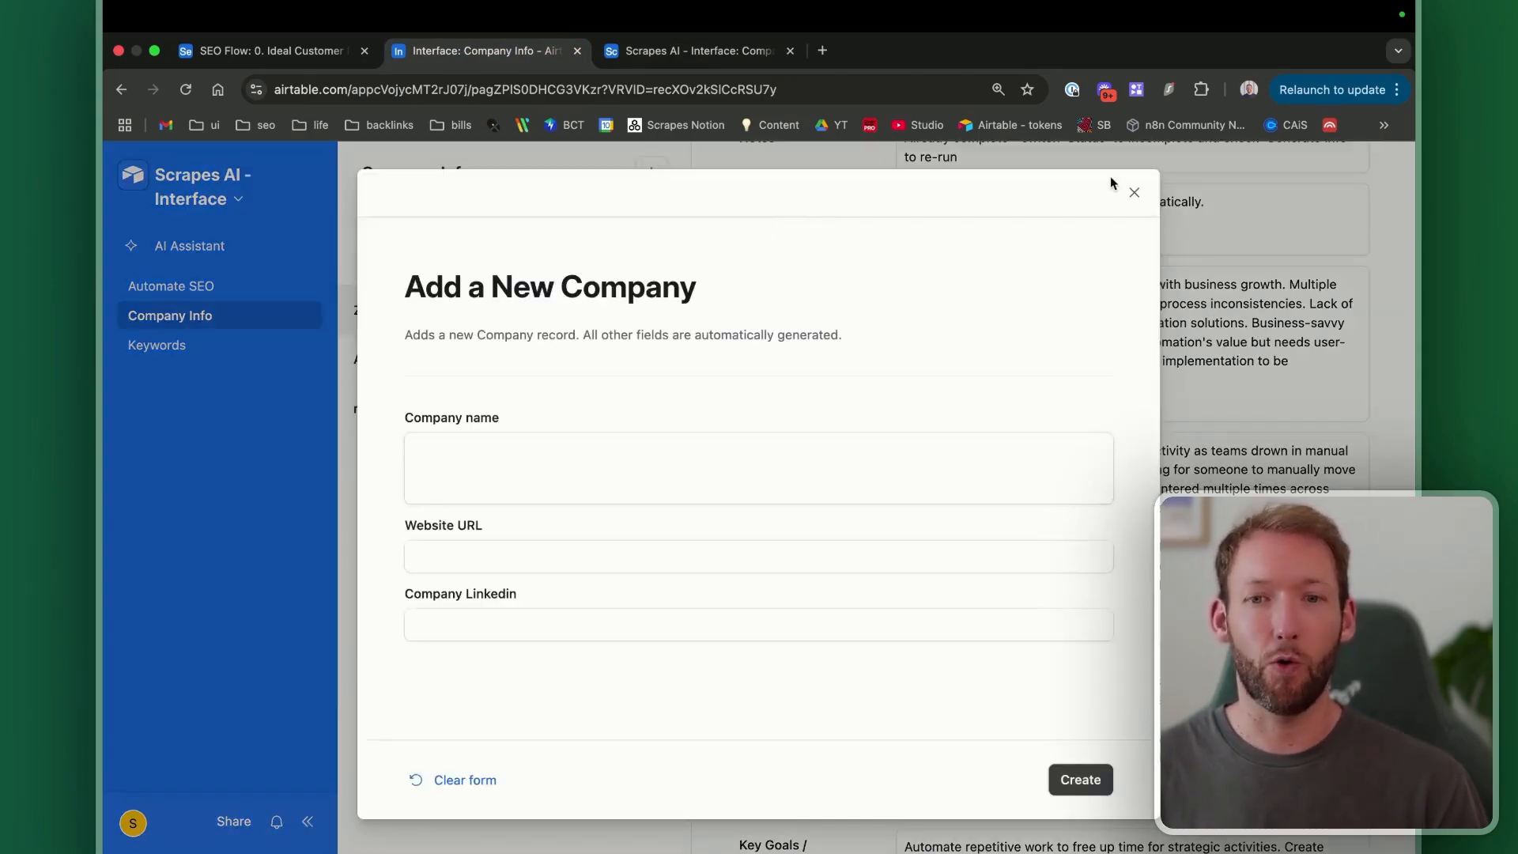
{"action": "left_click", "coordinate": [1133, 192]}
Step: Go through the Company table's columns in the data view, from Company name and Website URL across to Generate Keywords
{"action": "left_click", "coordinate": [647, 55]}
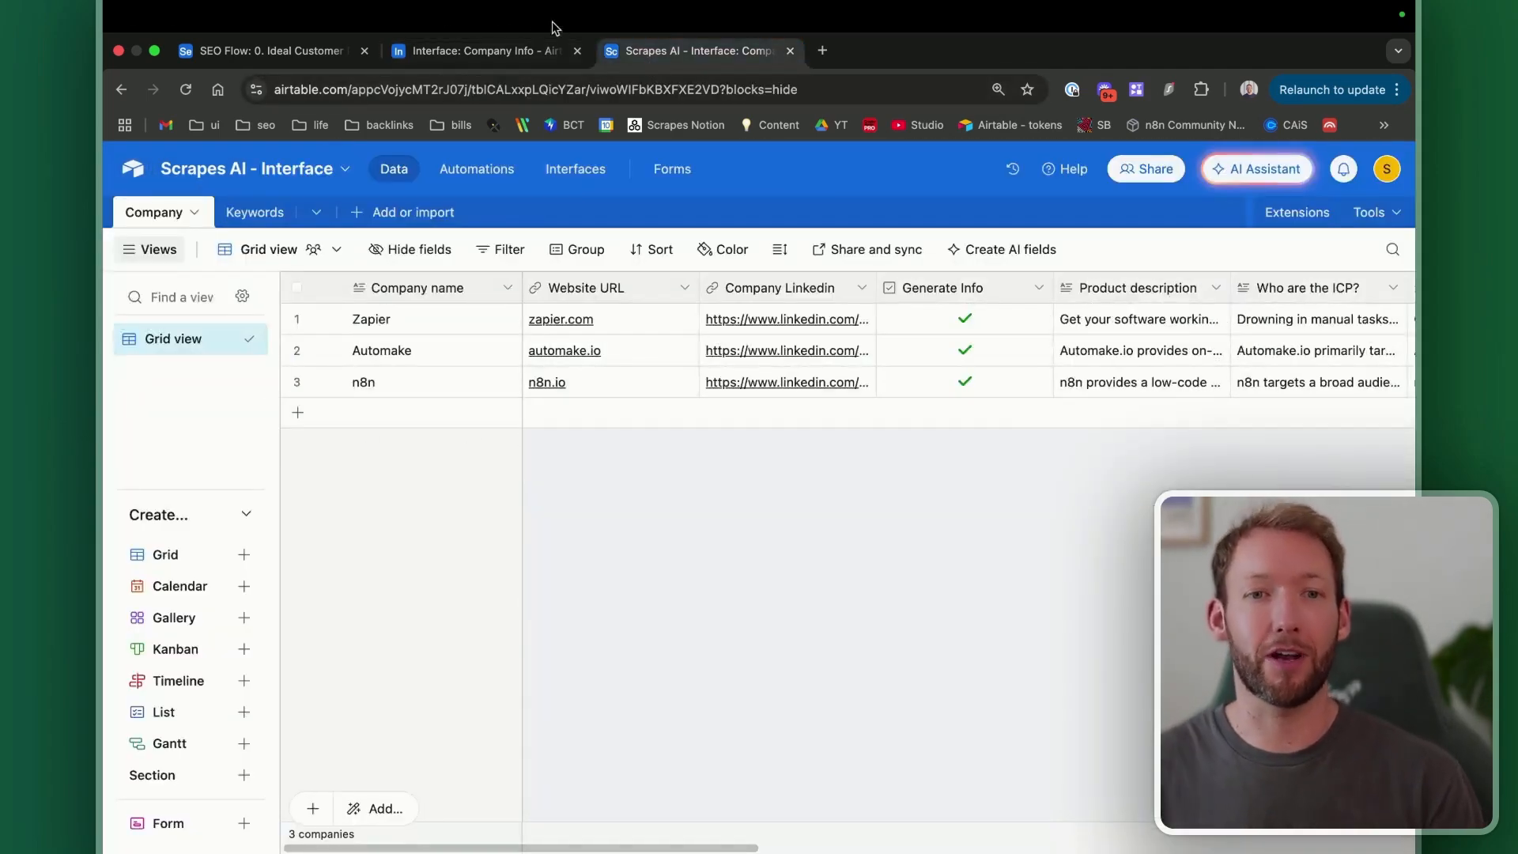
{"action": "left_click", "coordinate": [498, 48]}
{"action": "left_click", "coordinate": [694, 49]}
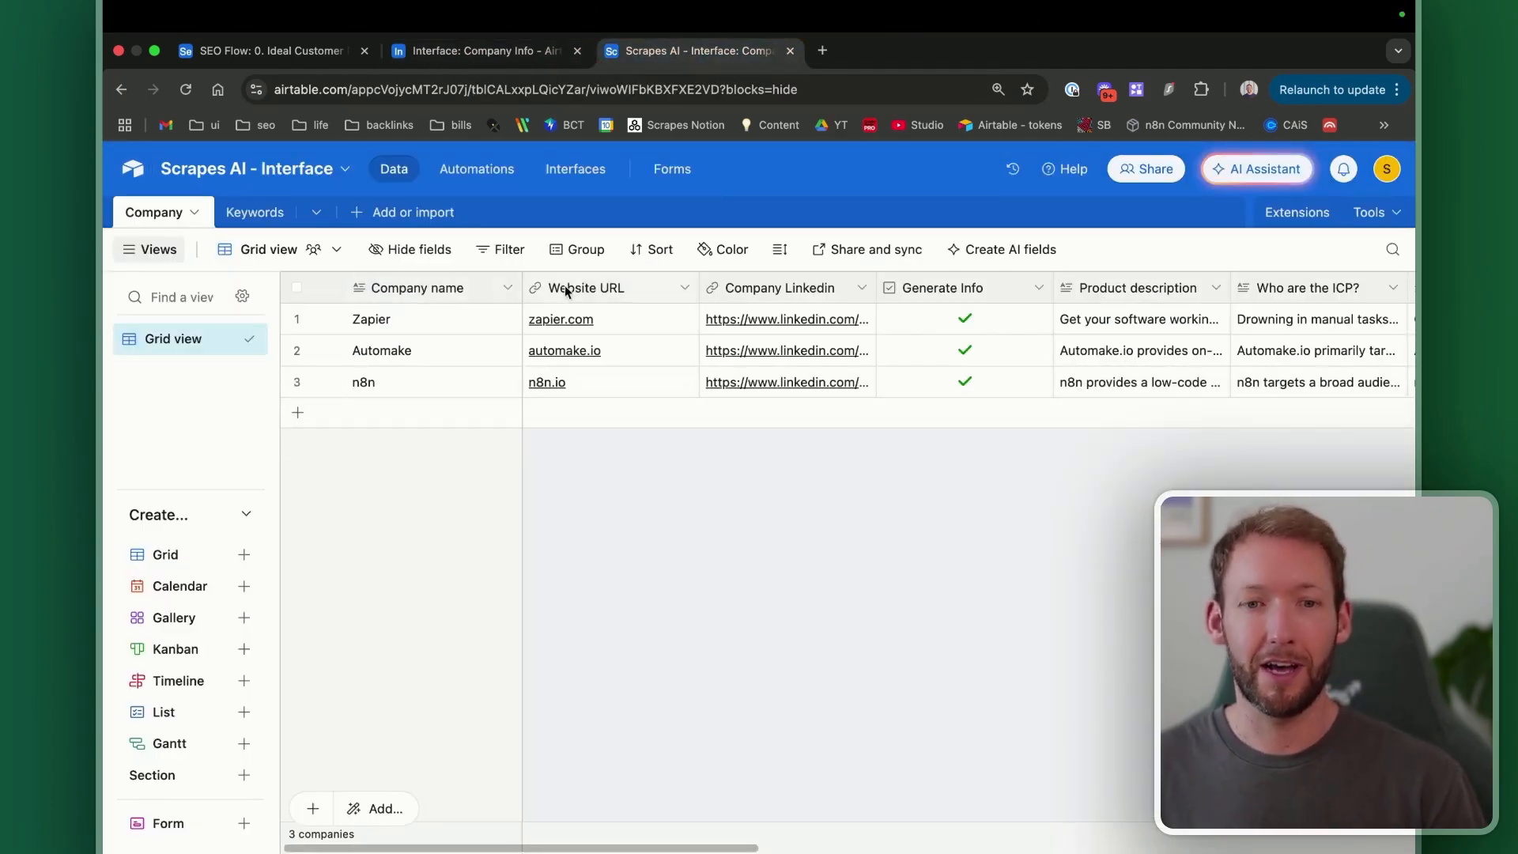
{"action": "scroll", "coordinate": [872, 289], "scroll_direction": "right", "scroll_amount": 2}
{"action": "scroll", "coordinate": [872, 289], "scroll_direction": "left", "scroll_amount": 2}
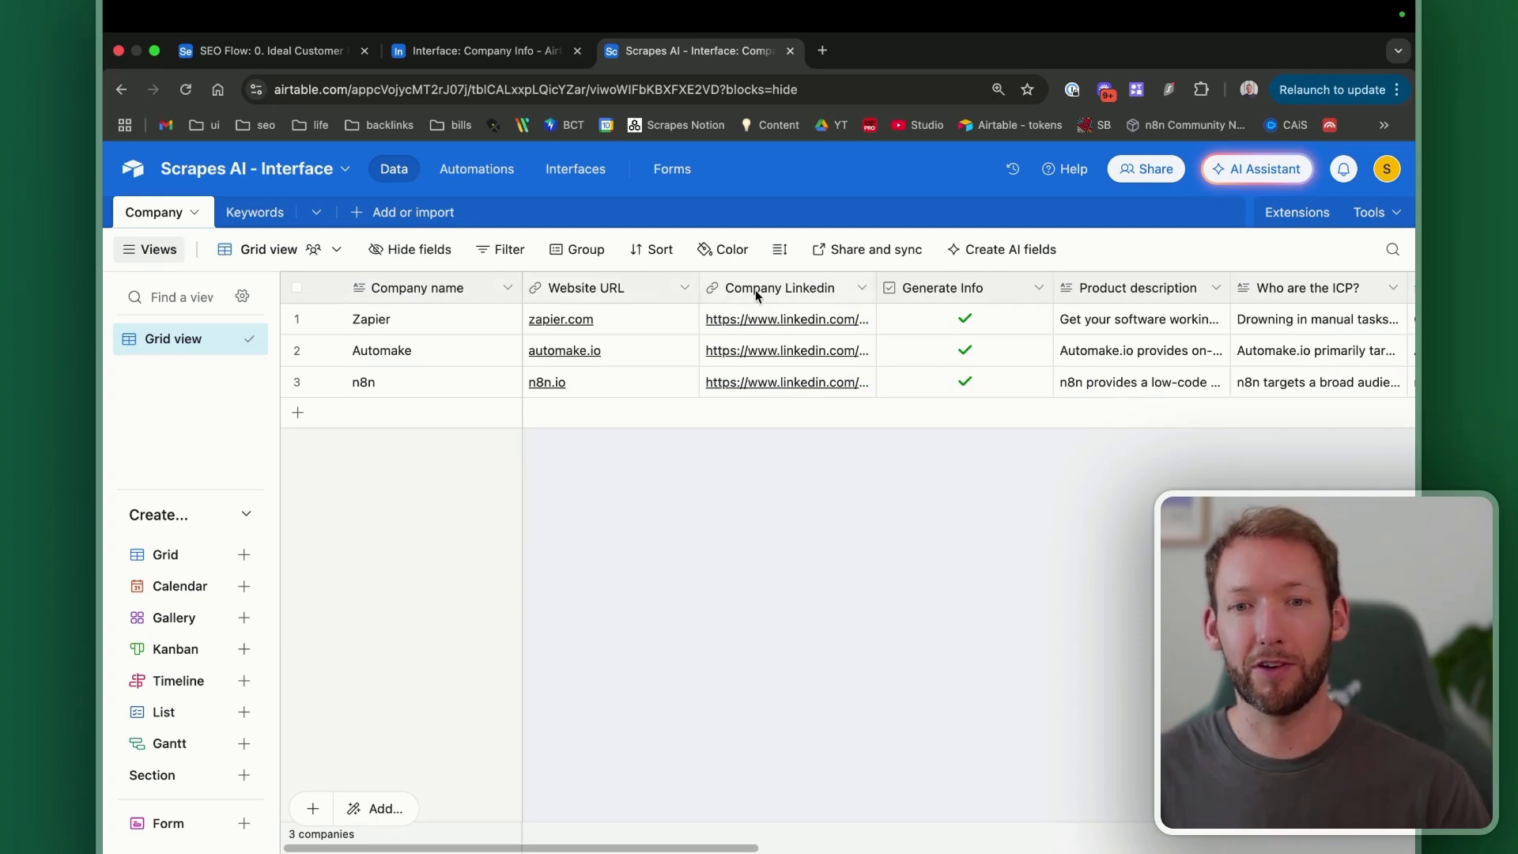
{"action": "scroll", "coordinate": [755, 289], "scroll_direction": "right", "scroll_amount": 3}
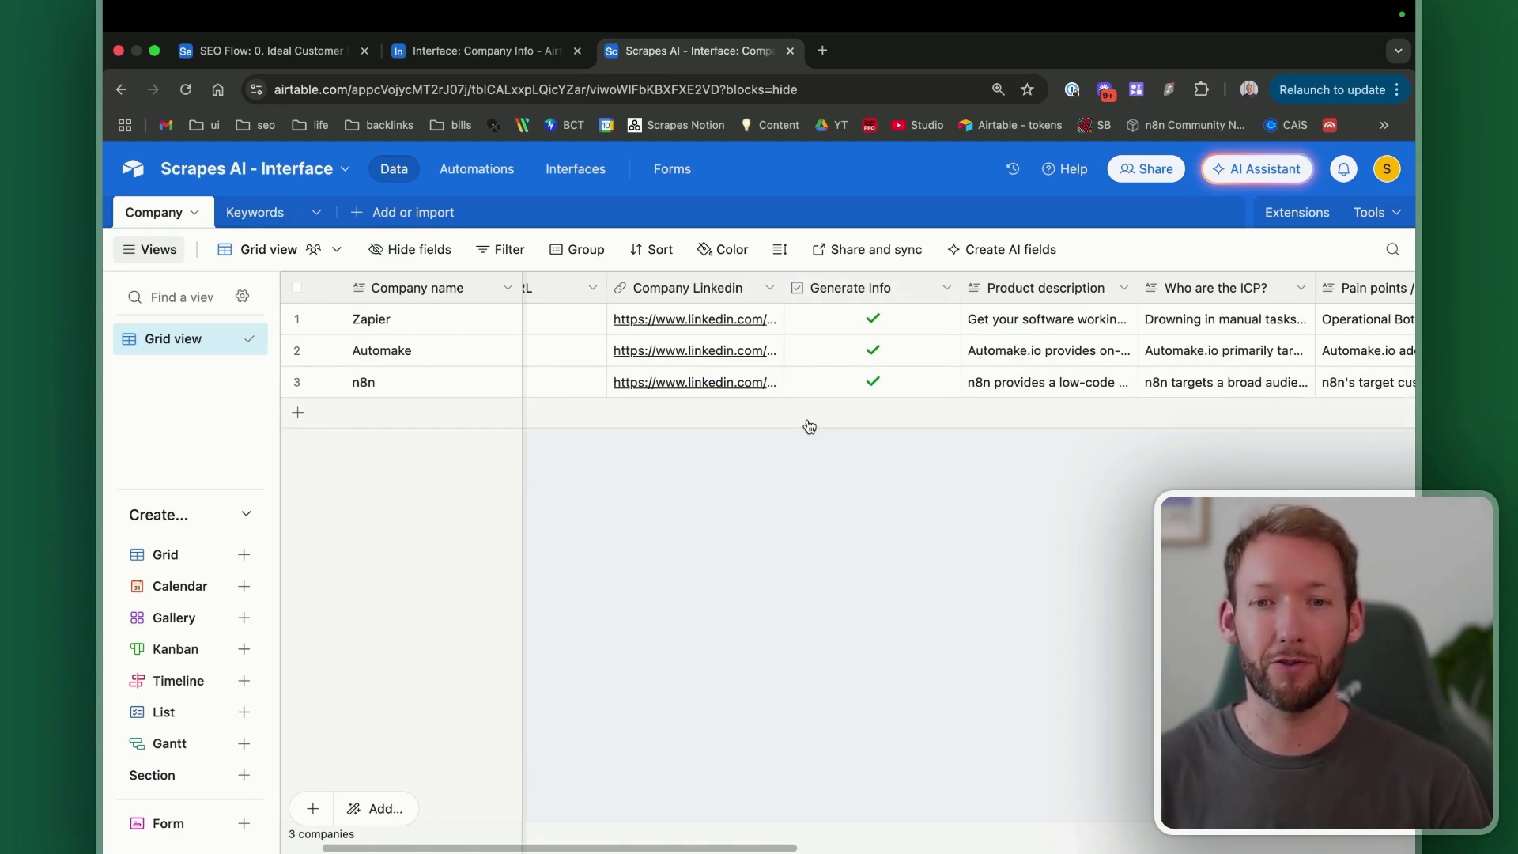
{"action": "scroll", "coordinate": [806, 423], "scroll_direction": "right", "scroll_amount": 5}
{"action": "scroll", "coordinate": [776, 382], "scroll_direction": "right", "scroll_amount": 3}
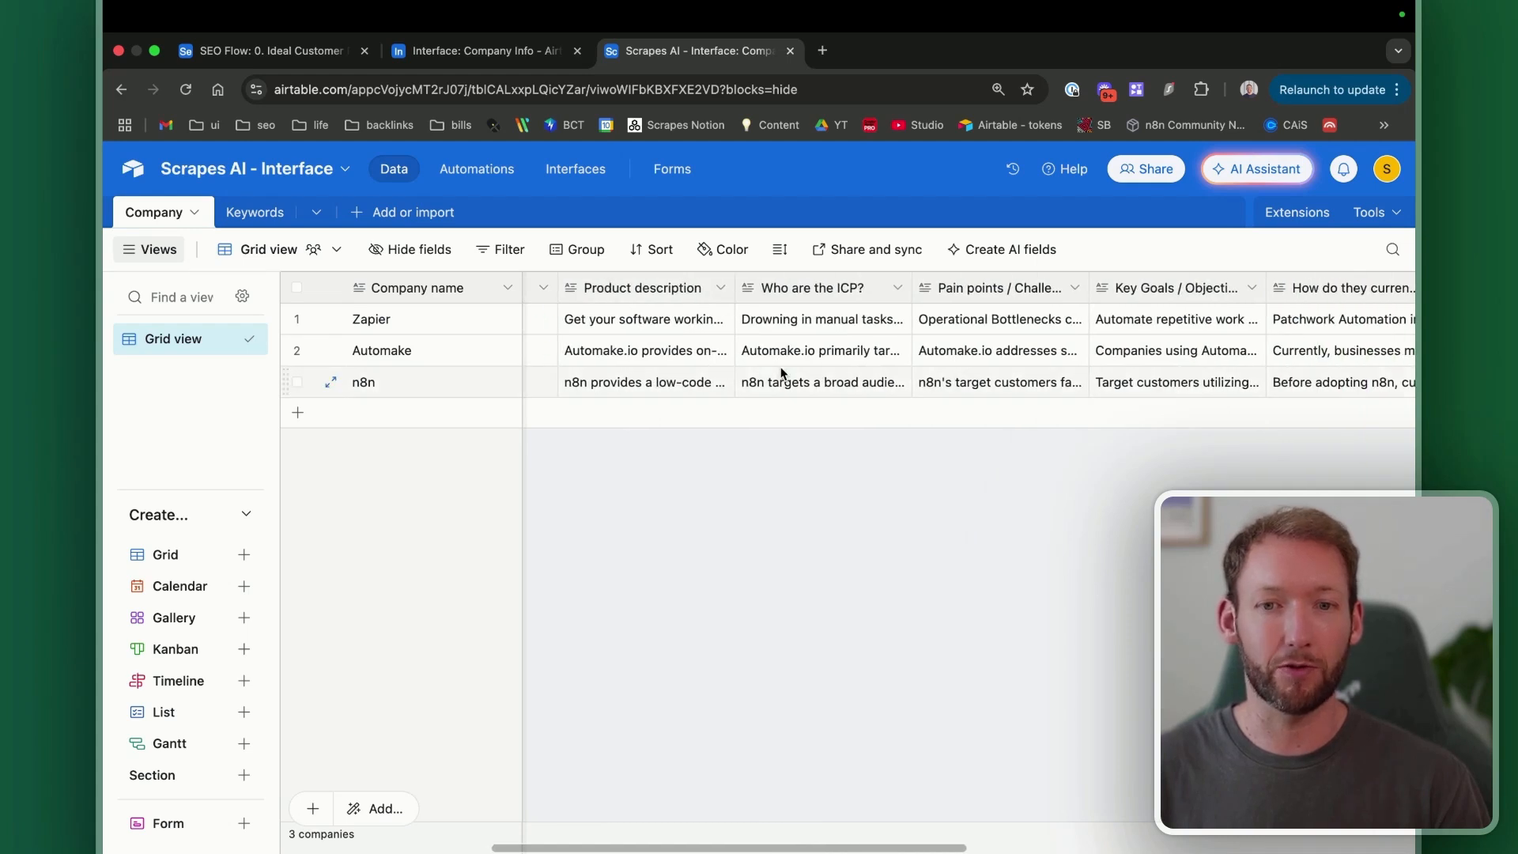
{"action": "scroll", "coordinate": [910, 320], "scroll_direction": "right", "scroll_amount": 6}
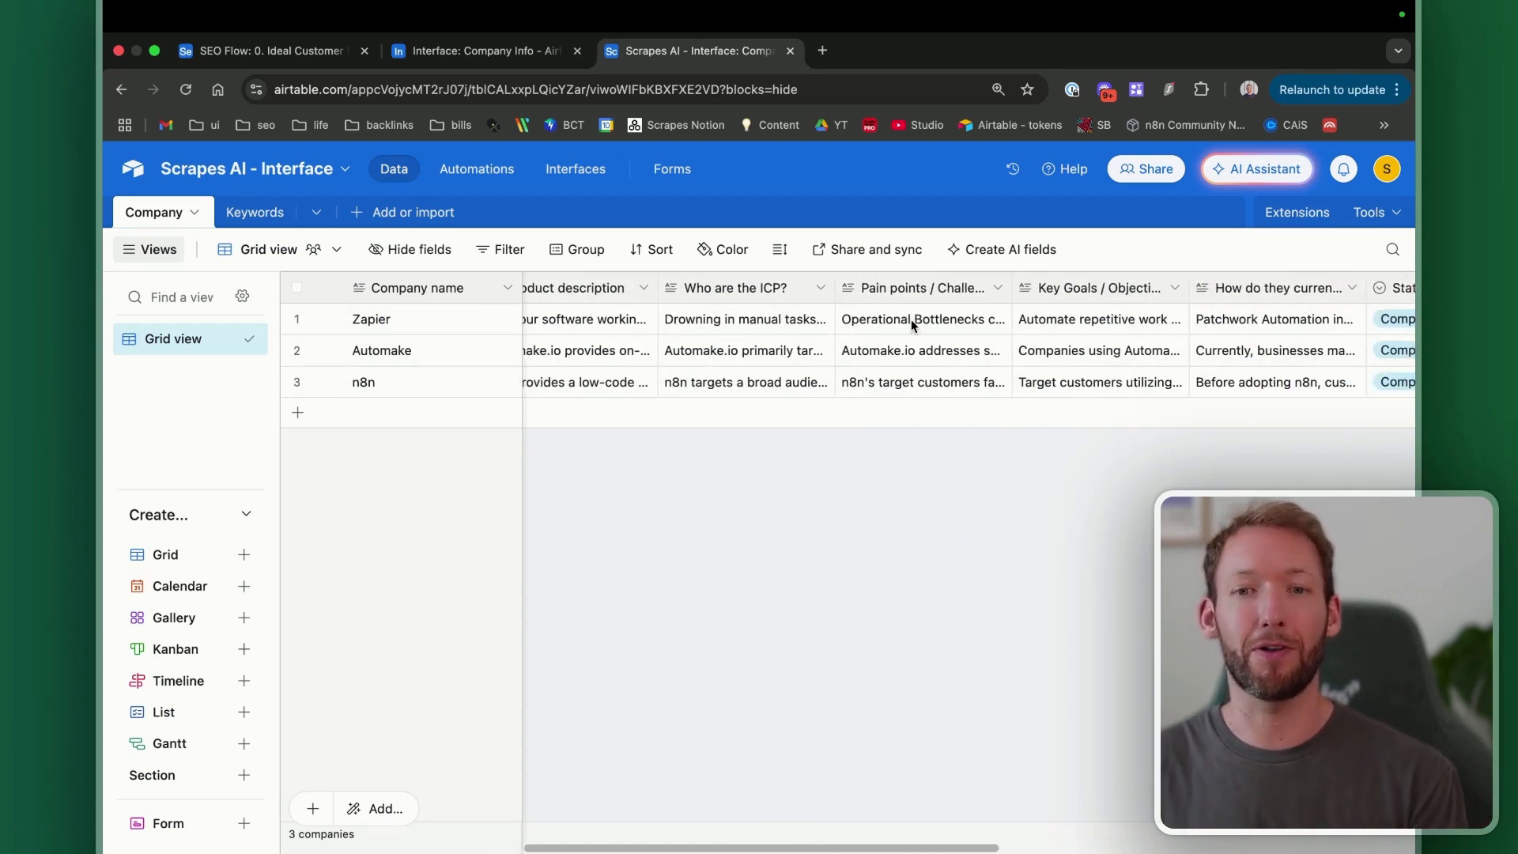
{"action": "scroll", "coordinate": [911, 320], "scroll_direction": "right", "scroll_amount": 10}
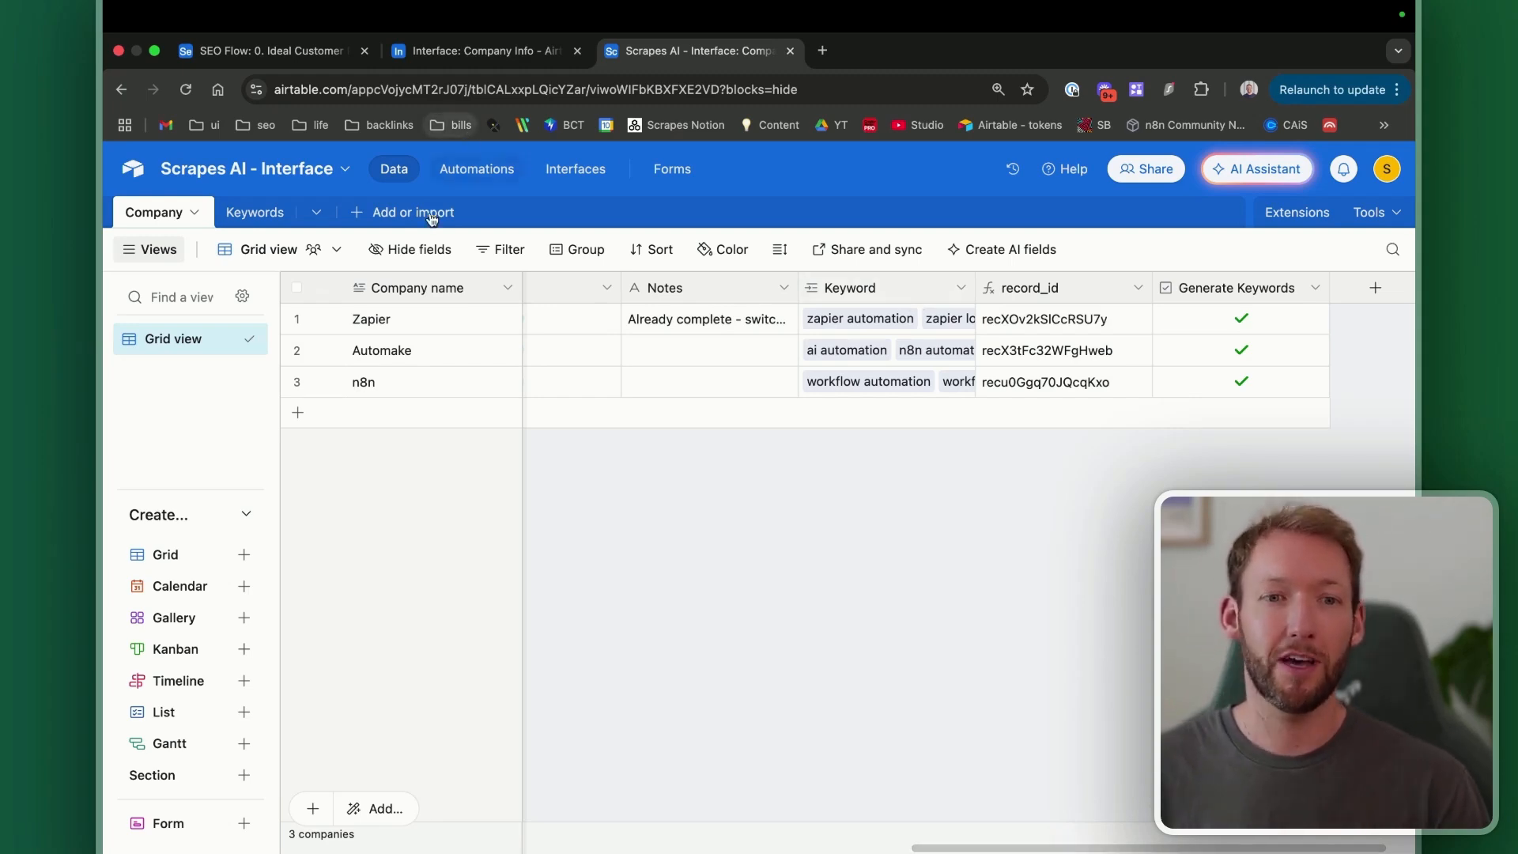
Step: View the n8n group on the Keywords interface page and return to the Company table to check its linked Keyword field
{"action": "left_click", "coordinate": [482, 55]}
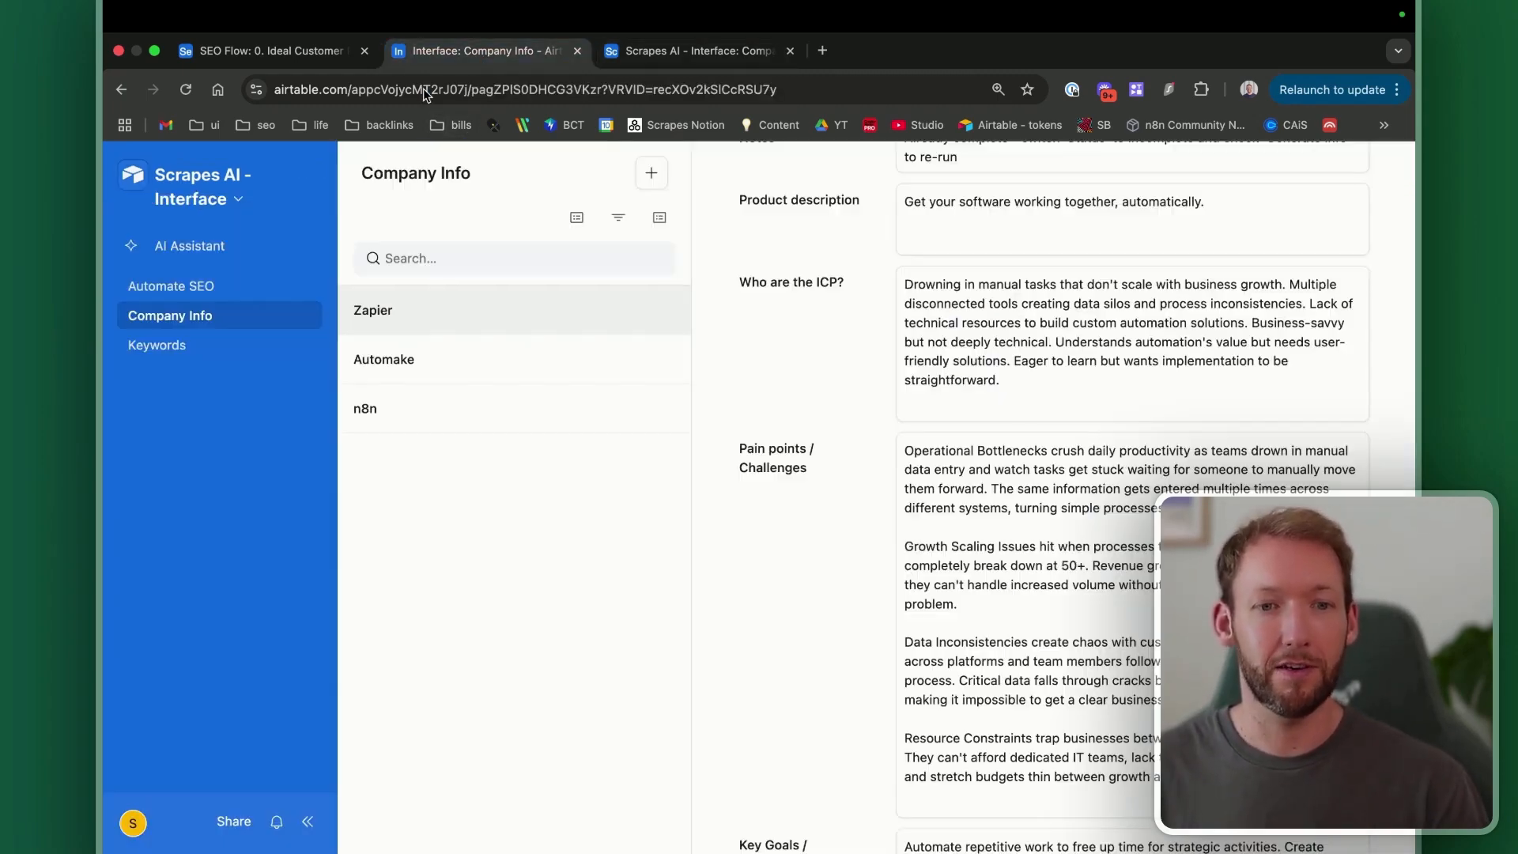
{"action": "left_click", "coordinate": [165, 342]}
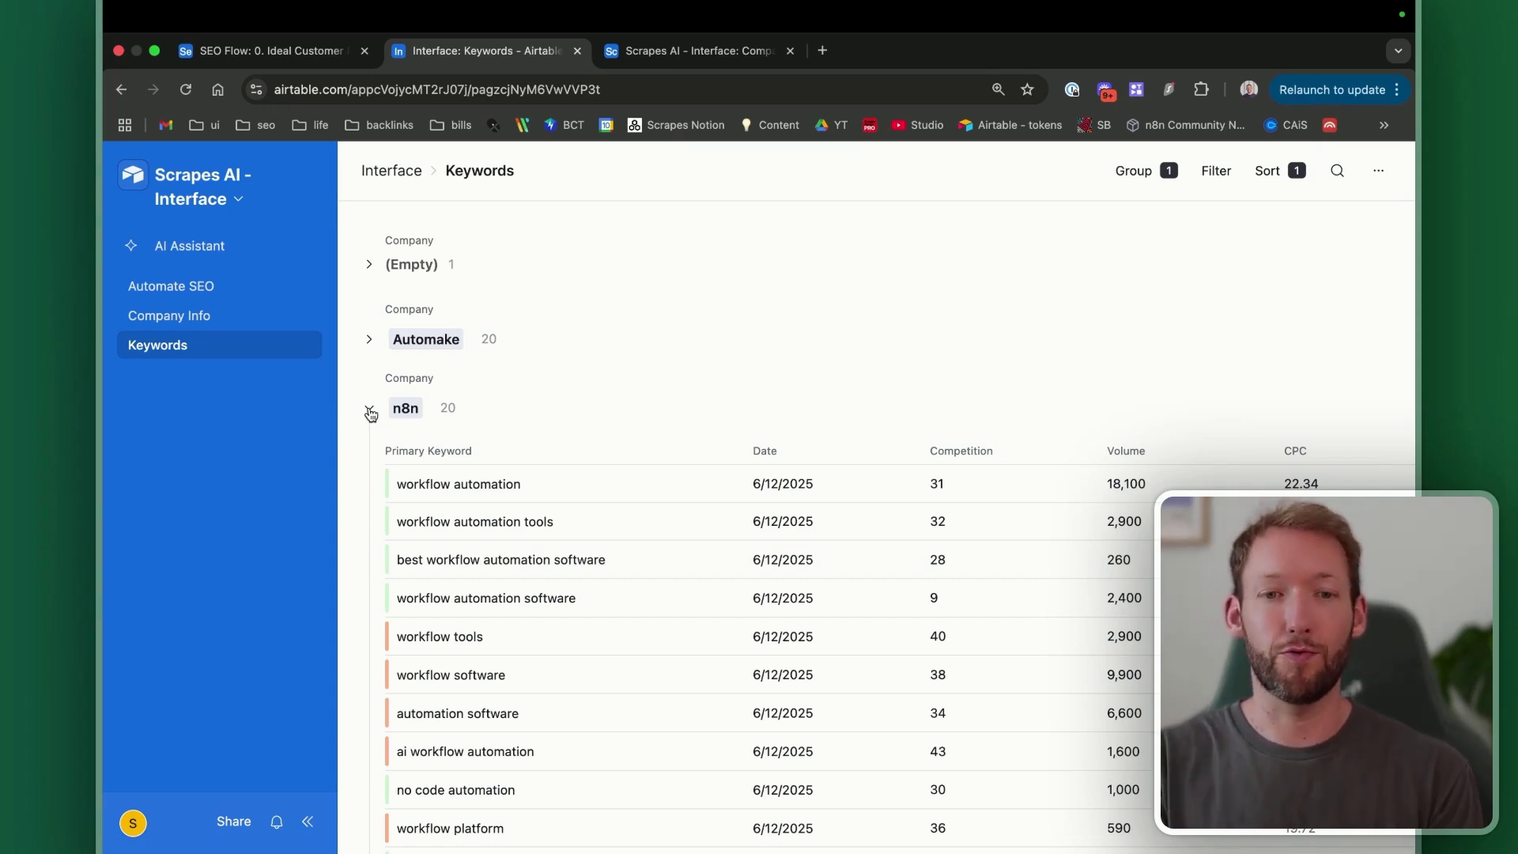
{"action": "left_click", "coordinate": [680, 51]}
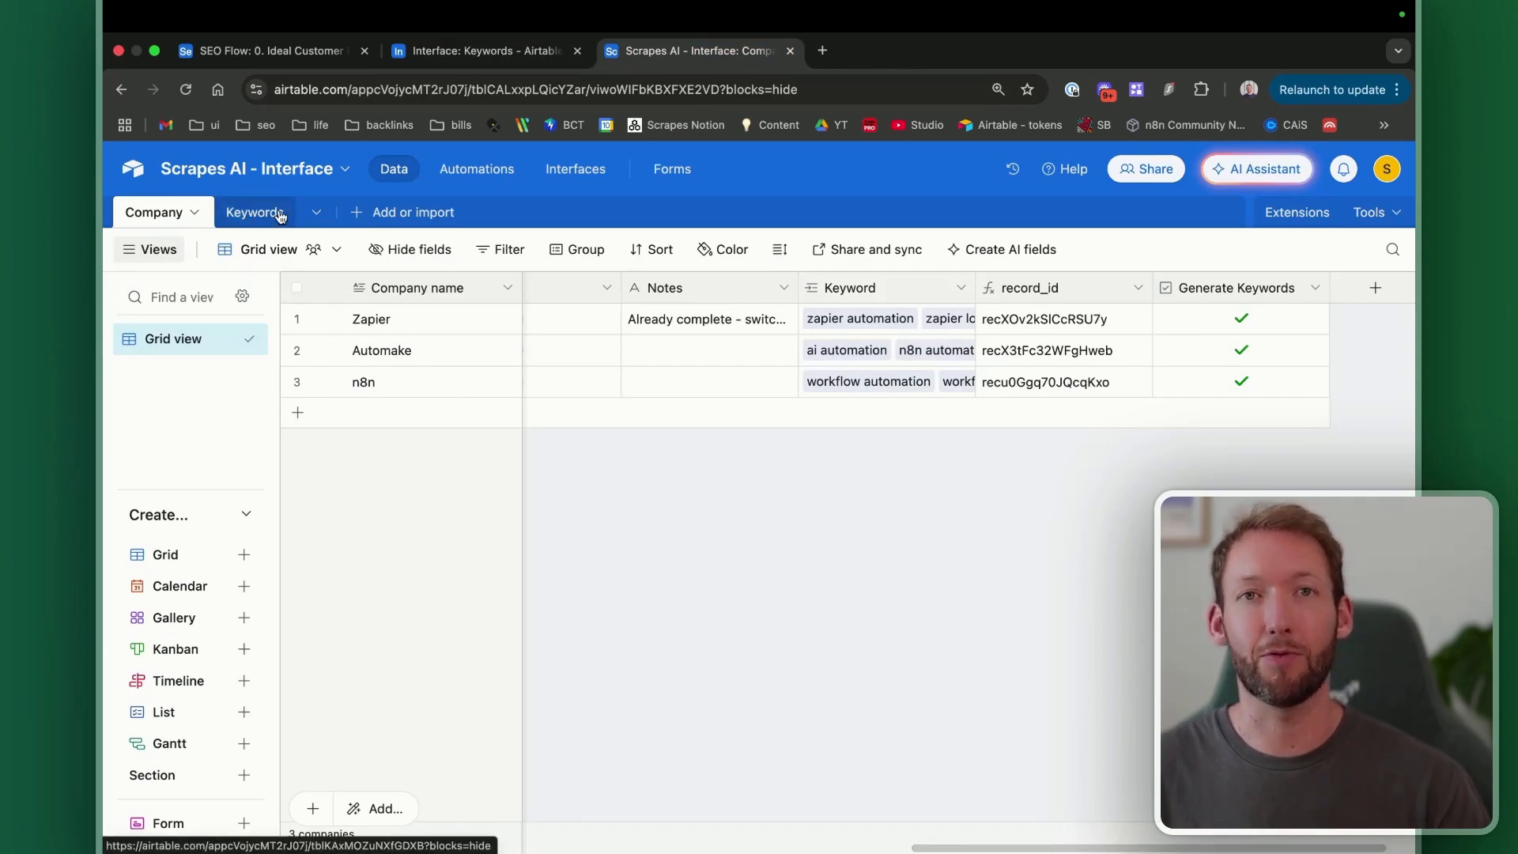
{"action": "scroll", "coordinate": [1183, 345], "scroll_direction": "right", "scroll_amount": 2}
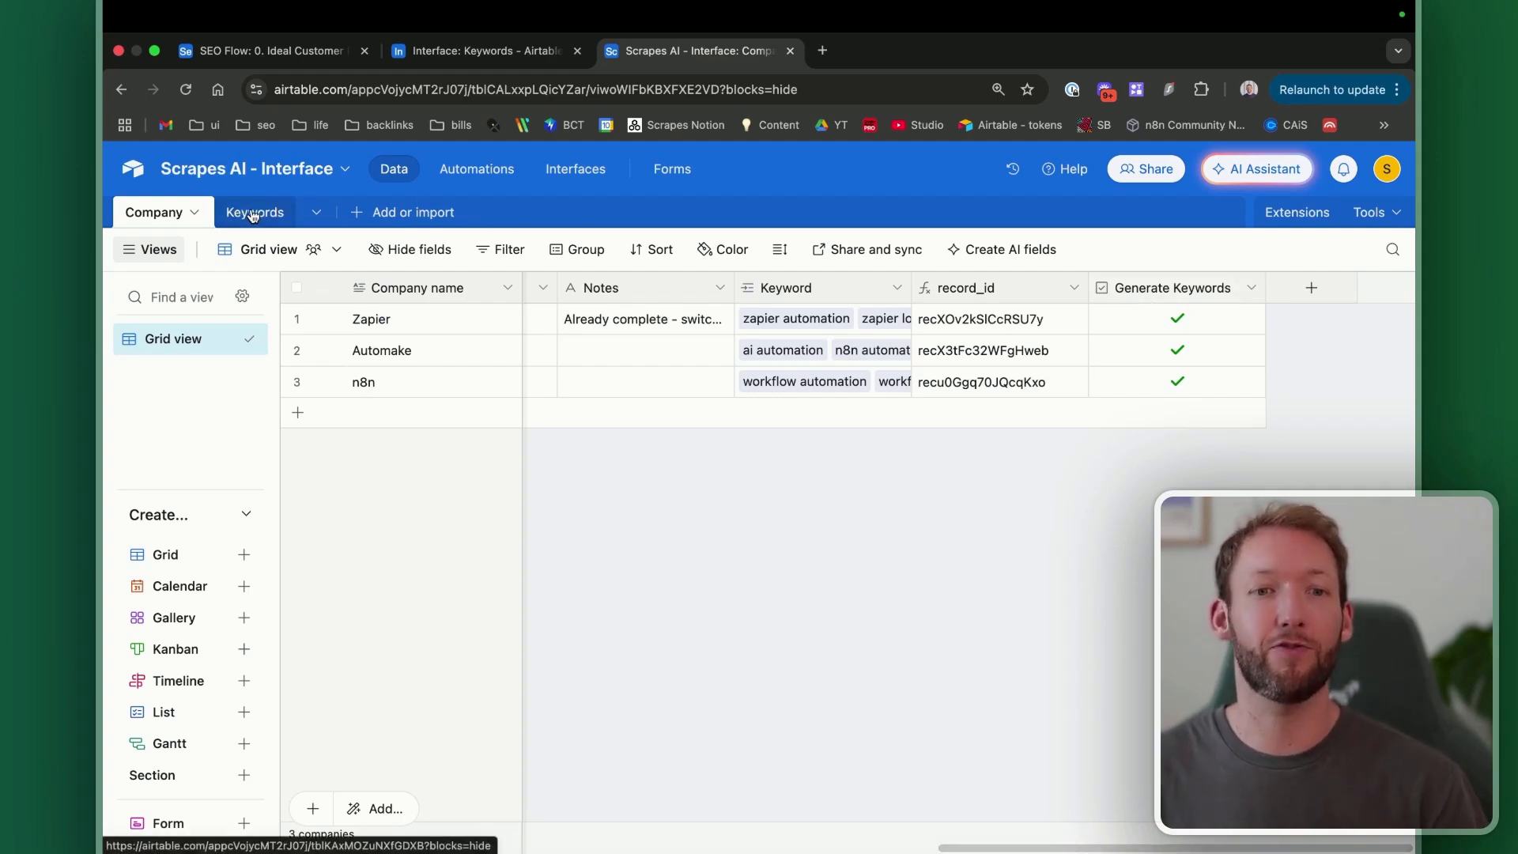
{"action": "scroll", "coordinate": [609, 390], "scroll_direction": "left", "scroll_amount": 5}
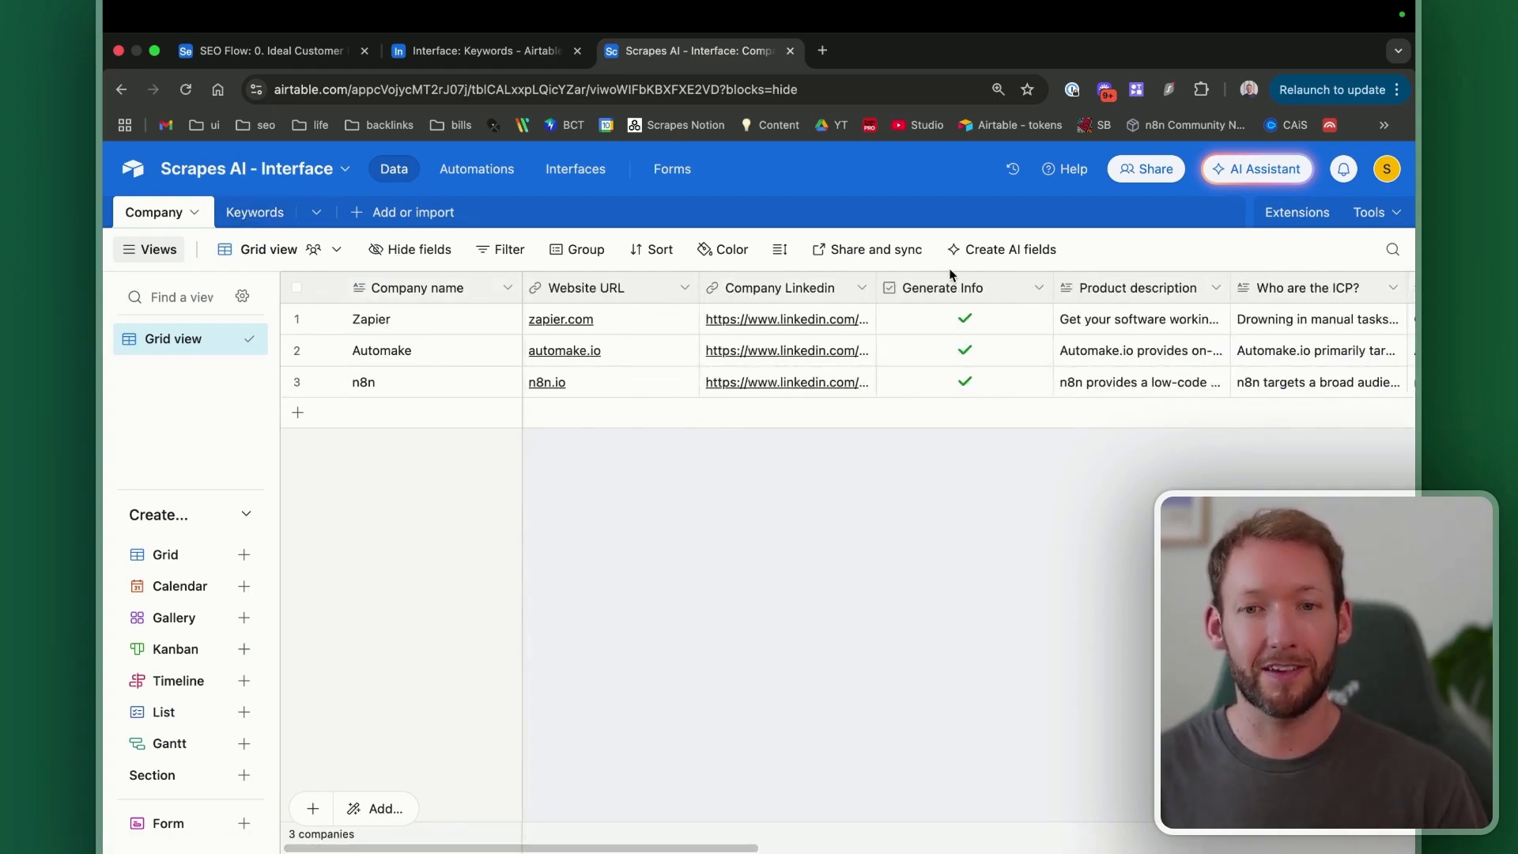
Step: Check the formula behind the record_id field in the Company table and close its settings without changes
{"action": "scroll", "coordinate": [993, 288], "scroll_direction": "right", "scroll_amount": 6}
{"action": "scroll", "coordinate": [799, 313], "scroll_direction": "left", "scroll_amount": 6}
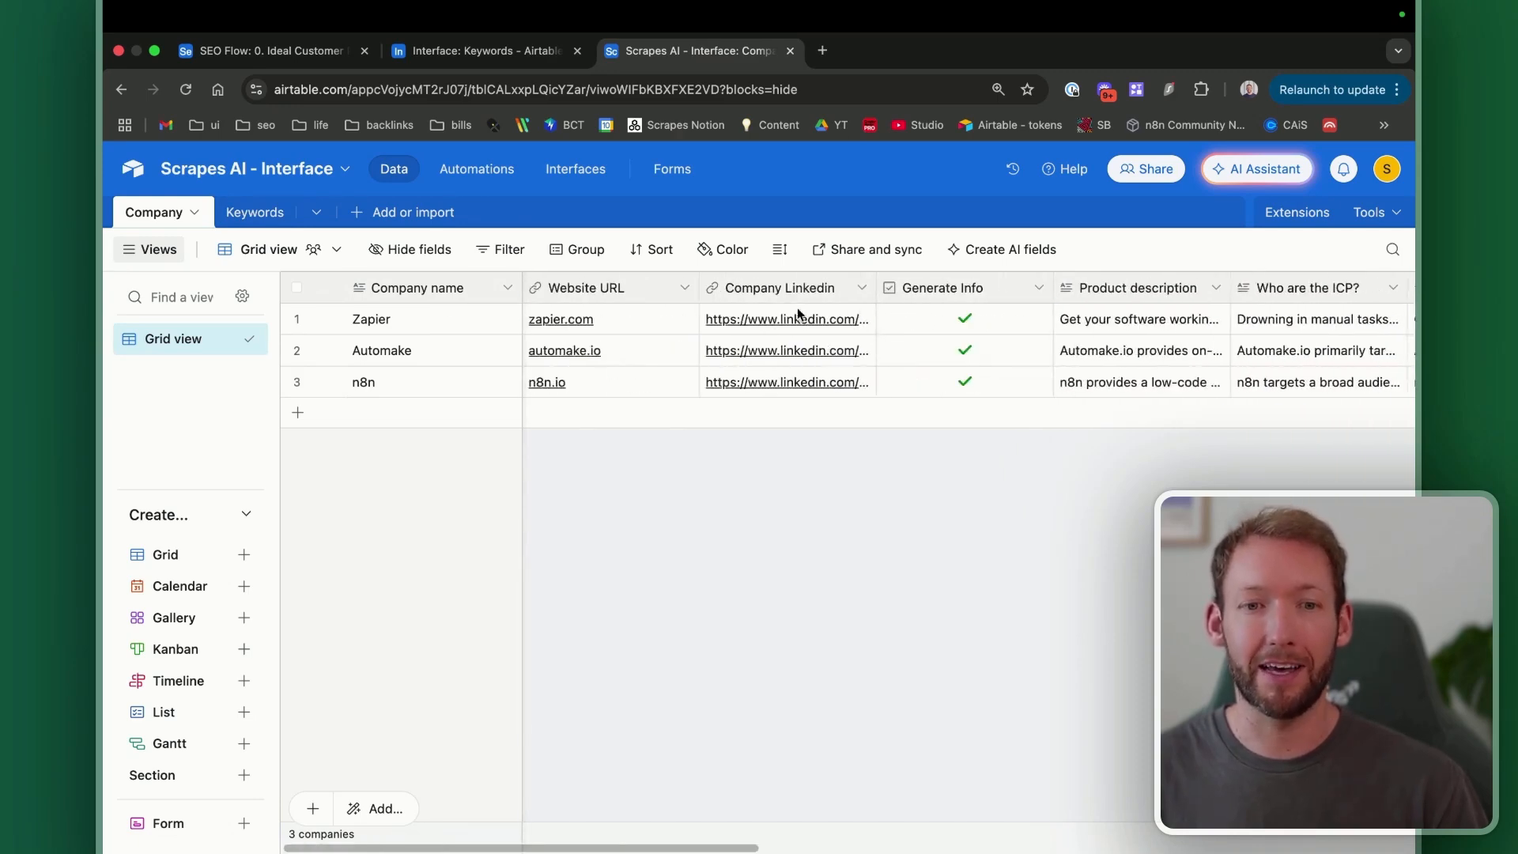
{"action": "scroll", "coordinate": [936, 338], "scroll_direction": "right", "scroll_amount": 10}
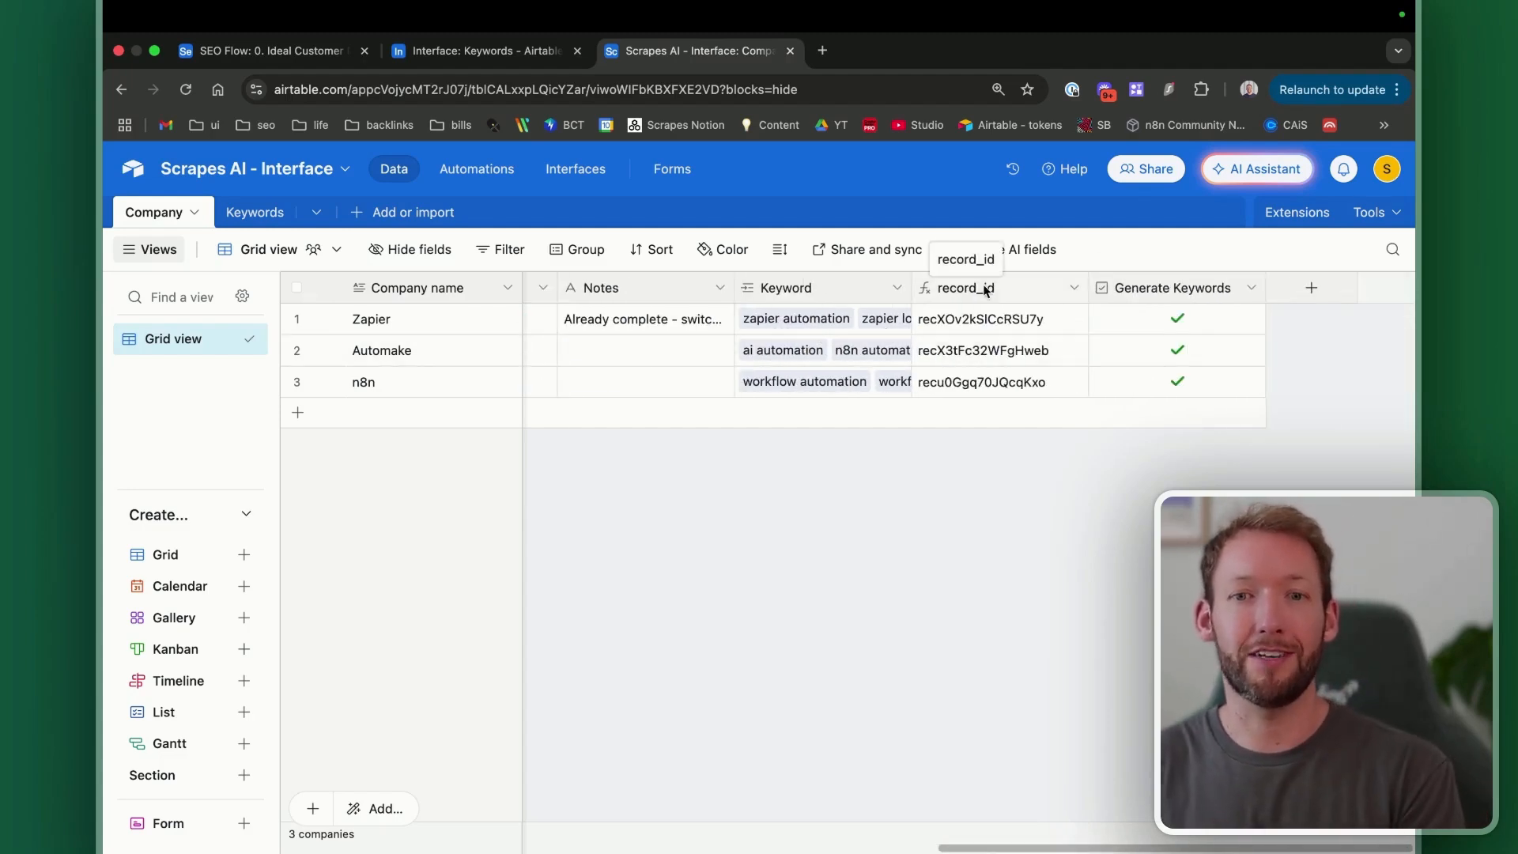
{"action": "left_click", "coordinate": [986, 289]}
{"action": "left_click", "coordinate": [1072, 288]}
{"action": "left_click", "coordinate": [984, 329]}
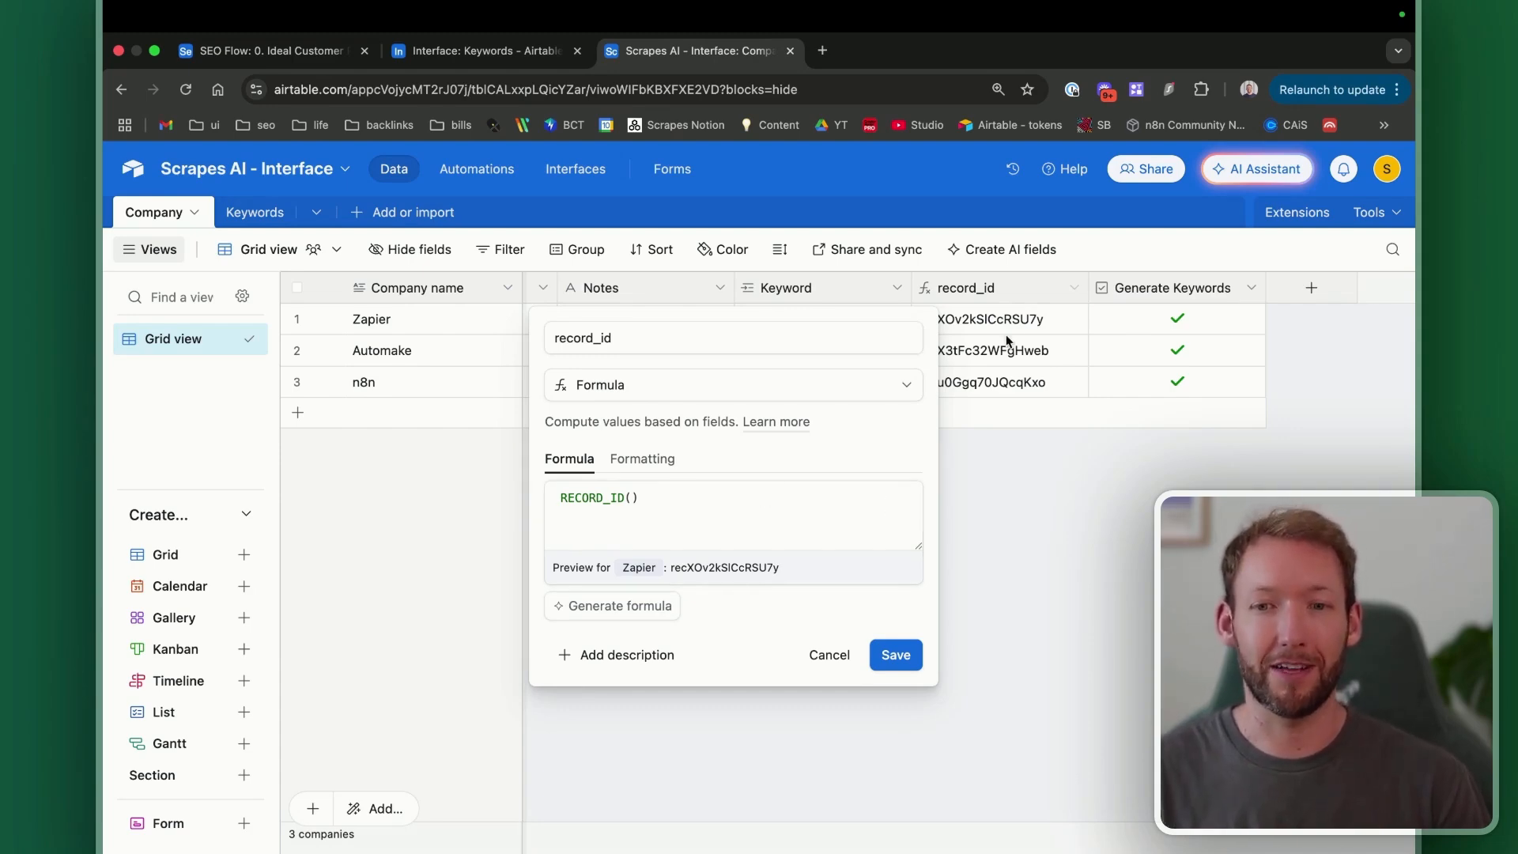
{"action": "key", "text": "Escape"}
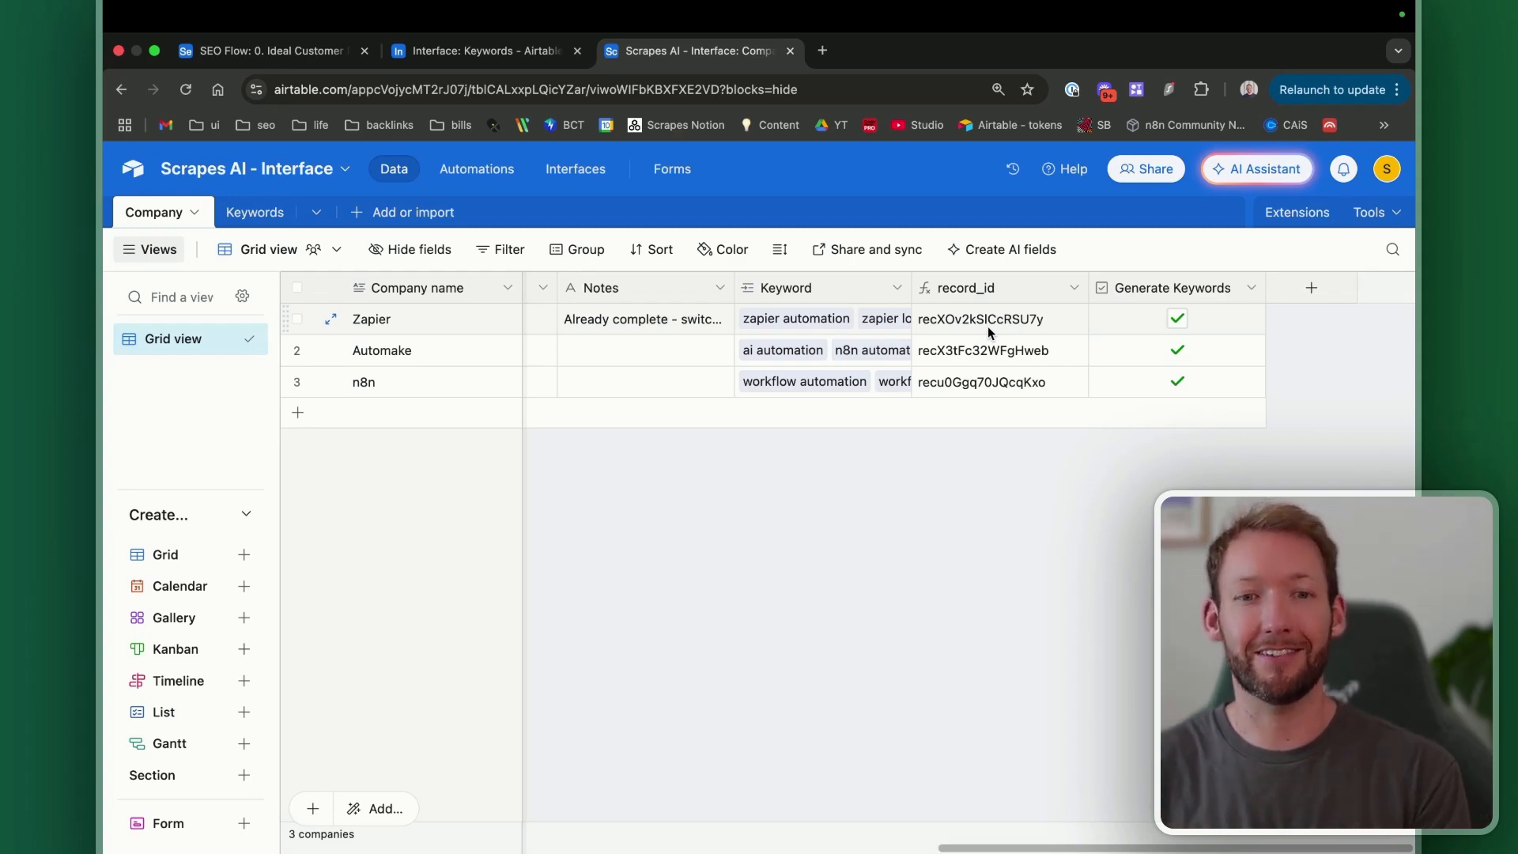
Step: Switch to the n8n workflow and inspect how the GetRecord1 node takes its Record ID from the webhook query
{"action": "scroll", "coordinate": [988, 326], "scroll_direction": "left", "scroll_amount": 4}
{"action": "key", "text": "ctrl+Right"}
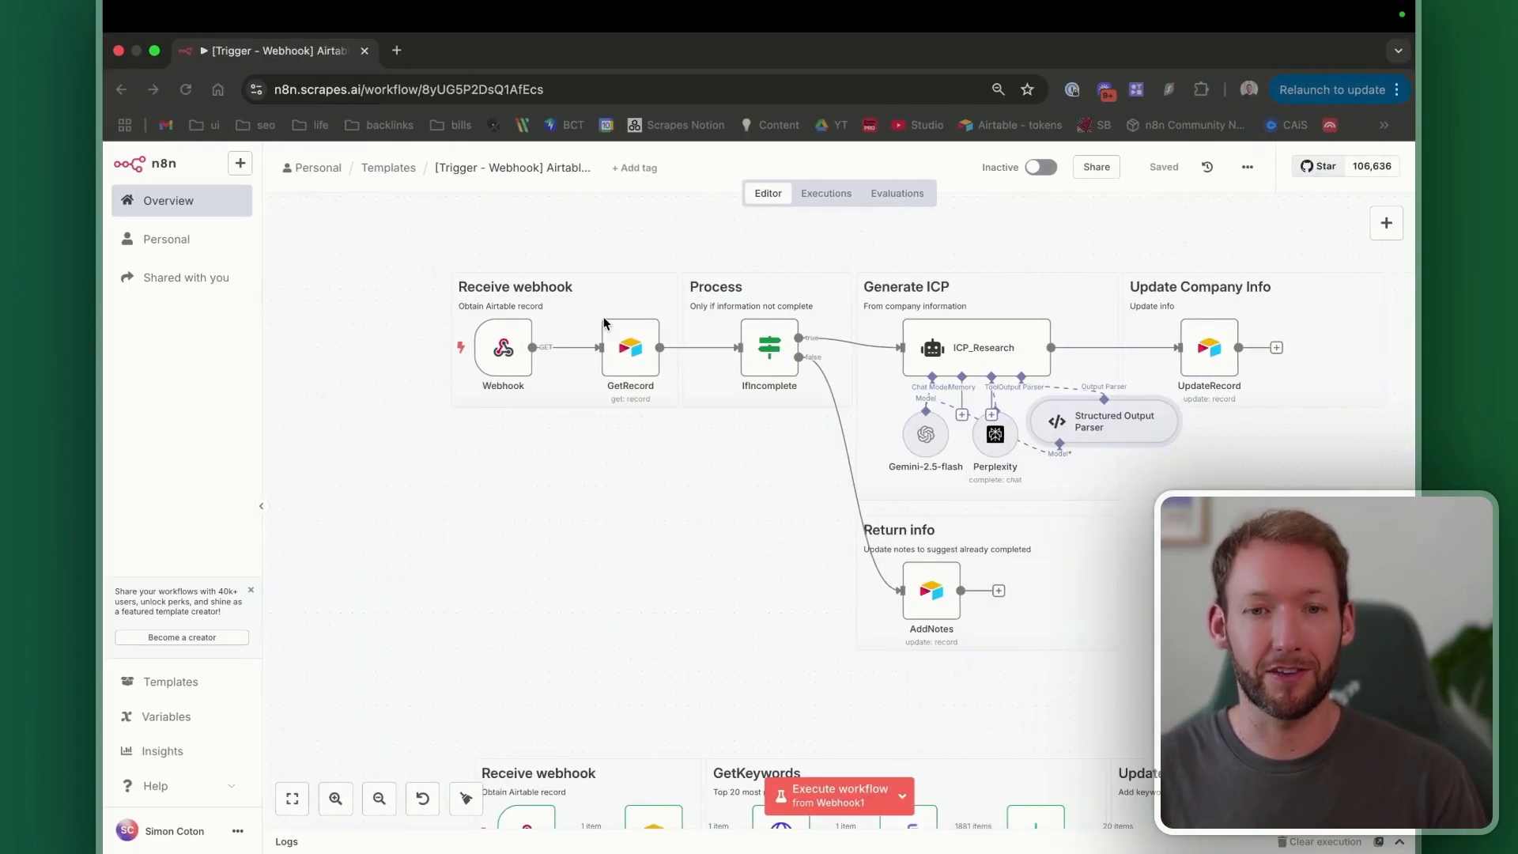
{"action": "scroll", "coordinate": [636, 367], "scroll_direction": "down", "scroll_amount": 5}
{"action": "double_click", "coordinate": [637, 518]}
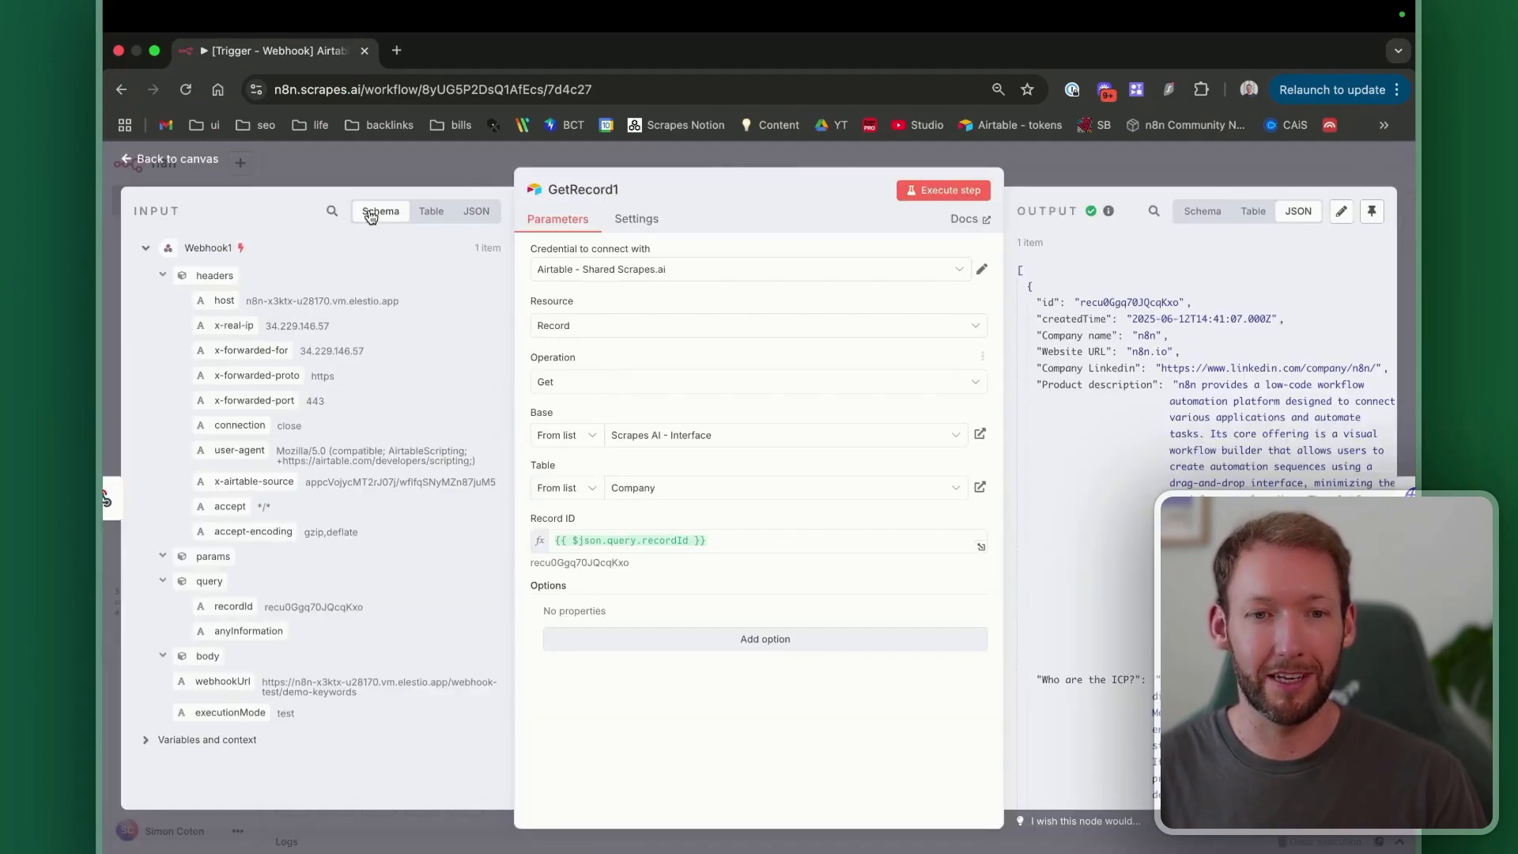
{"action": "key", "text": "super+equal"}
{"action": "scroll", "coordinate": [213, 578], "scroll_direction": "down", "scroll_amount": 3}
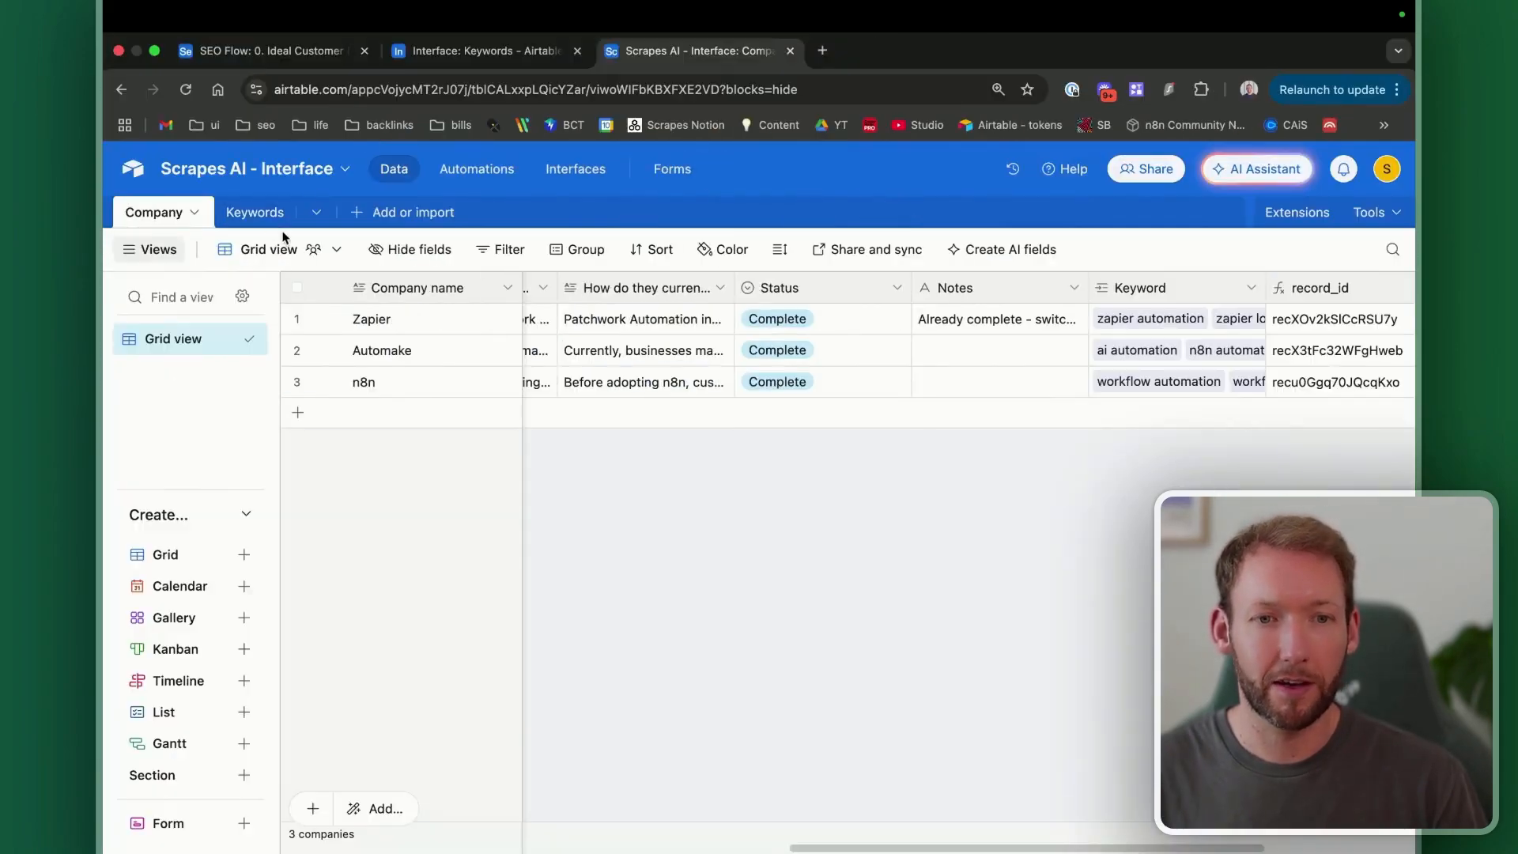
Step: Add a formula field using RECORD_ID() to the Keywords table
{"action": "left_click", "coordinate": [269, 213]}
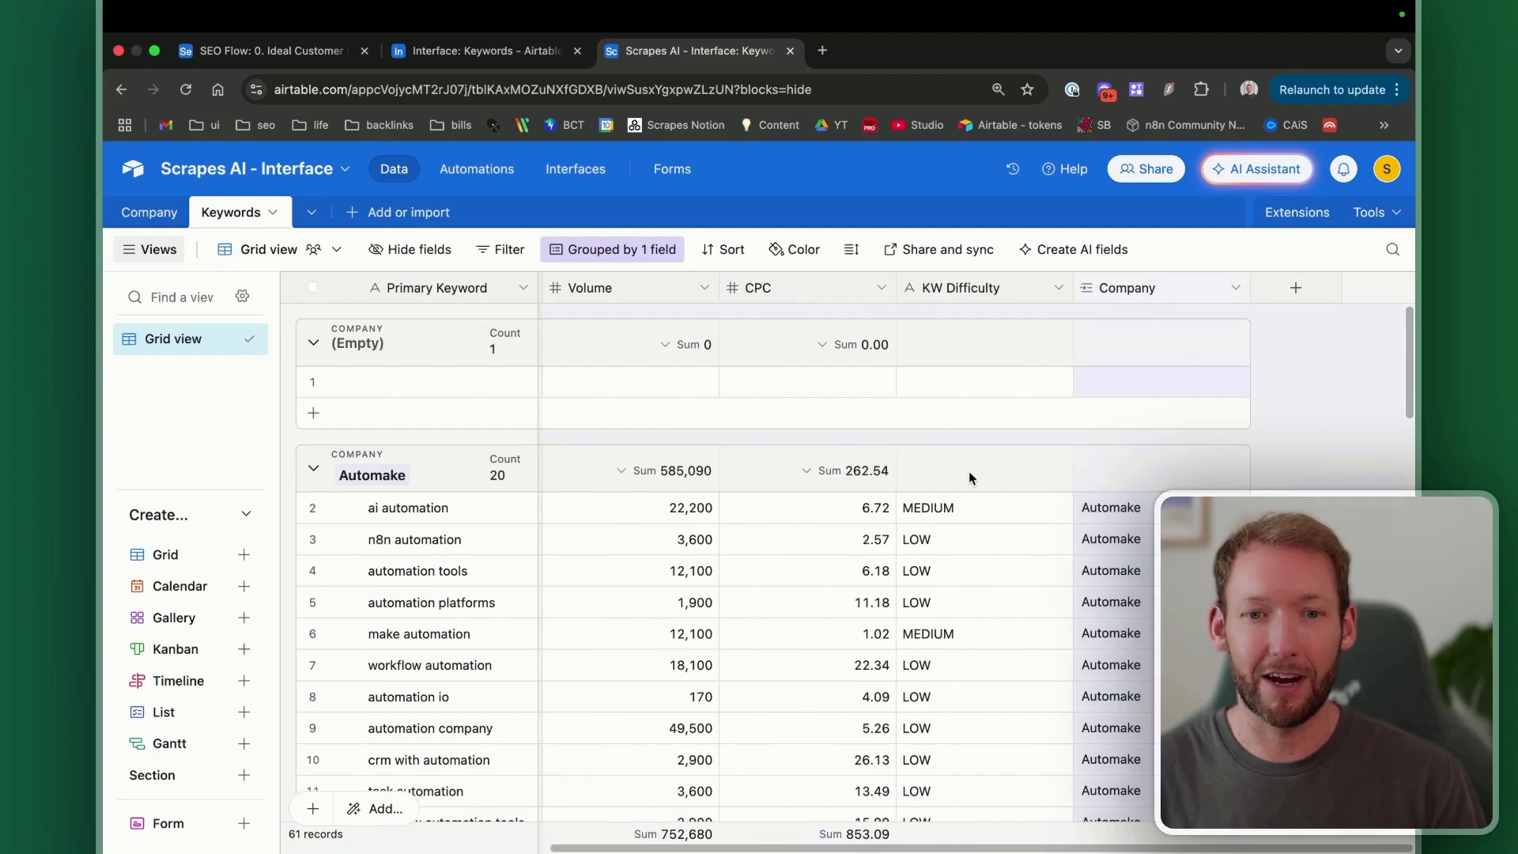
{"action": "left_click", "coordinate": [1295, 288]}
{"action": "type", "text": "formula"}
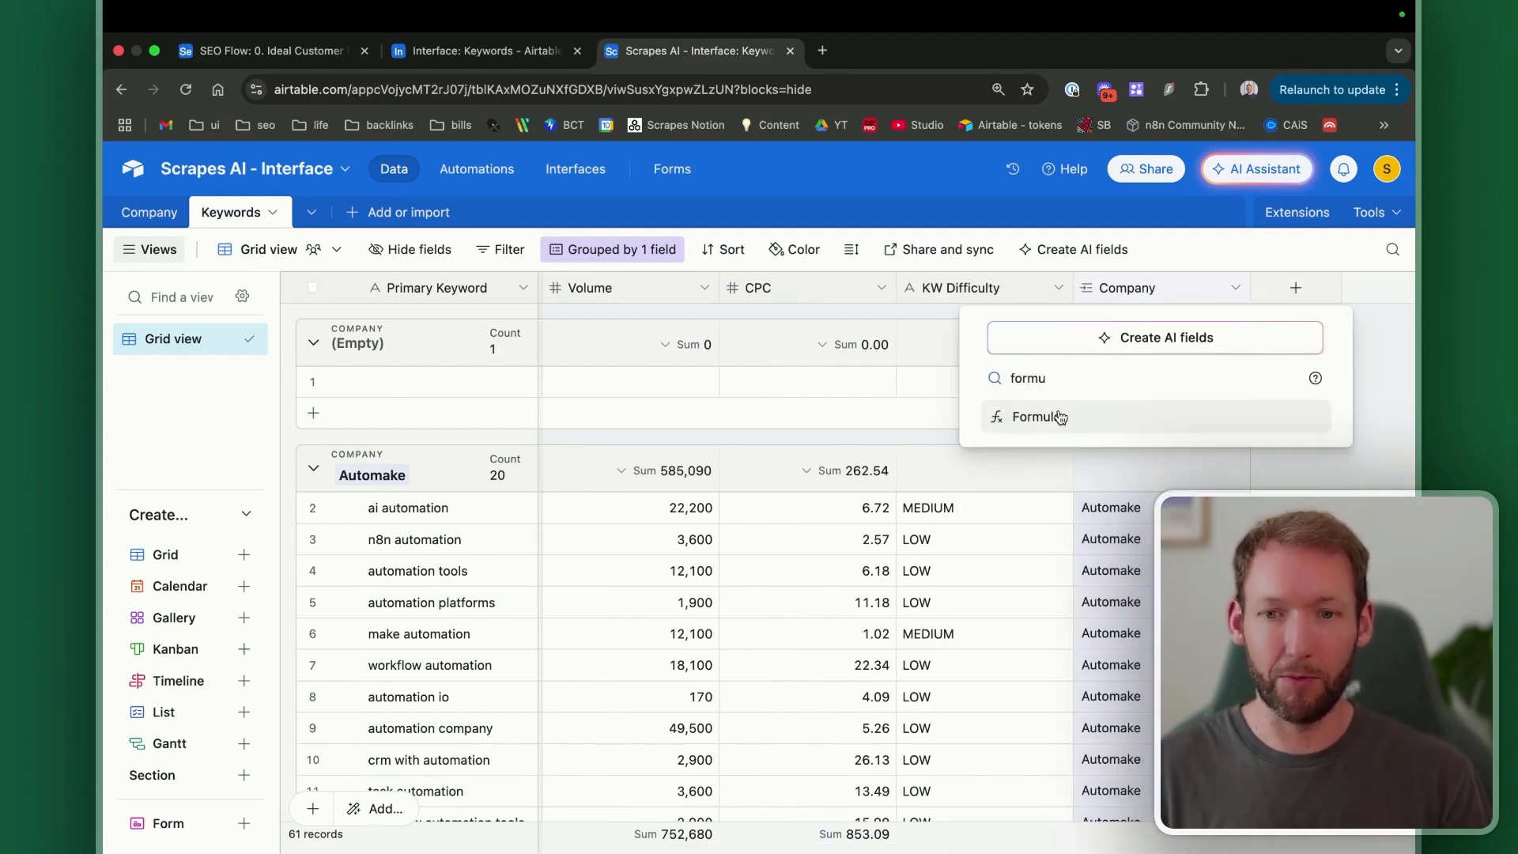
{"action": "left_click", "coordinate": [1054, 416]}
{"action": "type", "text": "record"}
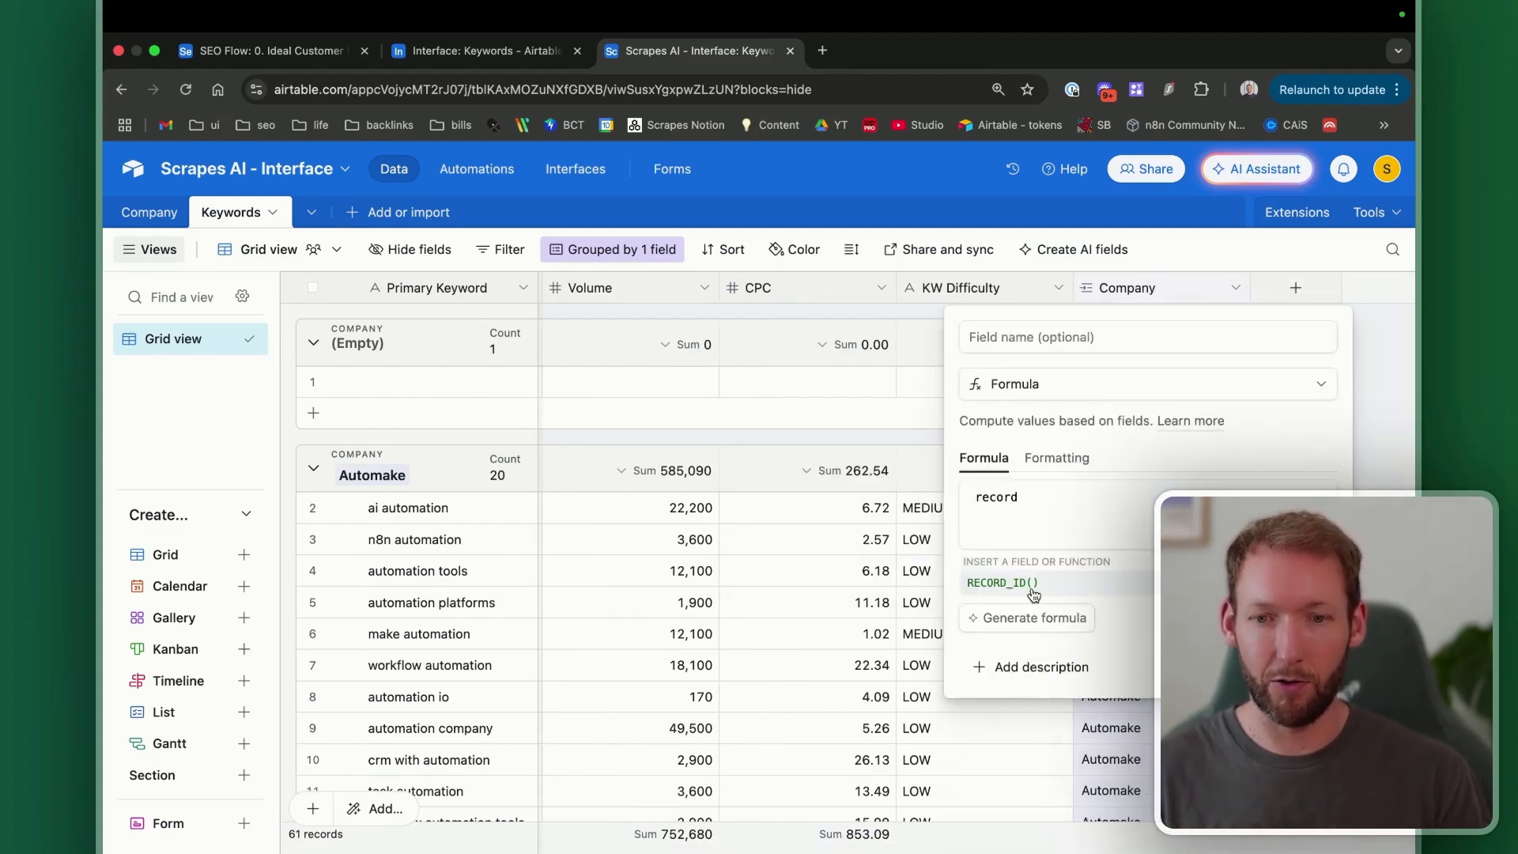
{"action": "left_click", "coordinate": [1027, 588]}
{"action": "left_click", "coordinate": [1294, 654]}
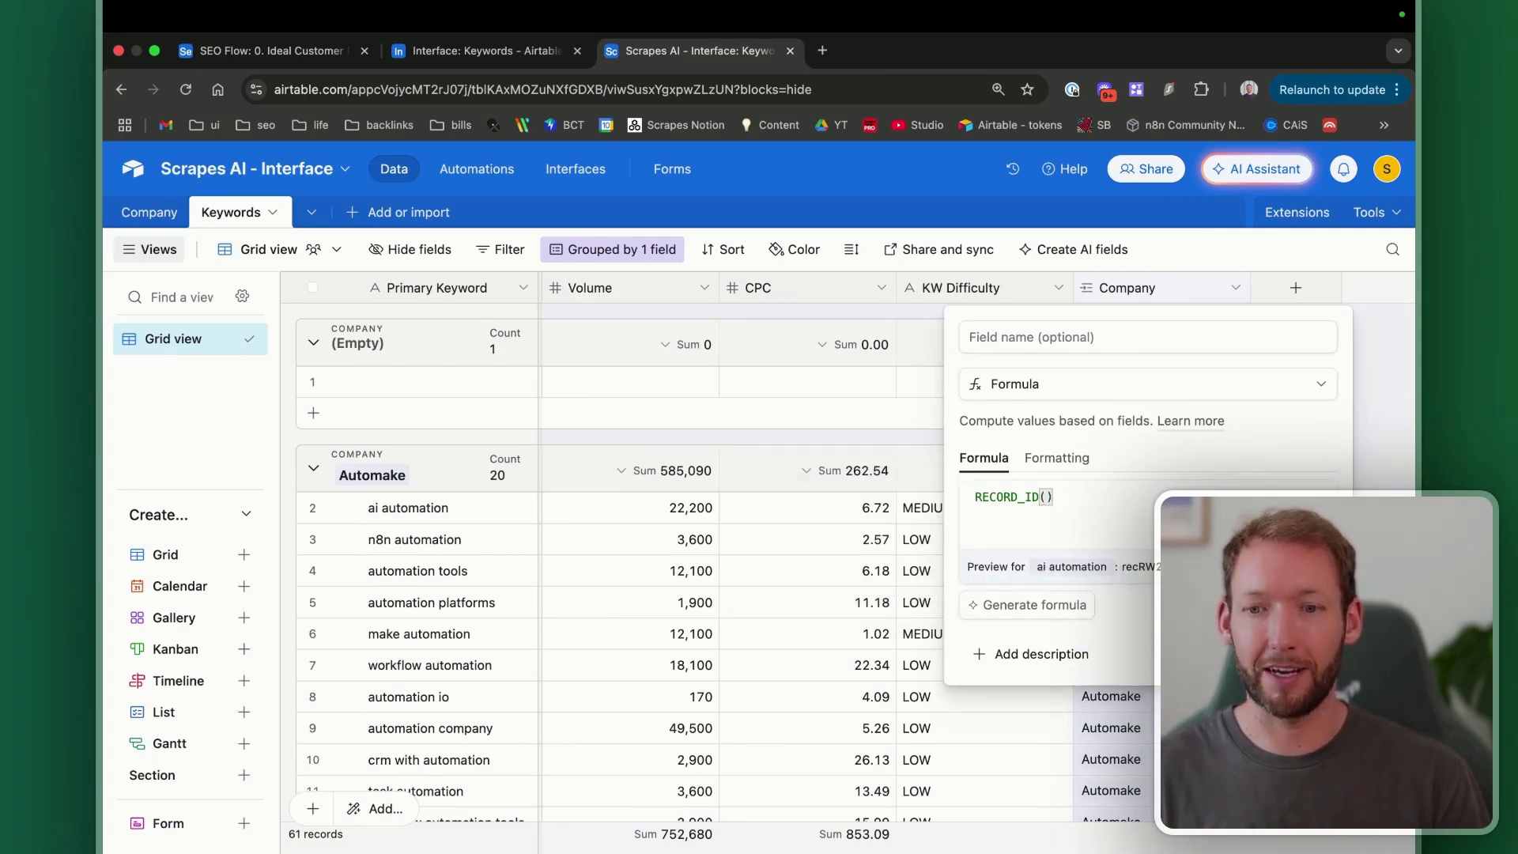
{"action": "type", "text": "Record)"}
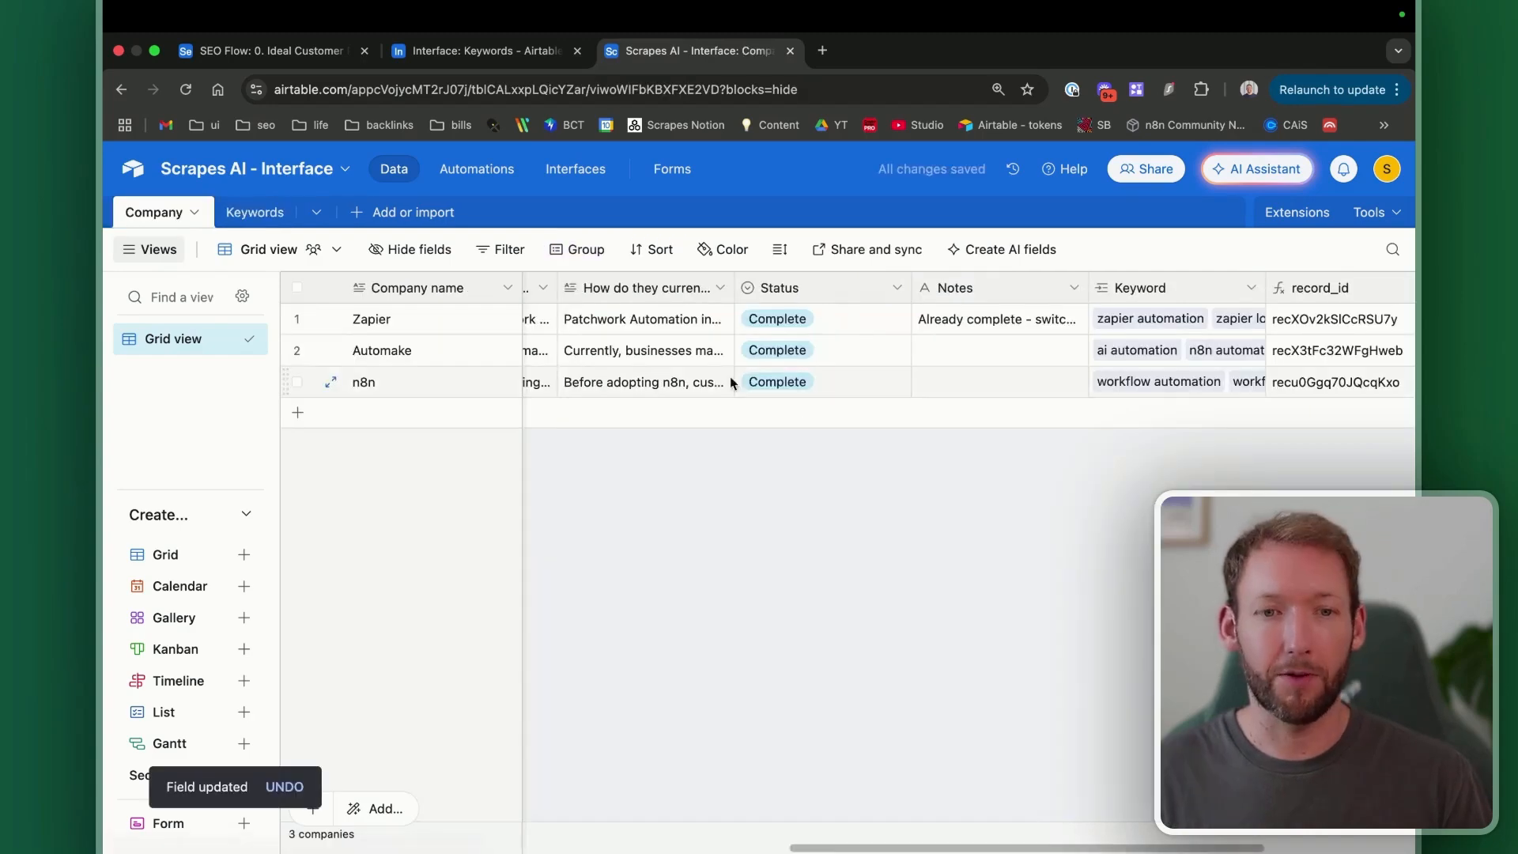
Step: Open the Scrapes AI interface in edit mode and go to its Automate SEO page
{"action": "scroll", "coordinate": [729, 376], "scroll_direction": "right", "scroll_amount": 4}
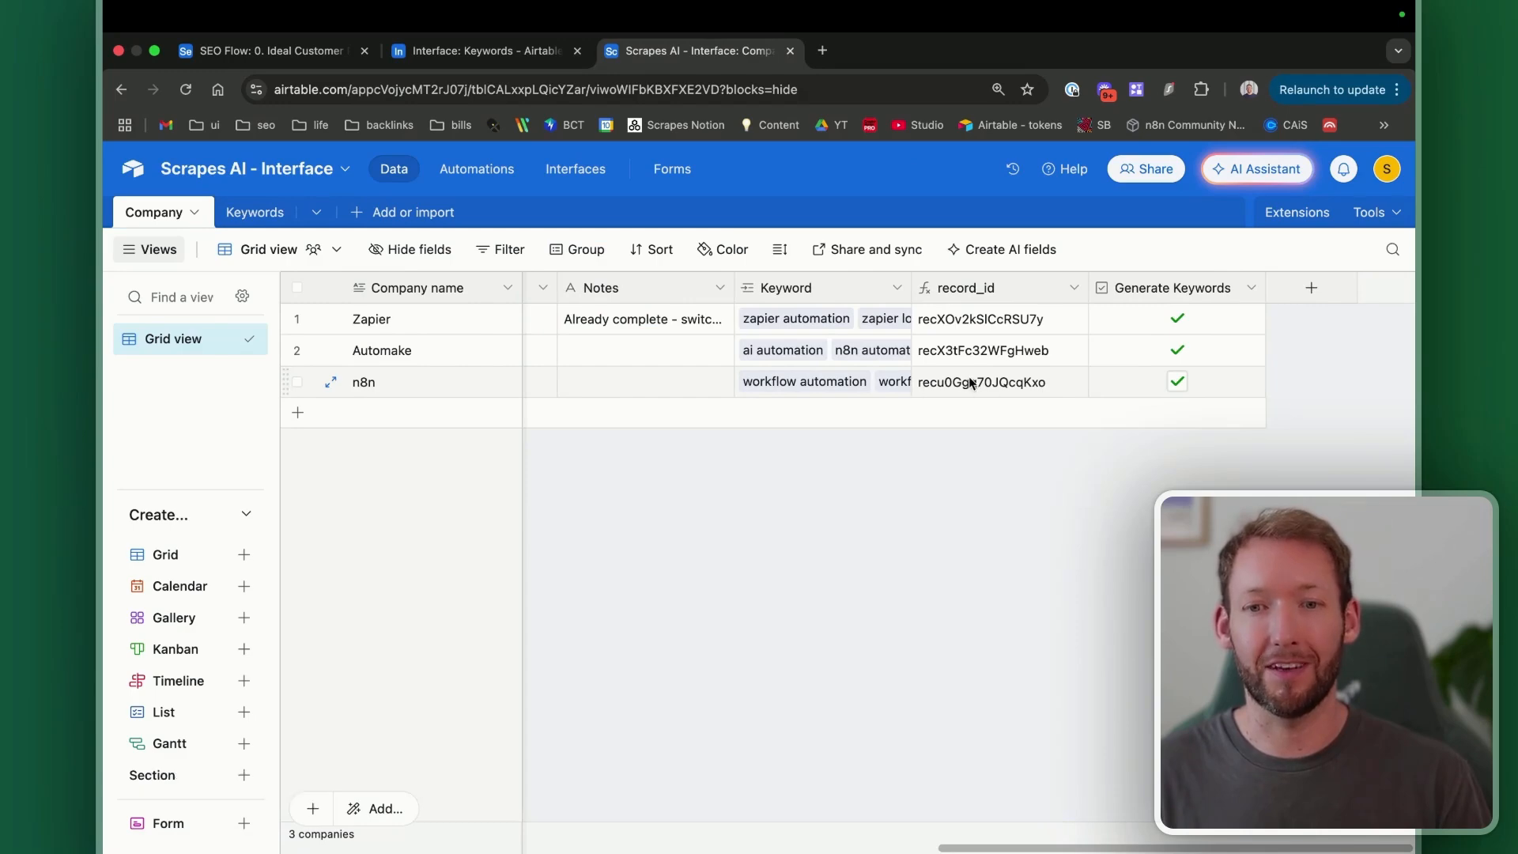
{"action": "scroll", "coordinate": [830, 366], "scroll_direction": "left", "scroll_amount": 10}
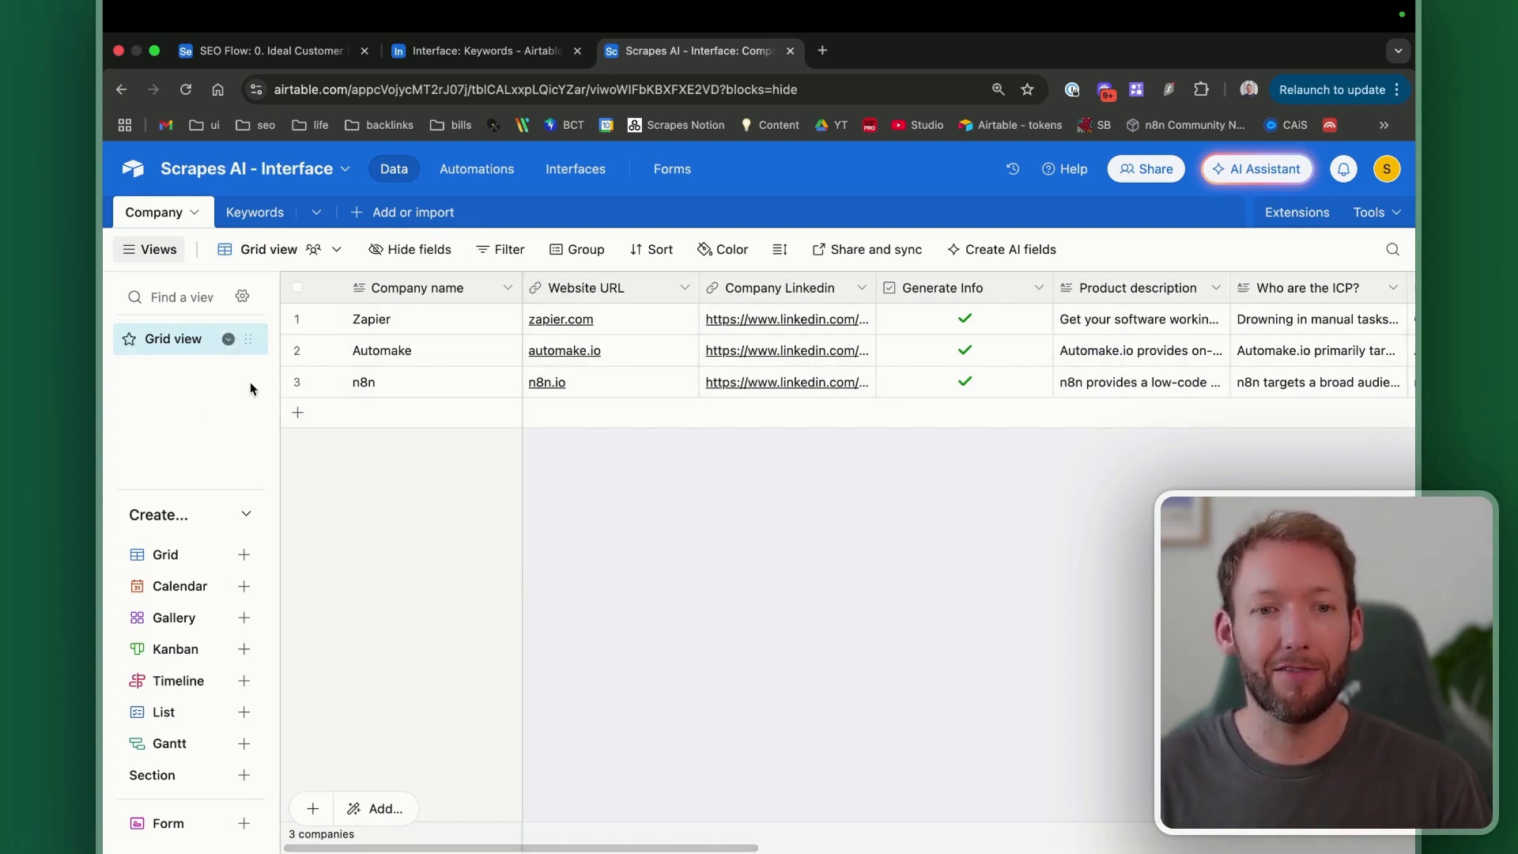
{"action": "left_click", "coordinate": [578, 178]}
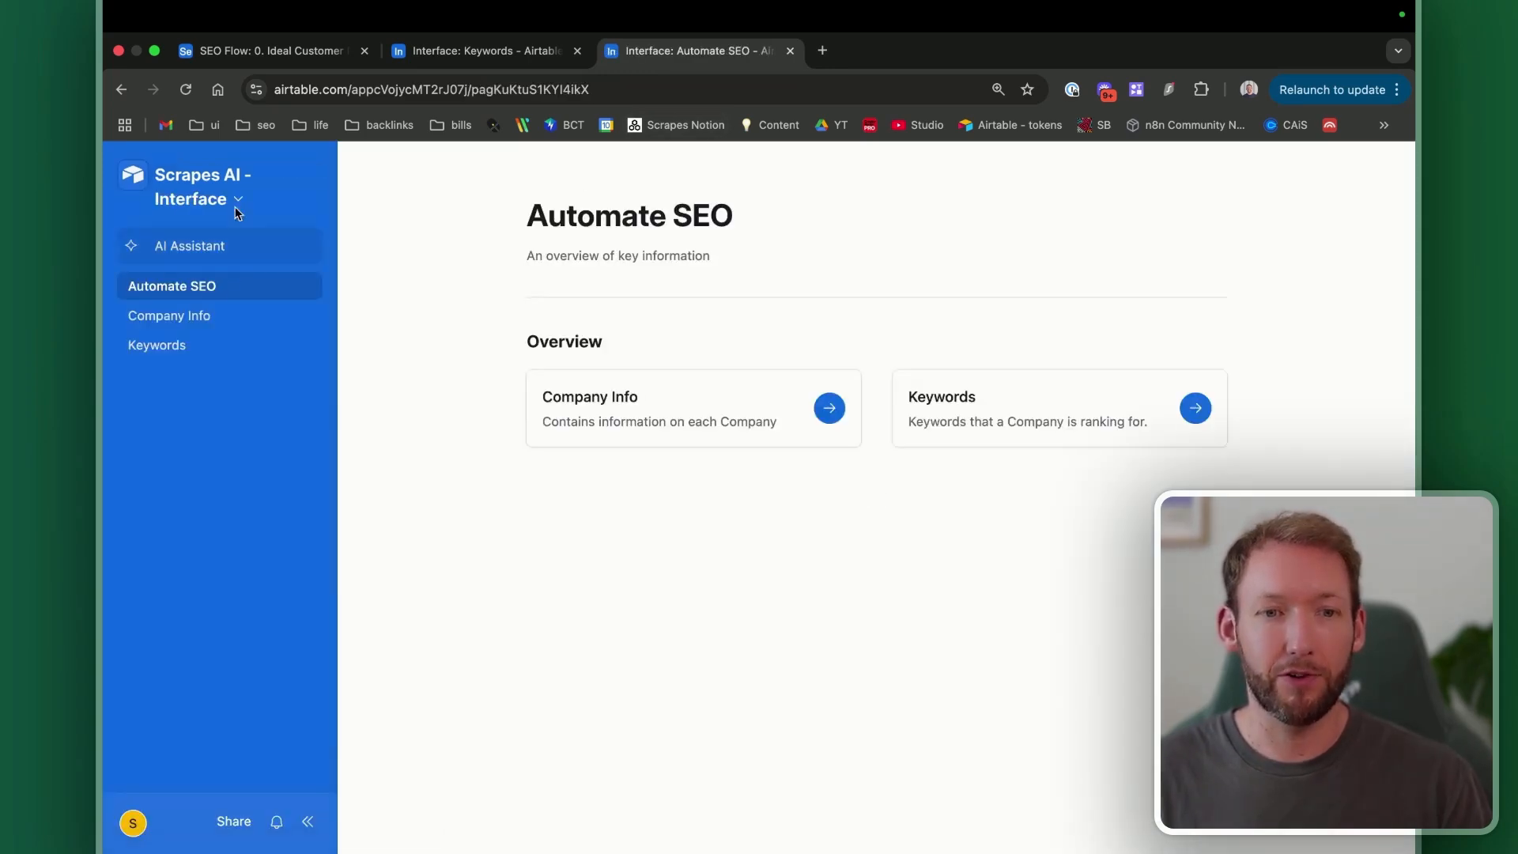
{"action": "left_click", "coordinate": [443, 51]}
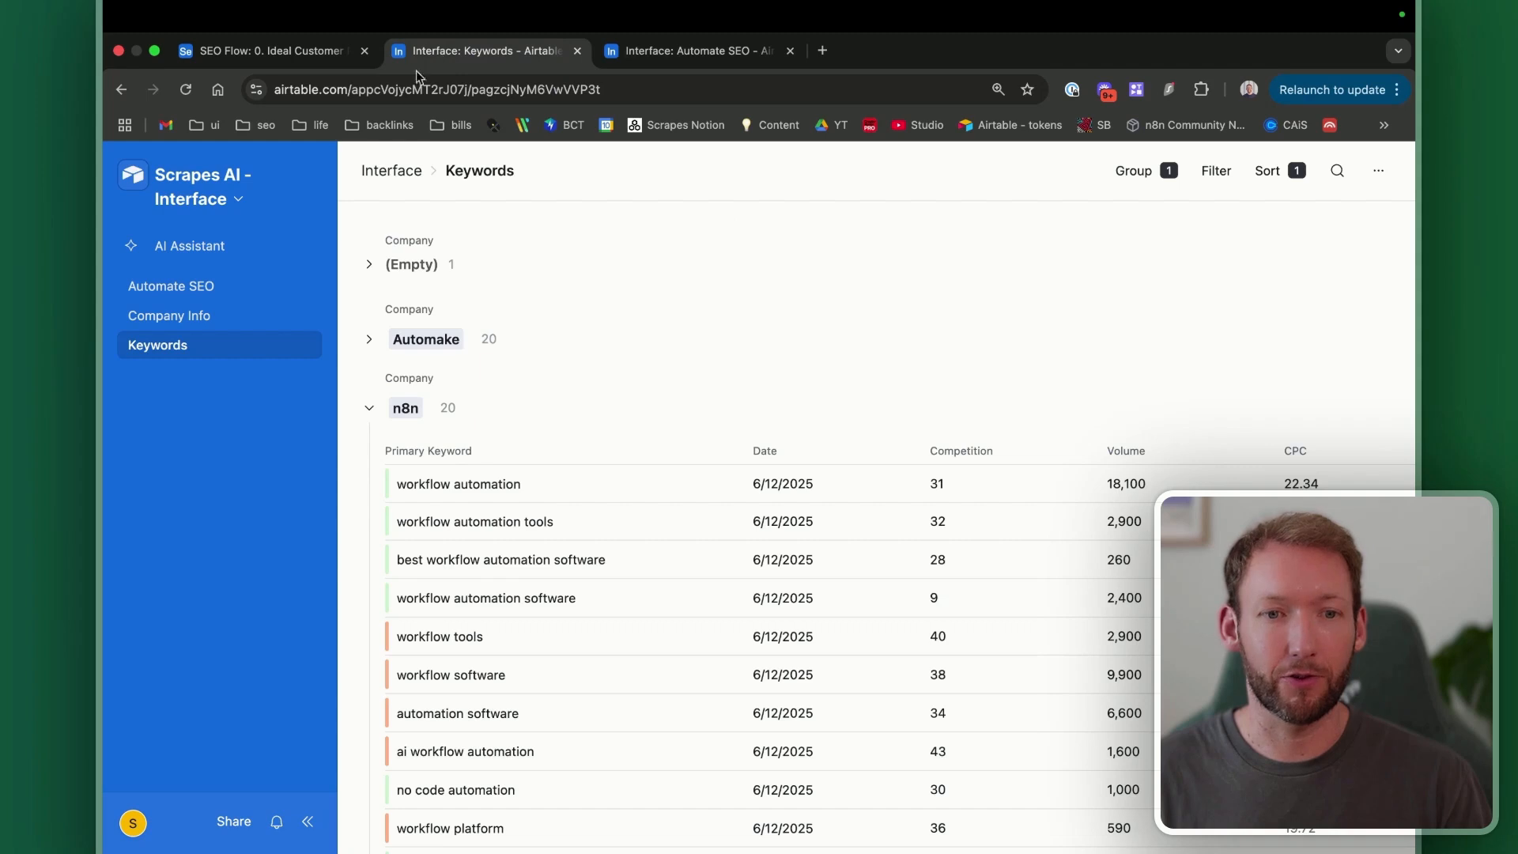
{"action": "left_click", "coordinate": [237, 202]}
{"action": "left_click", "coordinate": [230, 252]}
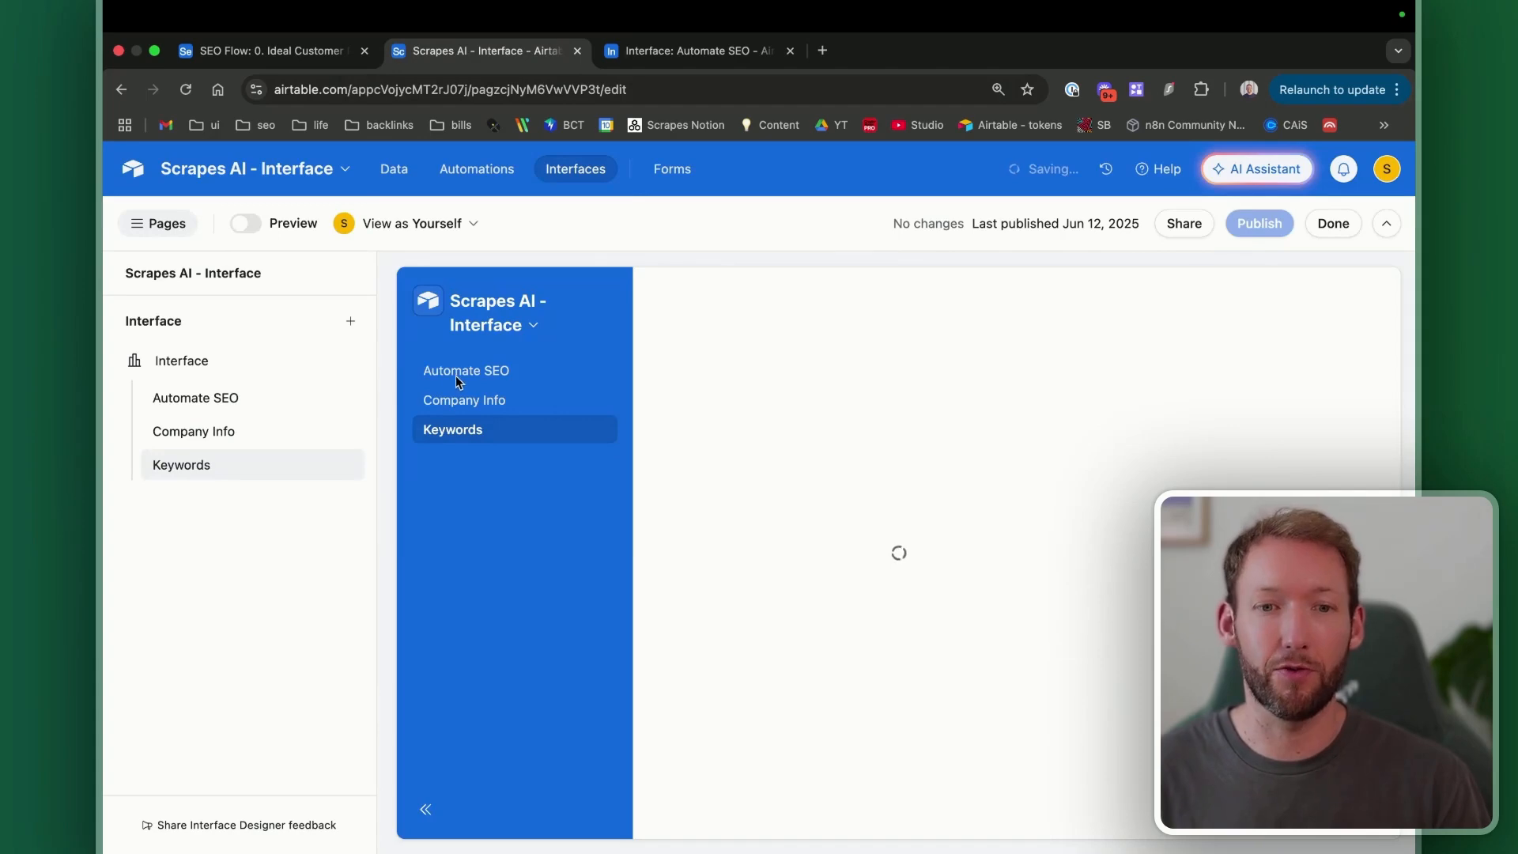
{"action": "left_click", "coordinate": [490, 373]}
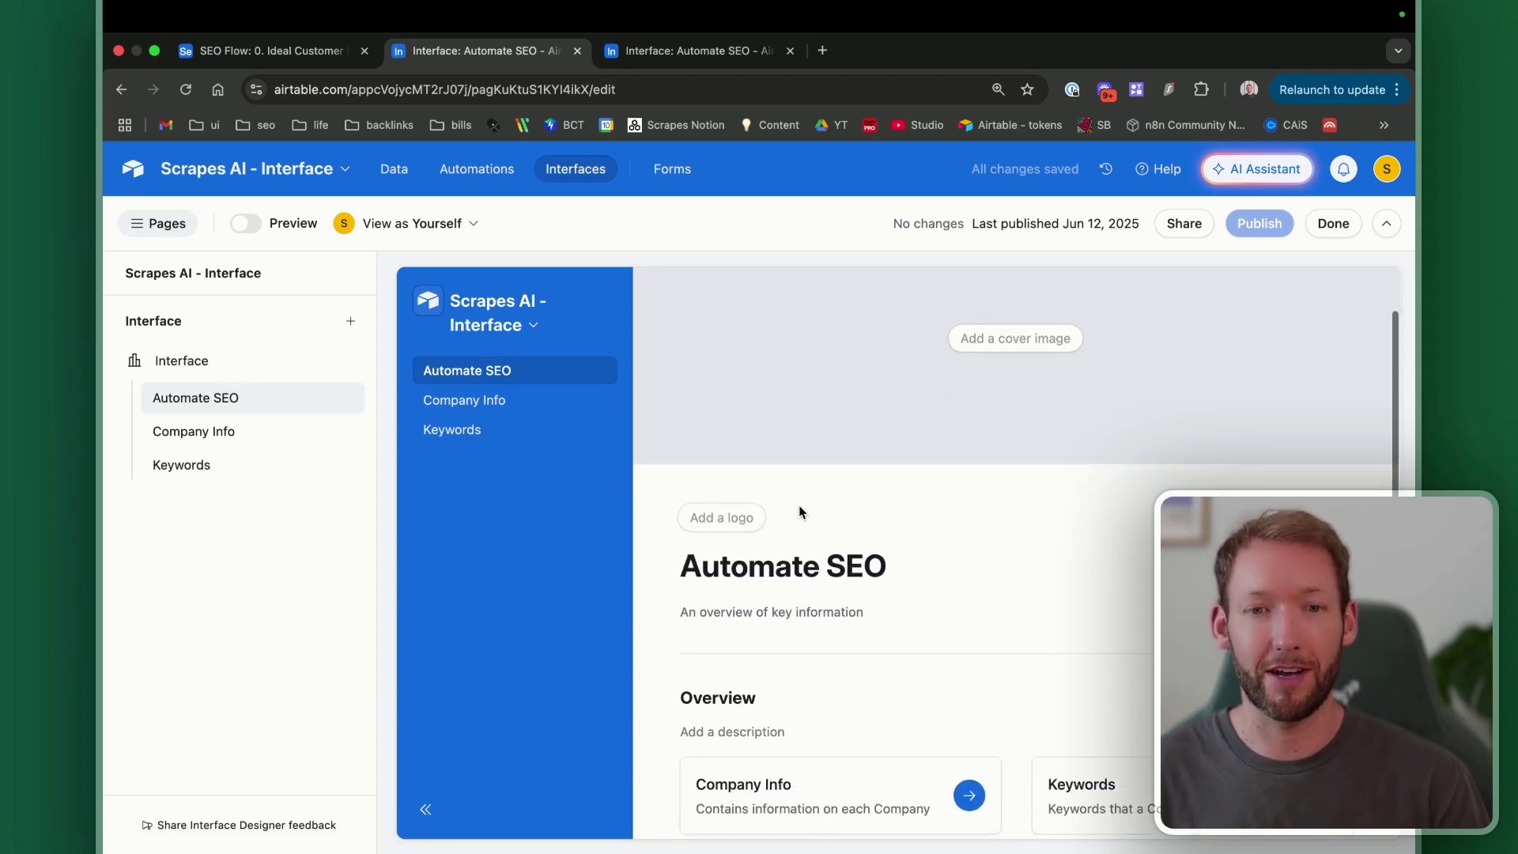
Step: Start adding a new page to the interface and look through the list of available layouts
{"action": "left_click", "coordinate": [349, 325]}
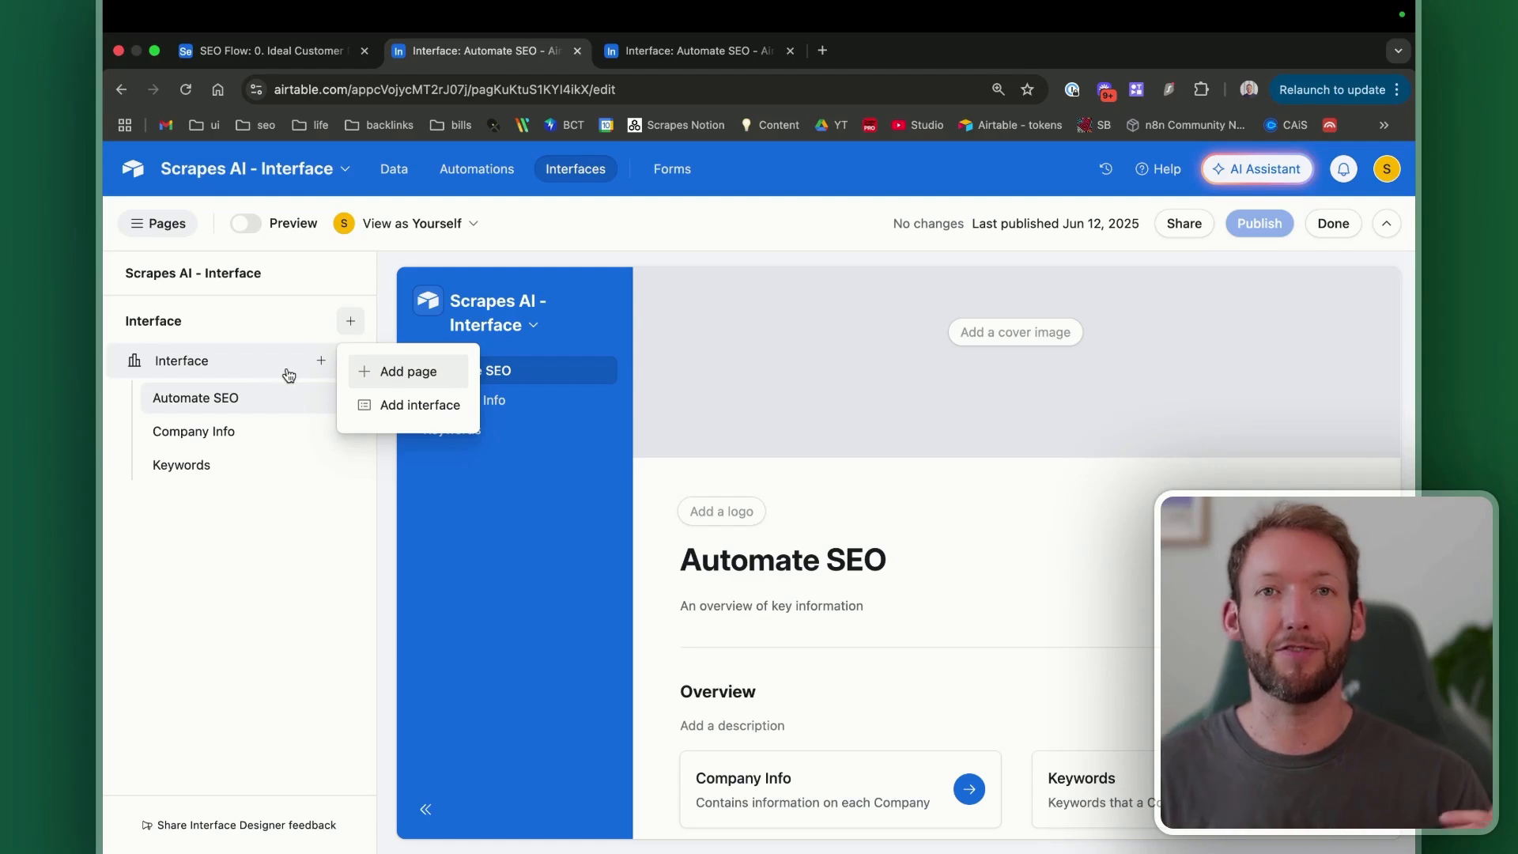
{"action": "left_click", "coordinate": [428, 386]}
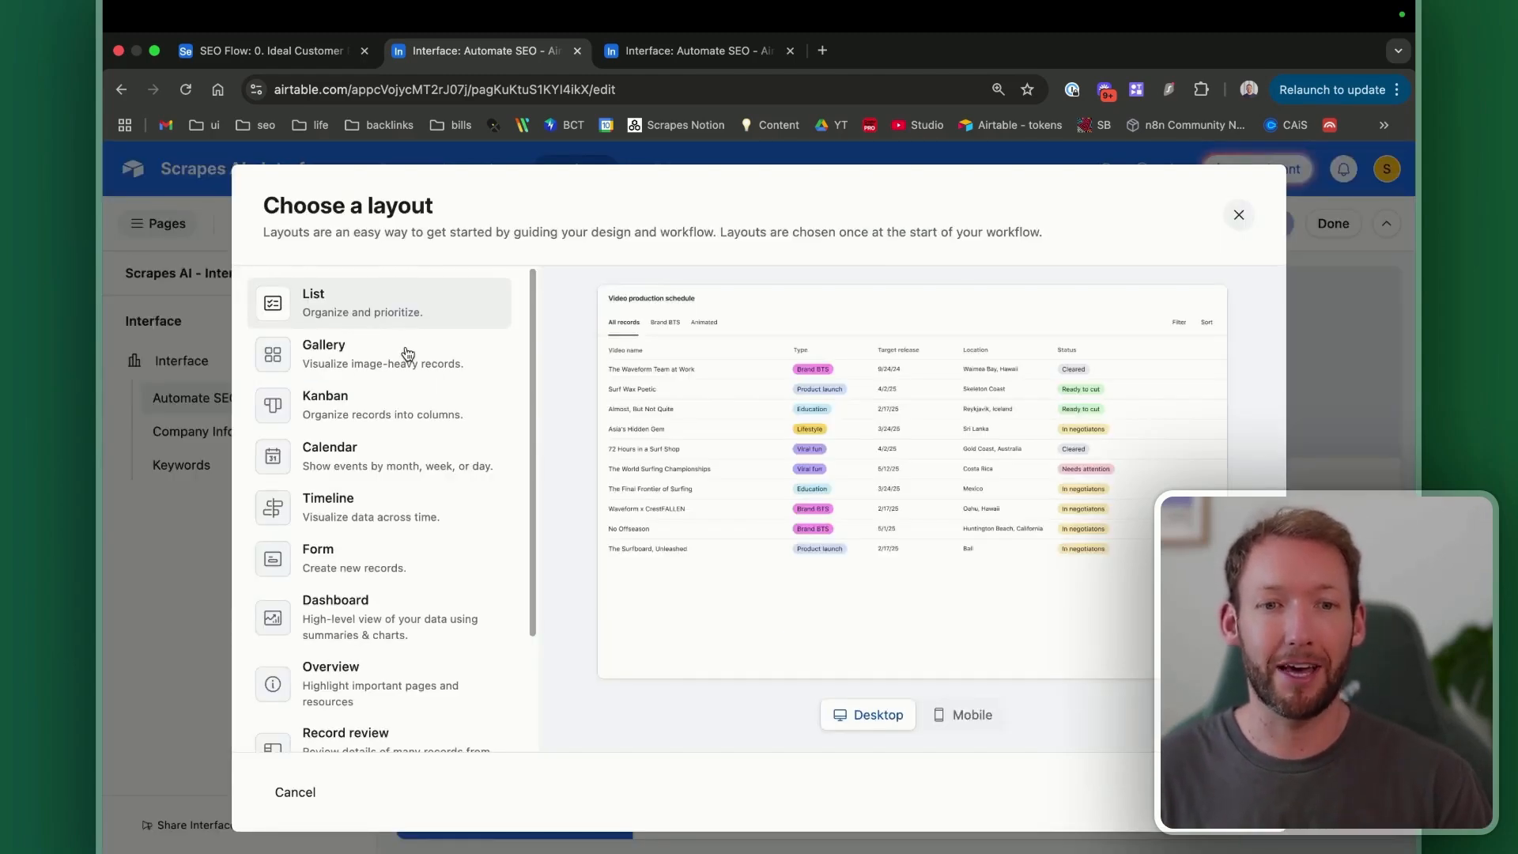
{"action": "scroll", "coordinate": [379, 490], "scroll_direction": "down", "scroll_amount": 3}
{"action": "scroll", "coordinate": [382, 490], "scroll_direction": "up", "scroll_amount": 3}
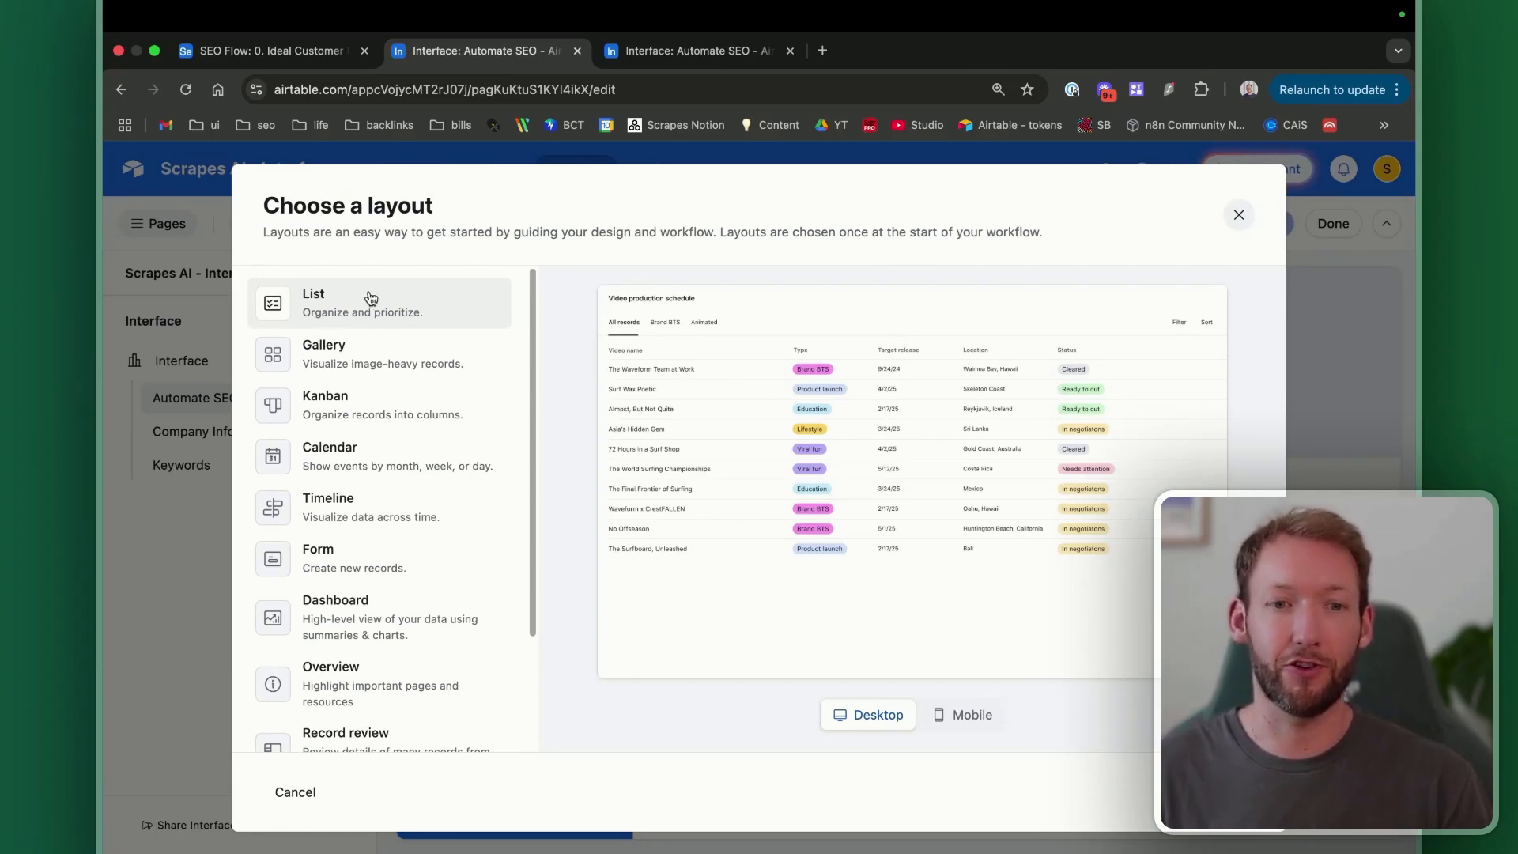
{"action": "scroll", "coordinate": [366, 305], "scroll_direction": "down", "scroll_amount": 2}
{"action": "scroll", "coordinate": [356, 308], "scroll_direction": "up", "scroll_amount": 2}
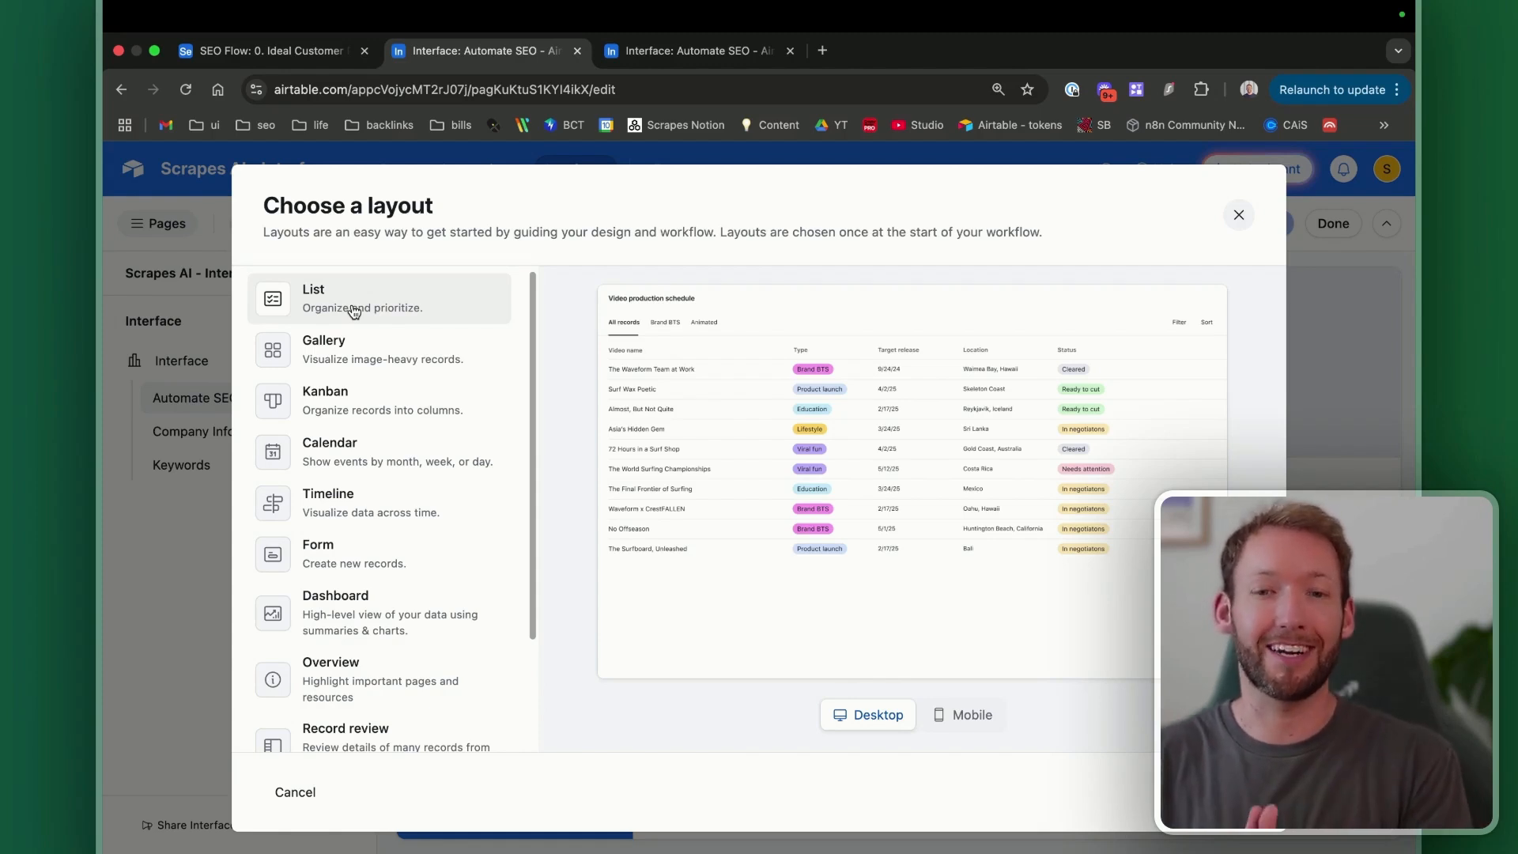
{"action": "scroll", "coordinate": [353, 310], "scroll_direction": "down", "scroll_amount": 1}
Step: Preview the Gallery, Kanban, Calendar, Timeline, Form, Dashboard, Overview and Record review layouts
{"action": "left_click", "coordinate": [346, 329]}
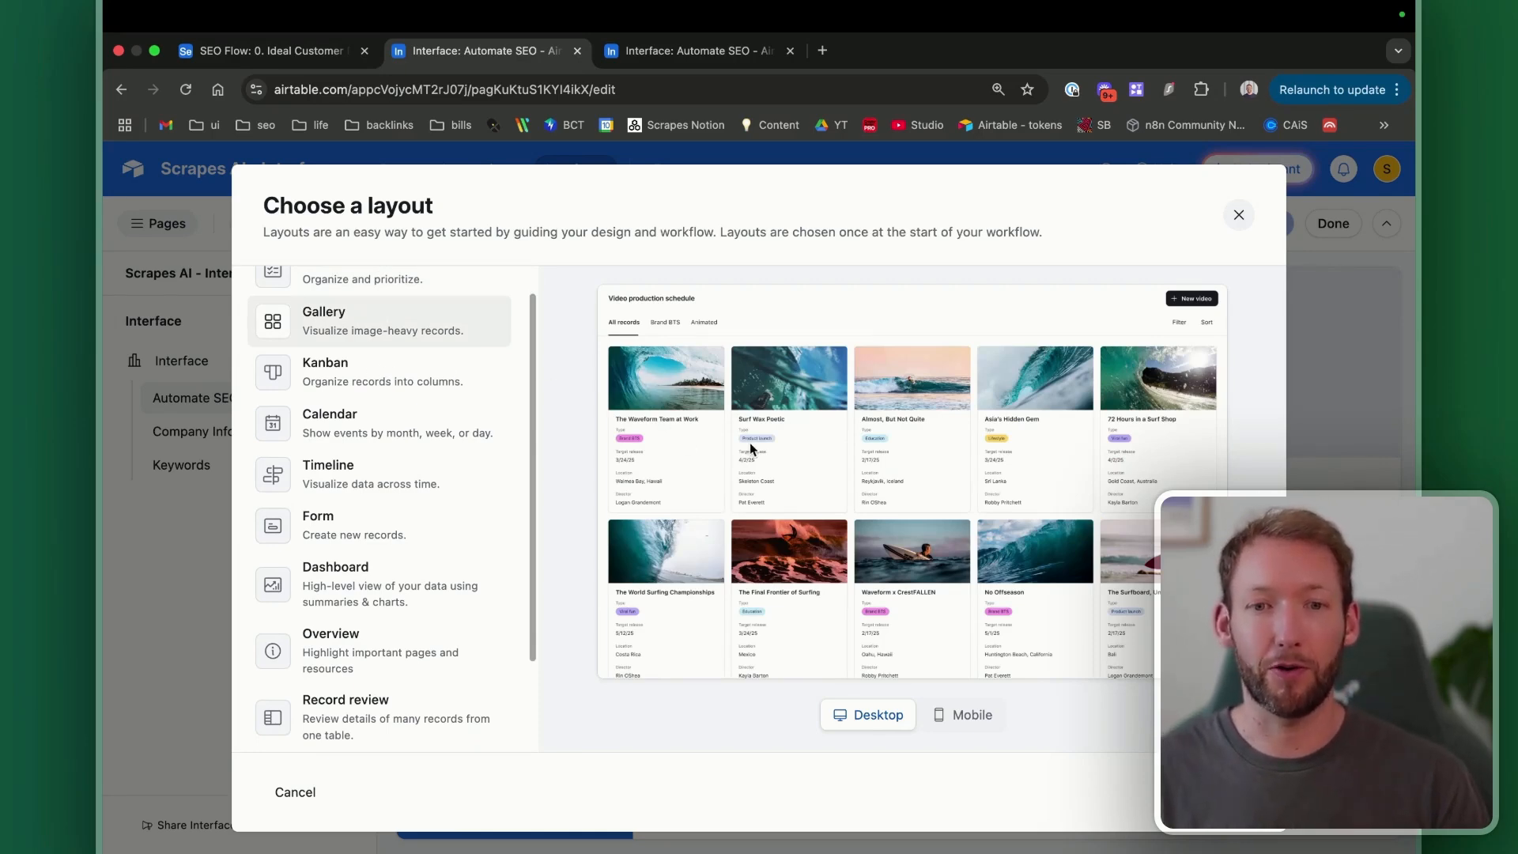
{"action": "left_click", "coordinate": [398, 384]}
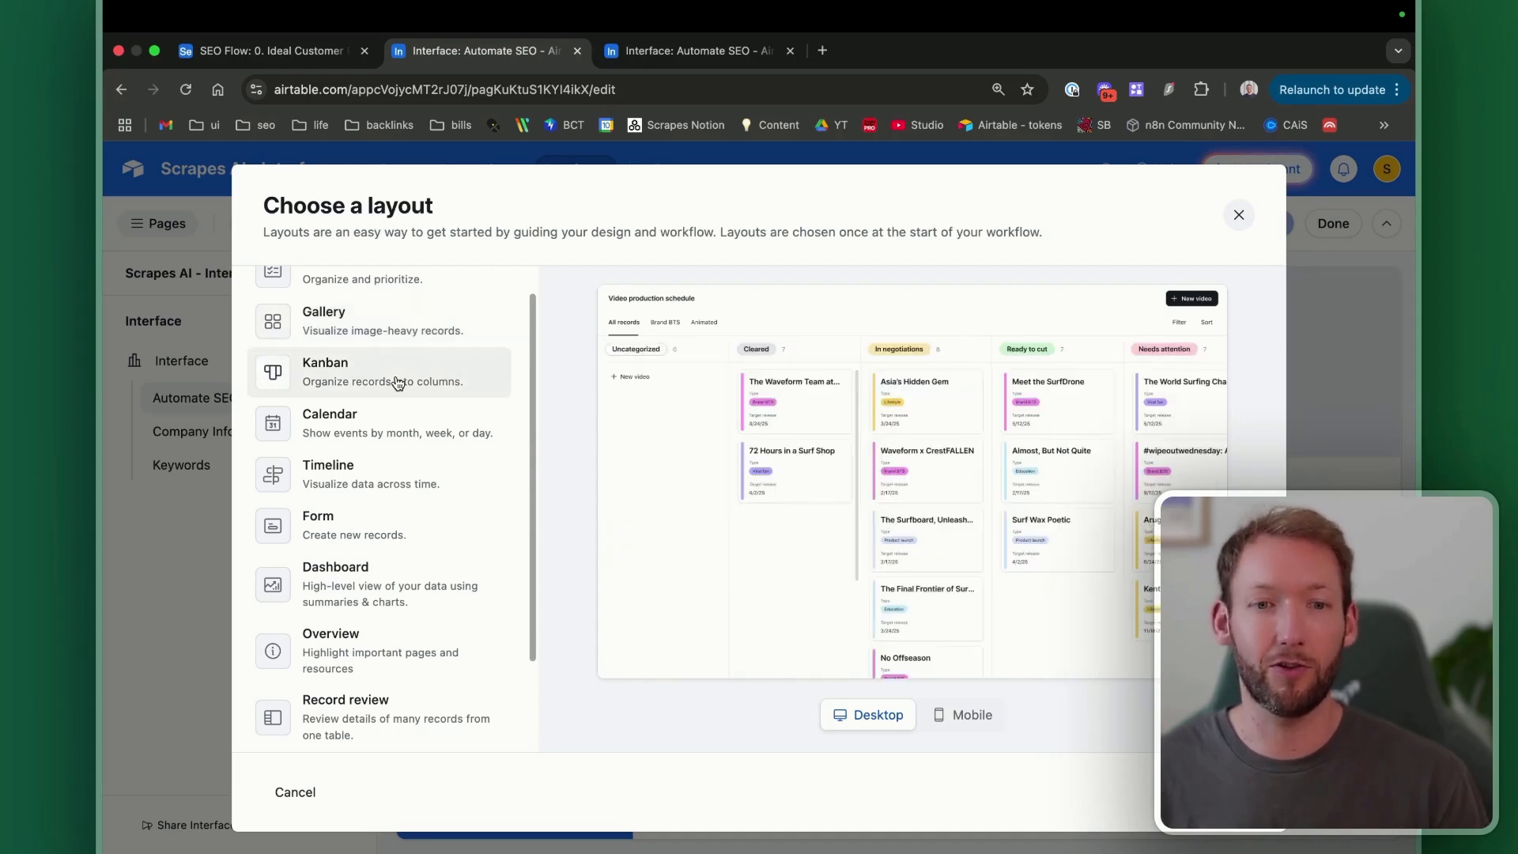
{"action": "left_click", "coordinate": [344, 428]}
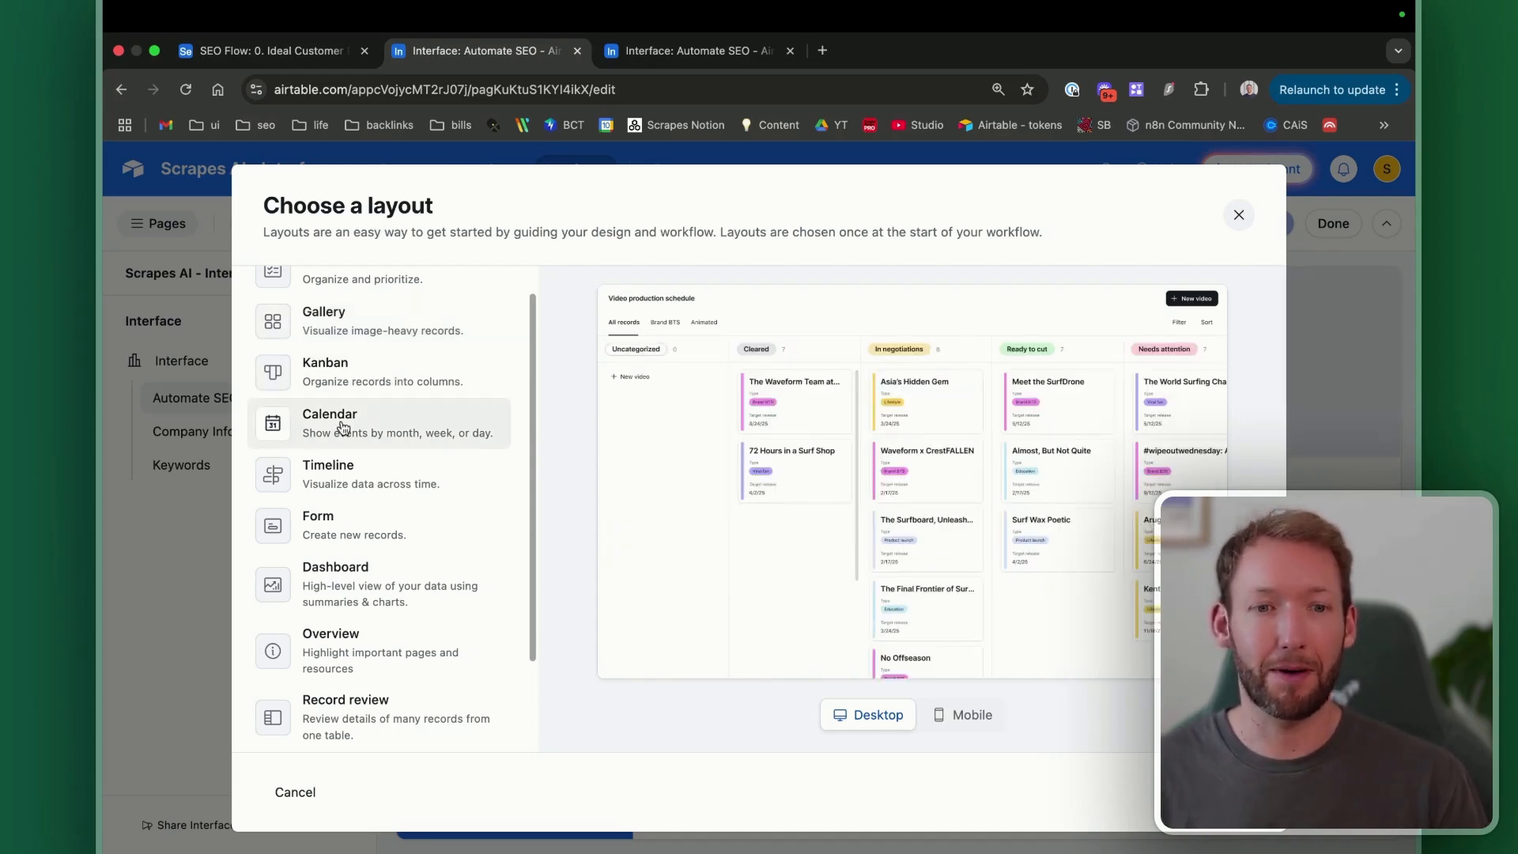
{"action": "left_click", "coordinate": [343, 486]}
{"action": "scroll", "coordinate": [370, 586], "scroll_direction": "down", "scroll_amount": 1}
{"action": "left_click", "coordinate": [364, 458]}
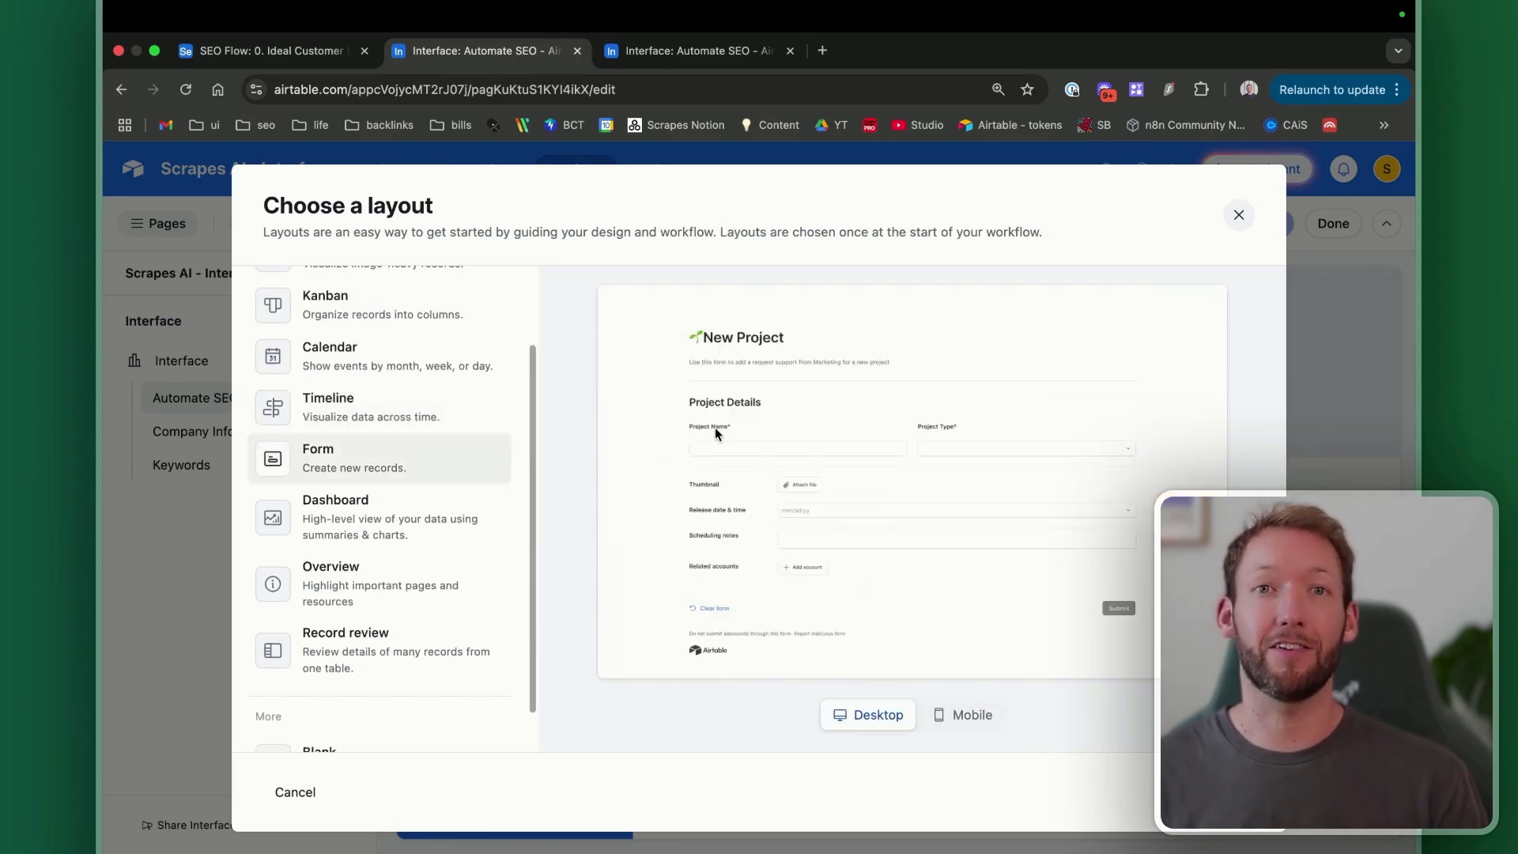
{"action": "left_click", "coordinate": [366, 503]}
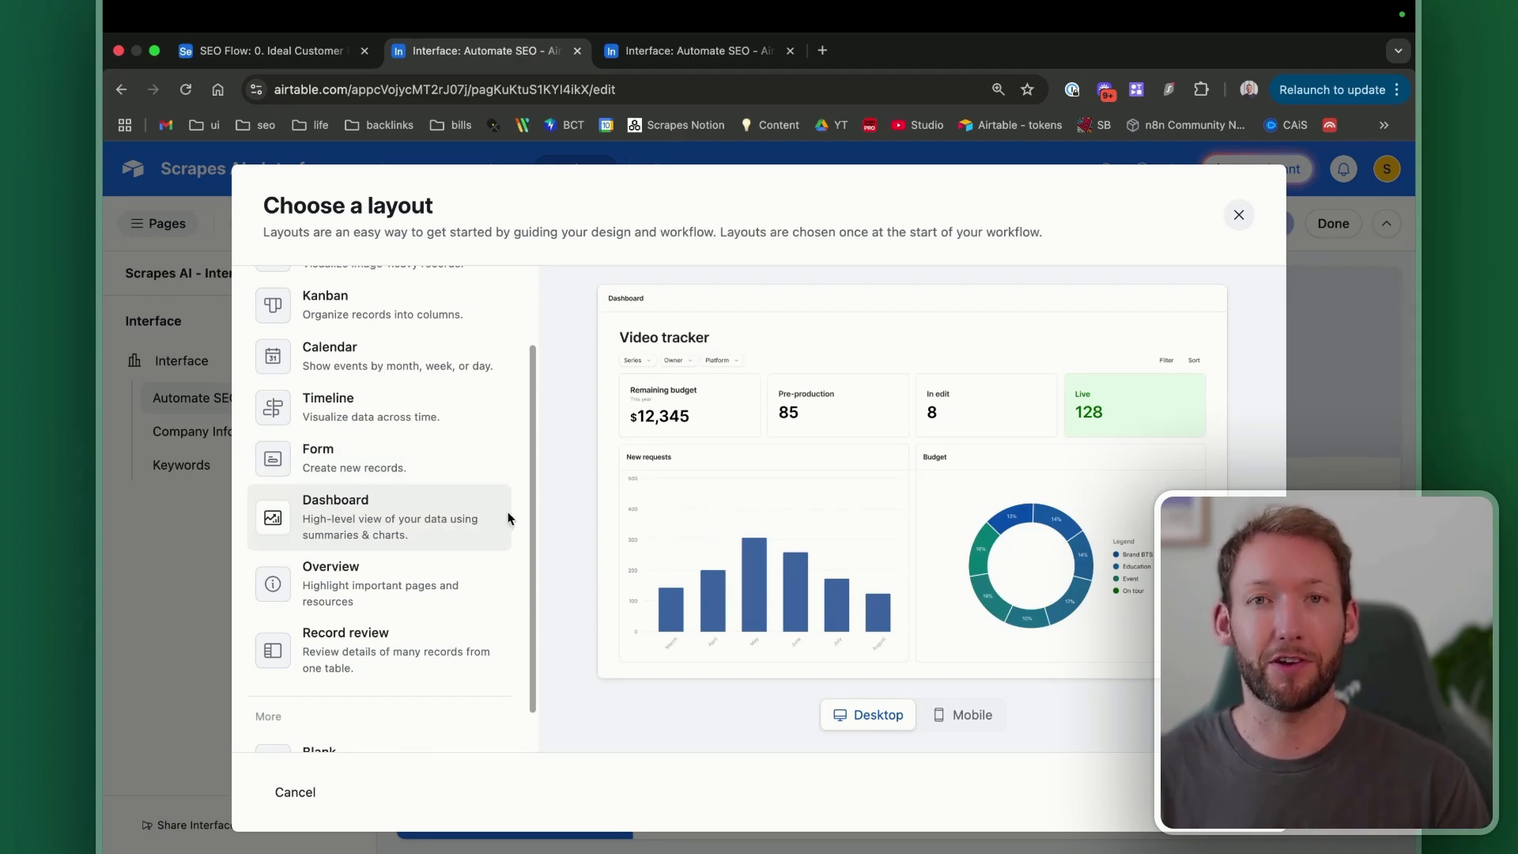
{"action": "scroll", "coordinate": [385, 520], "scroll_direction": "down", "scroll_amount": 1}
{"action": "left_click", "coordinate": [367, 553]}
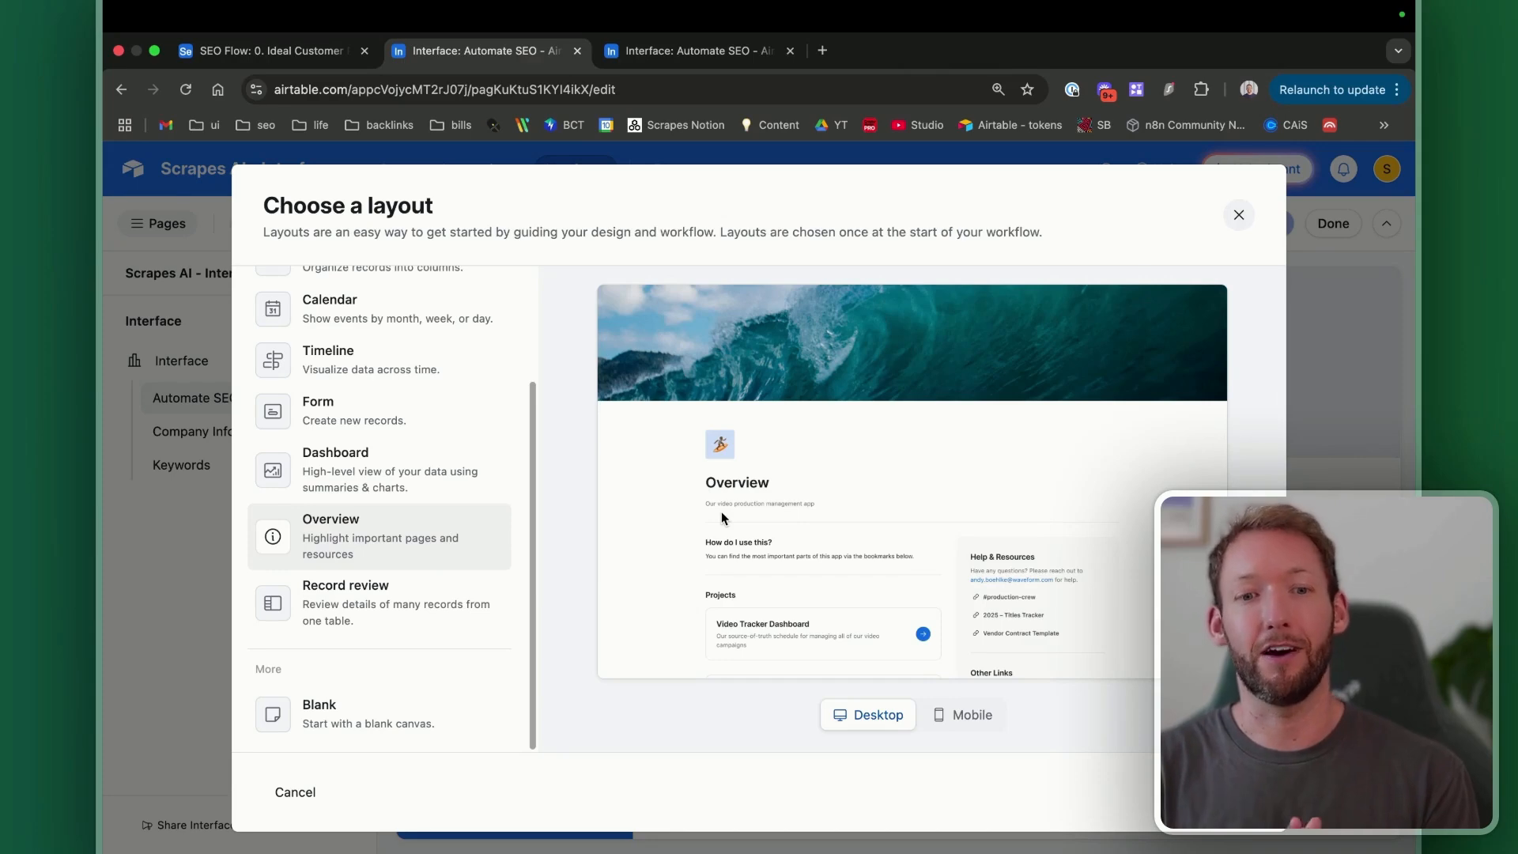
{"action": "left_click", "coordinate": [345, 589]}
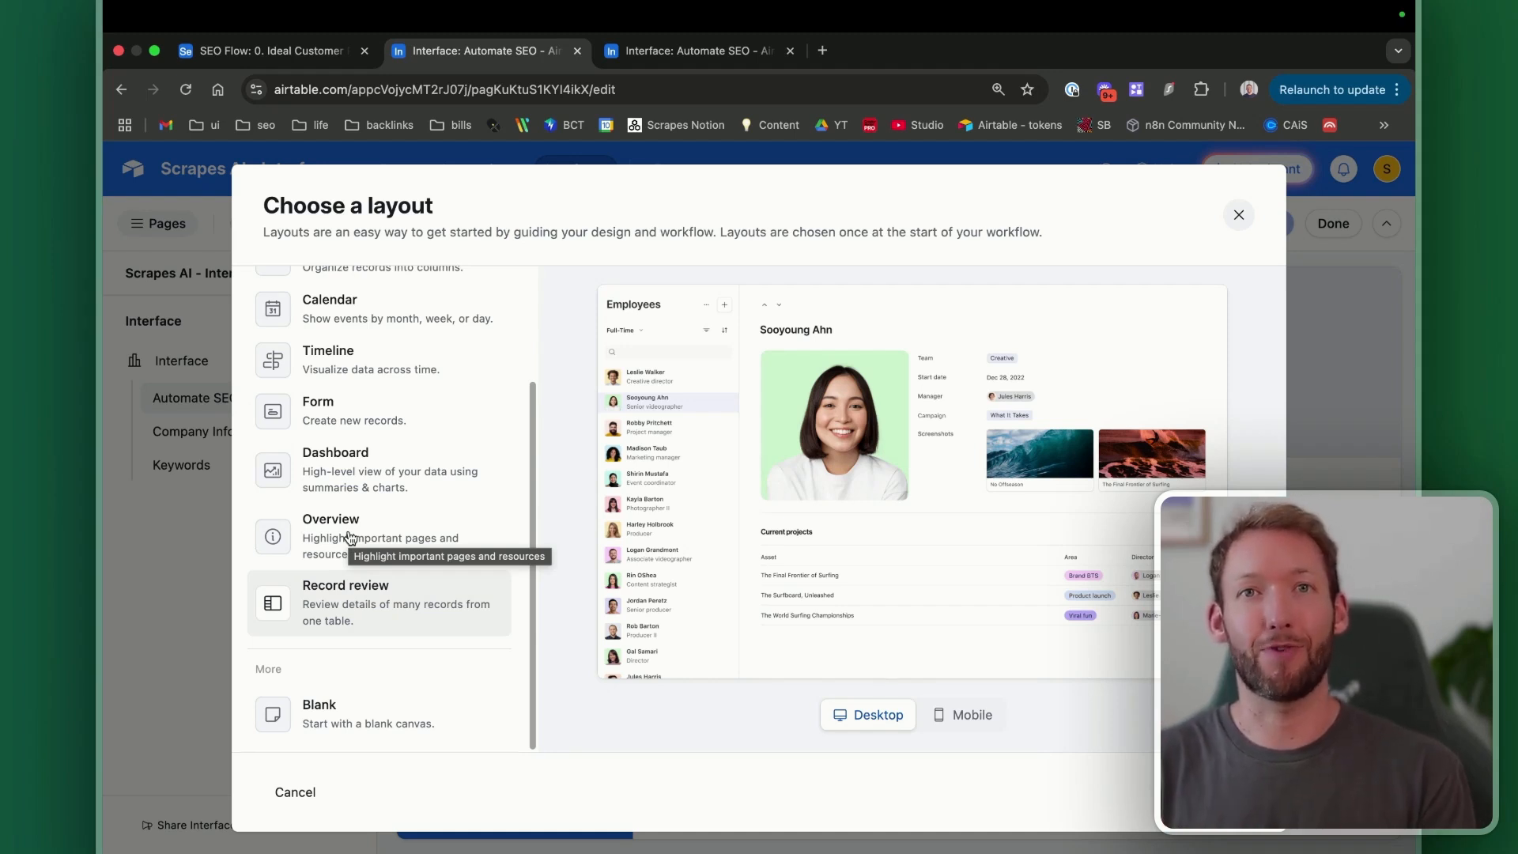
Step: Create the new page with the Overview layout and look over its default sections
{"action": "left_click", "coordinate": [412, 547]}
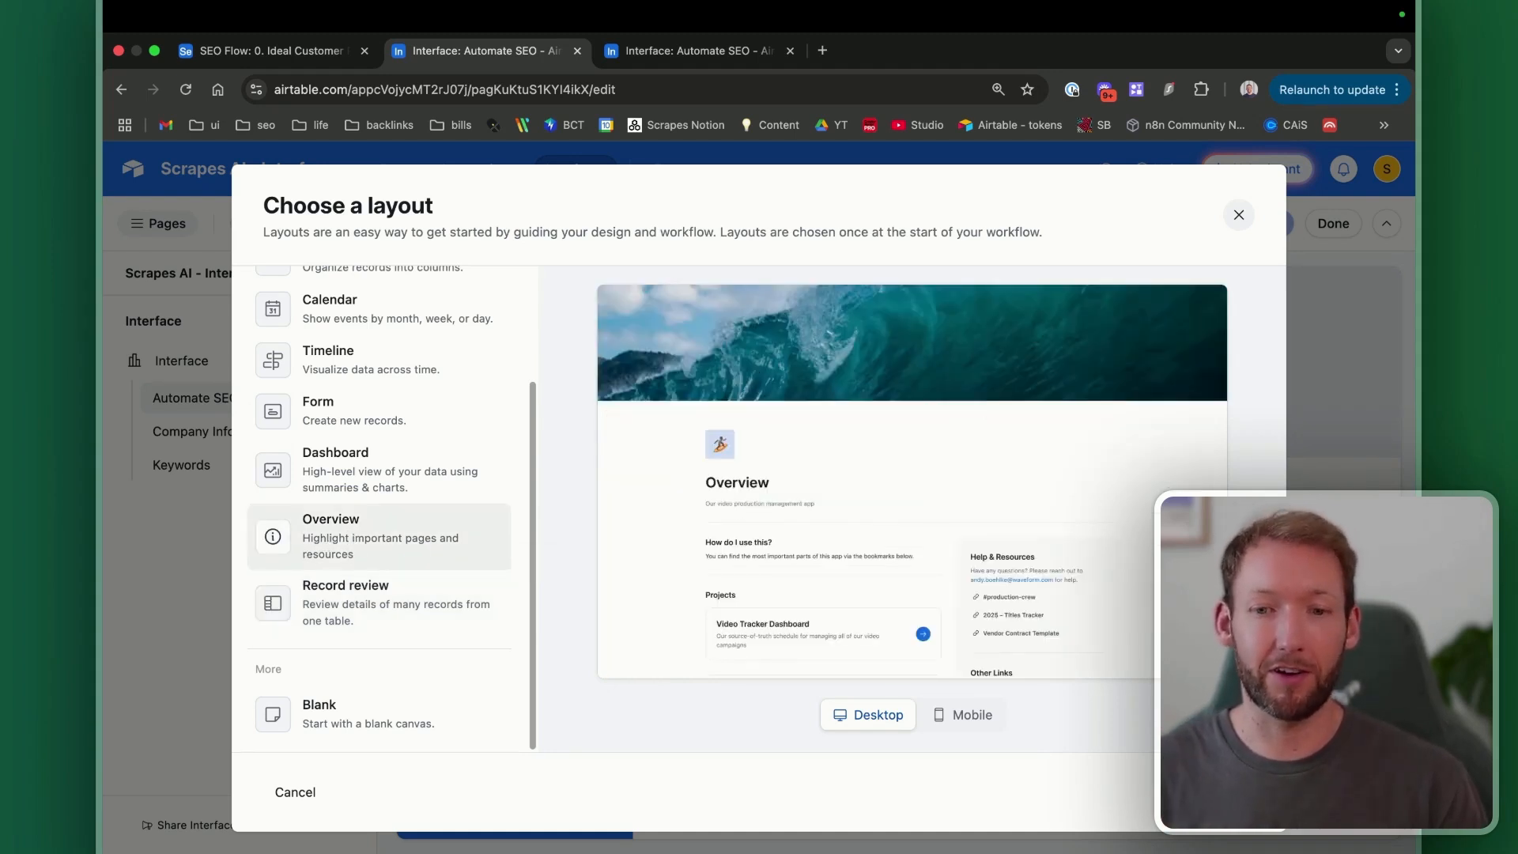
{"action": "left_click", "coordinate": [1224, 792]}
{"action": "scroll", "coordinate": [941, 680], "scroll_direction": "down", "scroll_amount": 3}
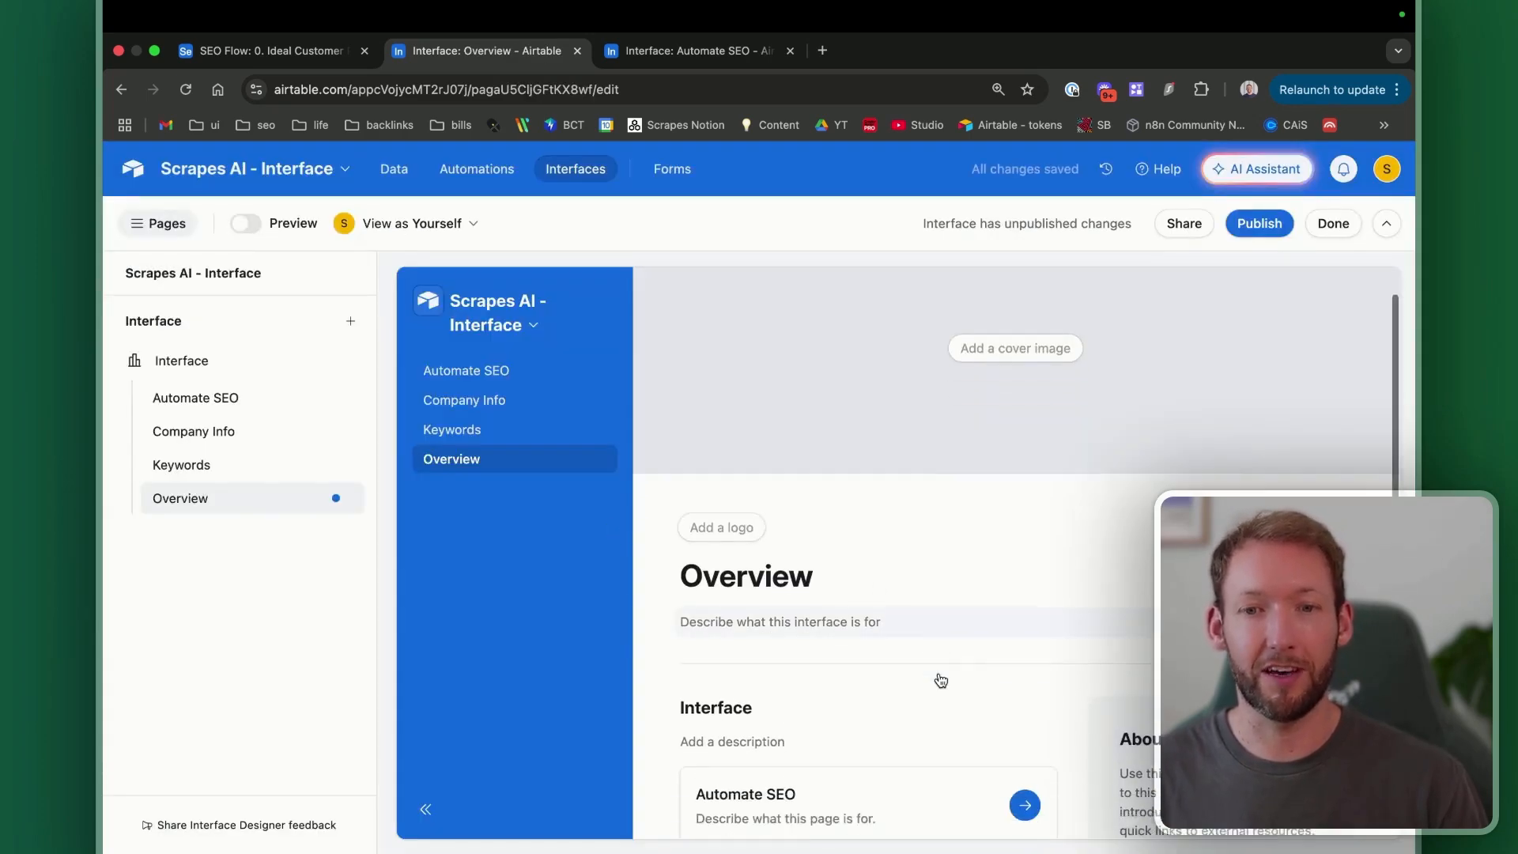
{"action": "scroll", "coordinate": [940, 681], "scroll_direction": "down", "scroll_amount": 2}
{"action": "scroll", "coordinate": [941, 680], "scroll_direction": "up", "scroll_amount": 1}
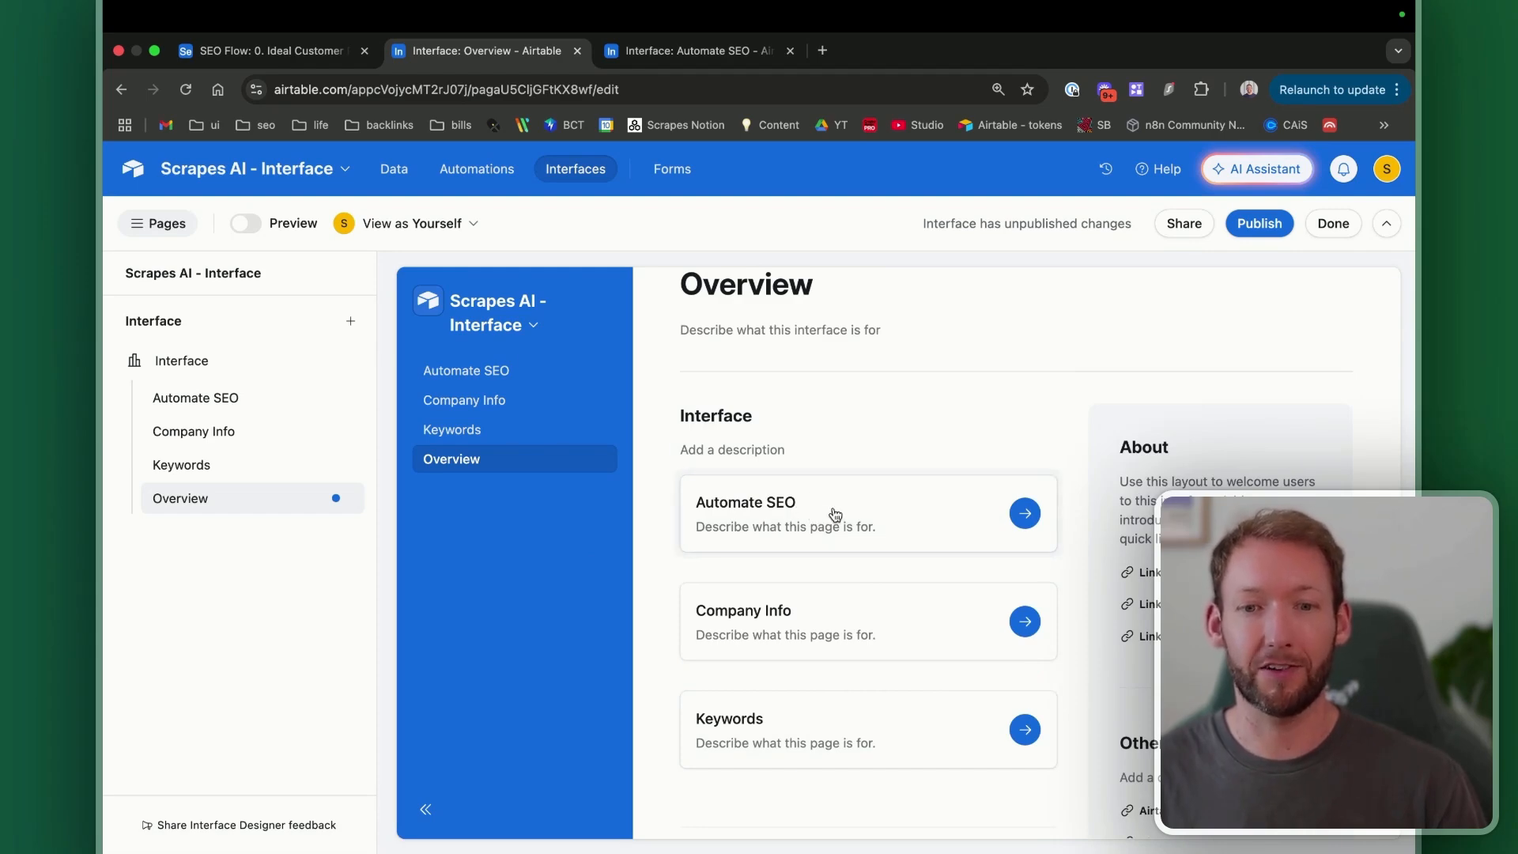
Step: Follow the Overview page's link to the Automate SEO page, return to Overview and view its page links
{"action": "left_click", "coordinate": [1028, 516]}
{"action": "left_click", "coordinate": [729, 514]}
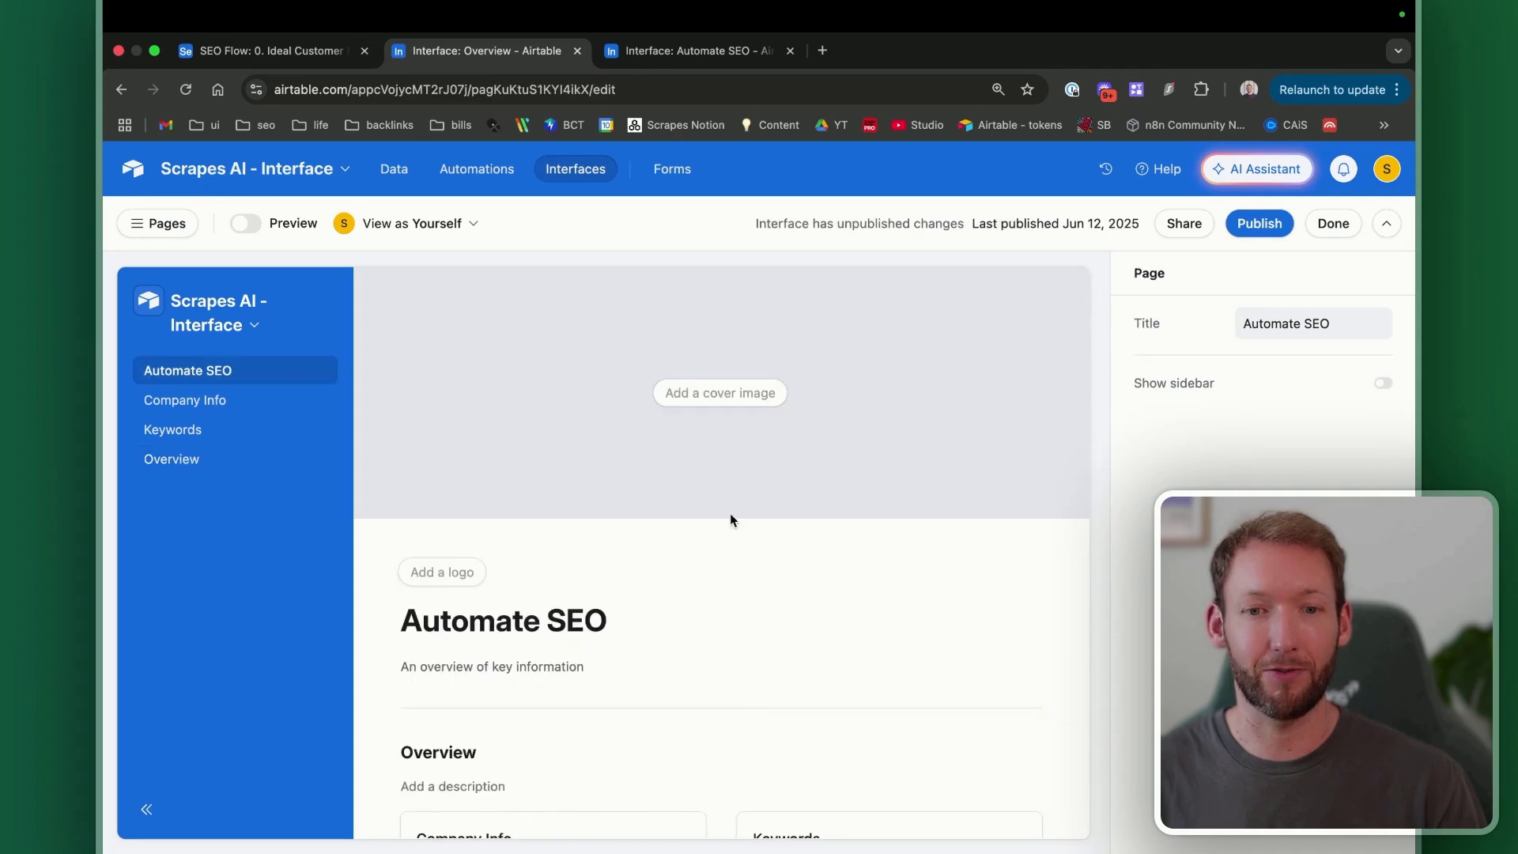
{"action": "left_click", "coordinate": [158, 224]}
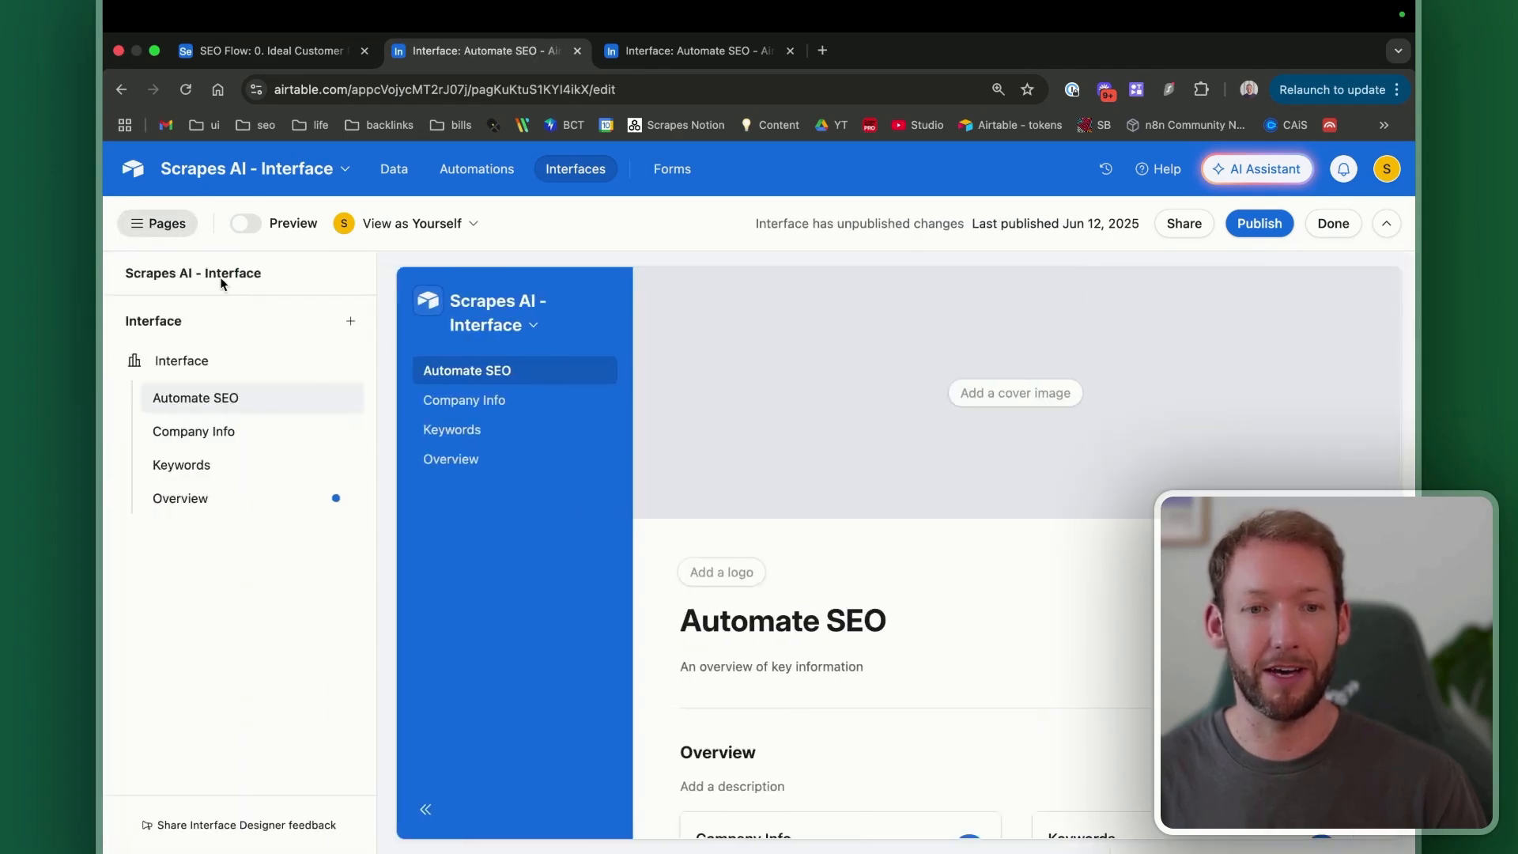
{"action": "left_click", "coordinate": [452, 458]}
{"action": "scroll", "coordinate": [833, 701], "scroll_direction": "down", "scroll_amount": 5}
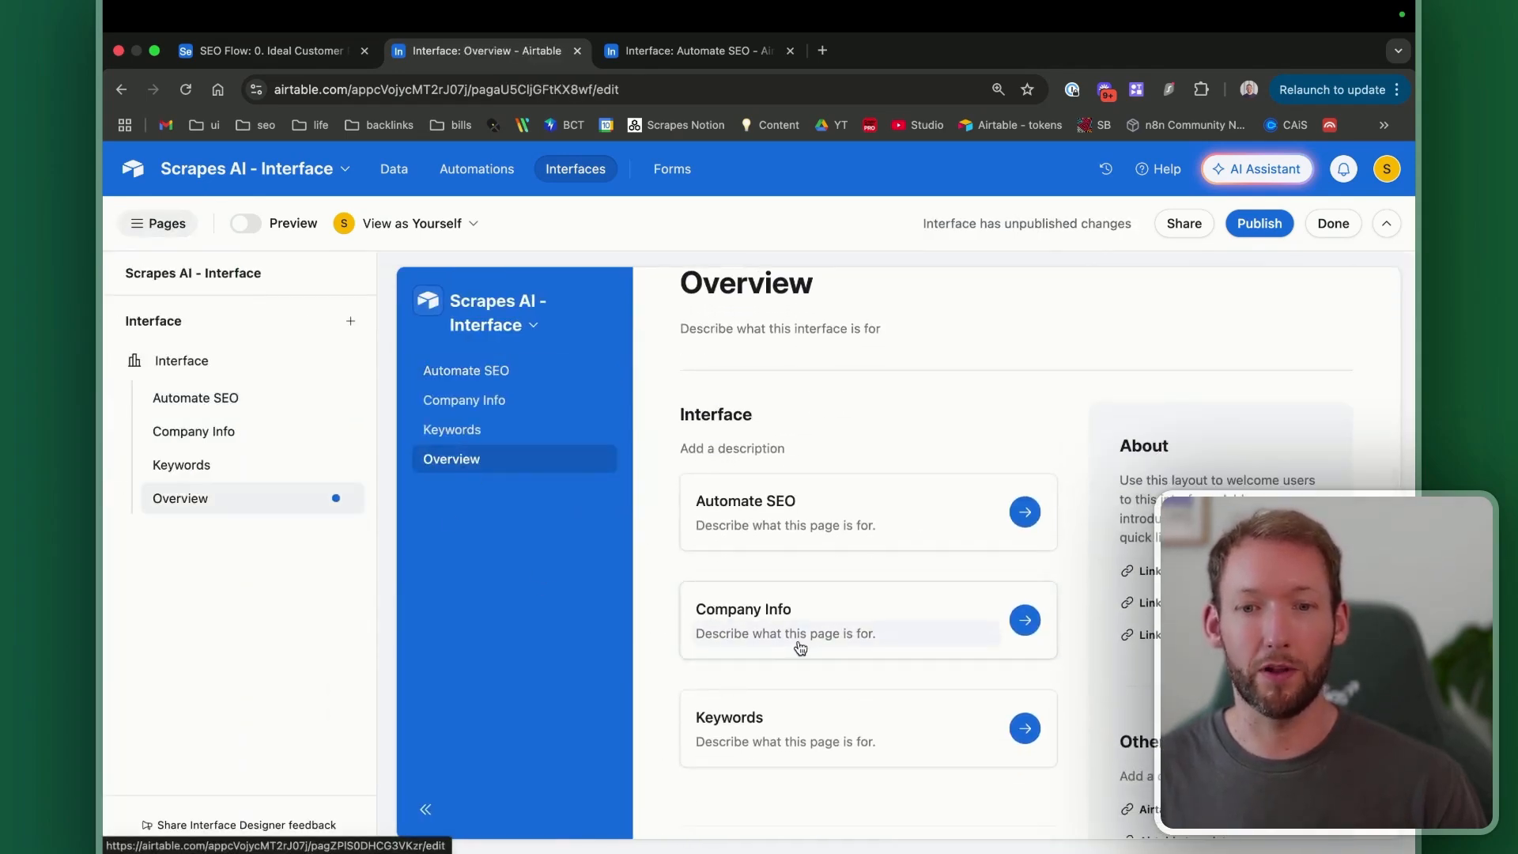
Step: Describe the Automate SEO link as "This is for an overview" and the Company Info link as "Individual Company Rows"
{"action": "left_click", "coordinate": [781, 526]}
{"action": "left_click", "coordinate": [613, 527]}
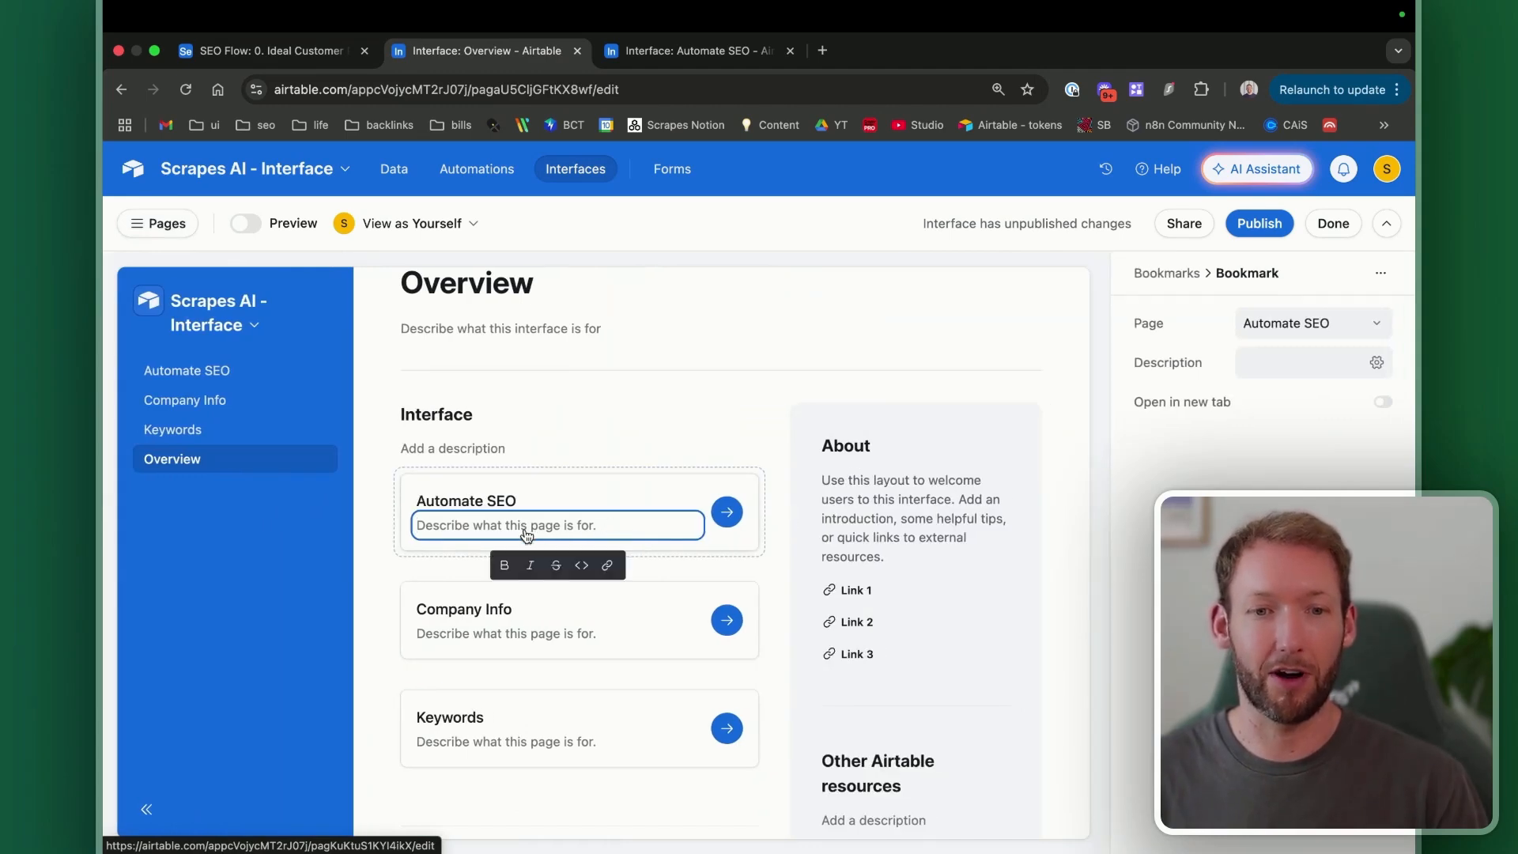
{"action": "type", "text": "This is for an overview"}
{"action": "type", "text": "Indivi"}
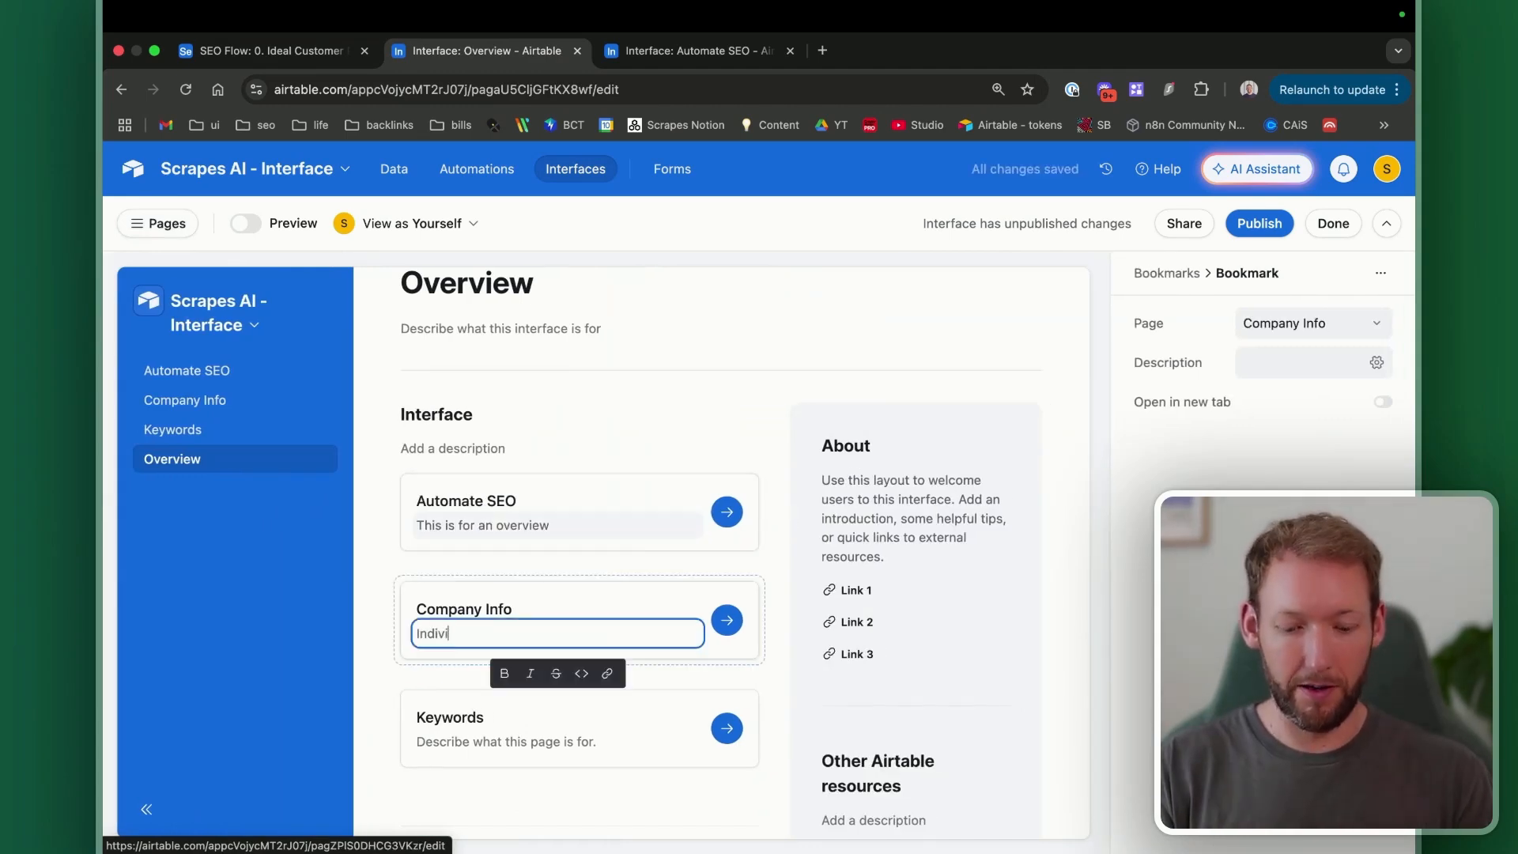
{"action": "type", "text": "dual Company Rows"}
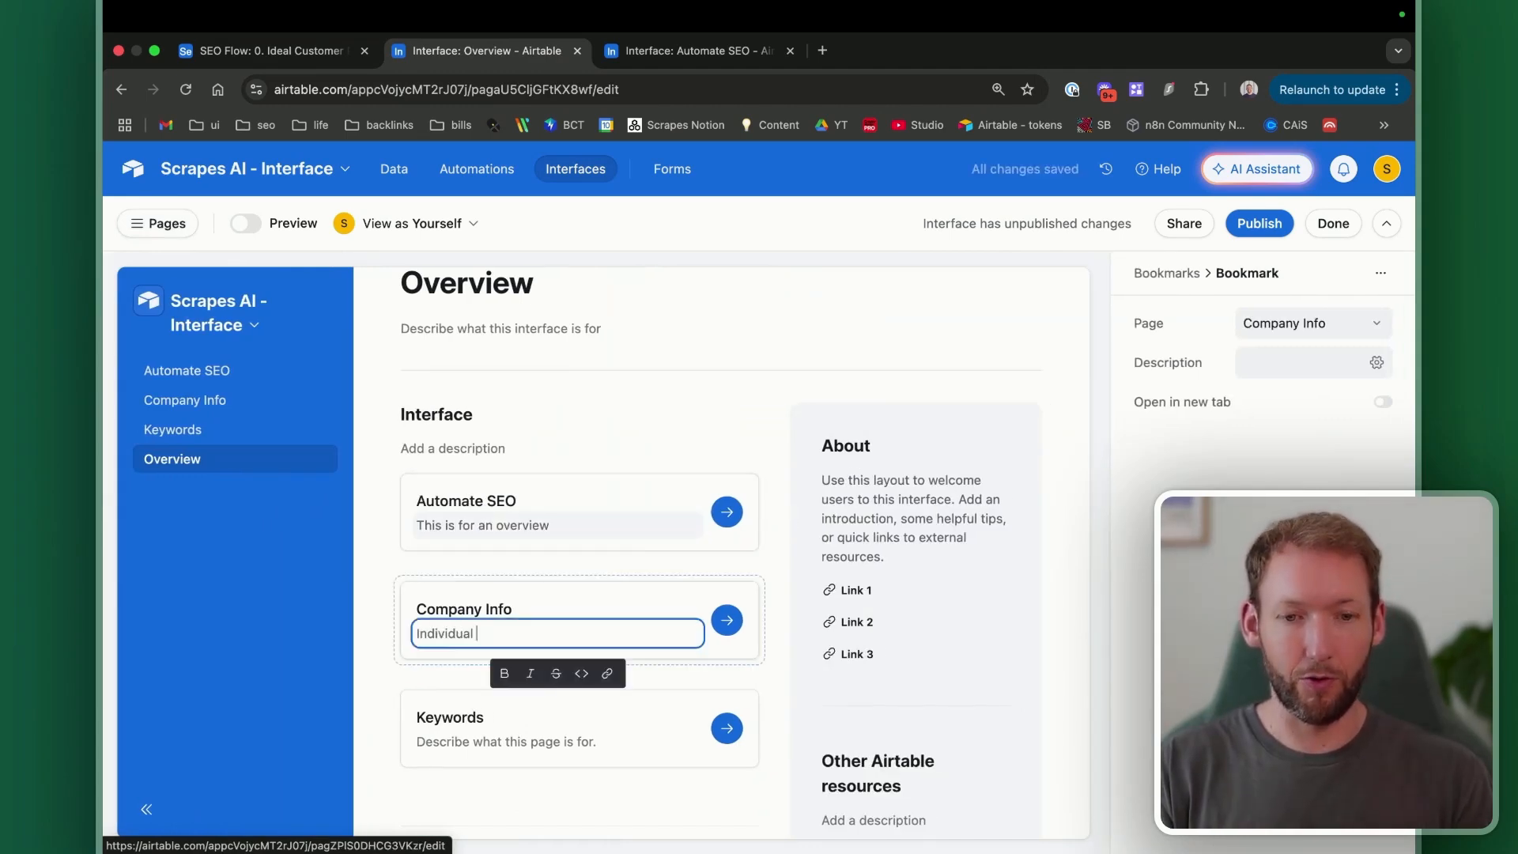
Step: Set the Keywords link's description on the Overview page to "Relevant keywords"
{"action": "left_click", "coordinate": [500, 743]}
{"action": "type", "text": "Rev"}
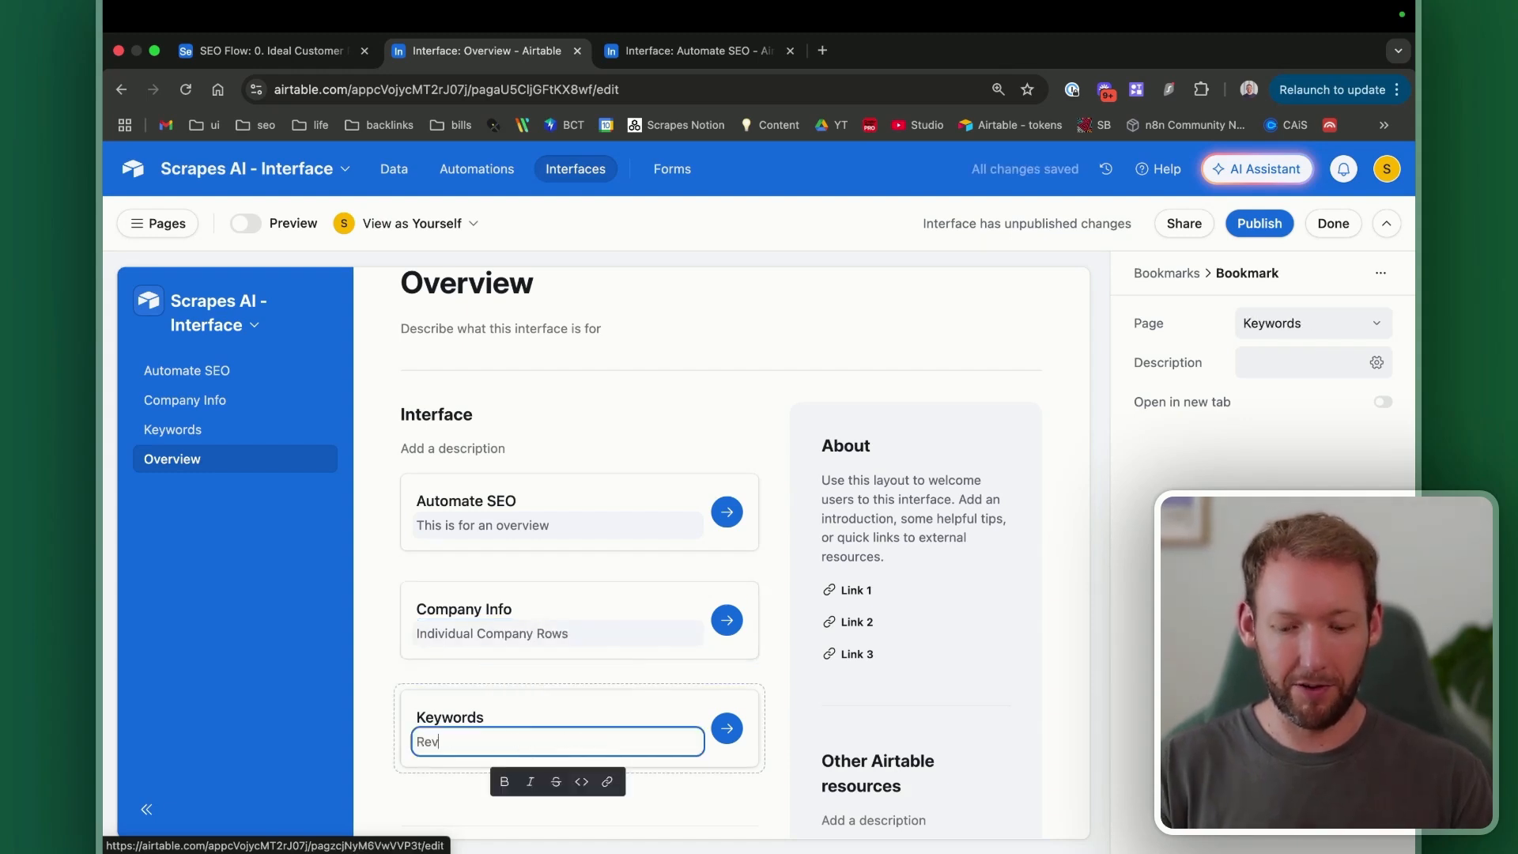
{"action": "type", "text": "eve"}
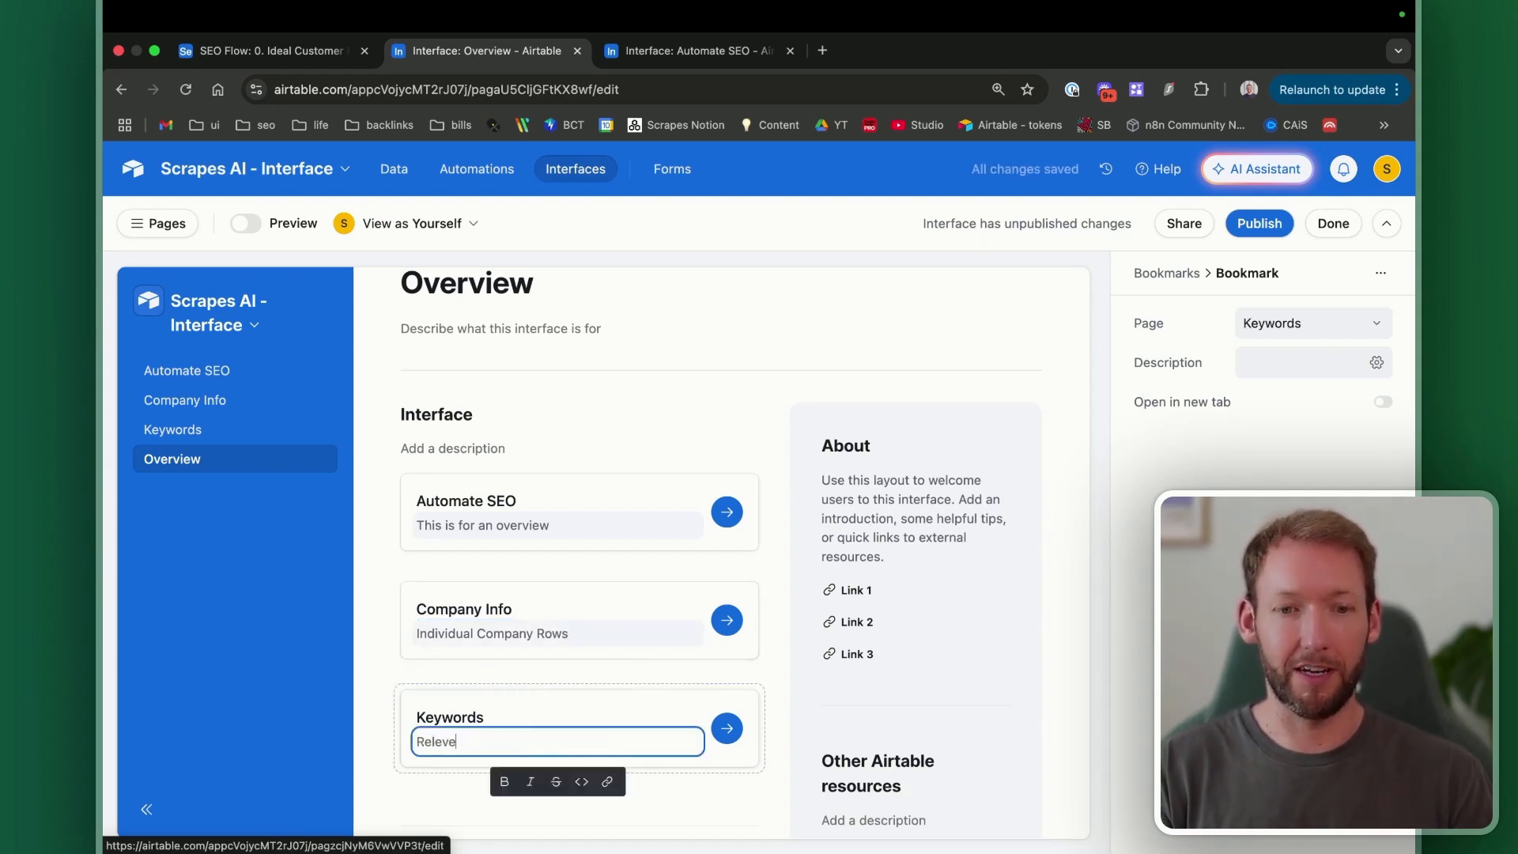
{"action": "key", "text": "BackSpace"}
{"action": "type", "text": "ant keywords"}
{"action": "left_click", "coordinate": [620, 688]}
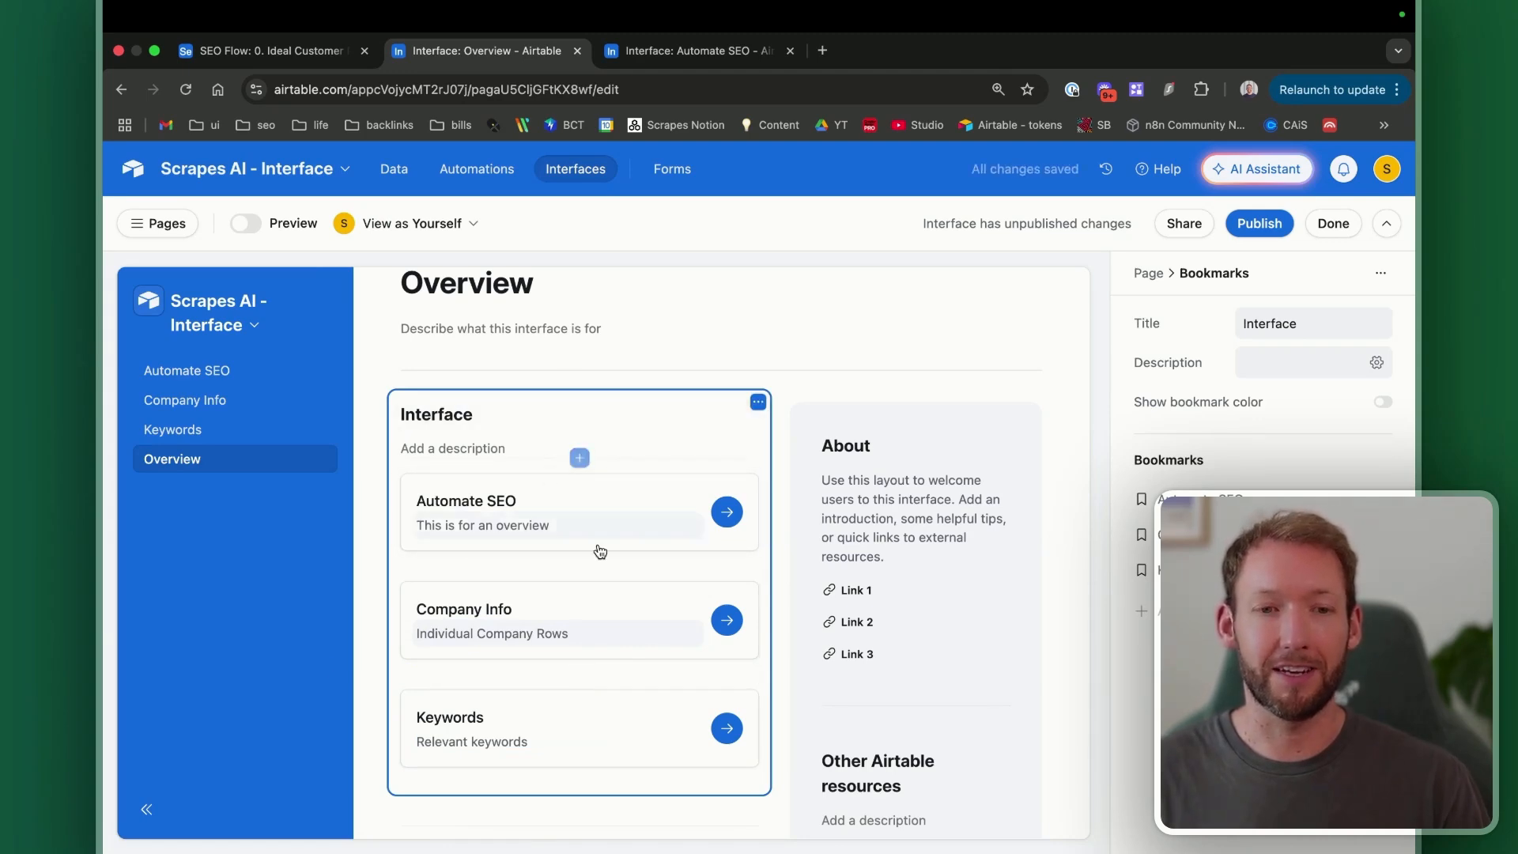
Step: Look over the Overview page's About and Other Airtable resources sections and hide the sidebar that holds them
{"action": "scroll", "coordinate": [609, 565], "scroll_direction": "up", "scroll_amount": 2}
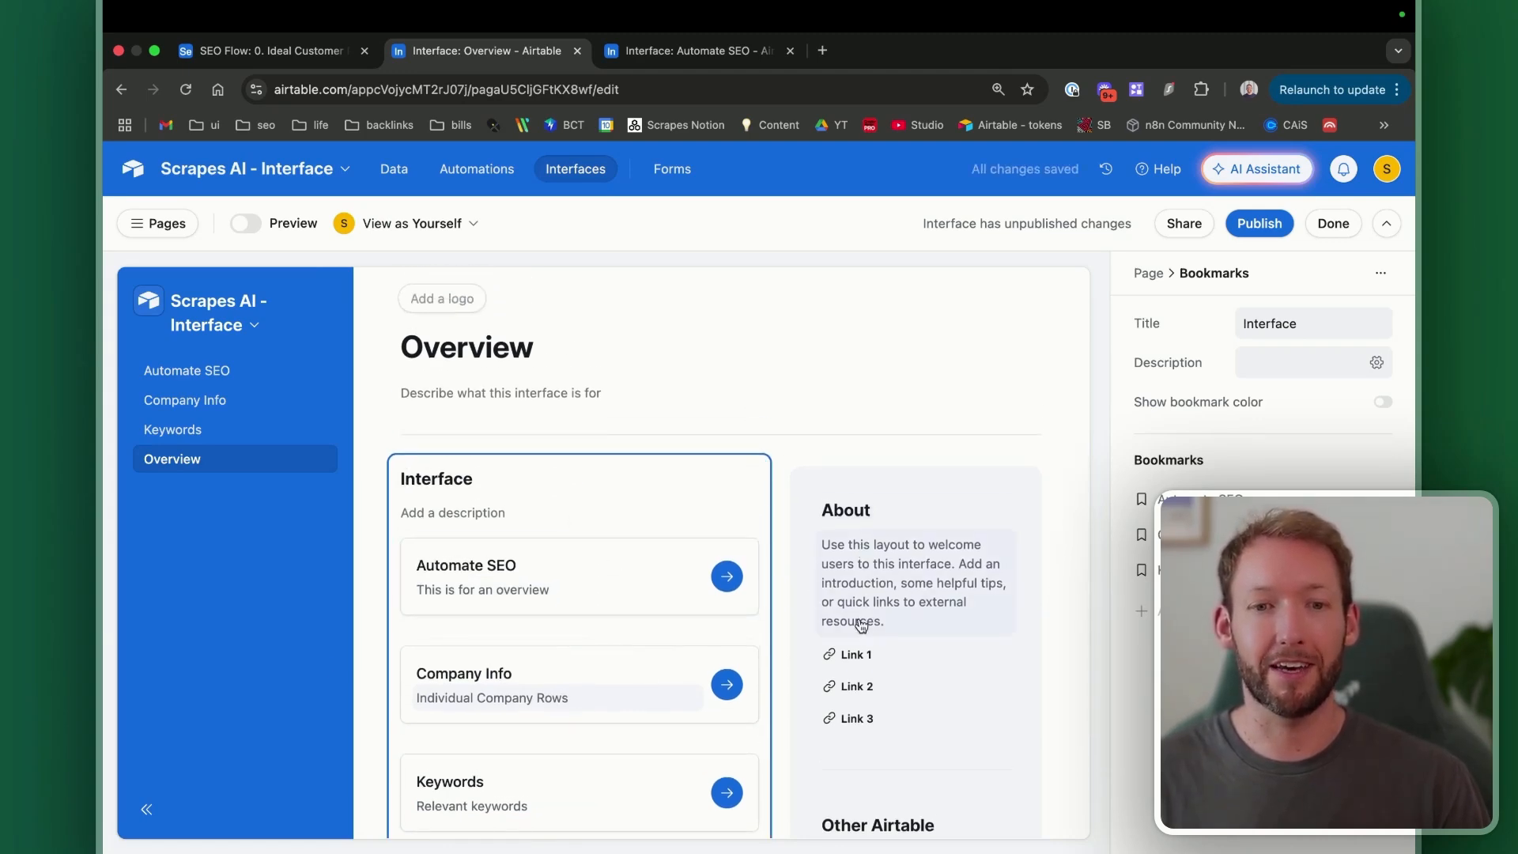
{"action": "scroll", "coordinate": [623, 566], "scroll_direction": "down", "scroll_amount": 2}
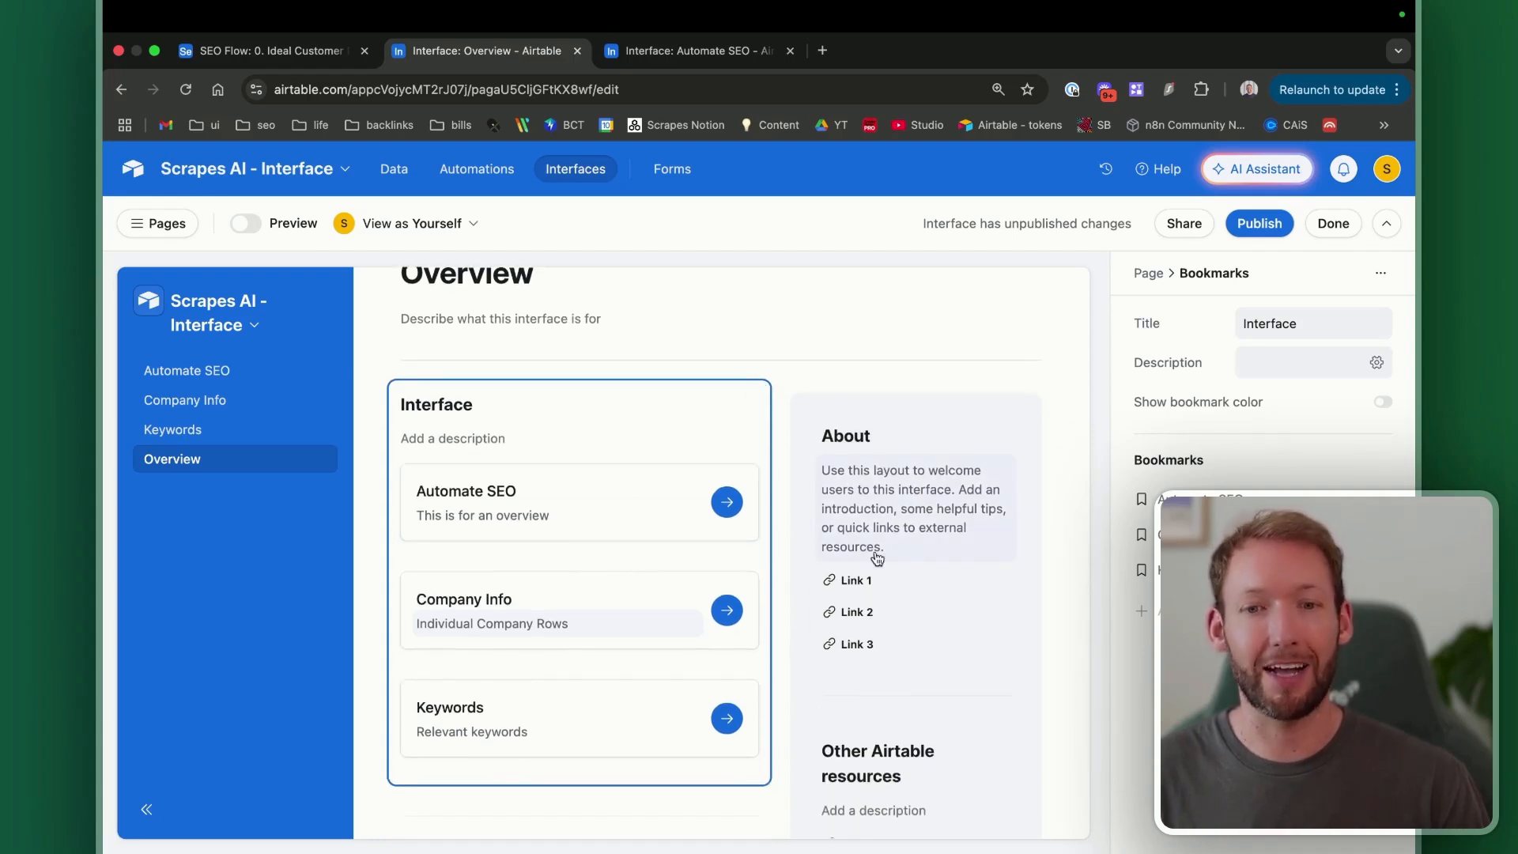
{"action": "scroll", "coordinate": [909, 692], "scroll_direction": "down", "scroll_amount": 3}
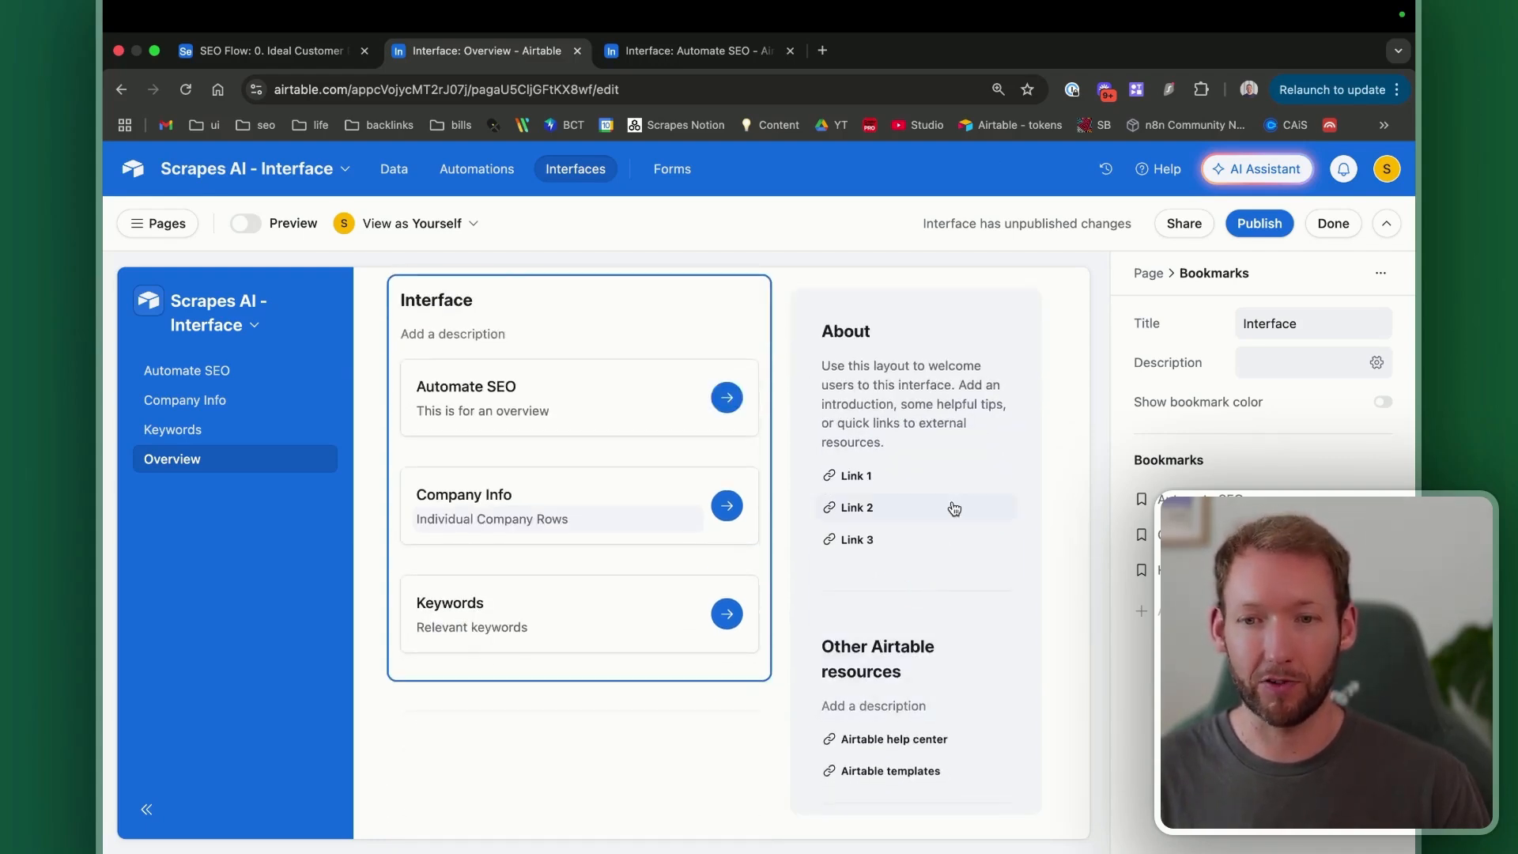
{"action": "scroll", "coordinate": [954, 509], "scroll_direction": "up", "scroll_amount": 7}
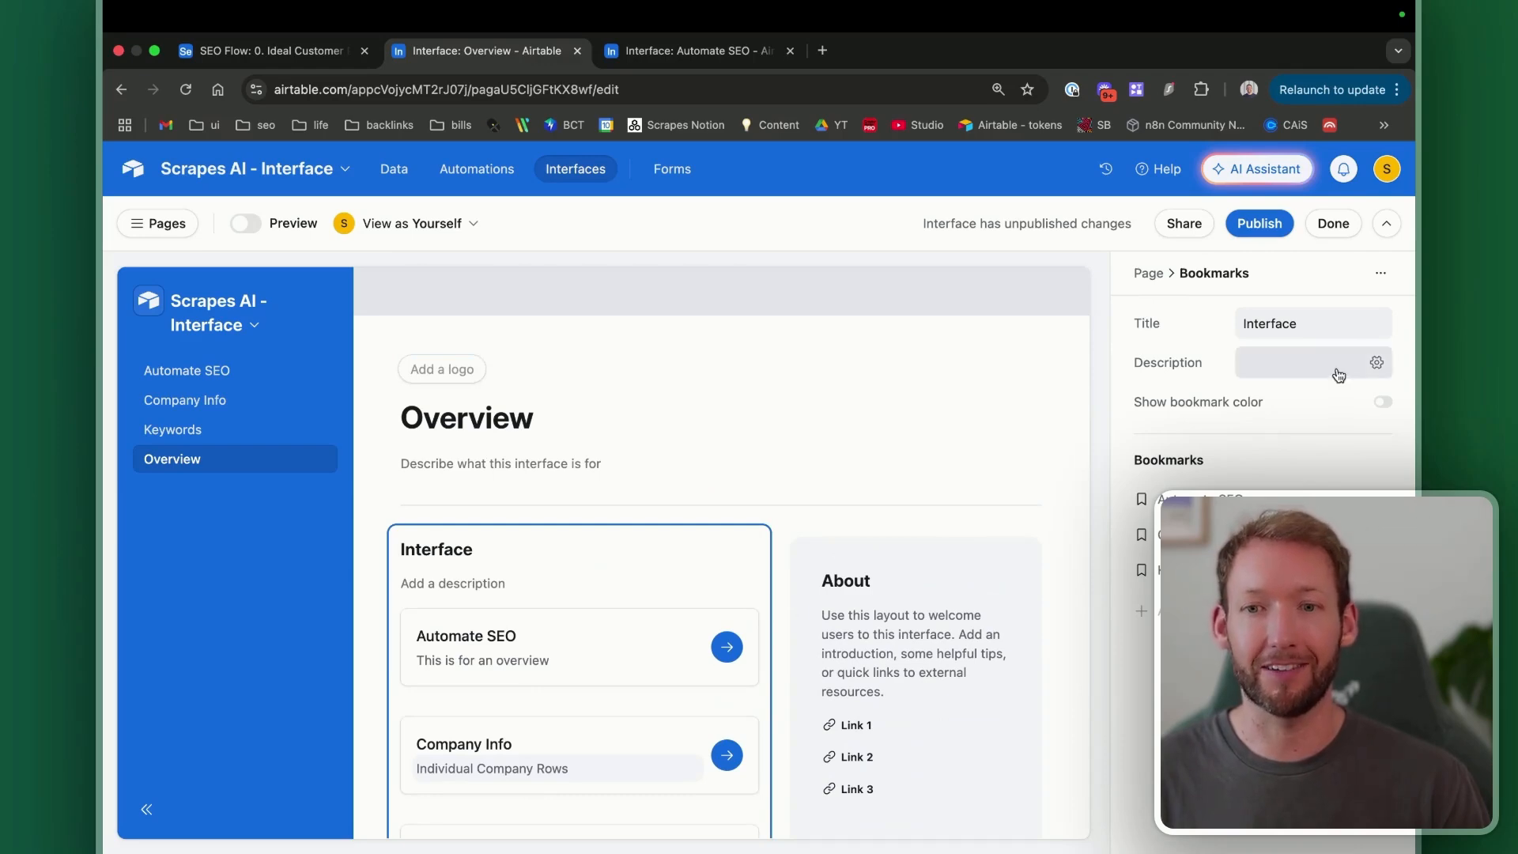
{"action": "left_click", "coordinate": [1010, 555]}
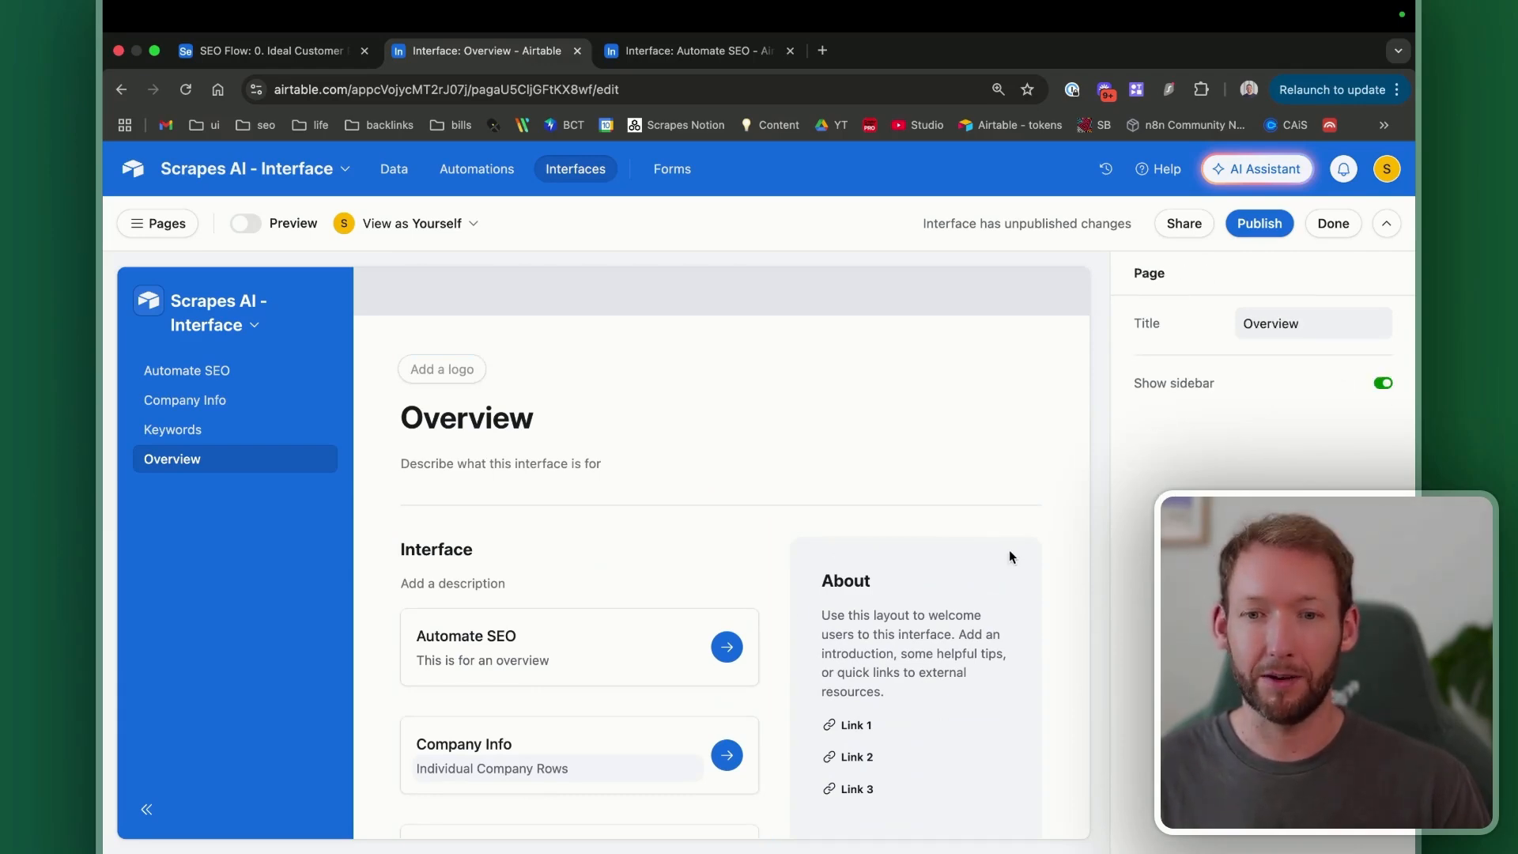
{"action": "left_click", "coordinate": [992, 593]}
{"action": "scroll", "coordinate": [903, 638], "scroll_direction": "down", "scroll_amount": 7}
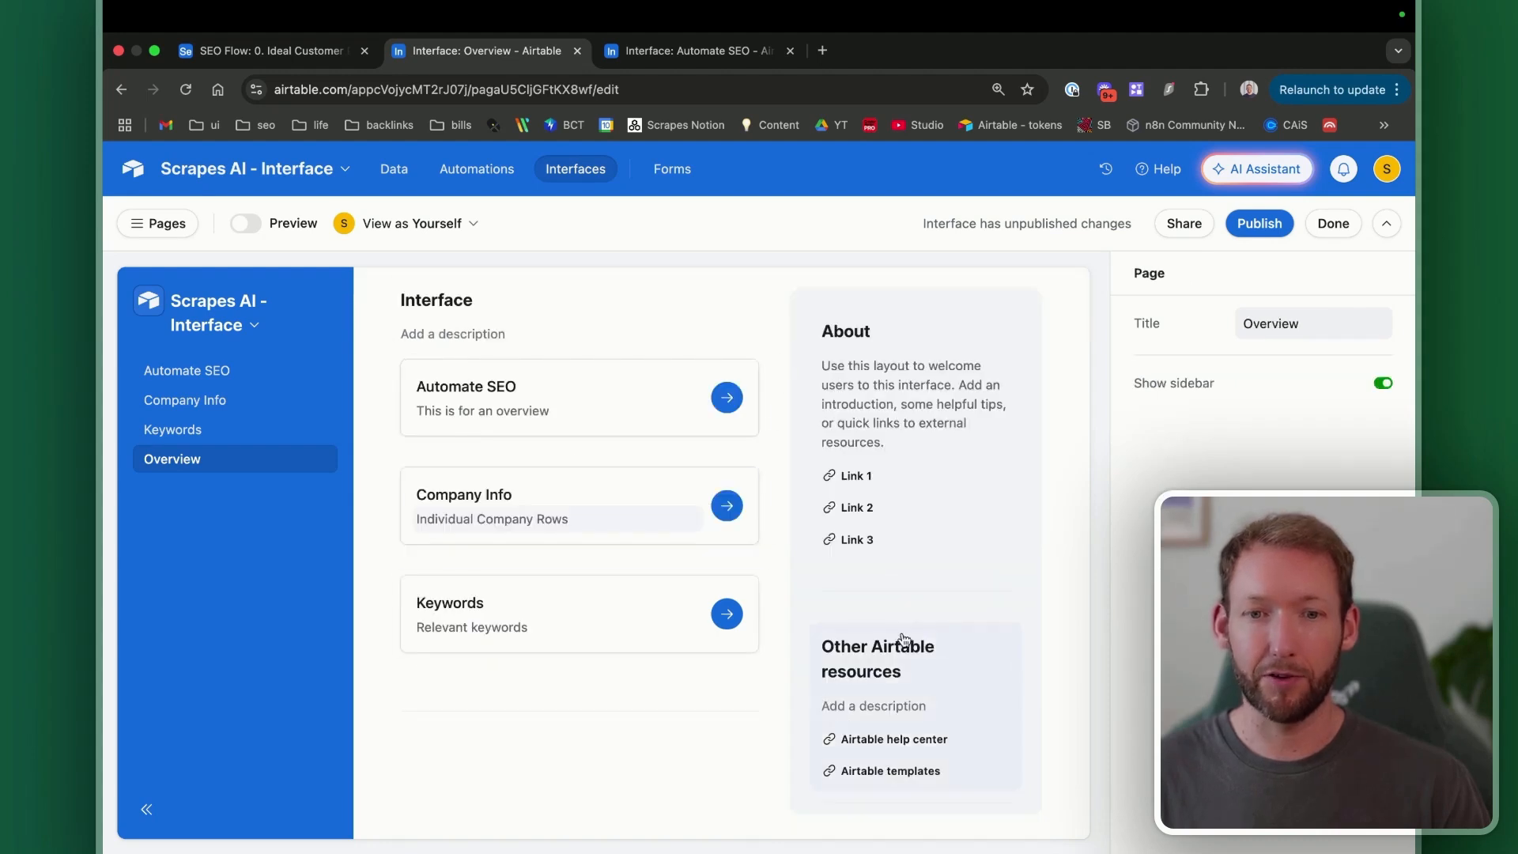
{"action": "left_click", "coordinate": [976, 650]}
{"action": "left_click", "coordinate": [1147, 274]}
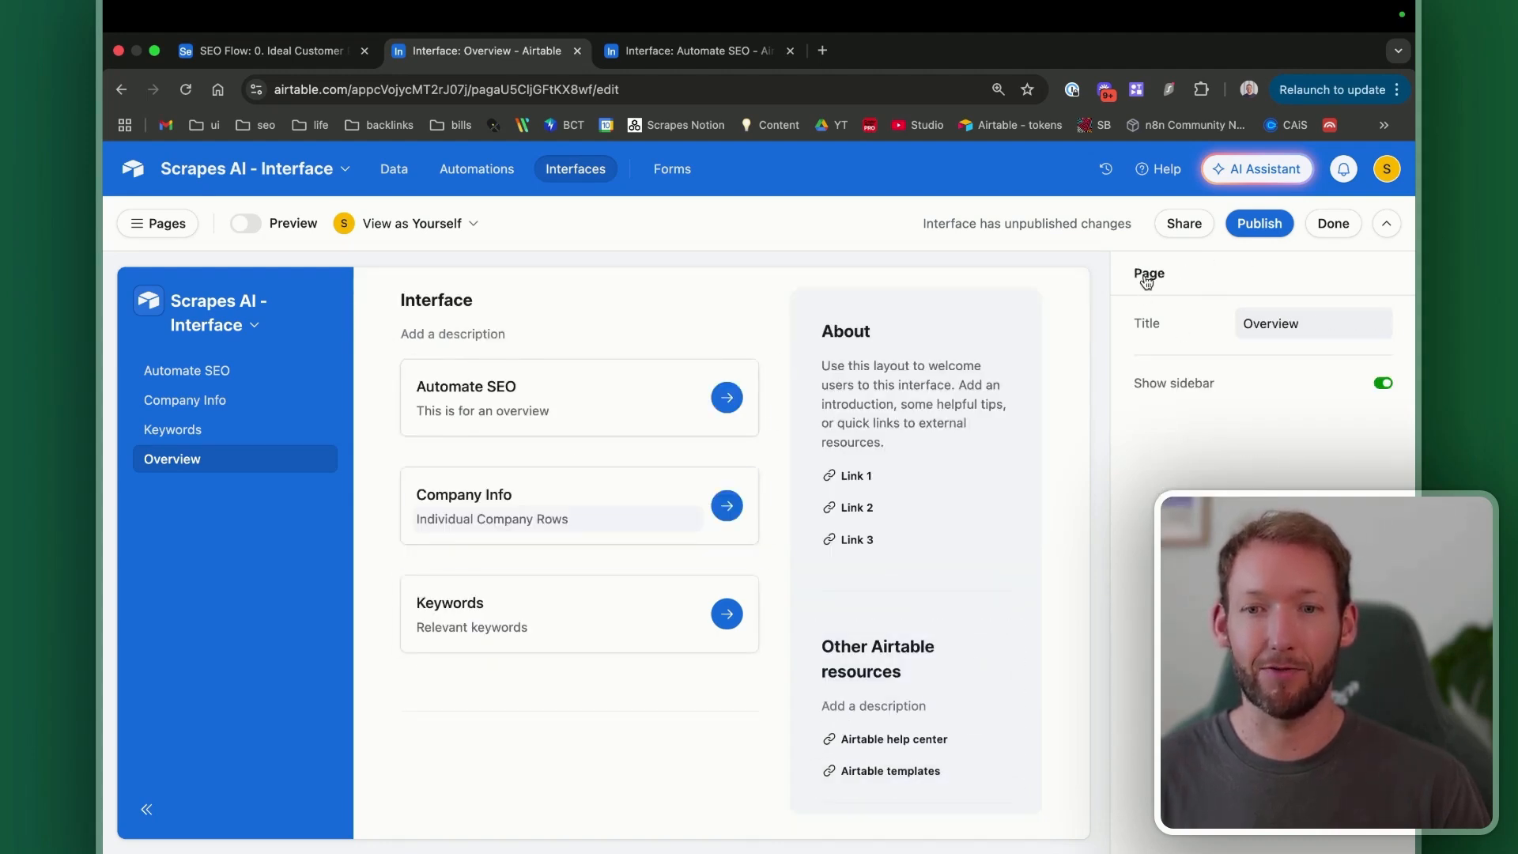
{"action": "left_click", "coordinate": [1381, 384]}
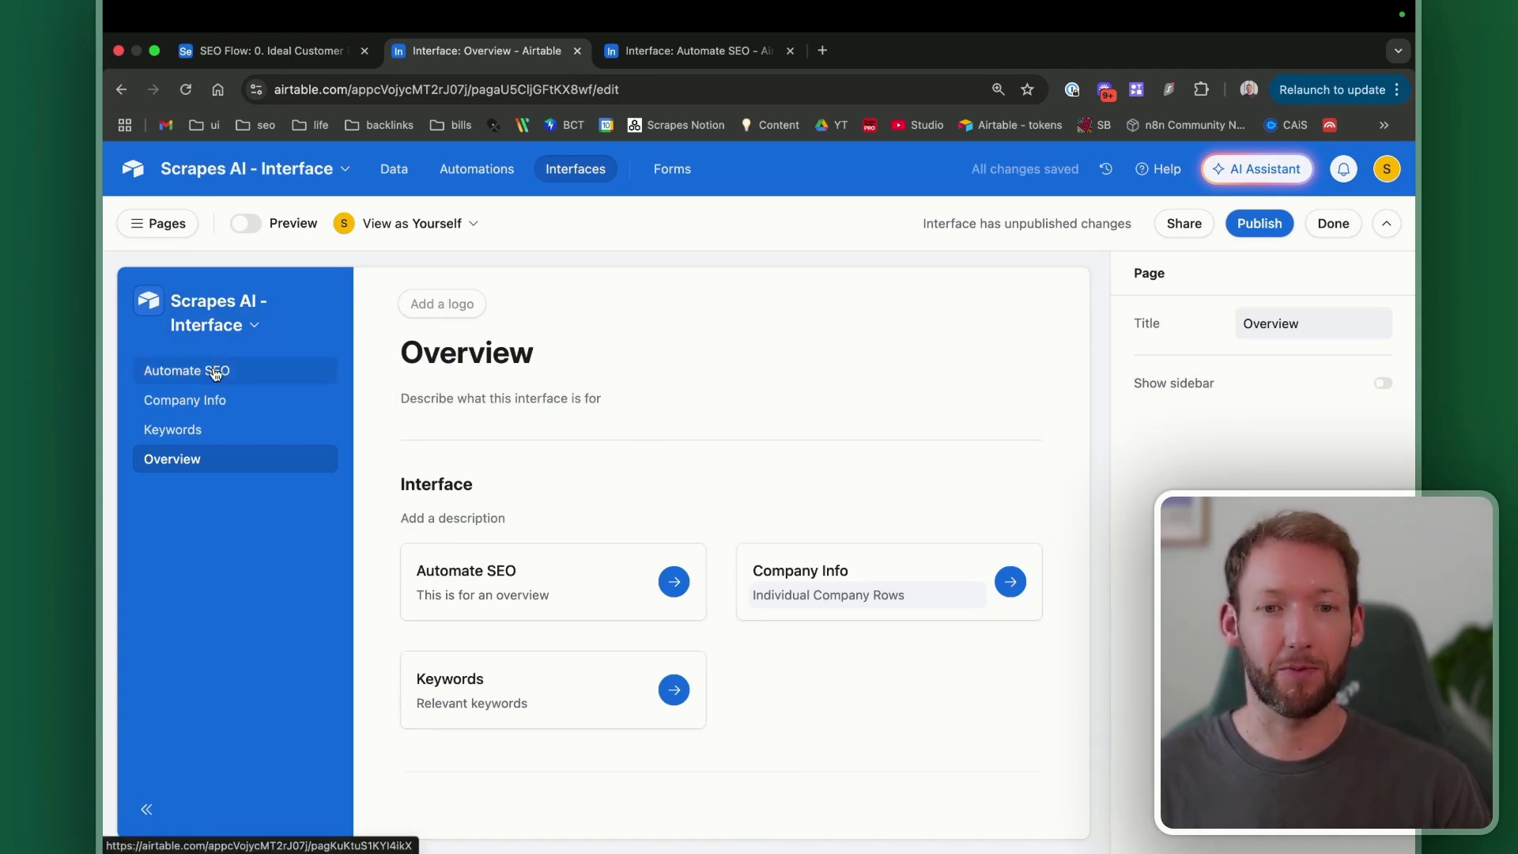
Step: View the Automate SEO page for comparison and return to the Overview page
{"action": "left_click", "coordinate": [509, 353]}
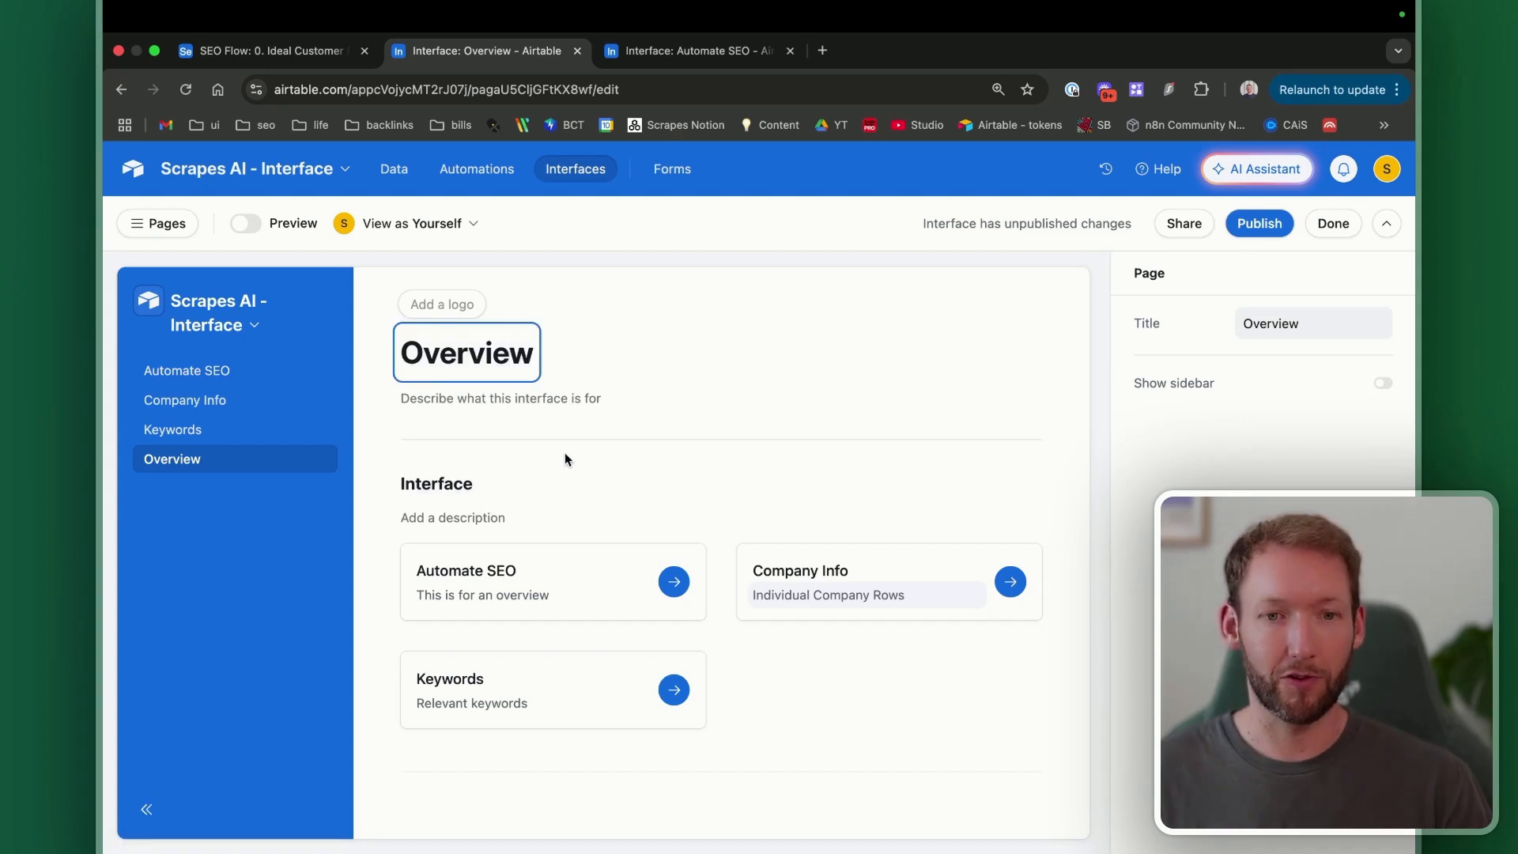
{"action": "left_click", "coordinate": [222, 381]}
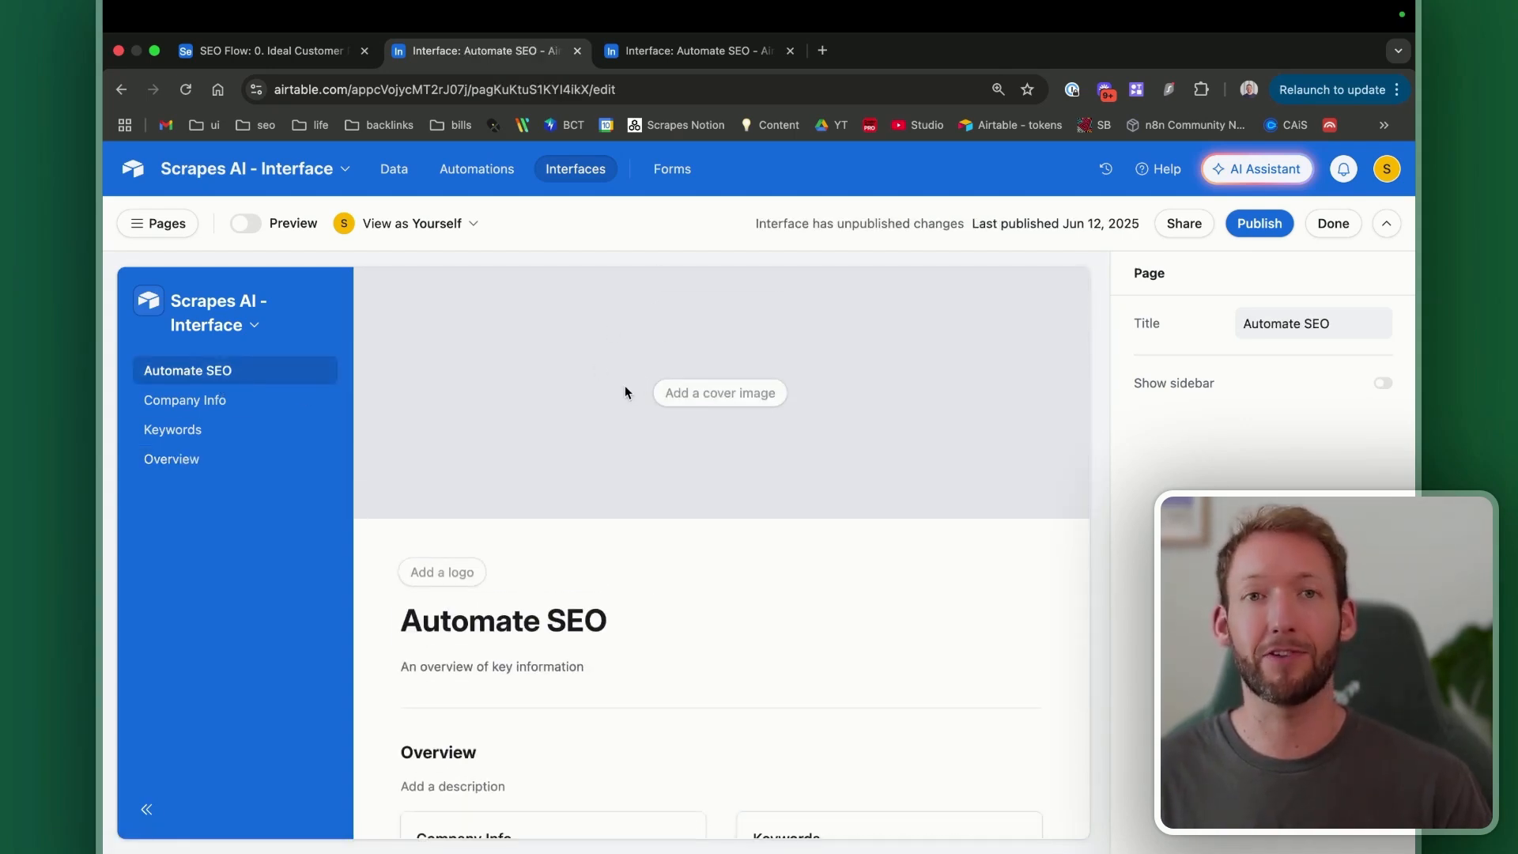
{"action": "left_click", "coordinate": [204, 461]}
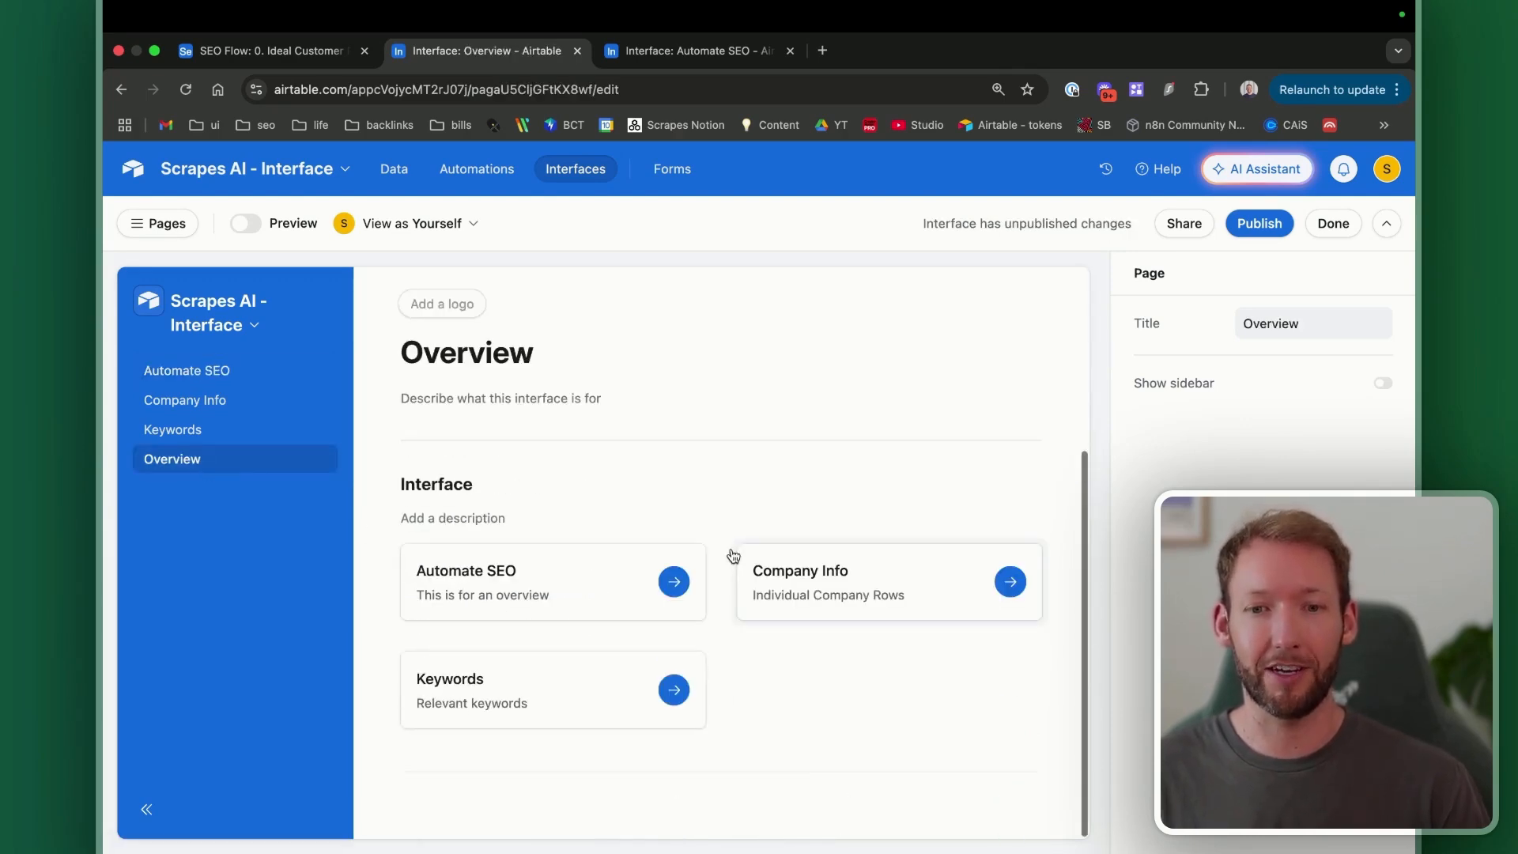
Step: Hide the Overview page from the interface's navigation
{"action": "scroll", "coordinate": [728, 548], "scroll_direction": "up", "scroll_amount": 2}
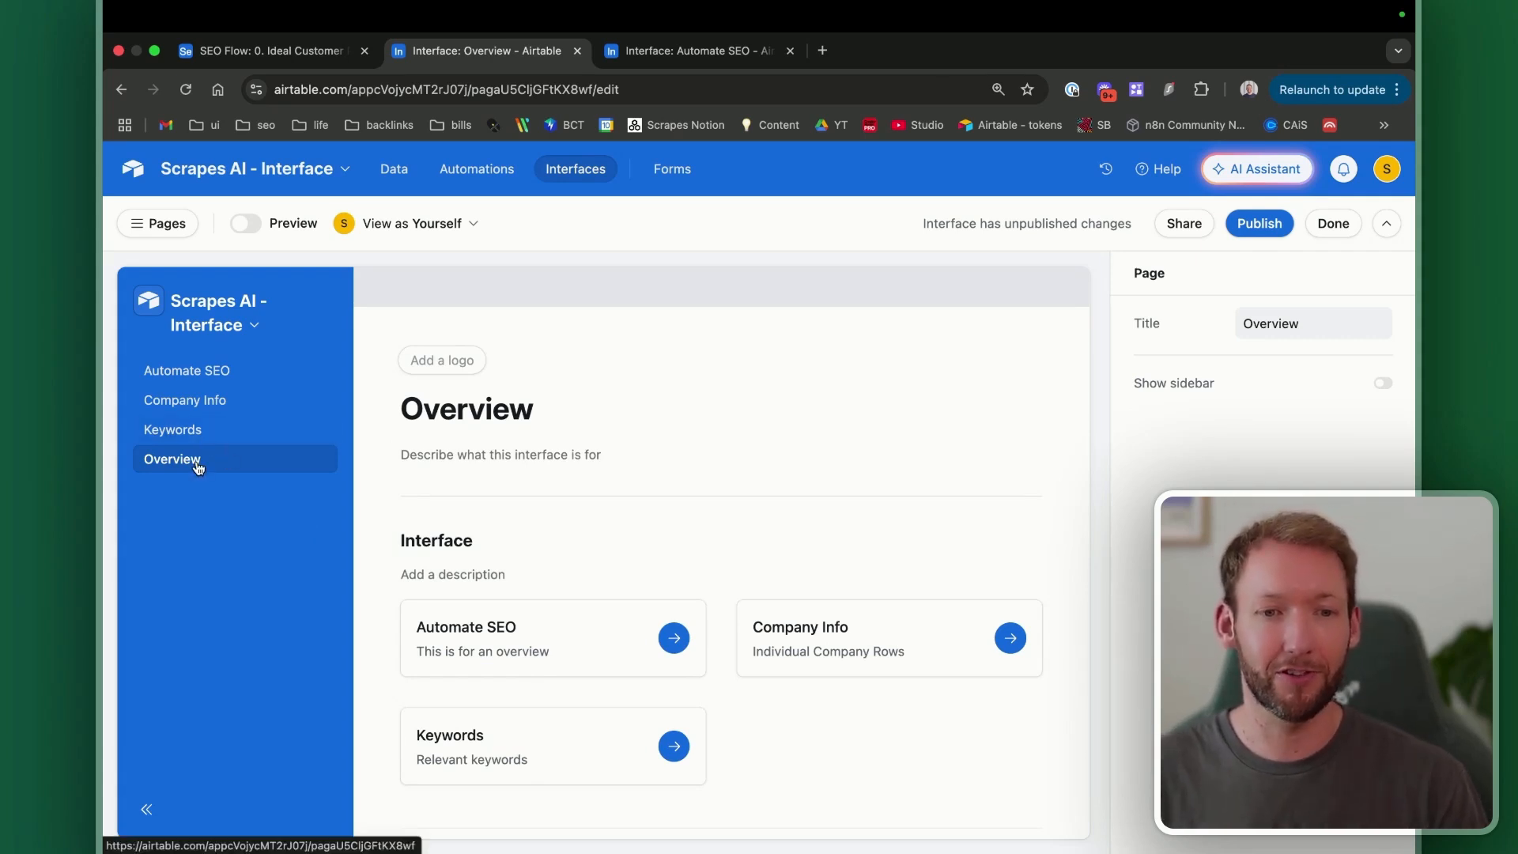
{"action": "left_click", "coordinate": [158, 222]}
{"action": "left_click", "coordinate": [314, 498]}
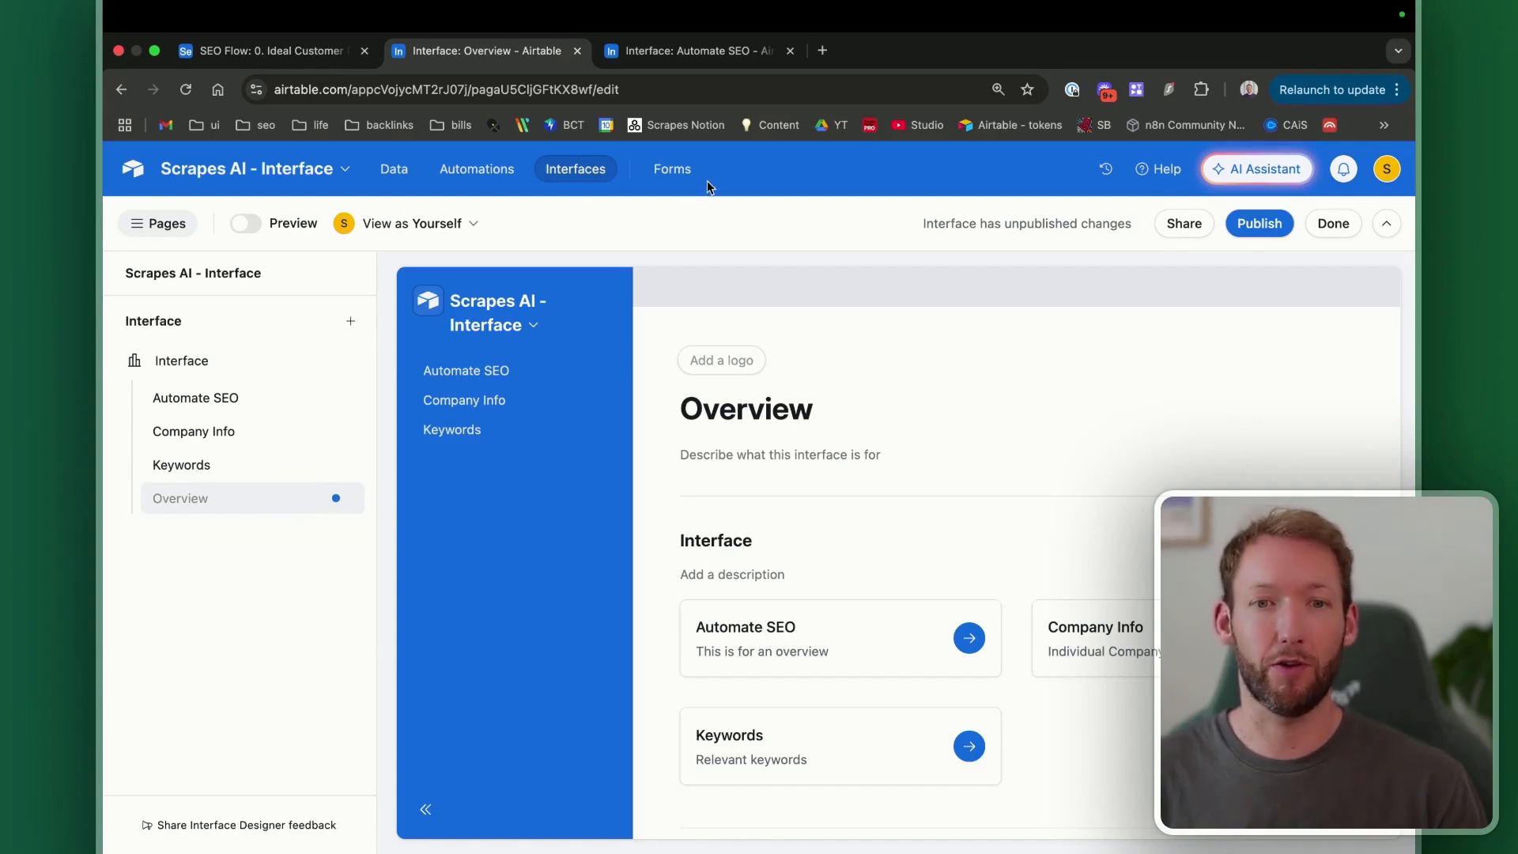
Step: Try magenta as the base's color and restore blue, and set the base's icon to the buildings symbol
{"action": "left_click", "coordinate": [346, 170]}
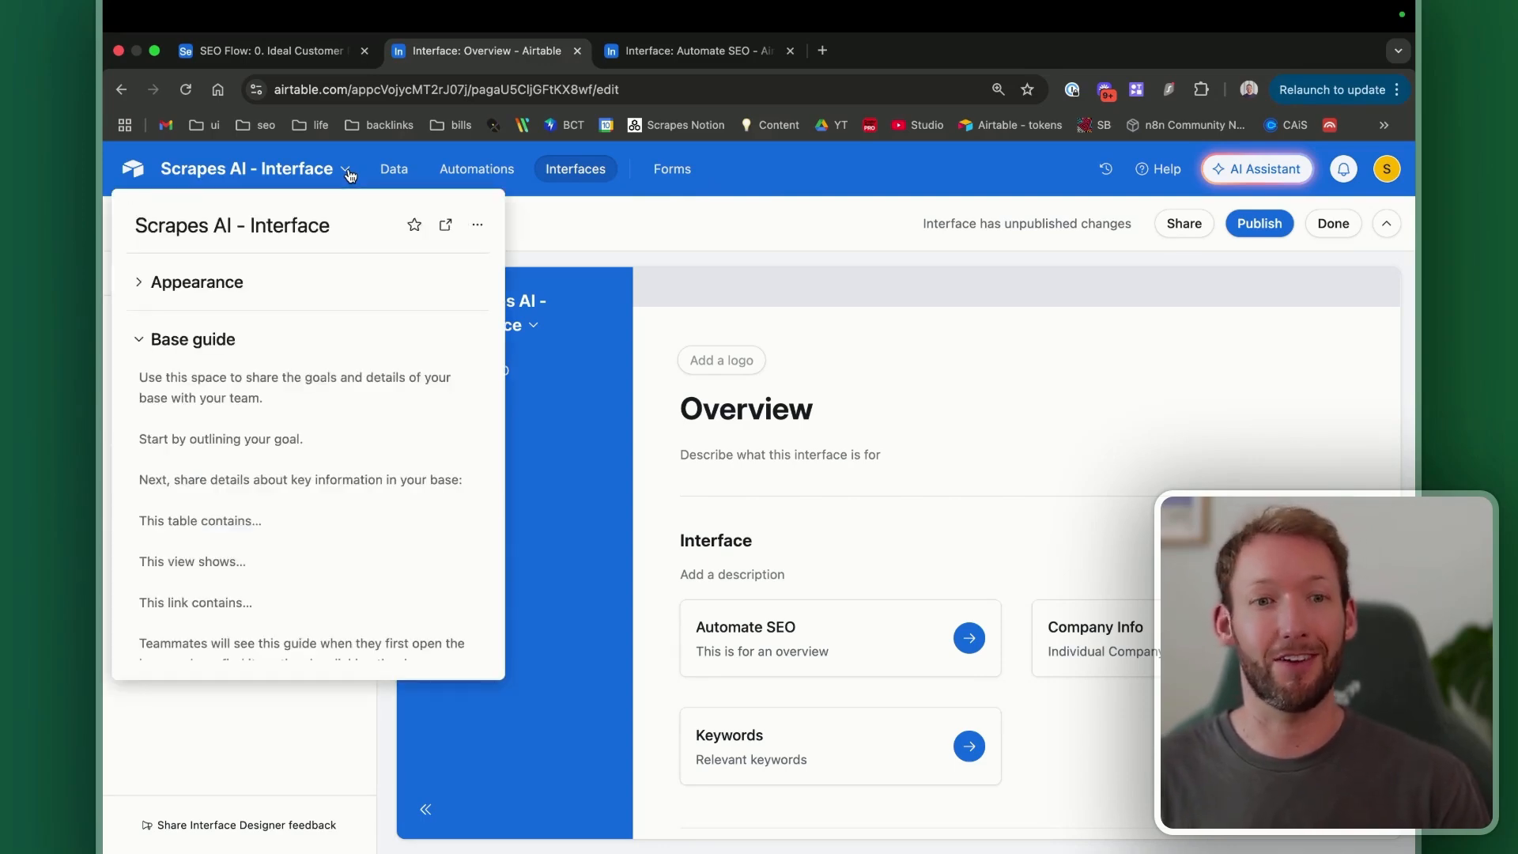
{"action": "left_click", "coordinate": [168, 284]}
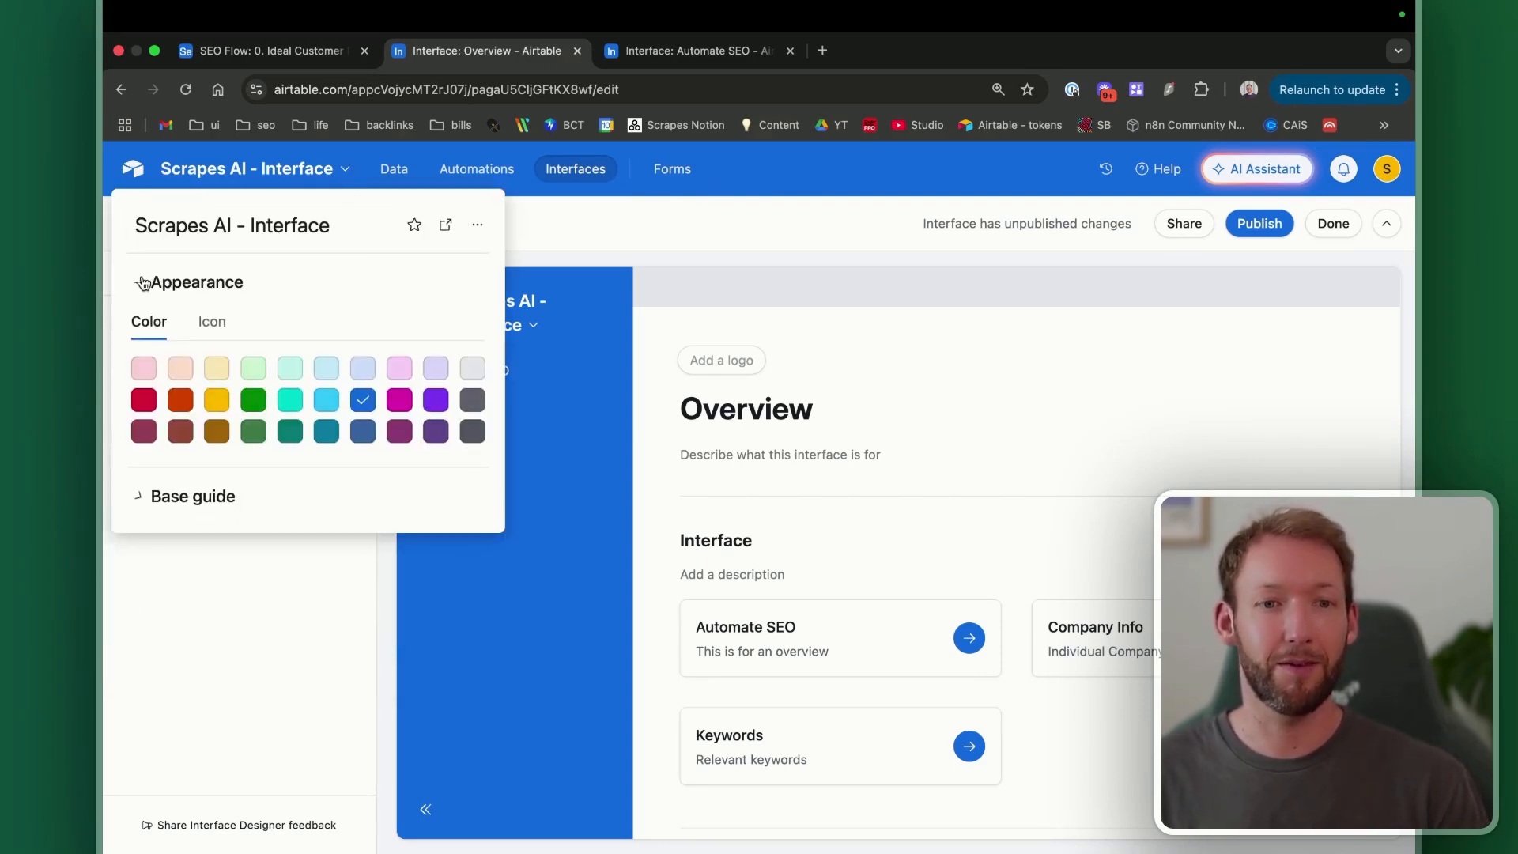
{"action": "left_click", "coordinate": [401, 408]}
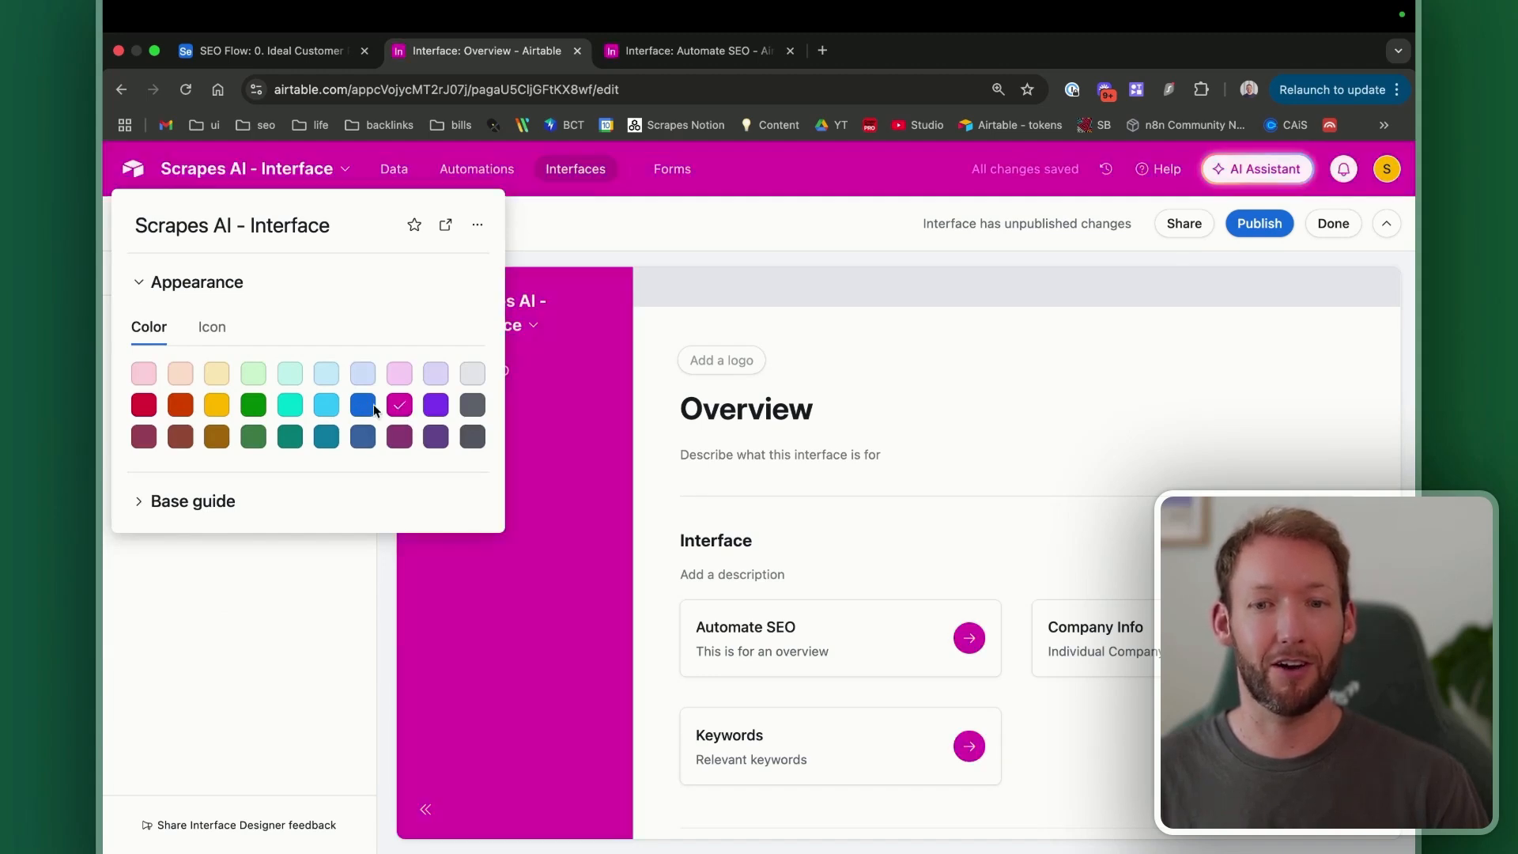
{"action": "left_click", "coordinate": [363, 407]}
{"action": "left_click", "coordinate": [211, 327]}
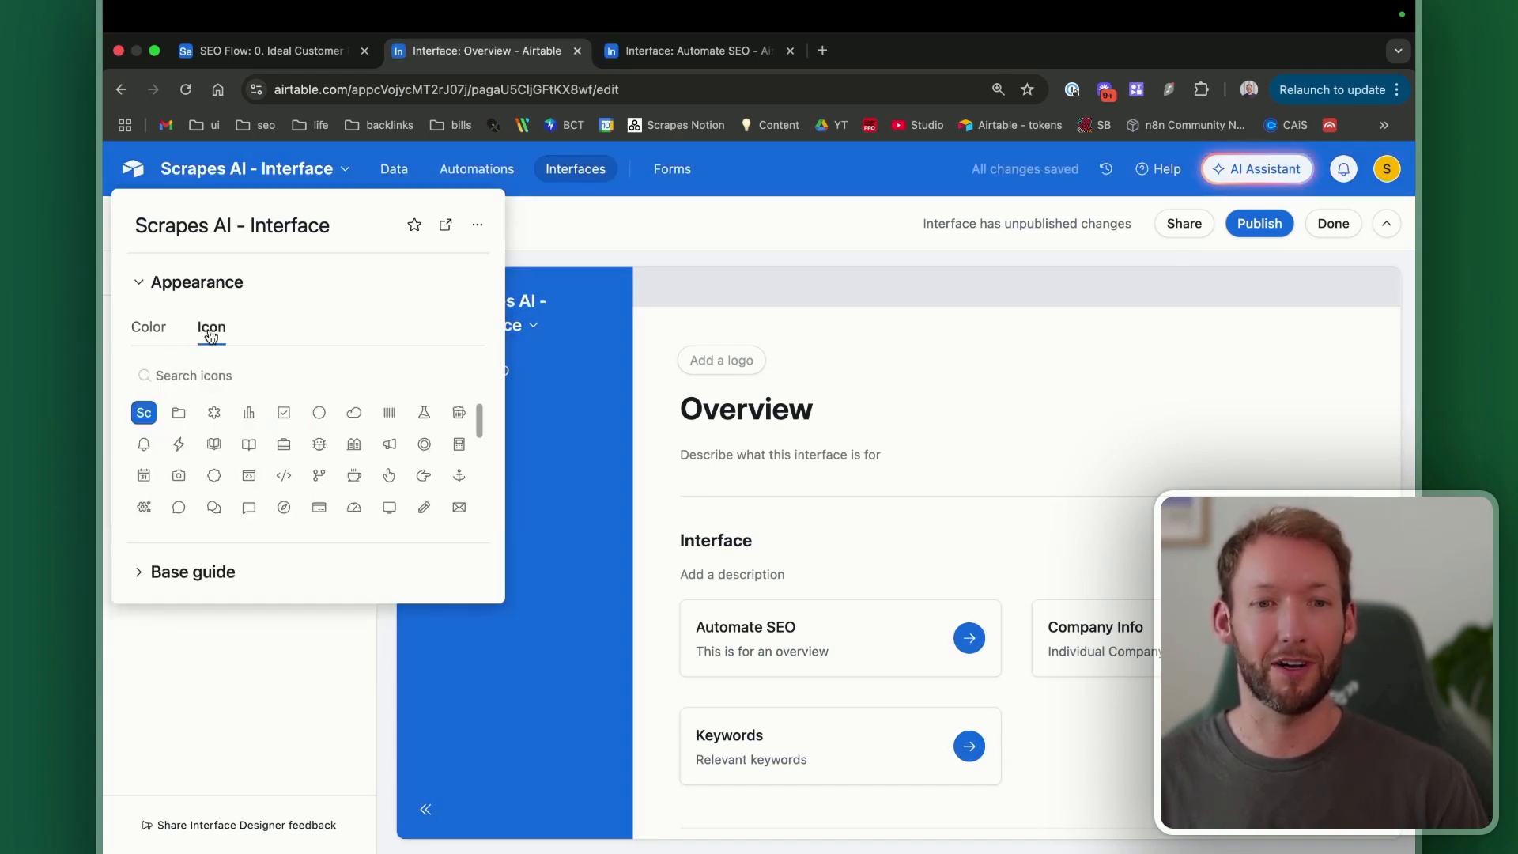
{"action": "left_click", "coordinate": [212, 447]}
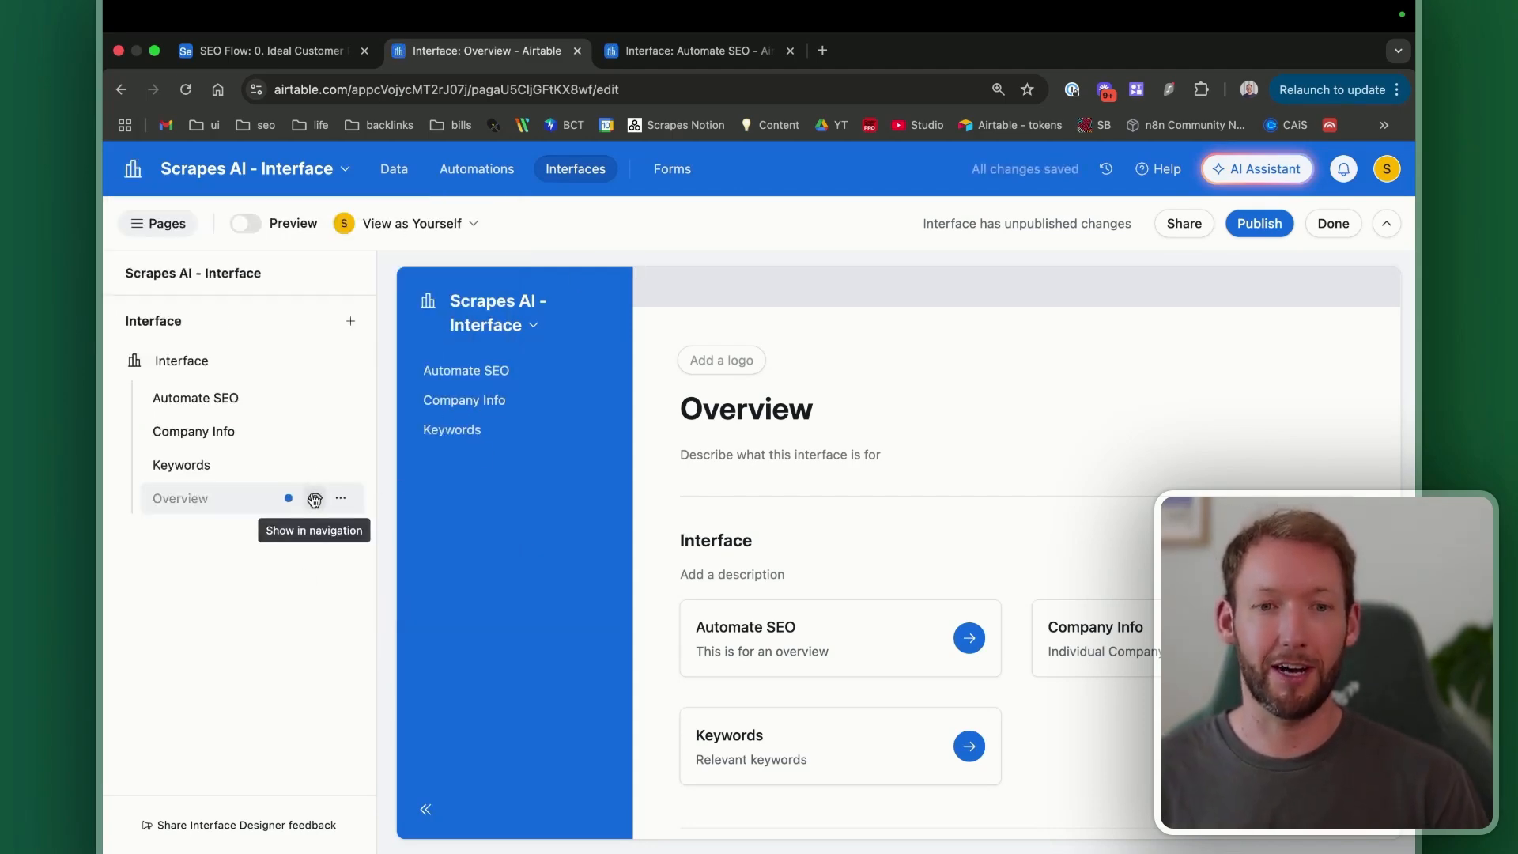
Step: Open the Company Info page, and start adding another page with the Record review layout selected
{"action": "left_click", "coordinate": [211, 432]}
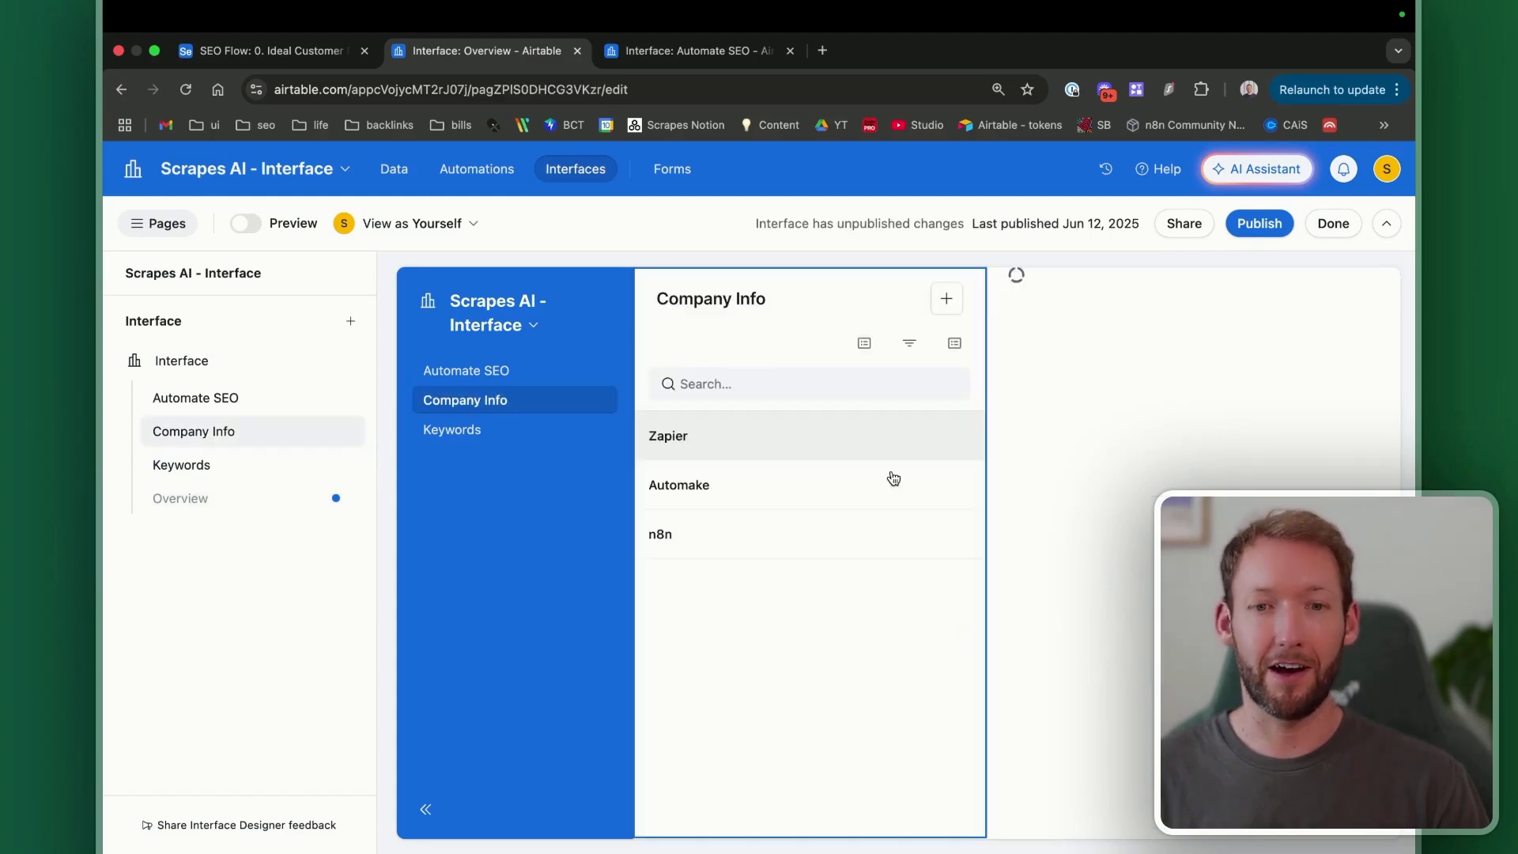
{"action": "left_click", "coordinate": [350, 321]}
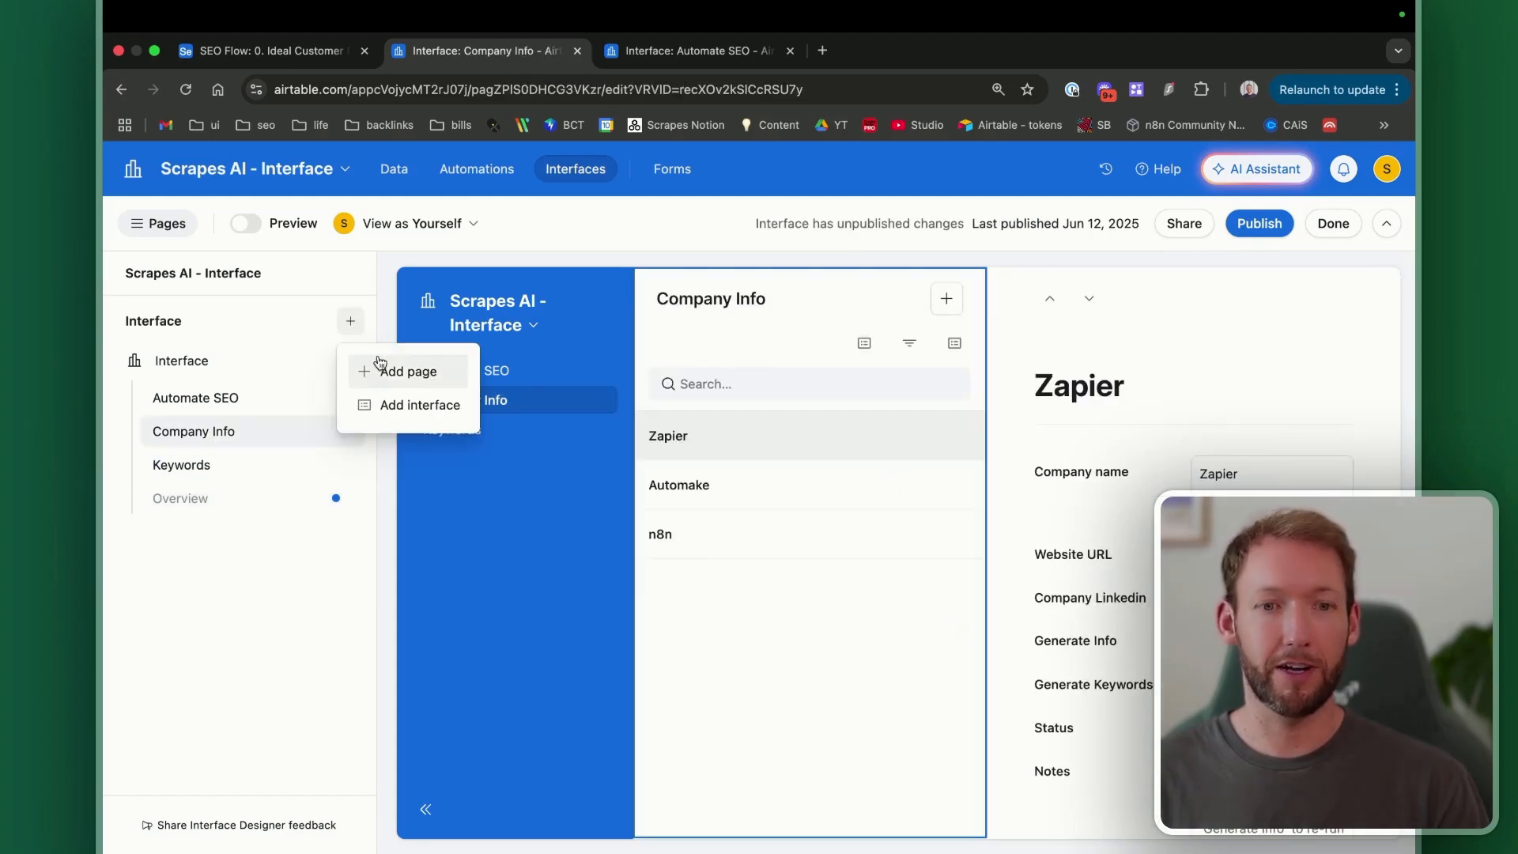
{"action": "left_click", "coordinate": [393, 384]}
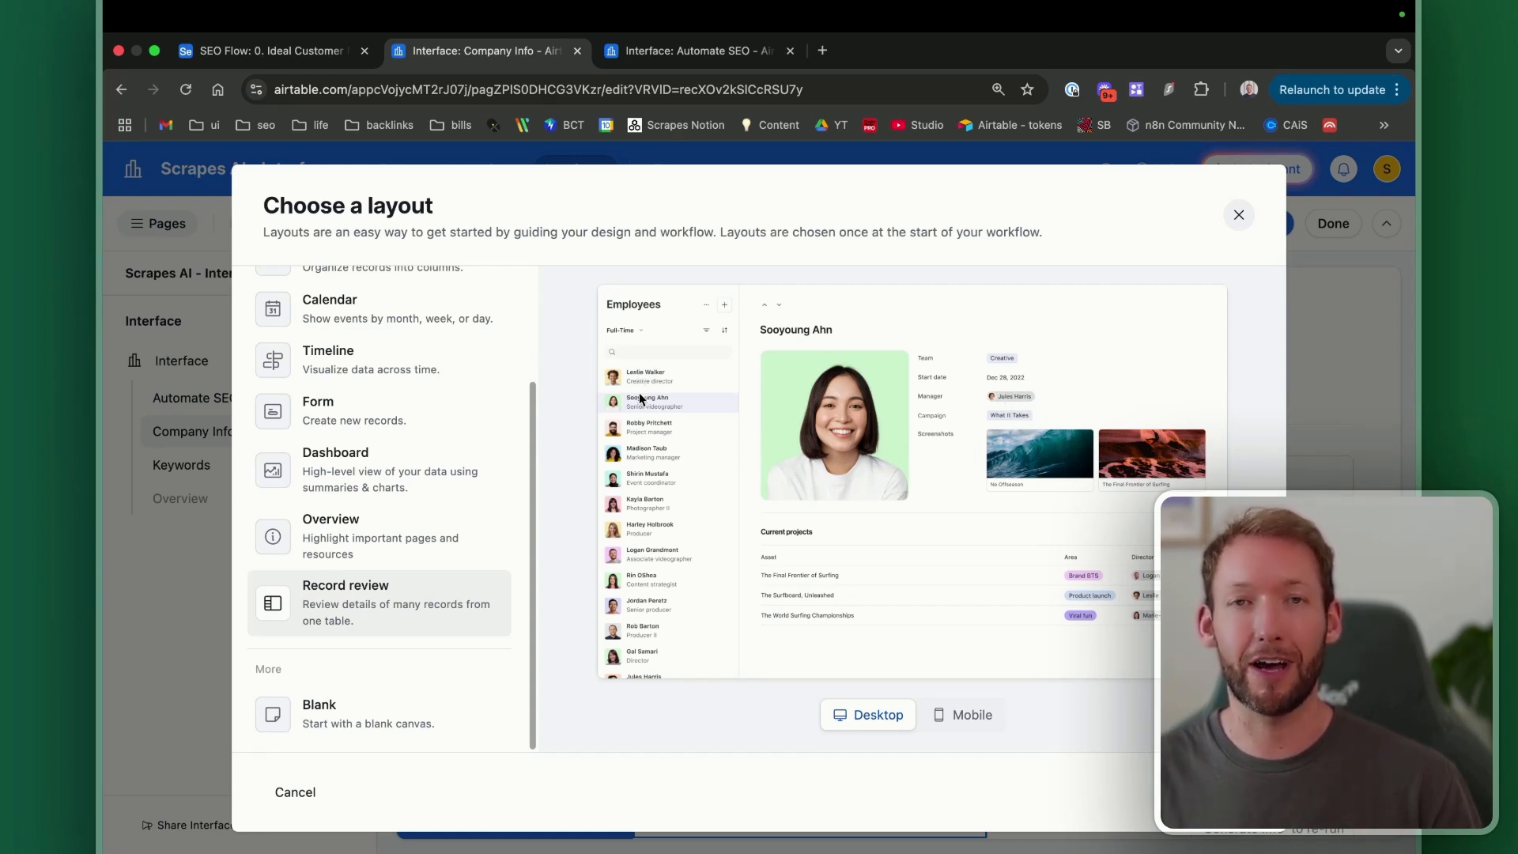
Step: View the Company table's fields in the base's data grid and return to the layout selection
{"action": "left_click", "coordinate": [634, 55]}
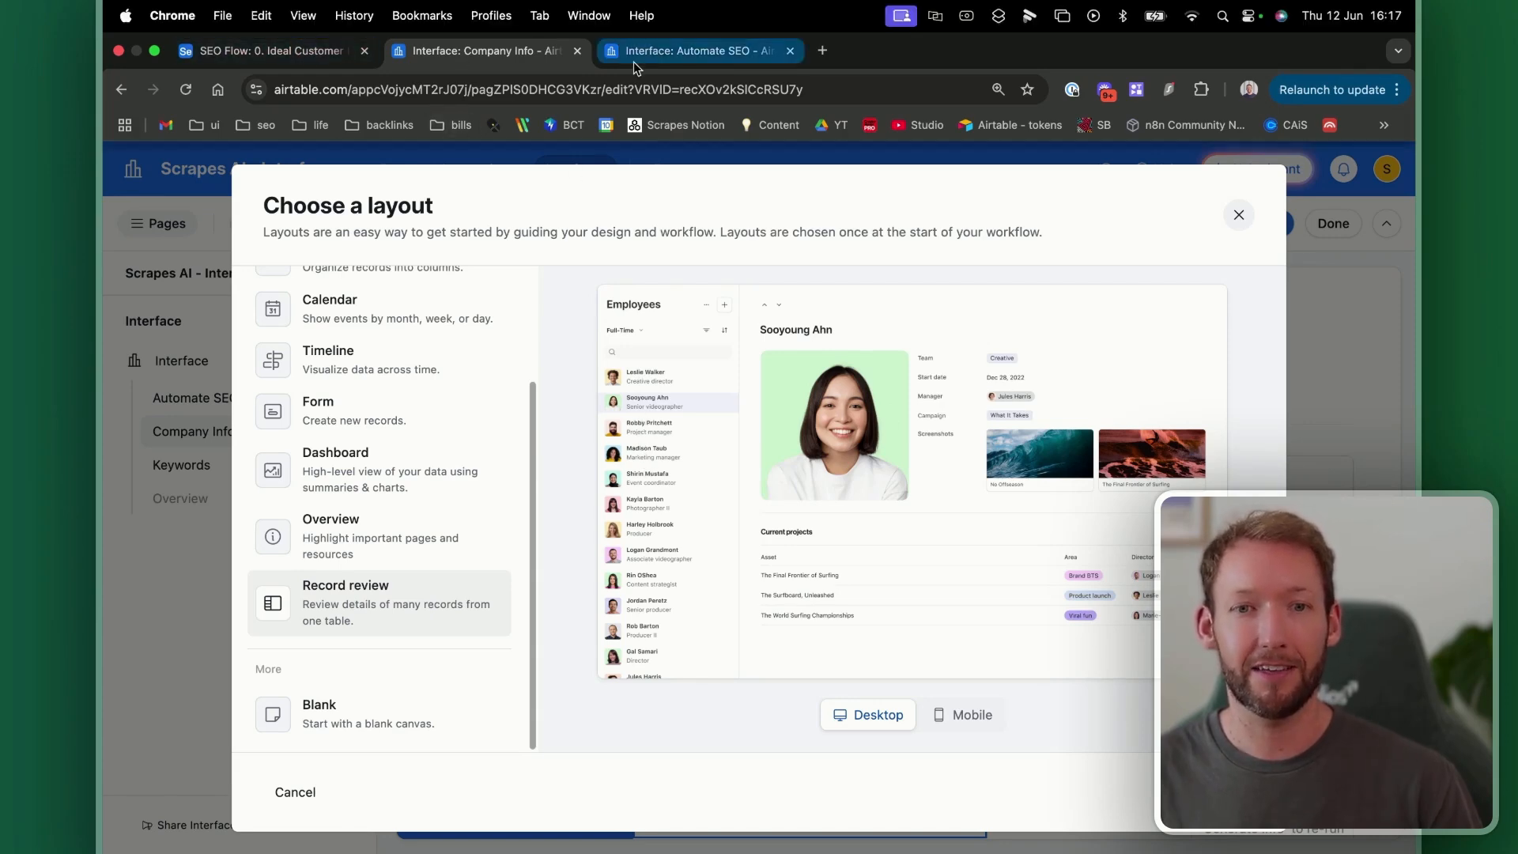
{"action": "left_click", "coordinate": [300, 175]}
{"action": "left_click", "coordinate": [221, 283]}
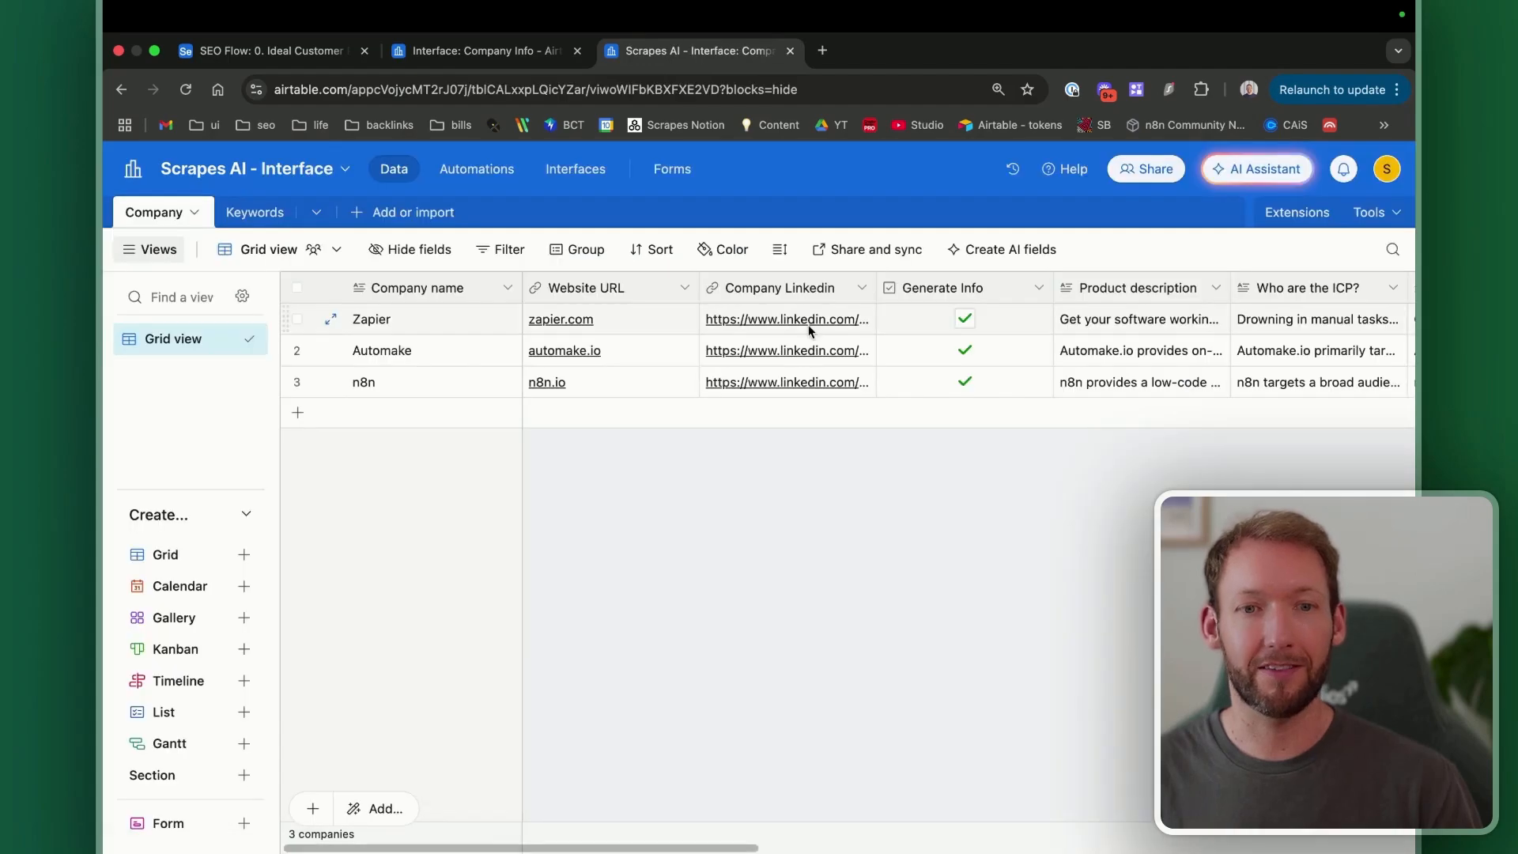
{"action": "scroll", "coordinate": [906, 351], "scroll_direction": "right", "scroll_amount": 3}
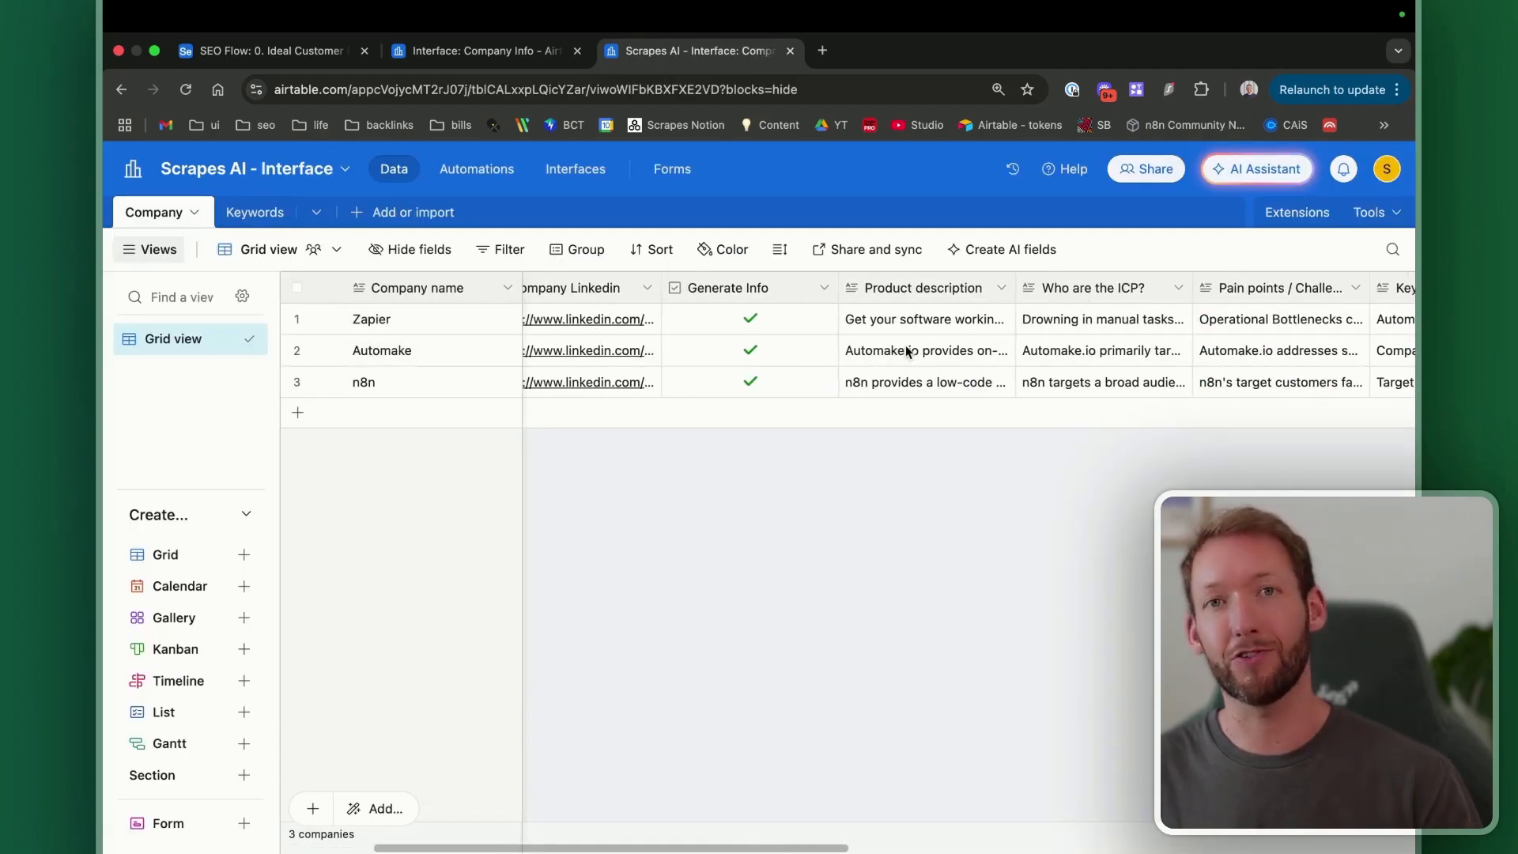
{"action": "left_click", "coordinate": [463, 52]}
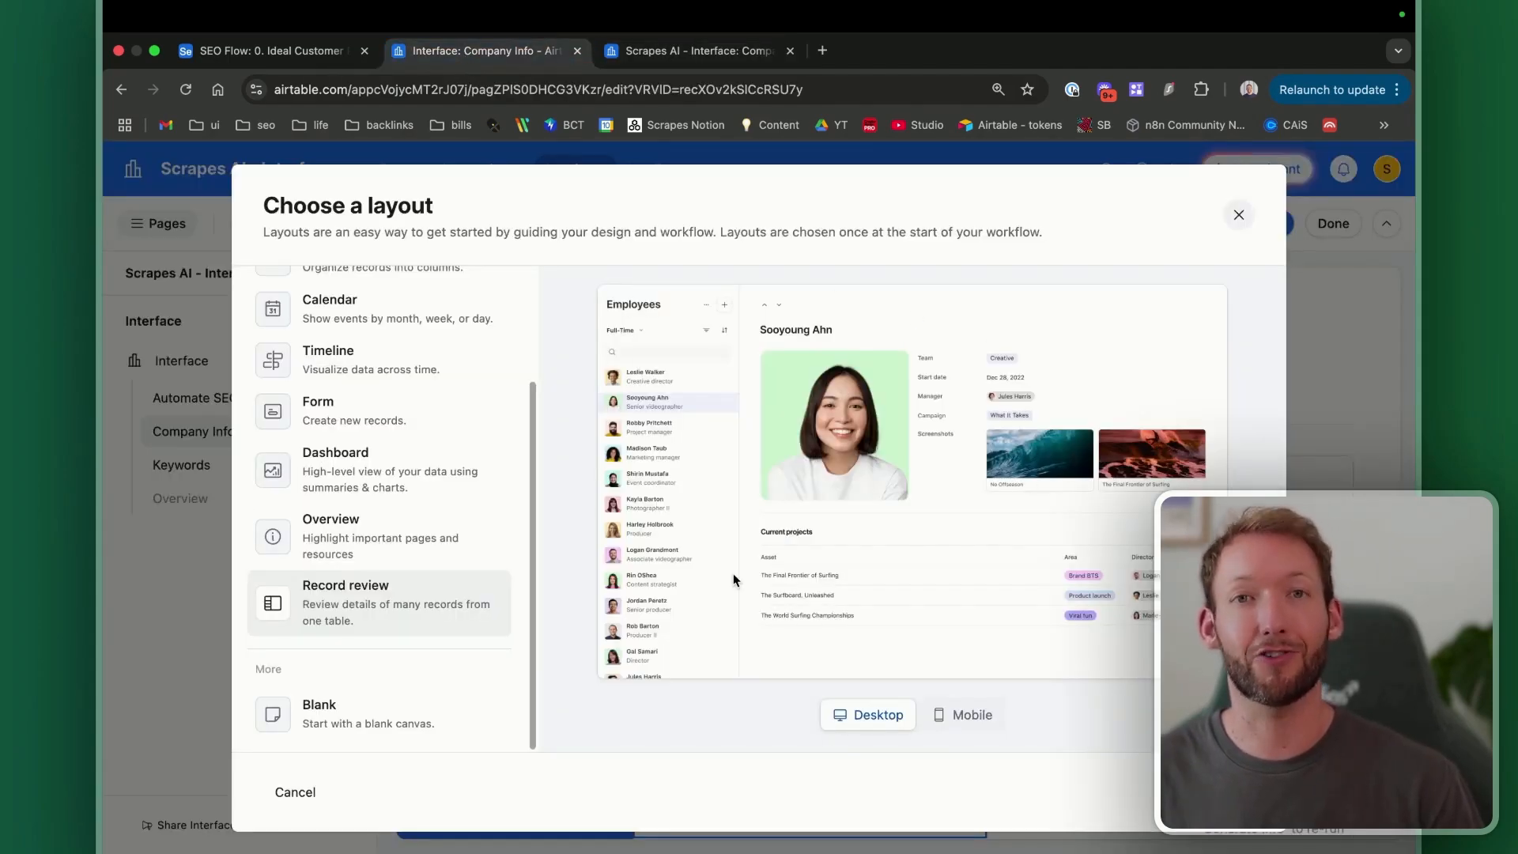
Step: Connect the Record review layout to the Company table without filter, sort or group, and look through the selectable fields
{"action": "left_click", "coordinate": [1224, 792]}
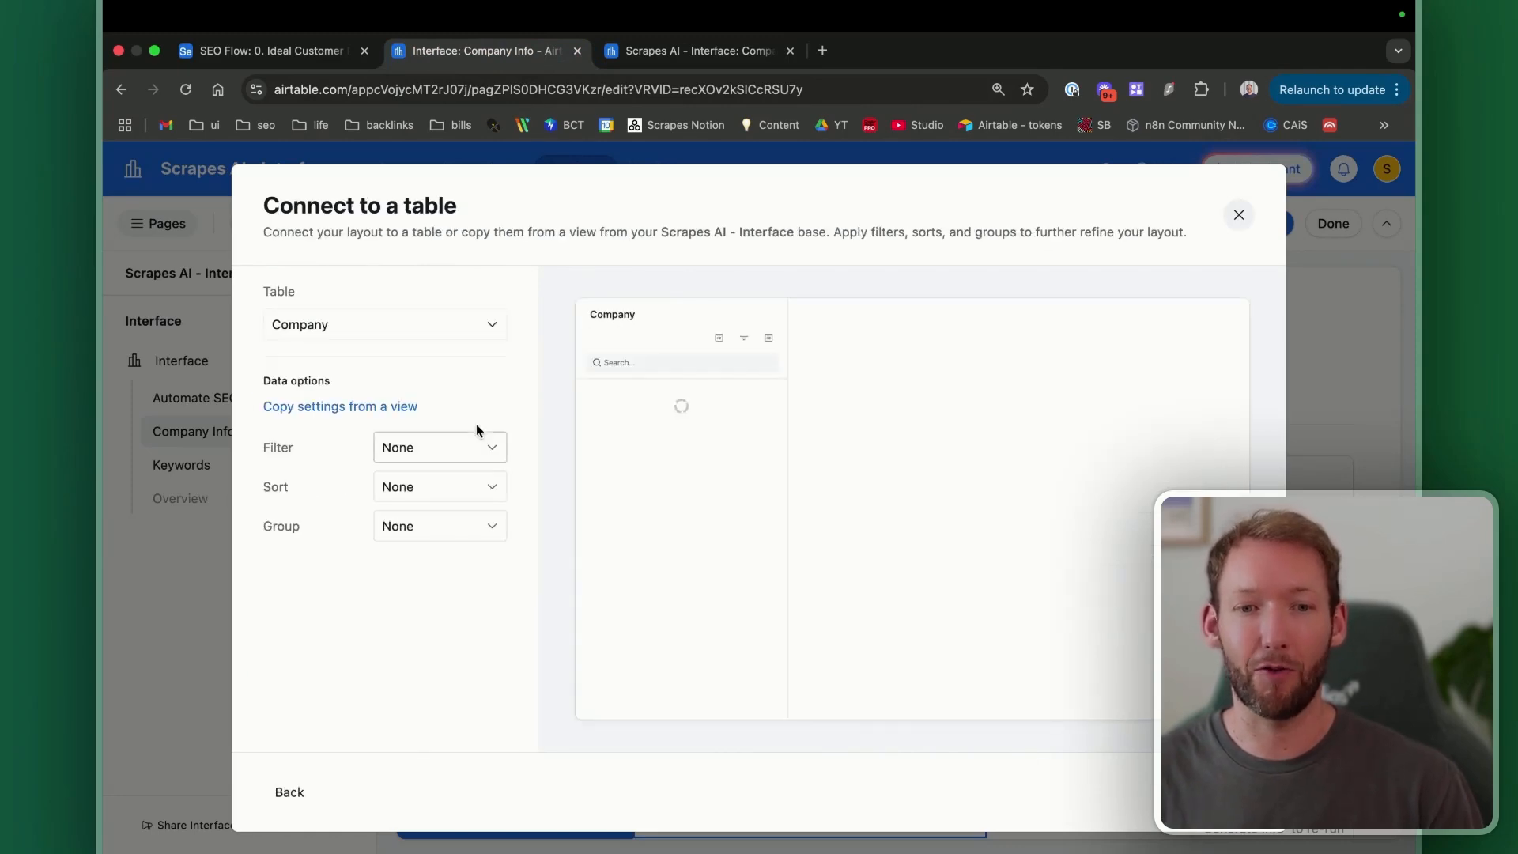
{"action": "left_click", "coordinate": [371, 329]}
{"action": "left_click", "coordinate": [336, 396]}
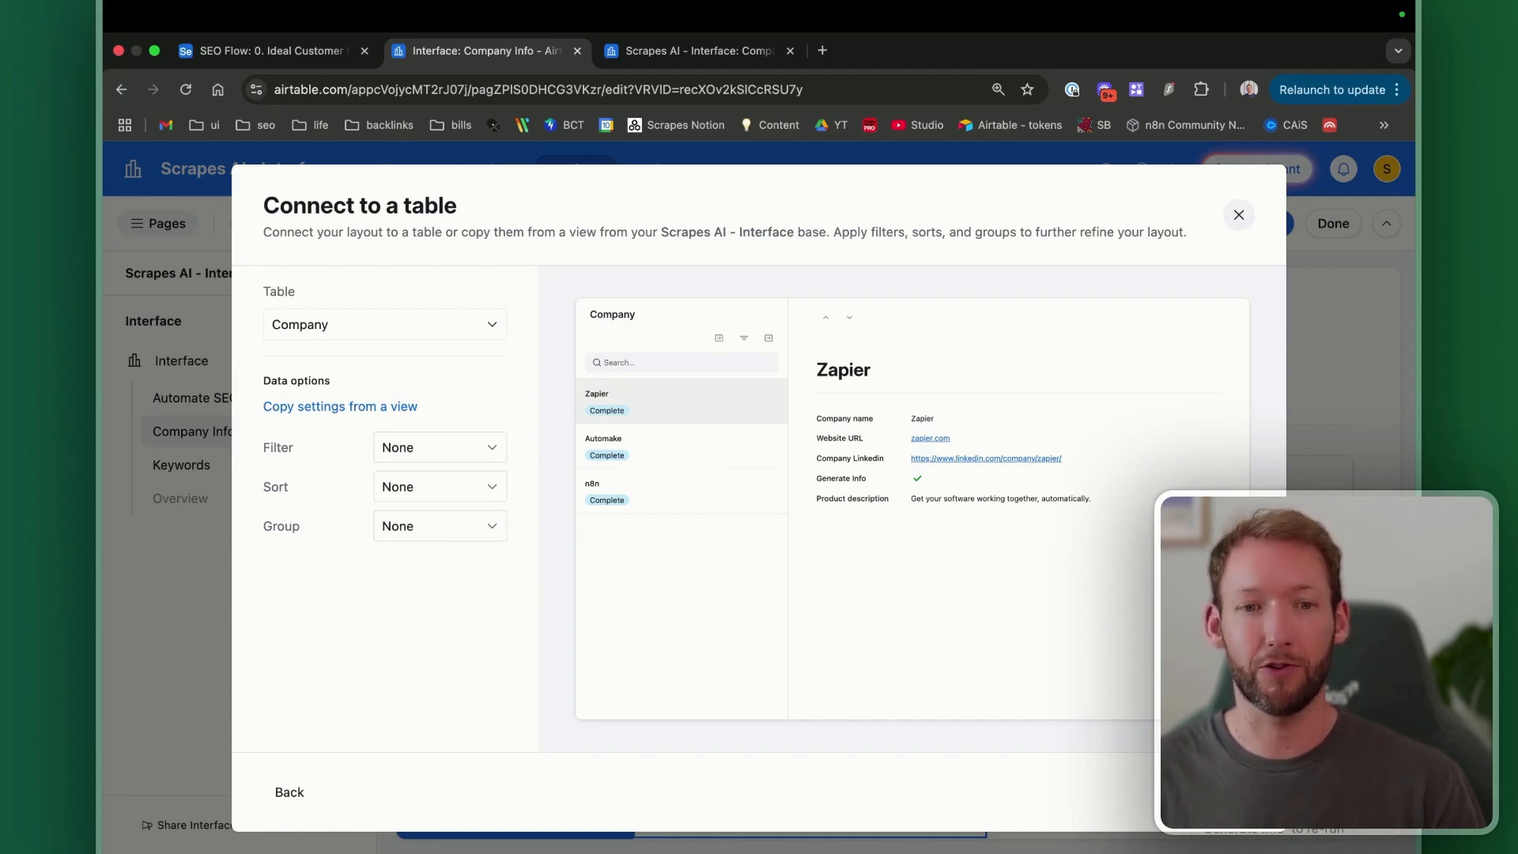
{"action": "left_click", "coordinate": [1229, 792]}
{"action": "scroll", "coordinate": [432, 390], "scroll_direction": "down", "scroll_amount": 5}
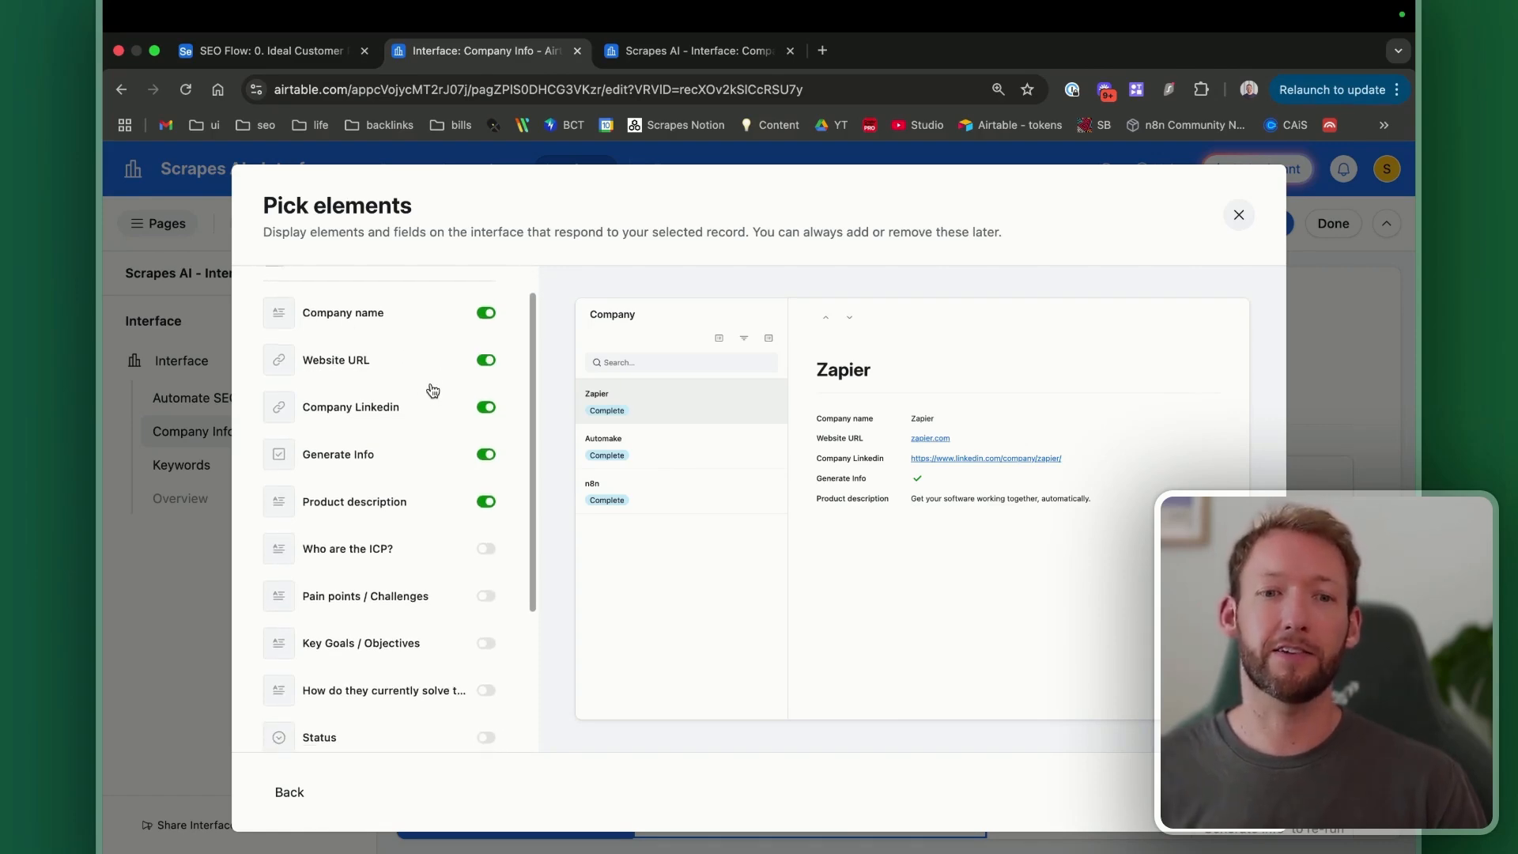
{"action": "scroll", "coordinate": [433, 390], "scroll_direction": "up", "scroll_amount": 5}
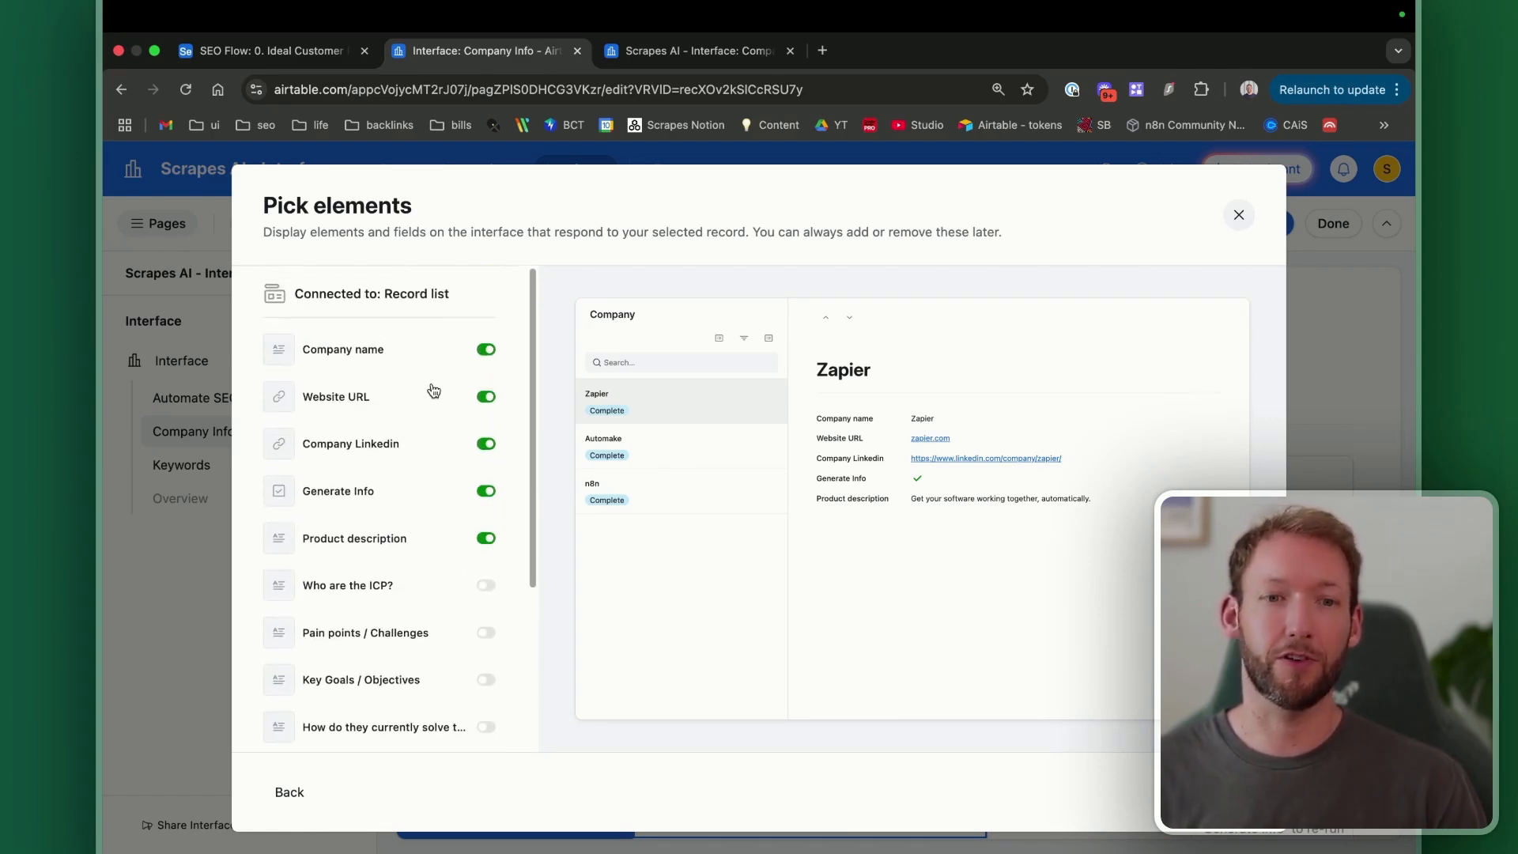
Step: Show the Who are the ICP?, Pain points / Challenges, Key Goals / Objectives, current-solution, Status, Notes and Generate Keywords fields on the page
{"action": "scroll", "coordinate": [486, 435], "scroll_direction": "down", "scroll_amount": 4}
{"action": "left_click", "coordinate": [486, 427]}
{"action": "left_click", "coordinate": [490, 475]}
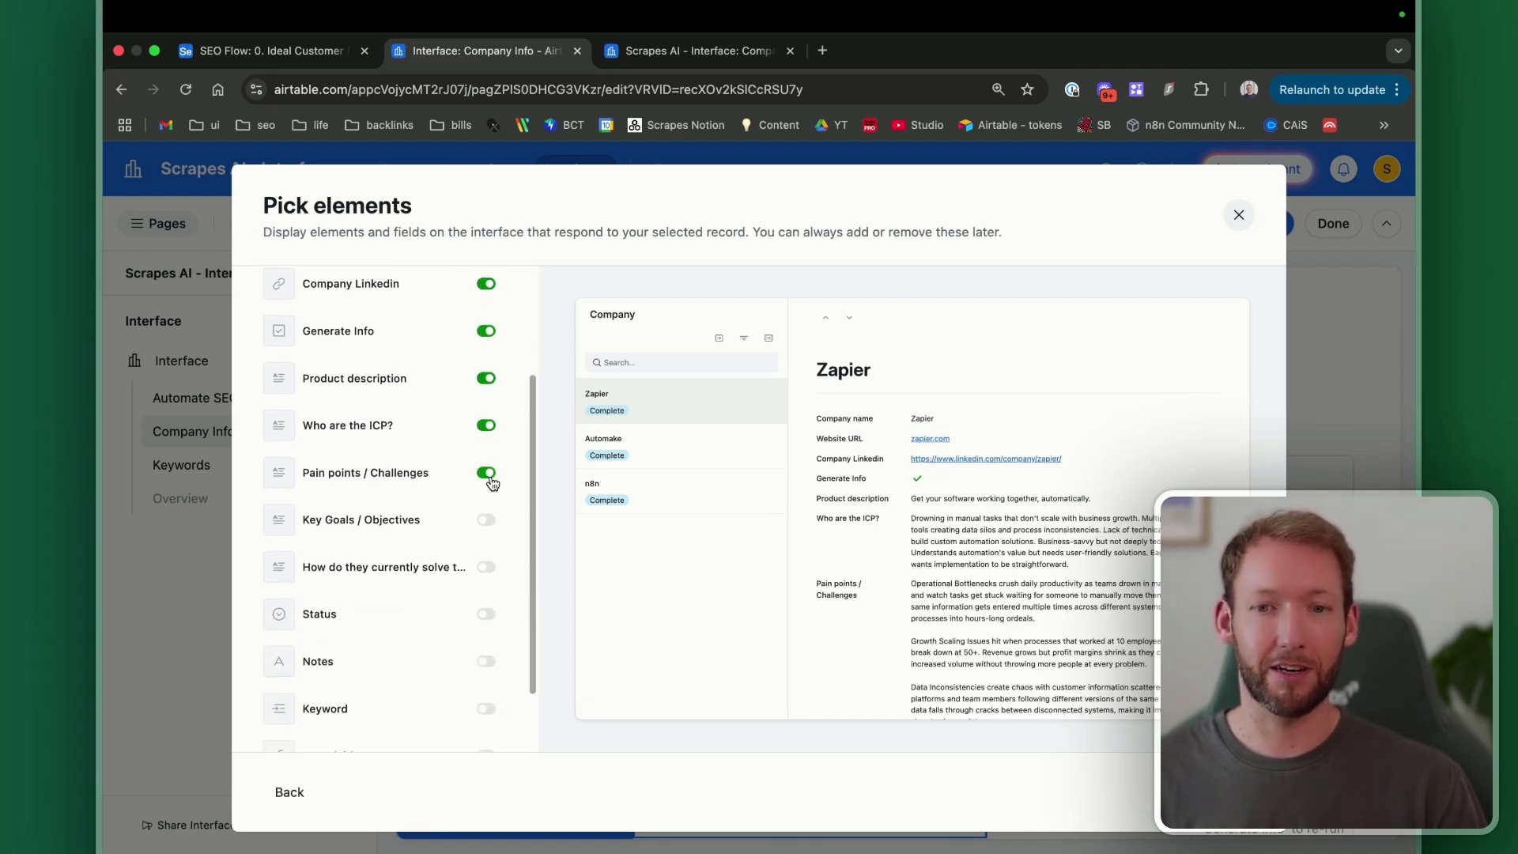
{"action": "left_click", "coordinate": [483, 522]}
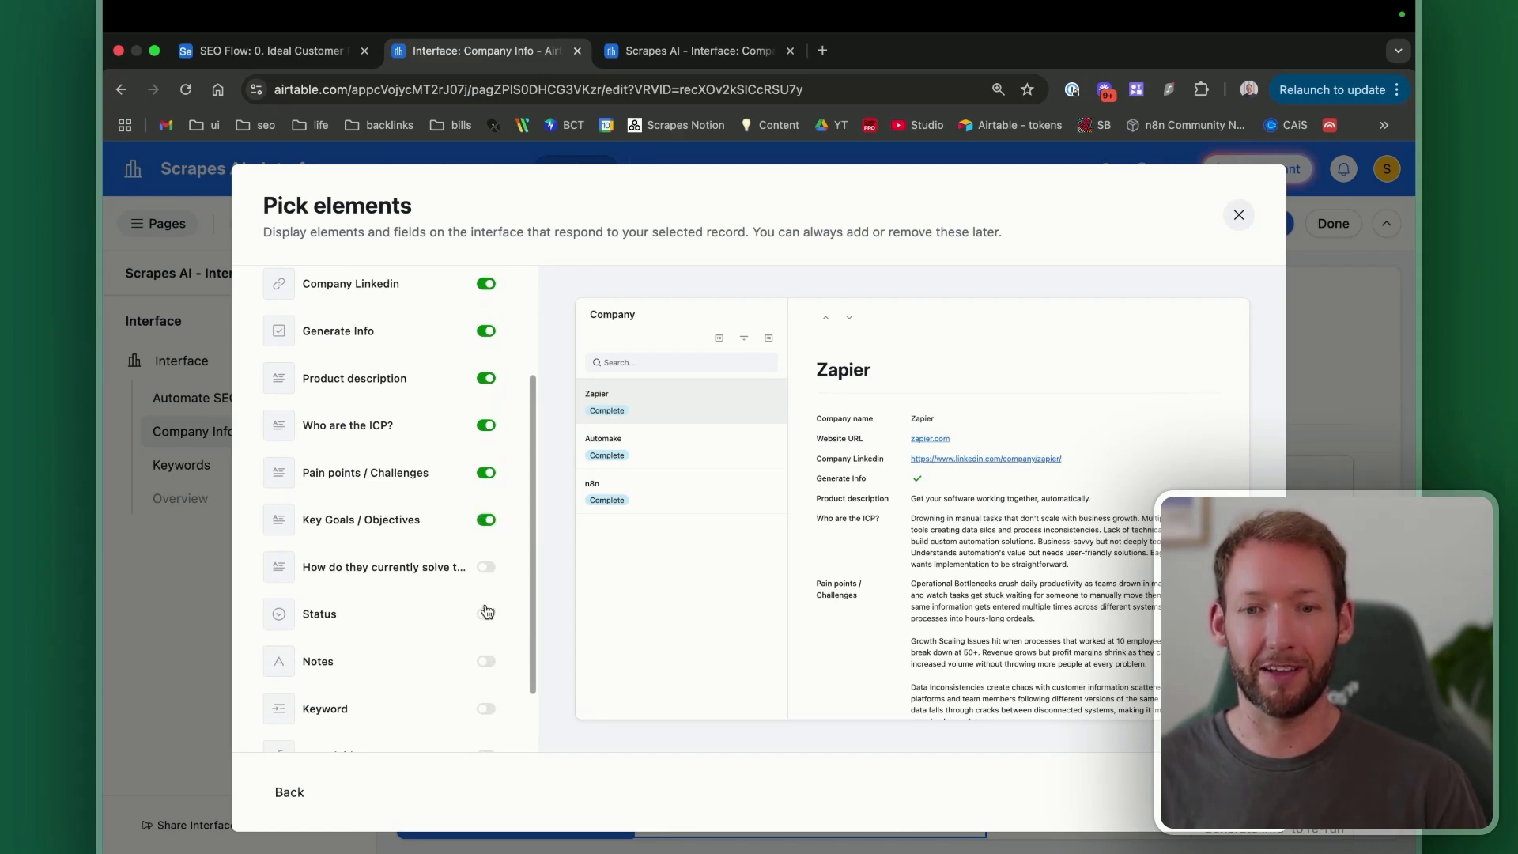
{"action": "left_click", "coordinate": [484, 577]}
{"action": "left_click", "coordinate": [491, 618]}
{"action": "scroll", "coordinate": [490, 619], "scroll_direction": "down", "scroll_amount": 2}
{"action": "left_click", "coordinate": [491, 580]}
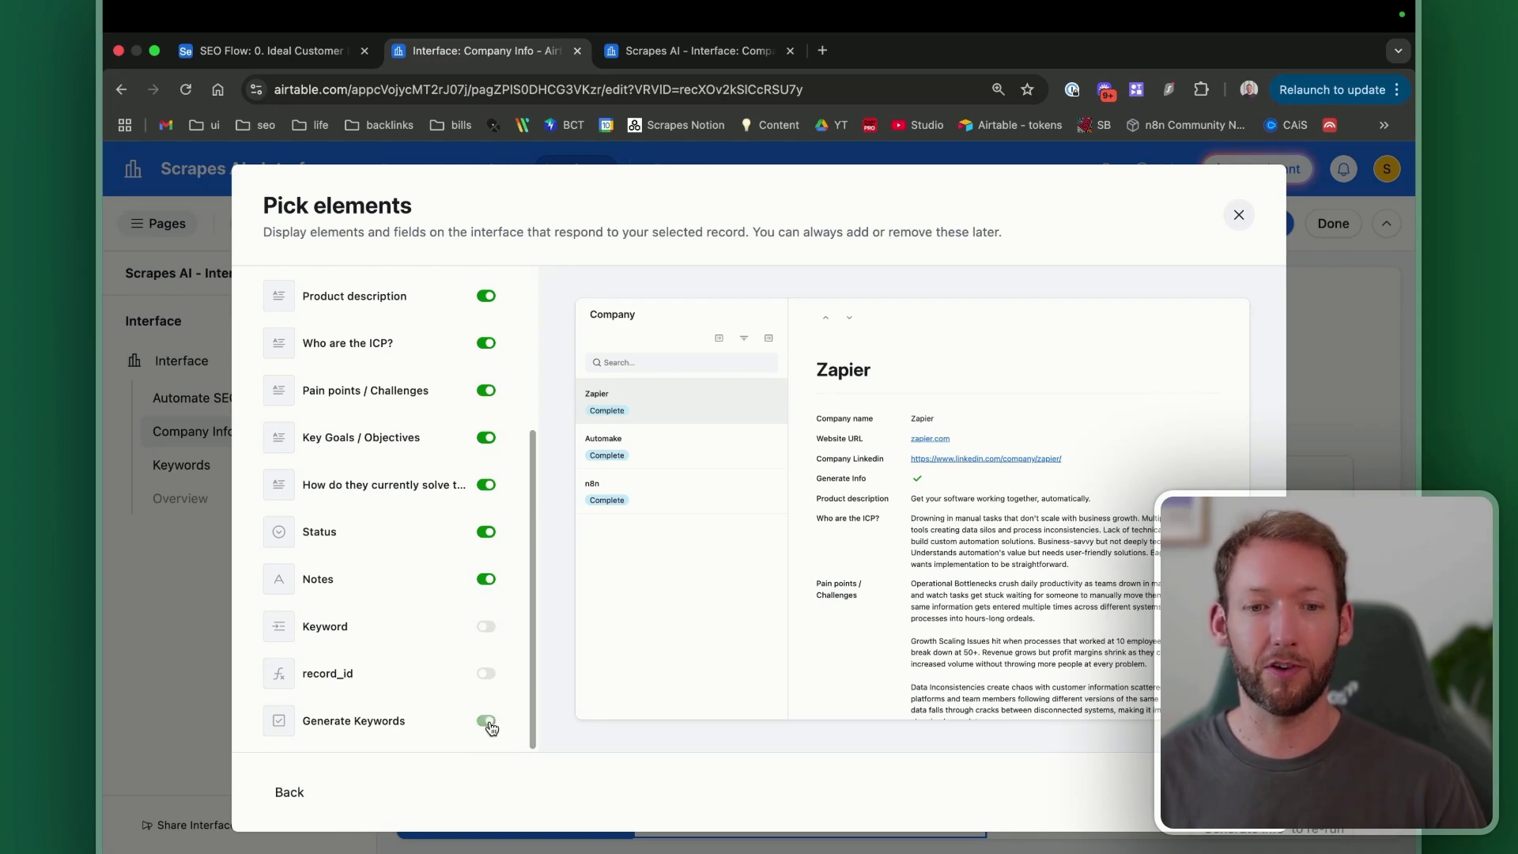
Step: Name the page Company Information V2 and finish creating it
{"action": "left_click", "coordinate": [1228, 792]}
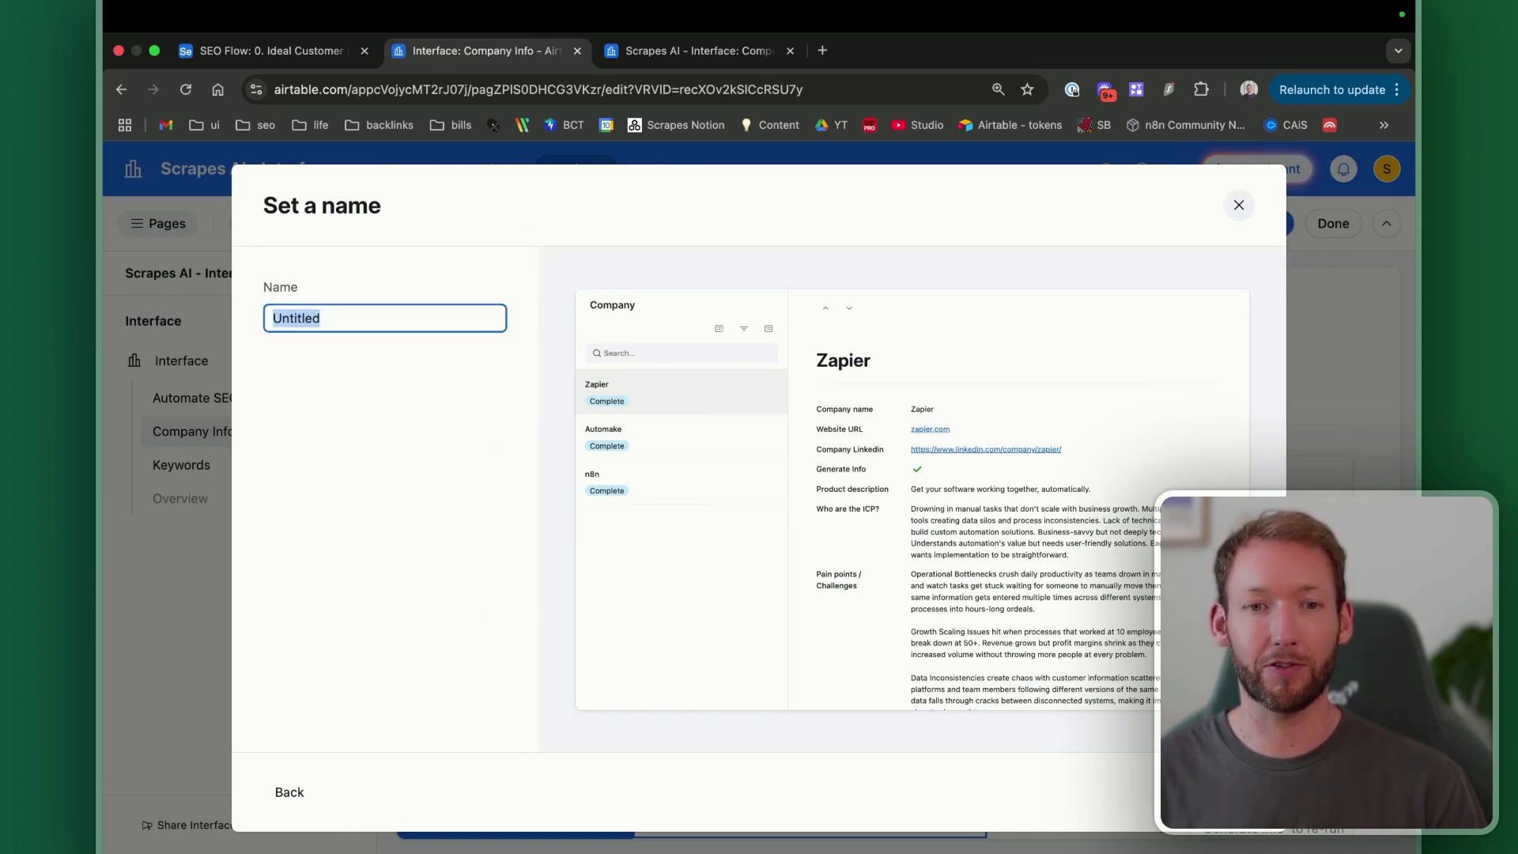
{"action": "type", "text": "Company Information V2"}
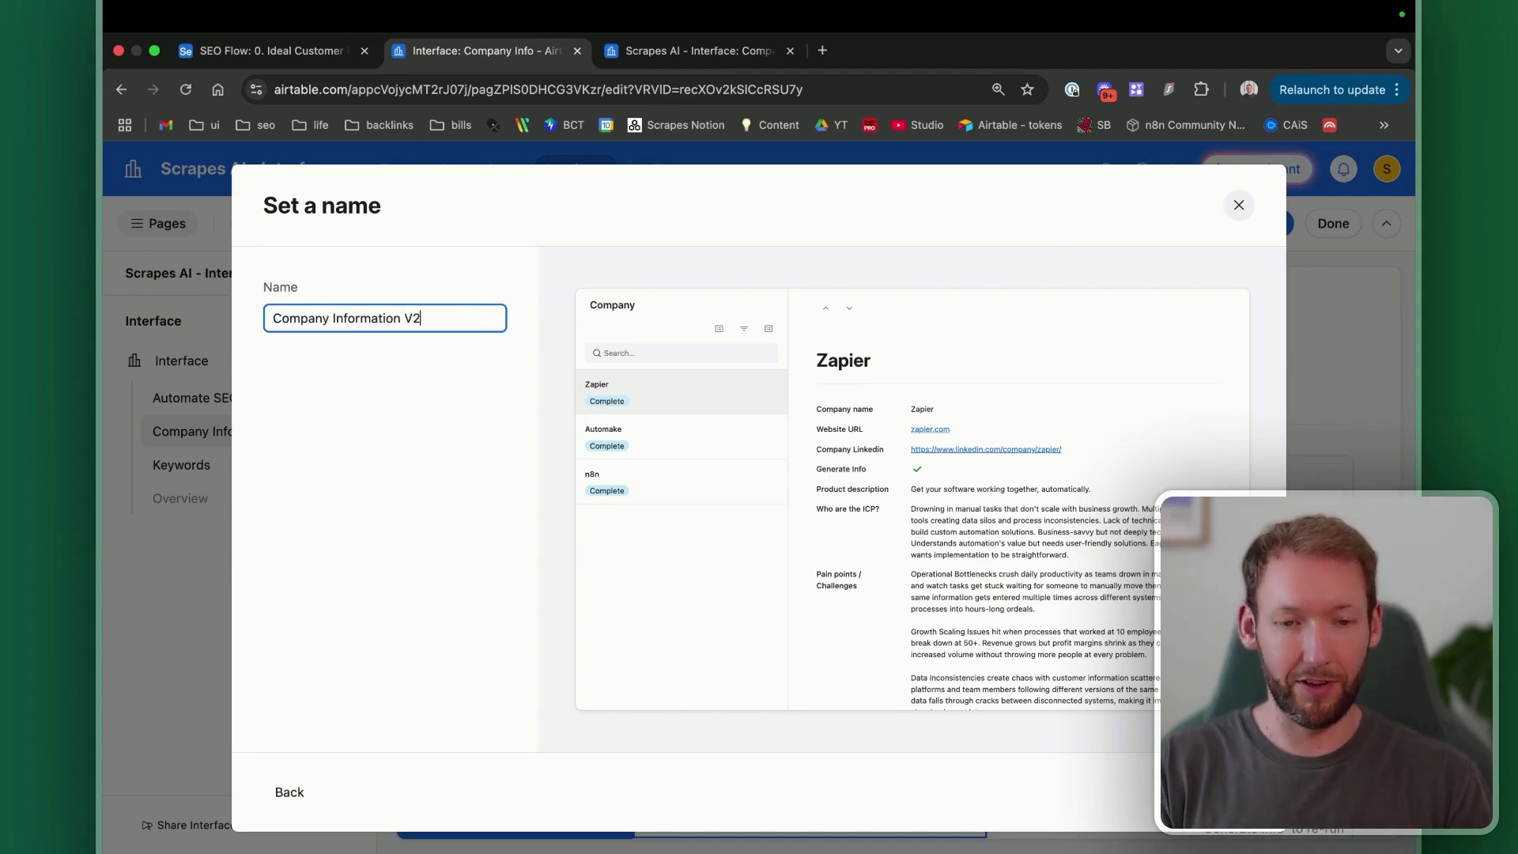
{"action": "key", "text": "Return"}
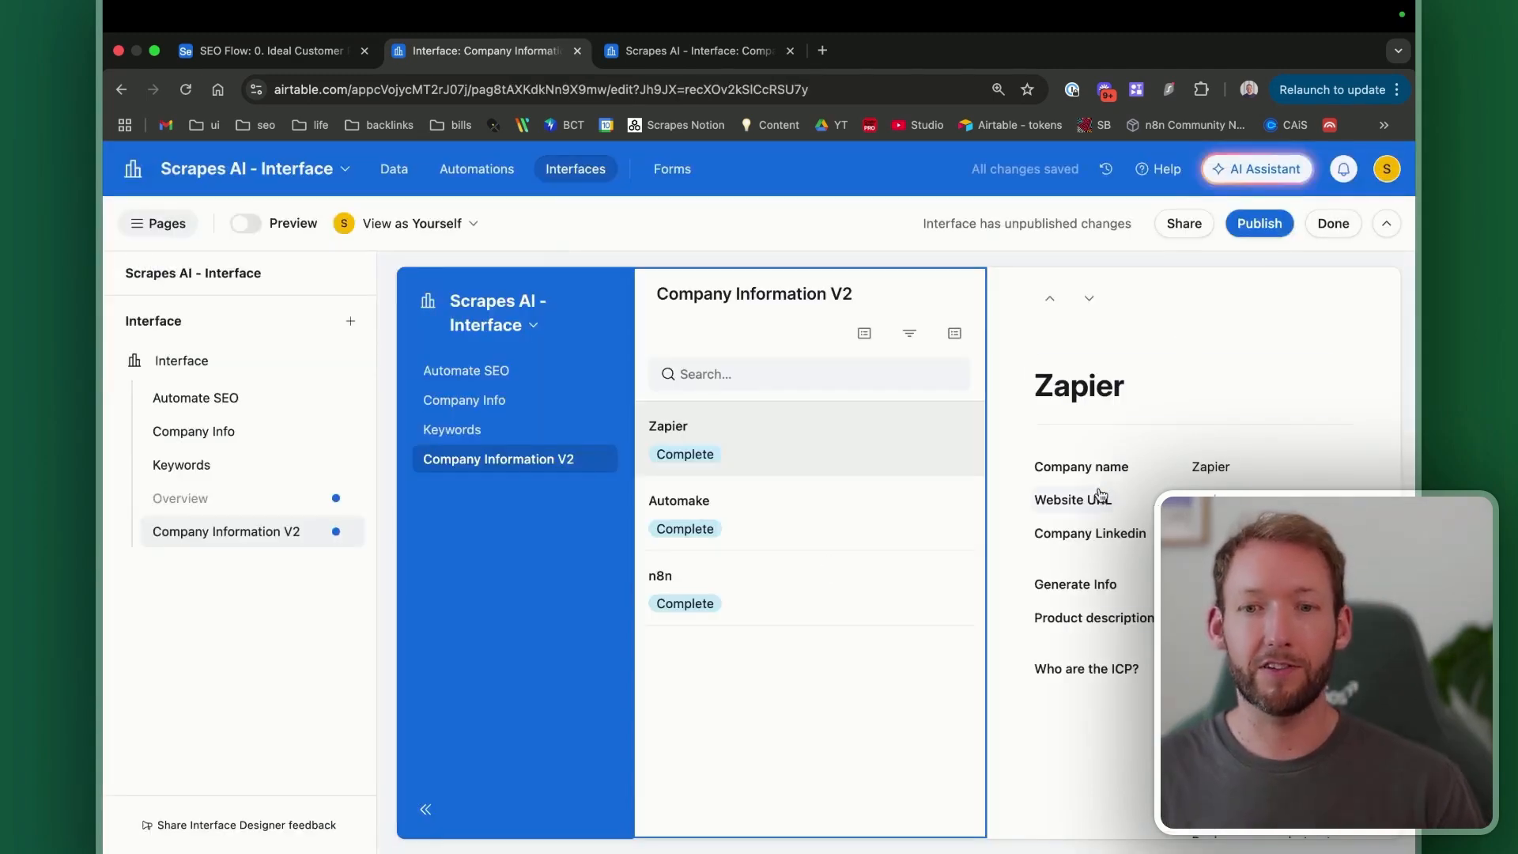
Step: Look at the Automake and n8n records in the page editor and hide the page list
{"action": "left_click", "coordinate": [807, 530]}
{"action": "left_click", "coordinate": [793, 592]}
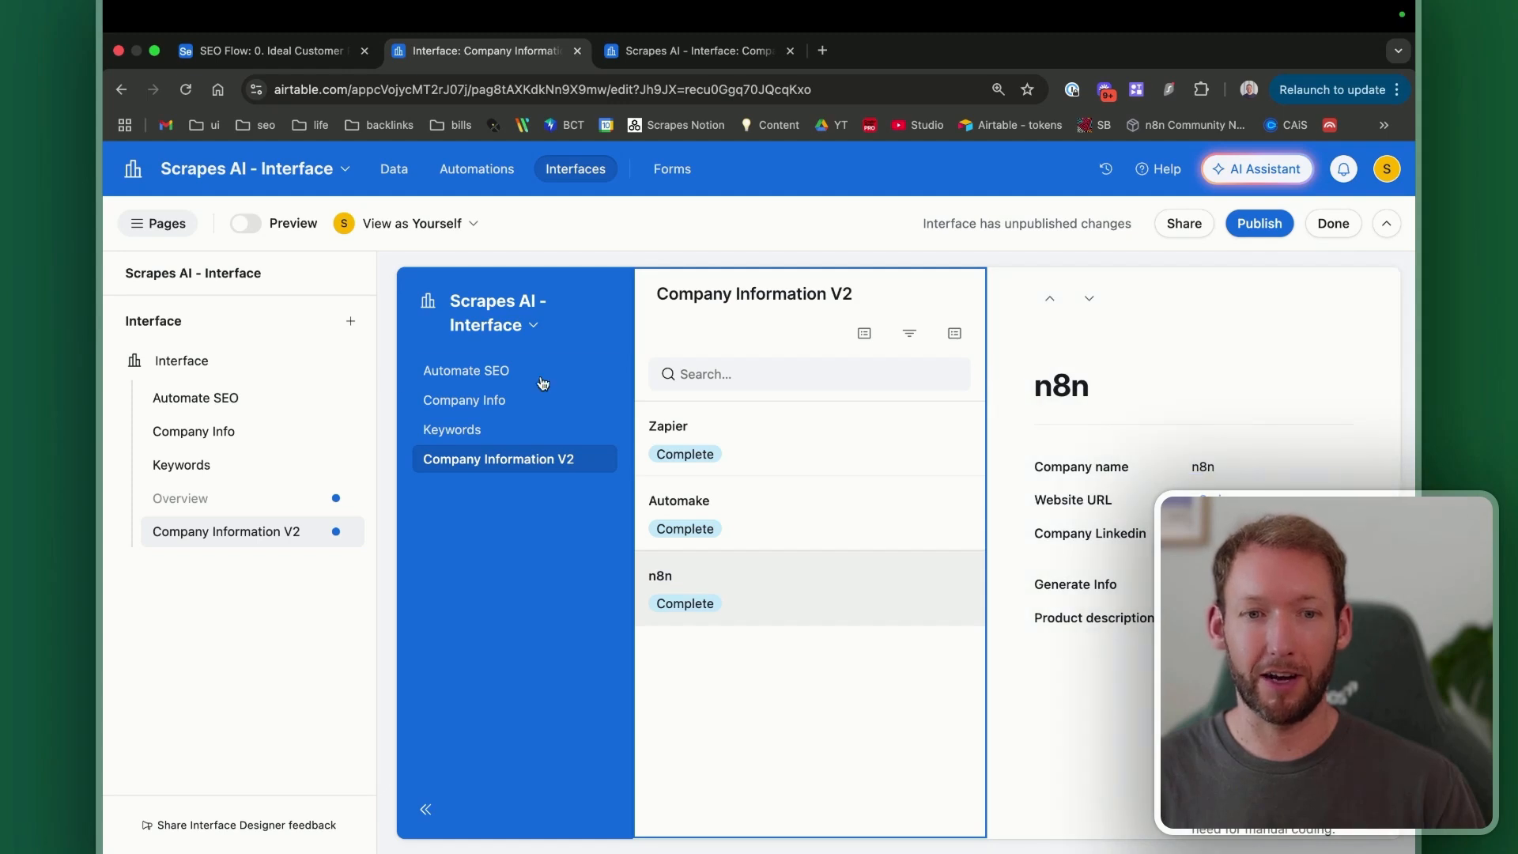
{"action": "left_click", "coordinate": [162, 223]}
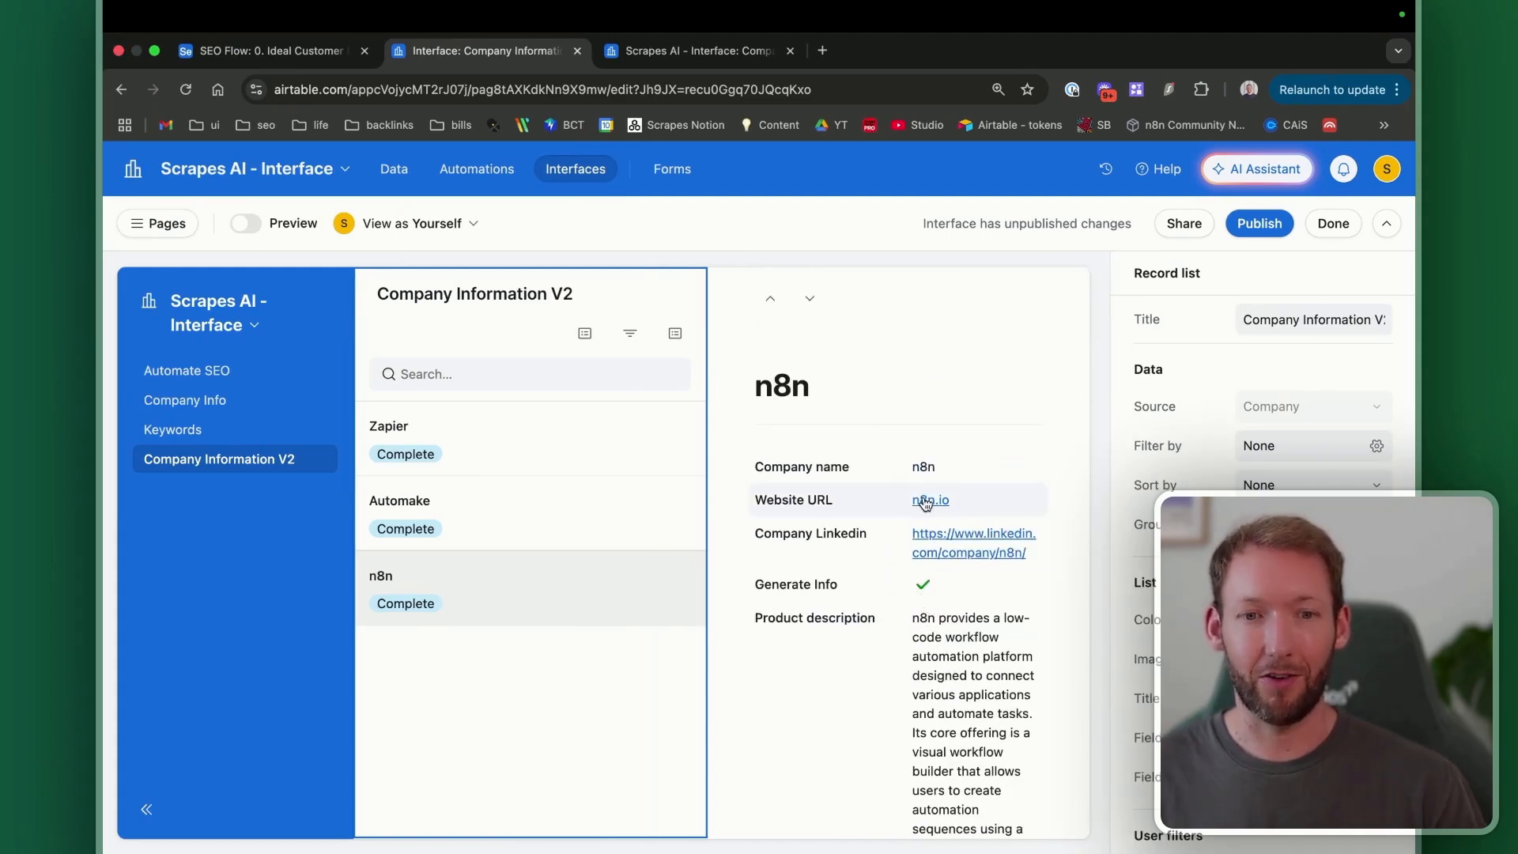
Step: Preview the page and review the Zapier and Automake records' details
{"action": "left_click", "coordinate": [246, 223]}
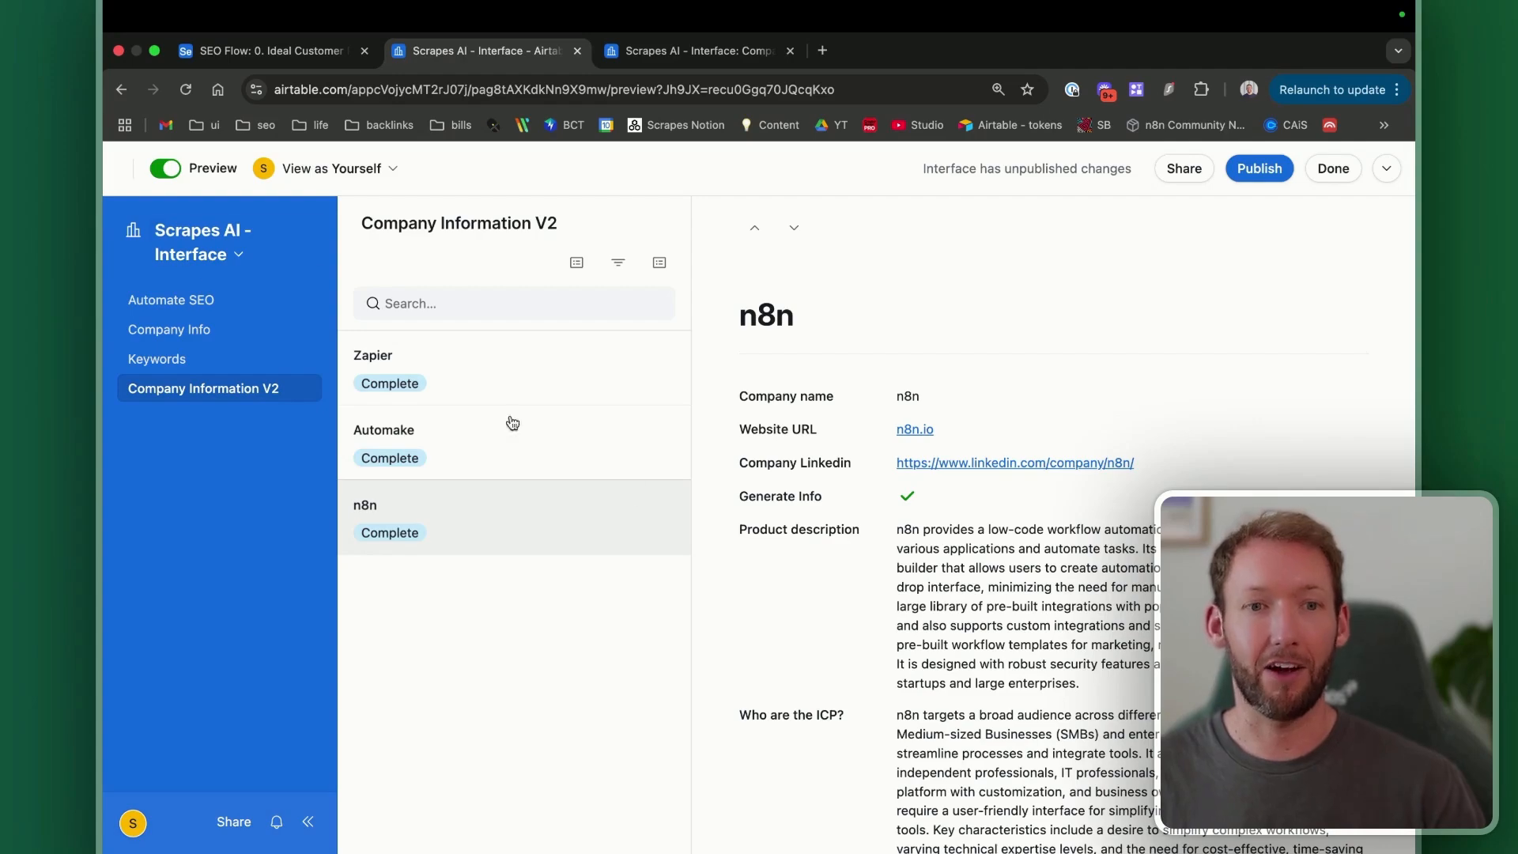
{"action": "left_click", "coordinate": [494, 372]}
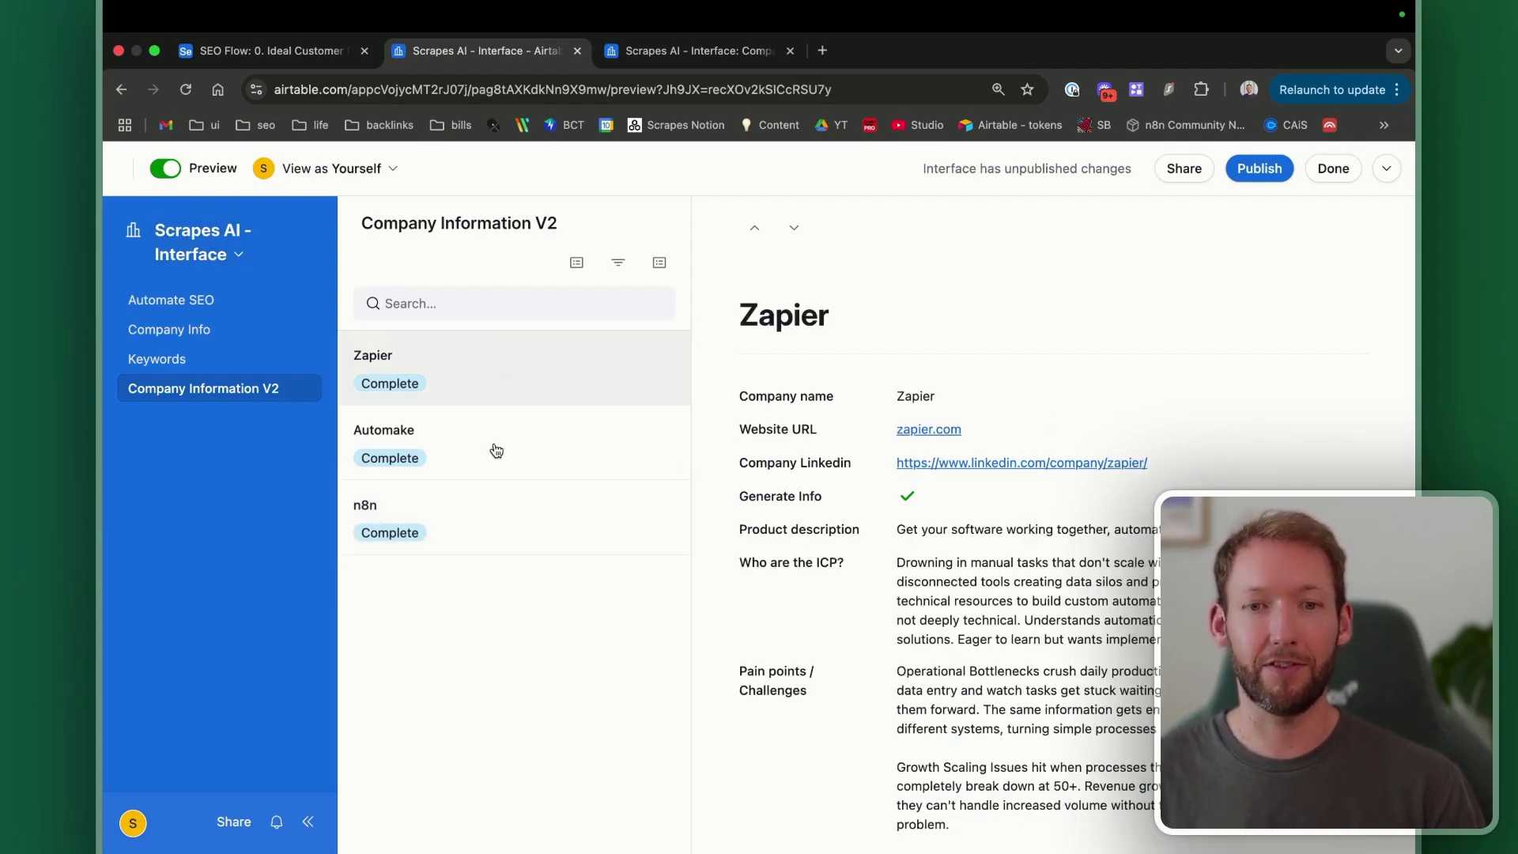
{"action": "left_click", "coordinate": [497, 451]}
{"action": "scroll", "coordinate": [1130, 567], "scroll_direction": "down", "scroll_amount": 10}
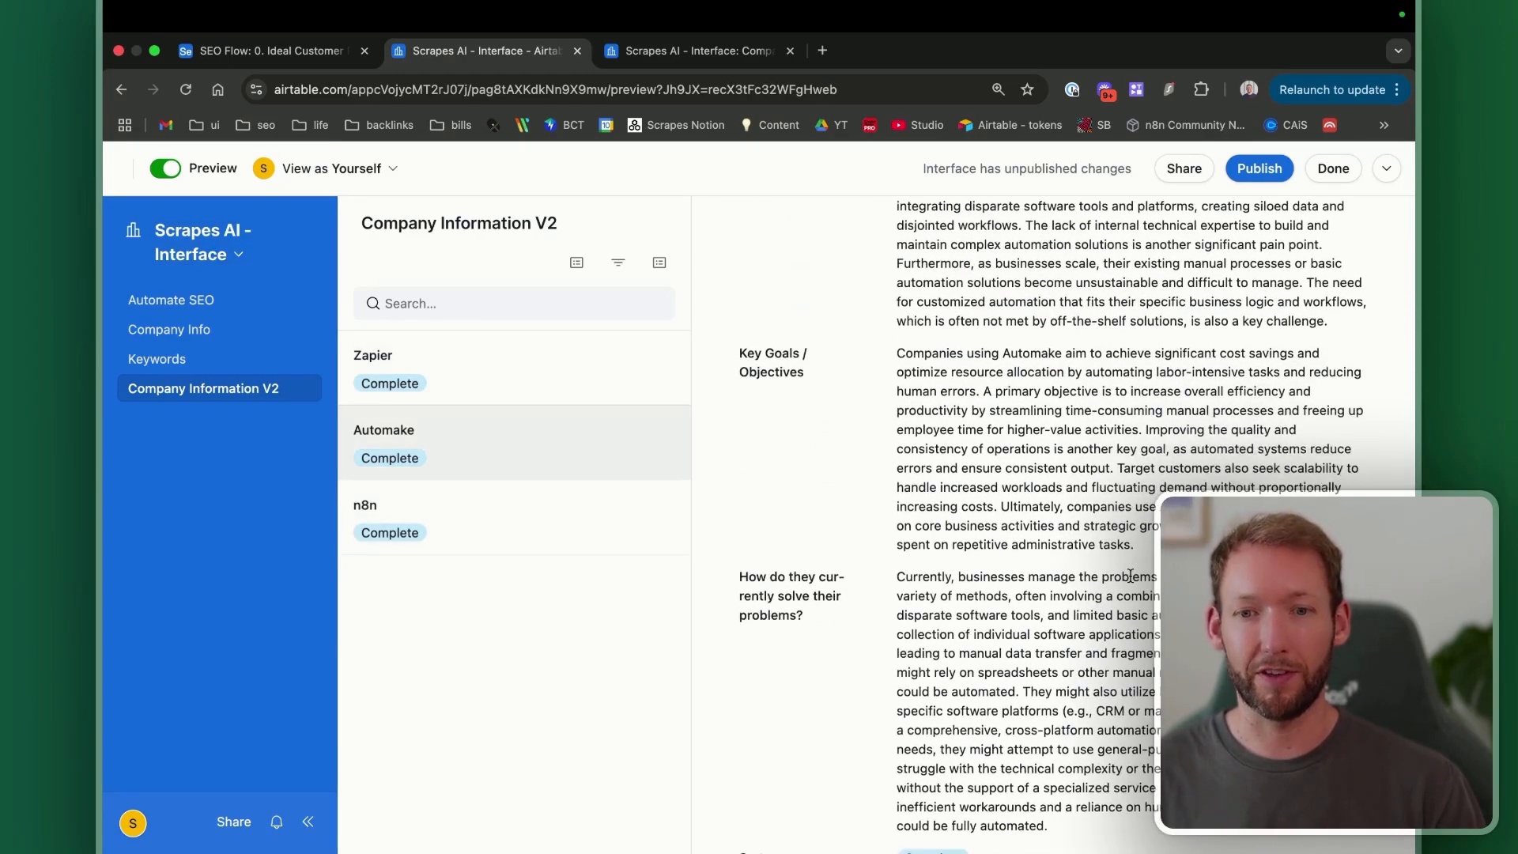
{"action": "scroll", "coordinate": [1081, 540], "scroll_direction": "up", "scroll_amount": 10}
{"action": "scroll", "coordinate": [1008, 490], "scroll_direction": "down", "scroll_amount": 1}
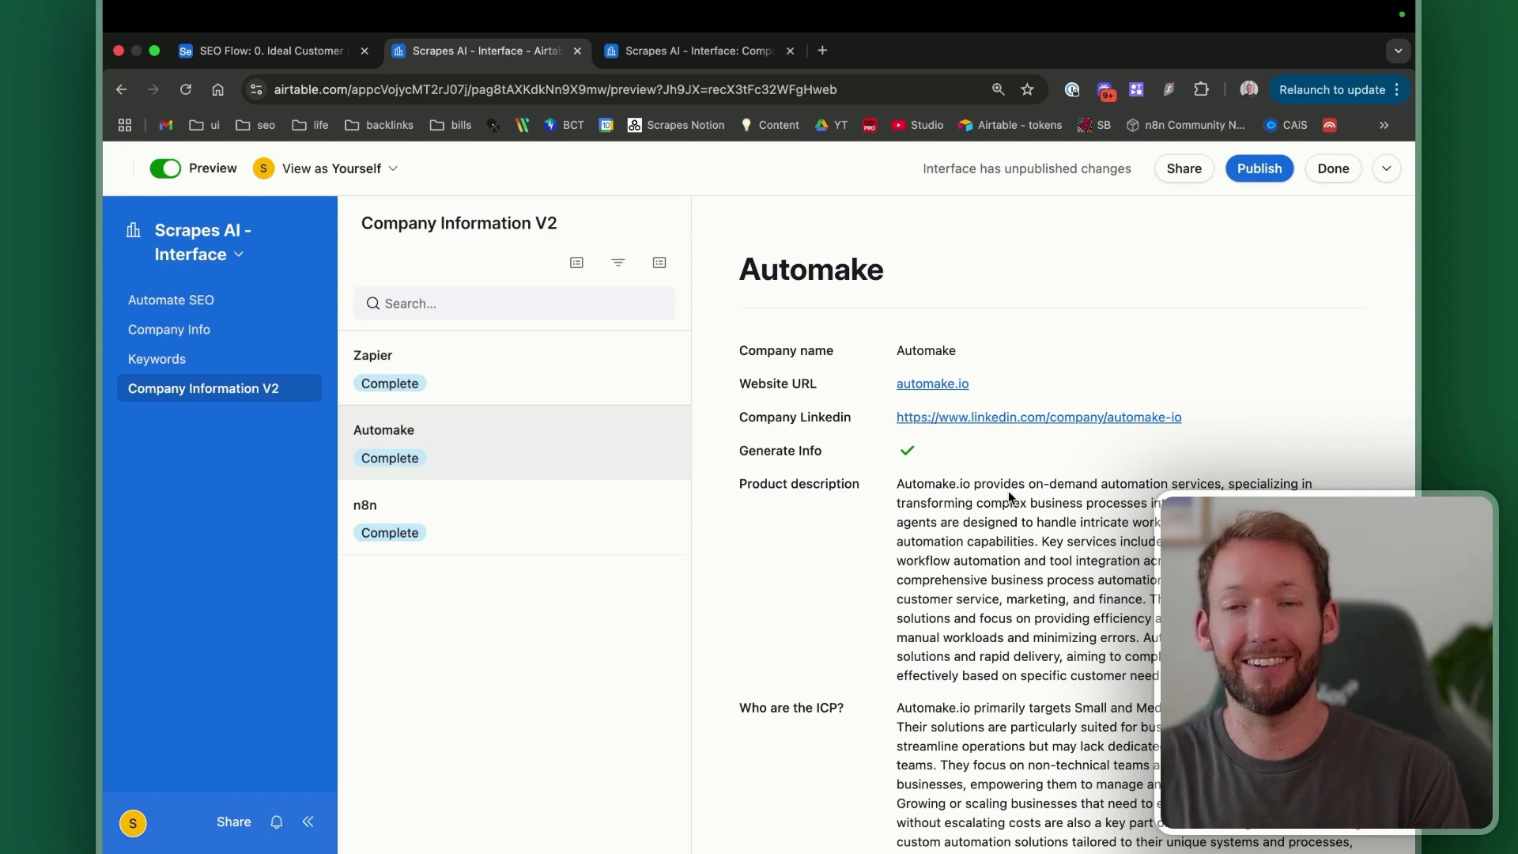
Step: Return to page editing and make the Product description field editable
{"action": "left_click", "coordinate": [167, 168]}
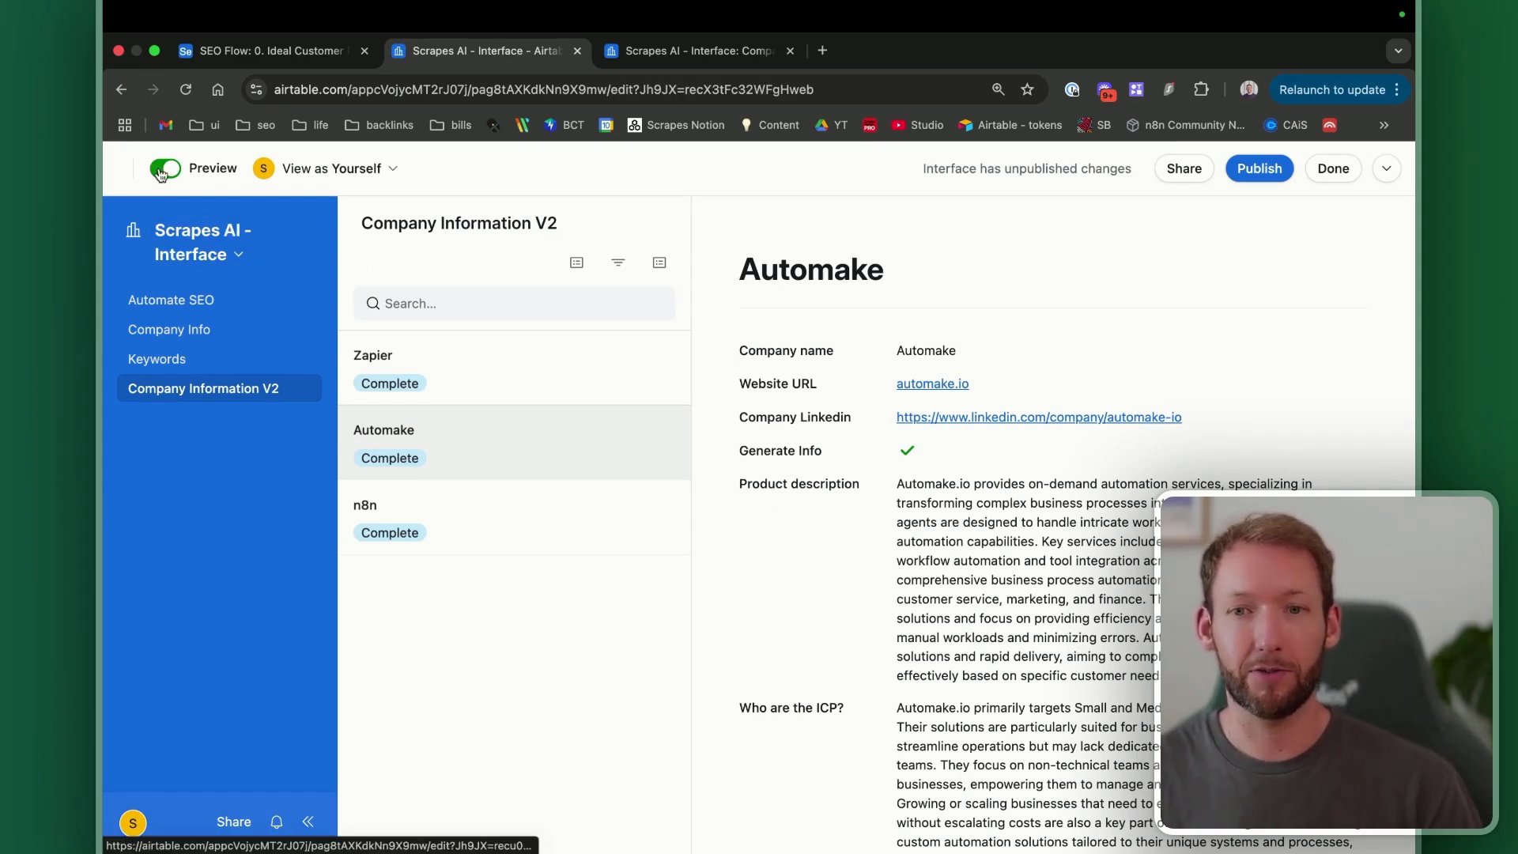
{"action": "scroll", "coordinate": [929, 540], "scroll_direction": "down", "scroll_amount": 4}
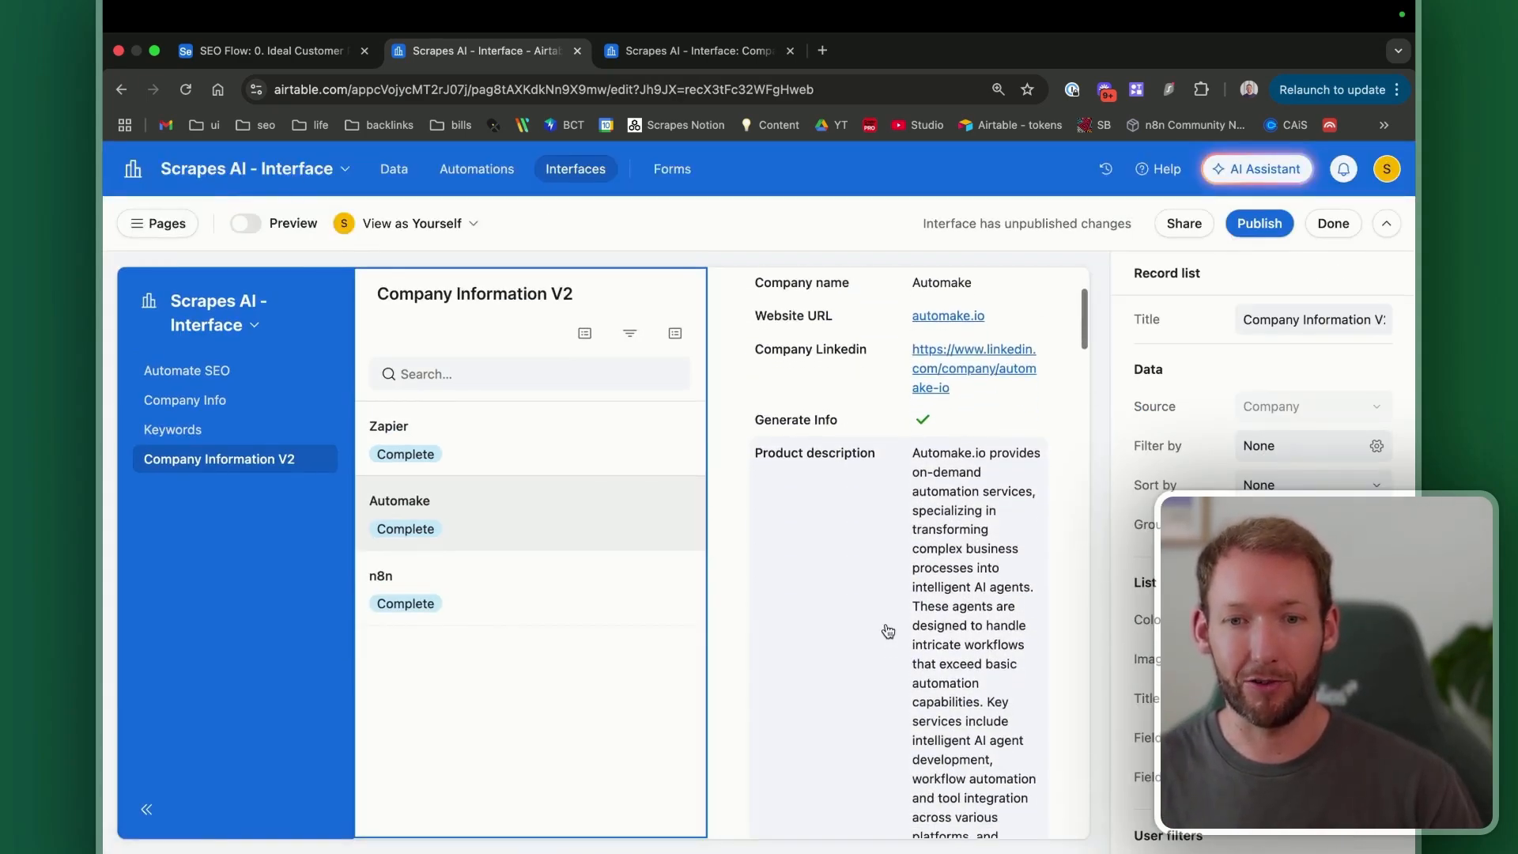
{"action": "left_click", "coordinate": [908, 535]}
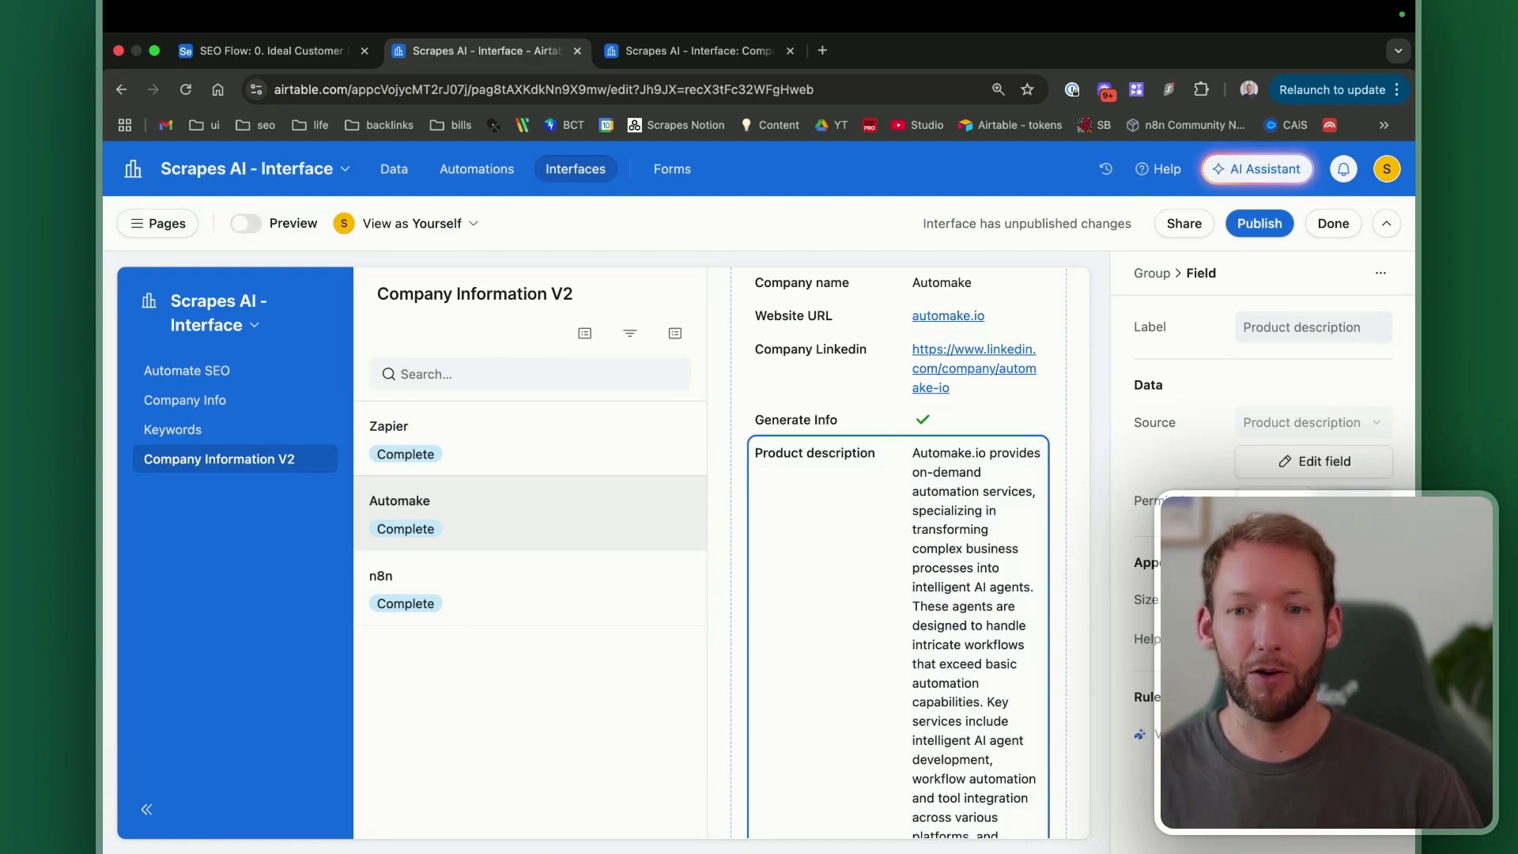
{"action": "scroll", "coordinate": [871, 485], "scroll_direction": "down", "scroll_amount": 5}
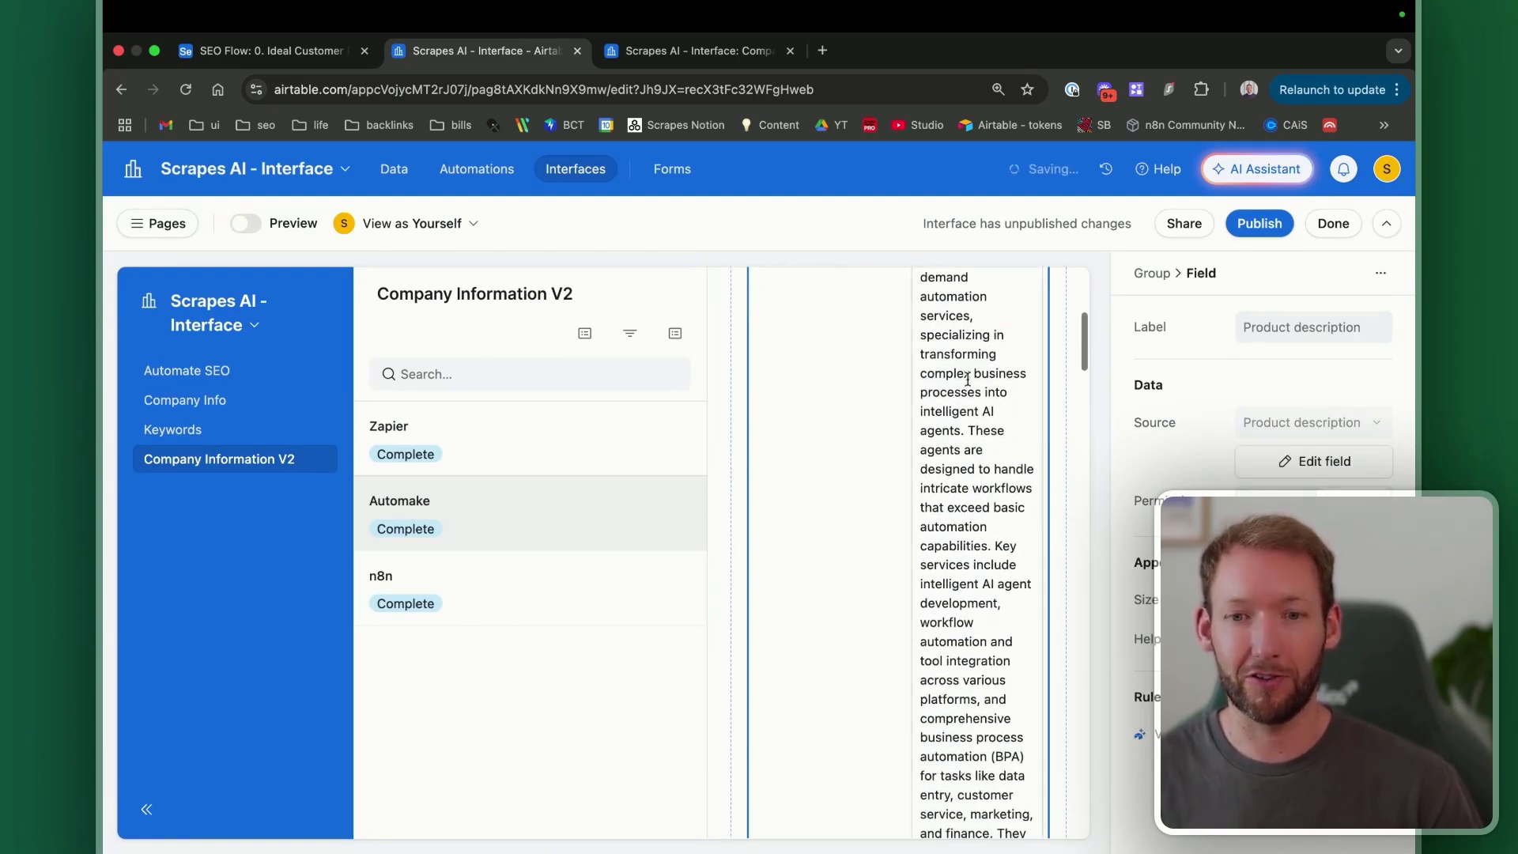
Step: Preview the page and try editing Automake's product description by adding and removing a line break
{"action": "left_click", "coordinate": [251, 229]}
{"action": "scroll", "coordinate": [843, 569], "scroll_direction": "down", "scroll_amount": 2}
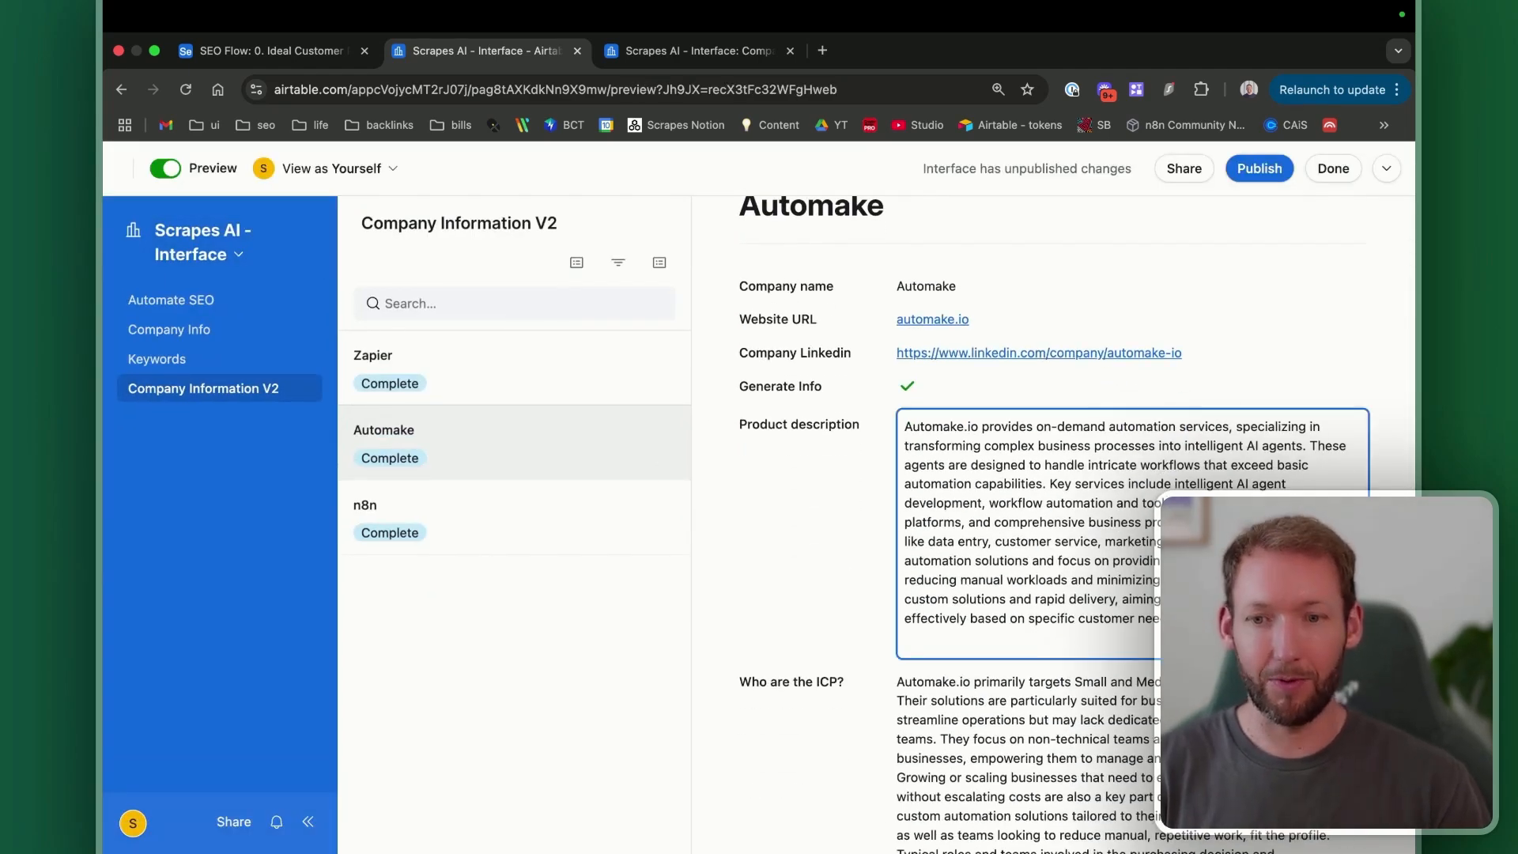
{"action": "key", "text": "Return"}
{"action": "key", "text": "BackSpace"}
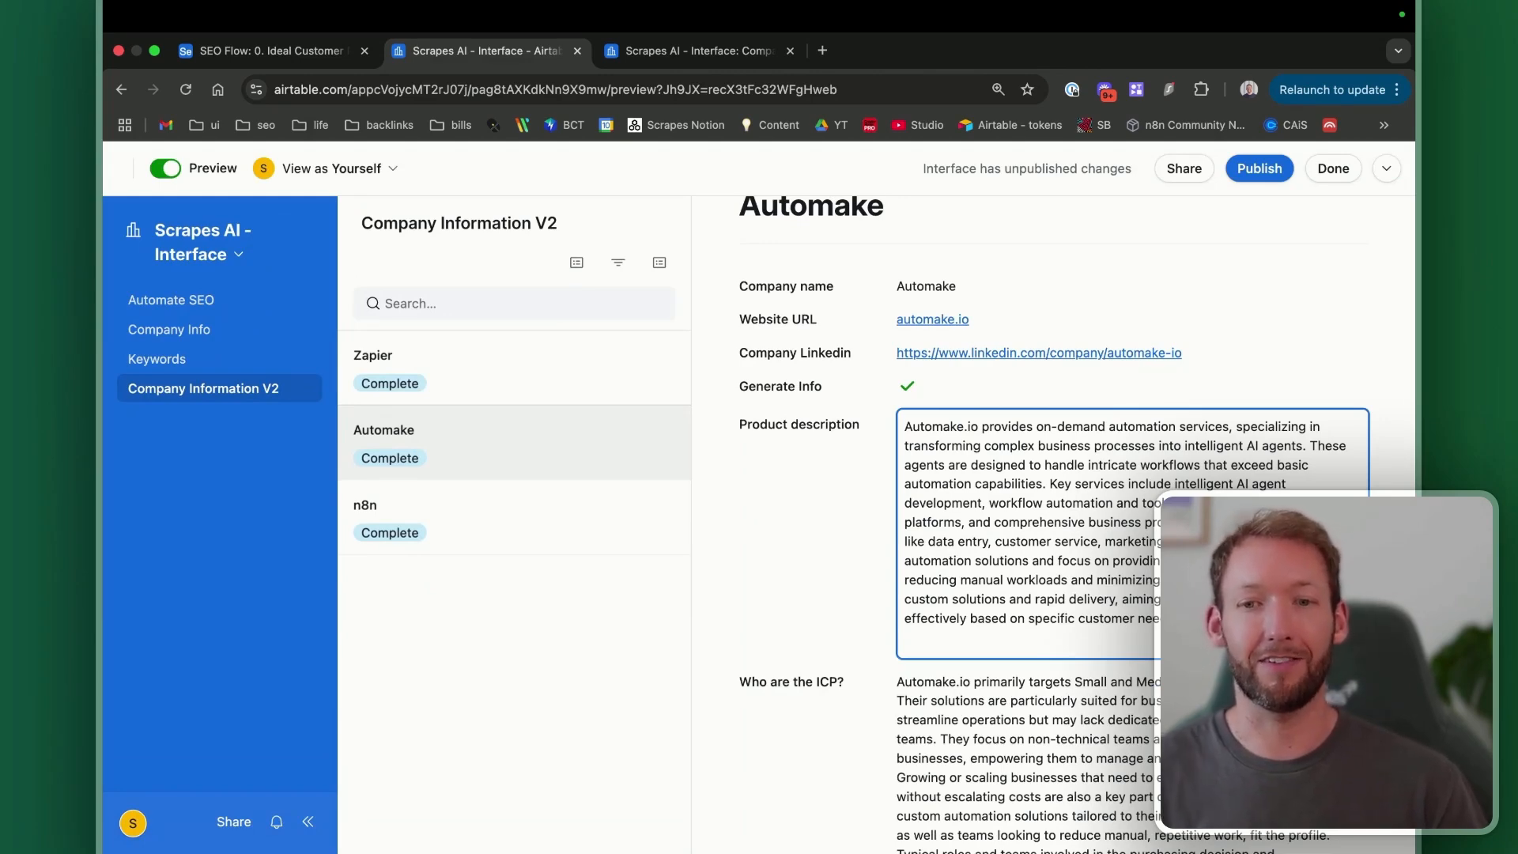
{"action": "left_click", "coordinate": [1359, 312]}
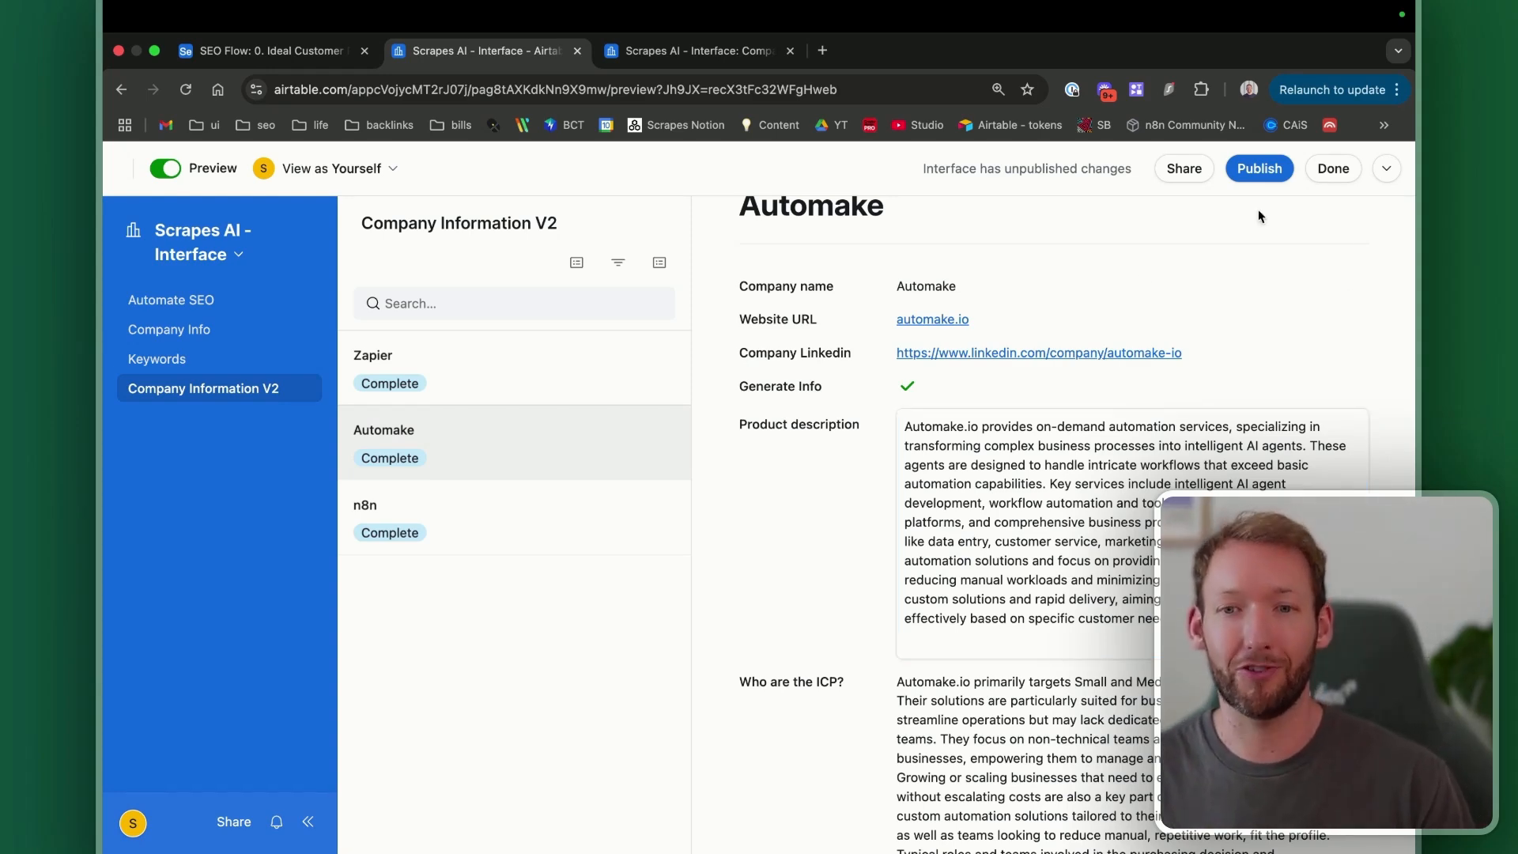
Step: Leave the preview and publish the interface with the Company Information V2 page
{"action": "left_click", "coordinate": [1333, 168]}
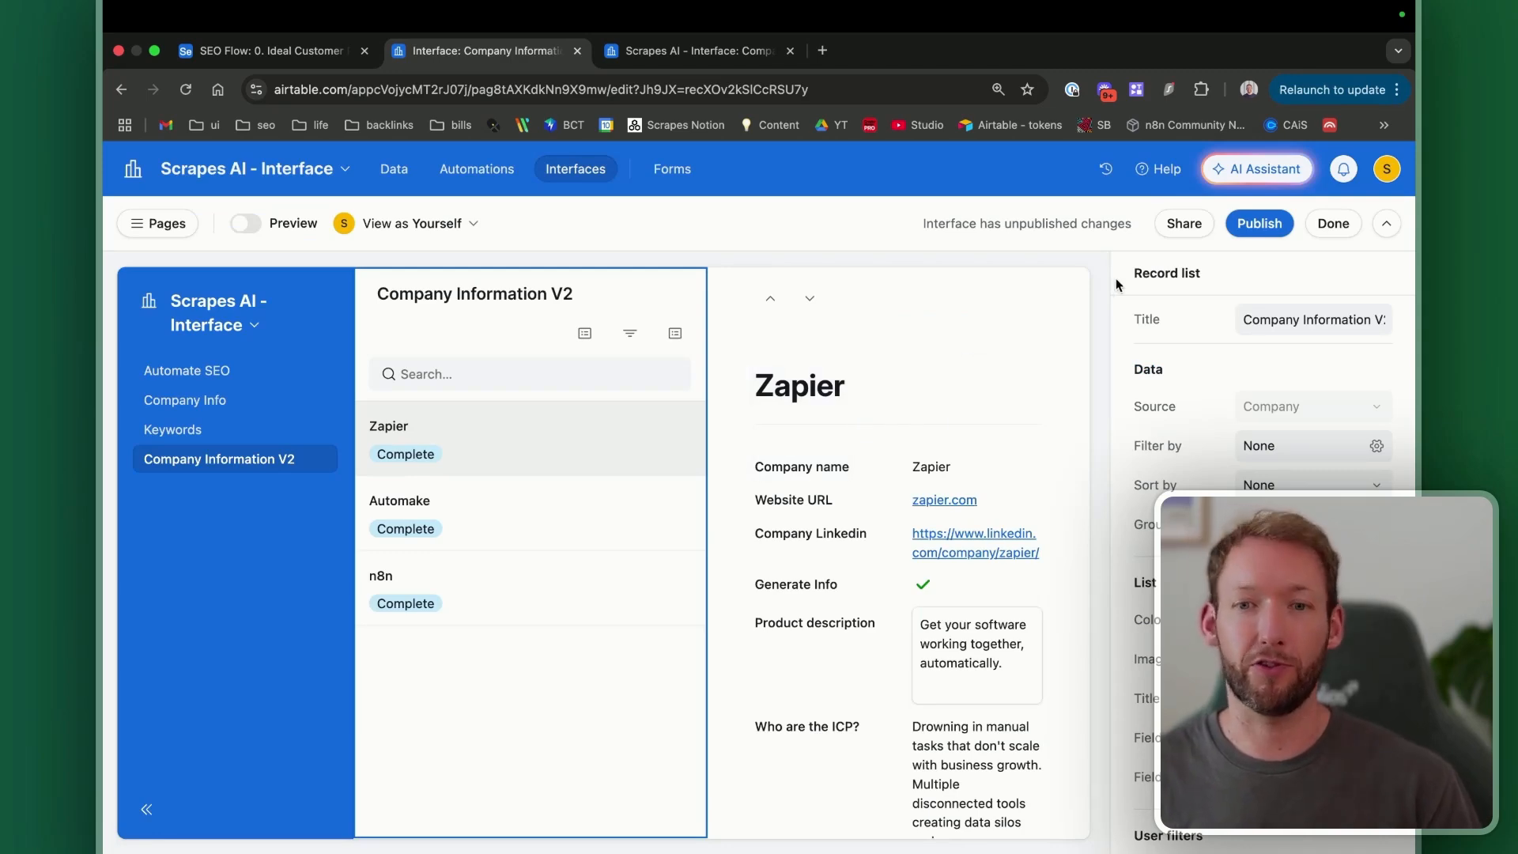
{"action": "left_click", "coordinate": [1260, 224]}
{"action": "left_click", "coordinate": [946, 606]}
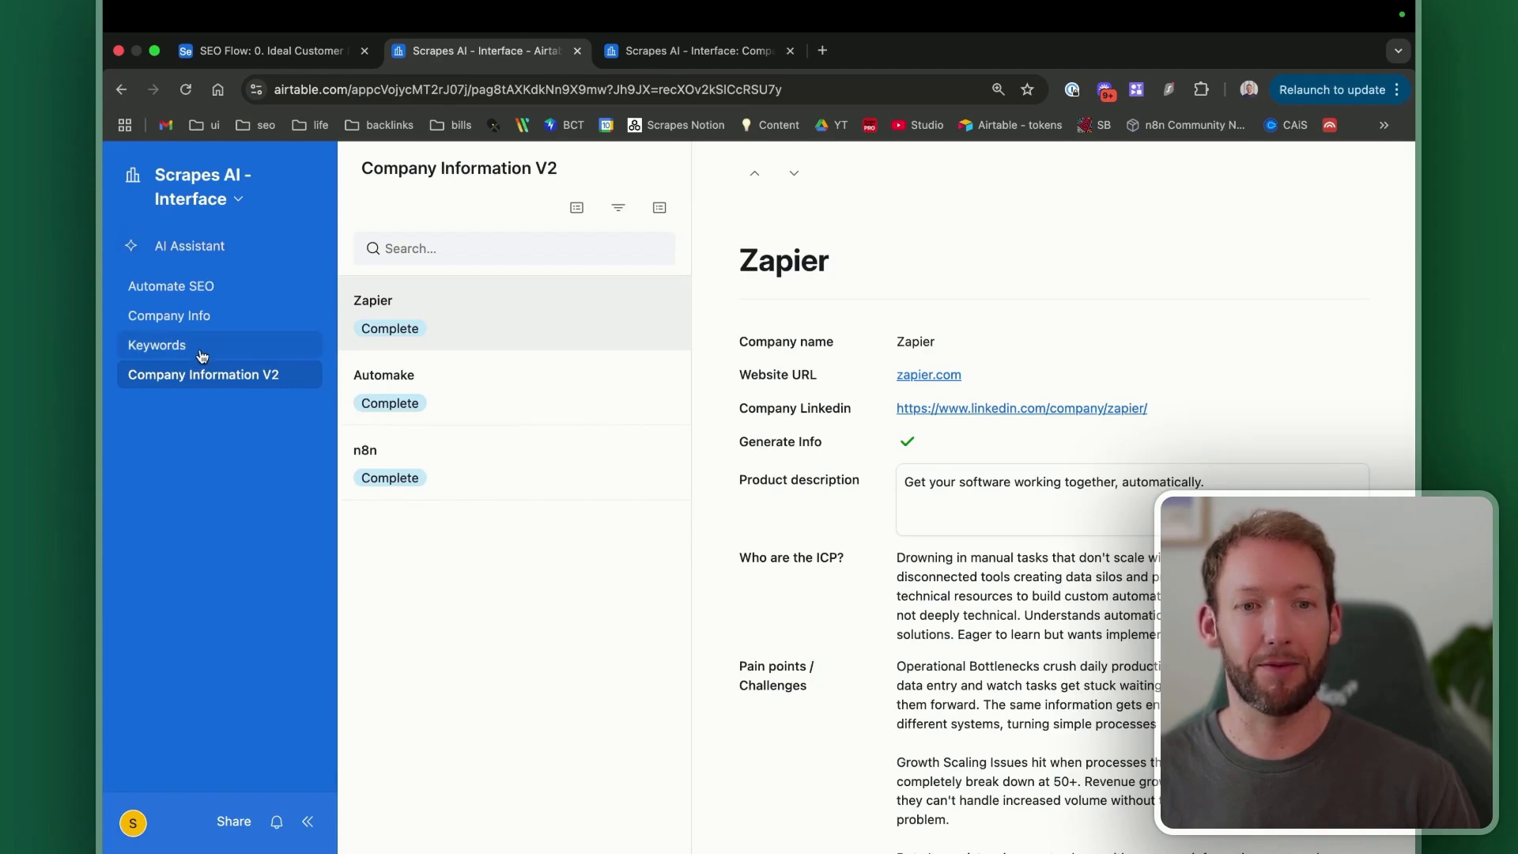
Step: Review the Automake and n8n records on the published Company Information V2 page
{"action": "left_click", "coordinate": [464, 419]}
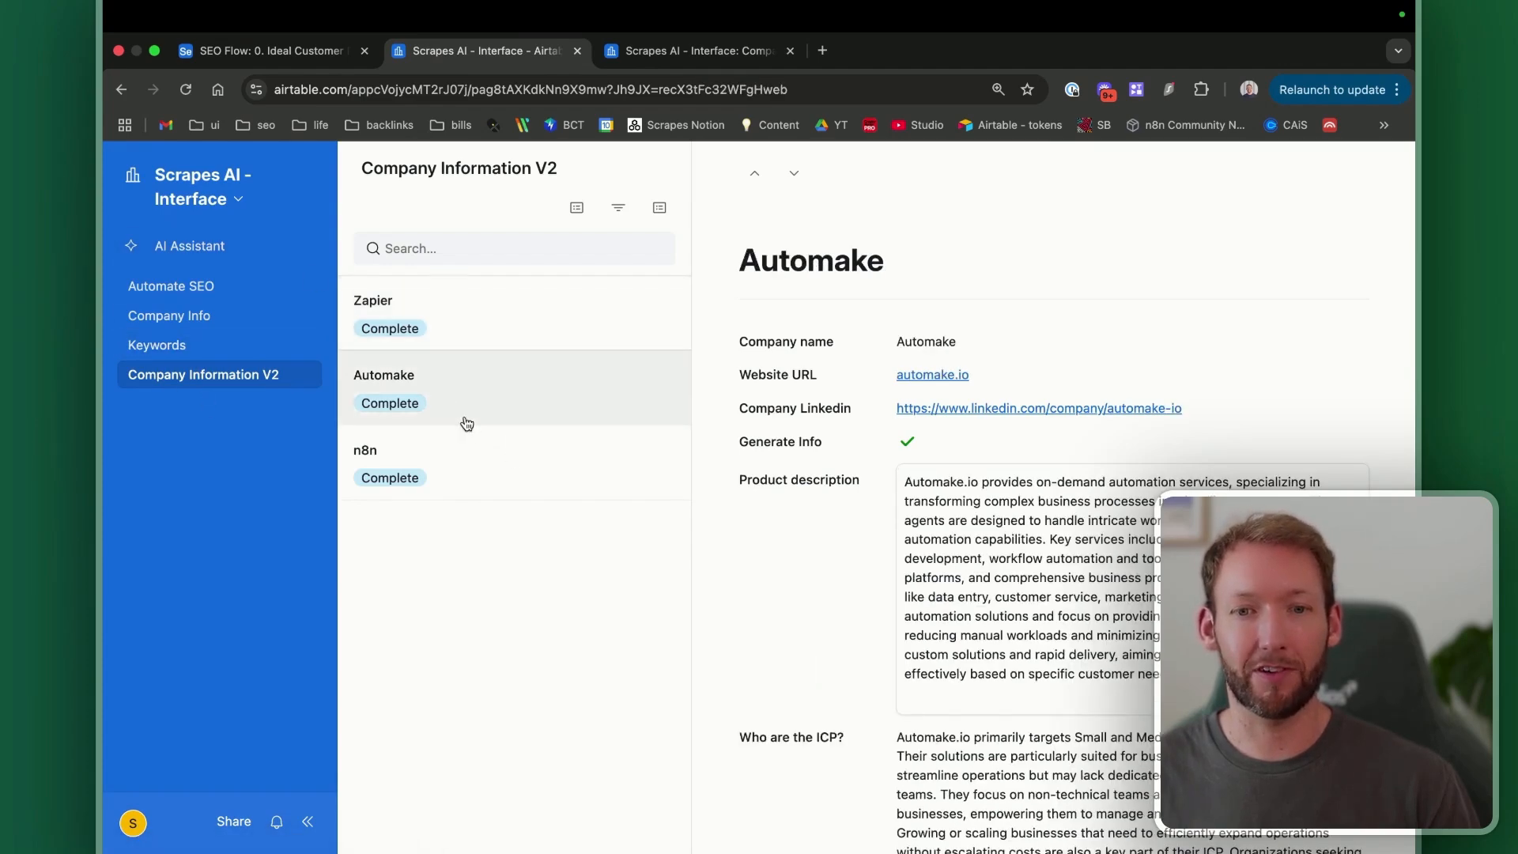
{"action": "left_click", "coordinate": [479, 471]}
{"action": "scroll", "coordinate": [1059, 543], "scroll_direction": "down", "scroll_amount": 3}
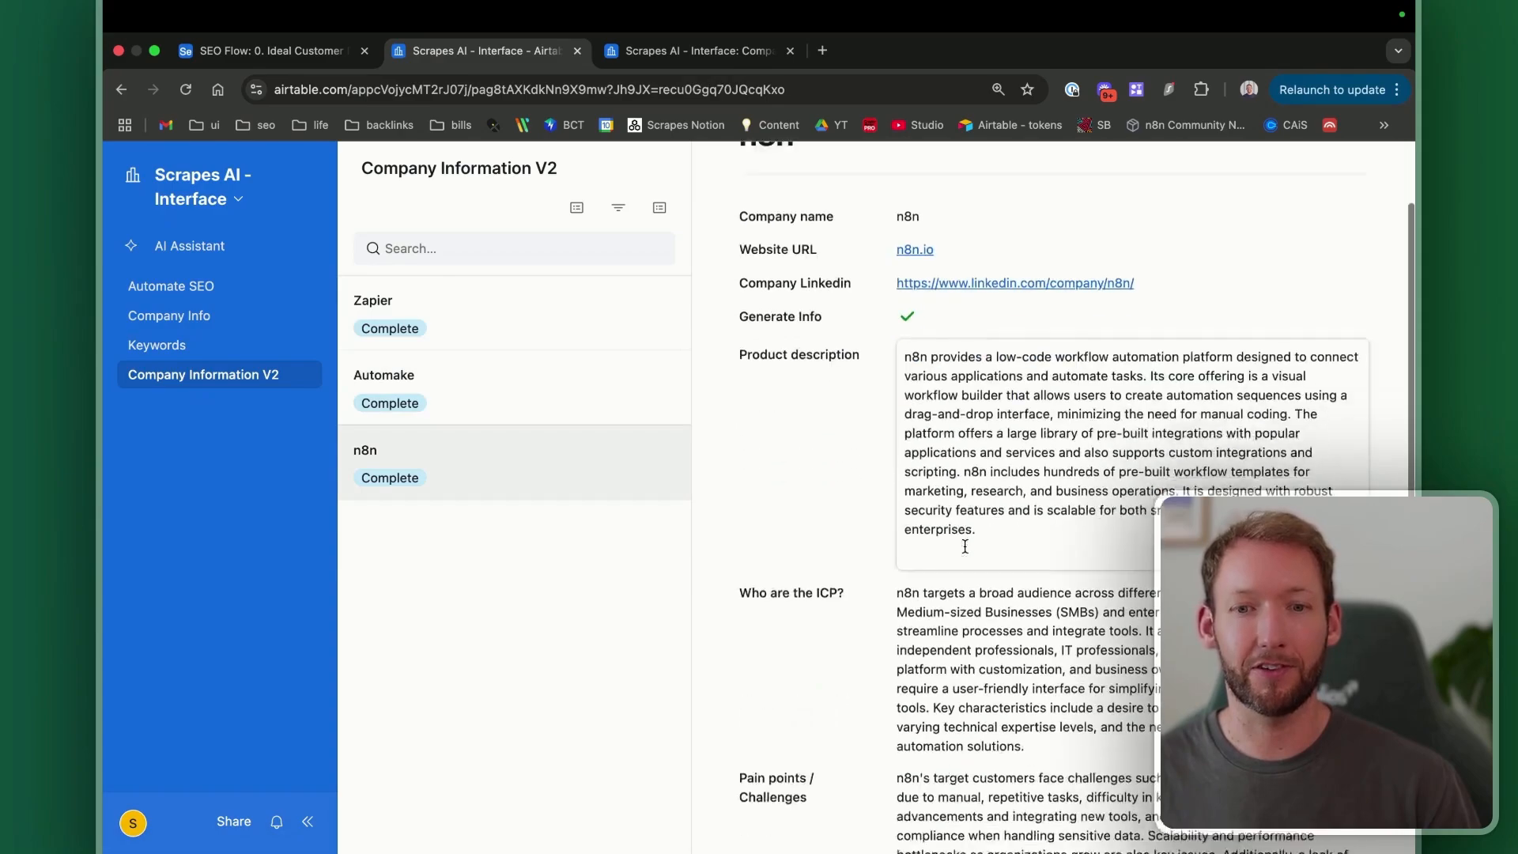
{"action": "scroll", "coordinate": [1059, 514], "scroll_direction": "down", "scroll_amount": 5}
{"action": "scroll", "coordinate": [955, 528], "scroll_direction": "up", "scroll_amount": 8}
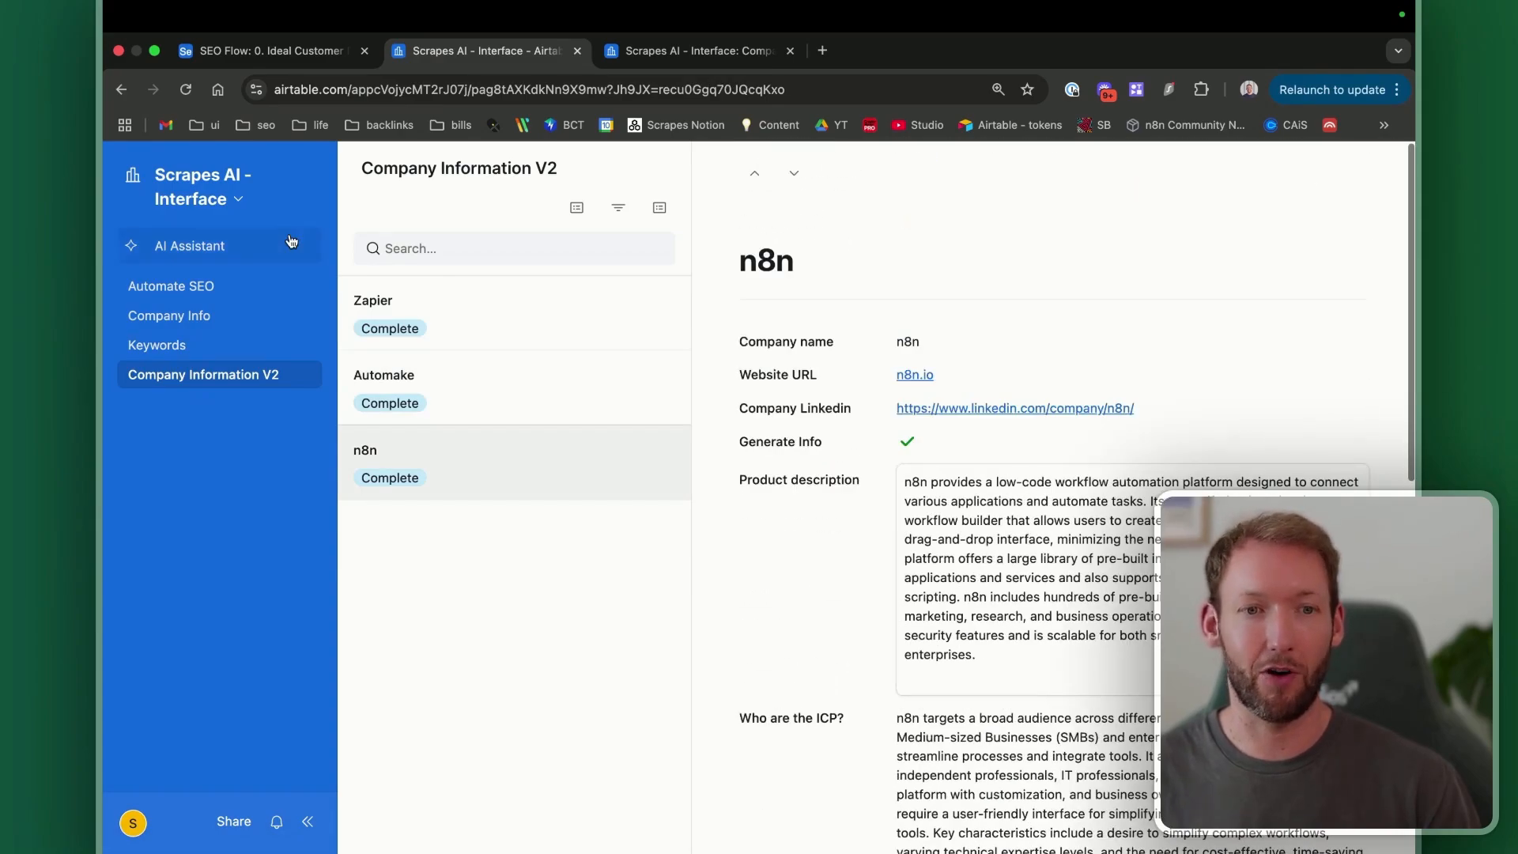
Step: Reopen the interface for editing and make the Generate Info, Company Linkedin and Website URL fields editable
{"action": "left_click", "coordinate": [239, 199]}
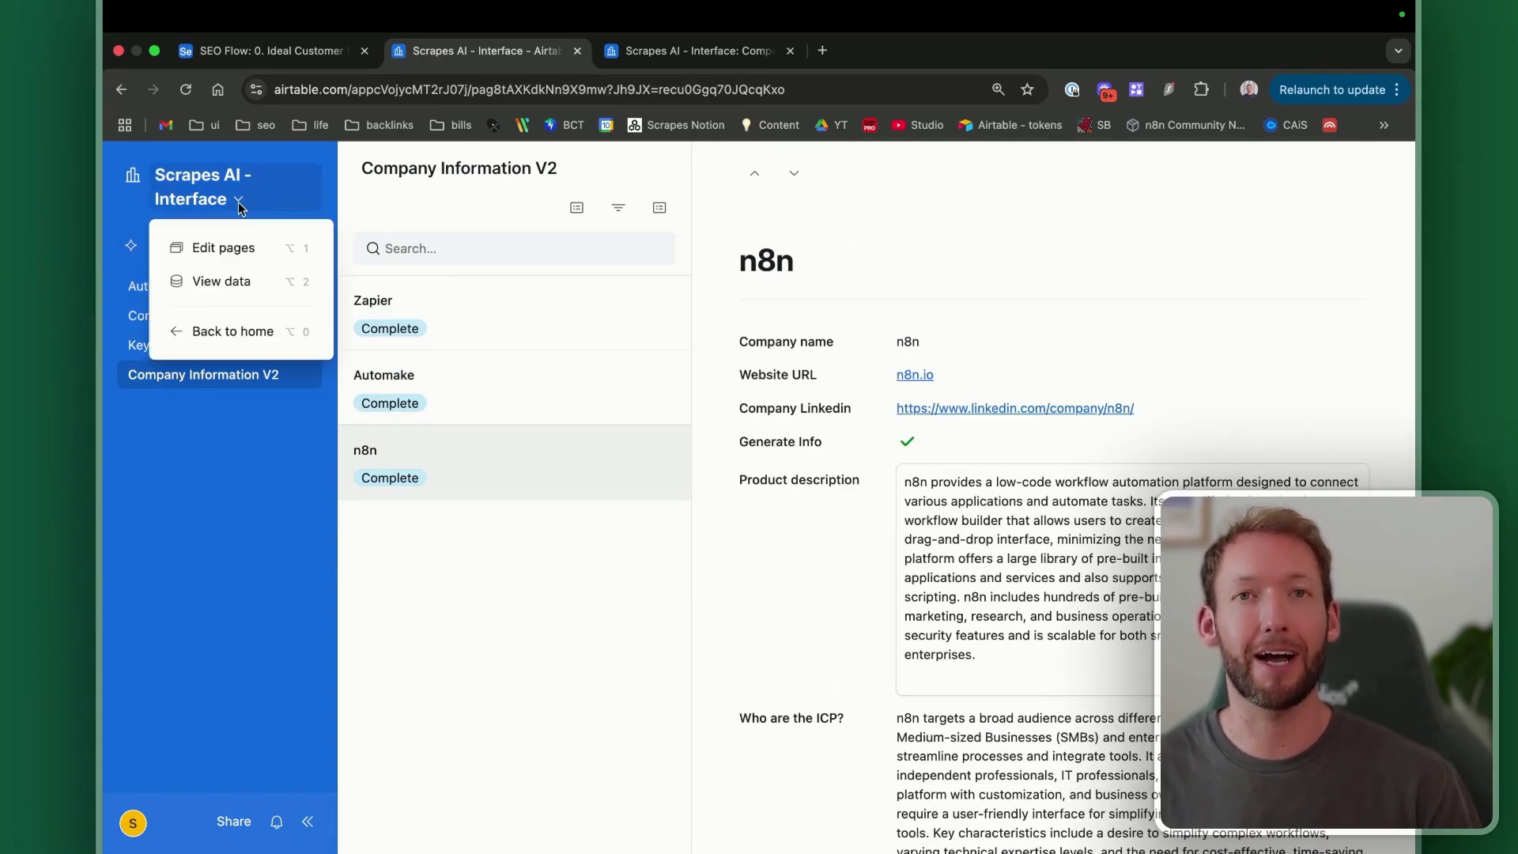
{"action": "left_click", "coordinate": [239, 244]}
{"action": "scroll", "coordinate": [1062, 604], "scroll_direction": "down", "scroll_amount": 3}
{"action": "scroll", "coordinate": [1062, 603], "scroll_direction": "up", "scroll_amount": 3}
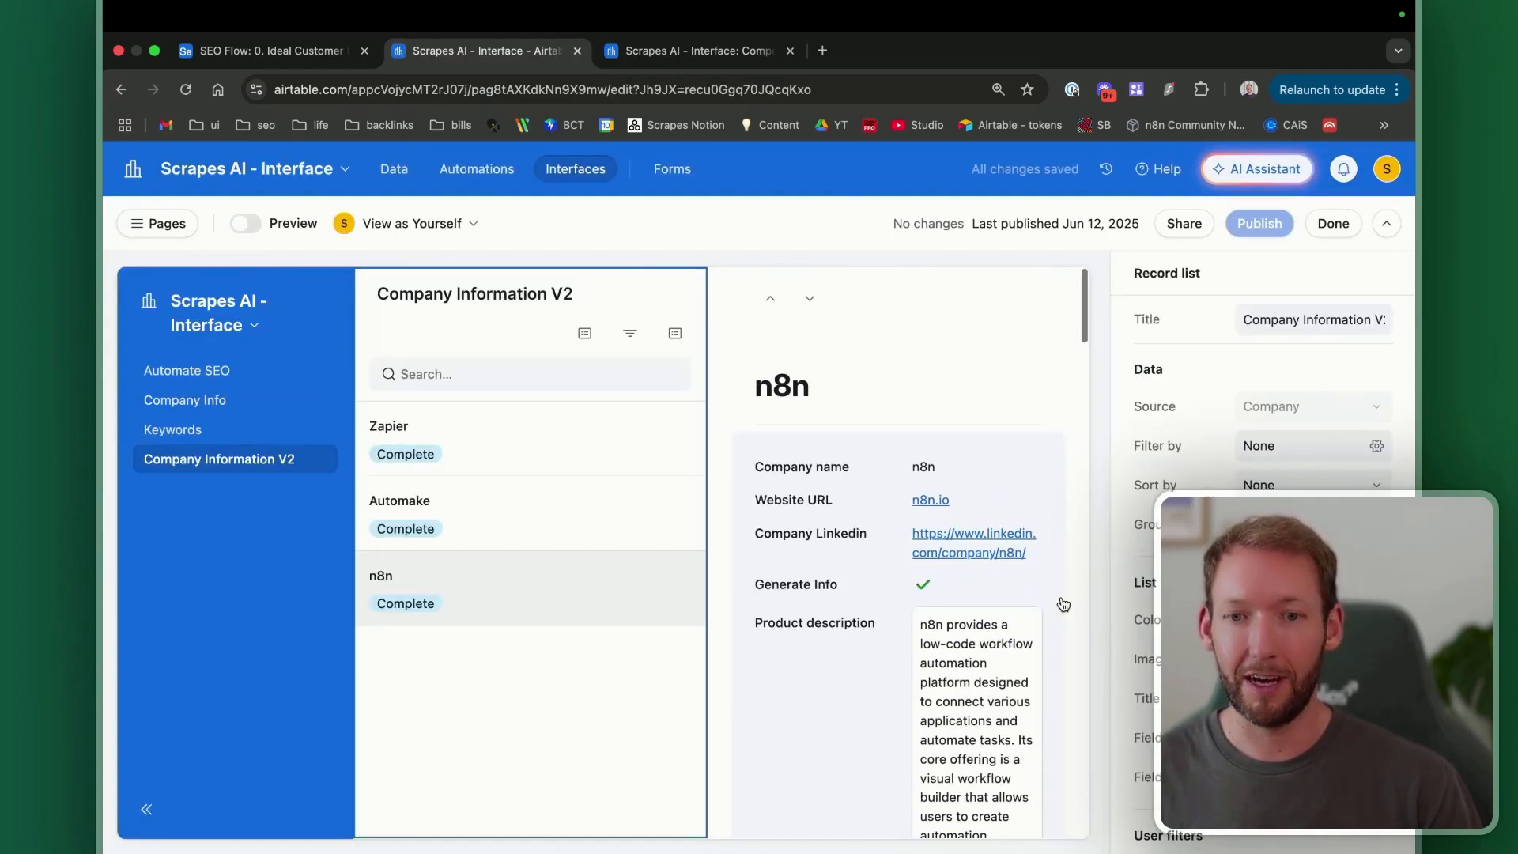
{"action": "left_click", "coordinate": [853, 581]}
{"action": "left_click", "coordinate": [1353, 501]}
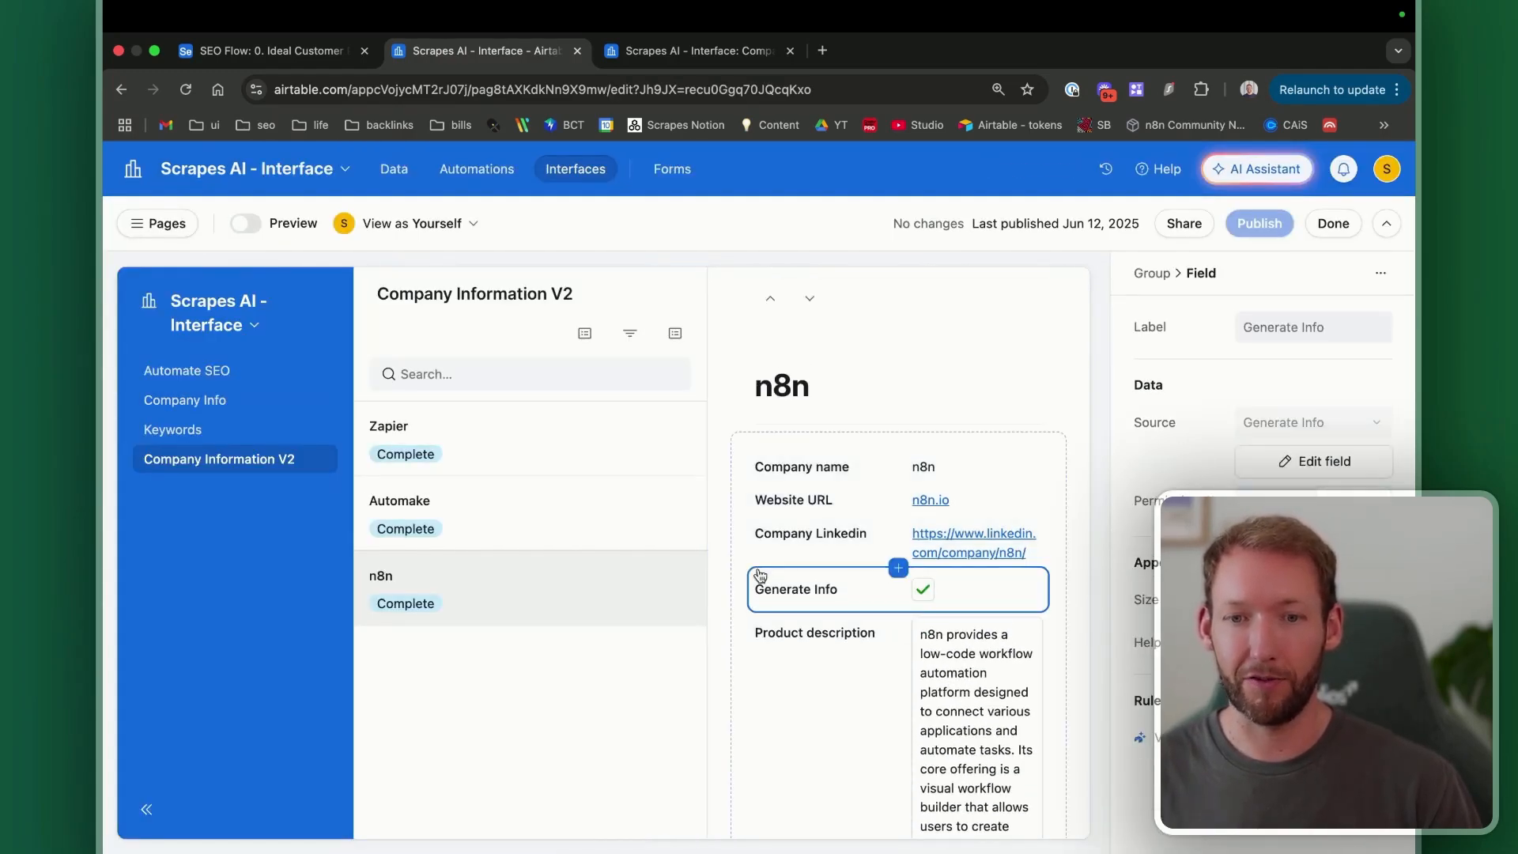
{"action": "left_click", "coordinate": [827, 543]}
{"action": "left_click", "coordinate": [1353, 502]}
{"action": "left_click", "coordinate": [836, 507]}
{"action": "left_click", "coordinate": [1353, 501]}
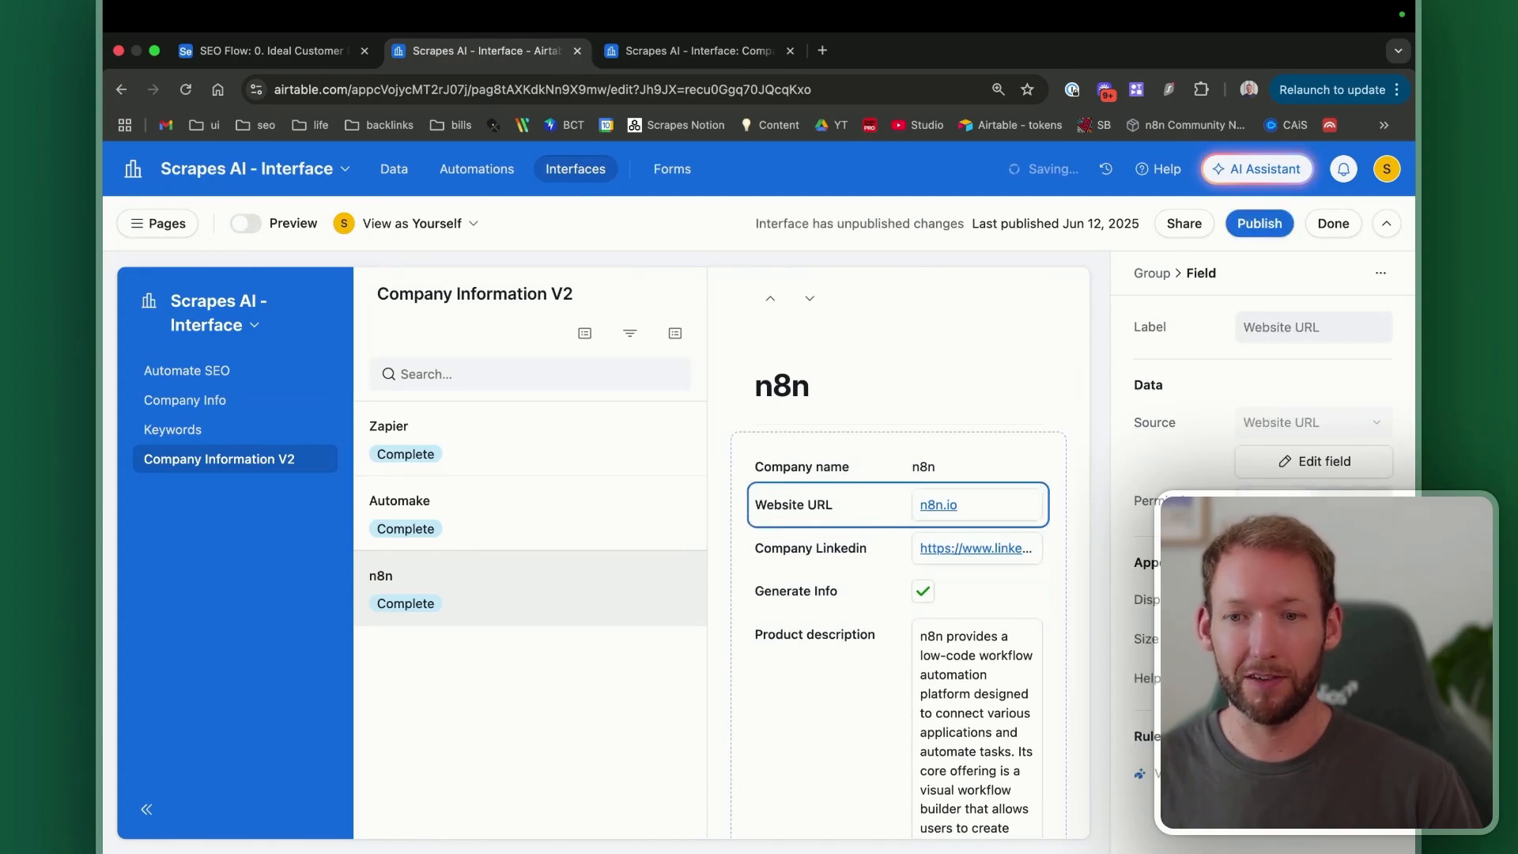
Step: Make the Company name, Who are the ICP?, Pain points / Challenges, current-solution, Status and Generate Keywords fields editable
{"action": "left_click", "coordinate": [800, 466]}
{"action": "scroll", "coordinate": [943, 474], "scroll_direction": "down", "scroll_amount": 5}
{"action": "left_click", "coordinate": [917, 697]}
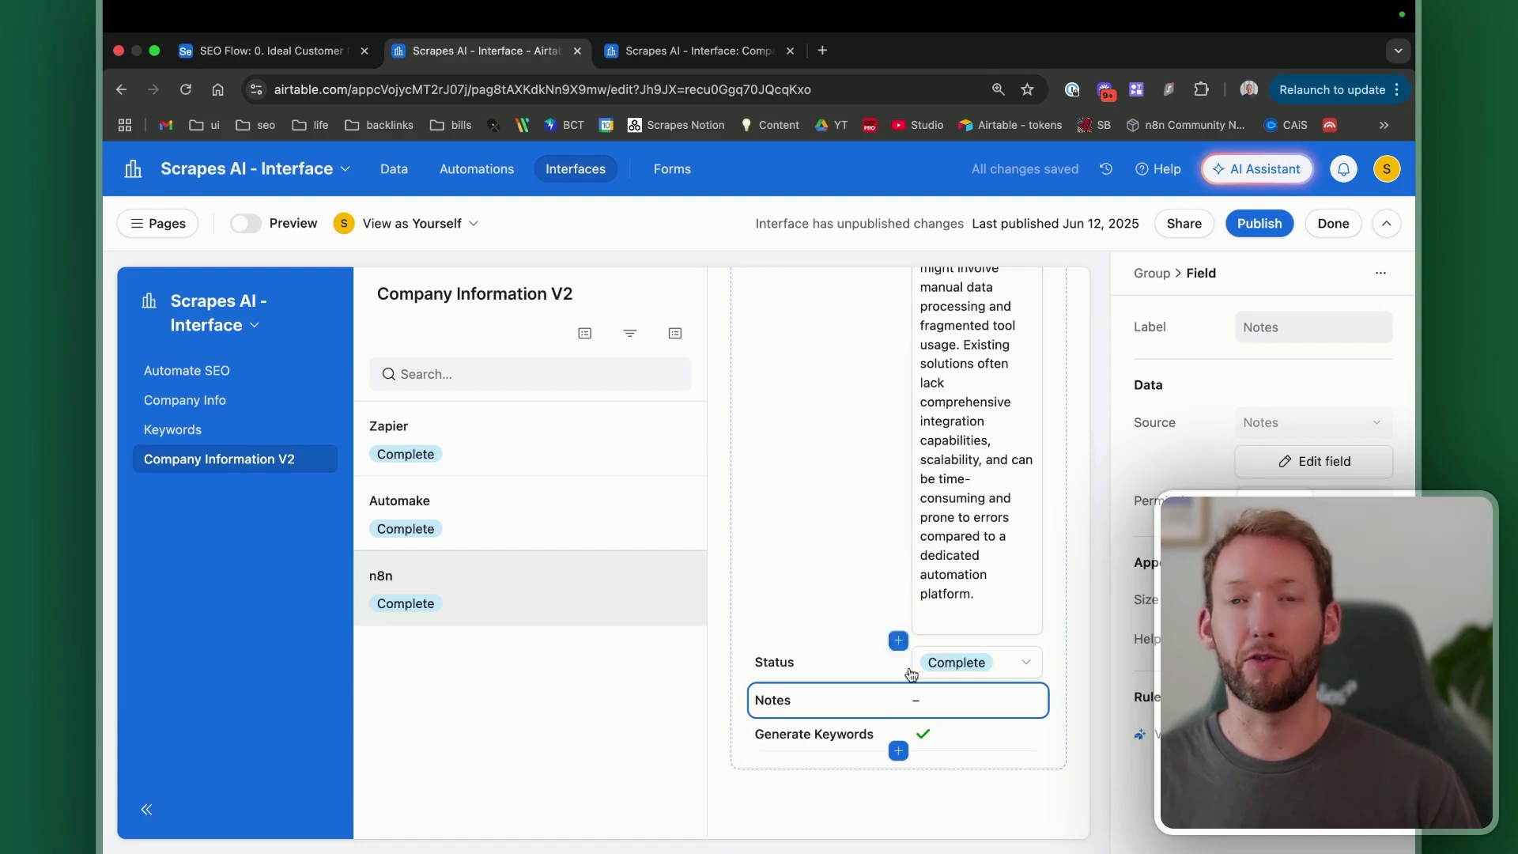
{"action": "left_click", "coordinate": [988, 735]}
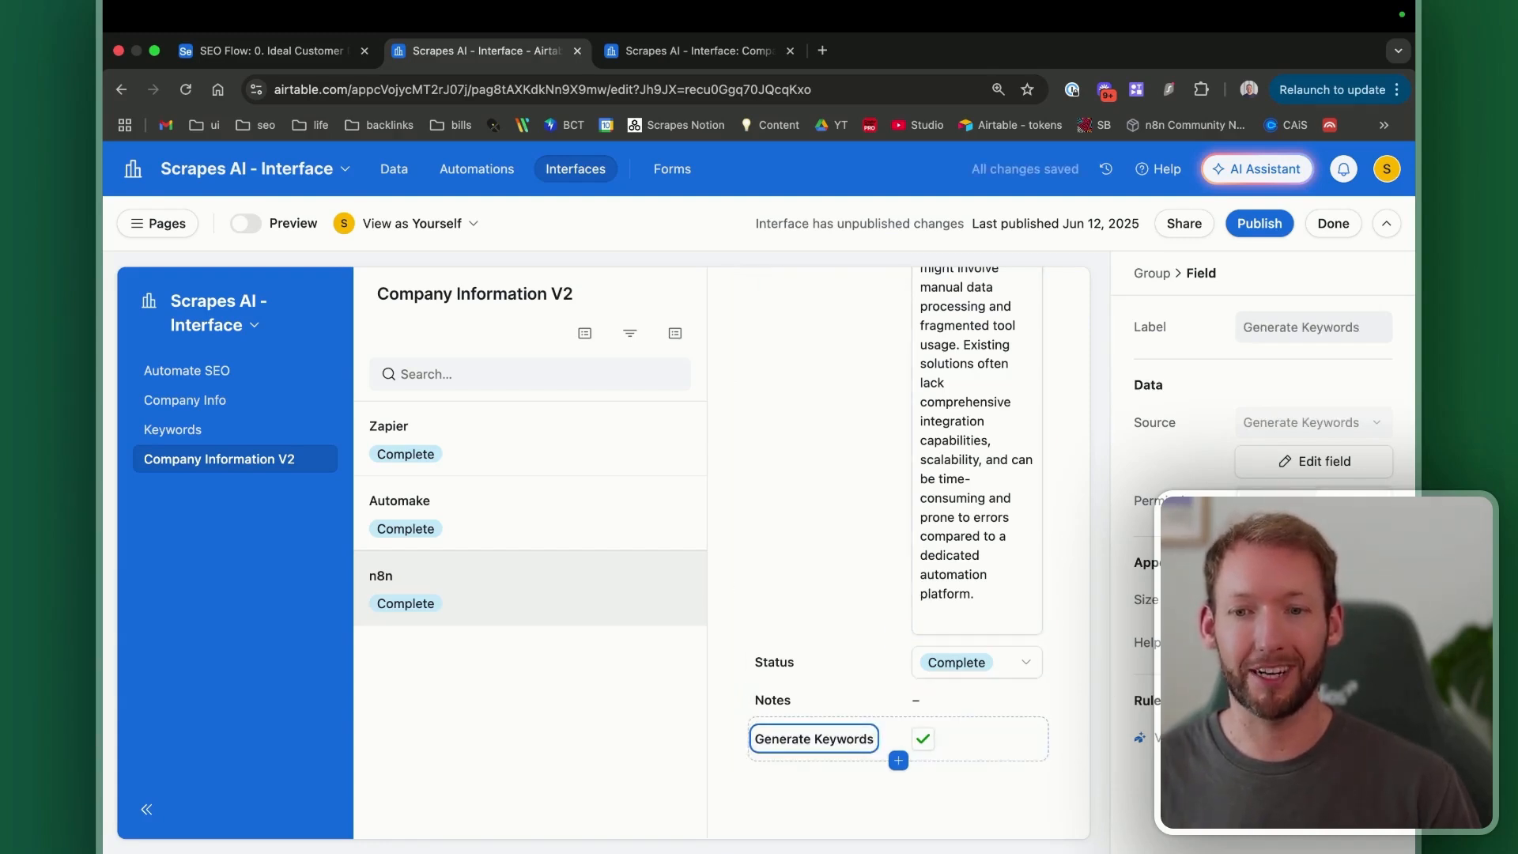
{"action": "left_click", "coordinate": [1353, 501]}
{"action": "left_click", "coordinate": [1274, 599]}
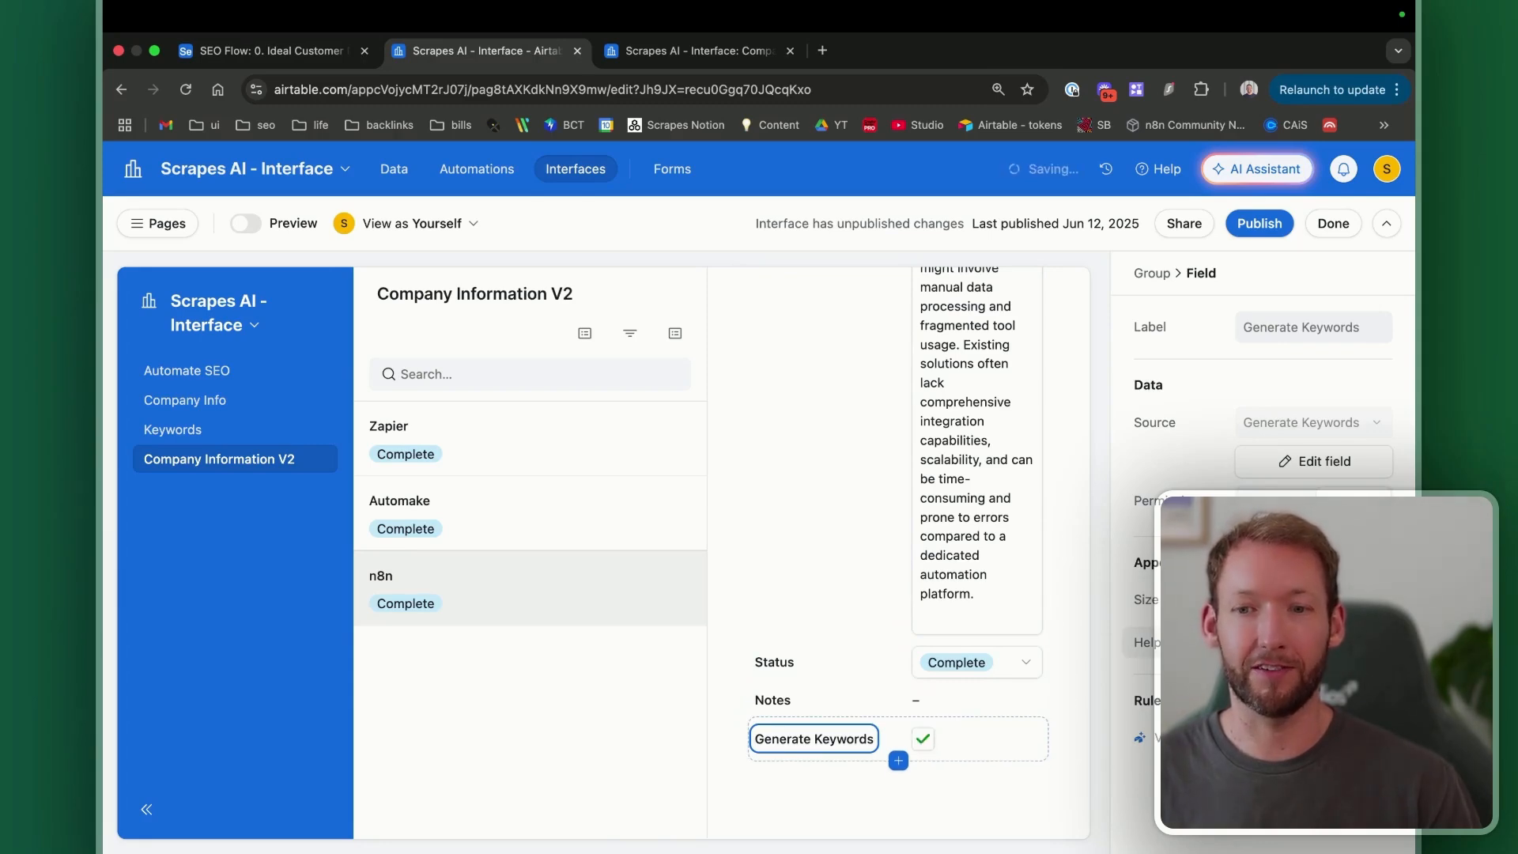
{"action": "left_click", "coordinate": [1377, 642]}
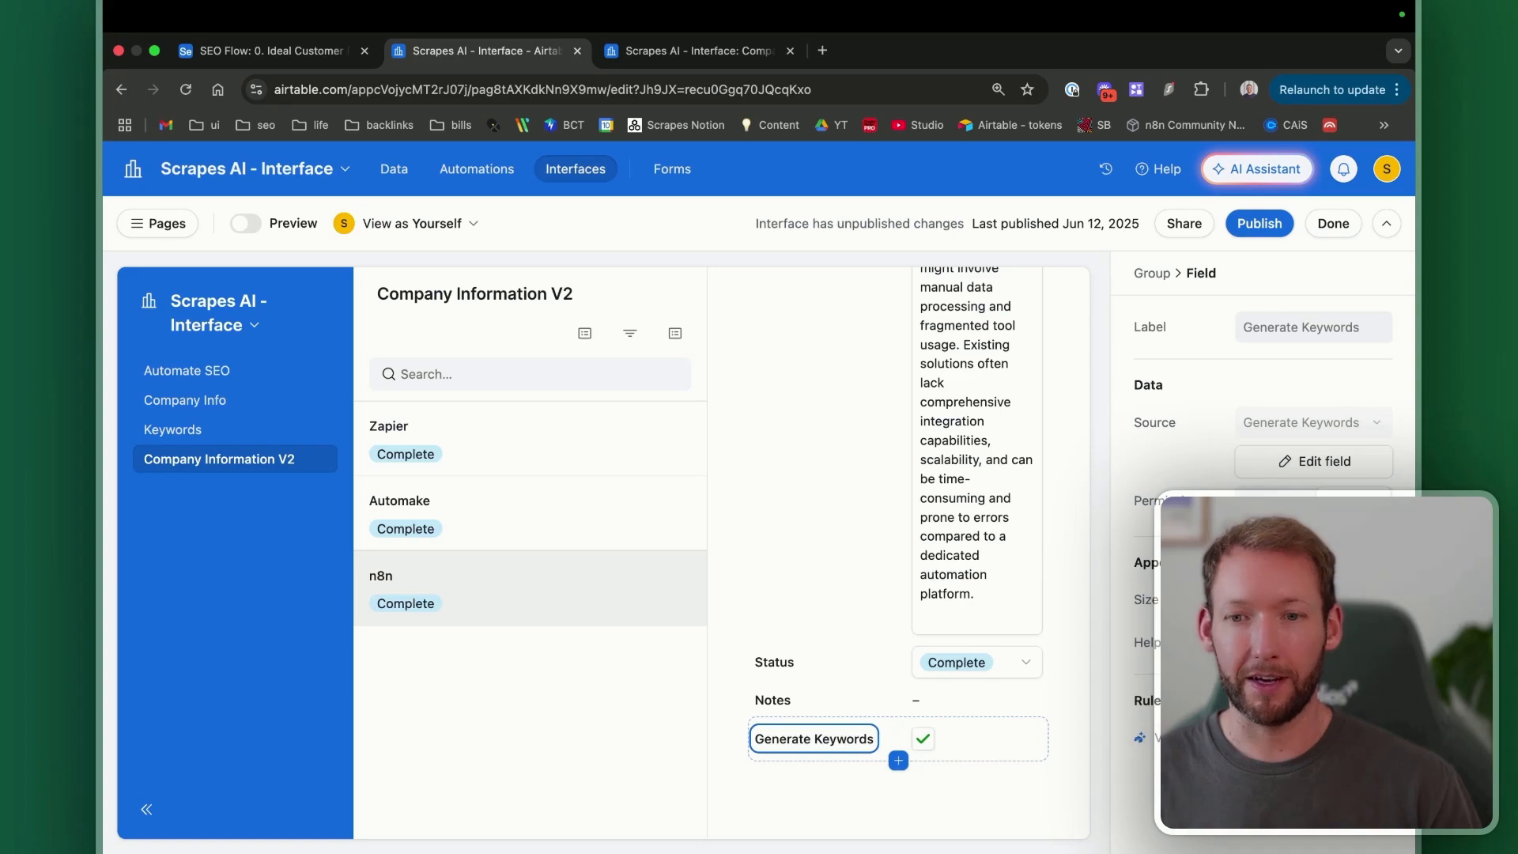
Step: Preview the page and look through the n8n record's editable fields
{"action": "left_click", "coordinate": [246, 223]}
{"action": "scroll", "coordinate": [1098, 583], "scroll_direction": "up", "scroll_amount": 3}
{"action": "scroll", "coordinate": [1098, 582], "scroll_direction": "down", "scroll_amount": 1}
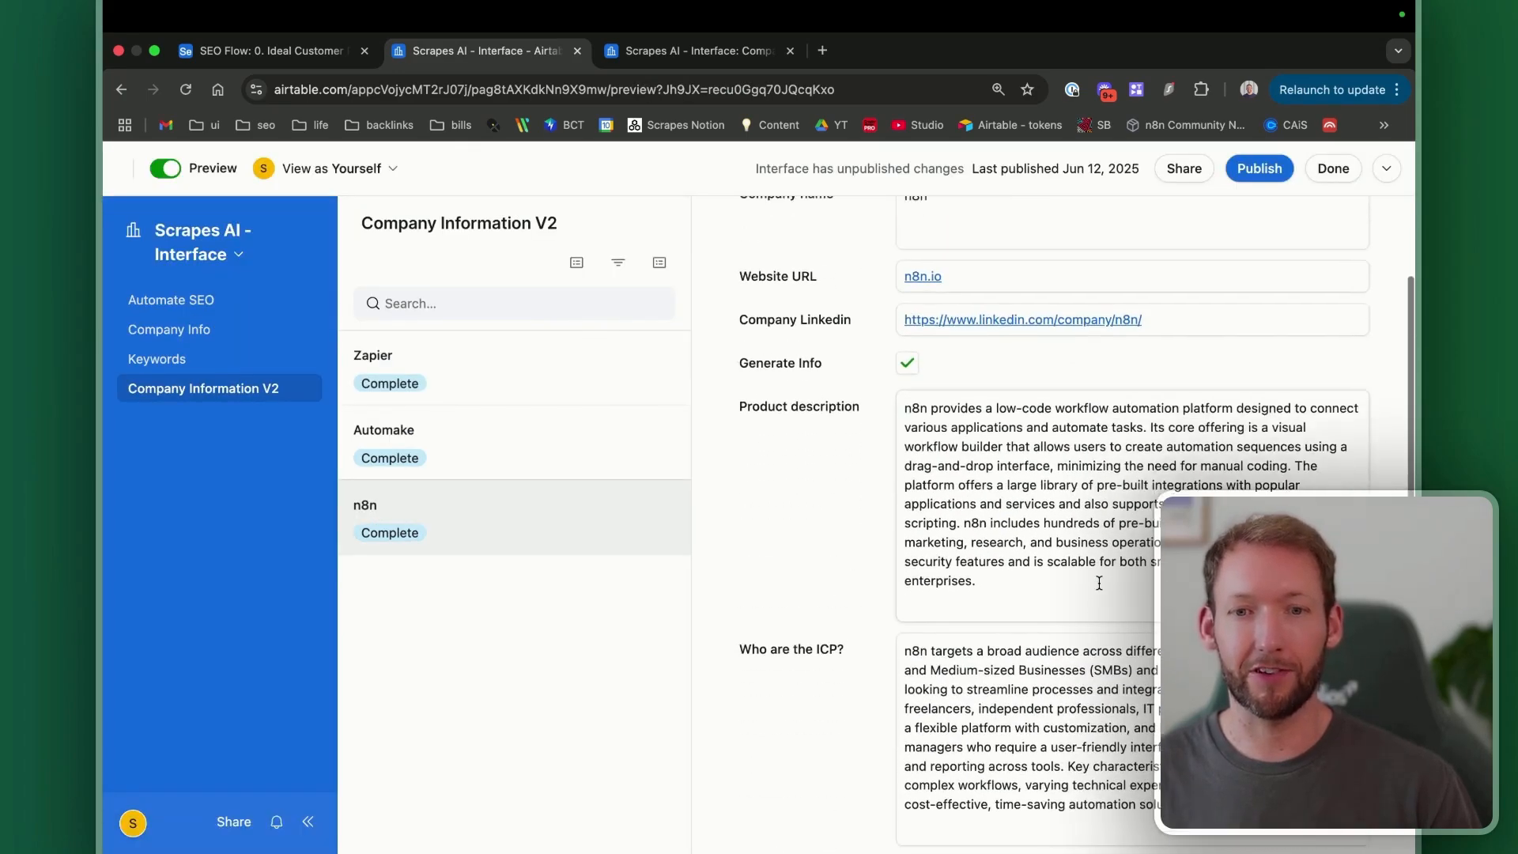
{"action": "scroll", "coordinate": [1099, 582], "scroll_direction": "up", "scroll_amount": 2}
{"action": "scroll", "coordinate": [972, 636], "scroll_direction": "down", "scroll_amount": 10}
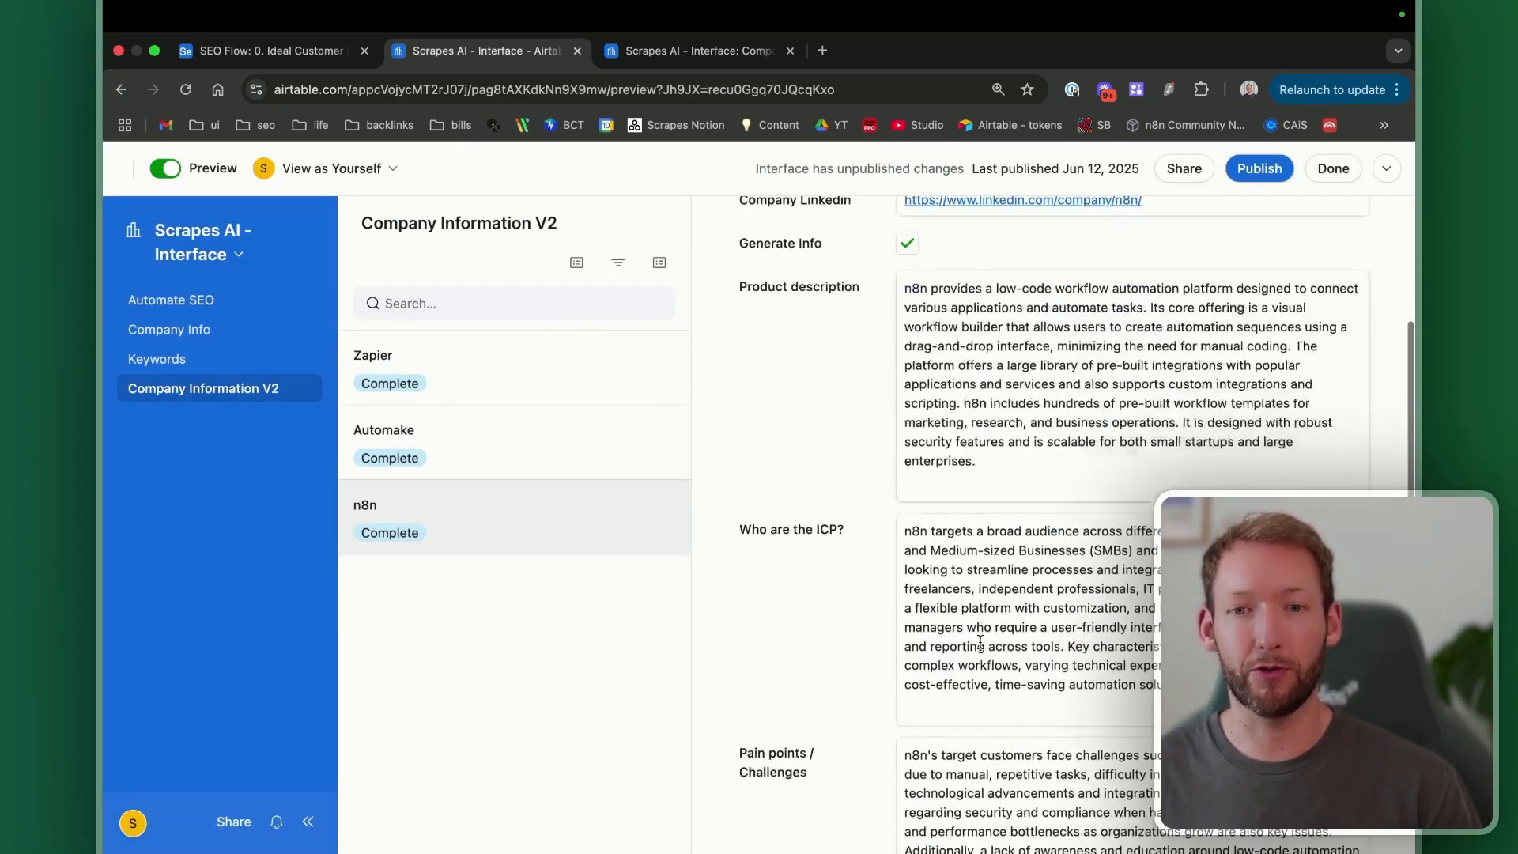
{"action": "scroll", "coordinate": [979, 642], "scroll_direction": "up", "scroll_amount": 7}
{"action": "scroll", "coordinate": [979, 645], "scroll_direction": "up", "scroll_amount": 5}
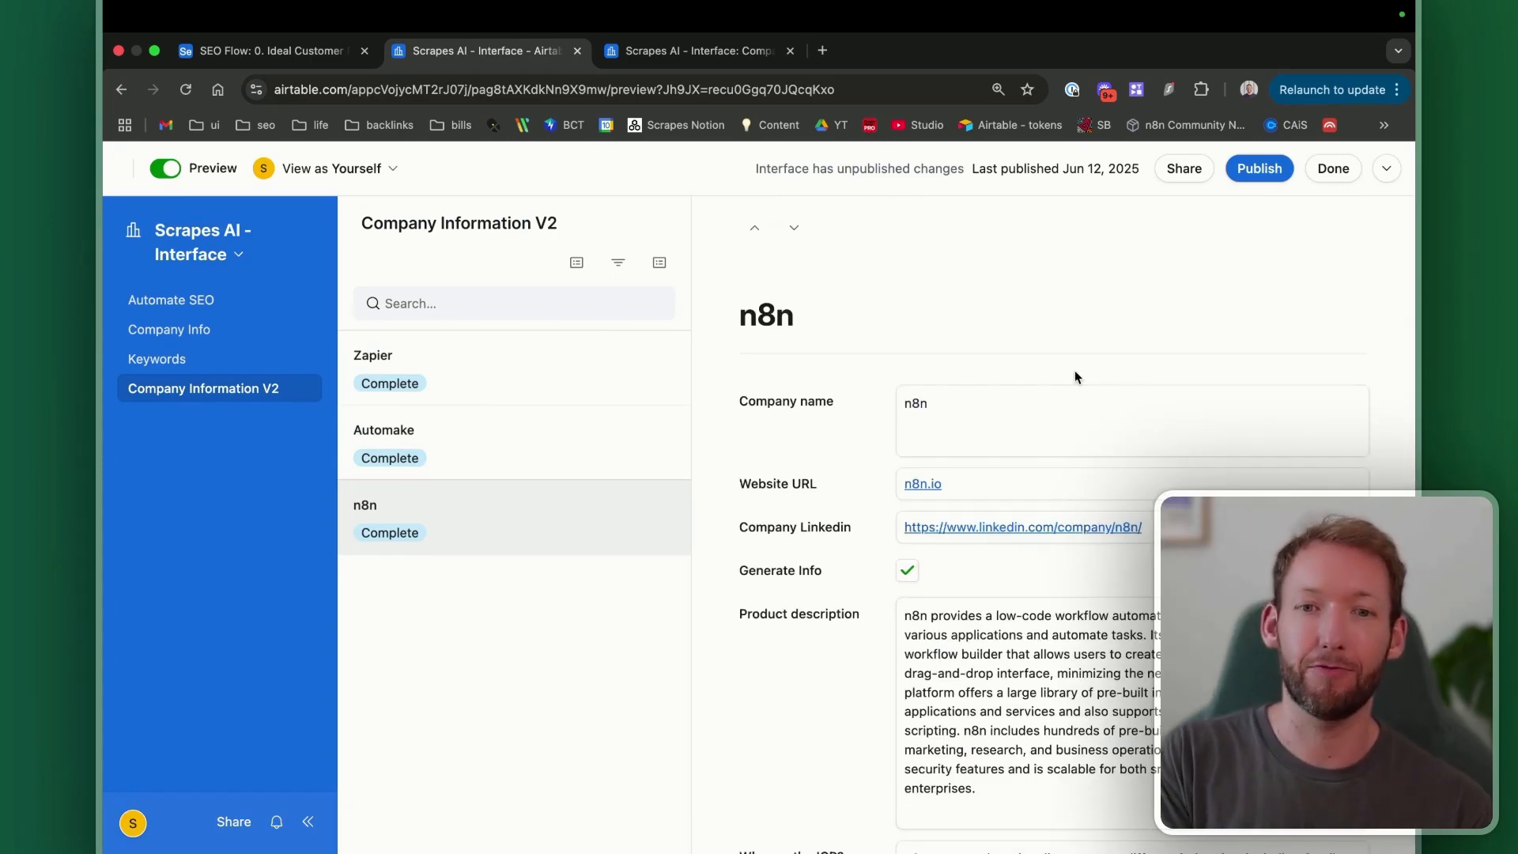
Step: Remove the Status field from the Company Information V2 record list by setting its Field 1 to None
{"action": "left_click", "coordinate": [701, 60]}
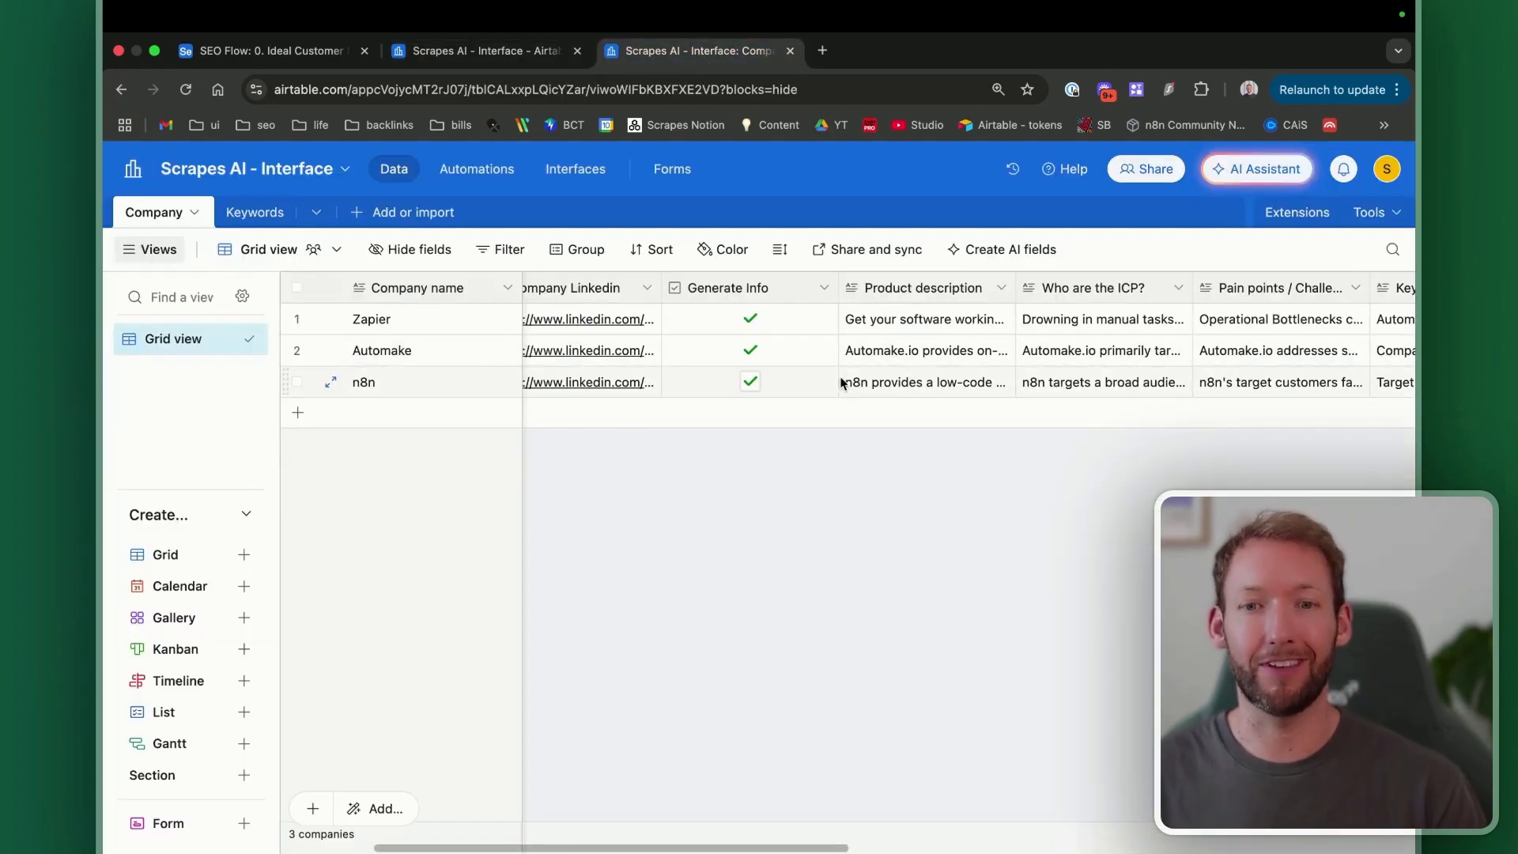
{"action": "left_click", "coordinate": [476, 50]}
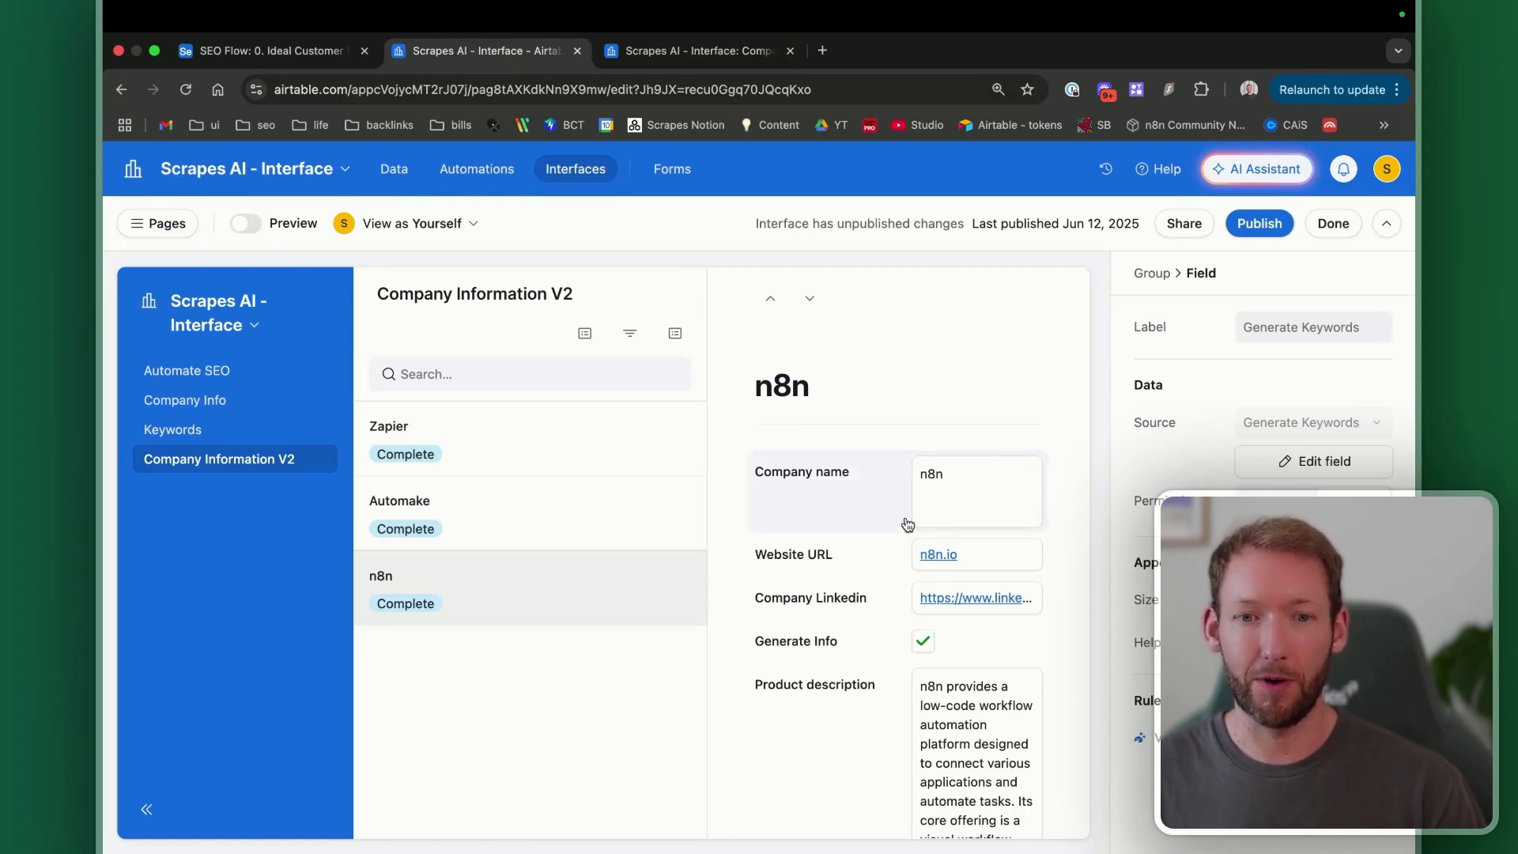
{"action": "left_click", "coordinate": [524, 708]}
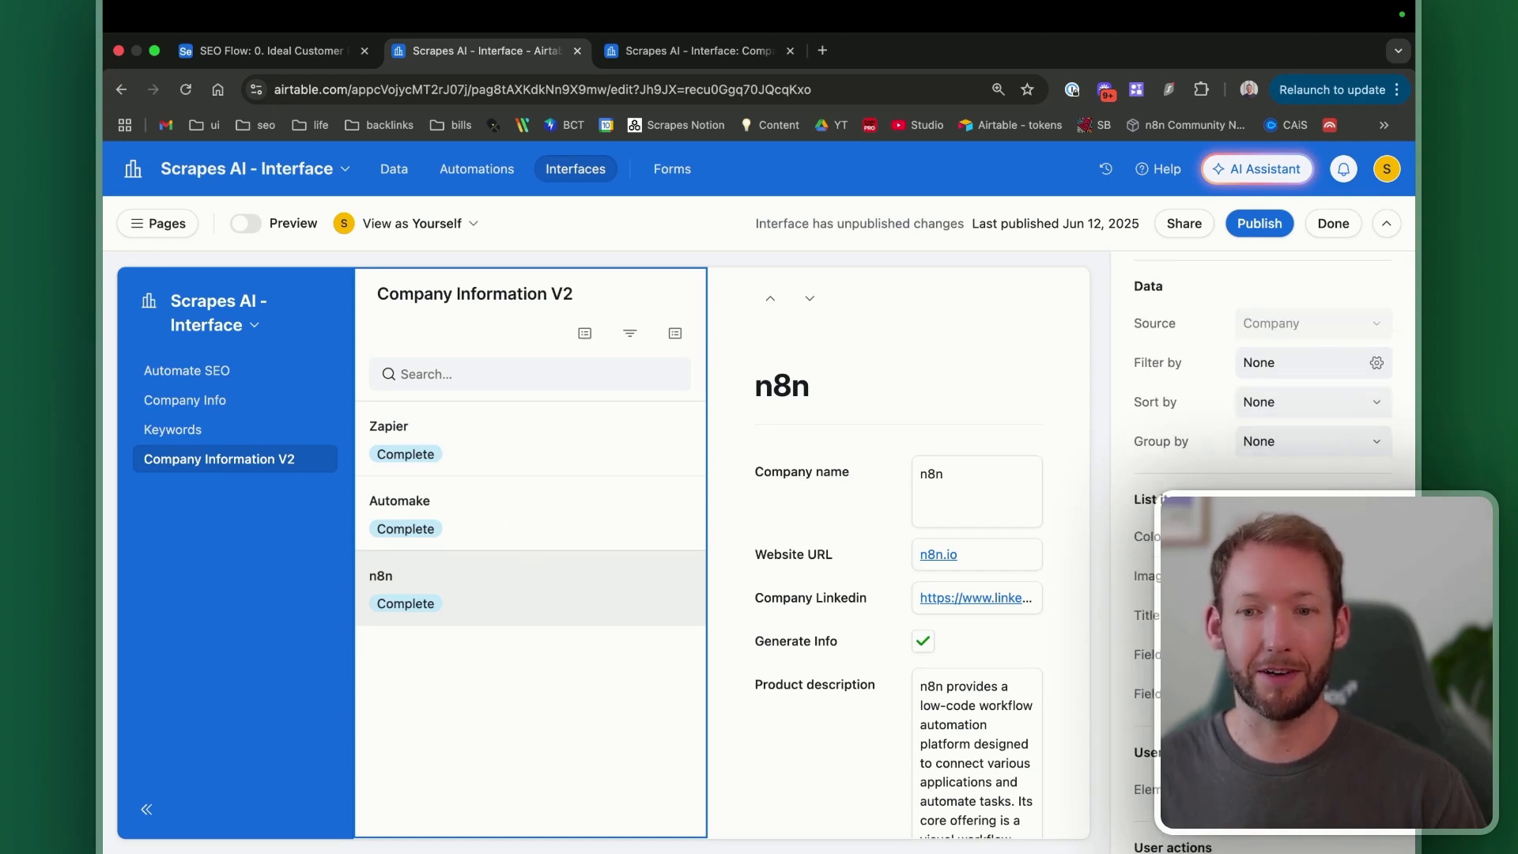
{"action": "left_click", "coordinate": [1312, 655]}
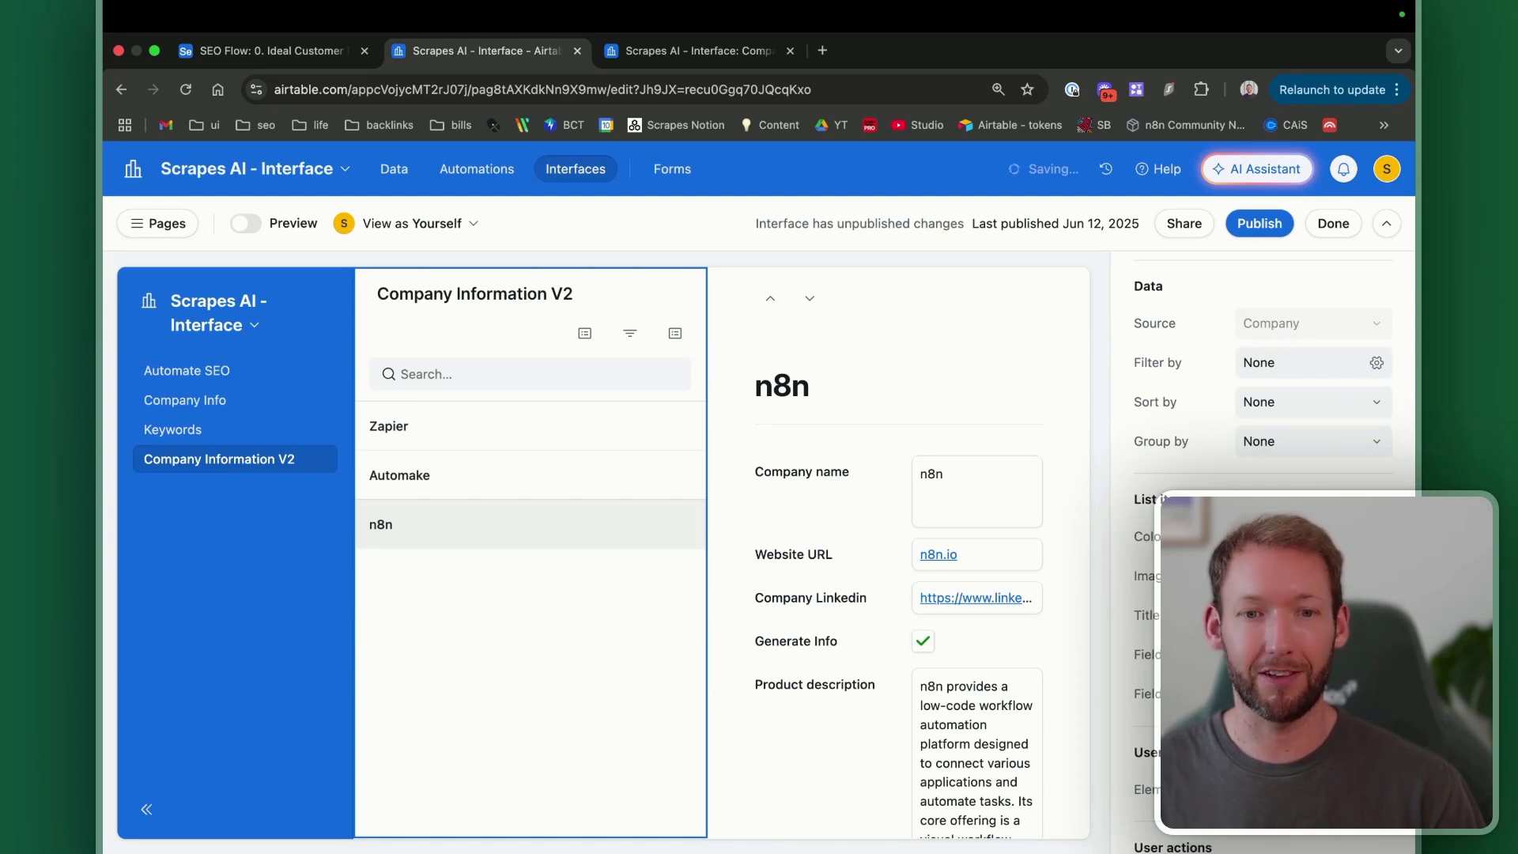
Step: Try Website URL as Field 1 of the company record list, and clear it again
{"action": "left_click", "coordinate": [1312, 654]}
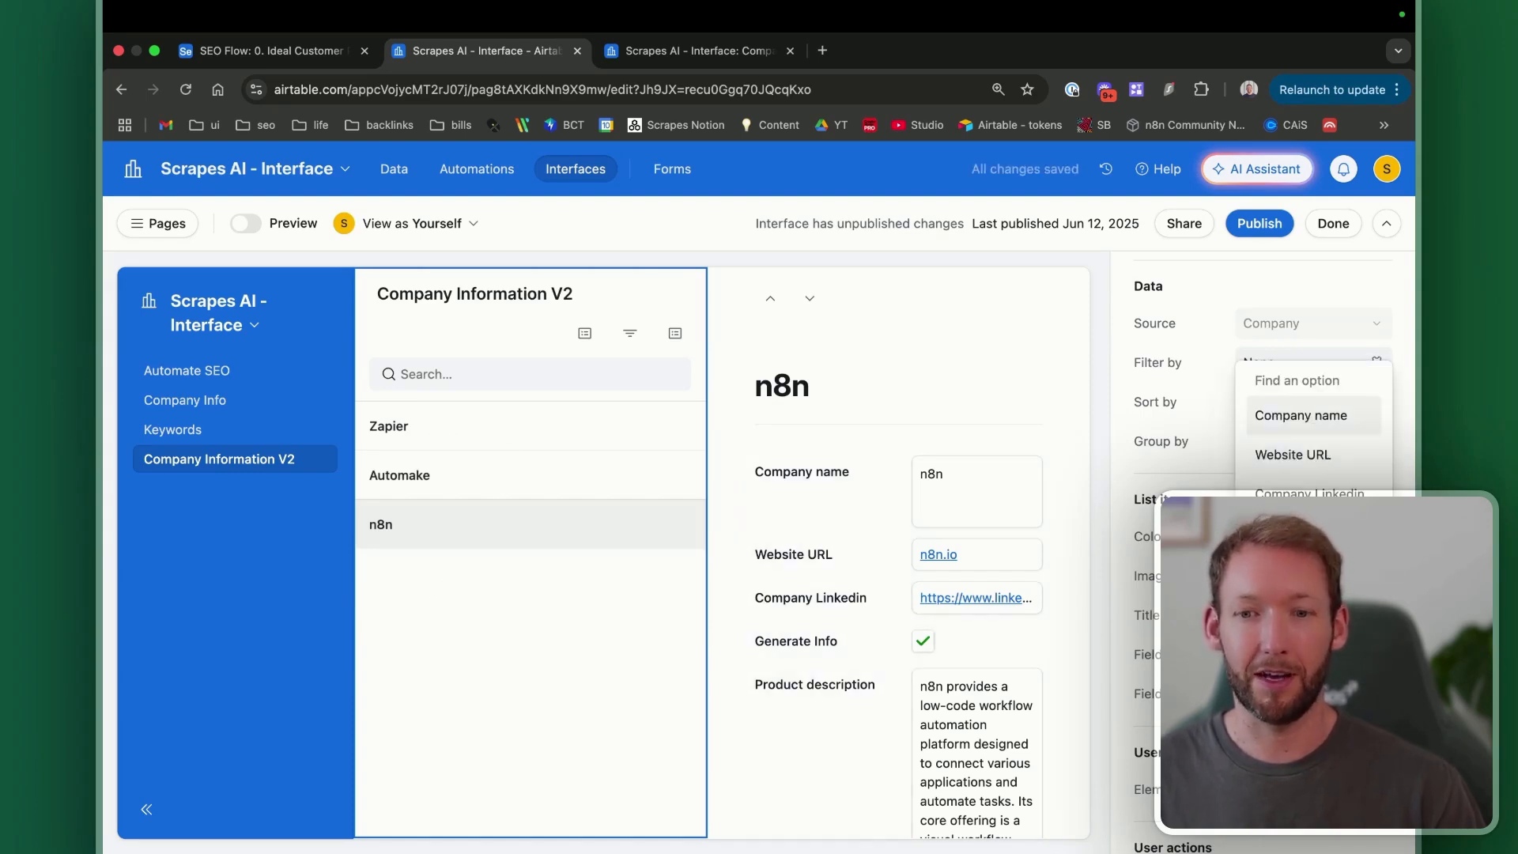
{"action": "left_click", "coordinate": [1290, 455]}
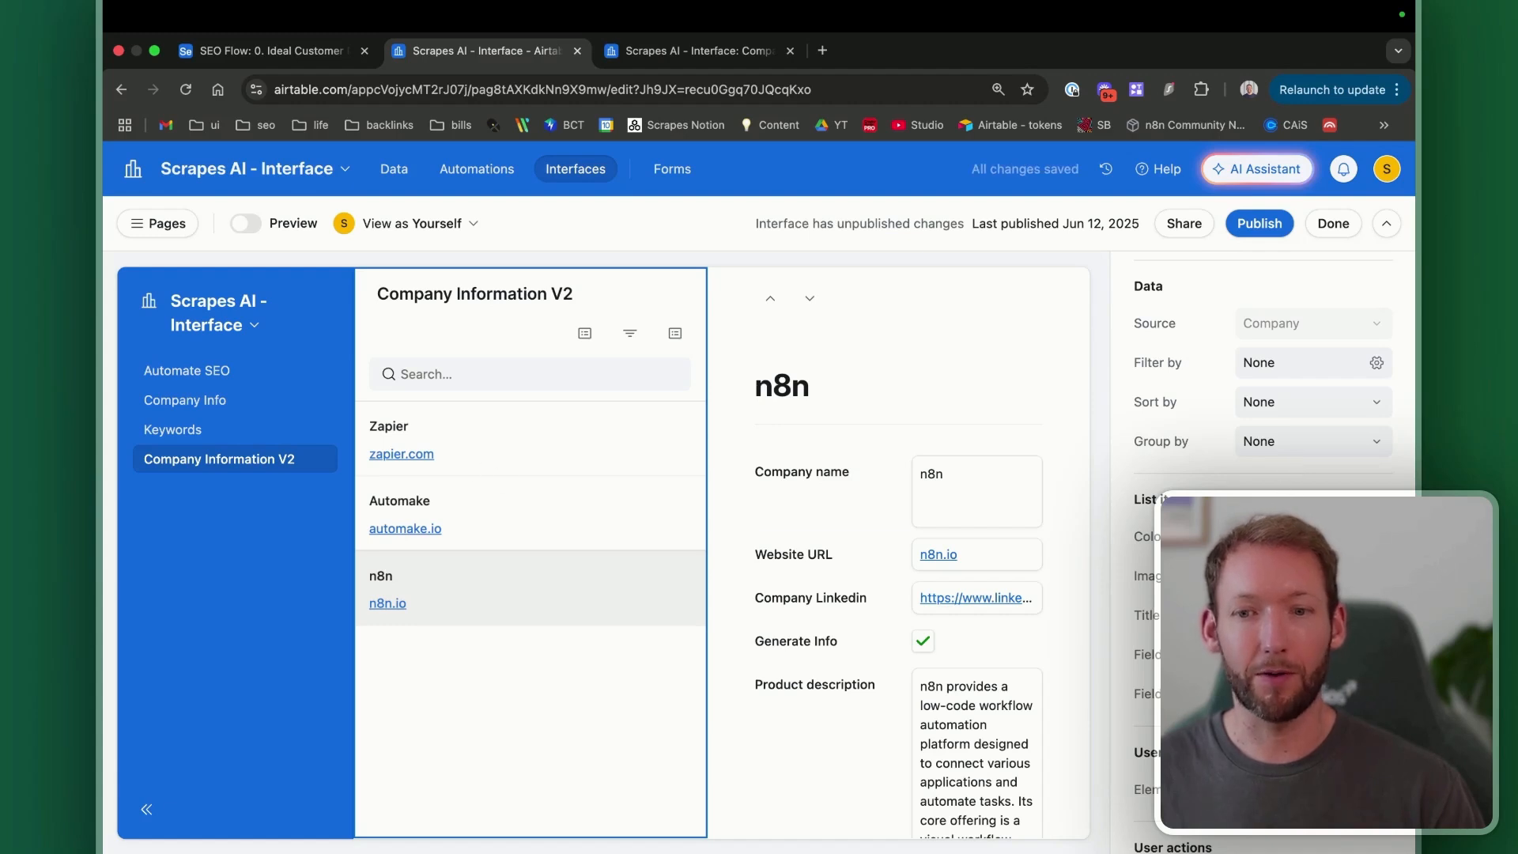
{"action": "left_click", "coordinate": [1376, 654]}
Step: Allow exporting of the company record list and check the list's Export data as CSV option
{"action": "scroll", "coordinate": [1260, 460], "scroll_direction": "down", "scroll_amount": 4}
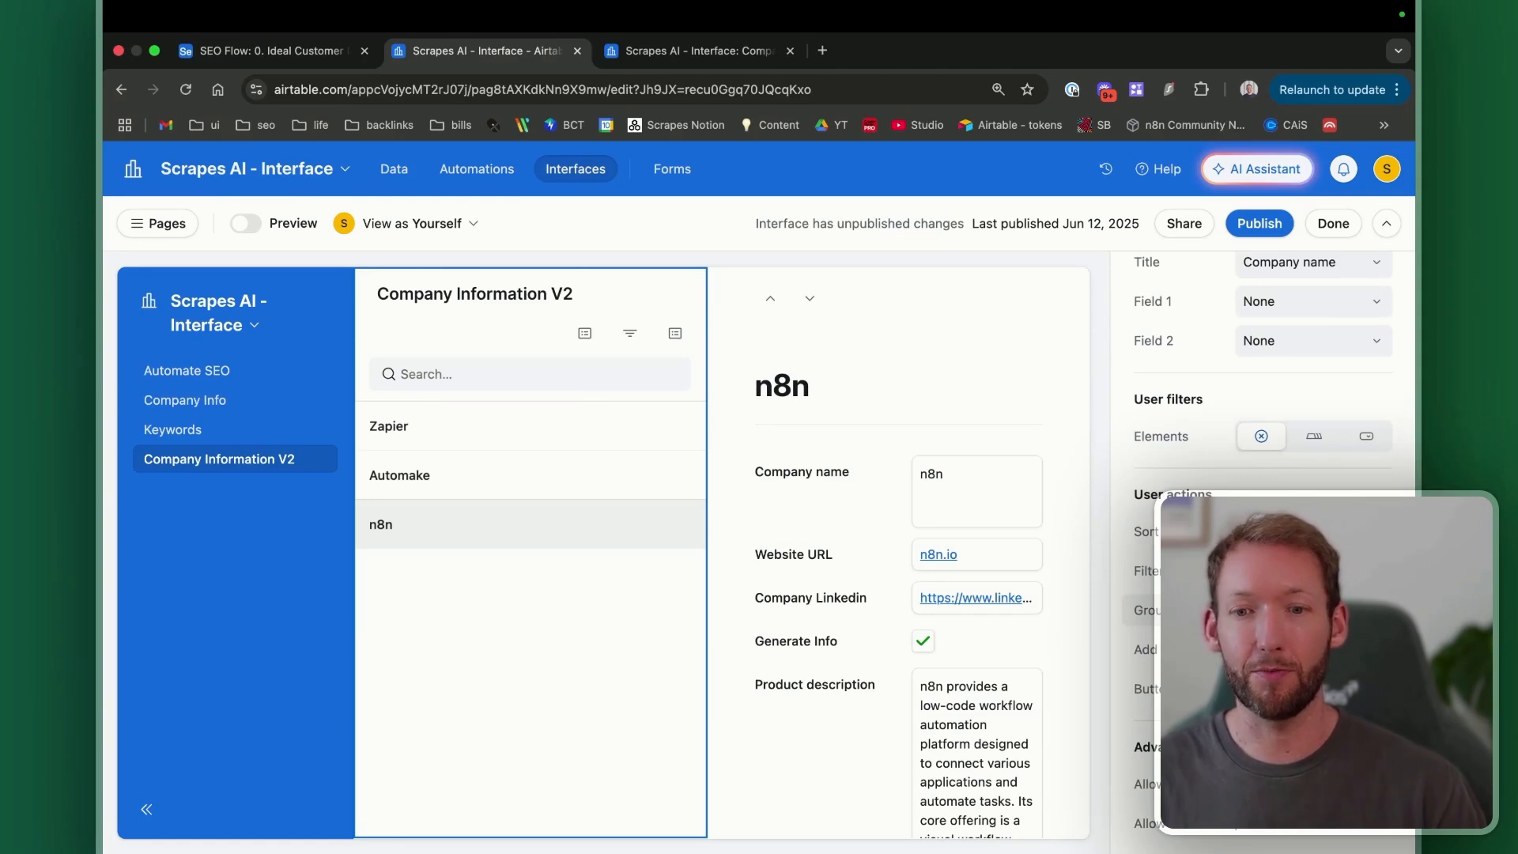
{"action": "left_click", "coordinate": [1386, 830]}
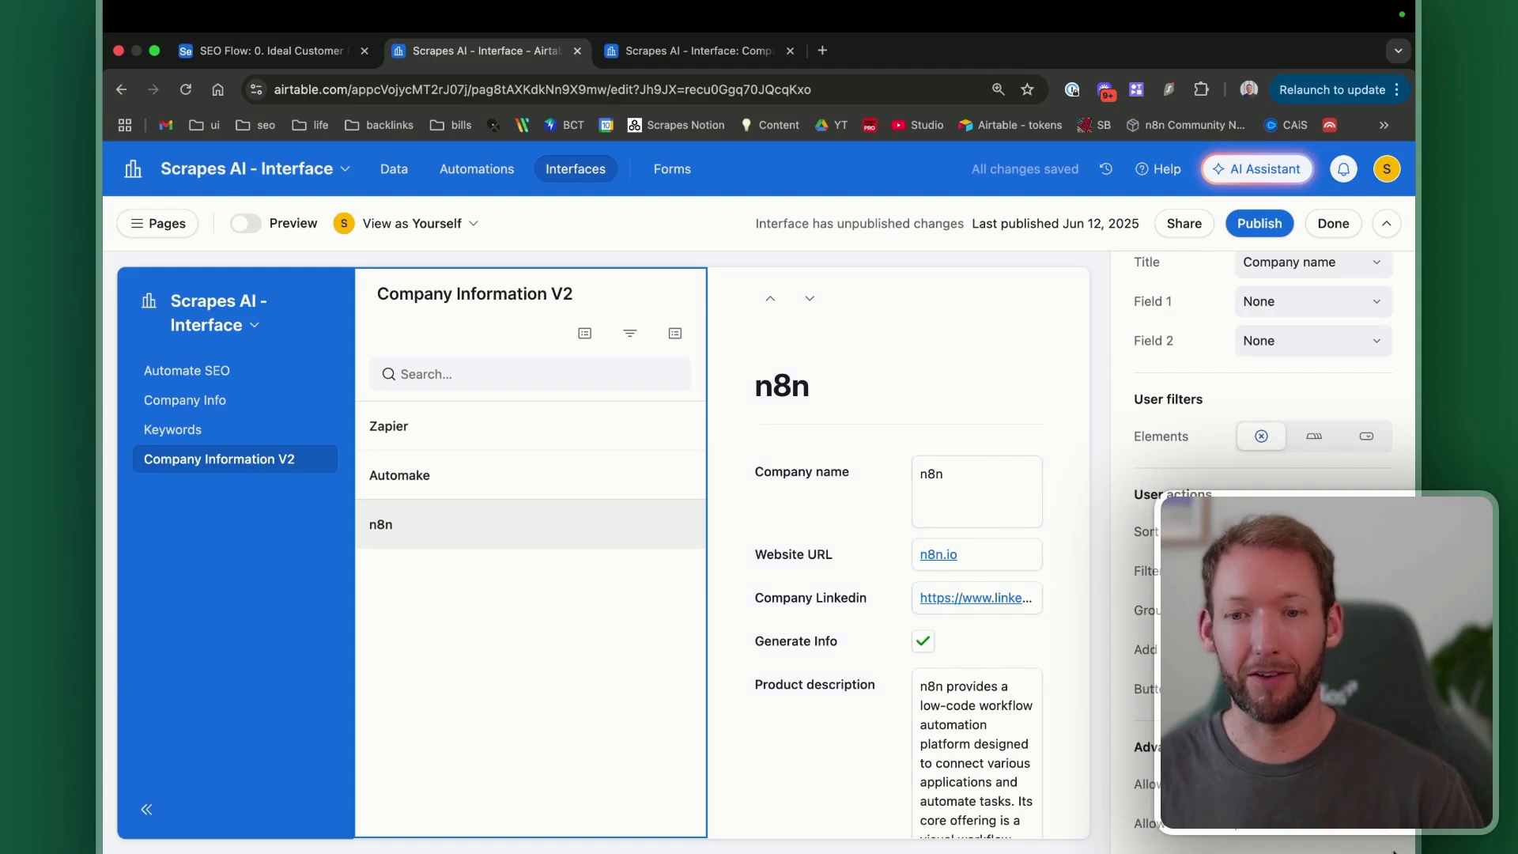
{"action": "left_click", "coordinate": [1388, 834]}
{"action": "left_click", "coordinate": [671, 302]}
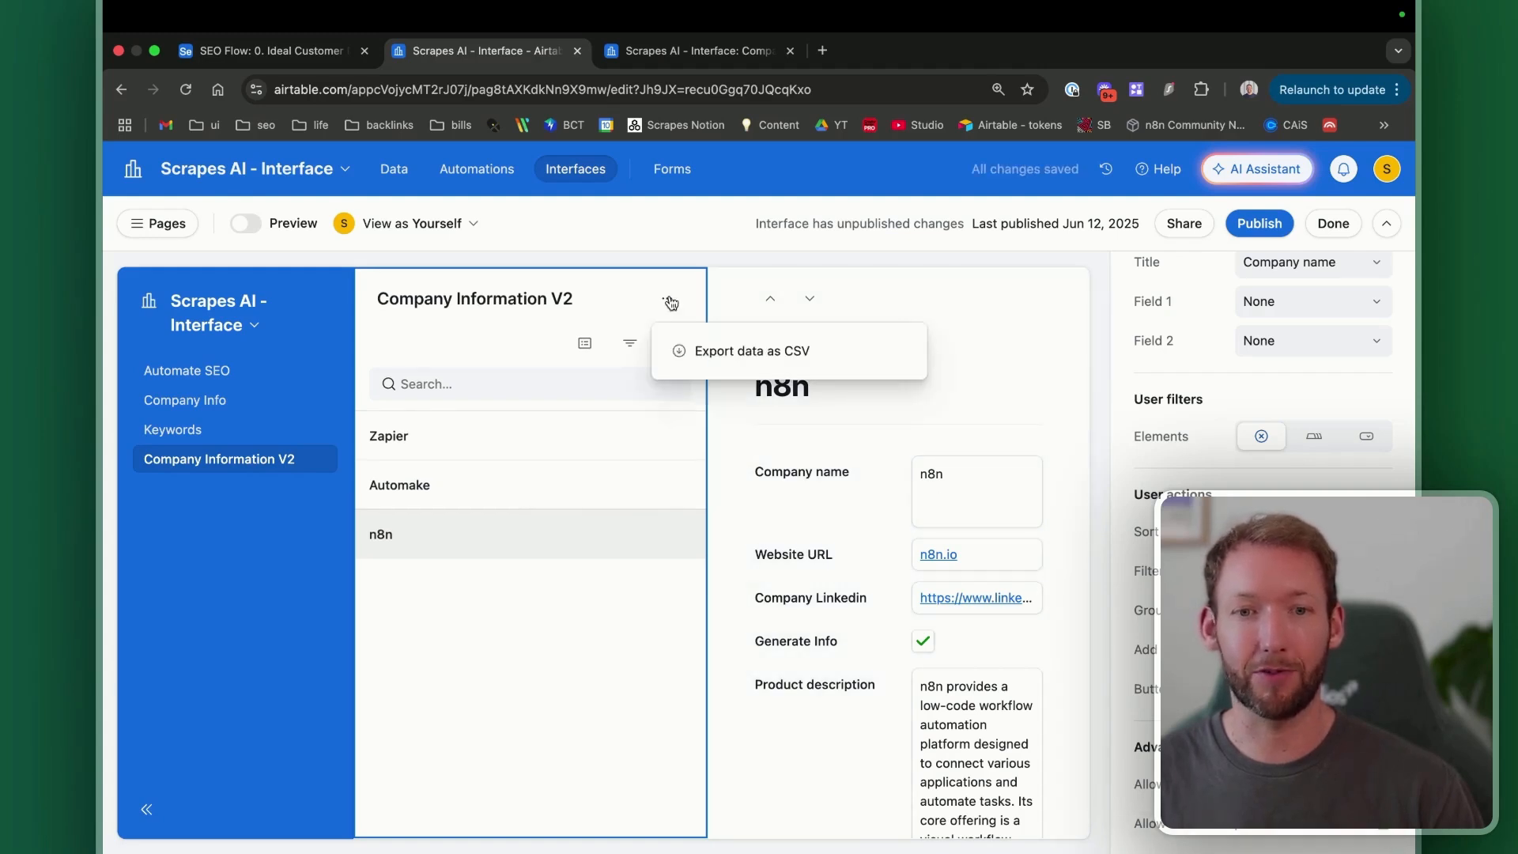
{"action": "left_click", "coordinate": [670, 302]}
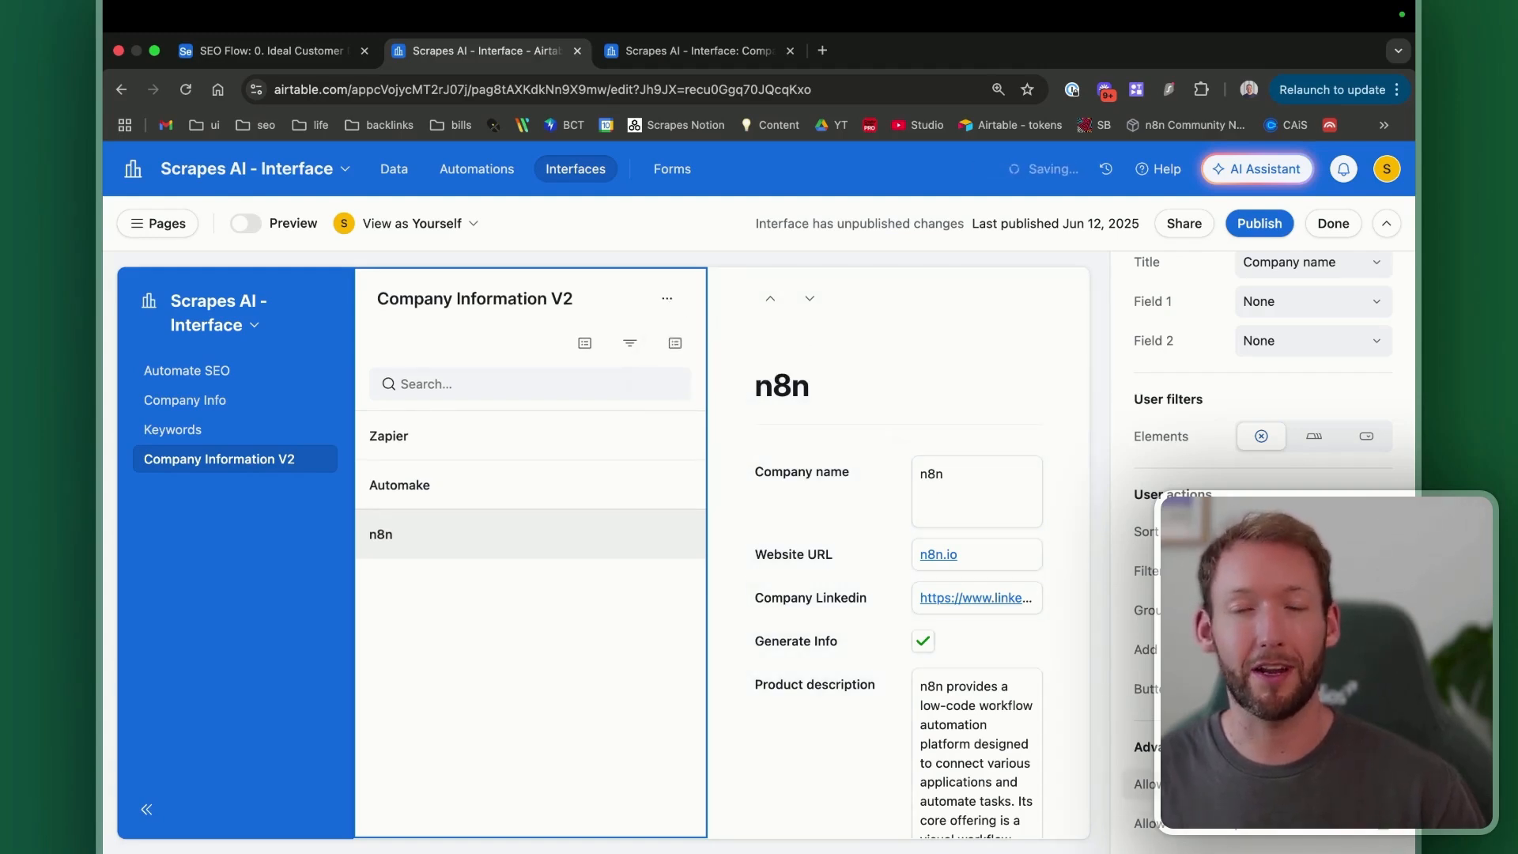
Step: Allow adding records to the company list and open the Add company button's record creation form
{"action": "scroll", "coordinate": [1262, 554], "scroll_direction": "up", "scroll_amount": 1}
{"action": "scroll", "coordinate": [1262, 553], "scroll_direction": "down", "scroll_amount": 1}
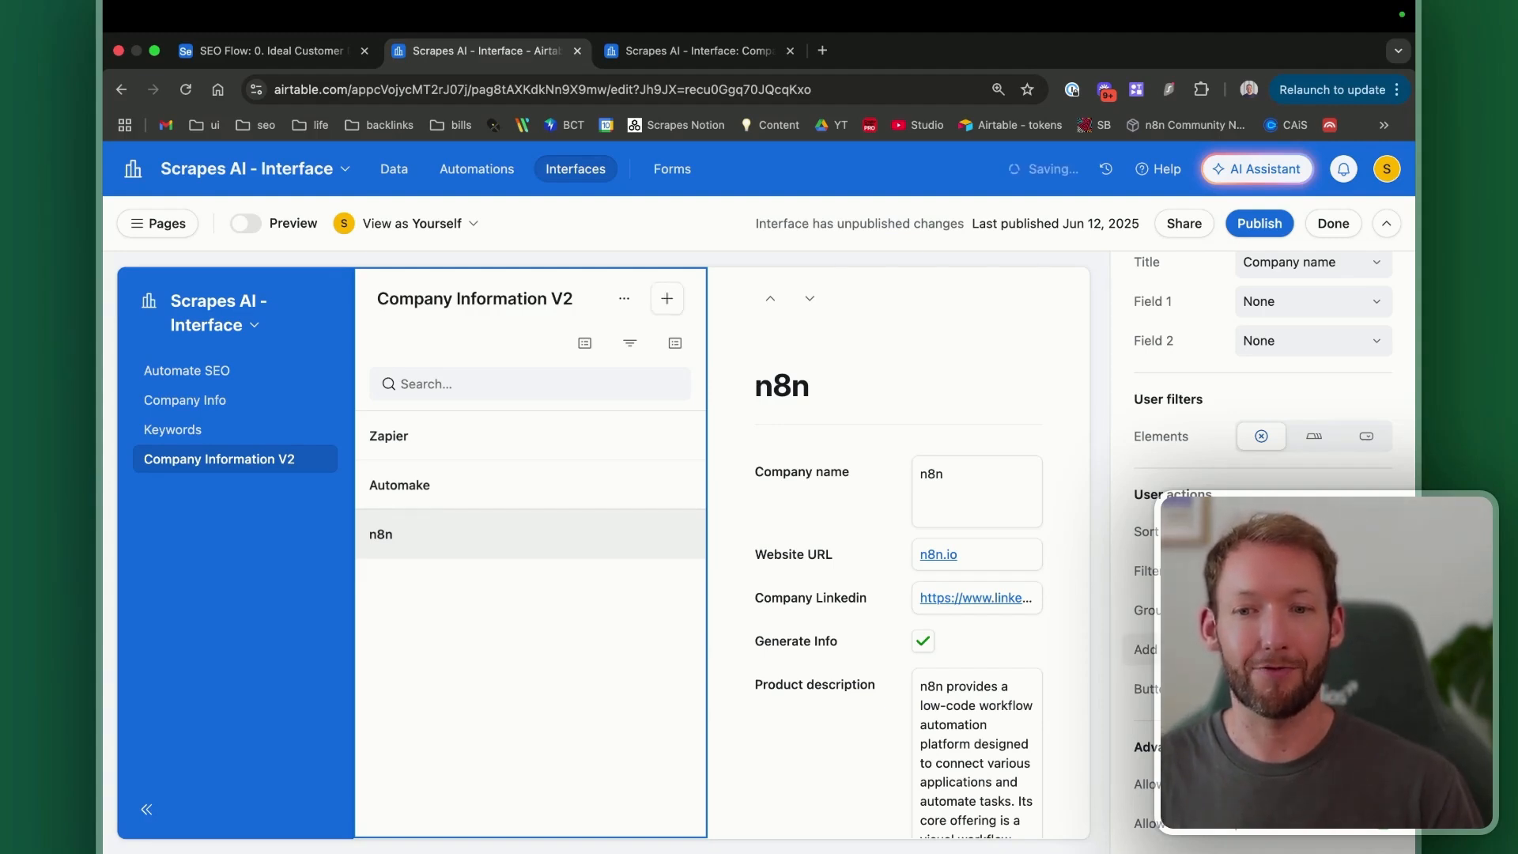
{"action": "left_click", "coordinate": [663, 303]}
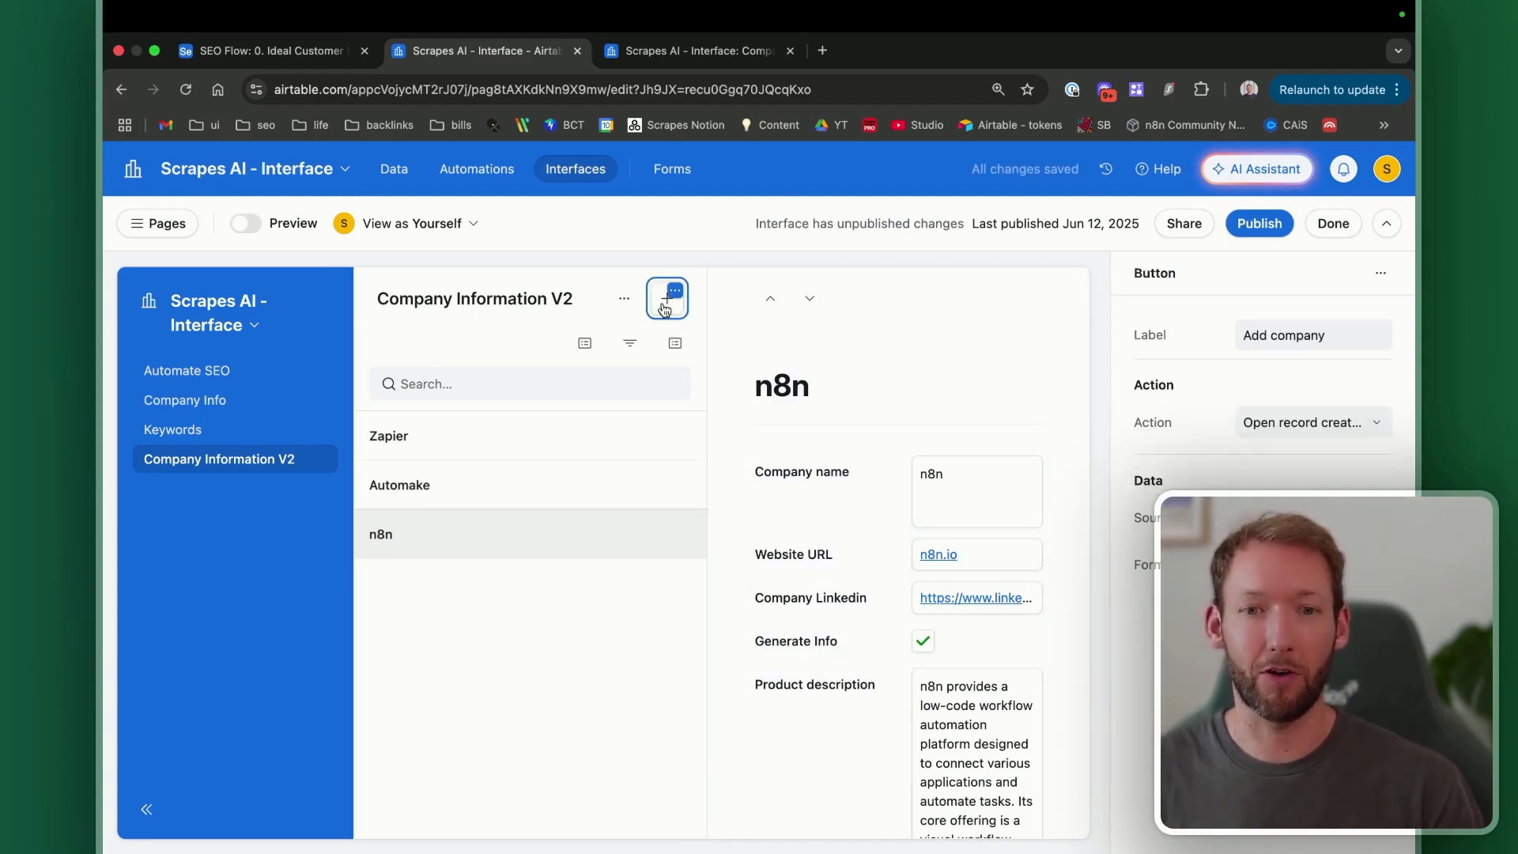
{"action": "left_click", "coordinate": [662, 302]}
Step: Review the Add a New Company form, the extra fields it could include, and the n8n record's existing fields
{"action": "scroll", "coordinate": [576, 437], "scroll_direction": "down", "scroll_amount": 1}
{"action": "scroll", "coordinate": [569, 435], "scroll_direction": "up", "scroll_amount": 1}
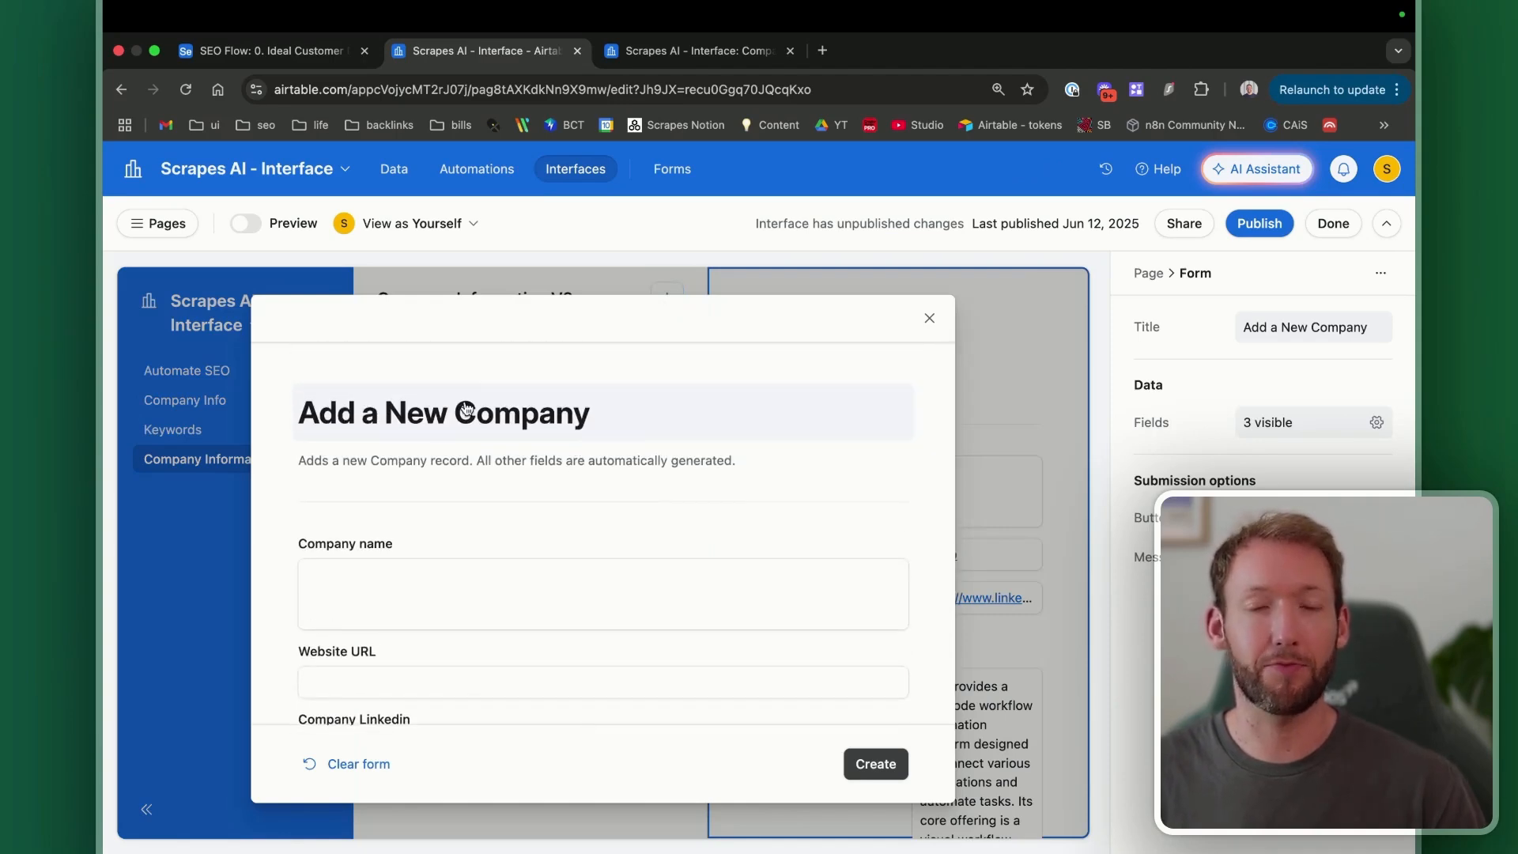
{"action": "scroll", "coordinate": [469, 409], "scroll_direction": "down", "scroll_amount": 1}
{"action": "scroll", "coordinate": [469, 415], "scroll_direction": "up", "scroll_amount": 1}
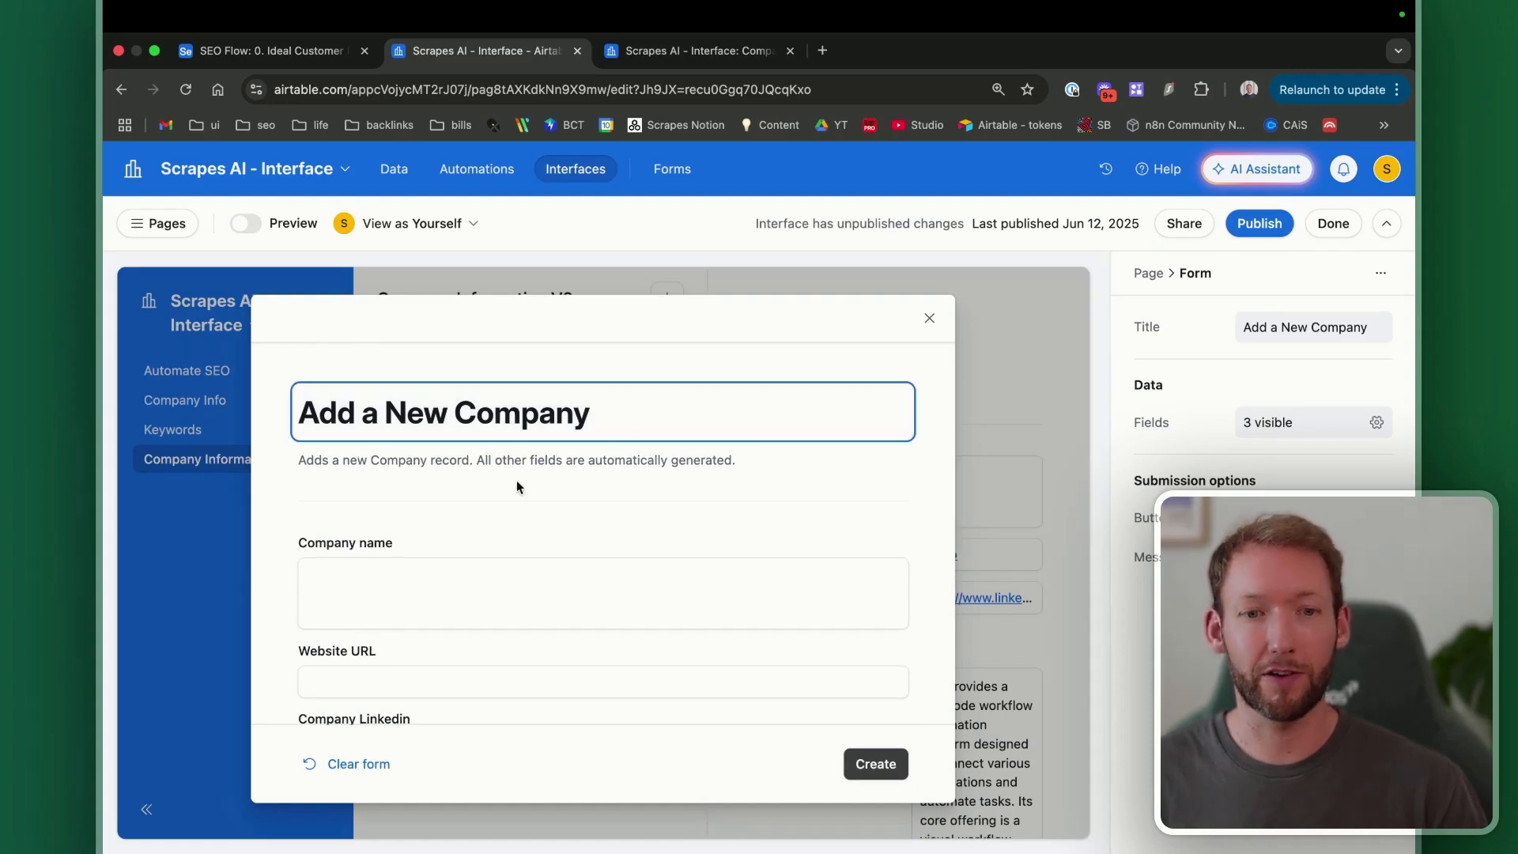
{"action": "scroll", "coordinate": [479, 472], "scroll_direction": "down", "scroll_amount": 3}
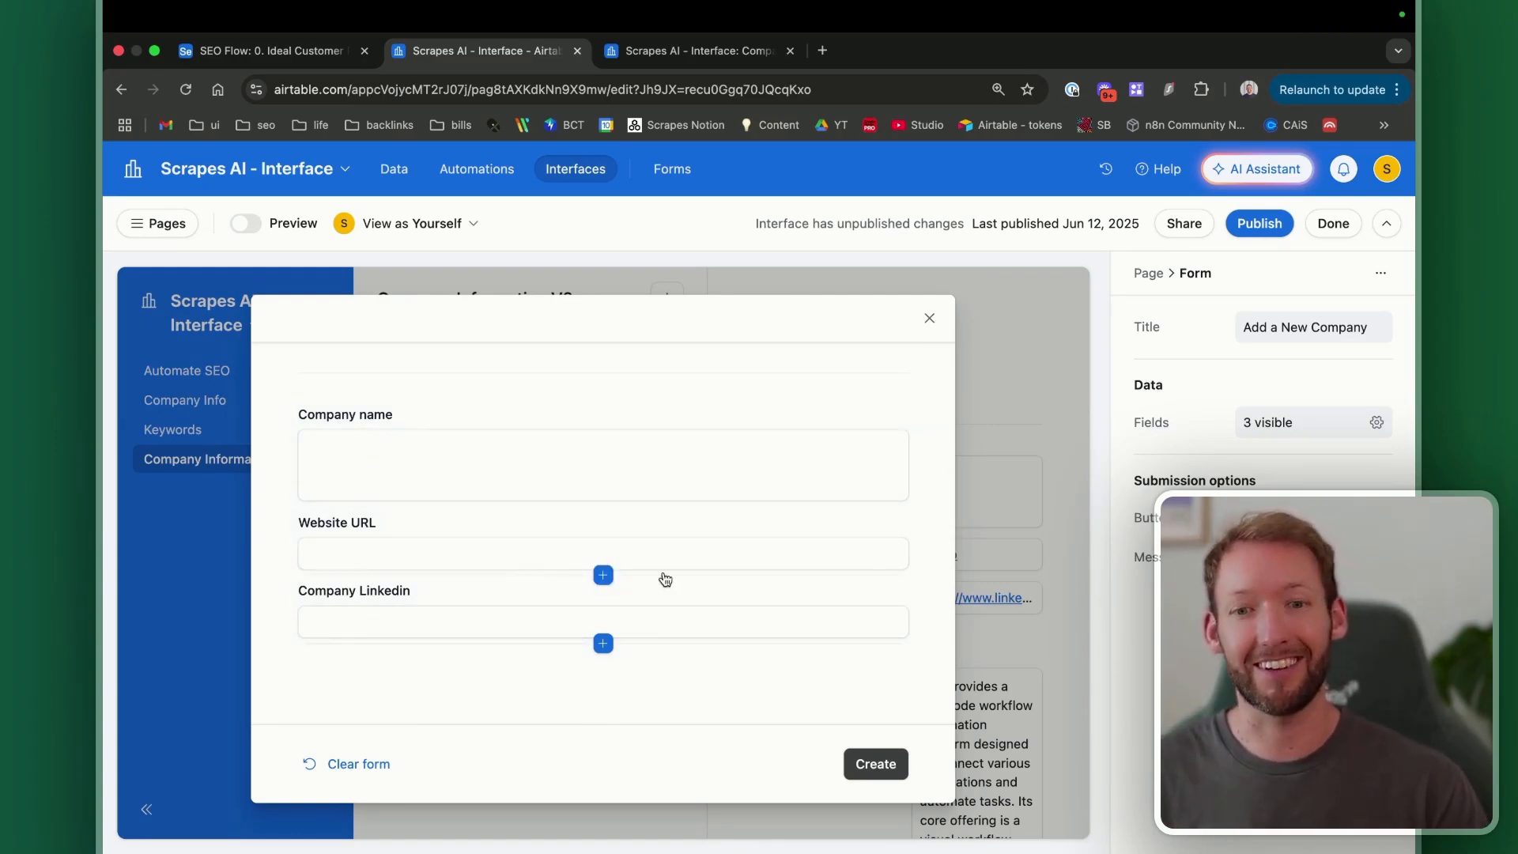
{"action": "left_click", "coordinate": [604, 643]}
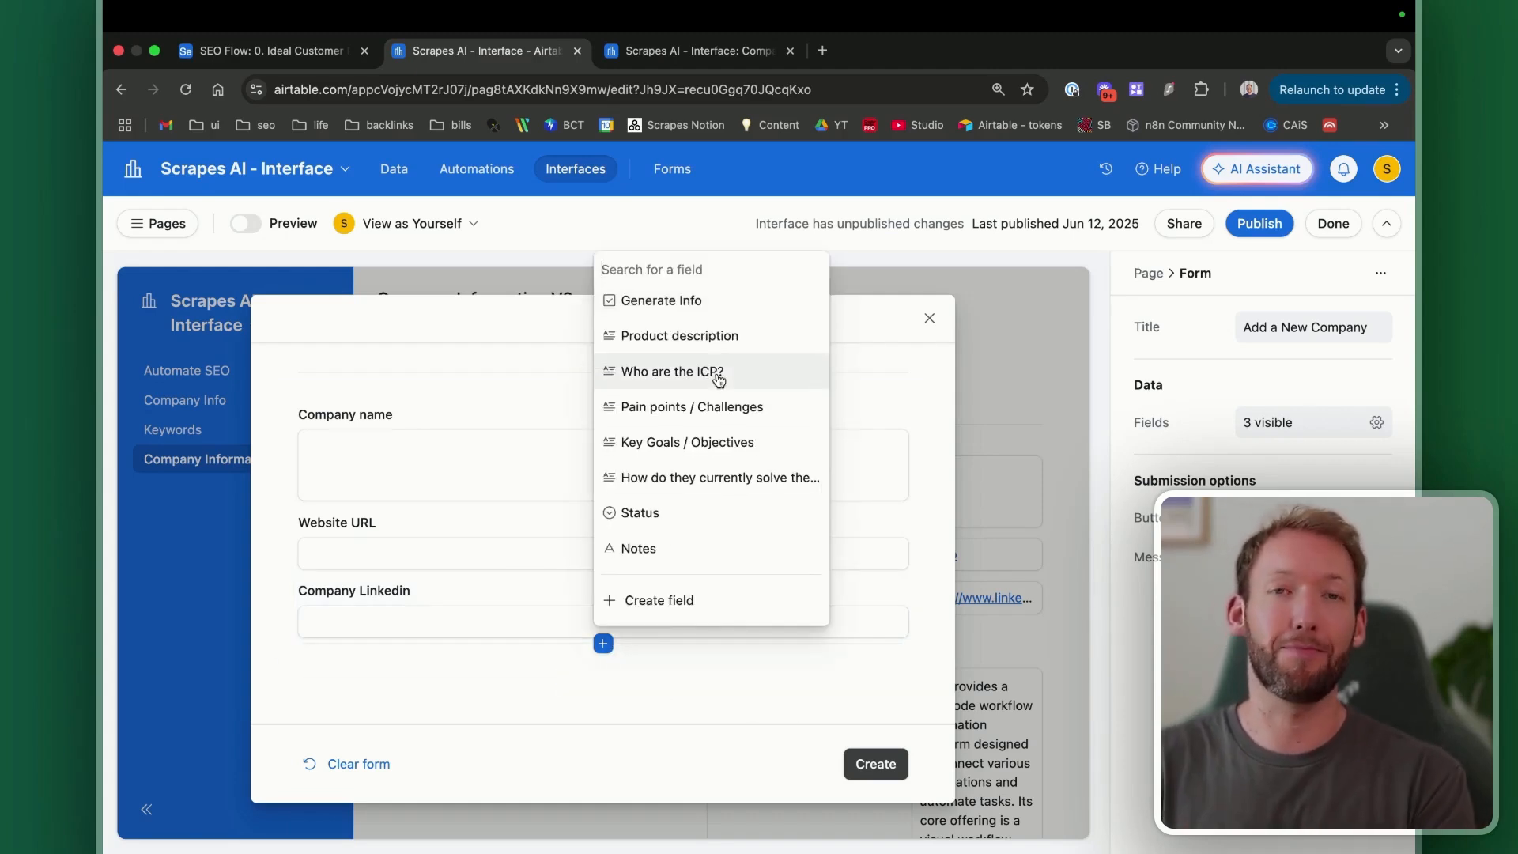
{"action": "left_click", "coordinate": [930, 321]}
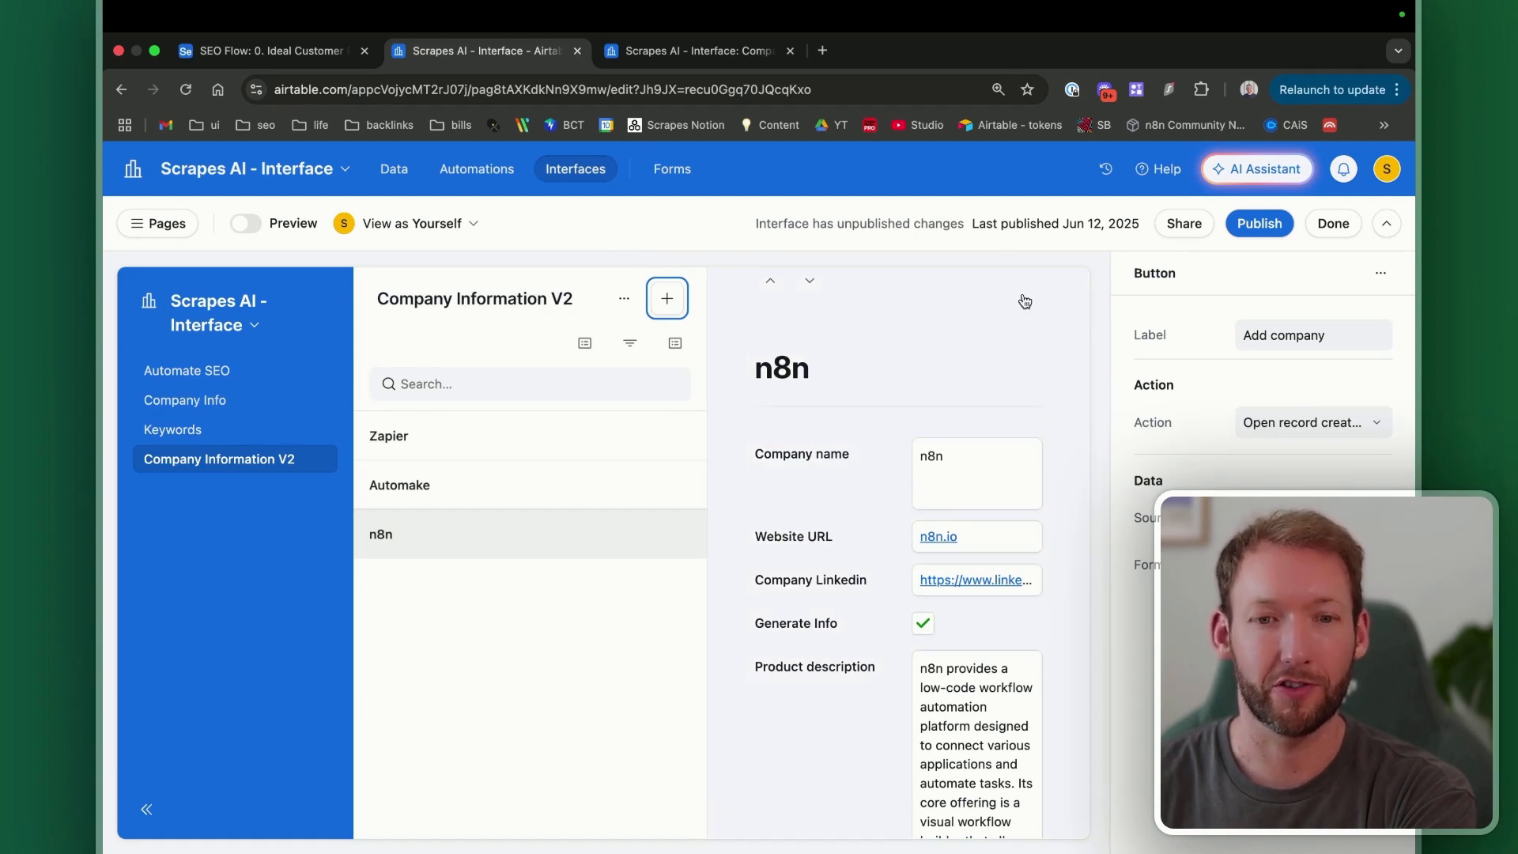
{"action": "scroll", "coordinate": [1019, 450], "scroll_direction": "down", "scroll_amount": 3}
{"action": "scroll", "coordinate": [993, 535], "scroll_direction": "up", "scroll_amount": 3}
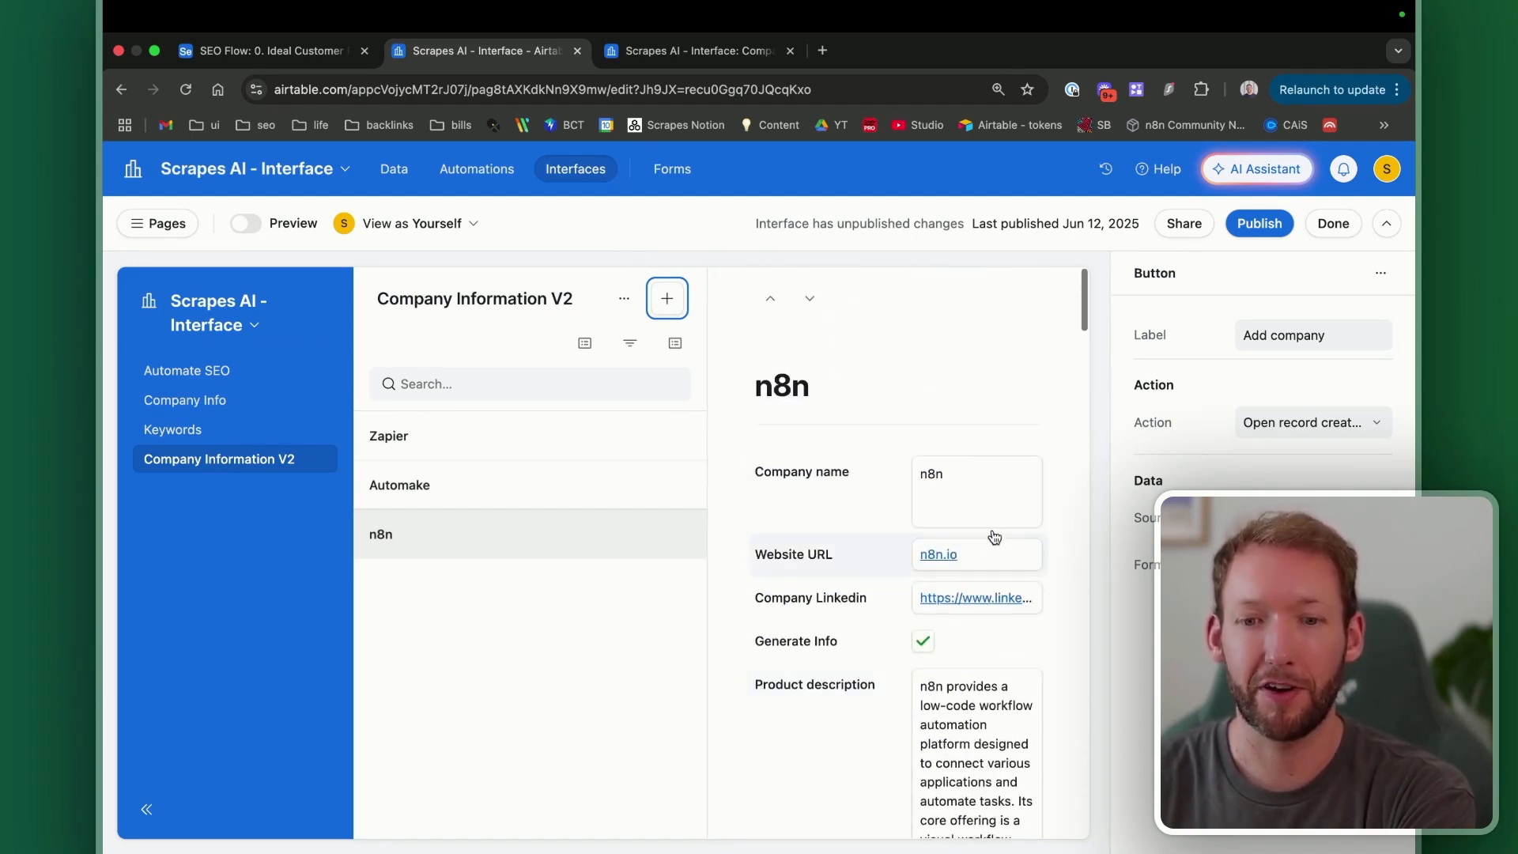
{"action": "scroll", "coordinate": [957, 554], "scroll_direction": "down", "scroll_amount": 2}
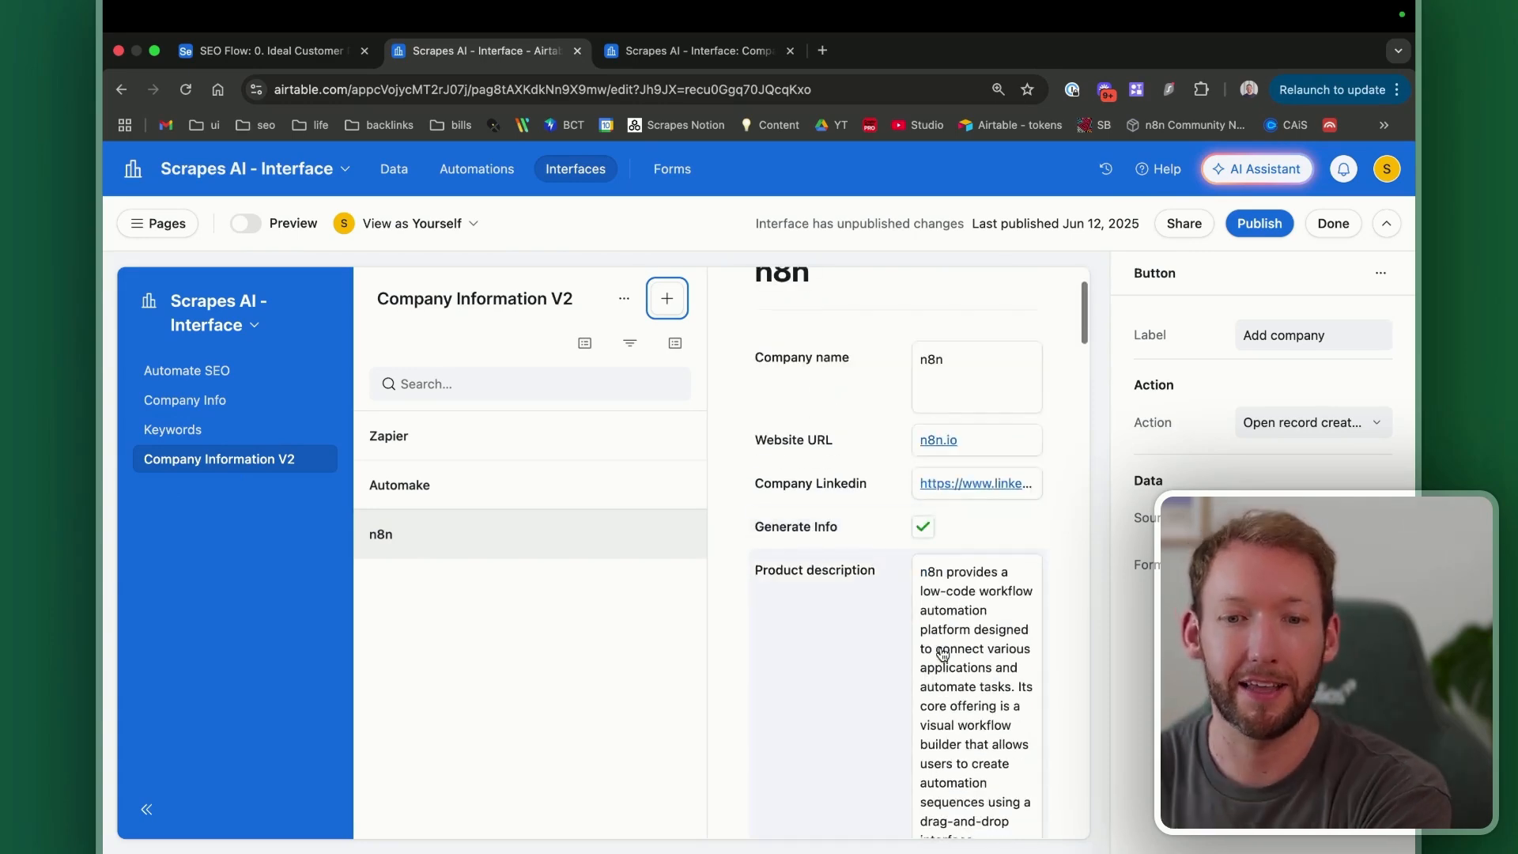
{"action": "scroll", "coordinate": [929, 540], "scroll_direction": "down", "scroll_amount": 5}
{"action": "scroll", "coordinate": [936, 540], "scroll_direction": "up", "scroll_amount": 4}
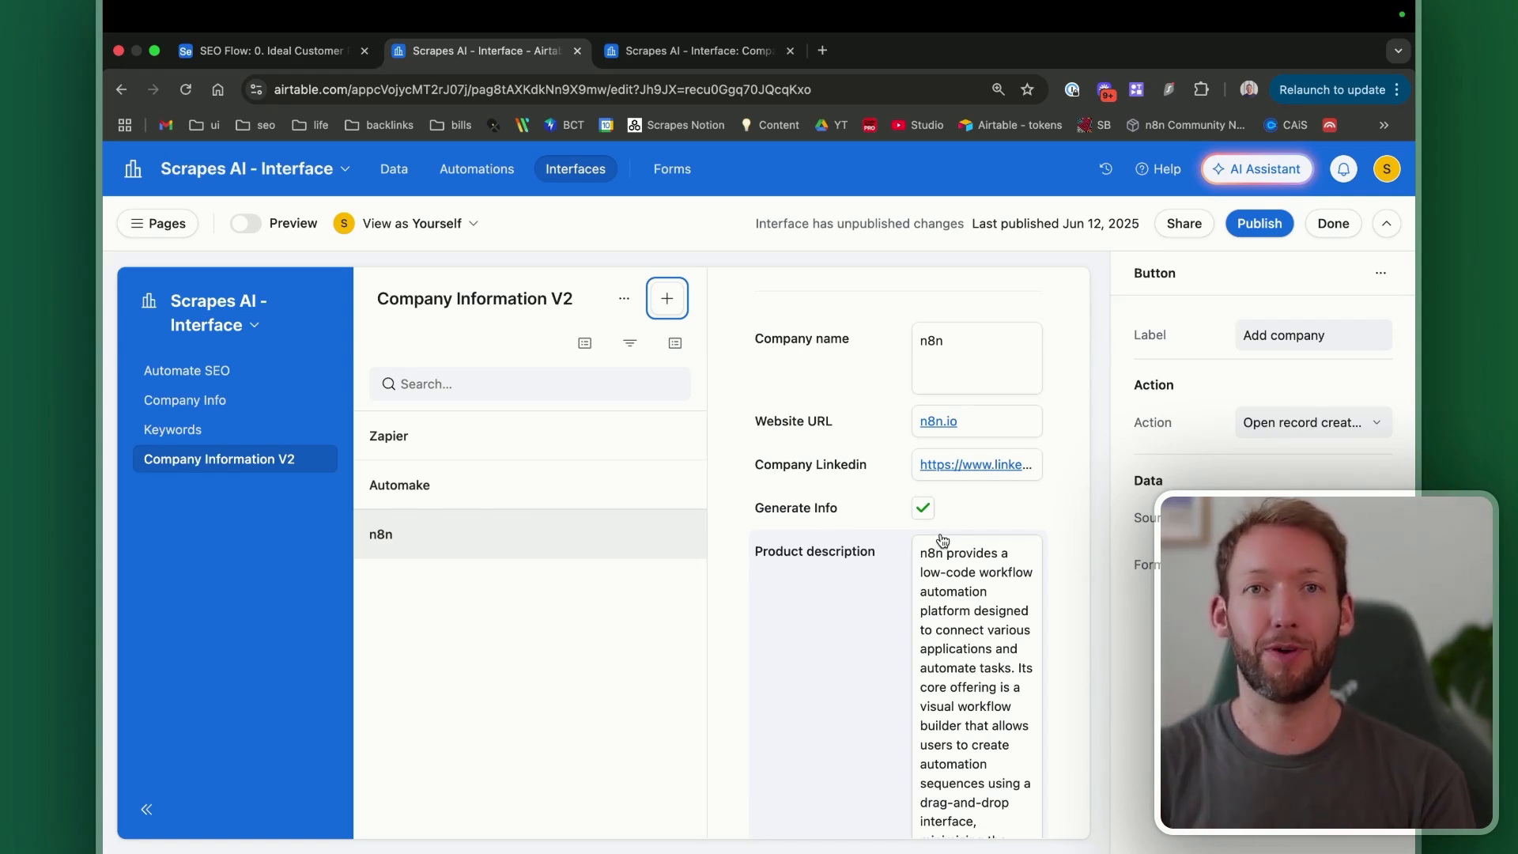
{"action": "left_click", "coordinate": [667, 298]}
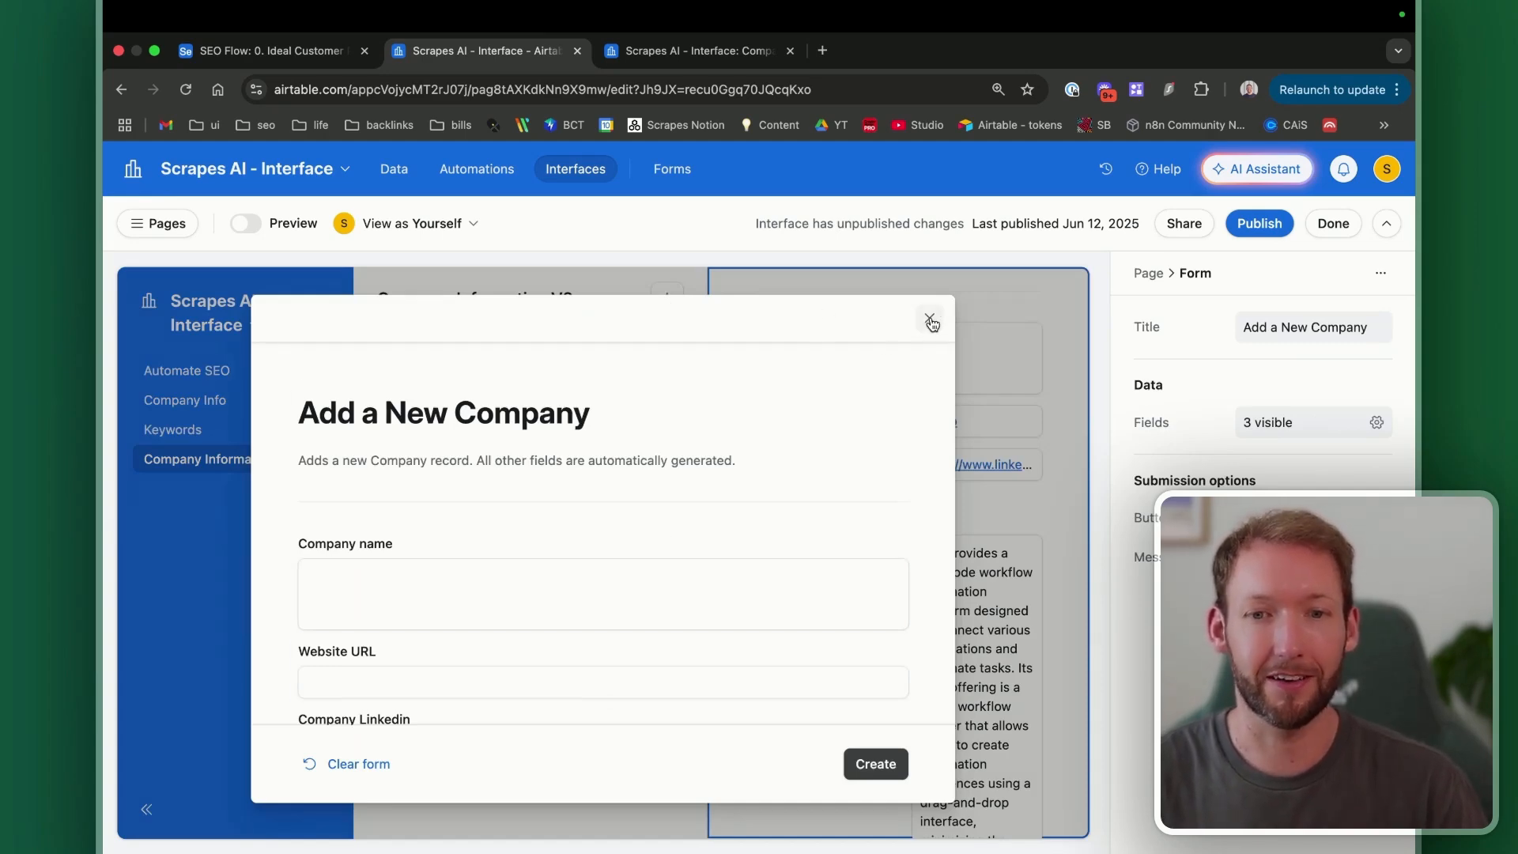
{"action": "left_click", "coordinate": [822, 50]}
{"action": "type", "text": "relev"}
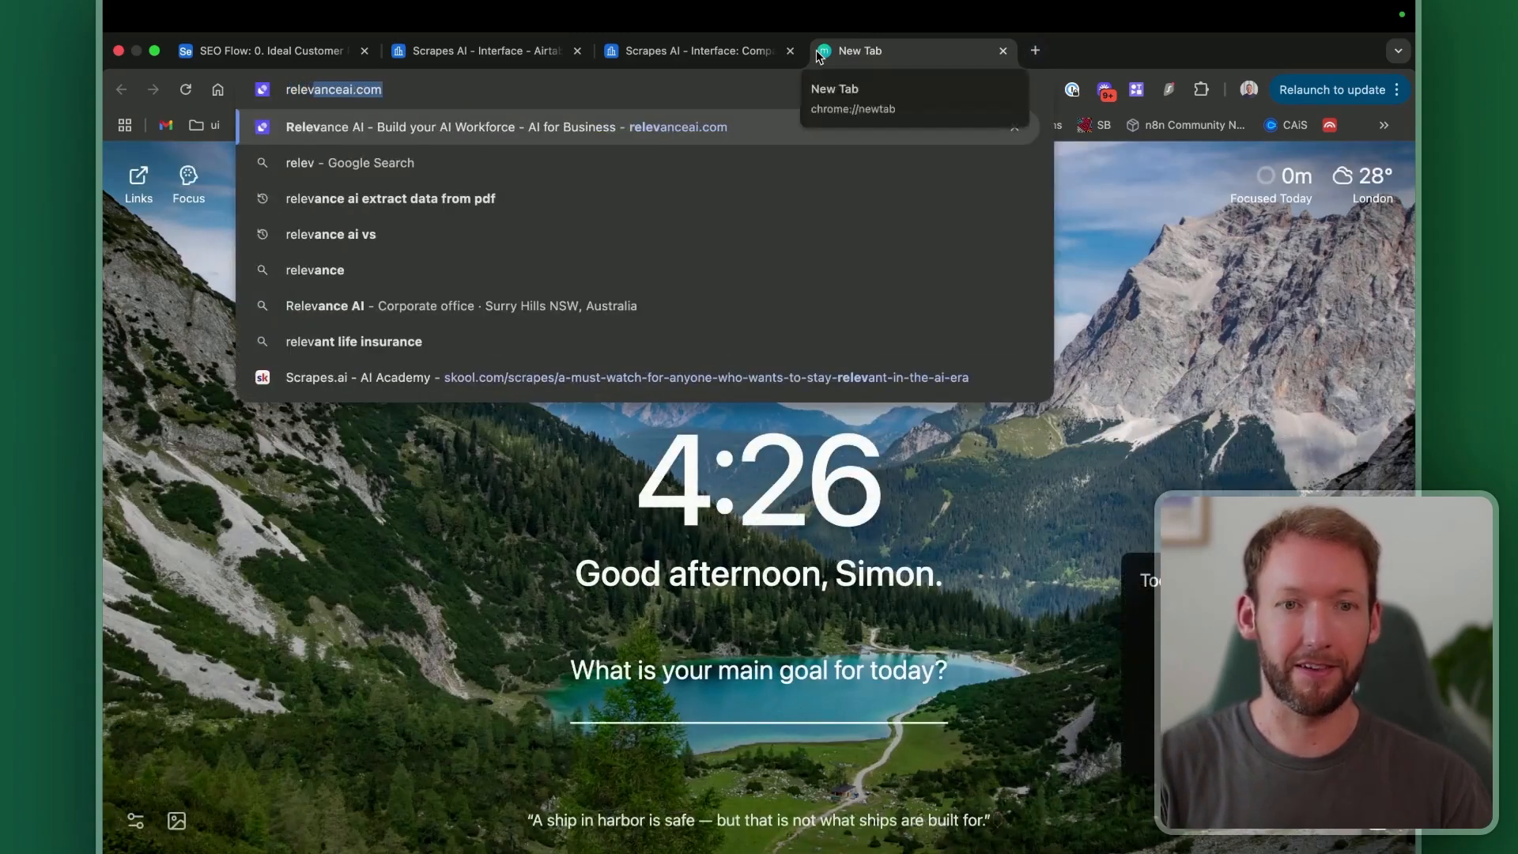
{"action": "key", "text": "Return"}
{"action": "left_click", "coordinate": [510, 79]}
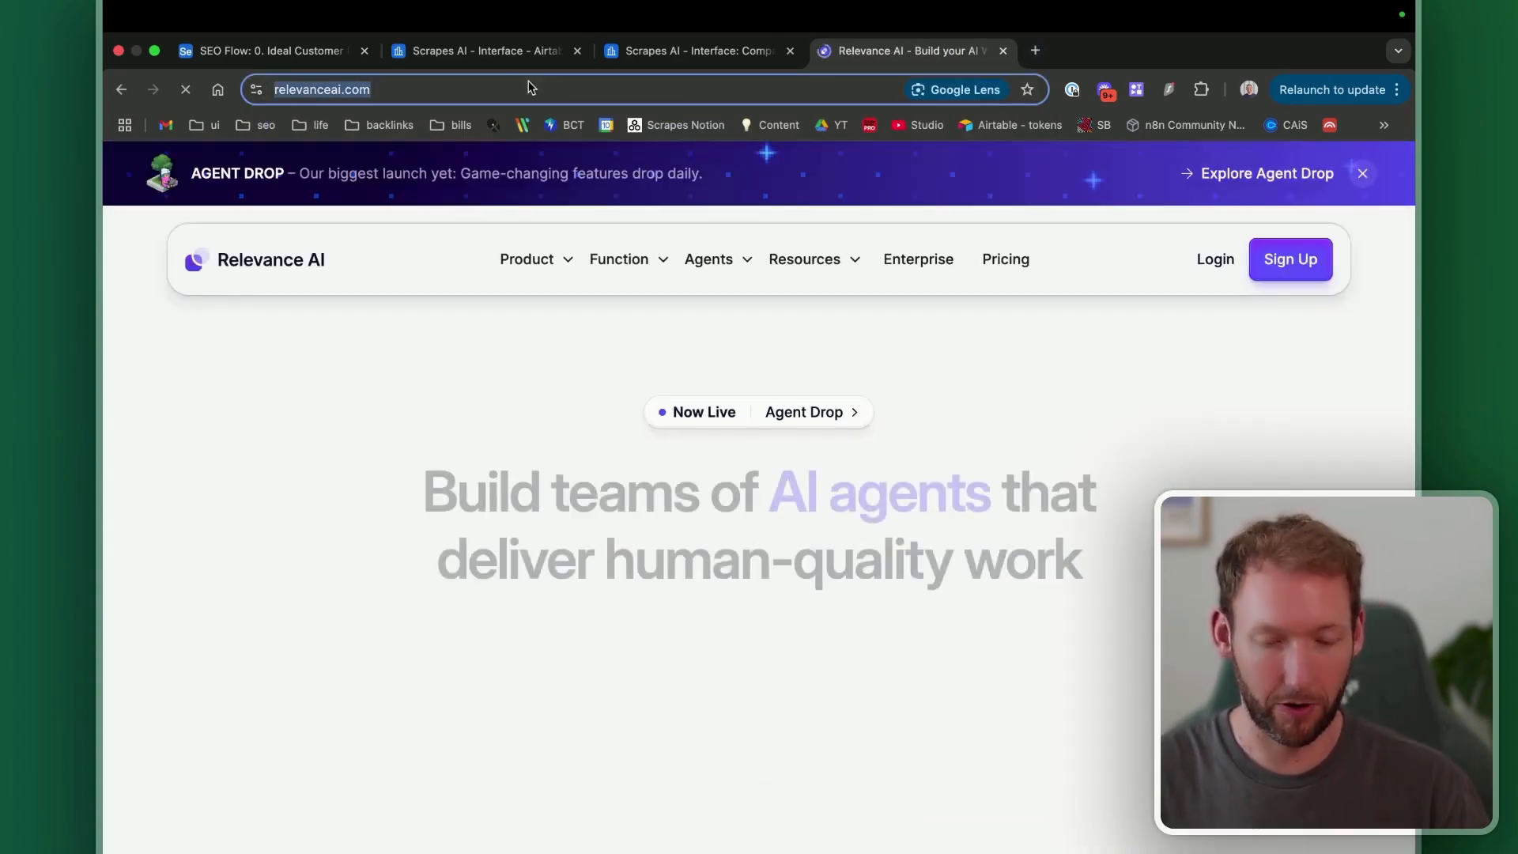
{"action": "left_click", "coordinate": [474, 50]}
{"action": "left_click", "coordinate": [338, 581]}
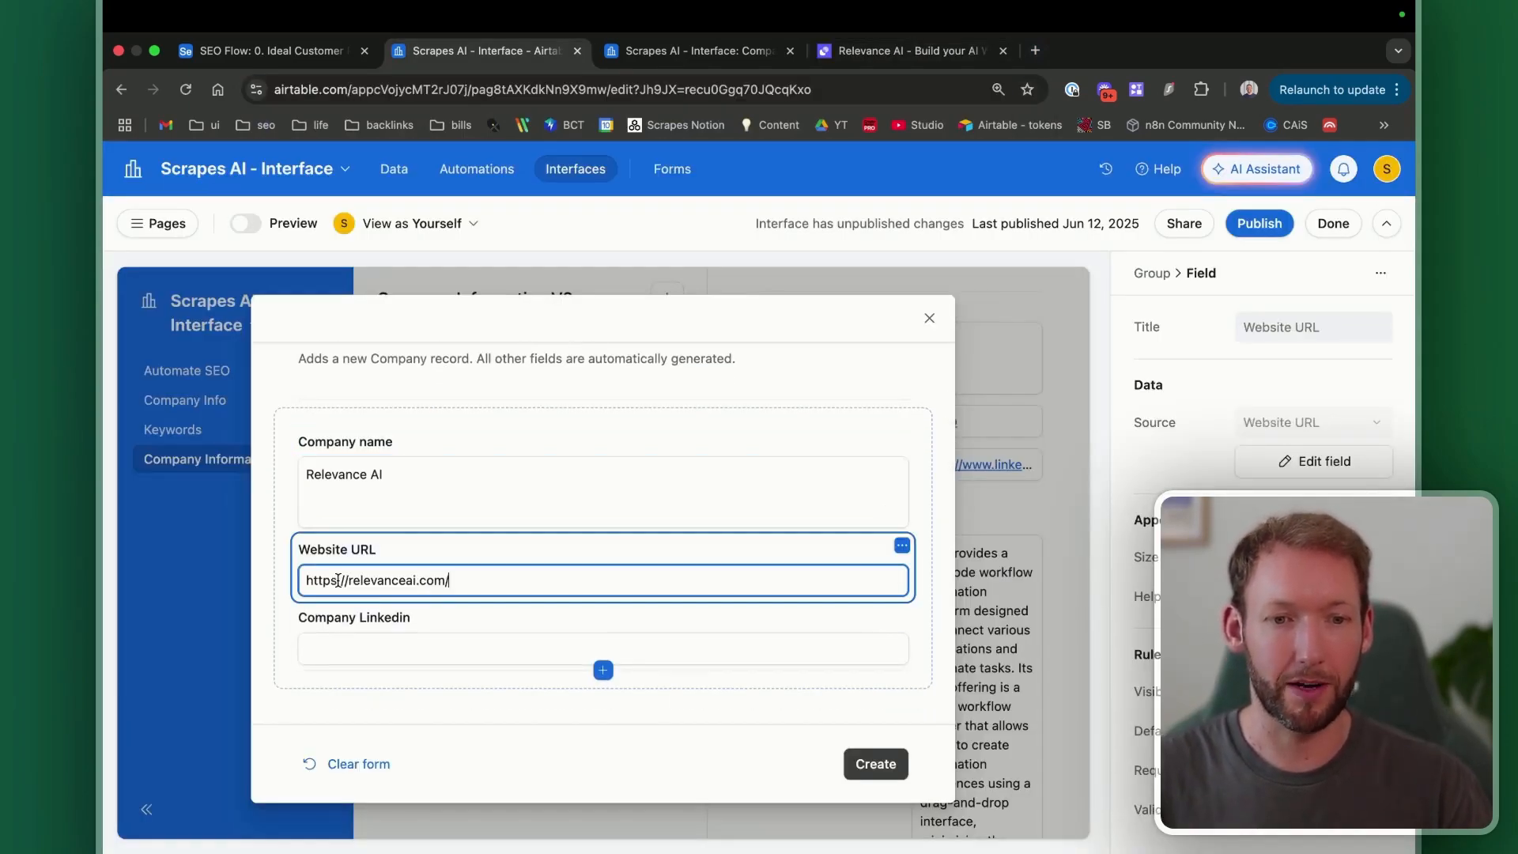
{"action": "left_click", "coordinate": [1033, 47]}
{"action": "type", "text": "releva"}
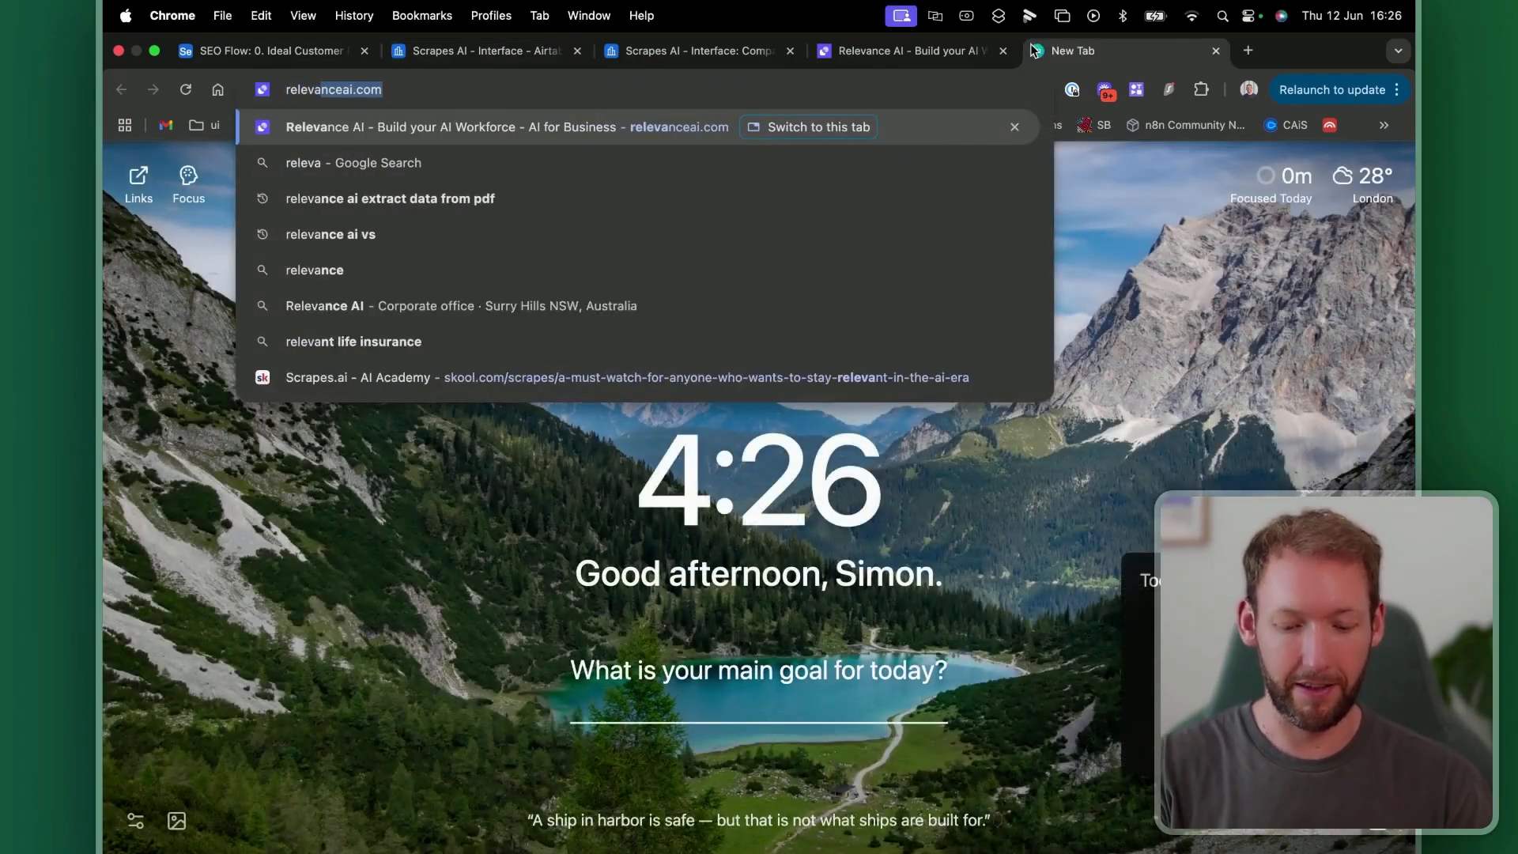
{"action": "type", "text": "nce"}
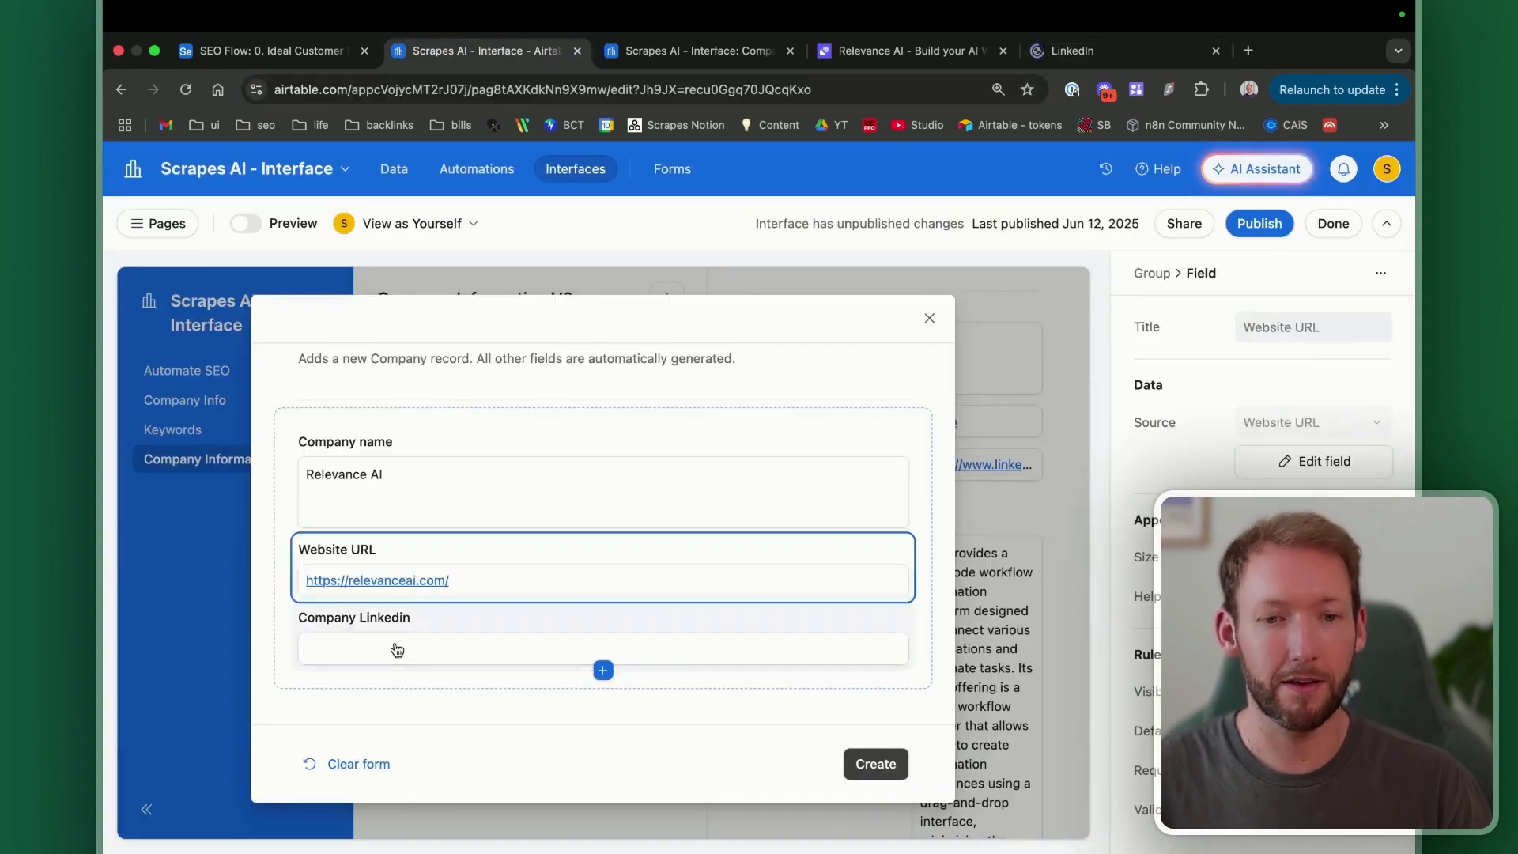
{"action": "left_click", "coordinate": [397, 649]}
{"action": "type", "text": "https://www.linkedin.com/company/relevanceai"}
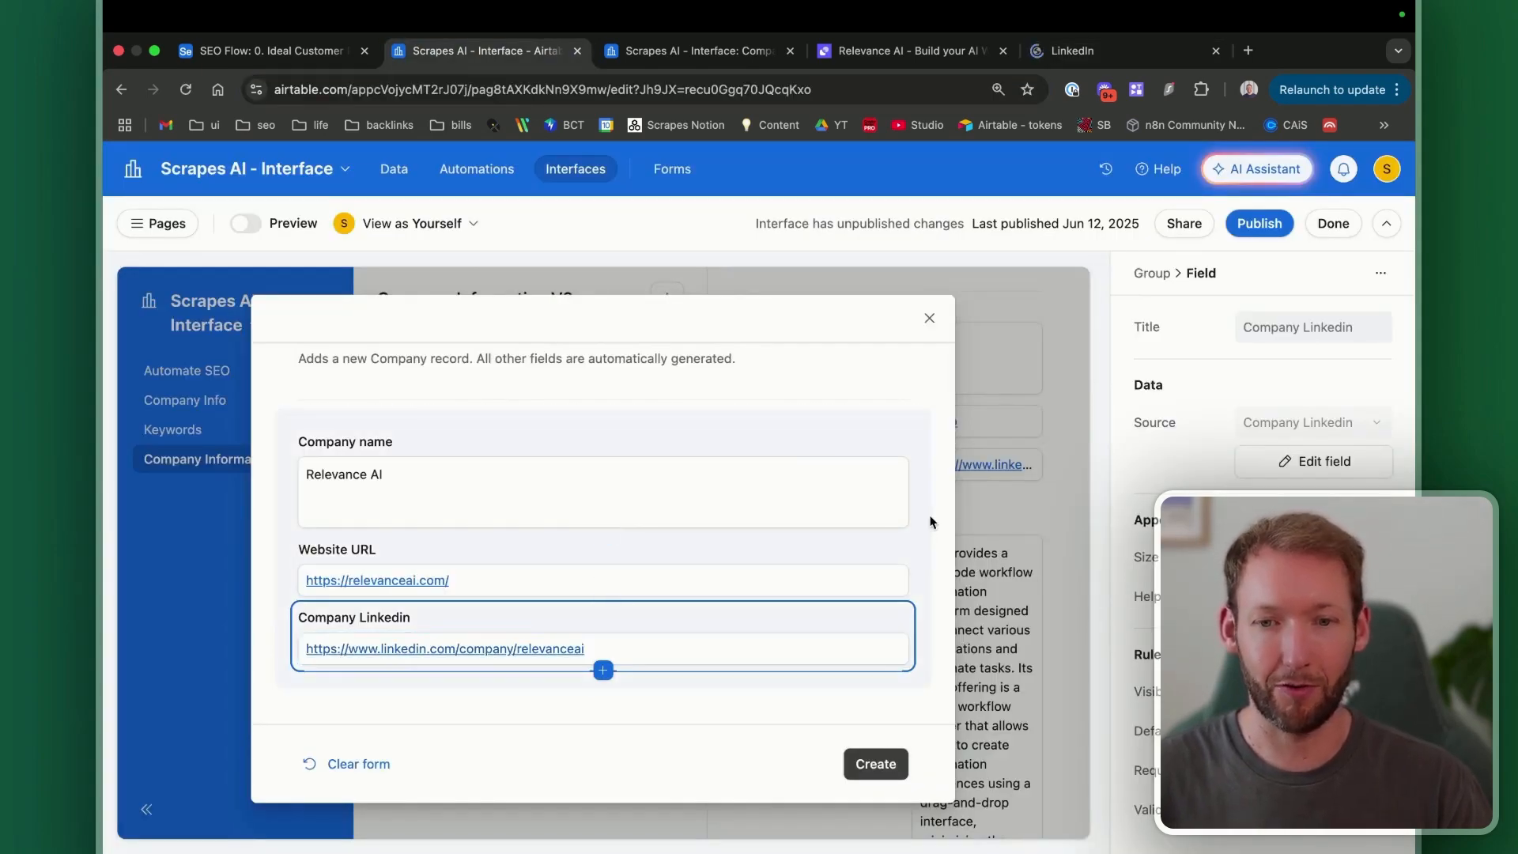
Step: Submit the Add a New Company form to create the Relevance AI record
{"action": "left_click", "coordinate": [923, 518]}
{"action": "scroll", "coordinate": [474, 518], "scroll_direction": "up", "scroll_amount": 3}
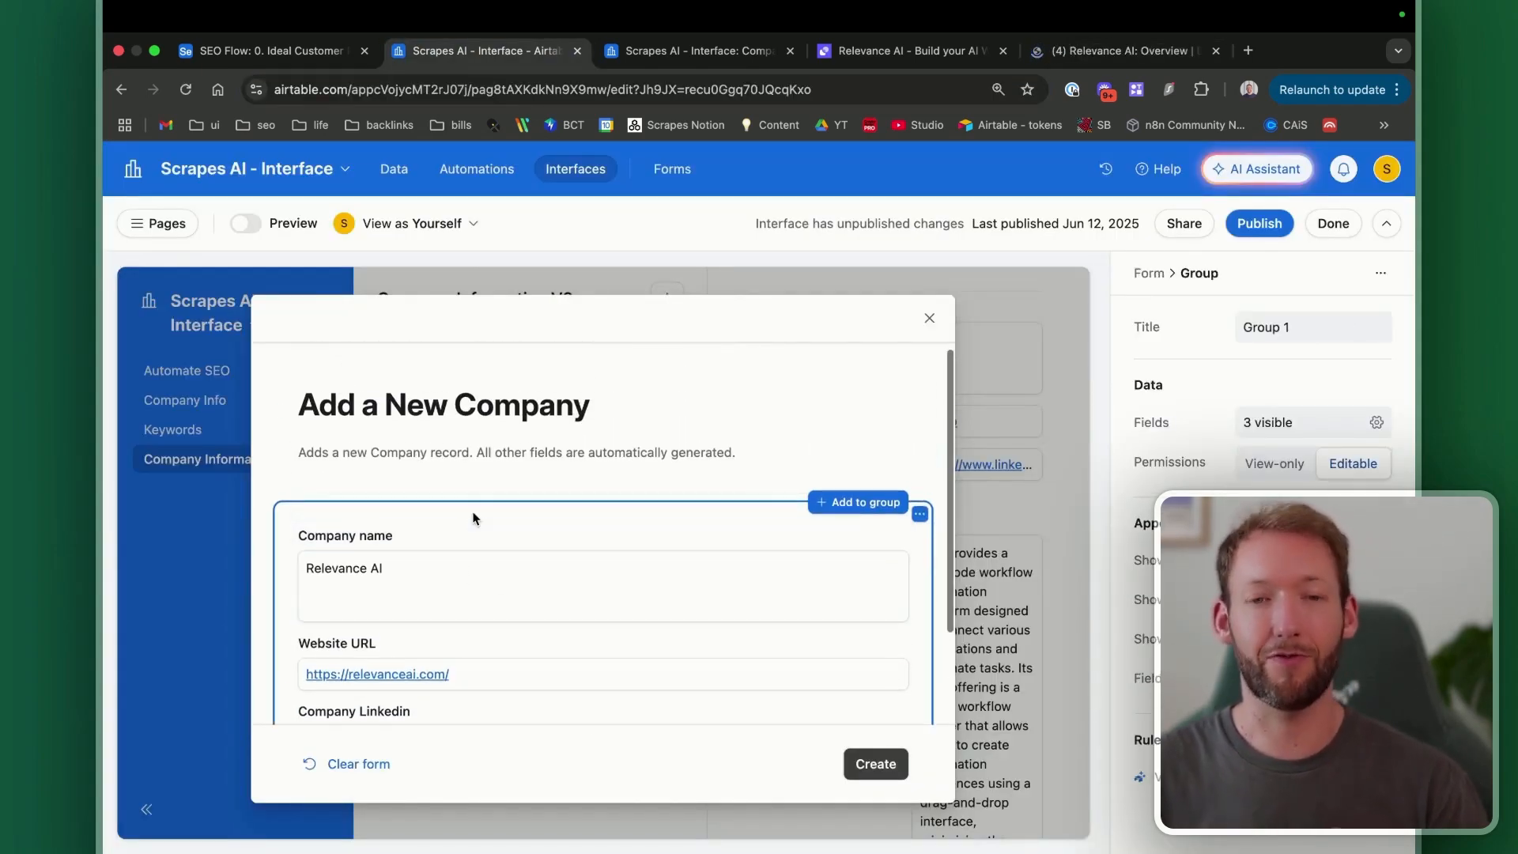
{"action": "left_click", "coordinate": [882, 767]}
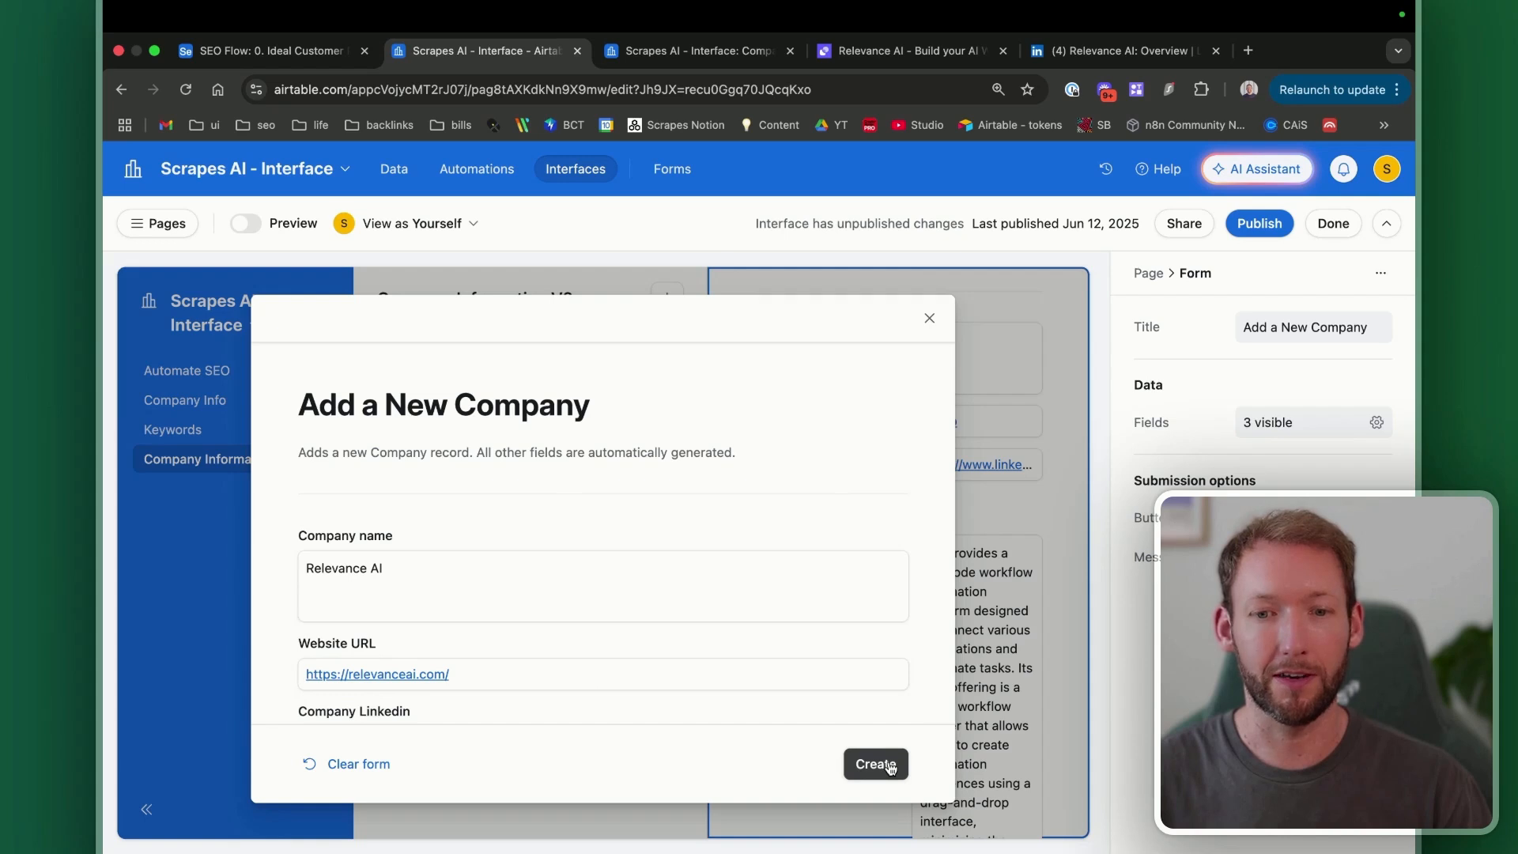
{"action": "left_click", "coordinate": [891, 765]}
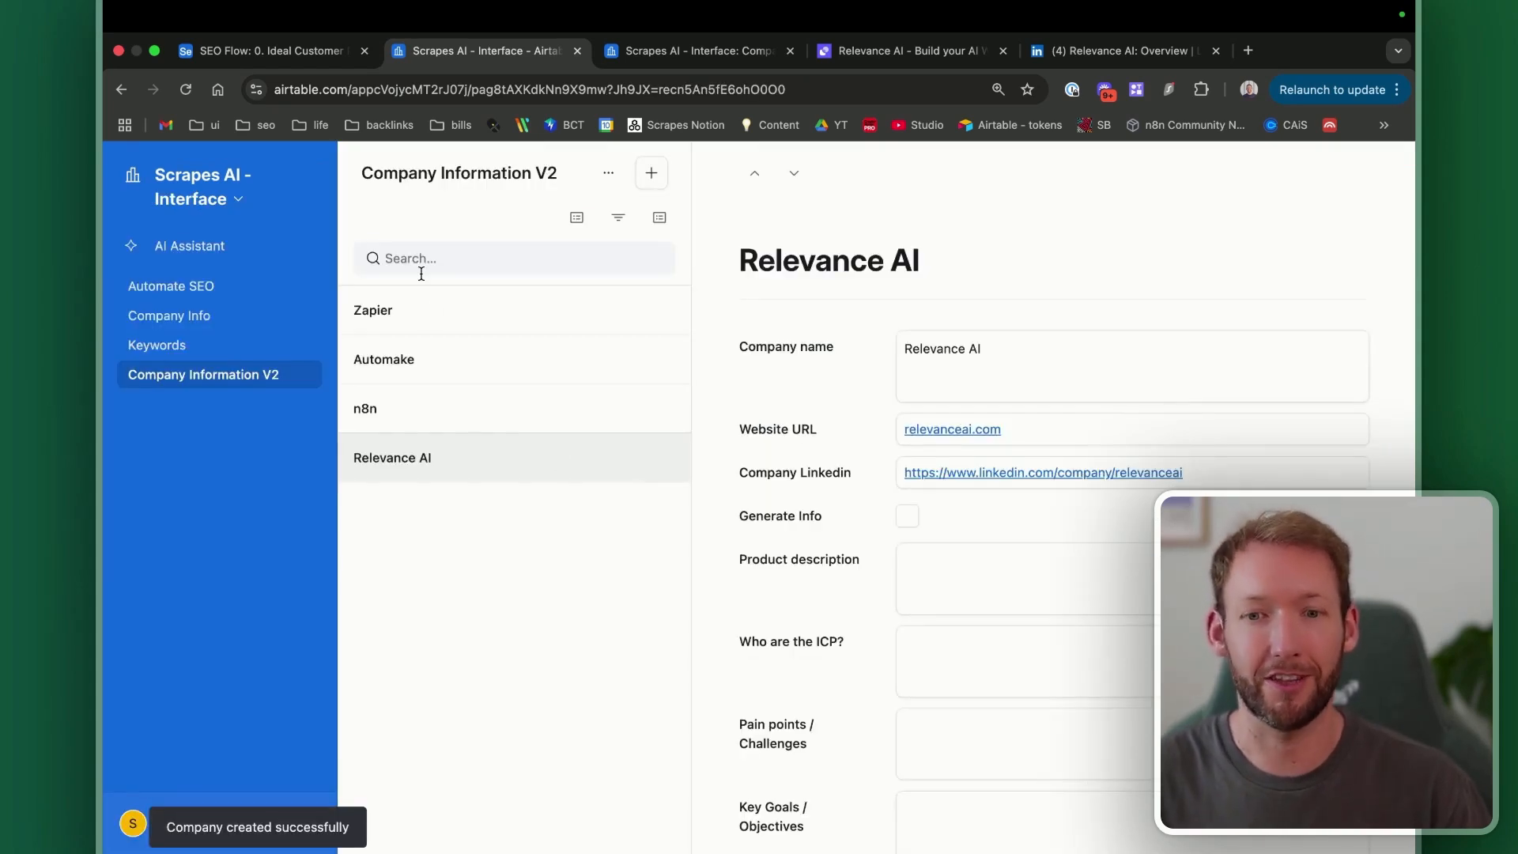
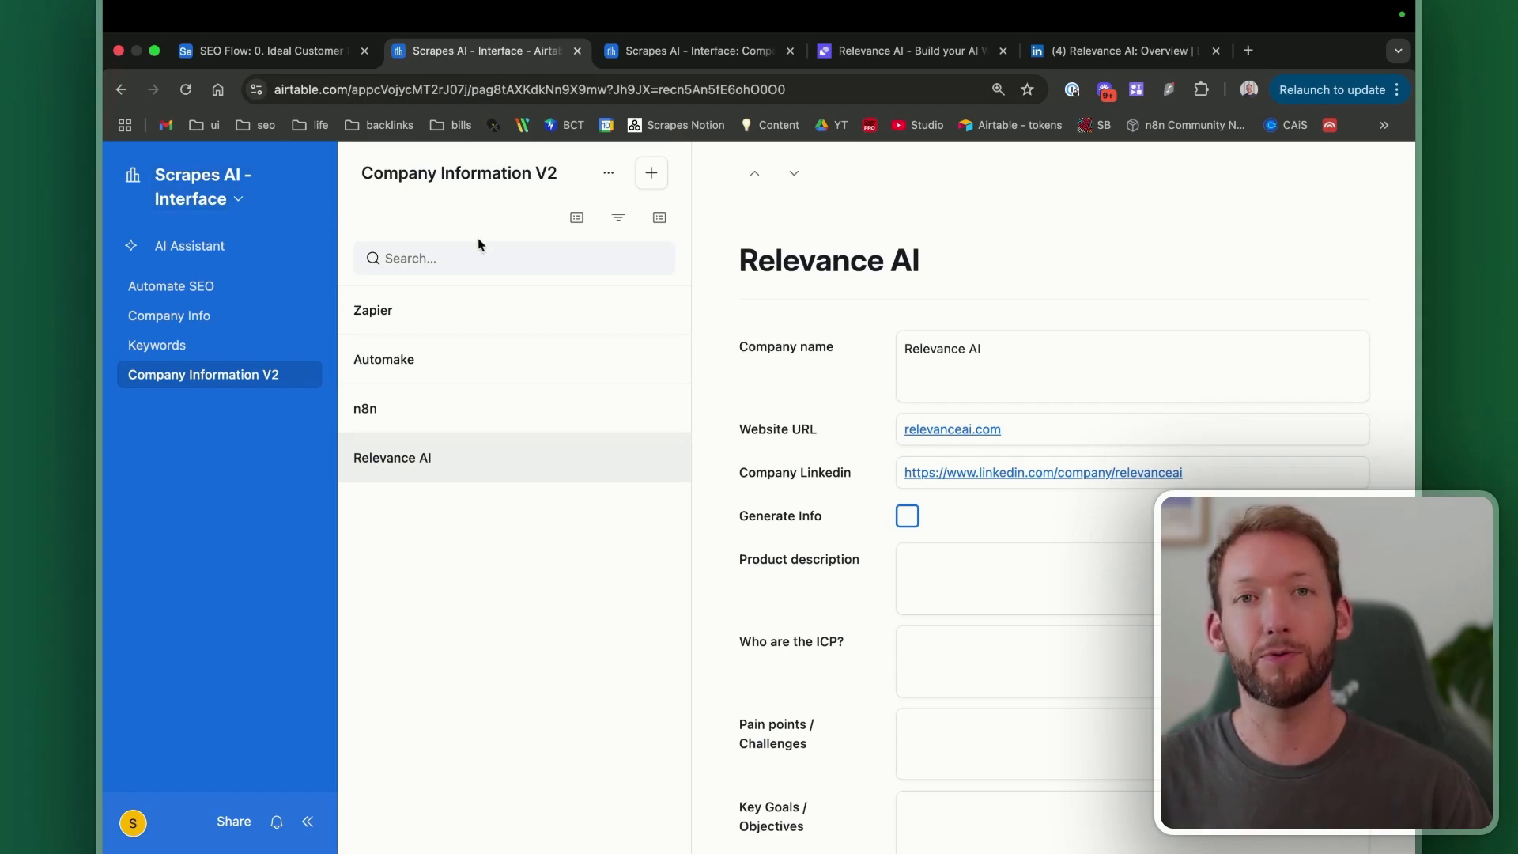
Step: Switch to the n8n workflow, look over its nodes, and examine the Webhook node's demo-interface path
{"action": "key", "text": "ctrl+Right"}
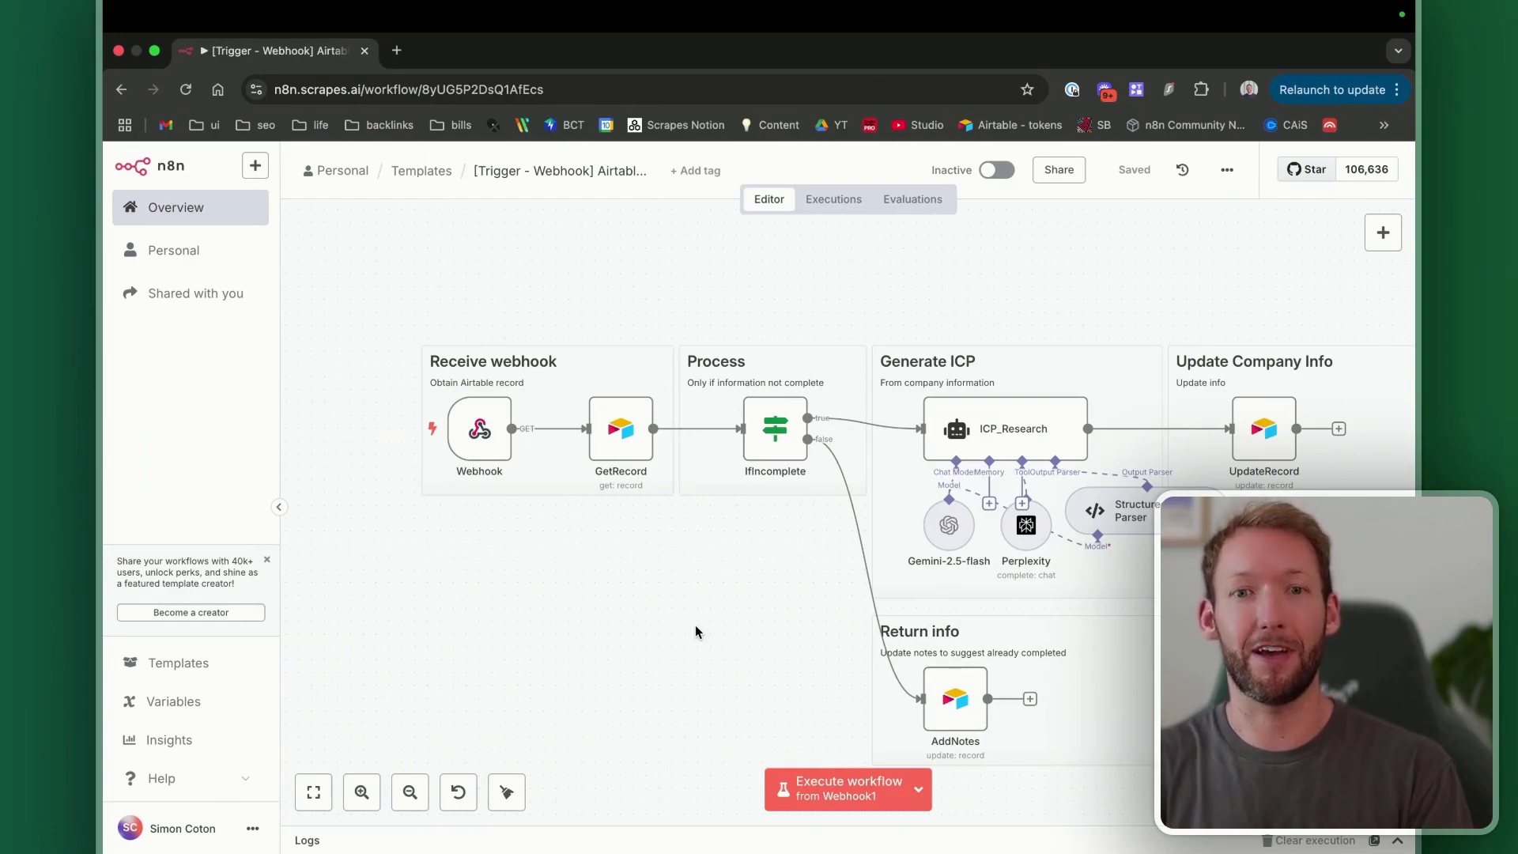
{"action": "scroll", "coordinate": [652, 497], "scroll_direction": "up", "scroll_amount": 3}
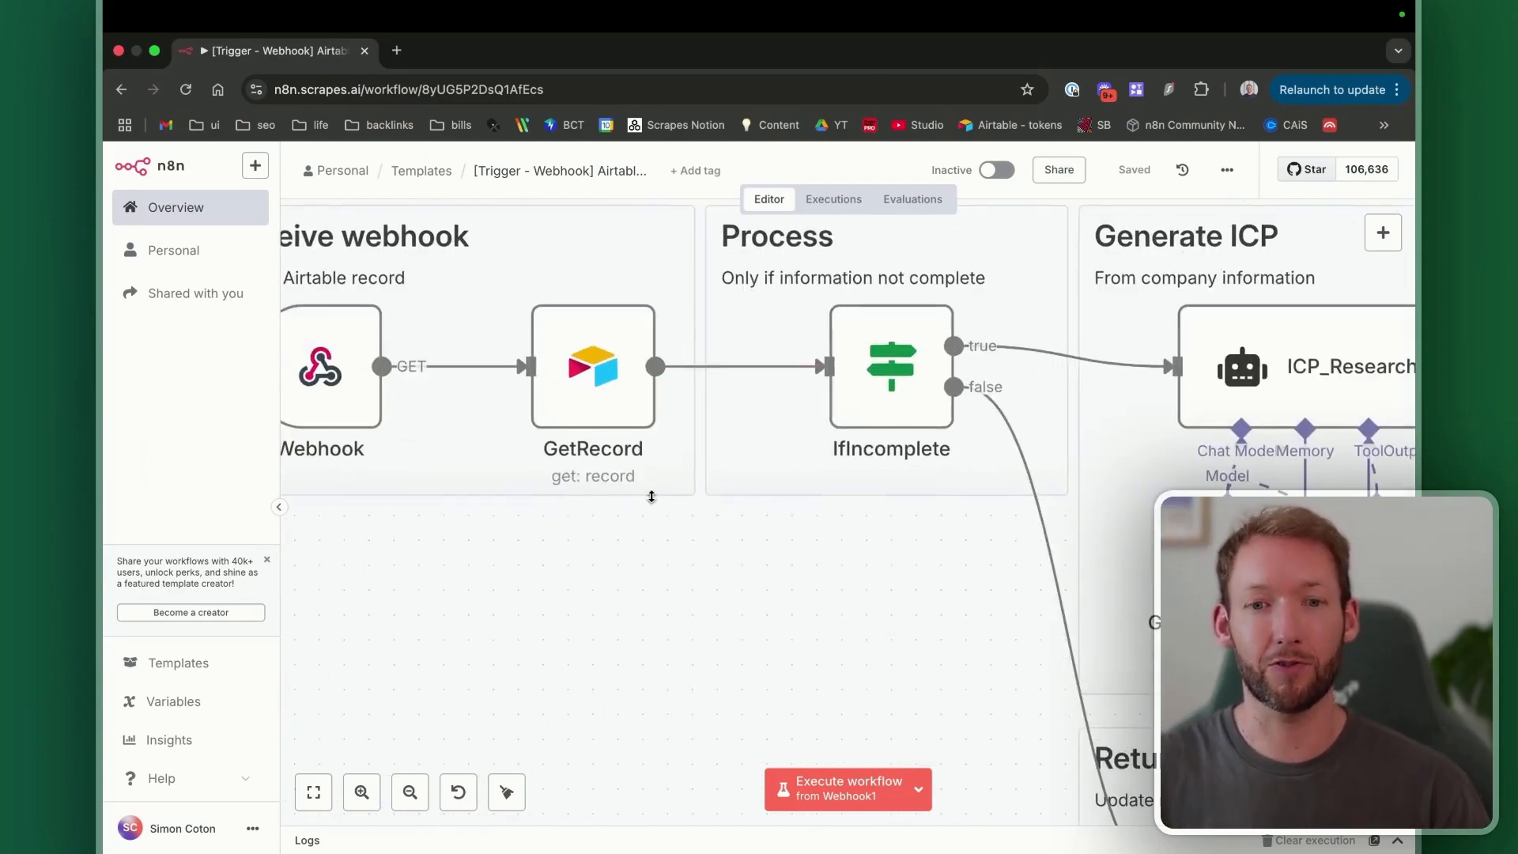
{"action": "scroll", "coordinate": [400, 395], "scroll_direction": "down", "scroll_amount": 3}
{"action": "double_click", "coordinate": [407, 399]}
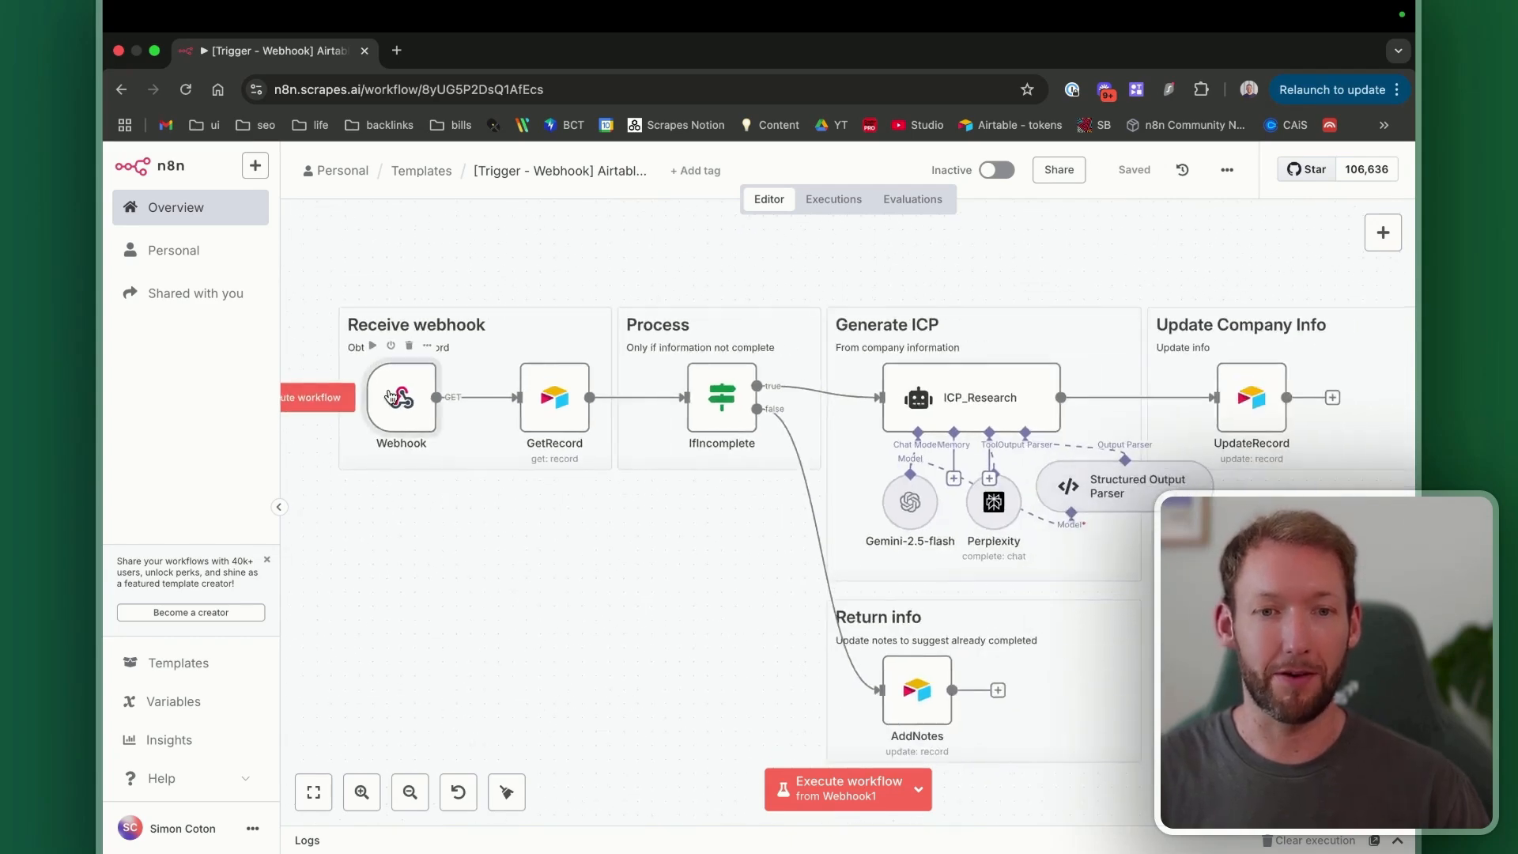
{"action": "triple_click", "coordinate": [472, 466]}
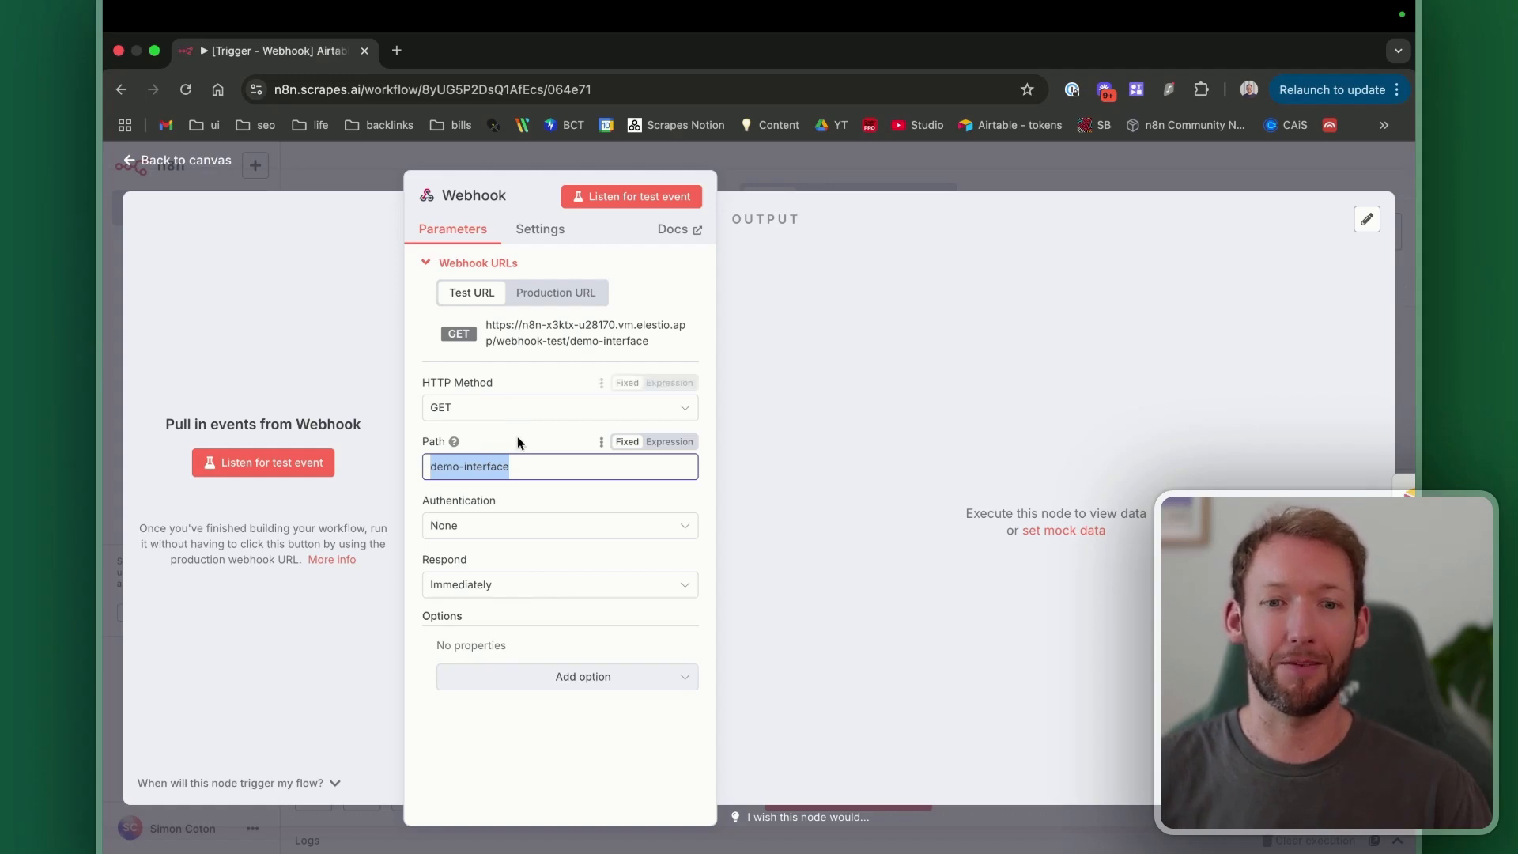
Step: Return to the workflow canvas, save the workflow, and execute it from the Webhook trigger
{"action": "left_click", "coordinate": [201, 162]}
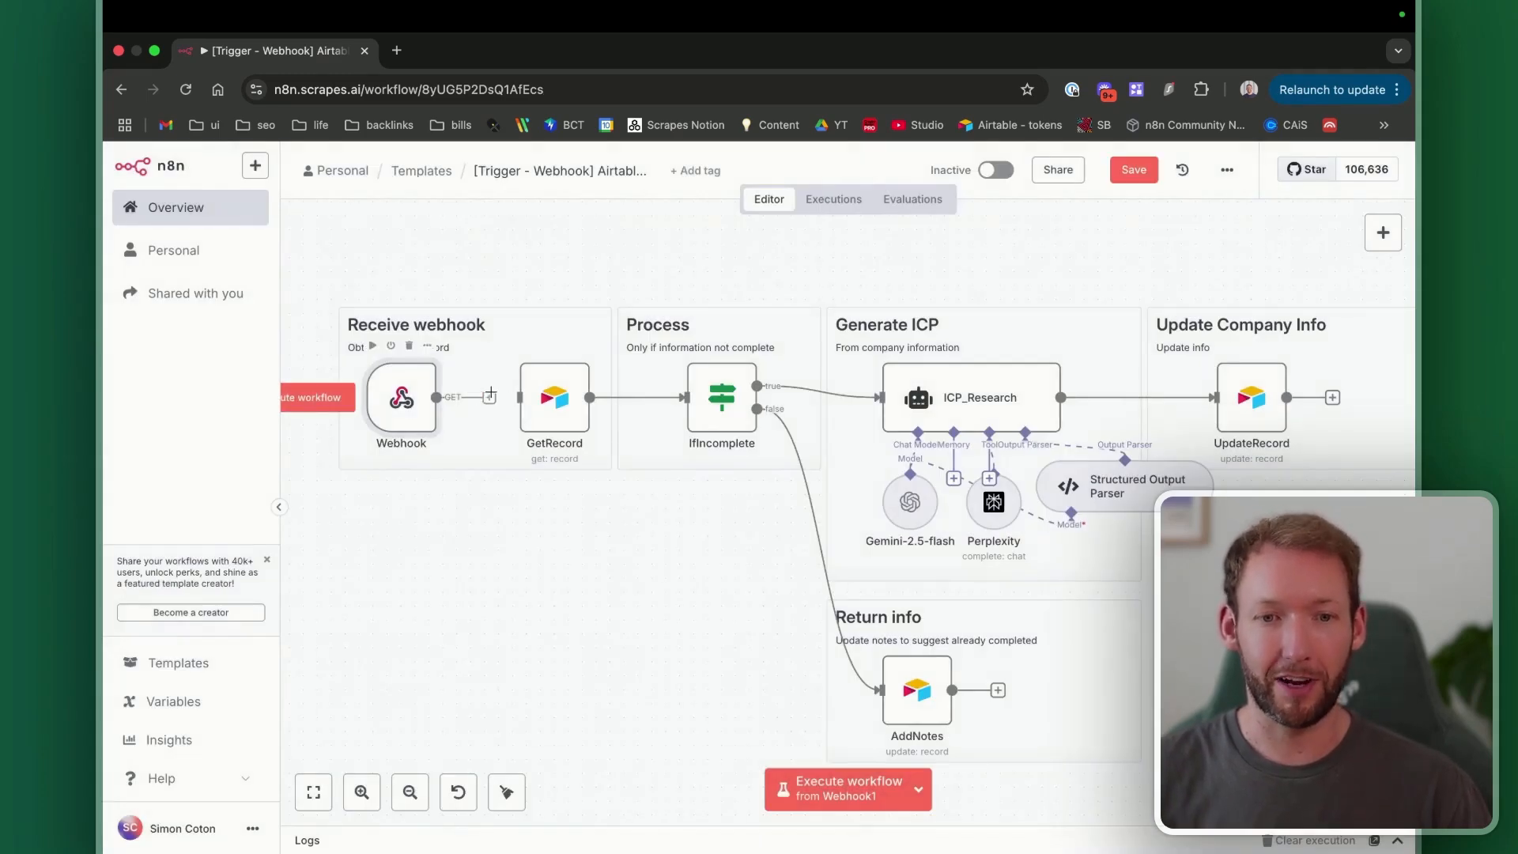
{"action": "left_click", "coordinate": [1108, 177]}
{"action": "scroll", "coordinate": [464, 427], "scroll_direction": "left", "scroll_amount": 5}
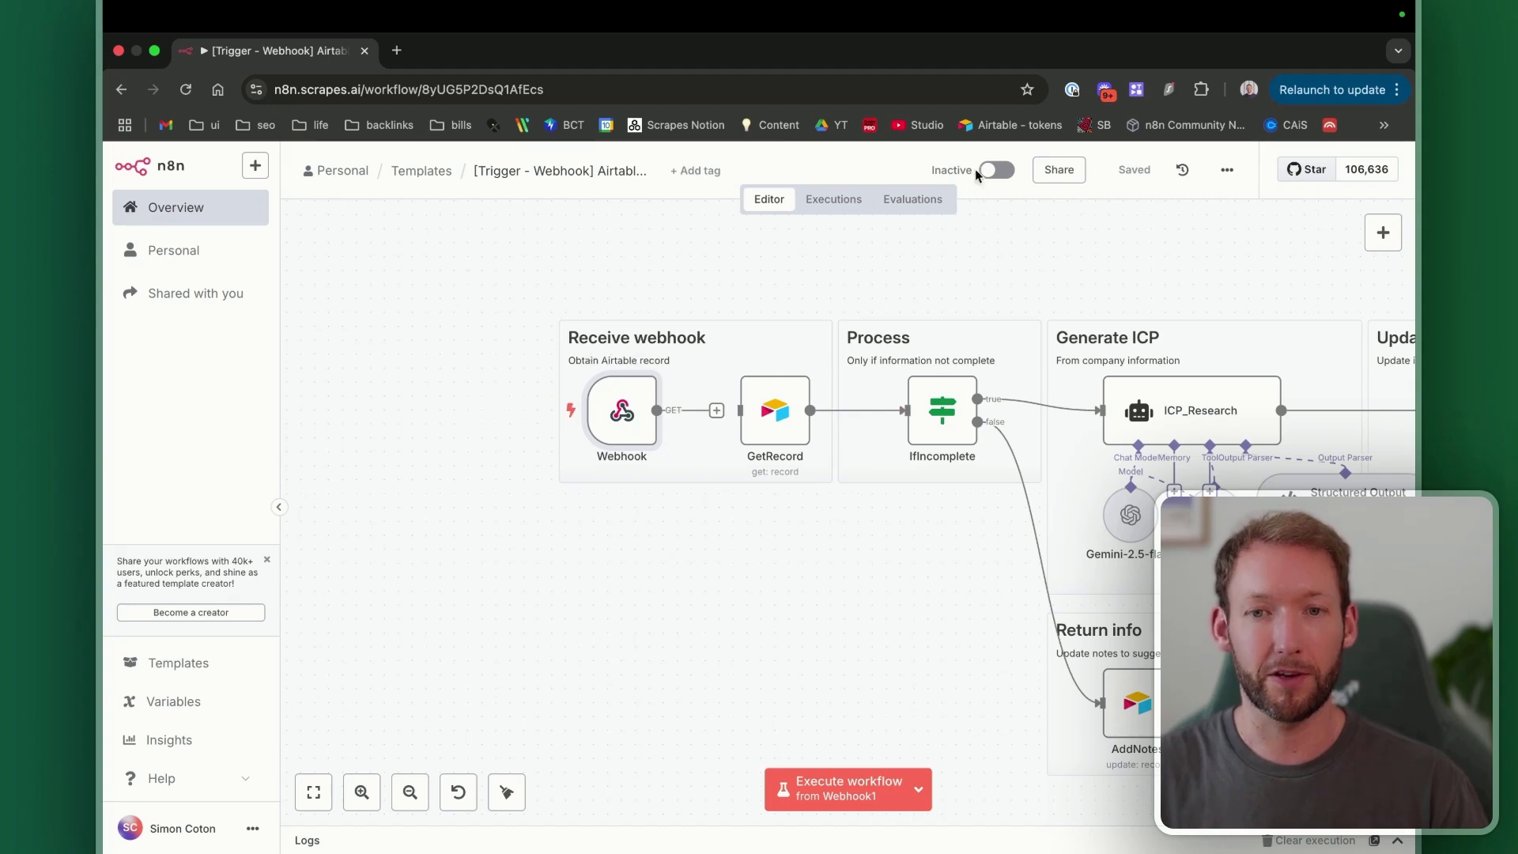
{"action": "left_click", "coordinate": [920, 787]}
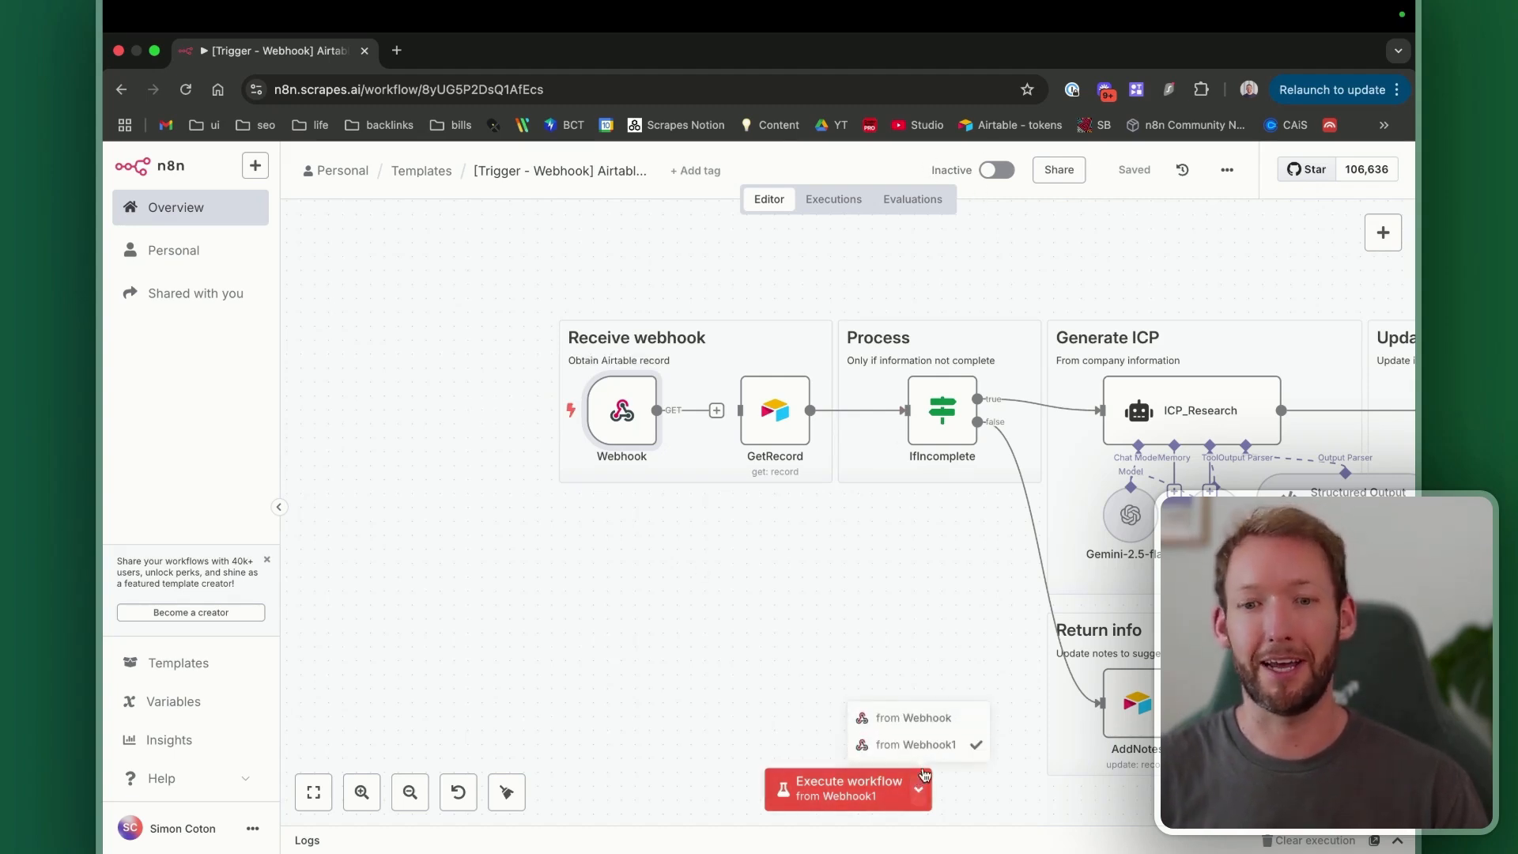
{"action": "left_click", "coordinate": [850, 788]}
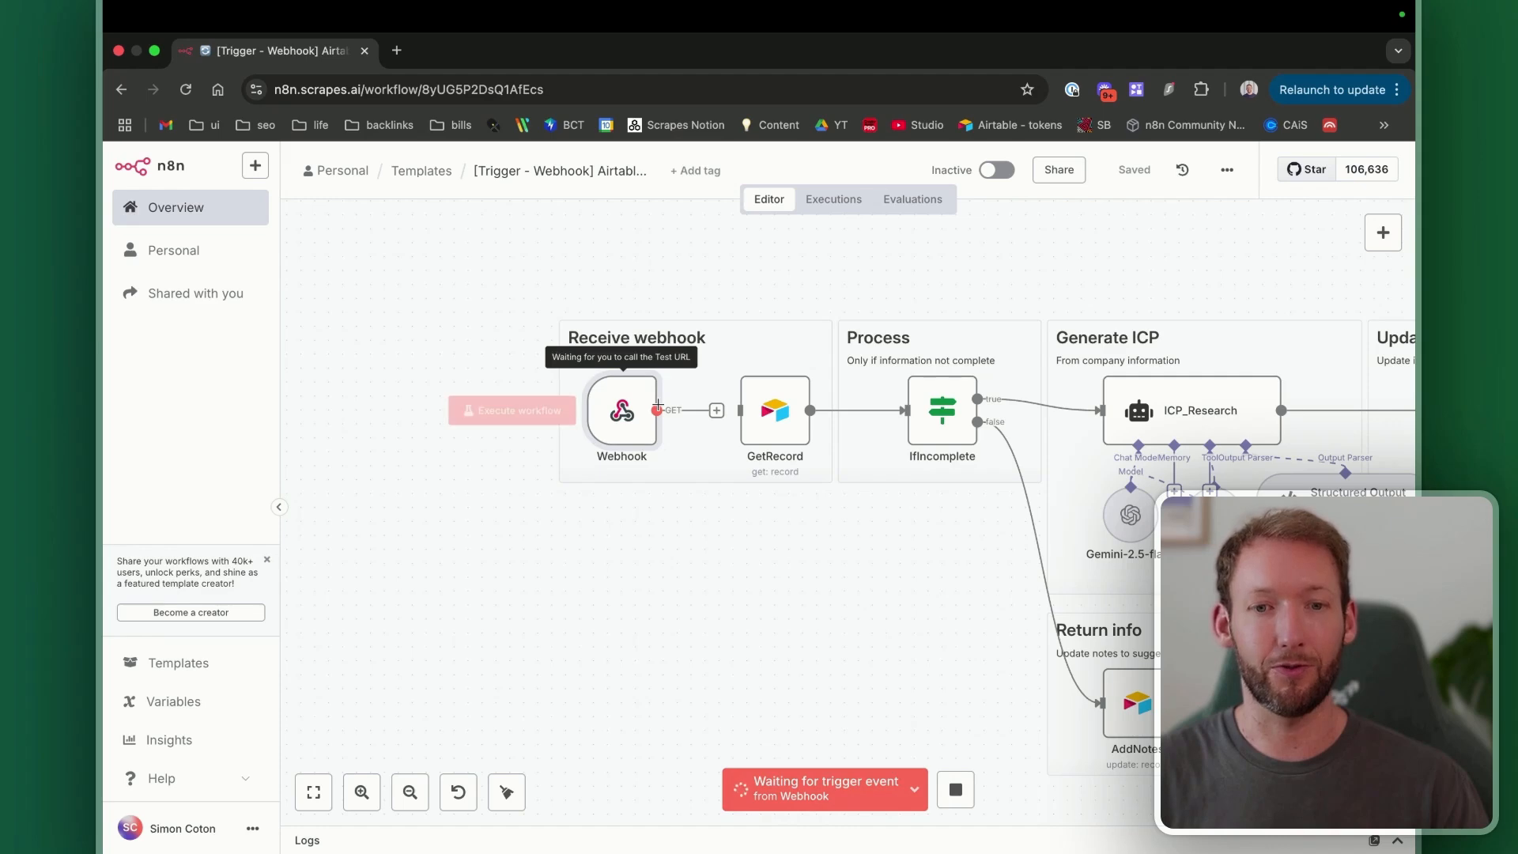
Step: Stop the Webhook node's listening, copy its test URL, and start listening for a test event again
{"action": "double_click", "coordinate": [620, 422]}
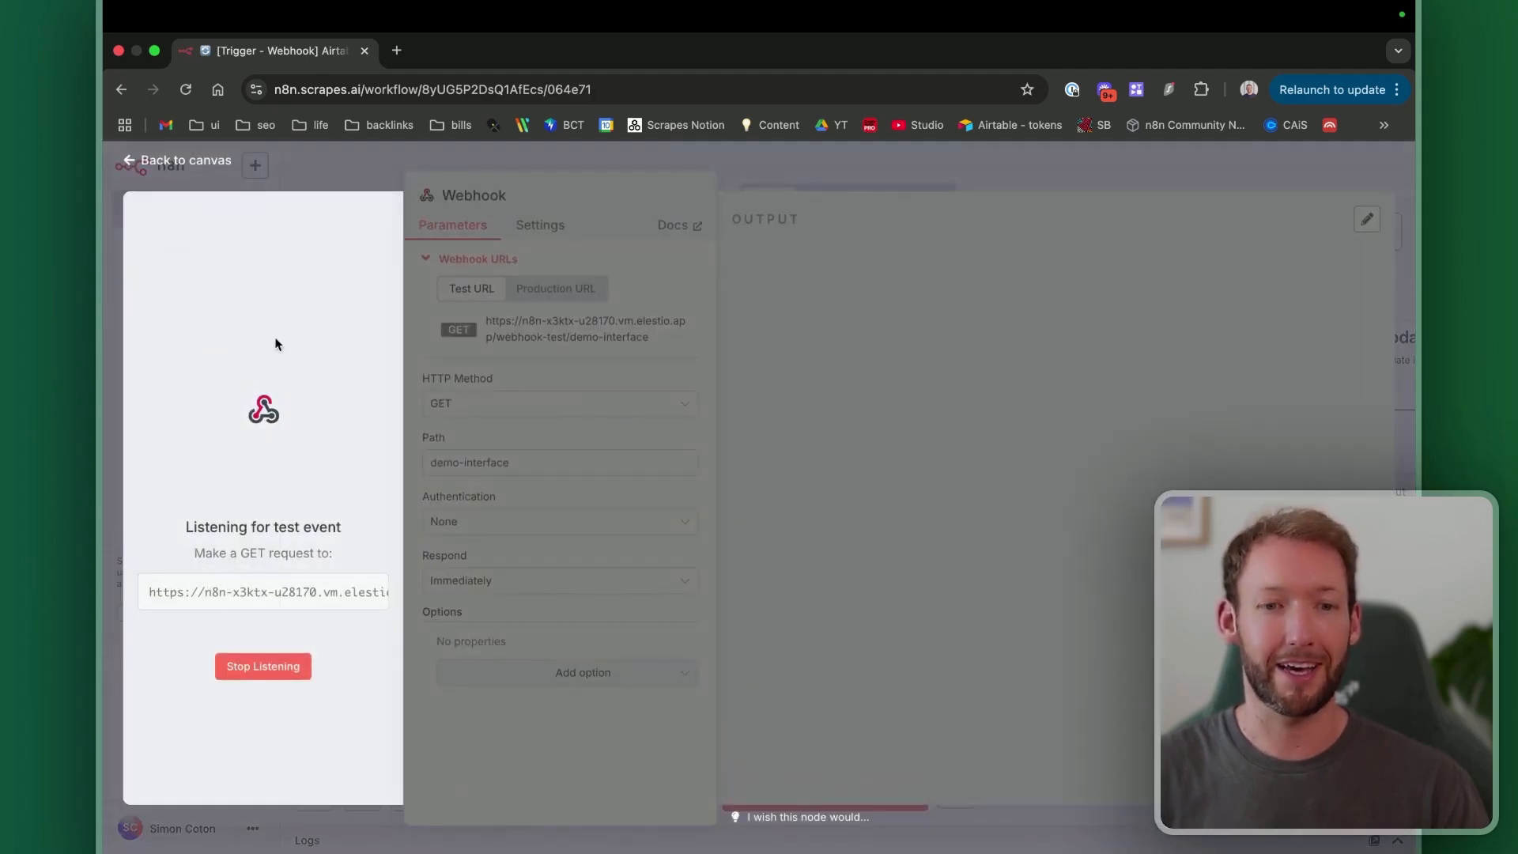
{"action": "left_click", "coordinate": [263, 665]}
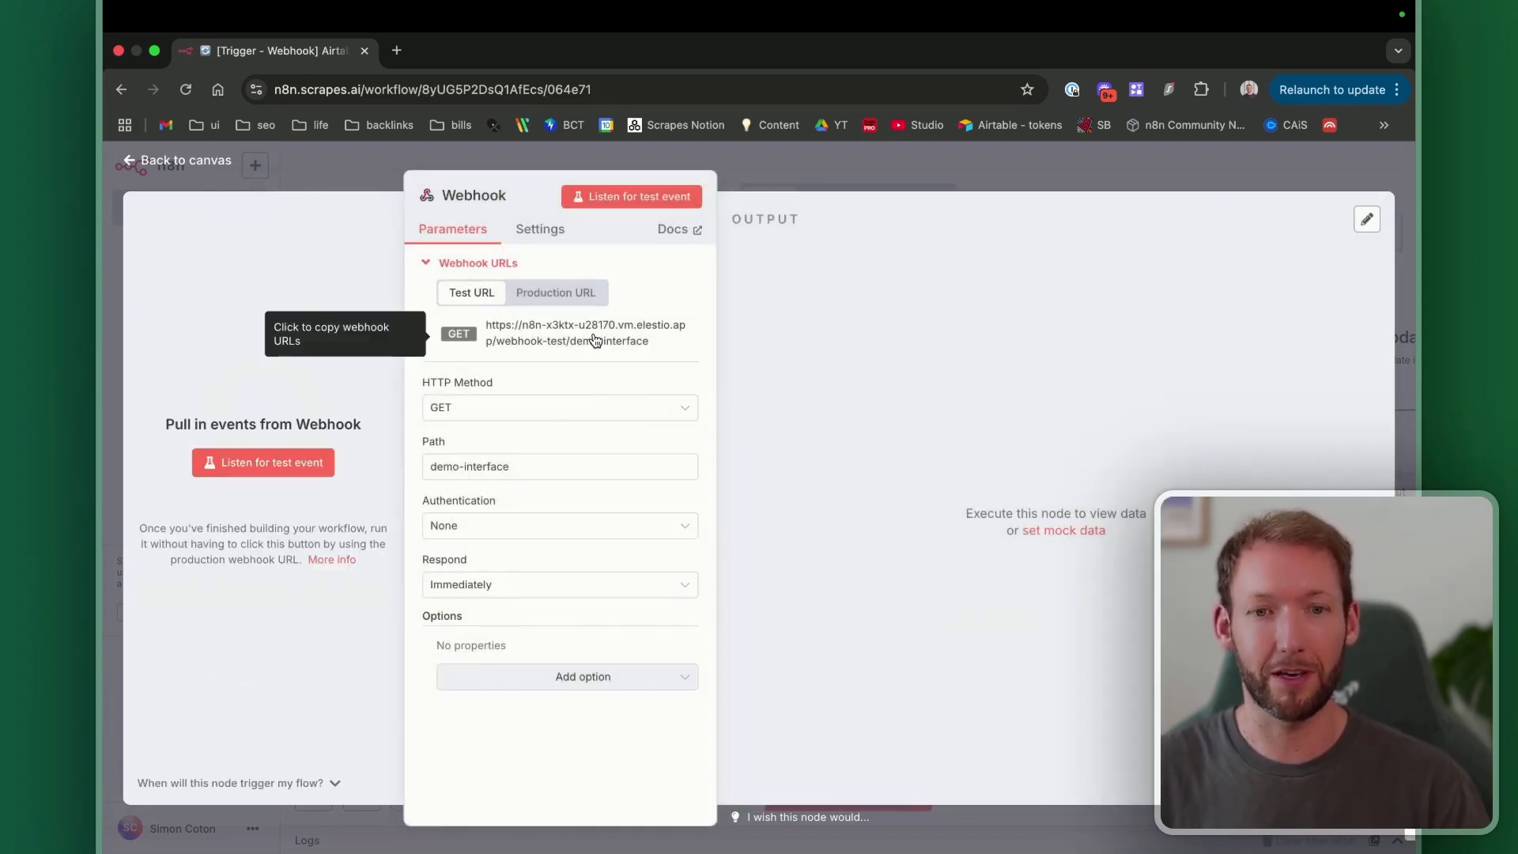
{"action": "left_click", "coordinate": [594, 340]}
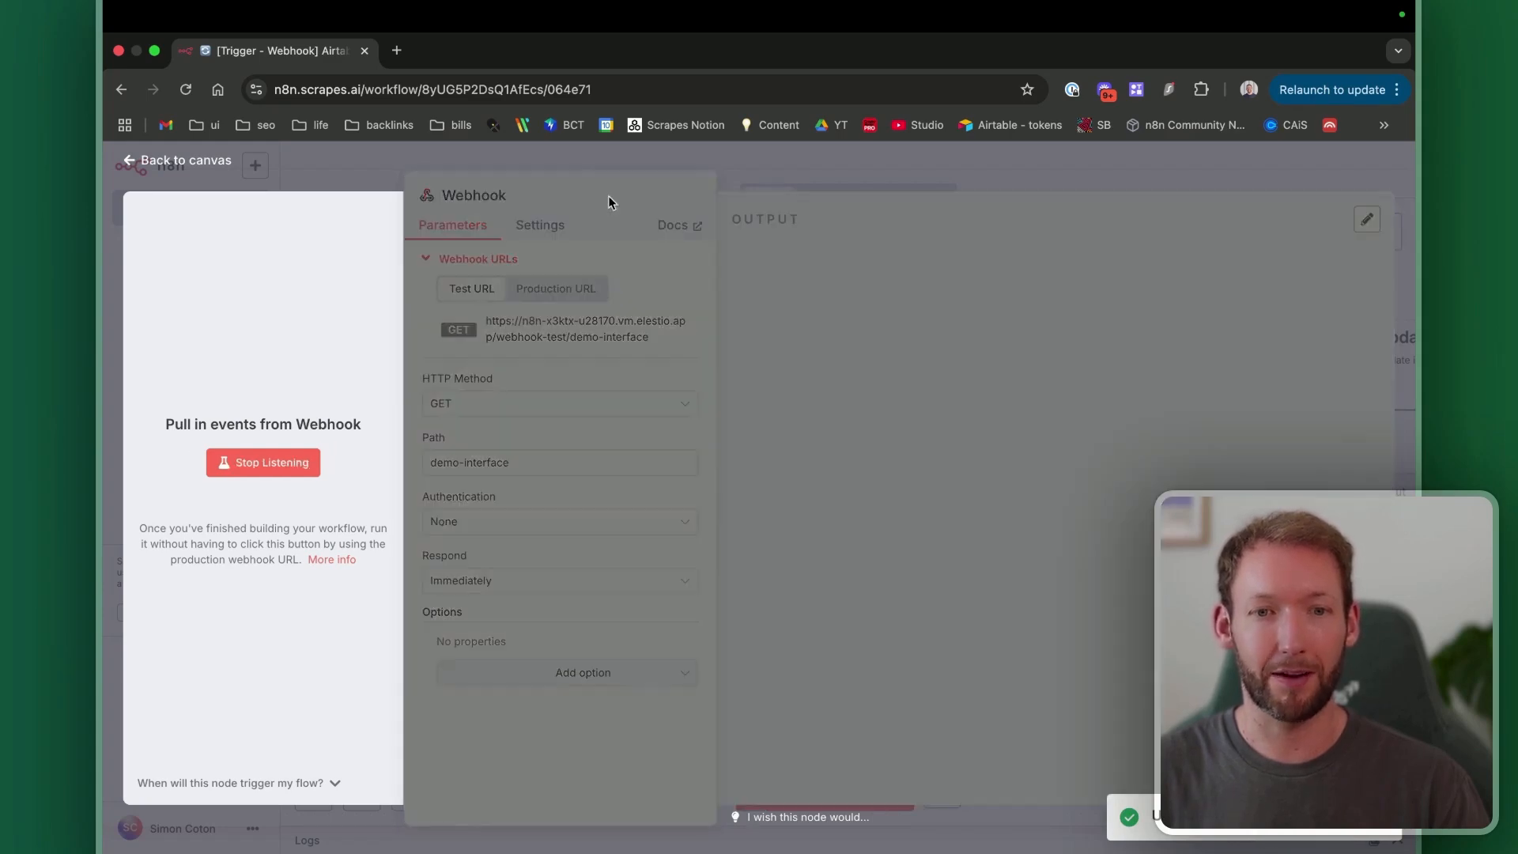
{"action": "left_click", "coordinate": [609, 196]}
Step: Switch to Airtable and create a new automation named GenerateCompanyInfoV2 in the Scrapes AI - Interface base
{"action": "key", "text": "ctrl+Left"}
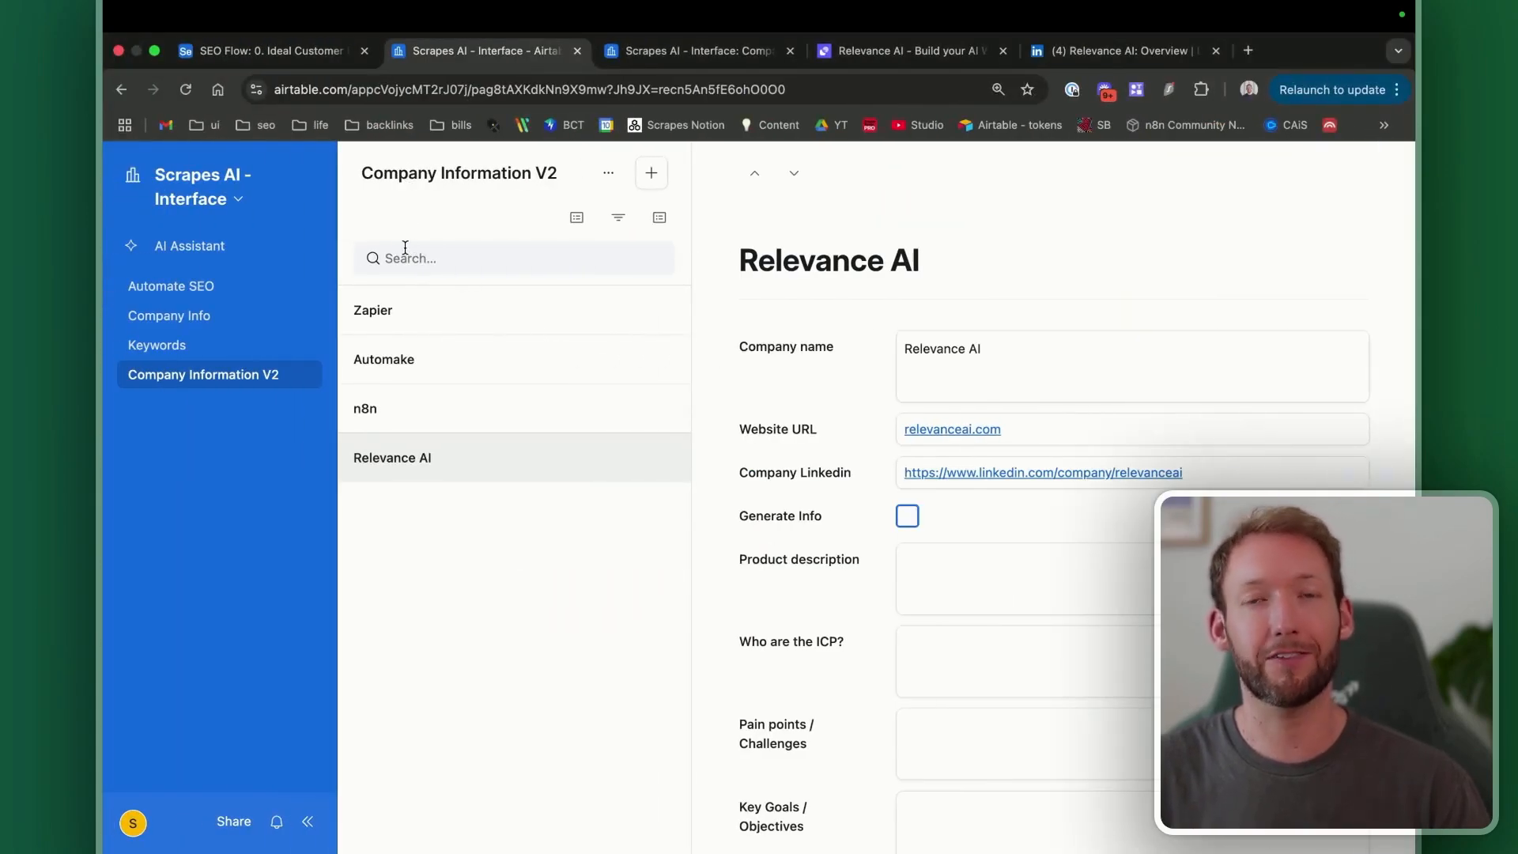
{"action": "left_click", "coordinate": [241, 205]}
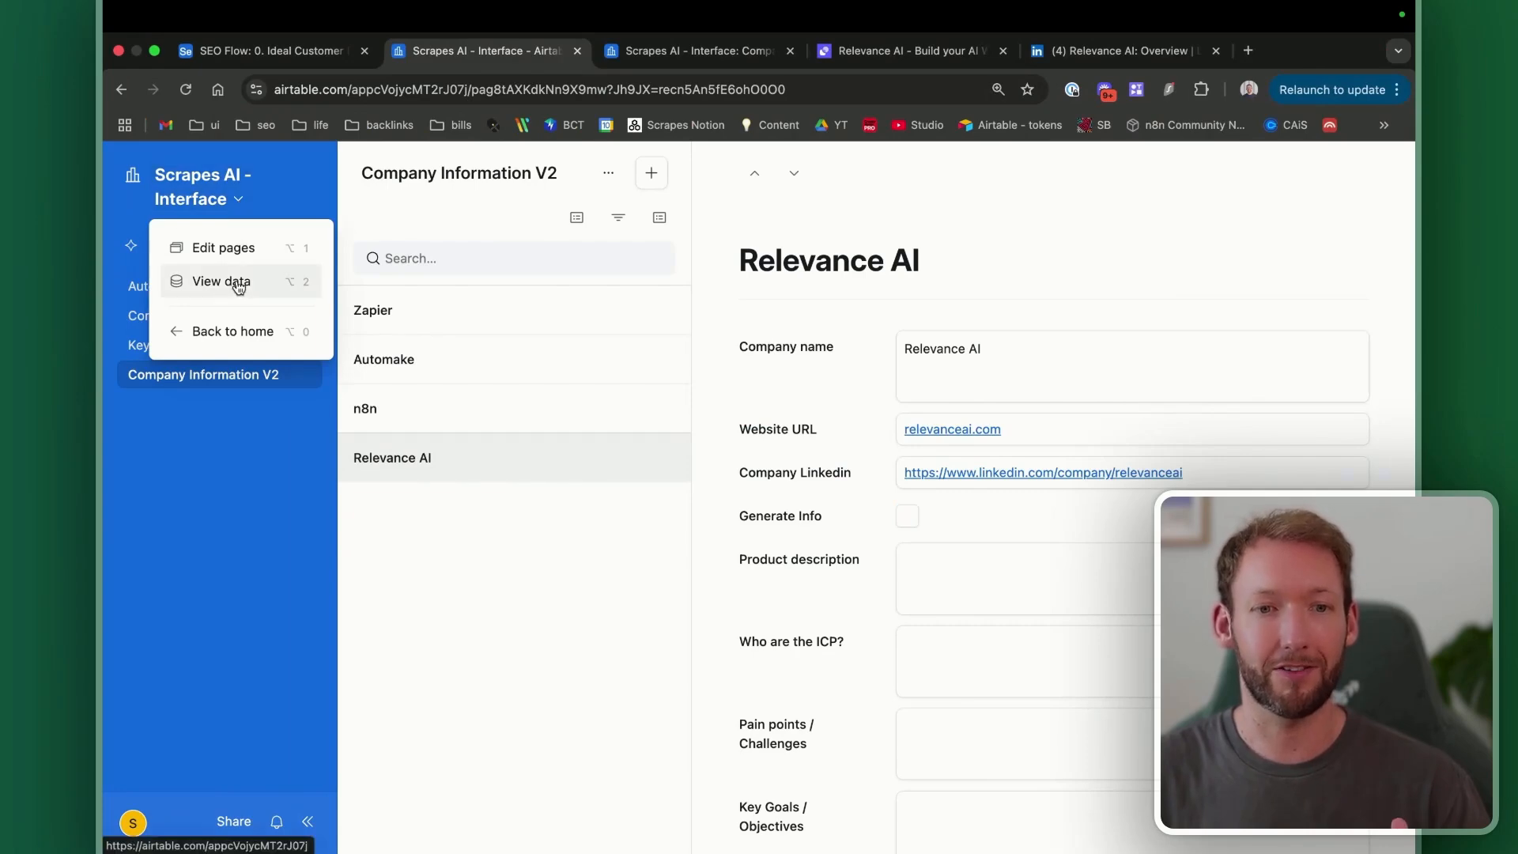
{"action": "left_click", "coordinate": [237, 282]}
{"action": "left_click", "coordinate": [475, 171]}
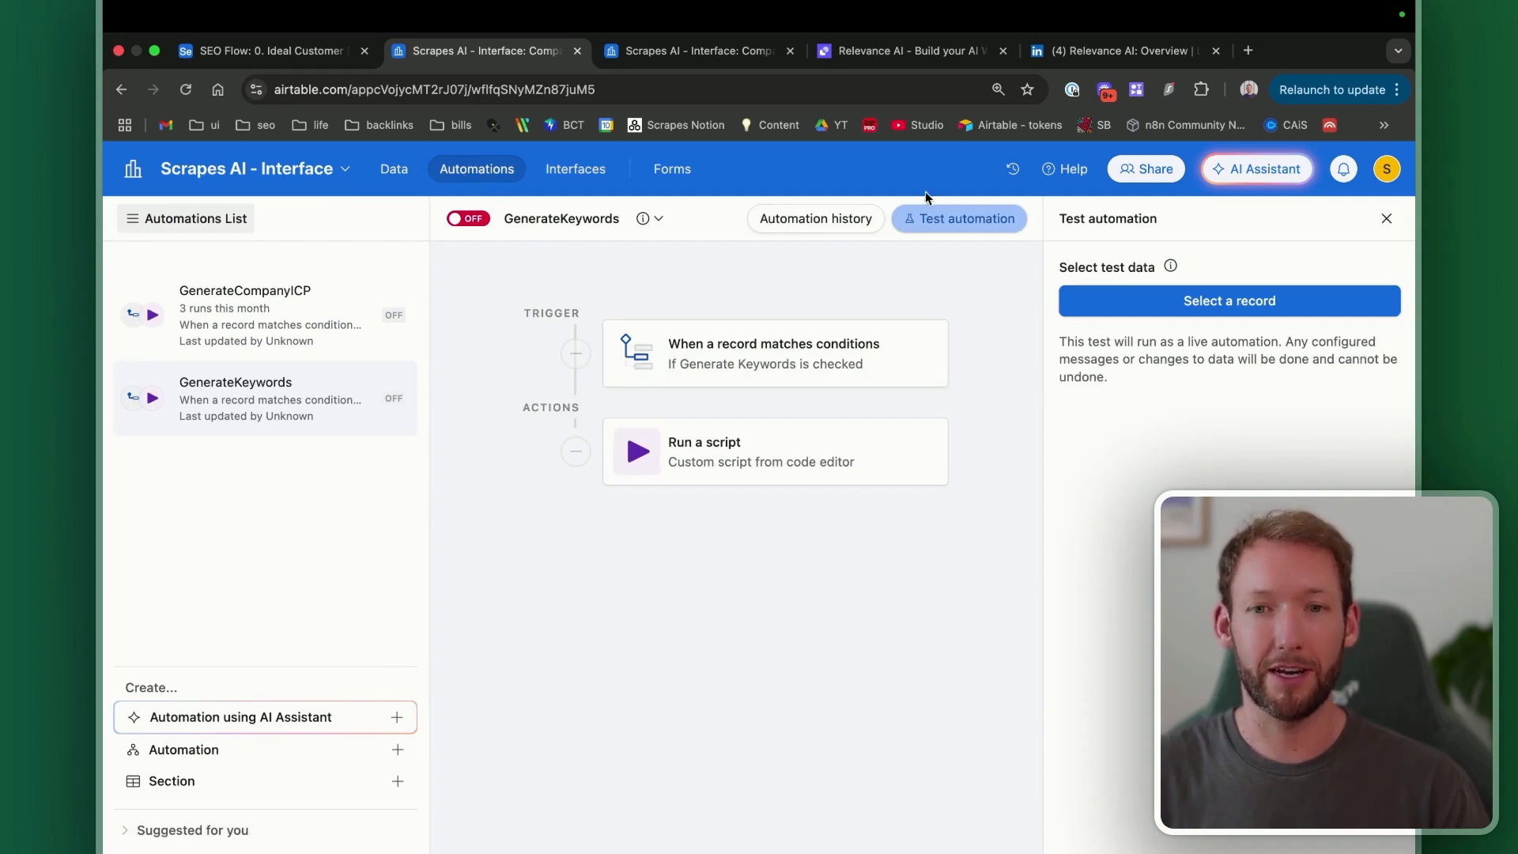
{"action": "left_click", "coordinate": [395, 753]}
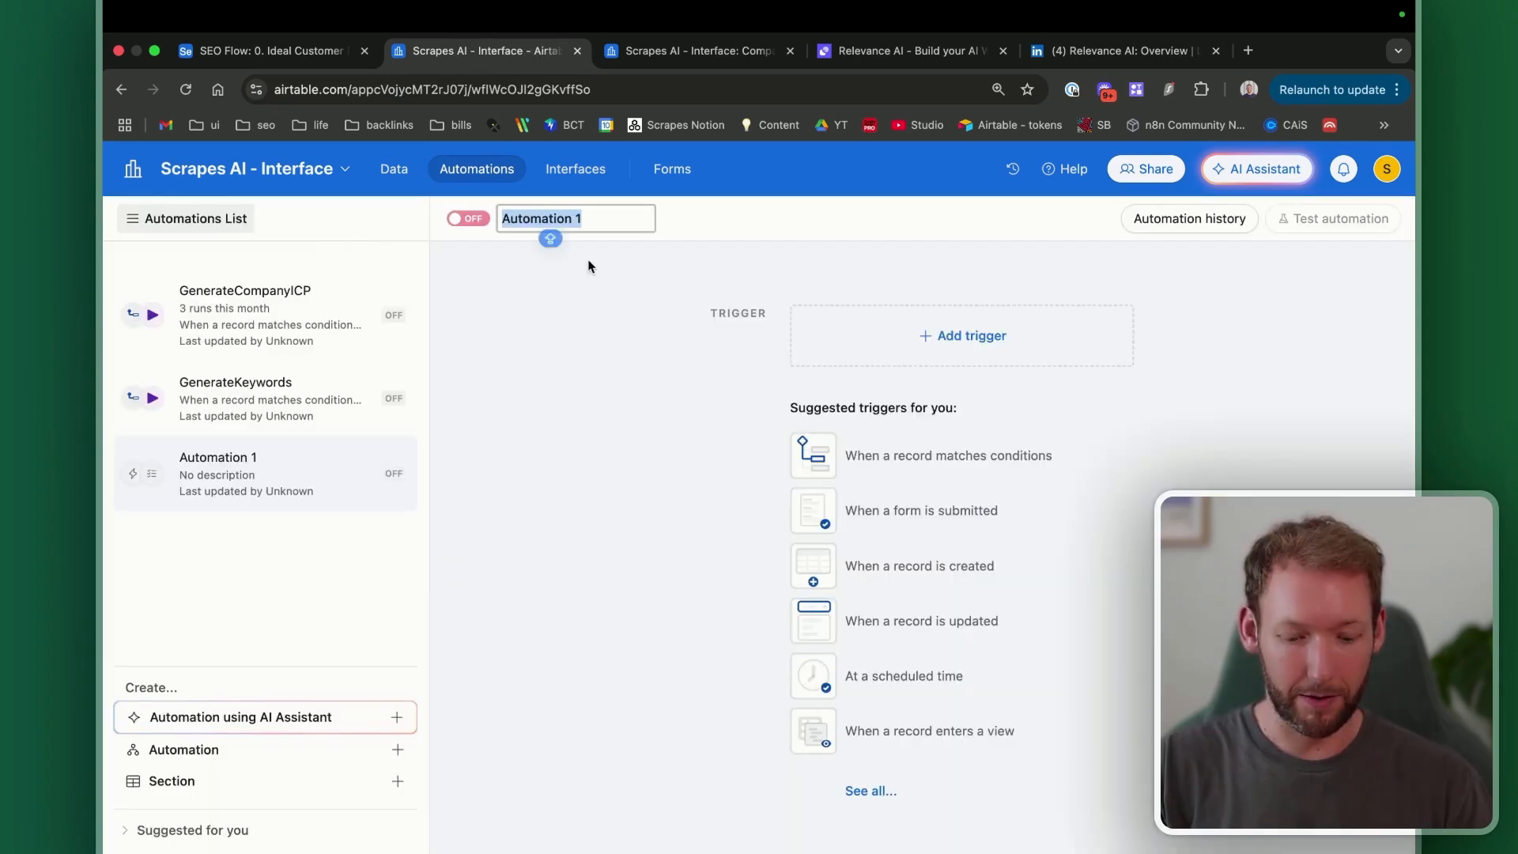
{"action": "type", "text": "GenerateCompan"}
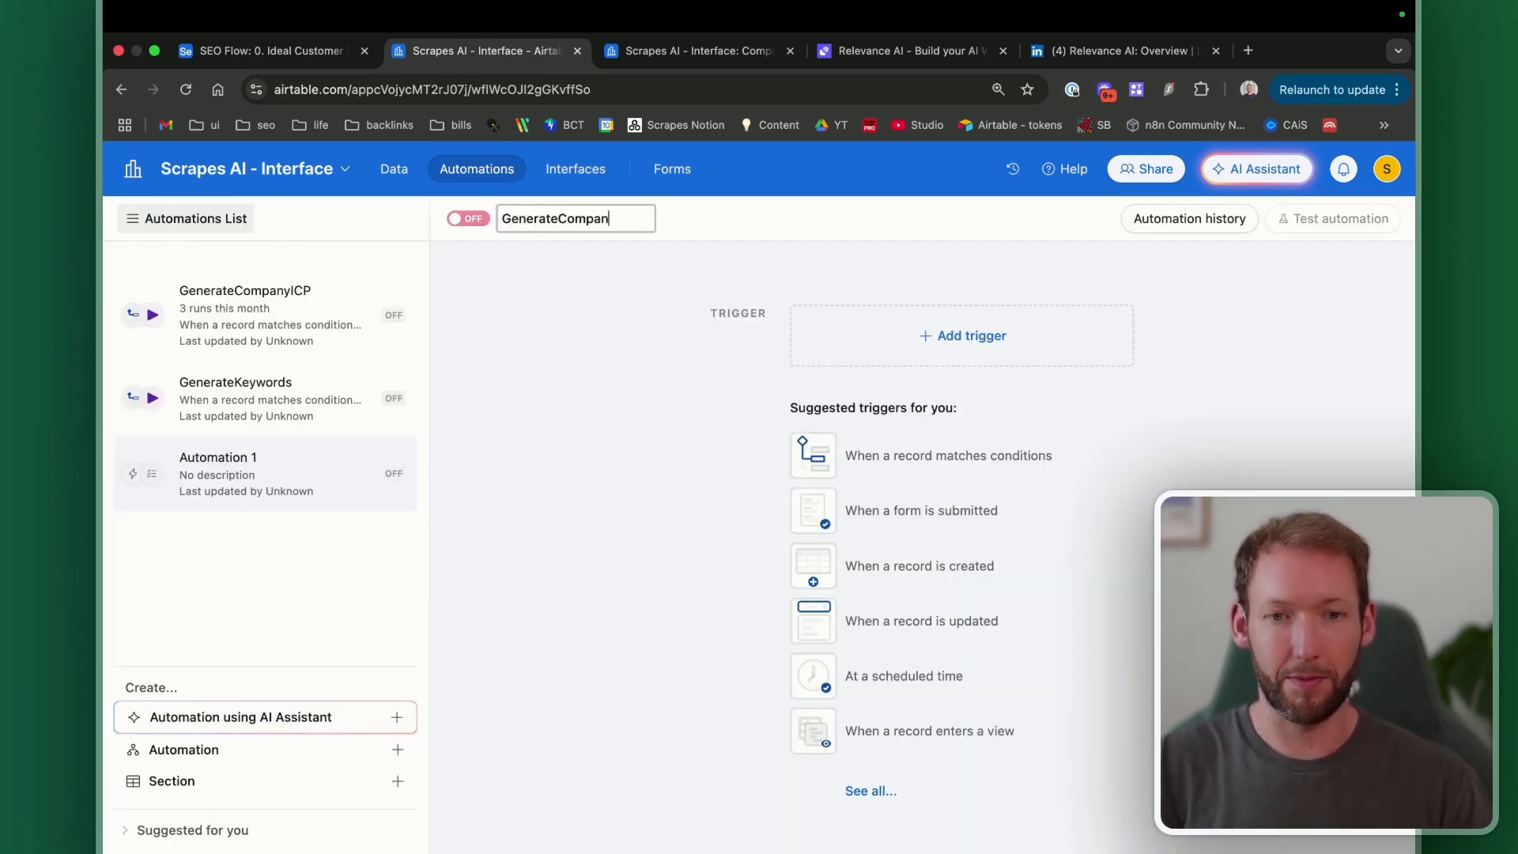
{"action": "type", "text": "yInfoV2"}
{"action": "key", "text": "Return"}
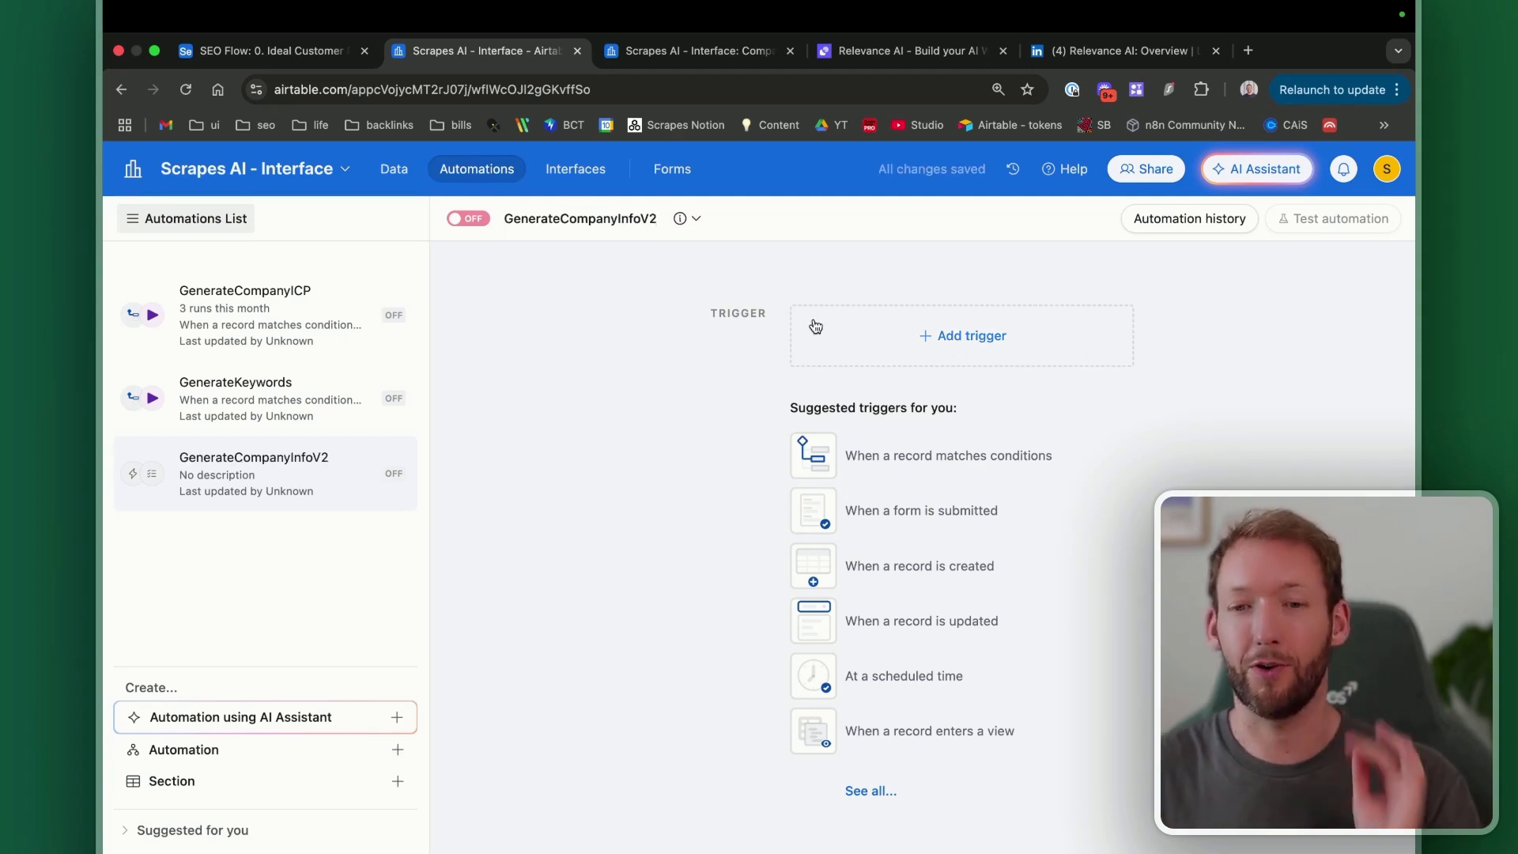
Step: Add a When a record matches conditions trigger on the Company table, firing when Generate Info is checked
{"action": "left_click", "coordinate": [928, 357]}
{"action": "left_click", "coordinate": [1023, 407]}
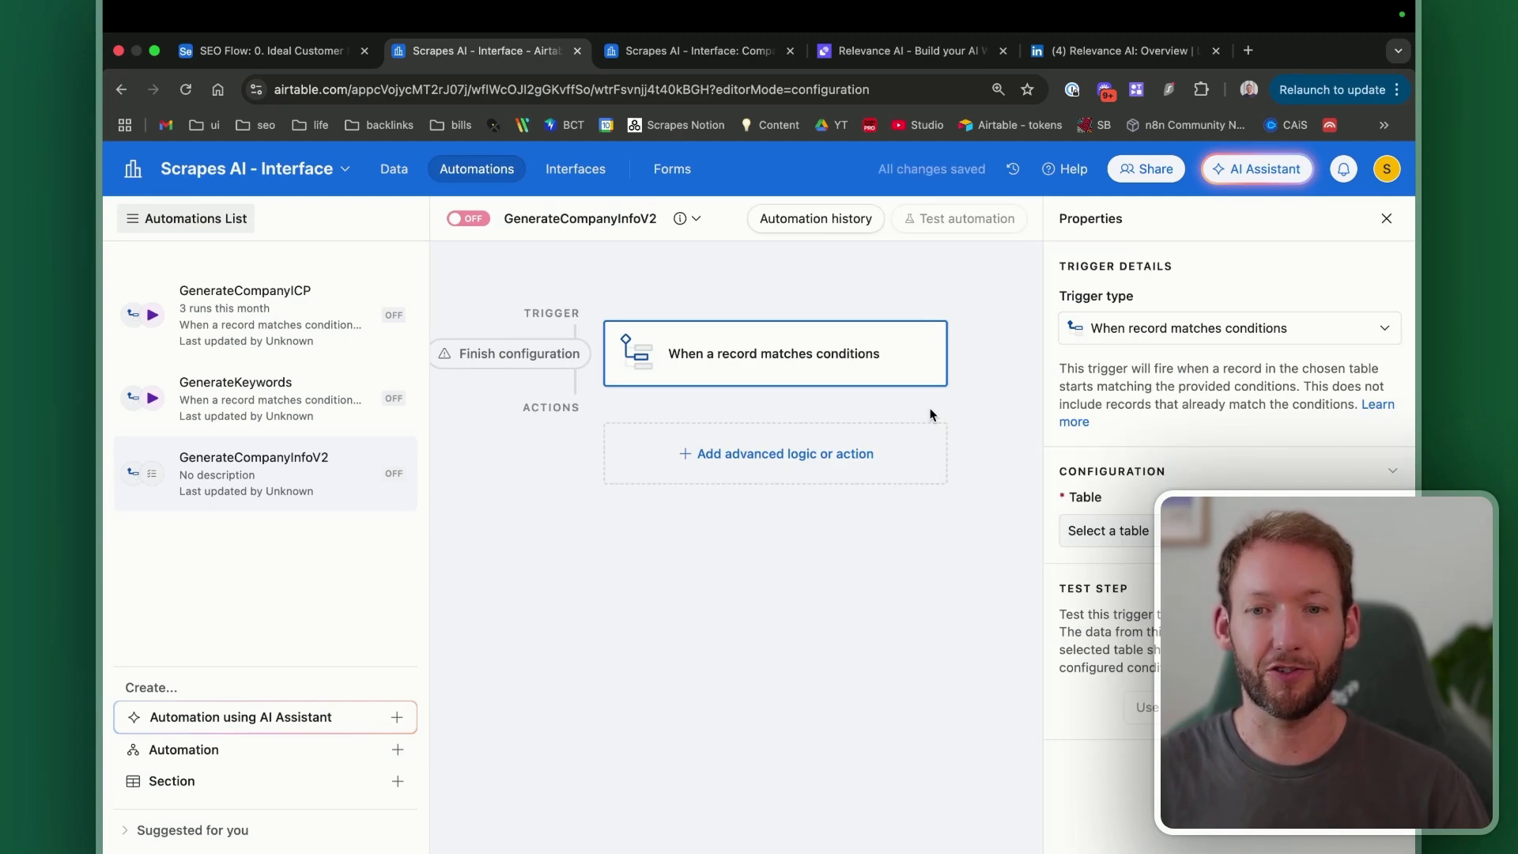
{"action": "left_click", "coordinate": [1106, 530]}
{"action": "left_click", "coordinate": [1090, 604]}
{"action": "left_click", "coordinate": [661, 53]}
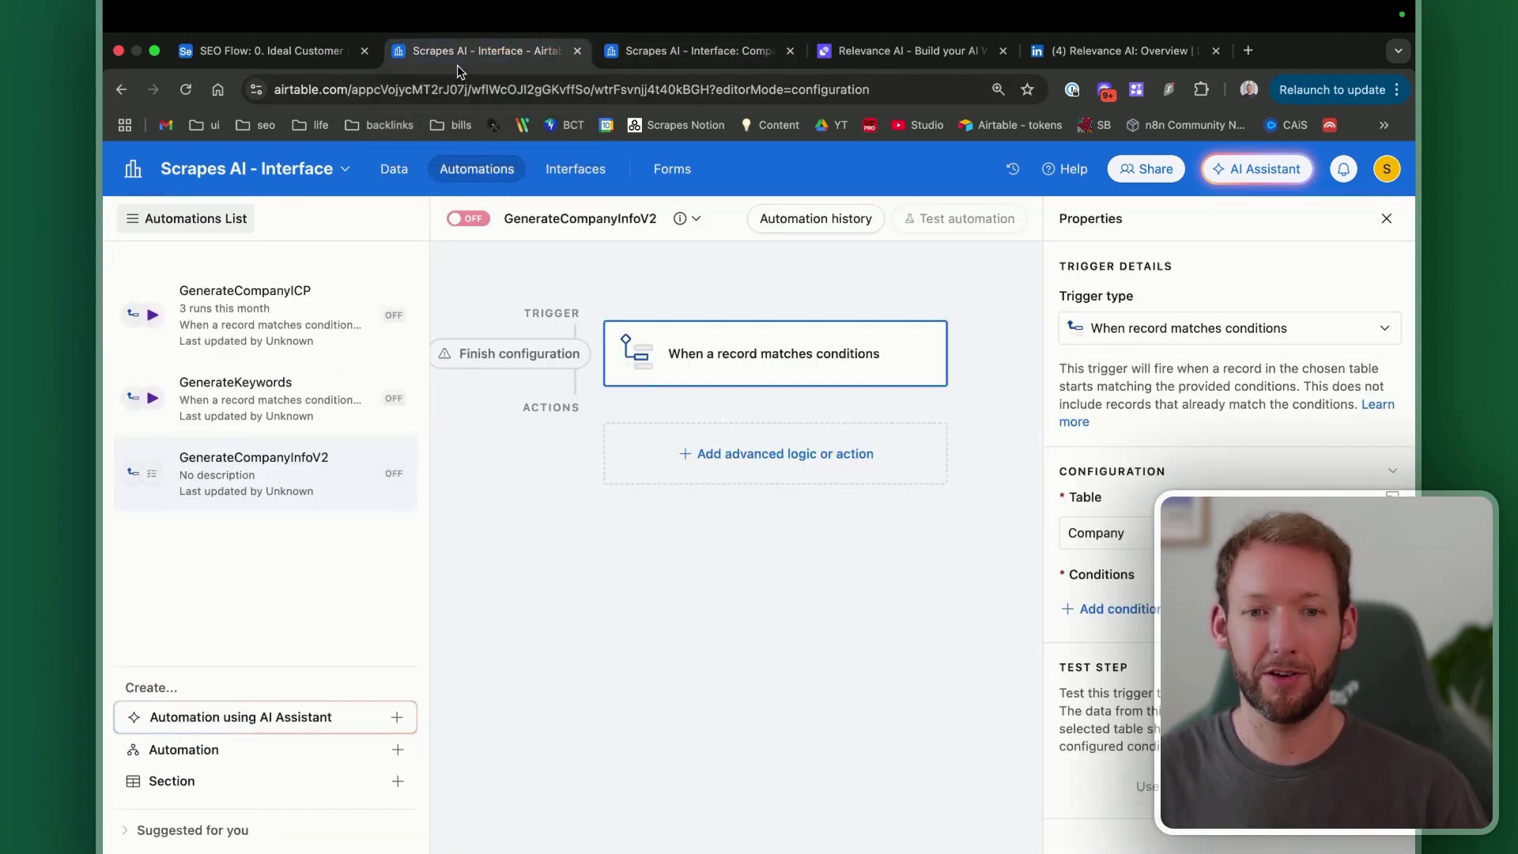
{"action": "left_click", "coordinate": [1115, 608]}
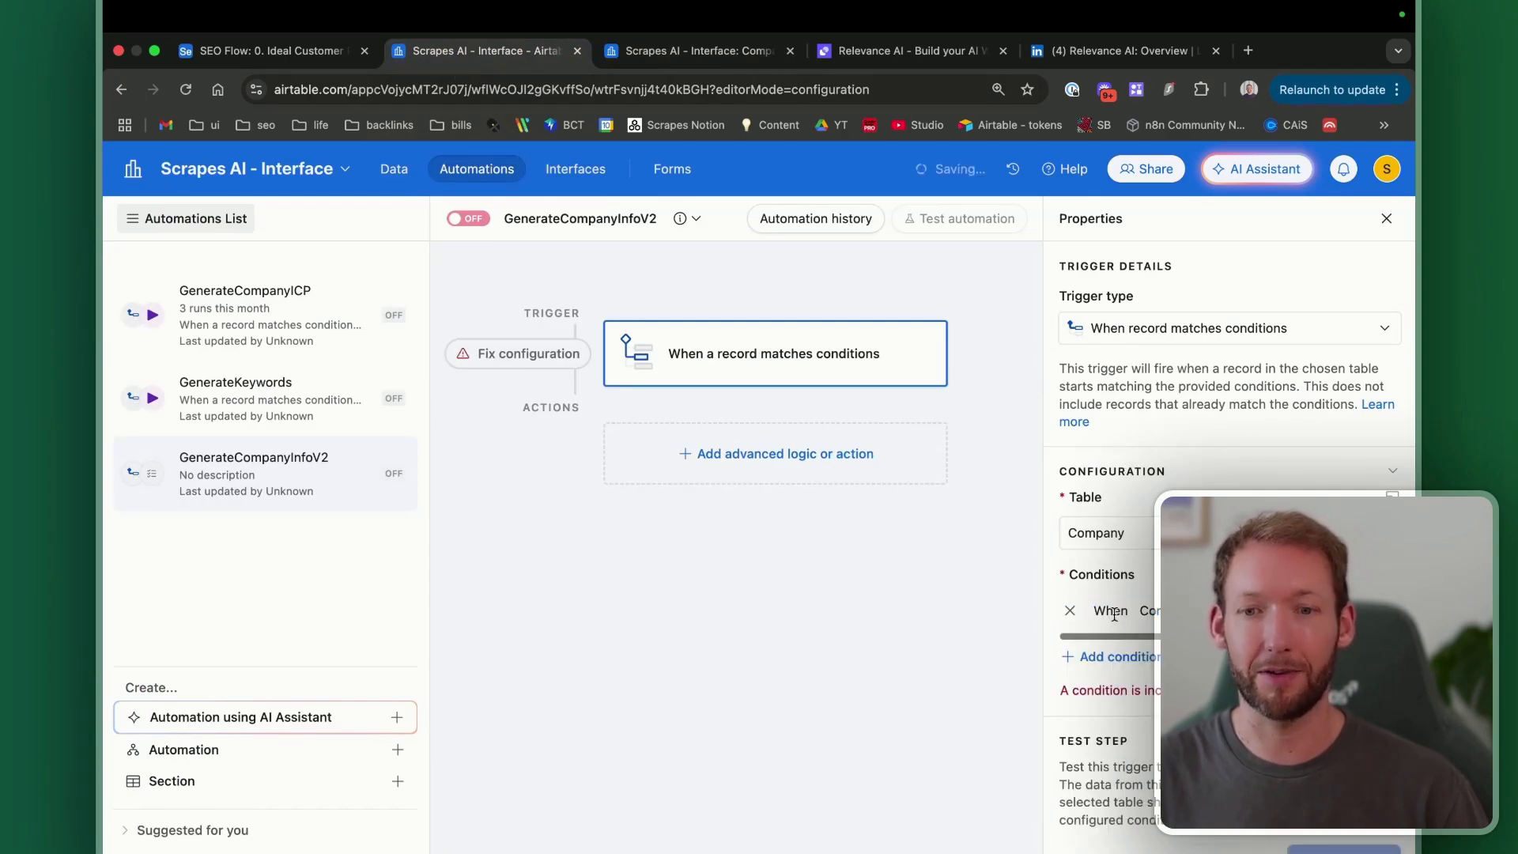
{"action": "scroll", "coordinate": [1122, 632], "scroll_direction": "down", "scroll_amount": 2}
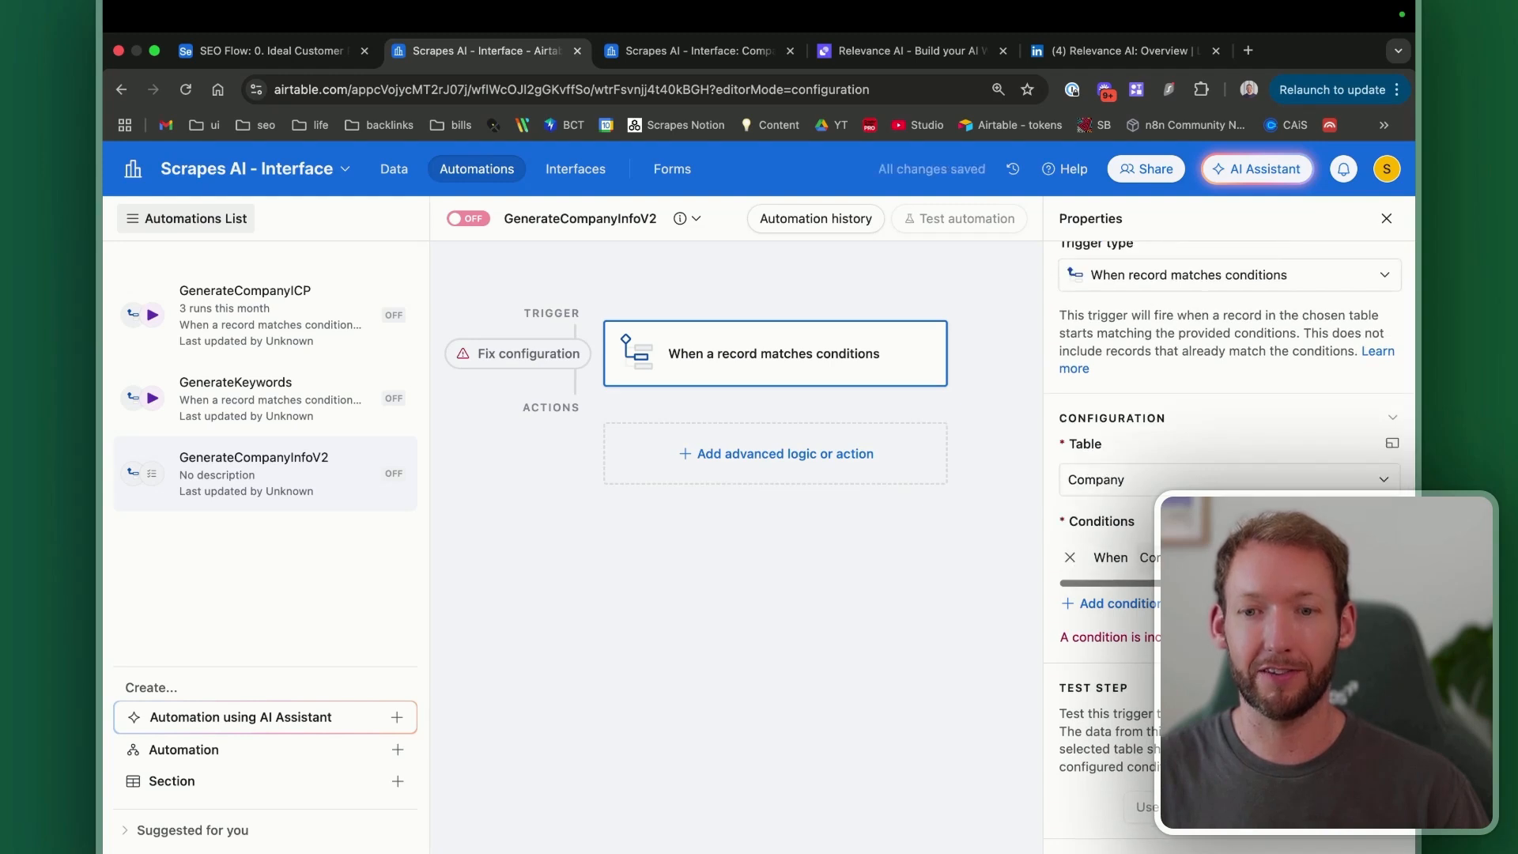
{"action": "left_click", "coordinate": [1182, 558]}
{"action": "left_click", "coordinate": [1186, 686]}
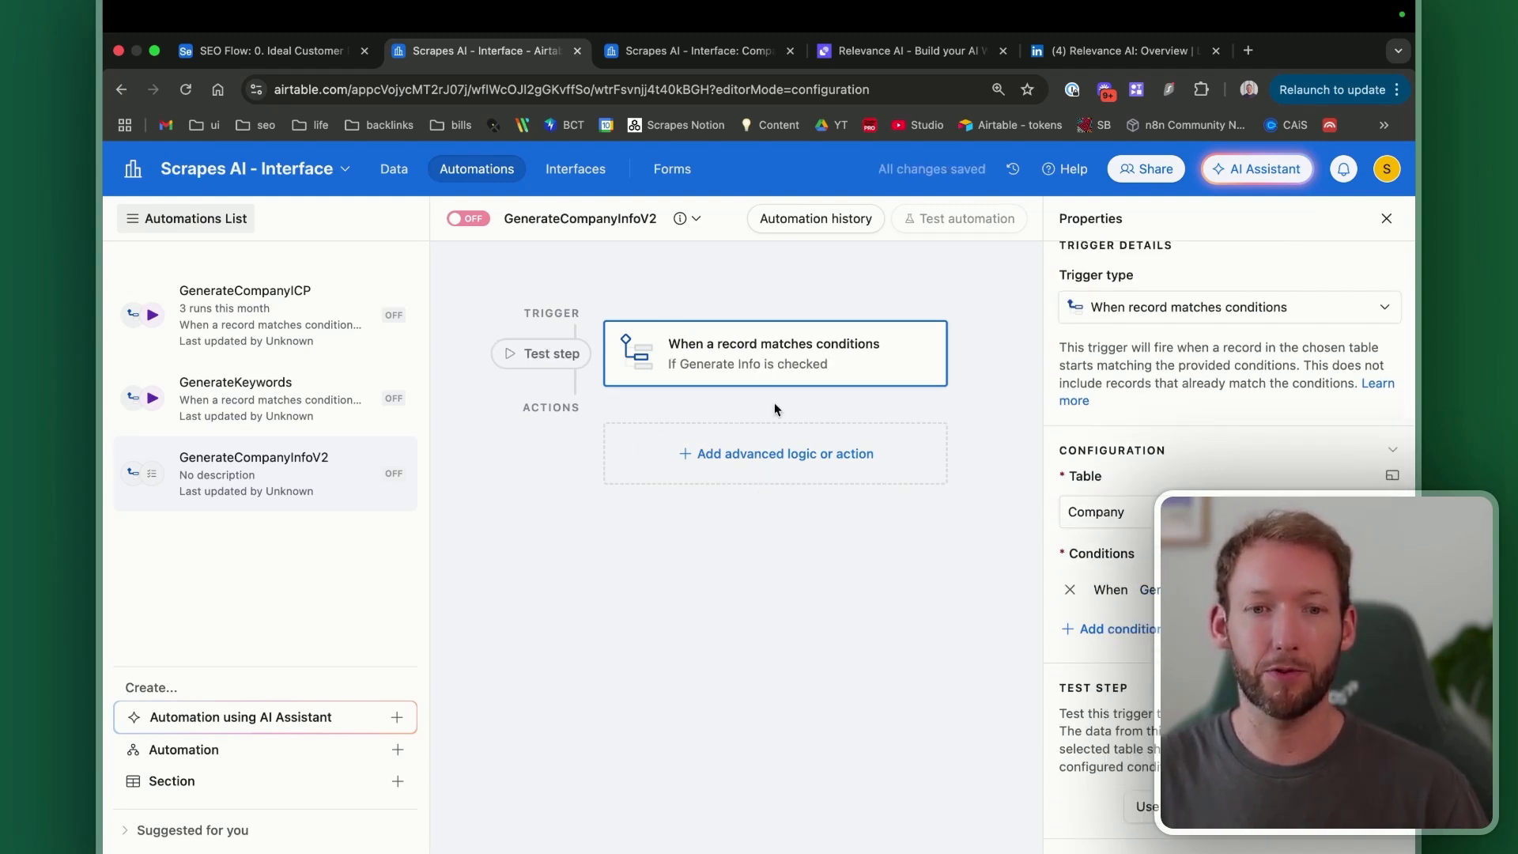
Step: Add a Run script action after the automation's trigger
{"action": "left_click", "coordinate": [755, 461]}
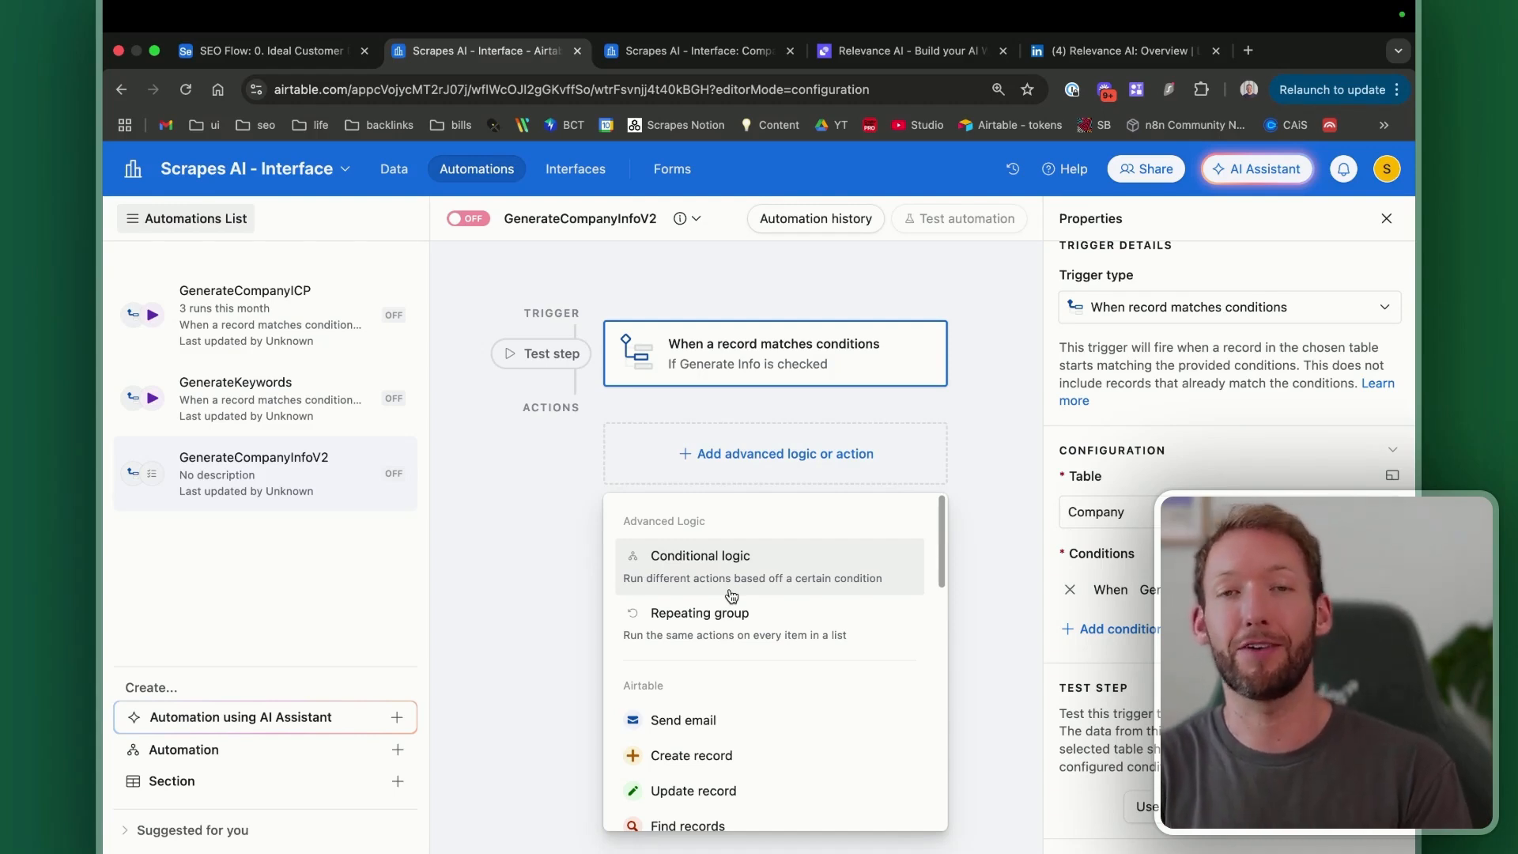
{"action": "scroll", "coordinate": [731, 595], "scroll_direction": "down", "scroll_amount": 8}
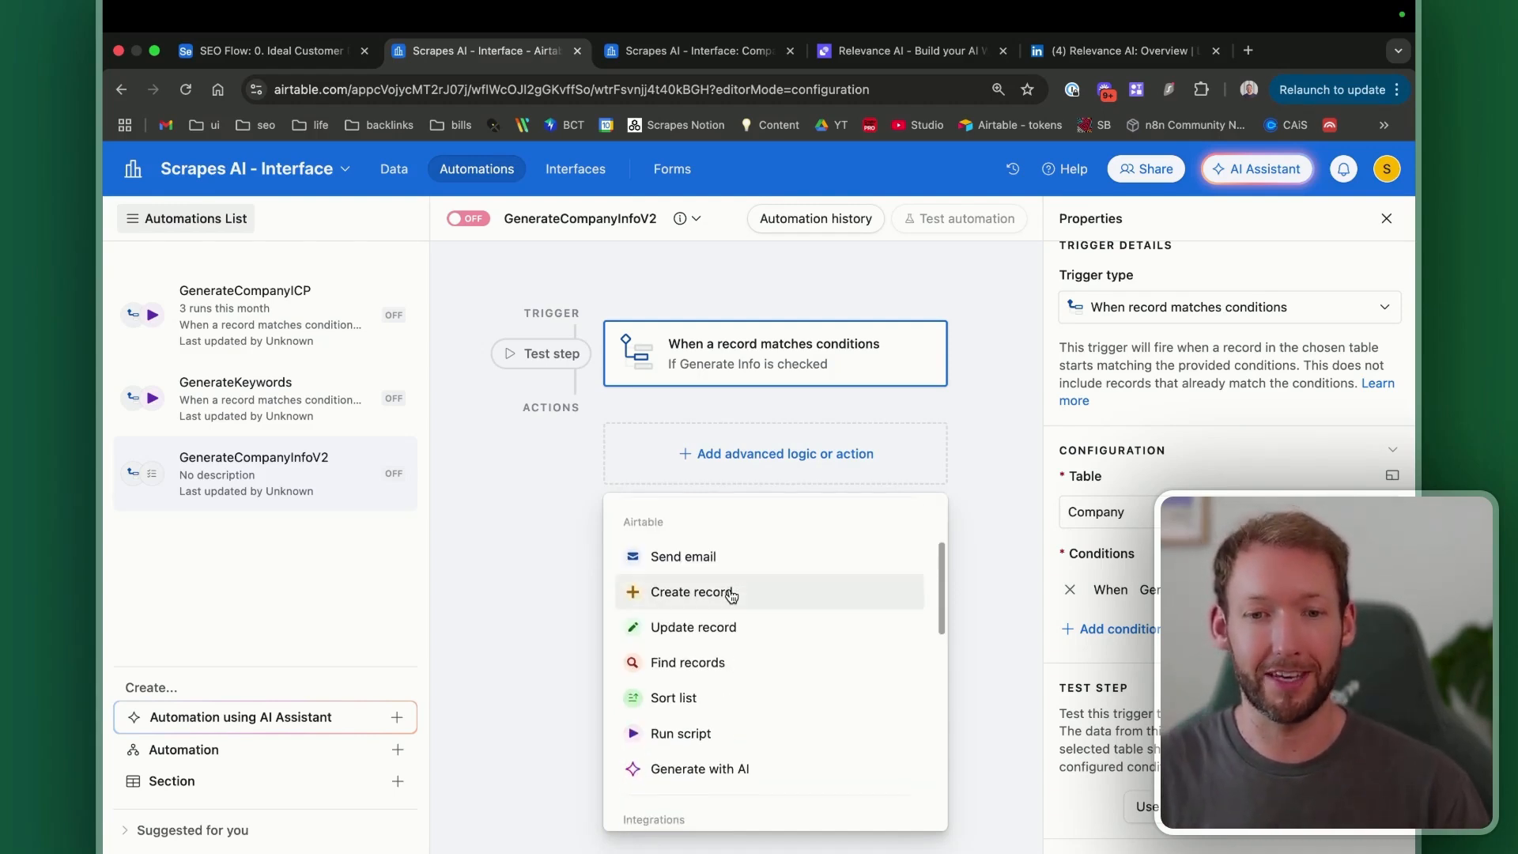
{"action": "left_click", "coordinate": [685, 586]}
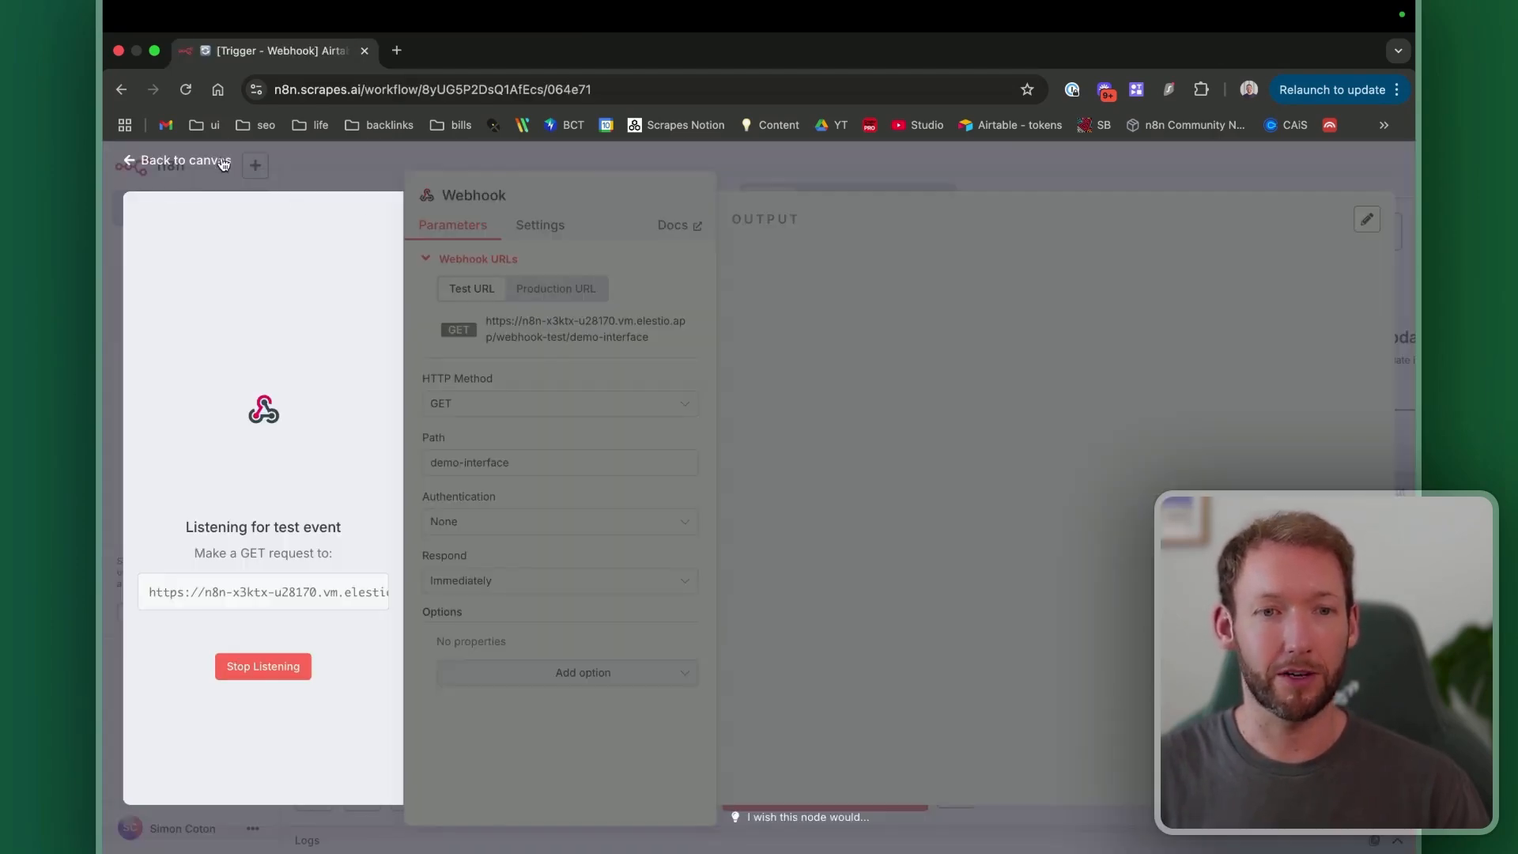
Step: Switch to the n8n workflow and copy the two code statements from the Airtable webhook script note
{"action": "left_click", "coordinate": [223, 163]}
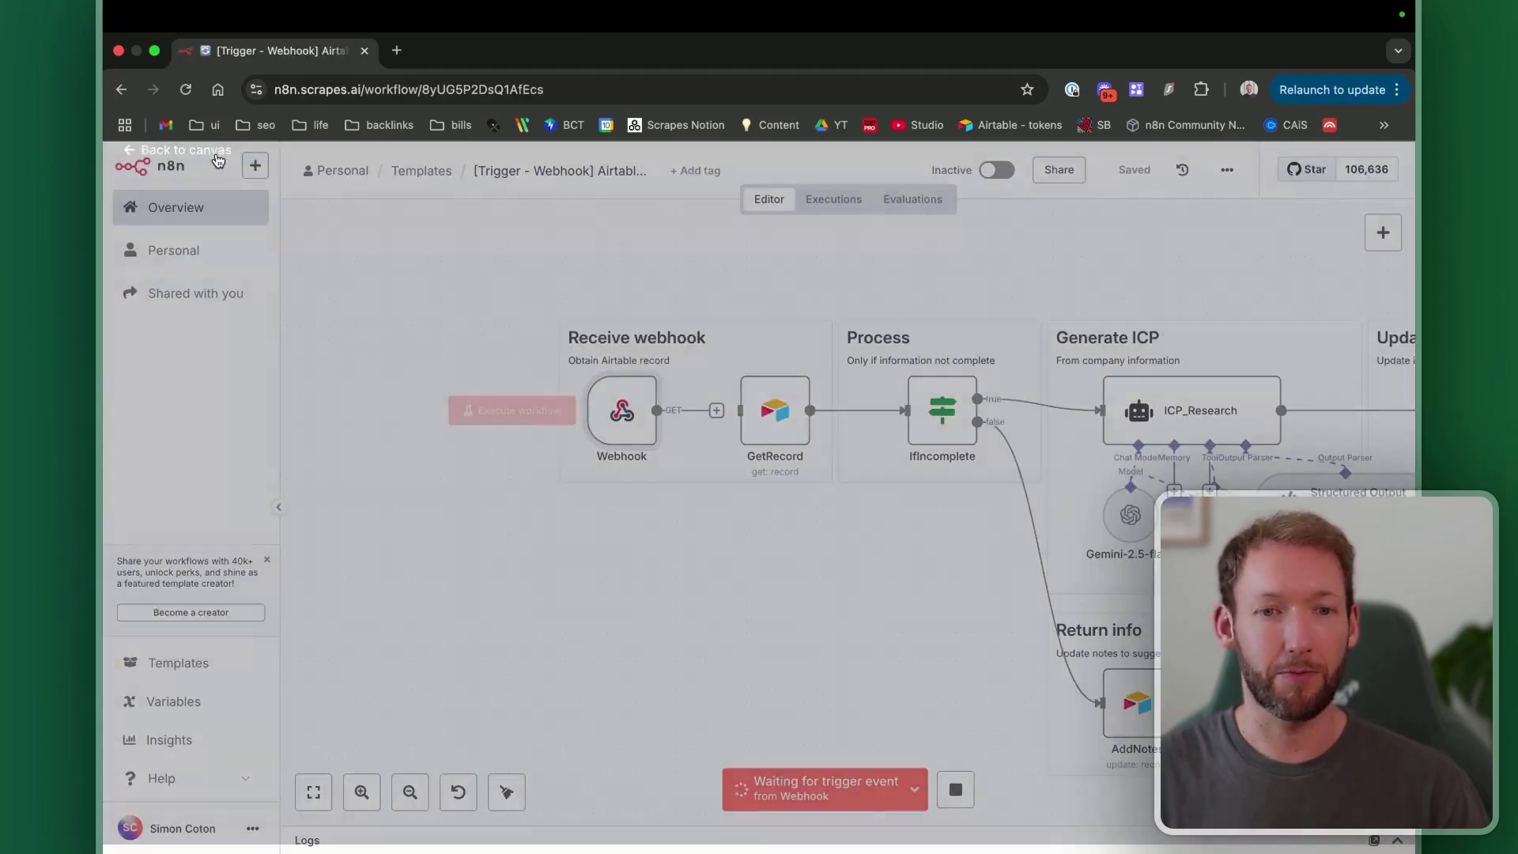
{"action": "scroll", "coordinate": [704, 580], "scroll_direction": "up", "scroll_amount": 5}
{"action": "scroll", "coordinate": [705, 580], "scroll_direction": "left", "scroll_amount": 3}
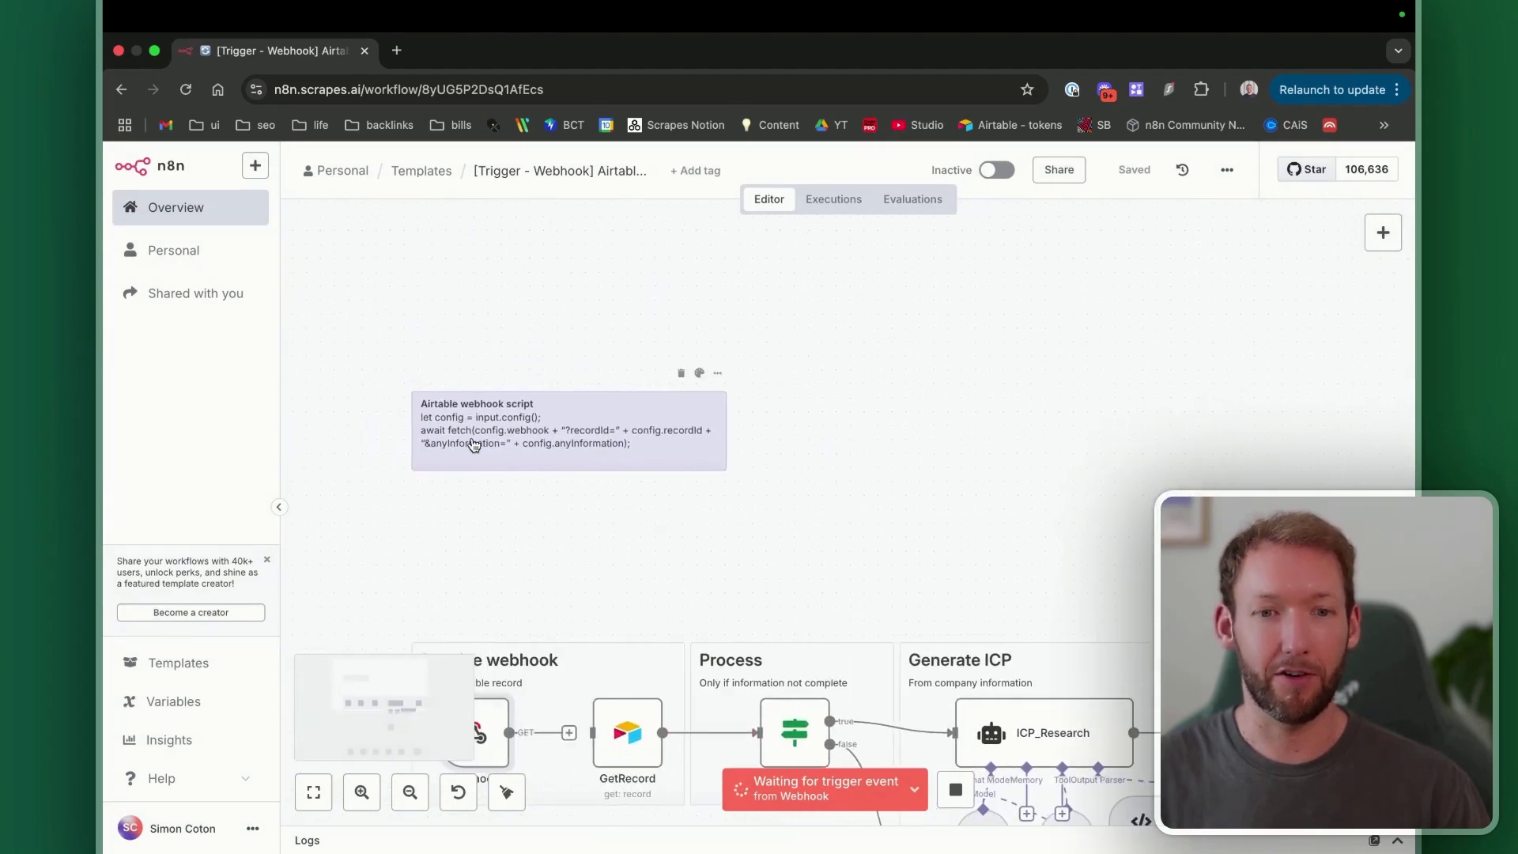
{"action": "scroll", "coordinate": [474, 444], "scroll_direction": "up", "scroll_amount": 5}
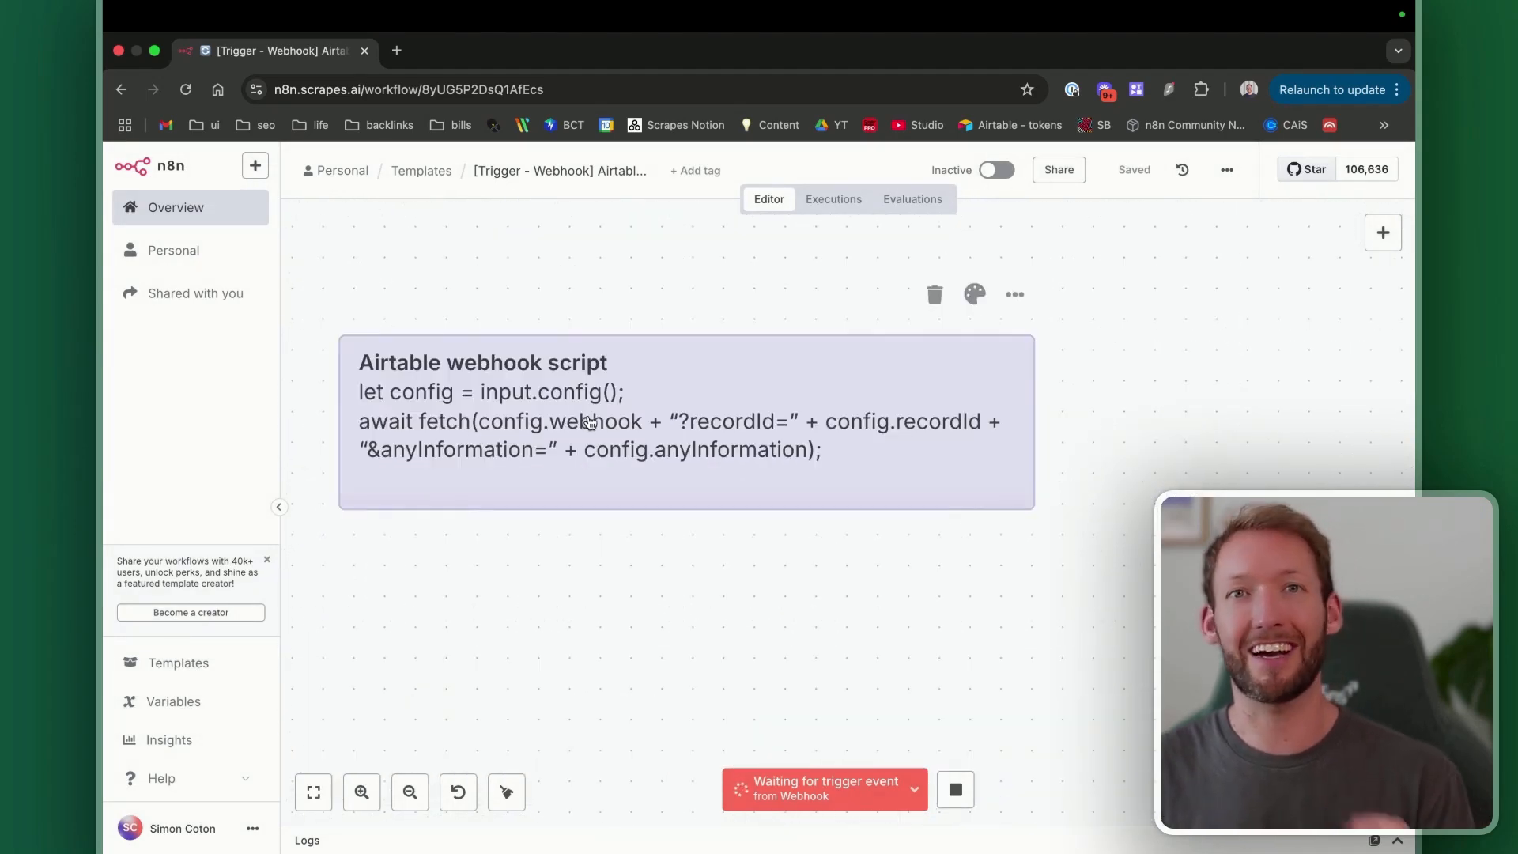
{"action": "double_click", "coordinate": [668, 404]}
{"action": "scroll", "coordinate": [668, 404], "scroll_direction": "up", "scroll_amount": 3}
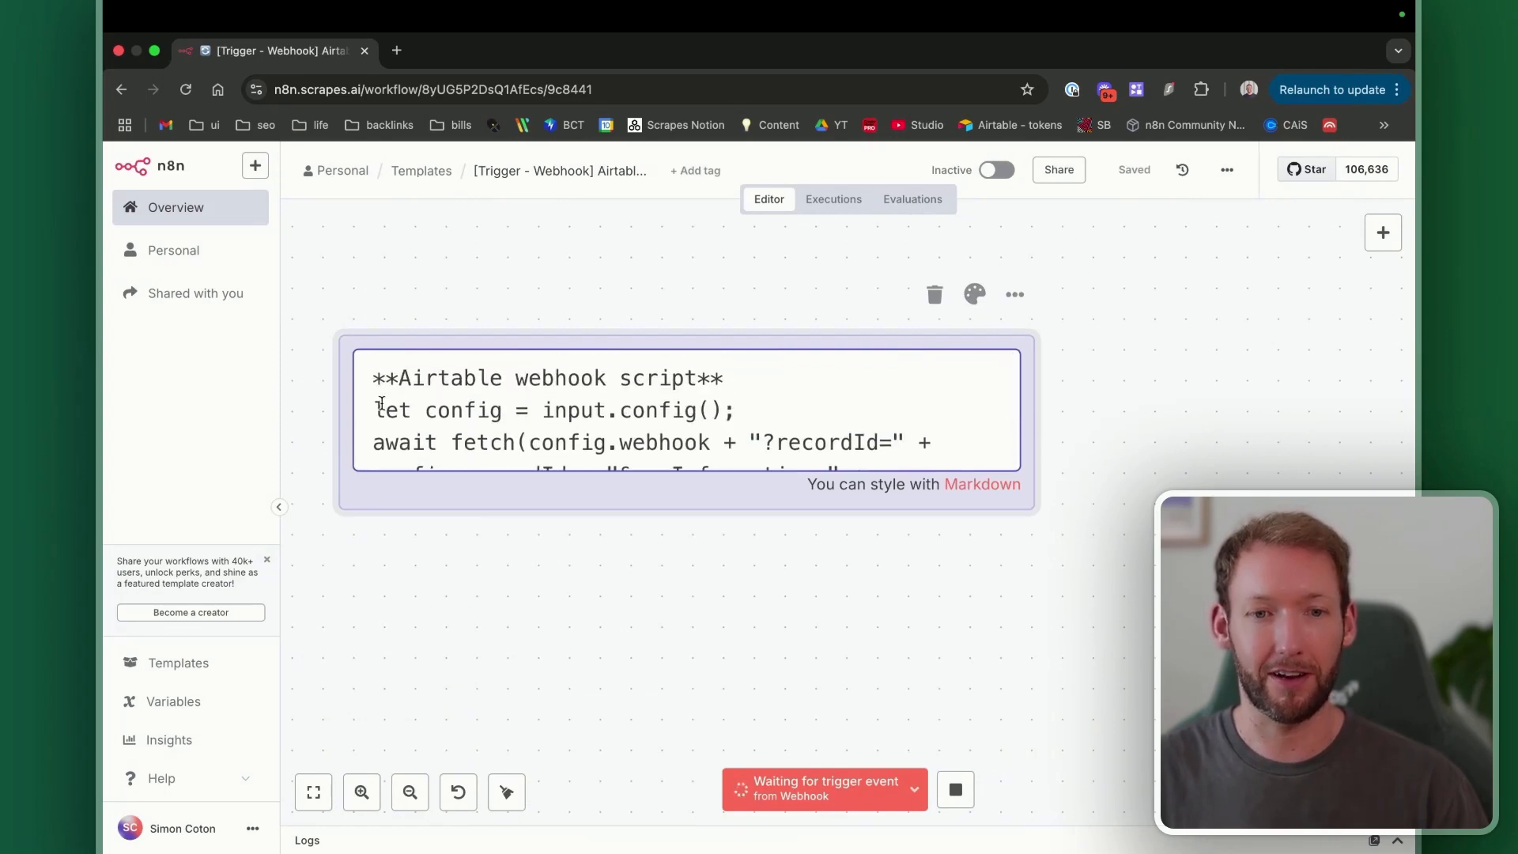
{"action": "left_click_drag", "start_coordinate": [381, 404], "coordinate": [779, 486]}
Step: Switch back to Airtable and replace the script's default console.log line with the copied webhook code
{"action": "key", "text": "ctrl+Left"}
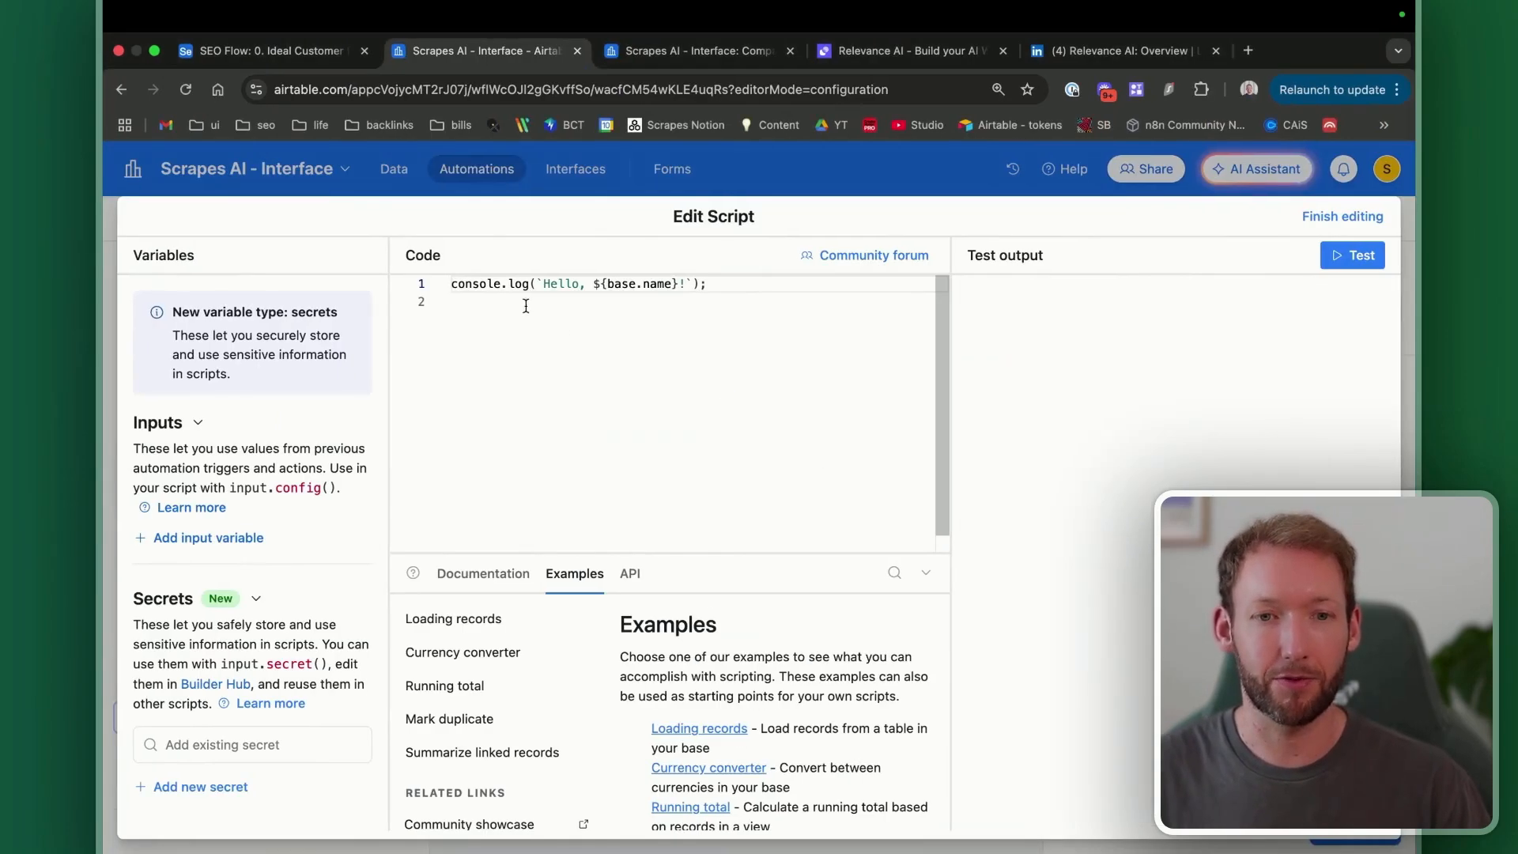
{"action": "left_click_drag", "start_coordinate": [748, 285], "coordinate": [430, 282]}
{"action": "key", "text": "super+v"}
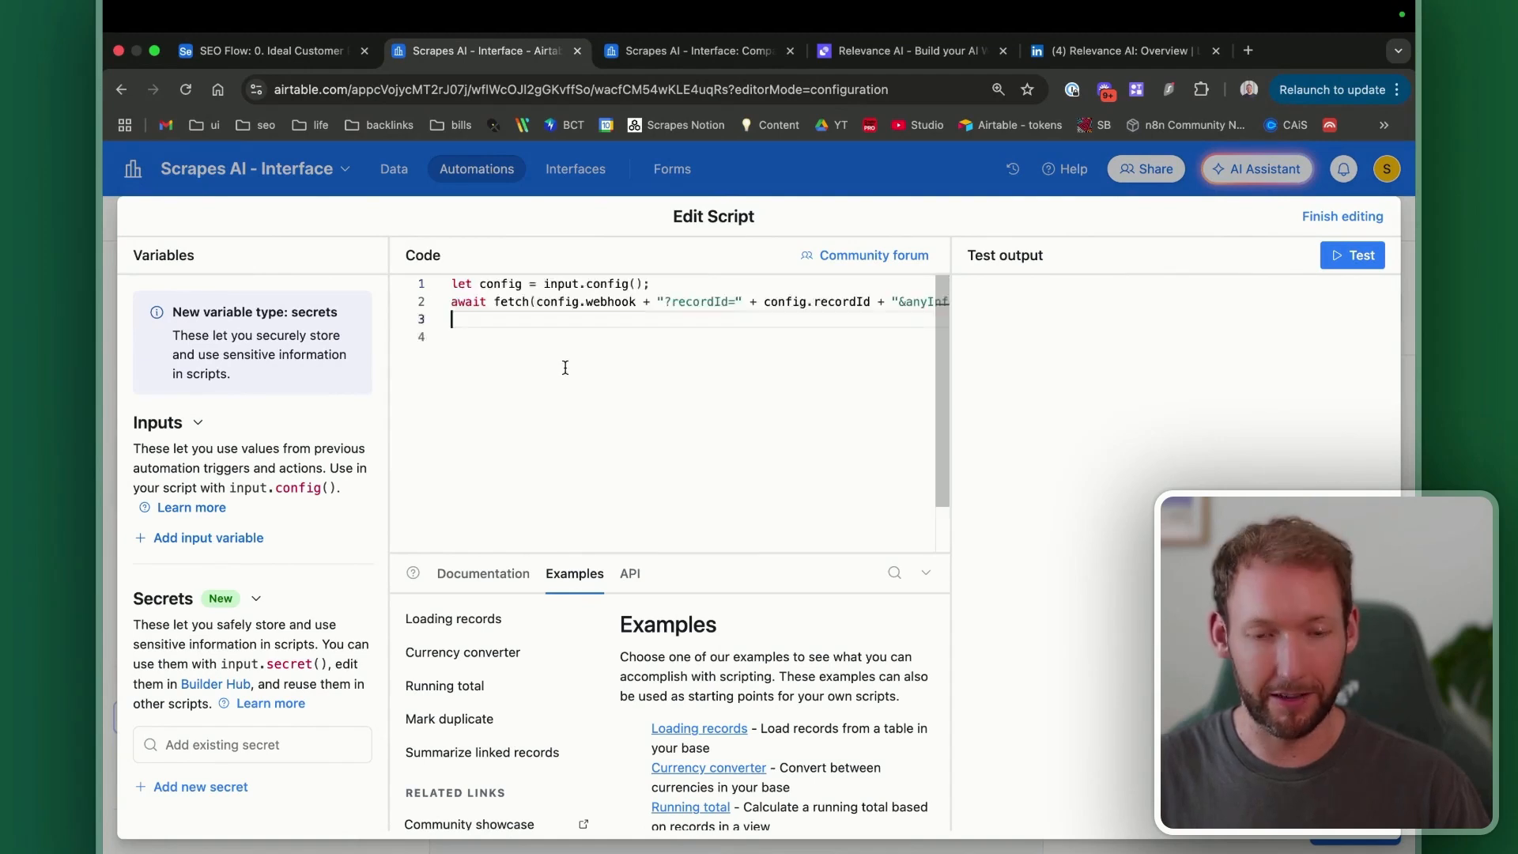
Step: Examine the script's fetch call, including its webhook address and the recordId and anyInformation parameters
{"action": "scroll", "coordinate": [626, 359], "scroll_direction": "left", "scroll_amount": 1}
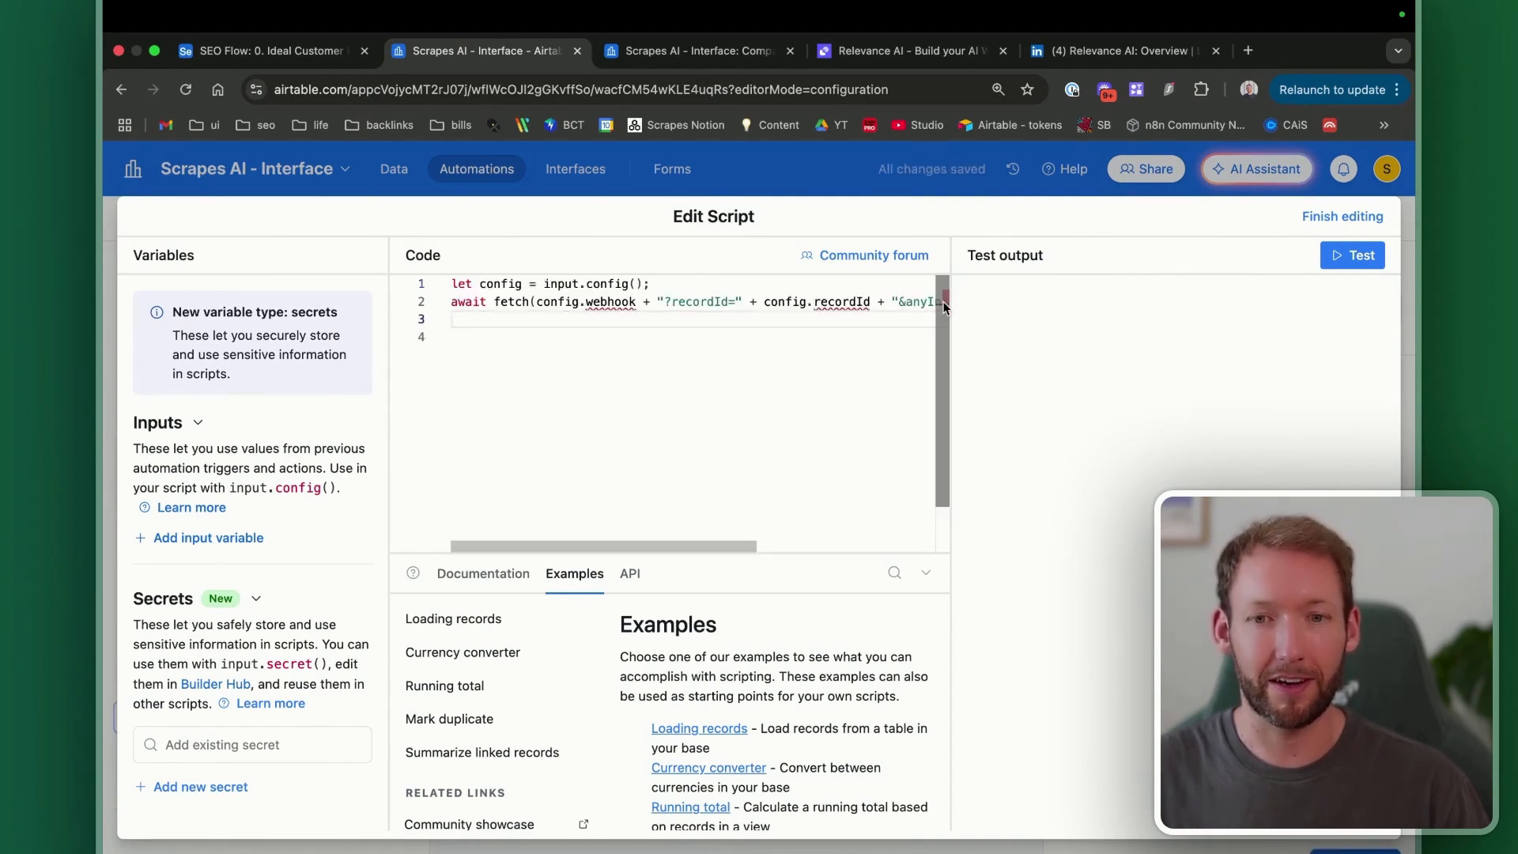
{"action": "scroll", "coordinate": [569, 344], "scroll_direction": "right", "scroll_amount": 1}
{"action": "scroll", "coordinate": [569, 344], "scroll_direction": "left", "scroll_amount": 1}
{"action": "scroll", "coordinate": [569, 345], "scroll_direction": "right", "scroll_amount": 1}
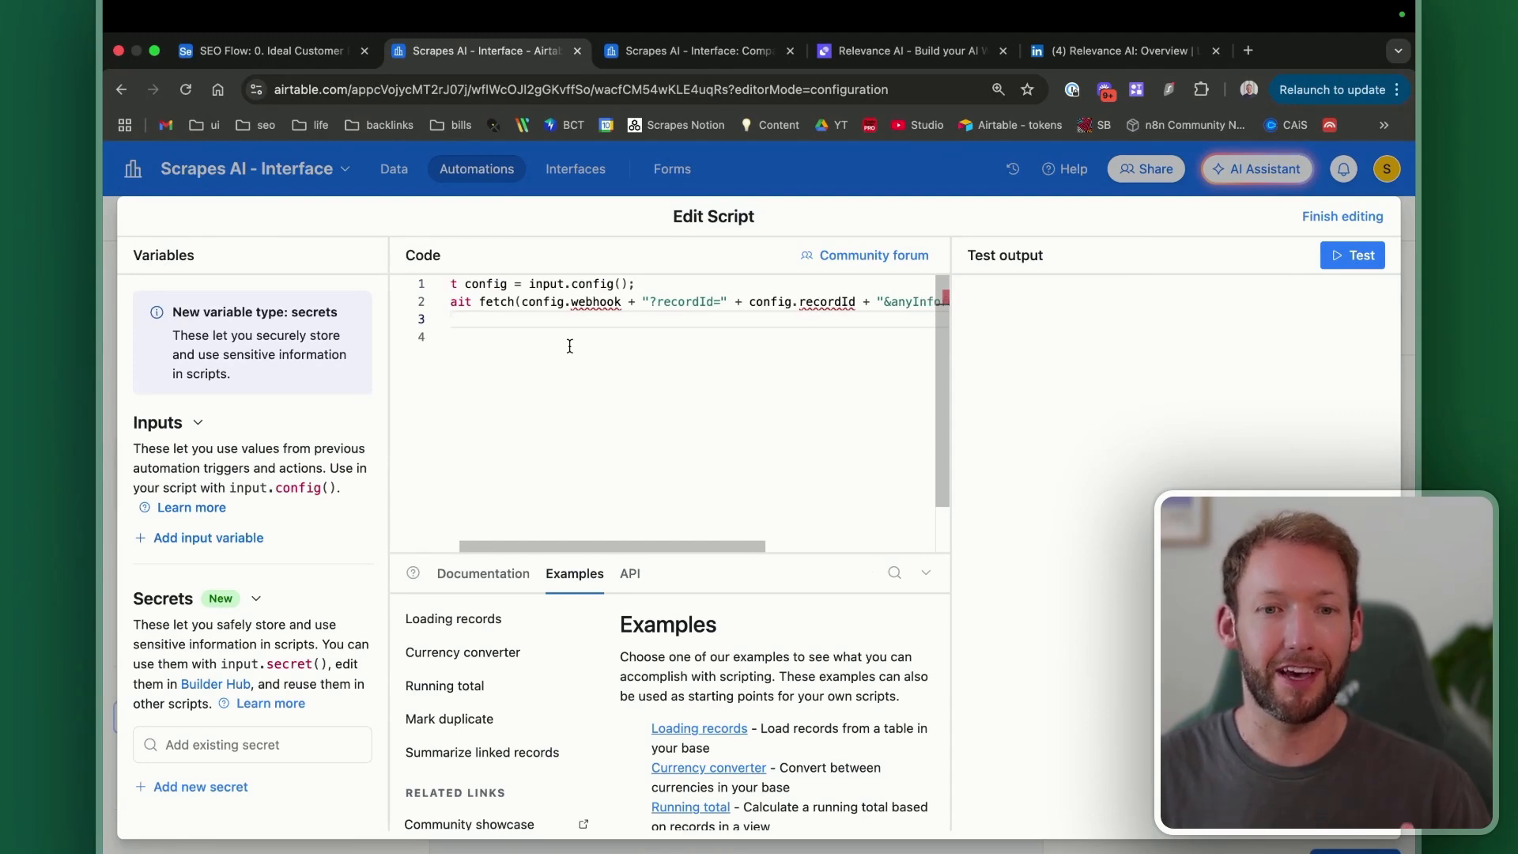
{"action": "scroll", "coordinate": [569, 345], "scroll_direction": "left", "scroll_amount": 1}
{"action": "double_click", "coordinate": [527, 302]}
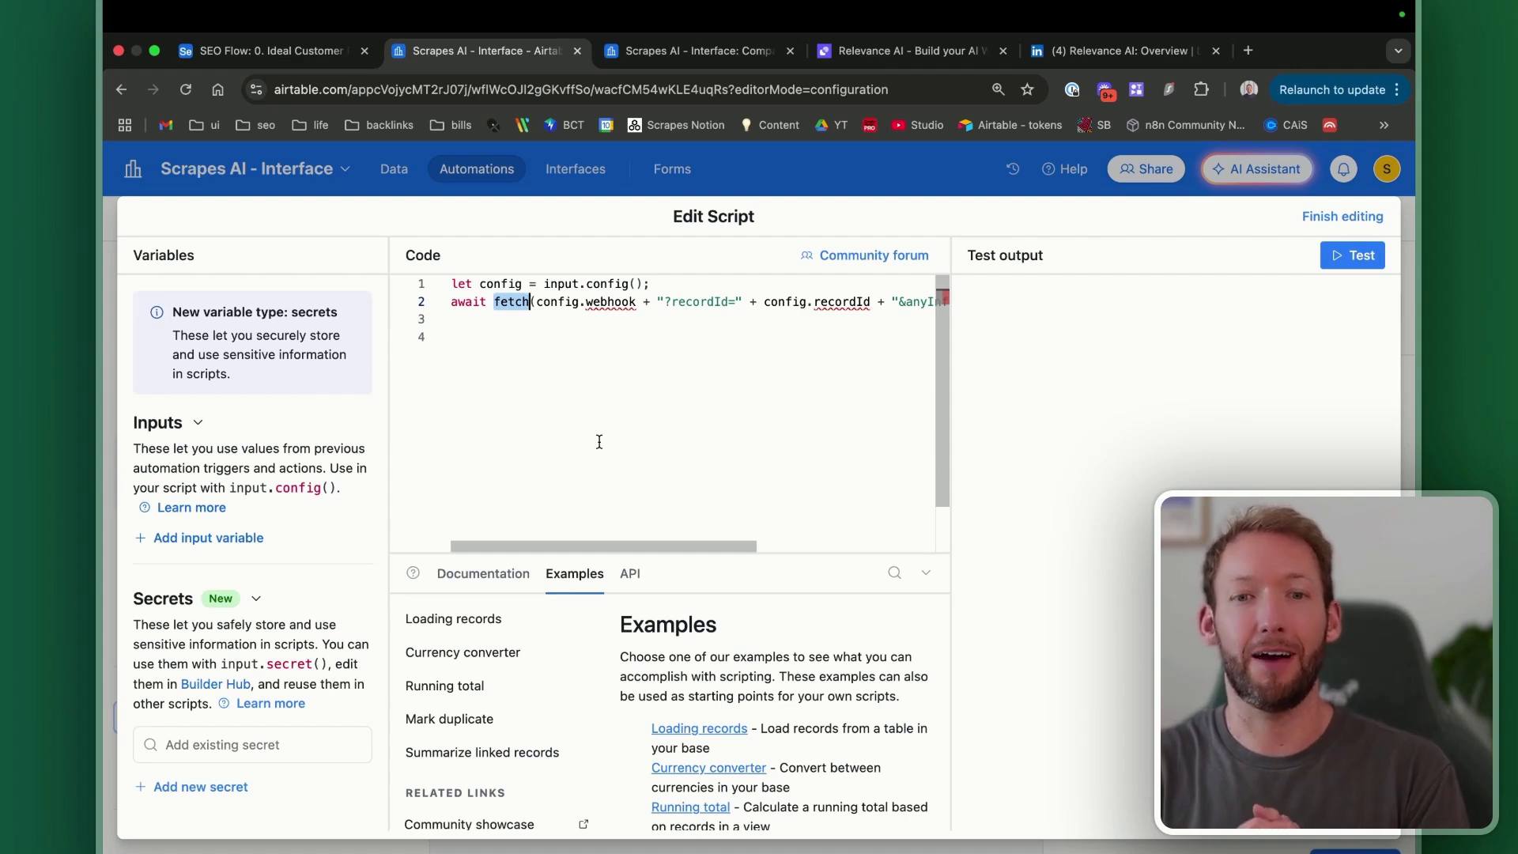
{"action": "double_click", "coordinate": [673, 301]}
{"action": "scroll", "coordinate": [731, 299], "scroll_direction": "right", "scroll_amount": 5}
{"action": "left_click_drag", "start_coordinate": [683, 304], "coordinate": [759, 303]}
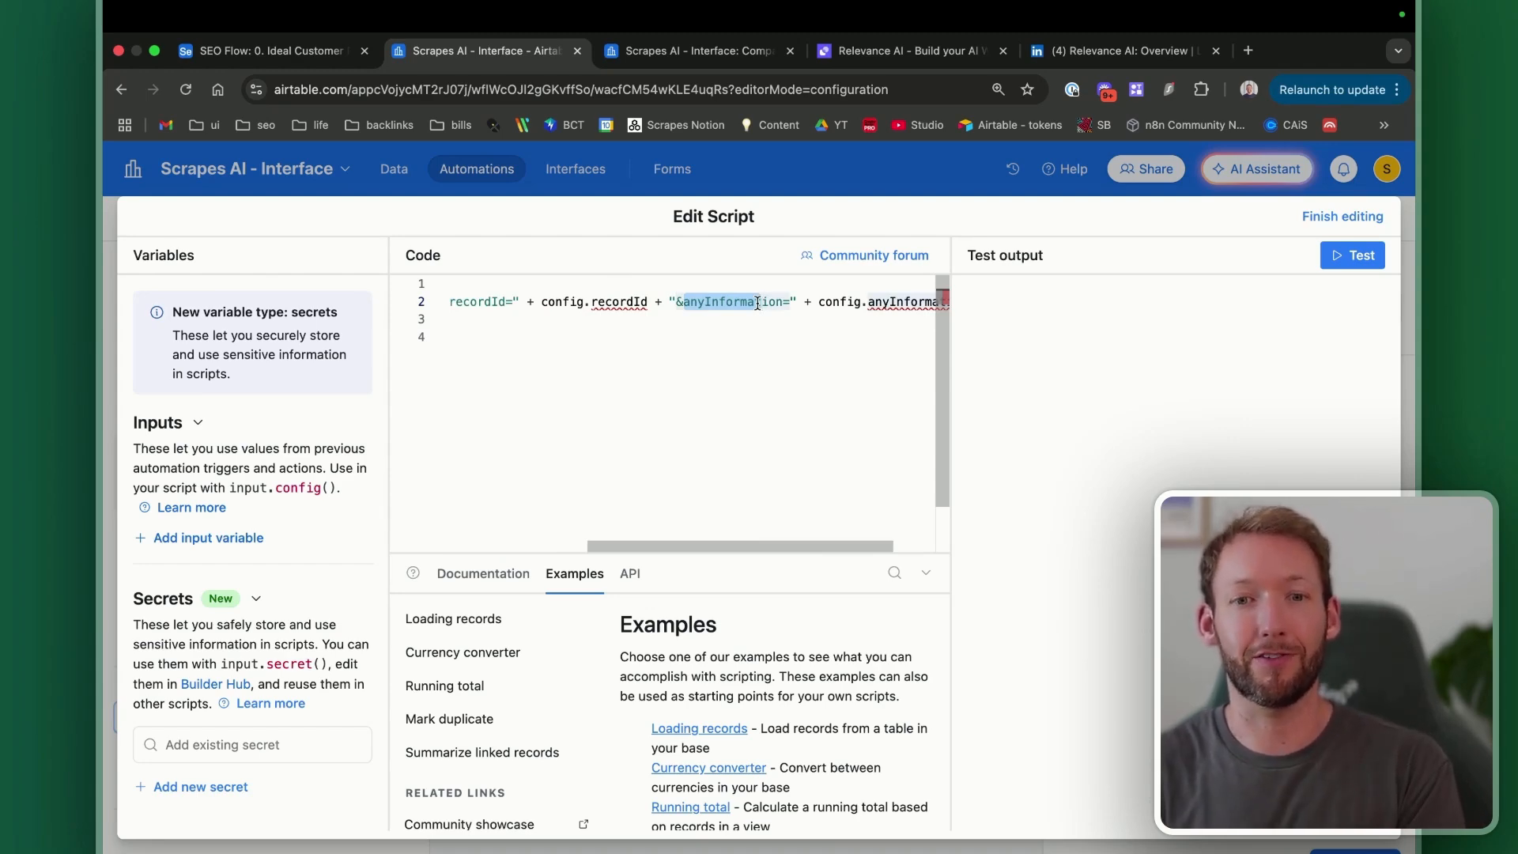
{"action": "scroll", "coordinate": [757, 302], "scroll_direction": "left", "scroll_amount": 2}
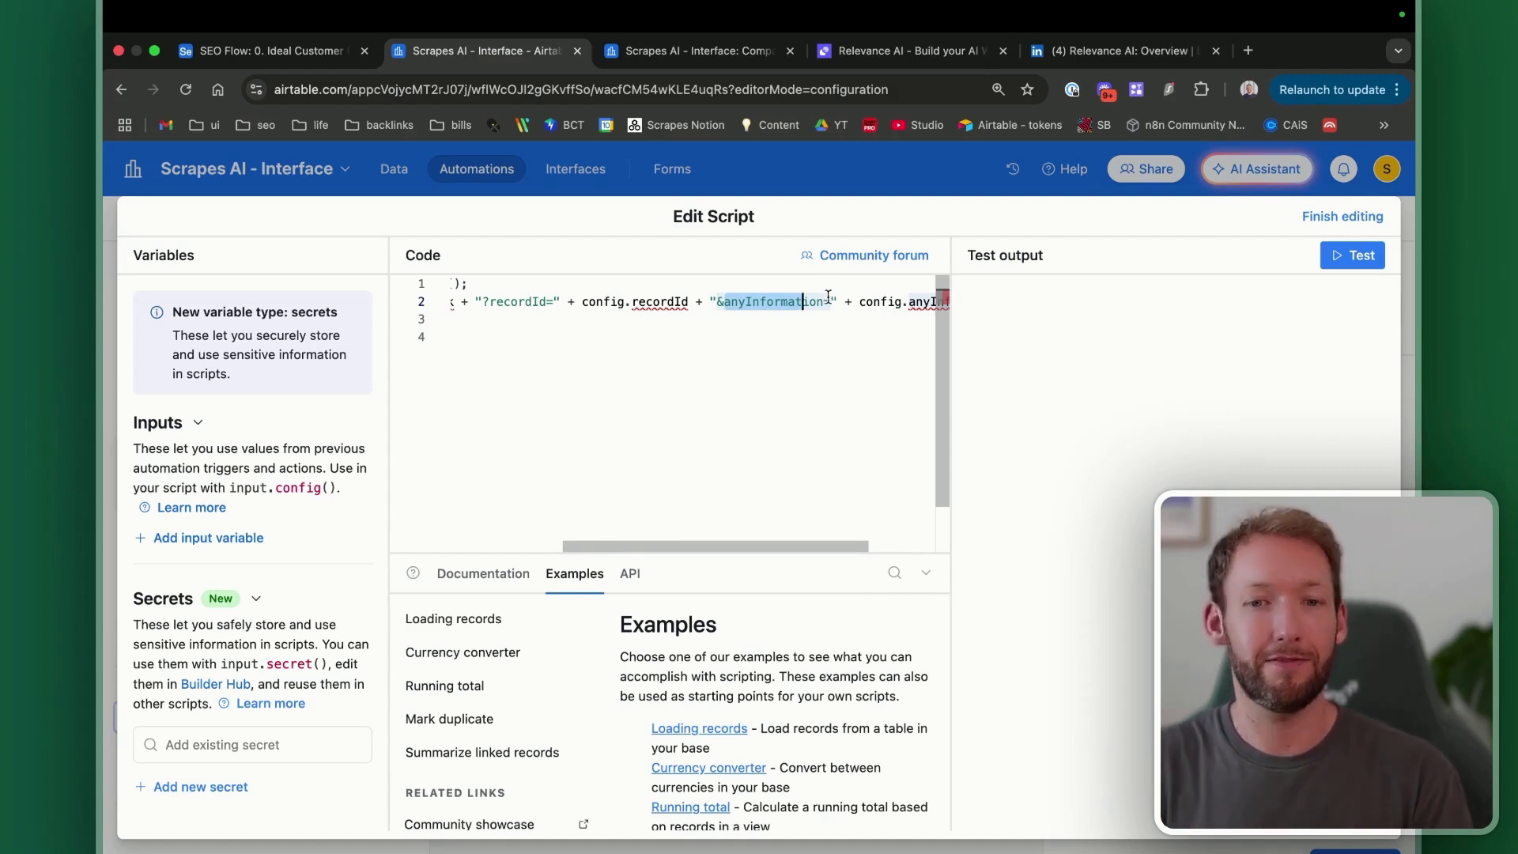
{"action": "scroll", "coordinate": [828, 296], "scroll_direction": "right", "scroll_amount": 5}
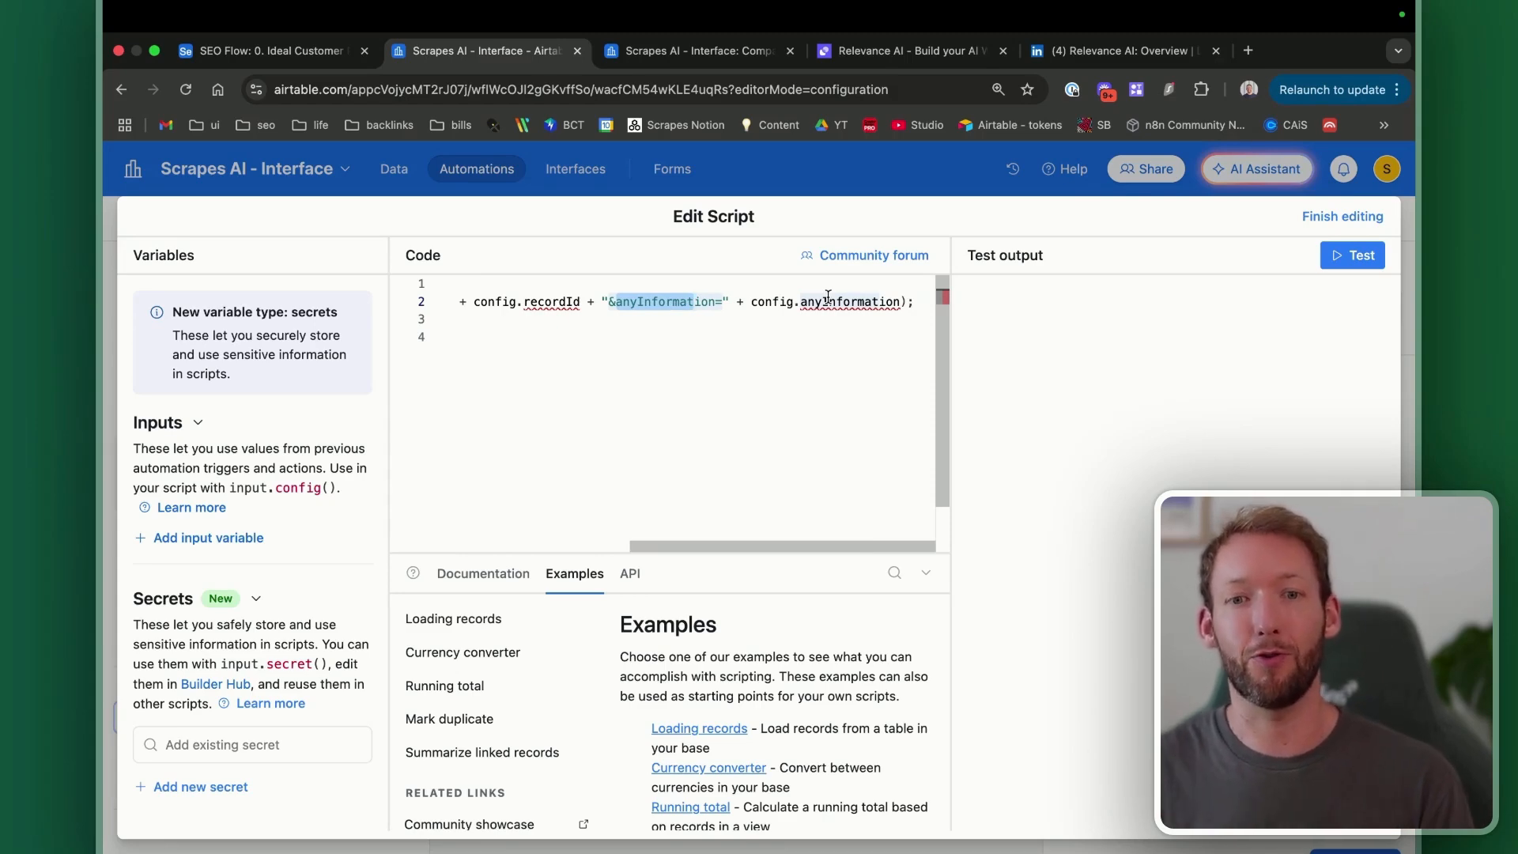
{"action": "scroll", "coordinate": [450, 283], "scroll_direction": "left", "scroll_amount": 10}
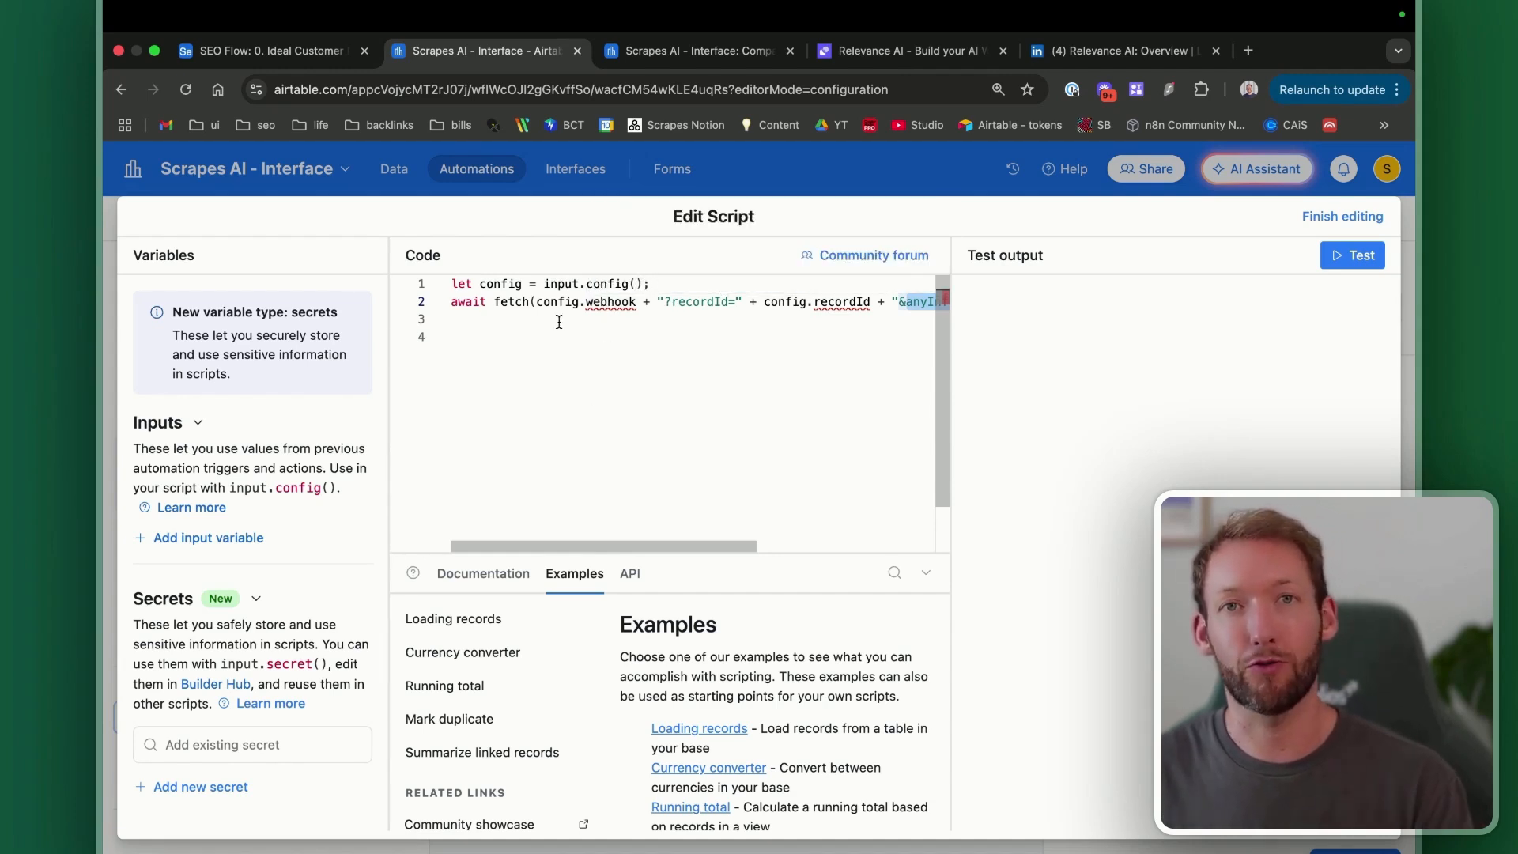
Step: Examine how the fetch script uses input.config(), config.webhook, the recordId parameter and the anyInformation parameter
{"action": "left_click_drag", "start_coordinate": [451, 283], "coordinate": [650, 285]}
{"action": "left_click_drag", "start_coordinate": [230, 488], "coordinate": [330, 489]}
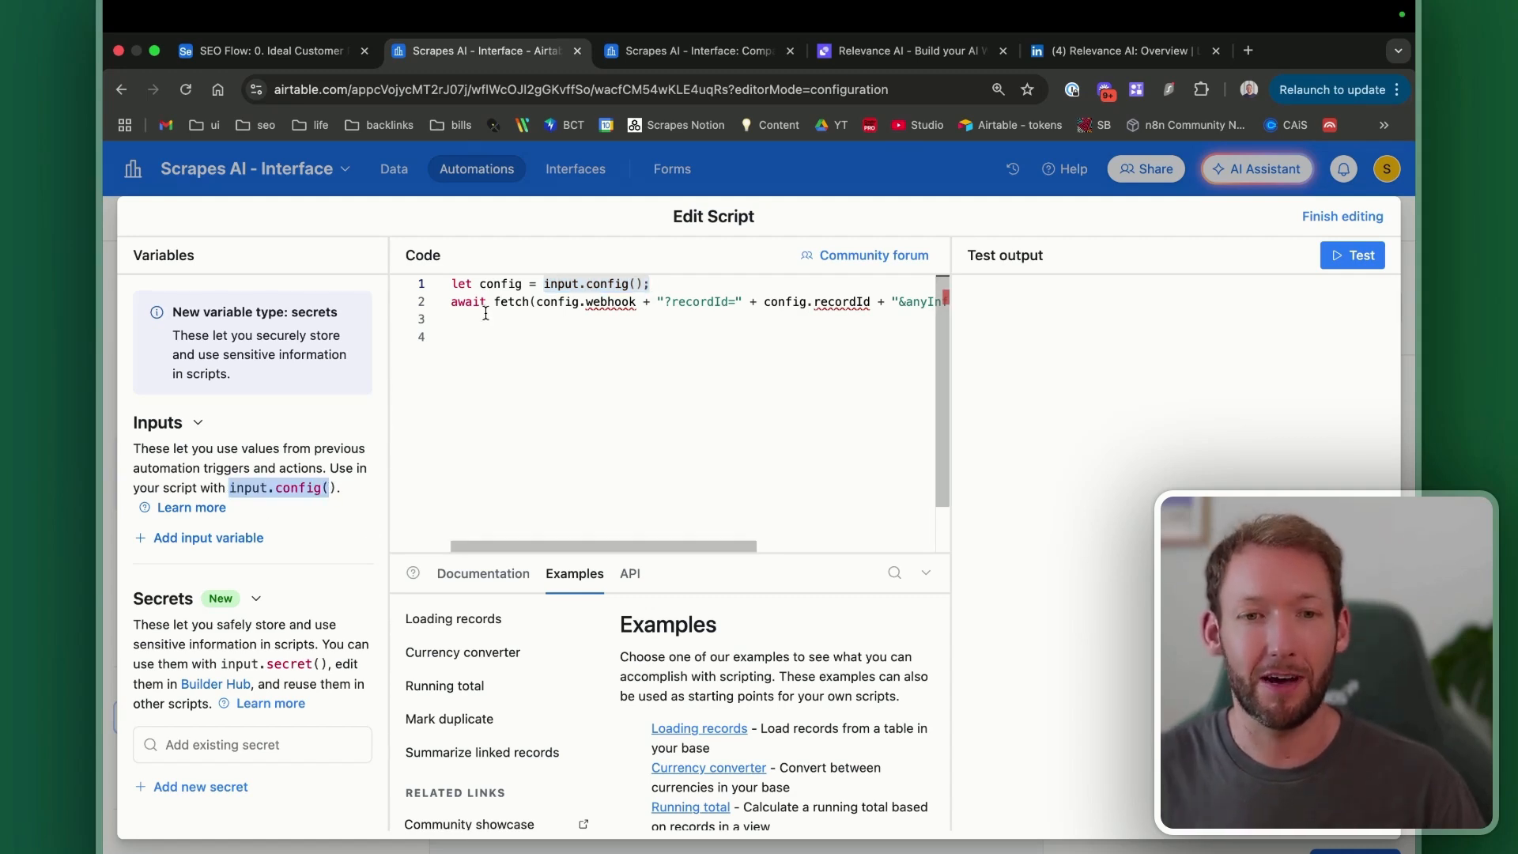
{"action": "scroll", "coordinate": [636, 300], "scroll_direction": "right", "scroll_amount": 3}
{"action": "scroll", "coordinate": [636, 300], "scroll_direction": "left", "scroll_amount": 3}
{"action": "left_click_drag", "start_coordinate": [636, 302], "coordinate": [524, 301]}
{"action": "scroll", "coordinate": [644, 316], "scroll_direction": "right", "scroll_amount": 2}
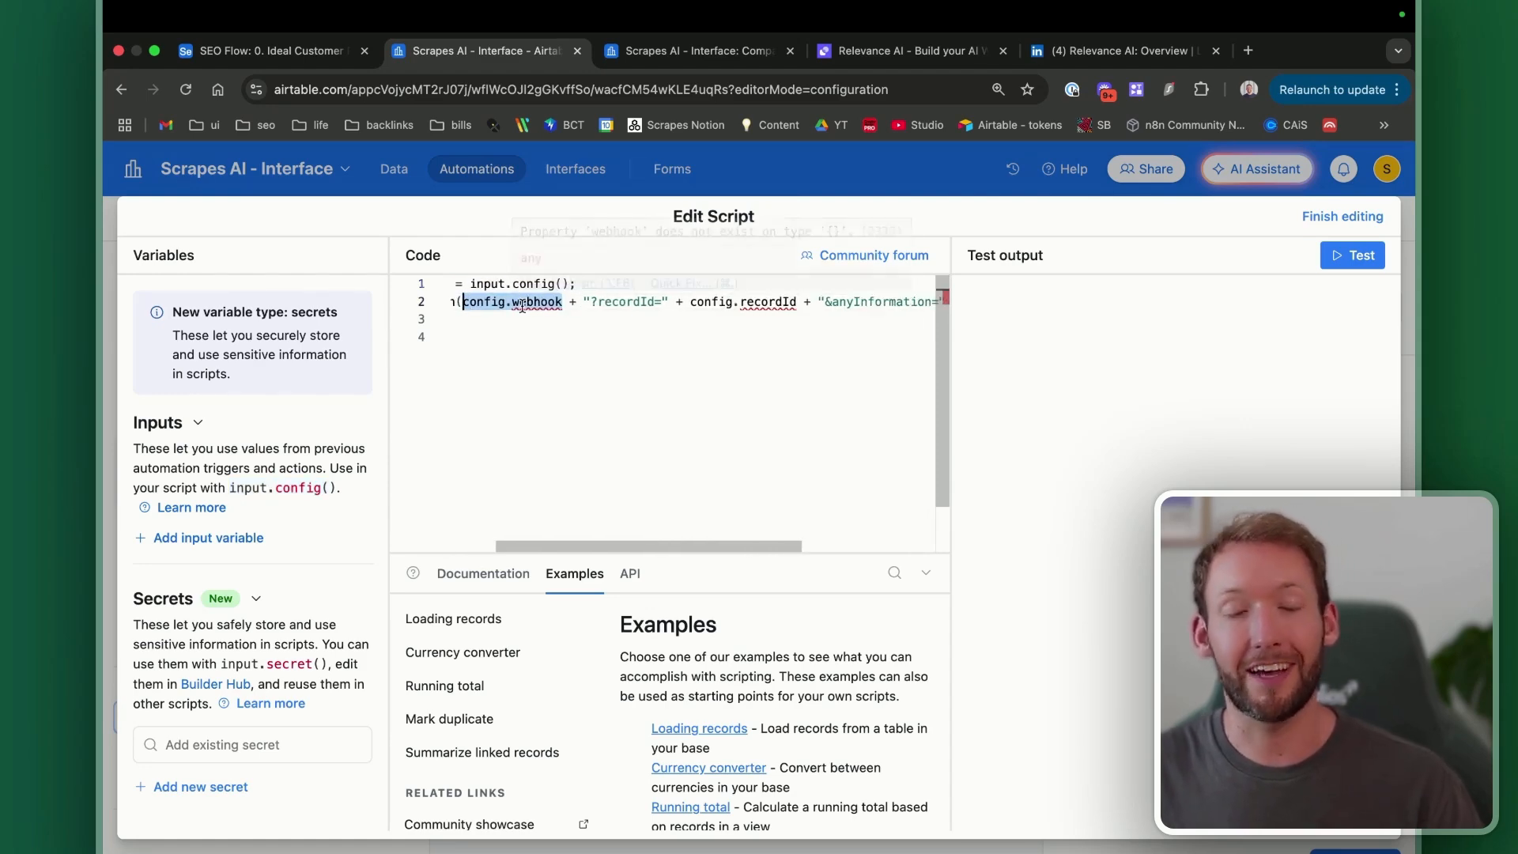
{"action": "left_click_drag", "start_coordinate": [598, 302], "coordinate": [648, 302]}
{"action": "left_click", "coordinate": [647, 301]}
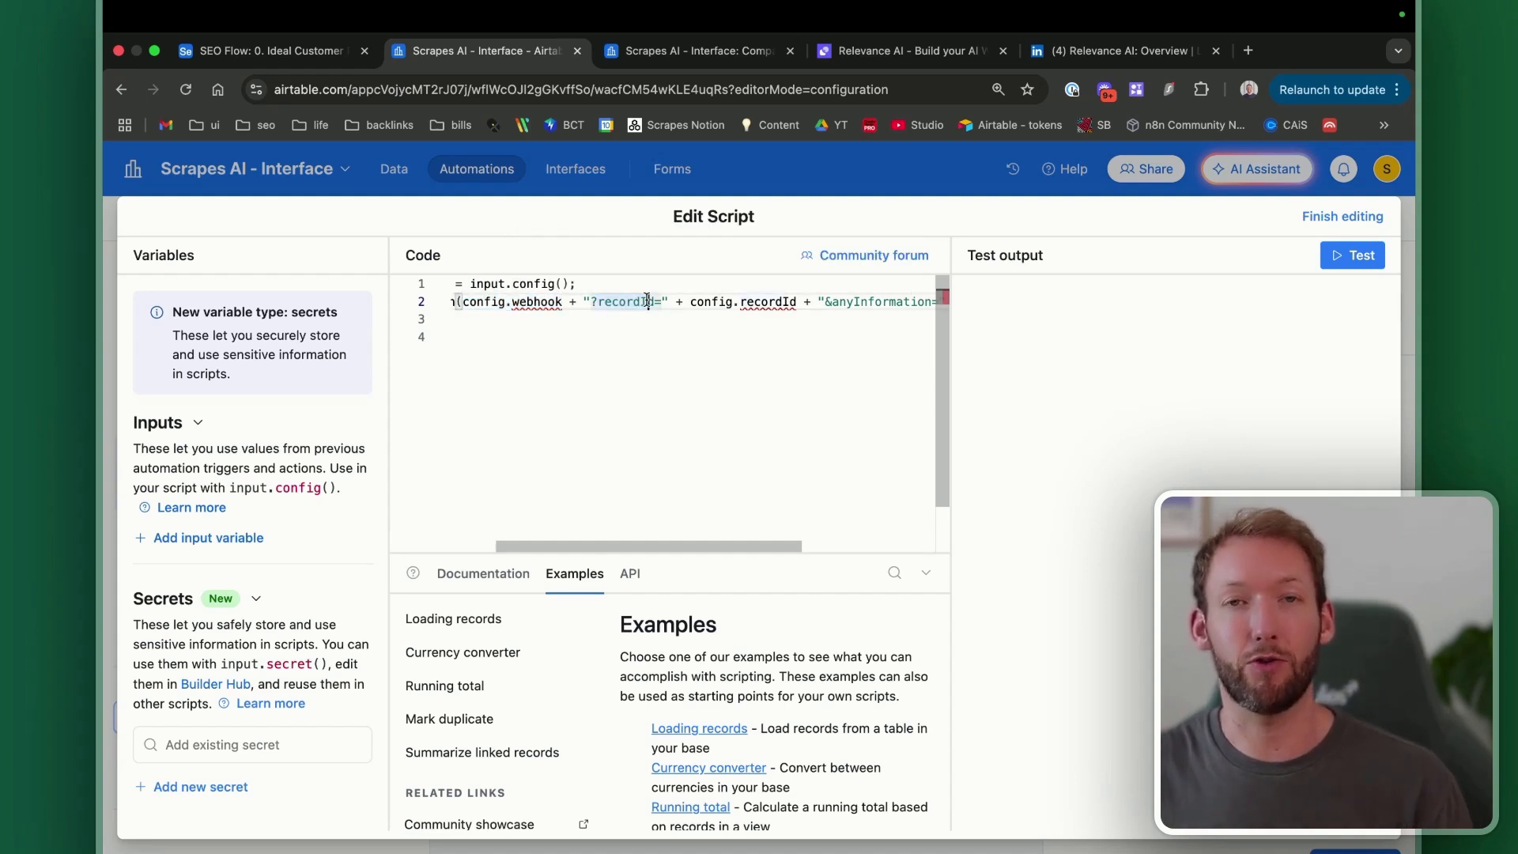
{"action": "scroll", "coordinate": [592, 301], "scroll_direction": "right", "scroll_amount": 3}
{"action": "scroll", "coordinate": [648, 297], "scroll_direction": "left", "scroll_amount": 4}
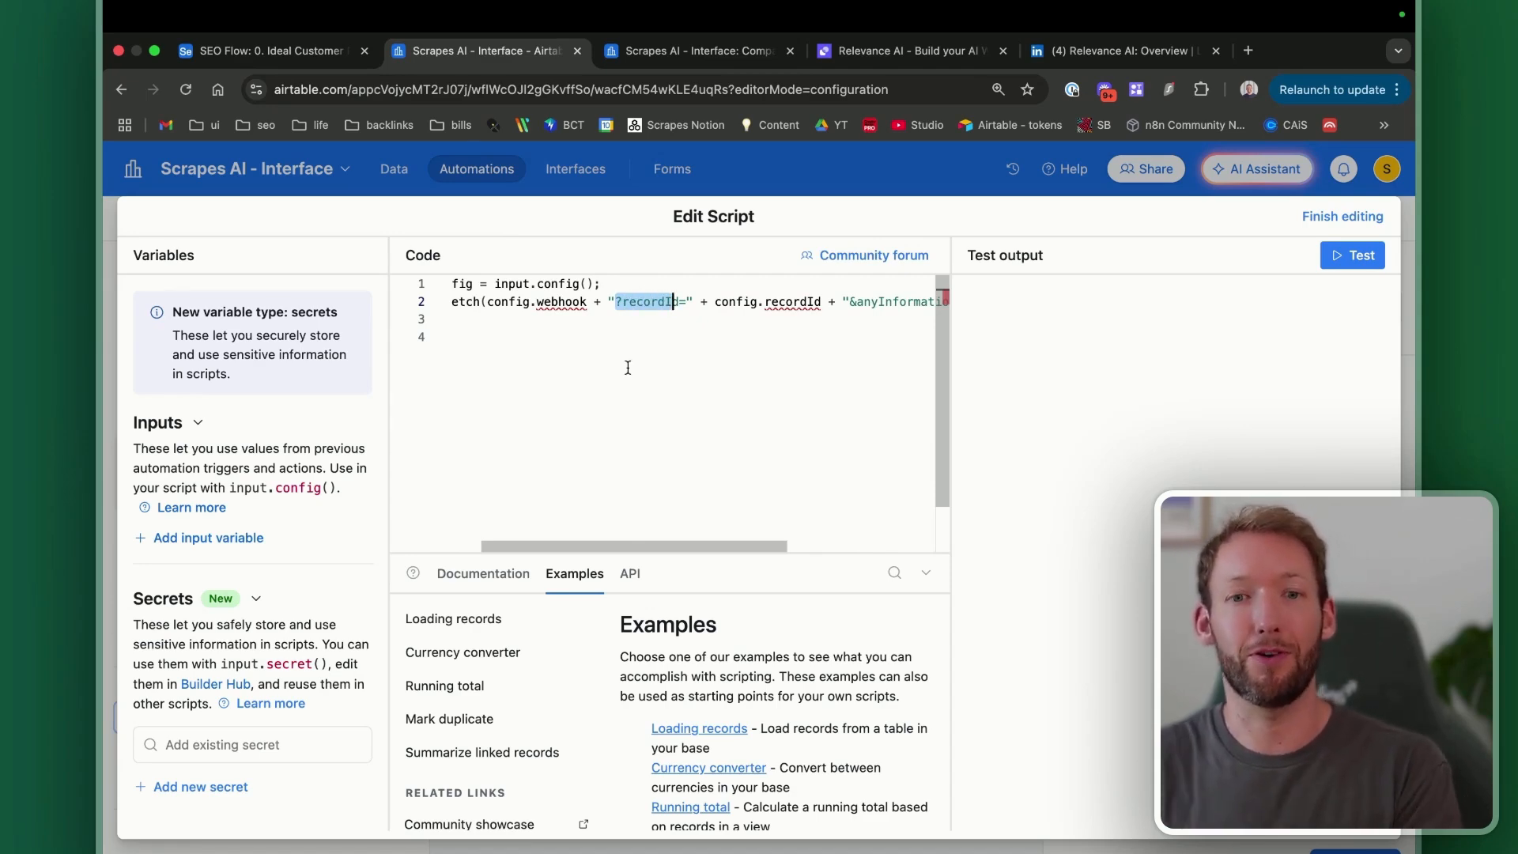
{"action": "scroll", "coordinate": [713, 372], "scroll_direction": "left", "scroll_amount": 1}
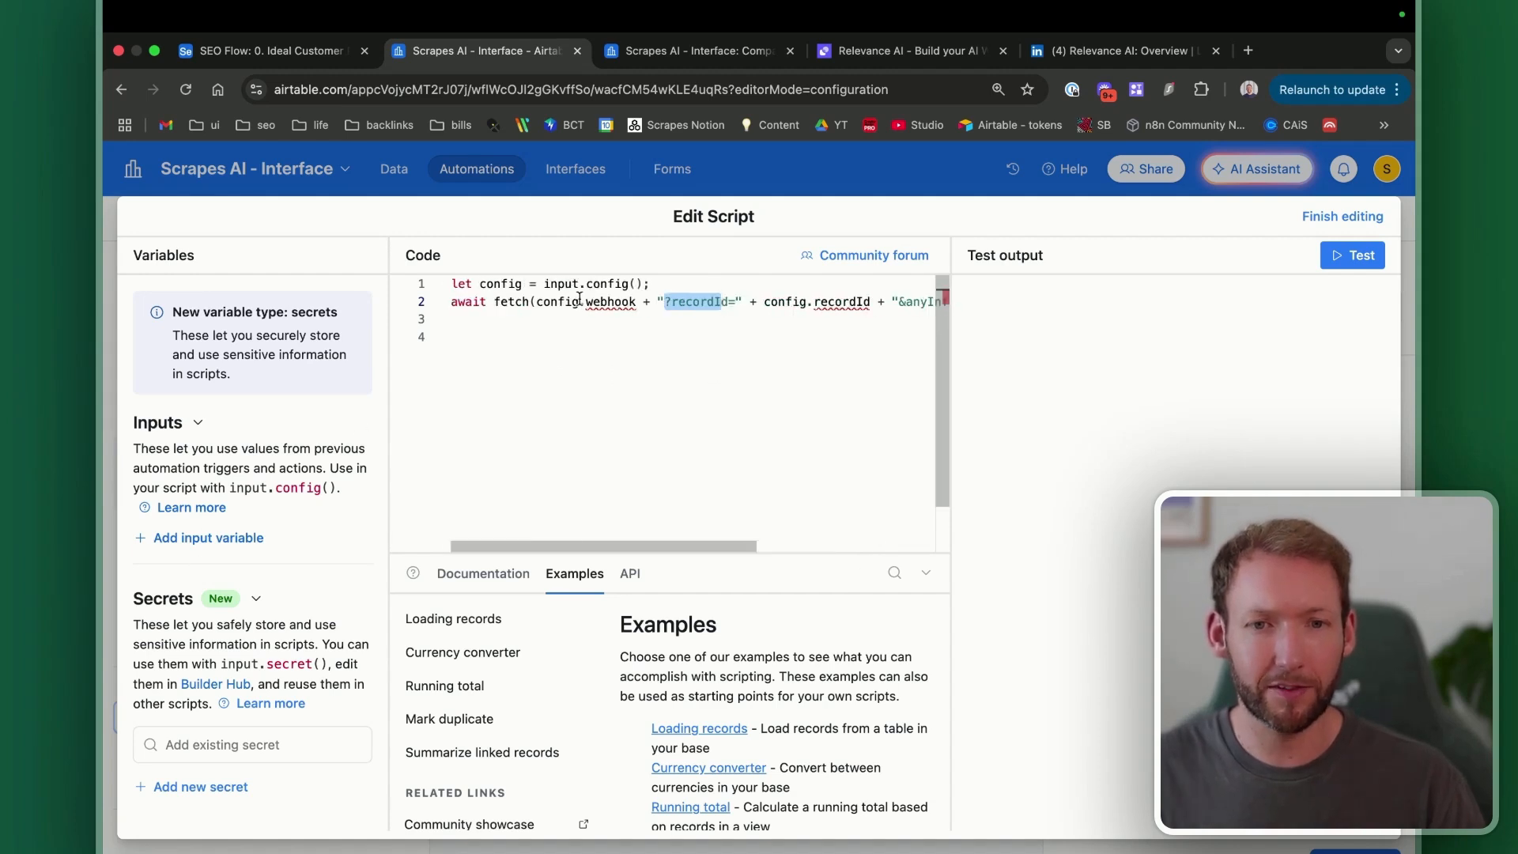
{"action": "left_click", "coordinate": [618, 319]}
{"action": "left_click_drag", "start_coordinate": [634, 301], "coordinate": [598, 301]}
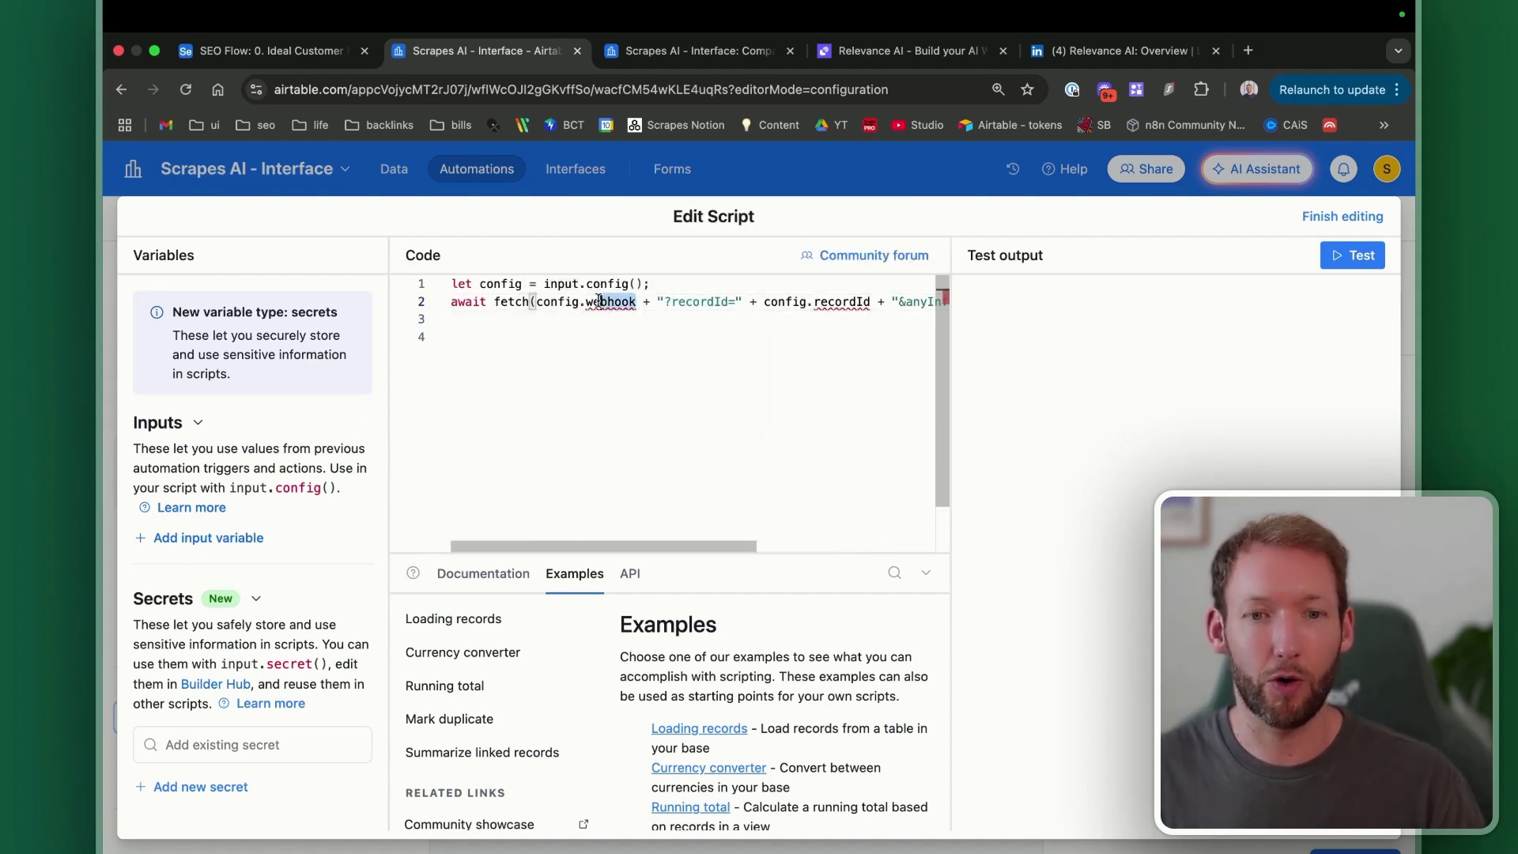
{"action": "scroll", "coordinate": [790, 332], "scroll_direction": "right", "scroll_amount": 3}
{"action": "left_click_drag", "start_coordinate": [740, 301], "coordinate": [633, 301]}
{"action": "scroll", "coordinate": [747, 375], "scroll_direction": "right", "scroll_amount": 1}
{"action": "scroll", "coordinate": [748, 374], "scroll_direction": "right", "scroll_amount": 2}
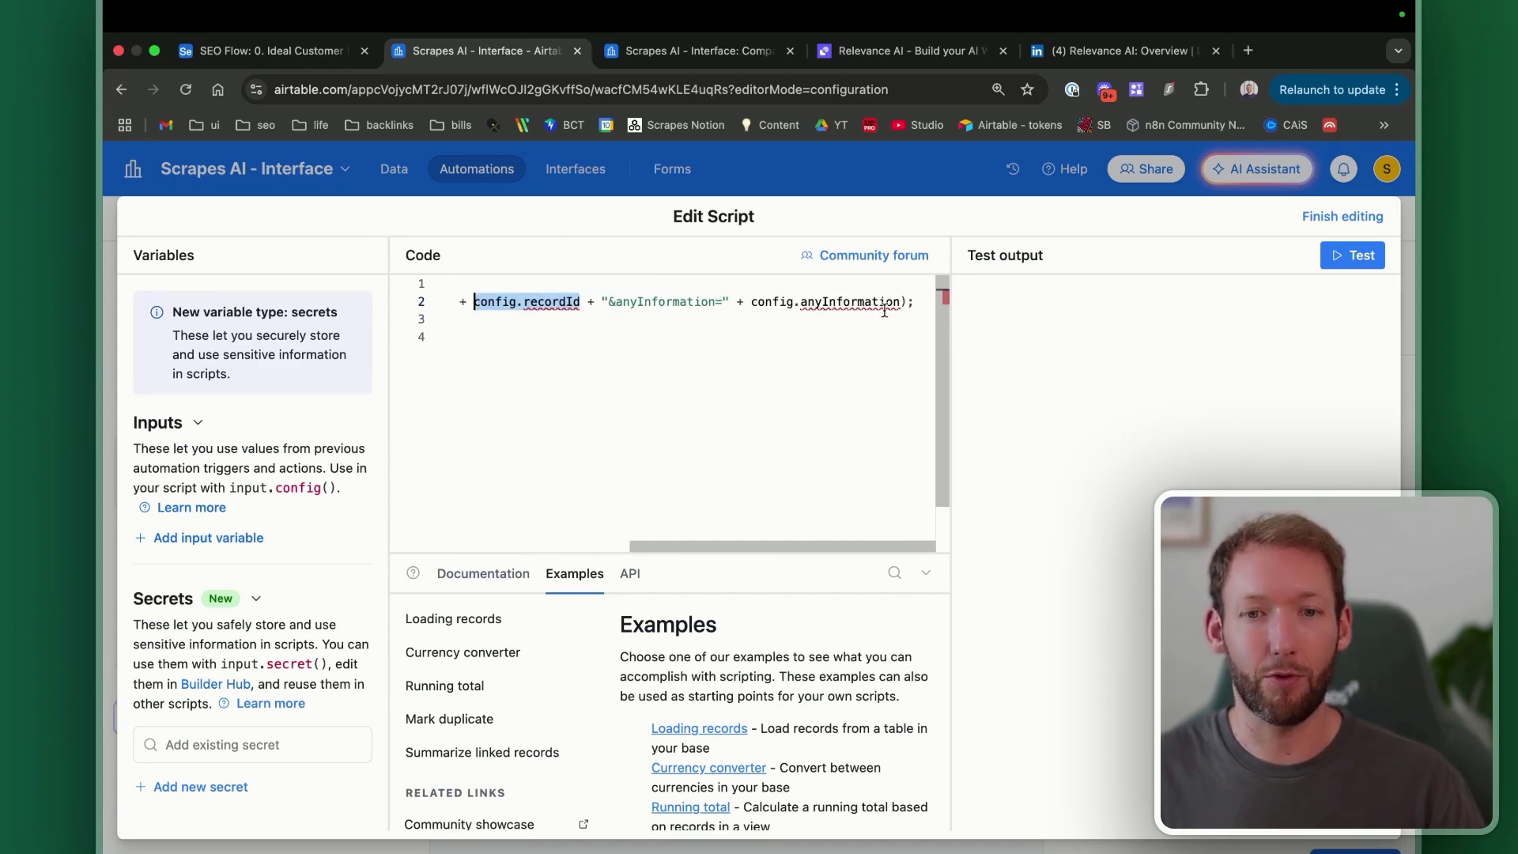
{"action": "scroll", "coordinate": [716, 360], "scroll_direction": "left", "scroll_amount": 5}
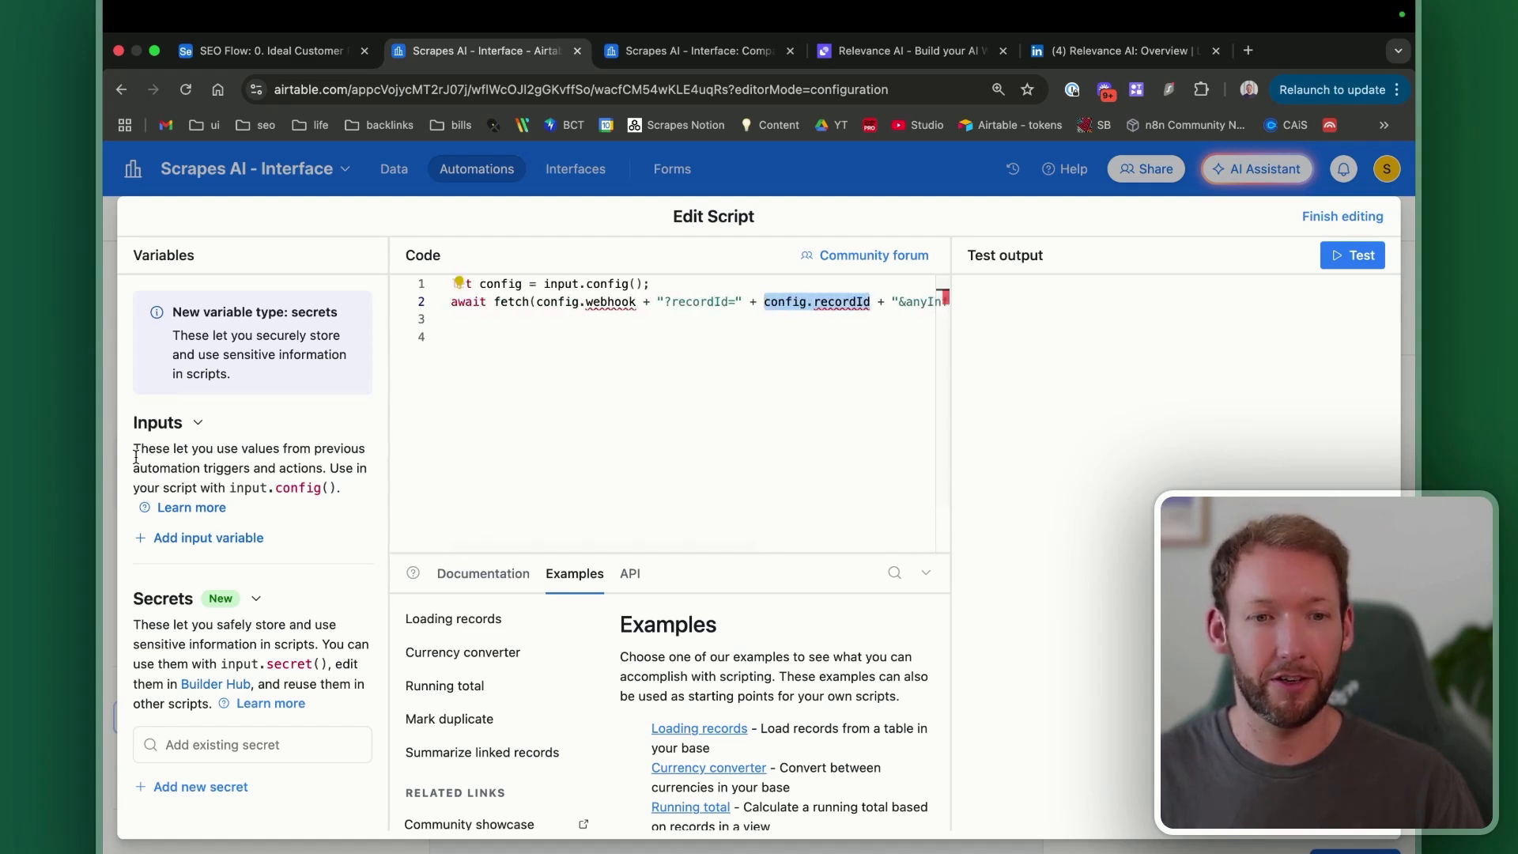
Step: Add two input variables to the script, named webhook and recordId
{"action": "left_click", "coordinate": [199, 544]}
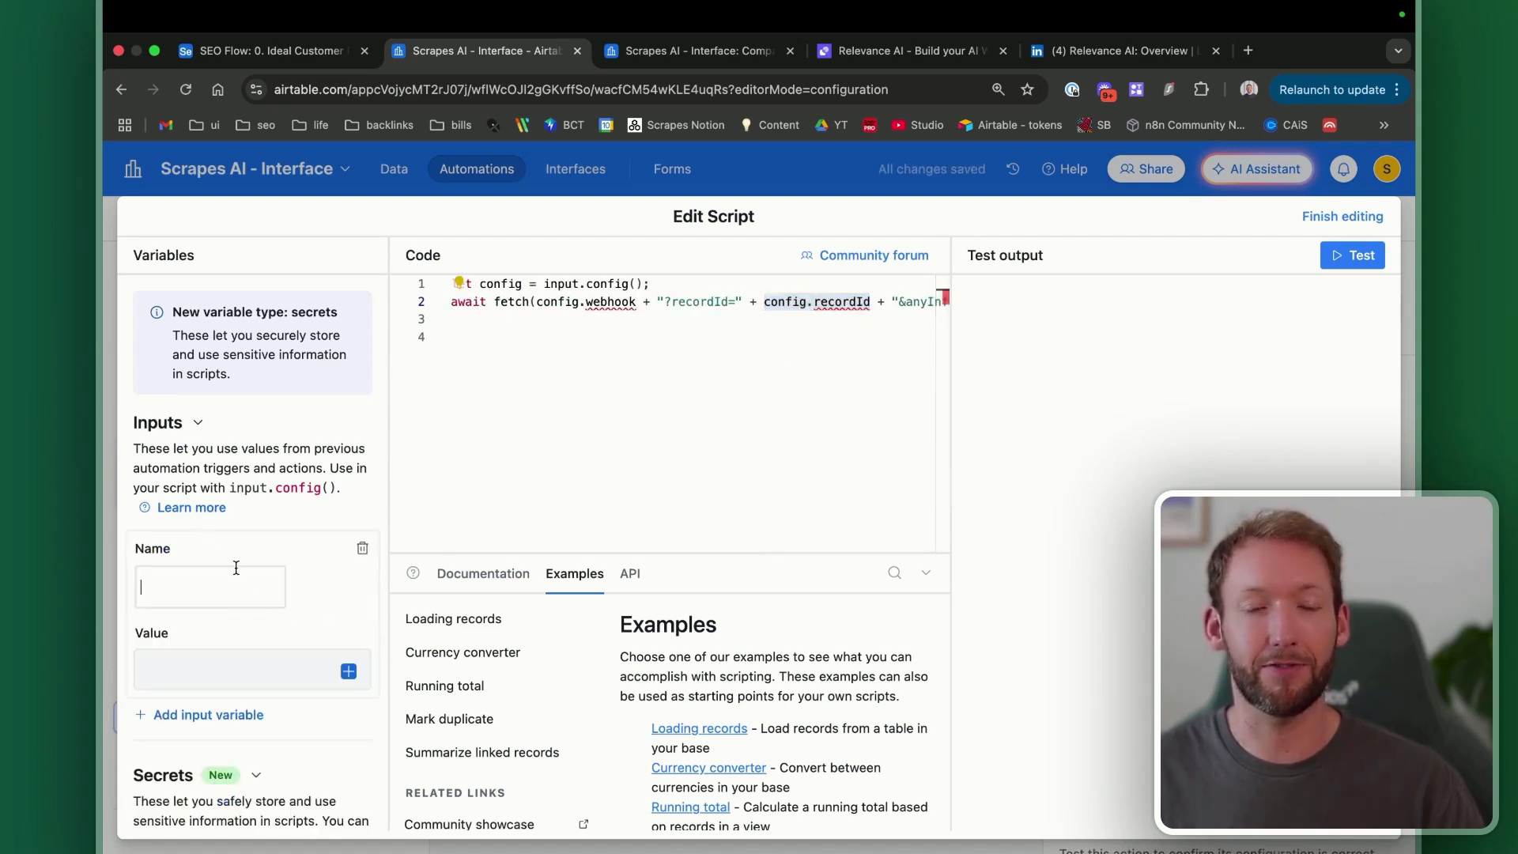
{"action": "type", "text": "webhook"}
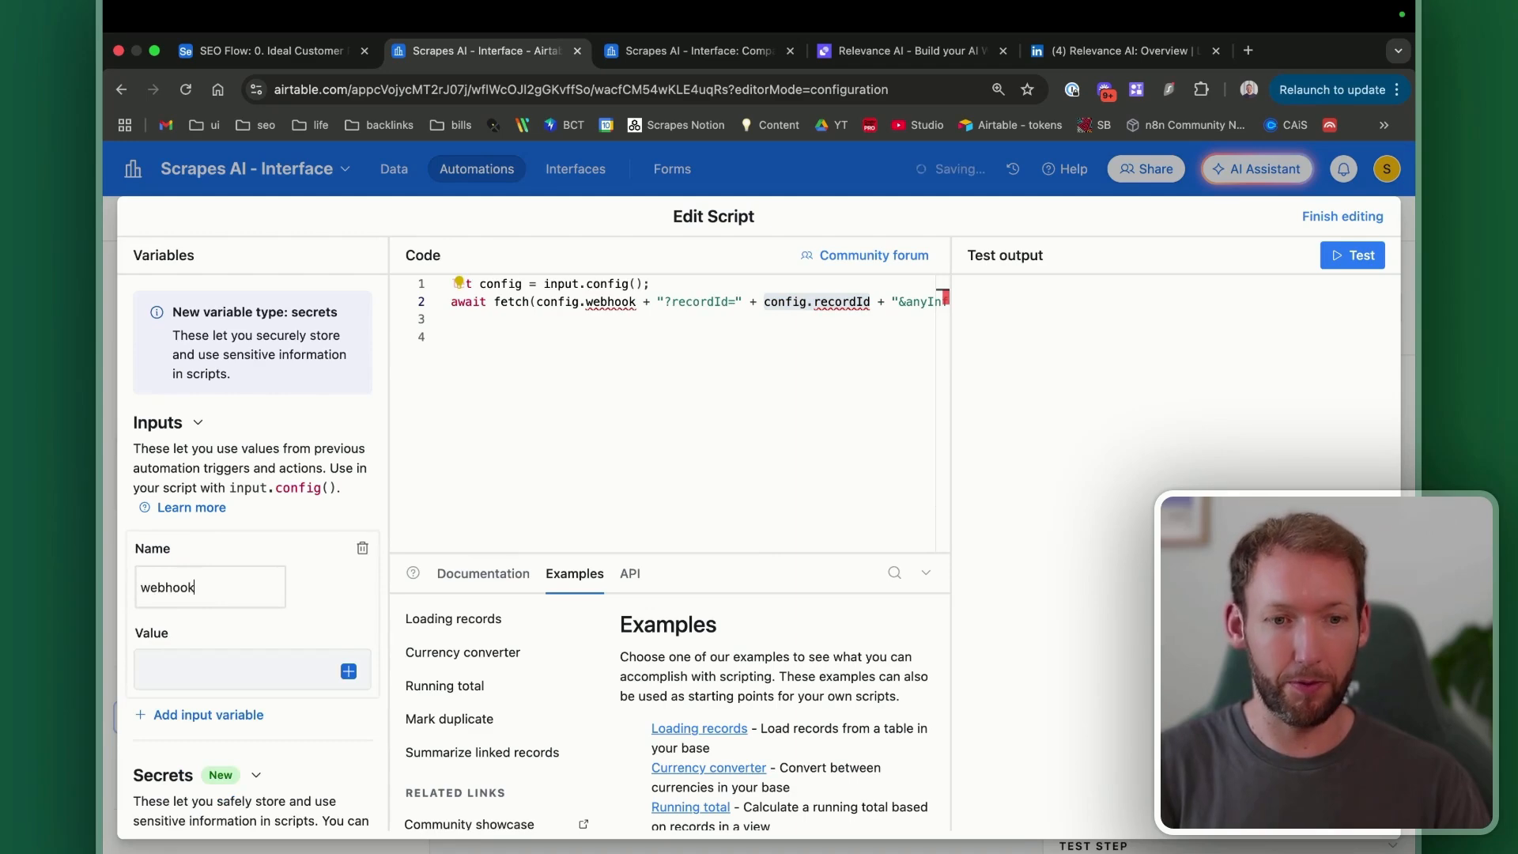
{"action": "scroll", "coordinate": [245, 635], "scroll_direction": "down", "scroll_amount": 2}
{"action": "left_click", "coordinate": [215, 621]}
{"action": "type", "text": "record"}
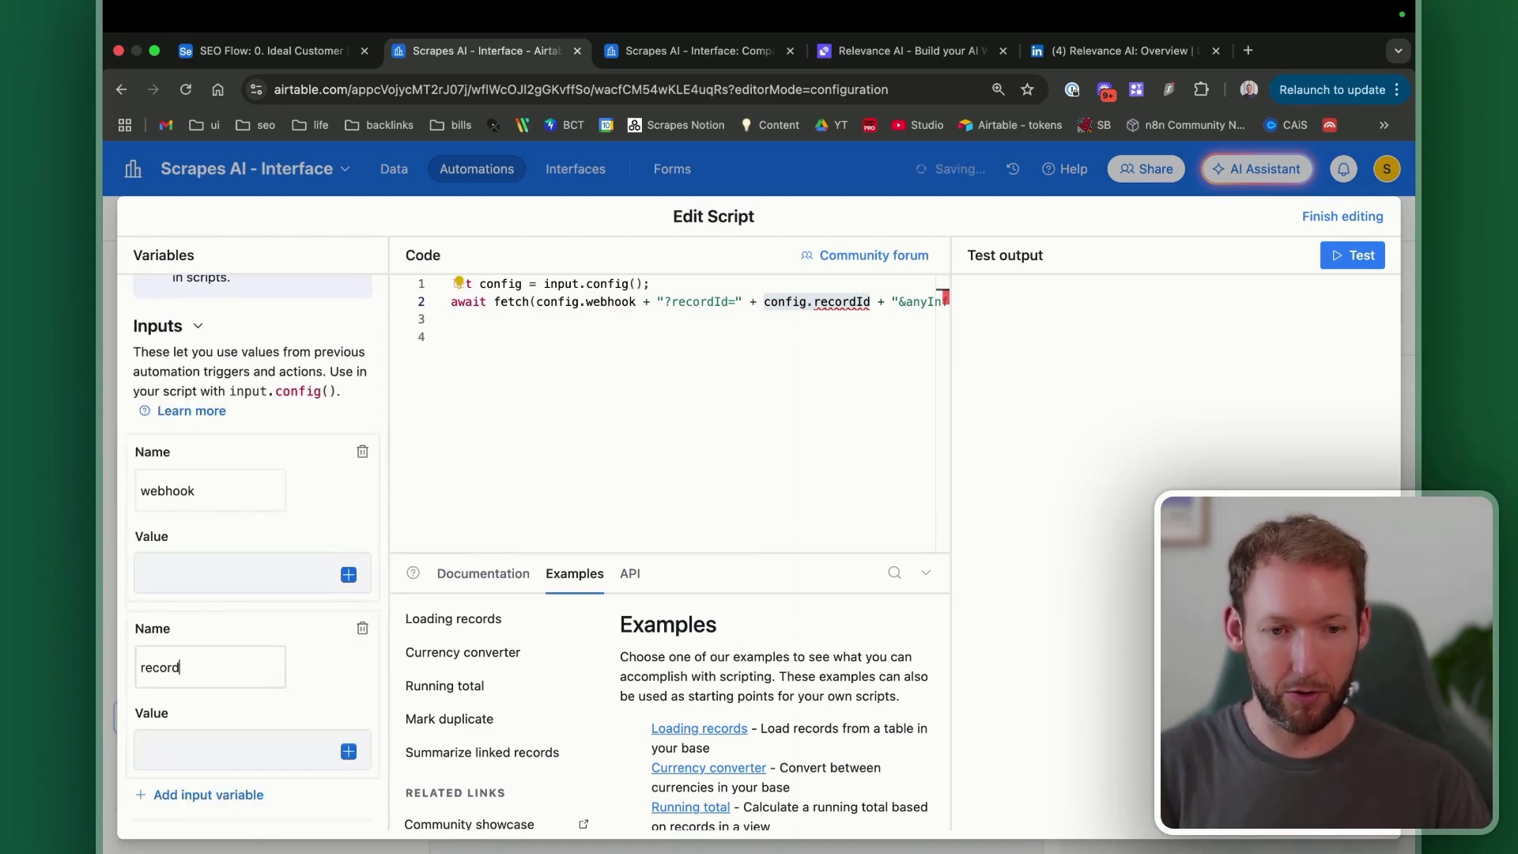
{"action": "type", "text": "Id"}
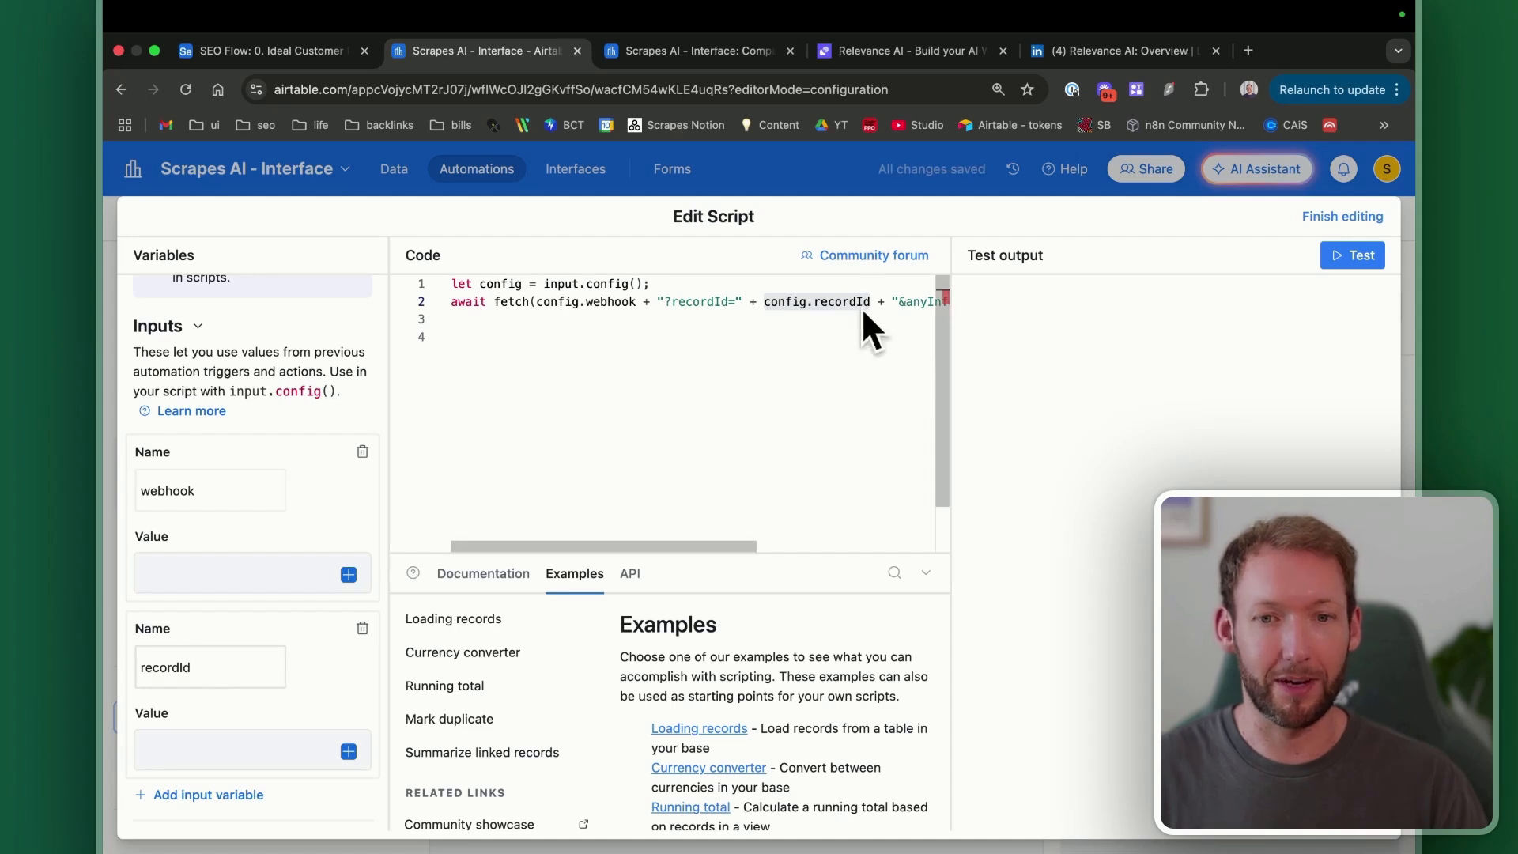
Step: Add a third input variable named anyInformation with the value "Test value"
{"action": "scroll", "coordinate": [229, 683], "scroll_direction": "down", "scroll_amount": 2}
{"action": "left_click", "coordinate": [170, 668]}
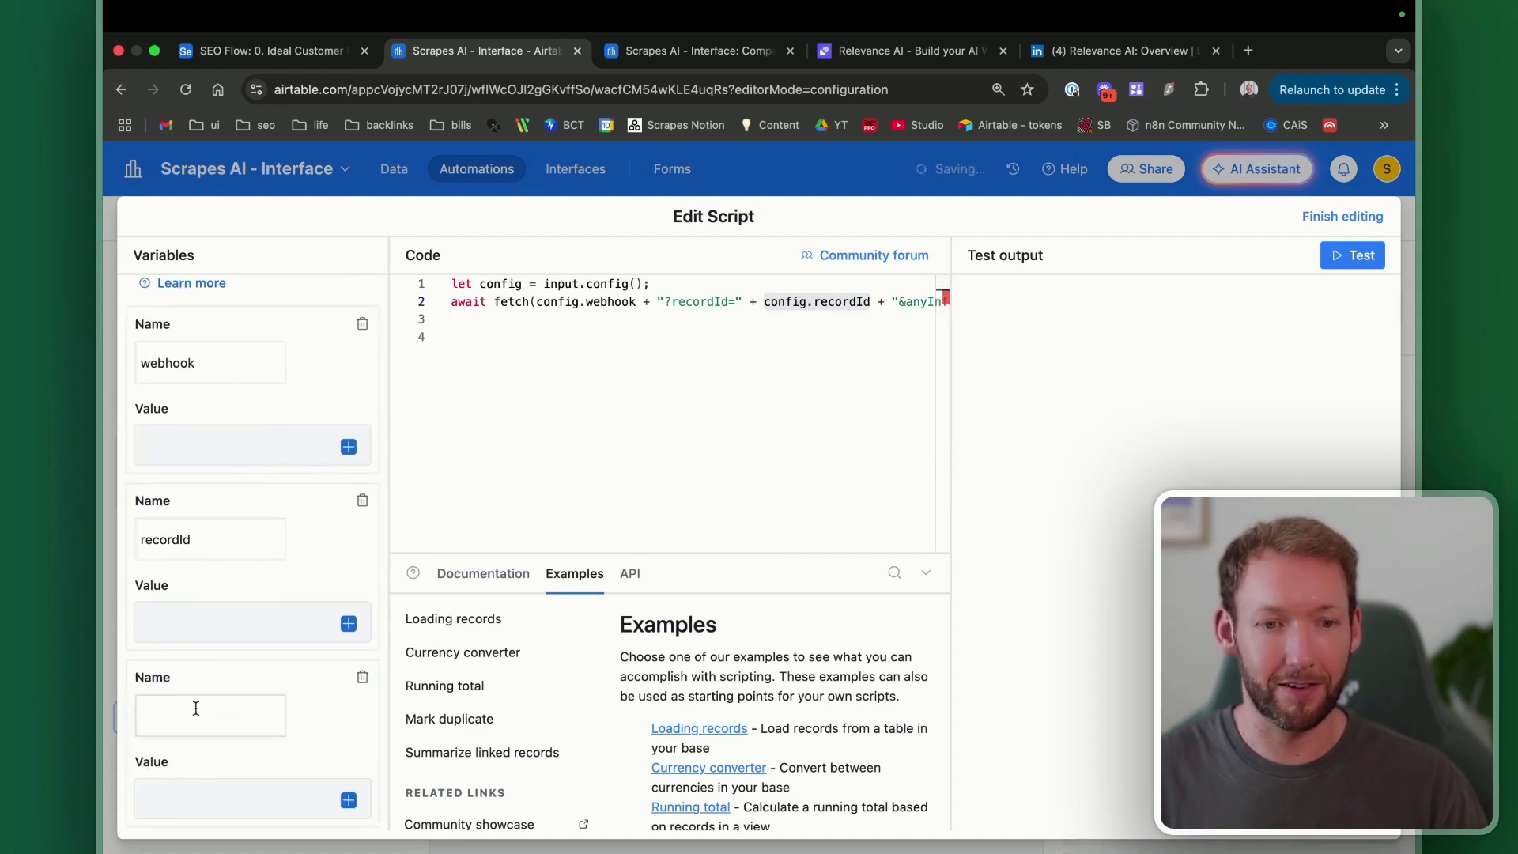
{"action": "type", "text": "anyInformation"}
{"action": "left_click", "coordinate": [192, 798]}
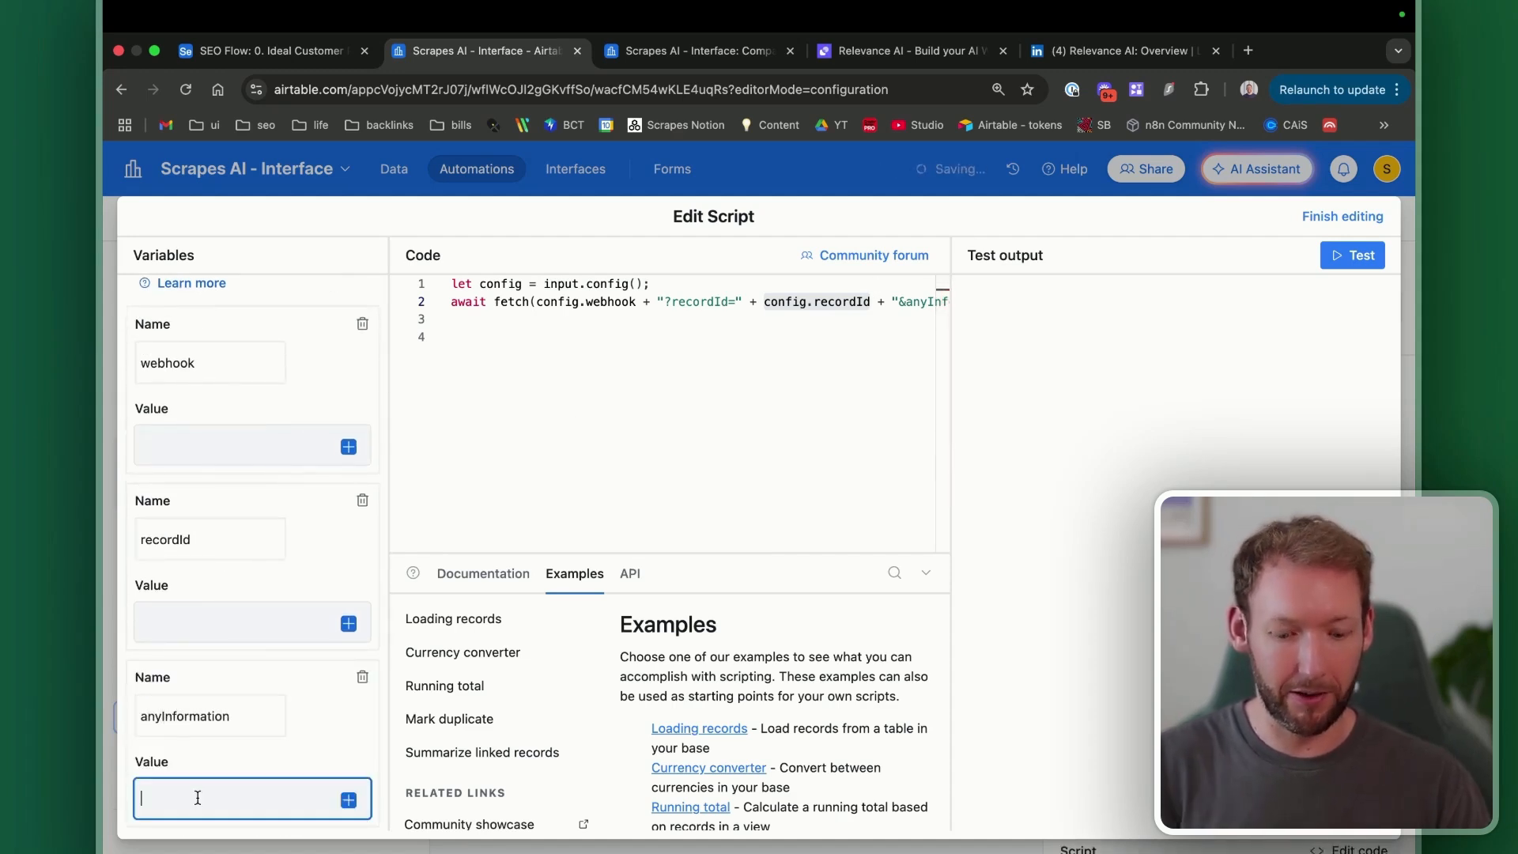
{"action": "type", "text": "Test value"}
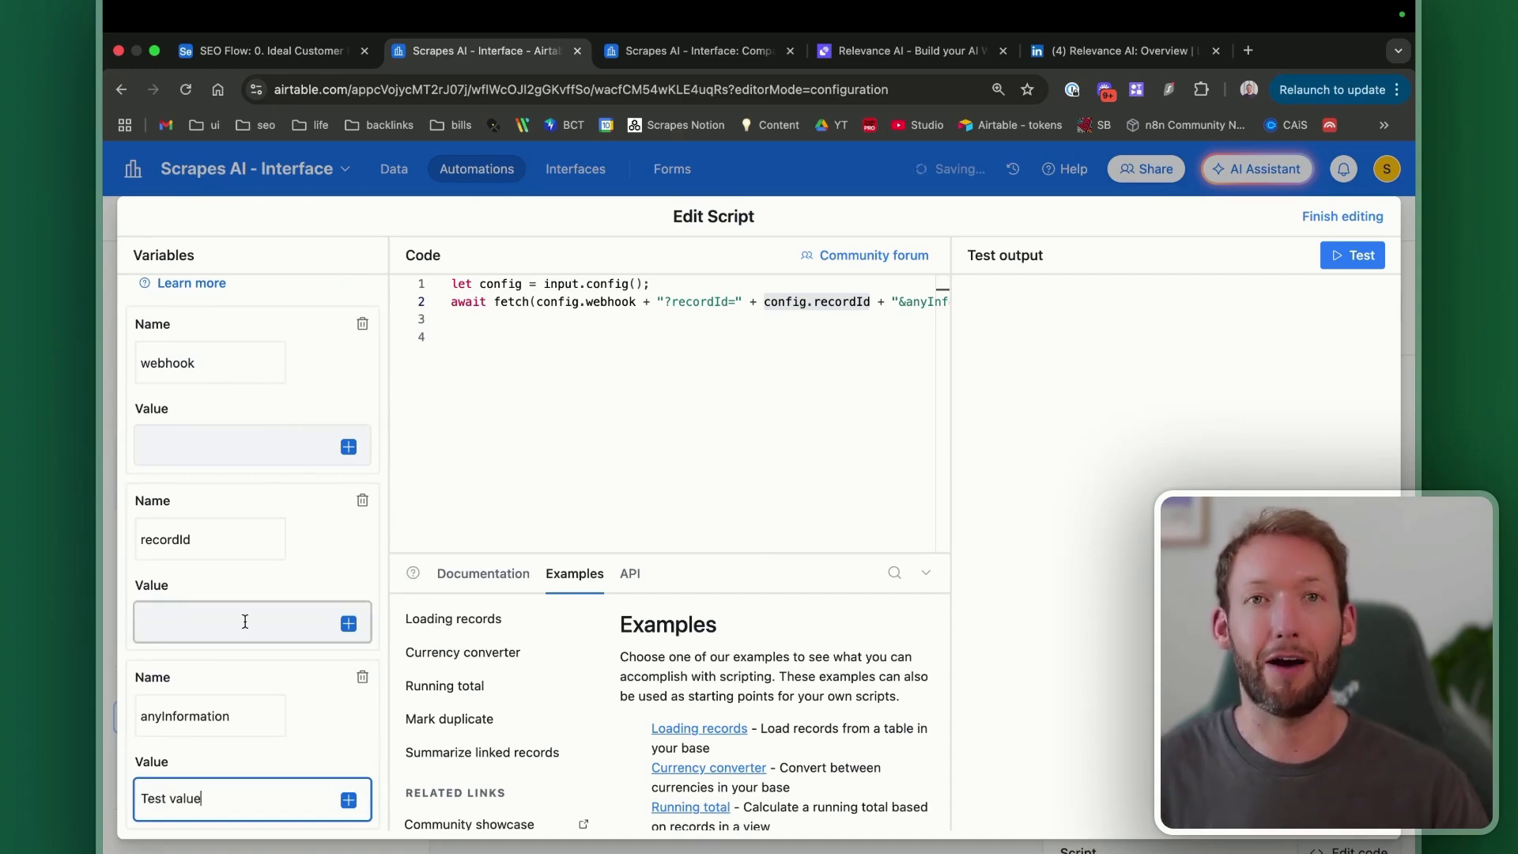
Step: Set the recordId variable's value to the Airtable record ID from the record-matches-conditions trigger
{"action": "scroll", "coordinate": [245, 621], "scroll_direction": "up", "scroll_amount": 1}
{"action": "left_click", "coordinate": [349, 655]}
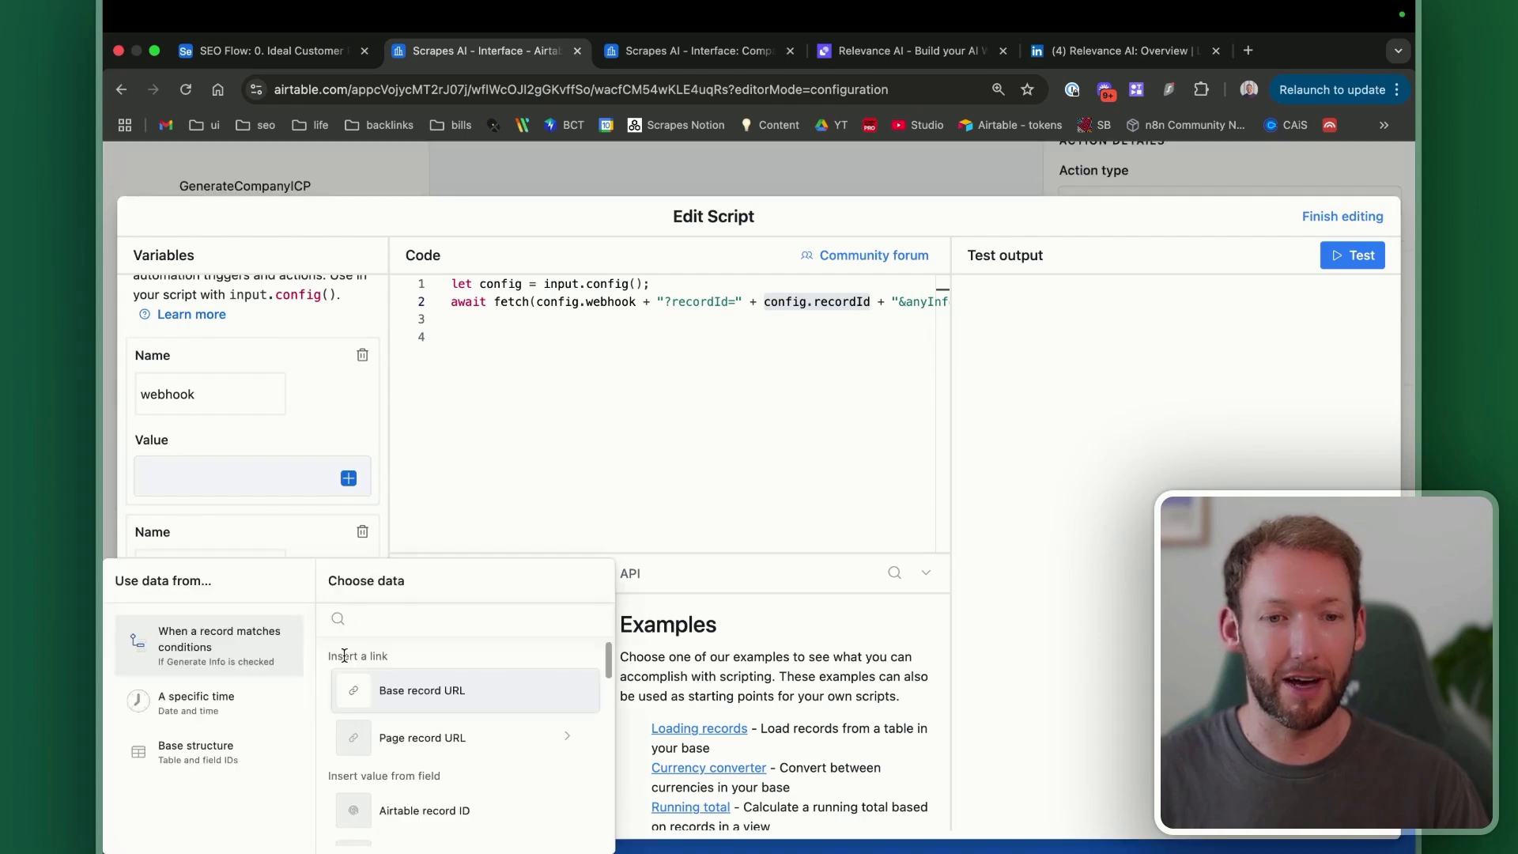
{"action": "scroll", "coordinate": [407, 711], "scroll_direction": "down", "scroll_amount": 2}
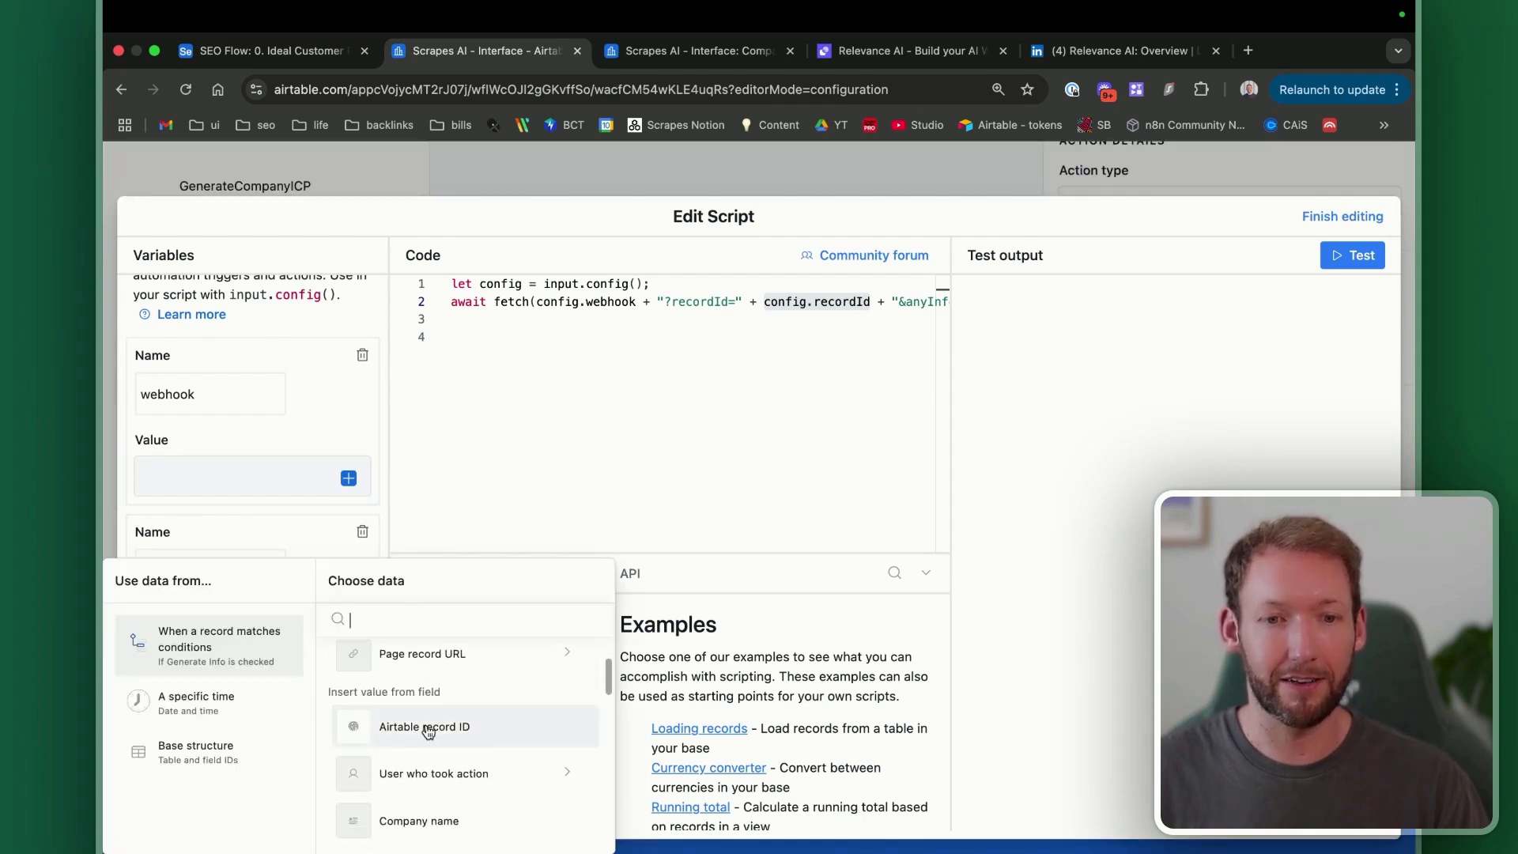
{"action": "left_click", "coordinate": [426, 729]}
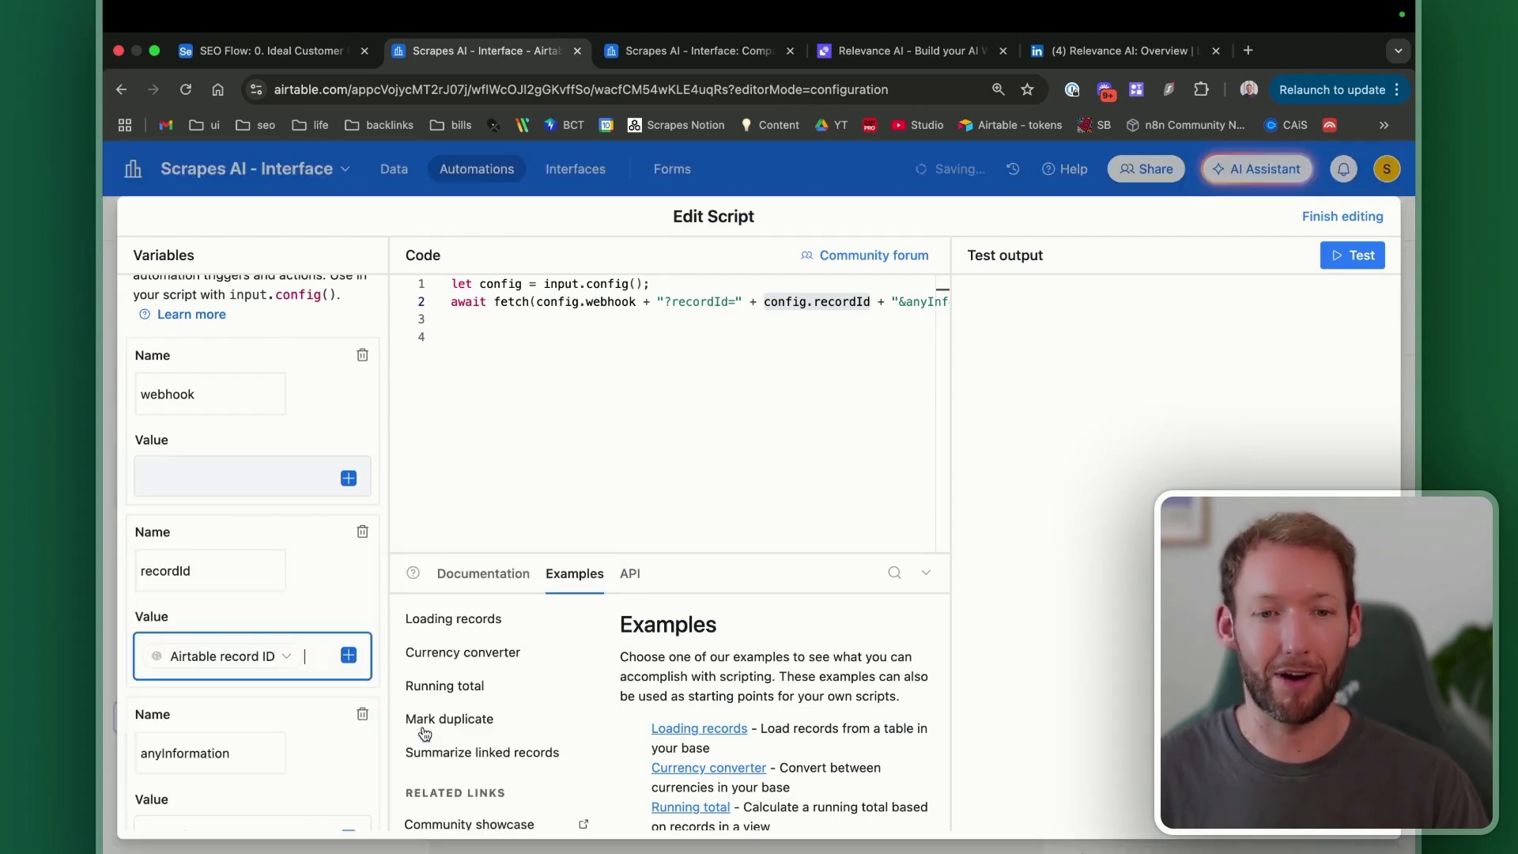
Step: Copy the test URL from the Webhook node in n8n and paste it as the webhook variable's value in the Airtable script
{"action": "scroll", "coordinate": [292, 615], "scroll_direction": "up", "scroll_amount": 1}
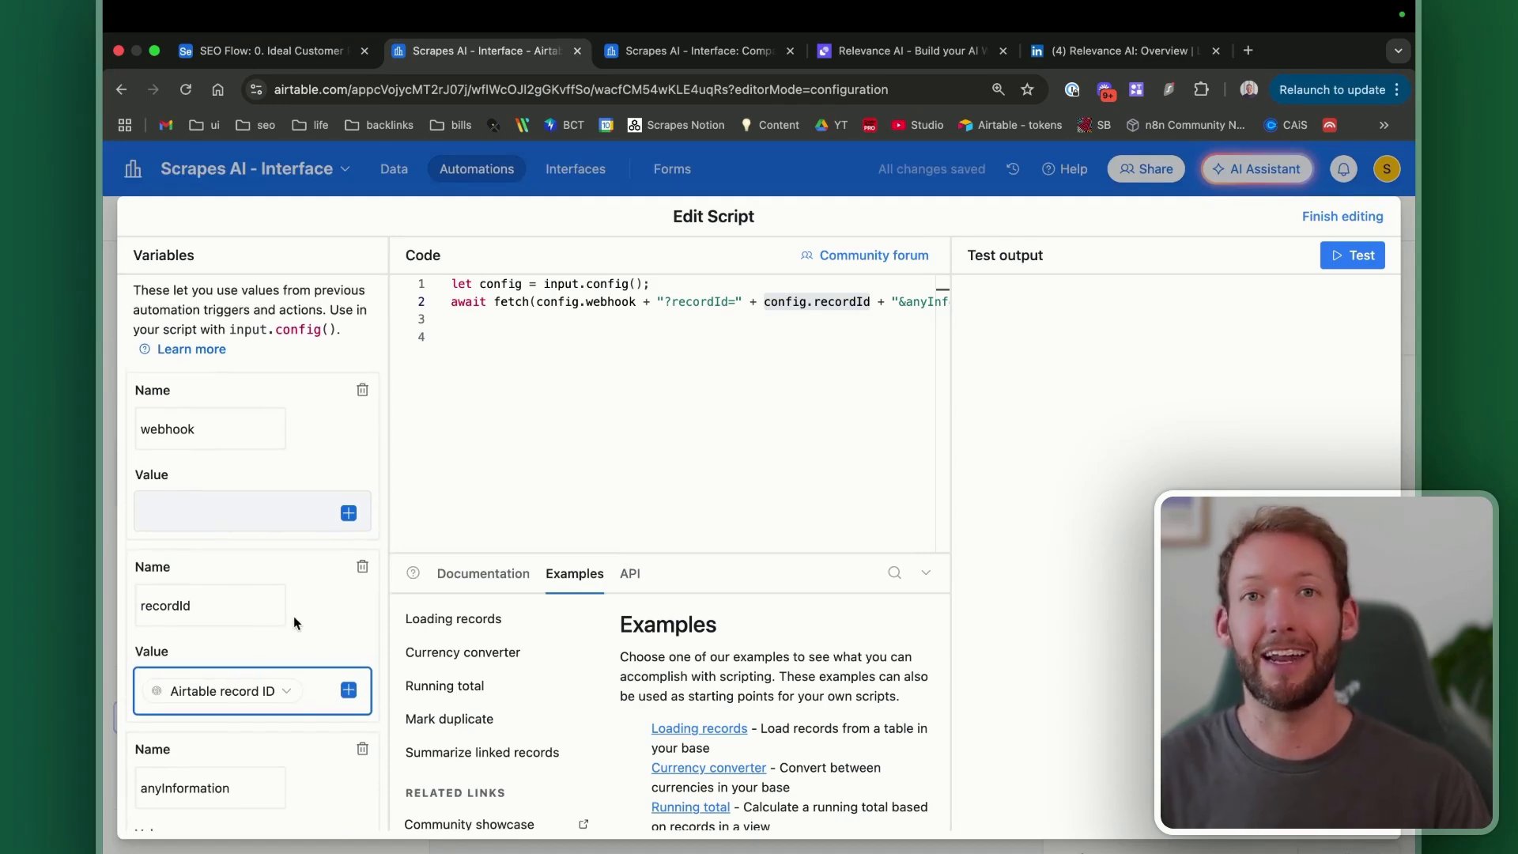
{"action": "scroll", "coordinate": [292, 615], "scroll_direction": "up", "scroll_amount": 3}
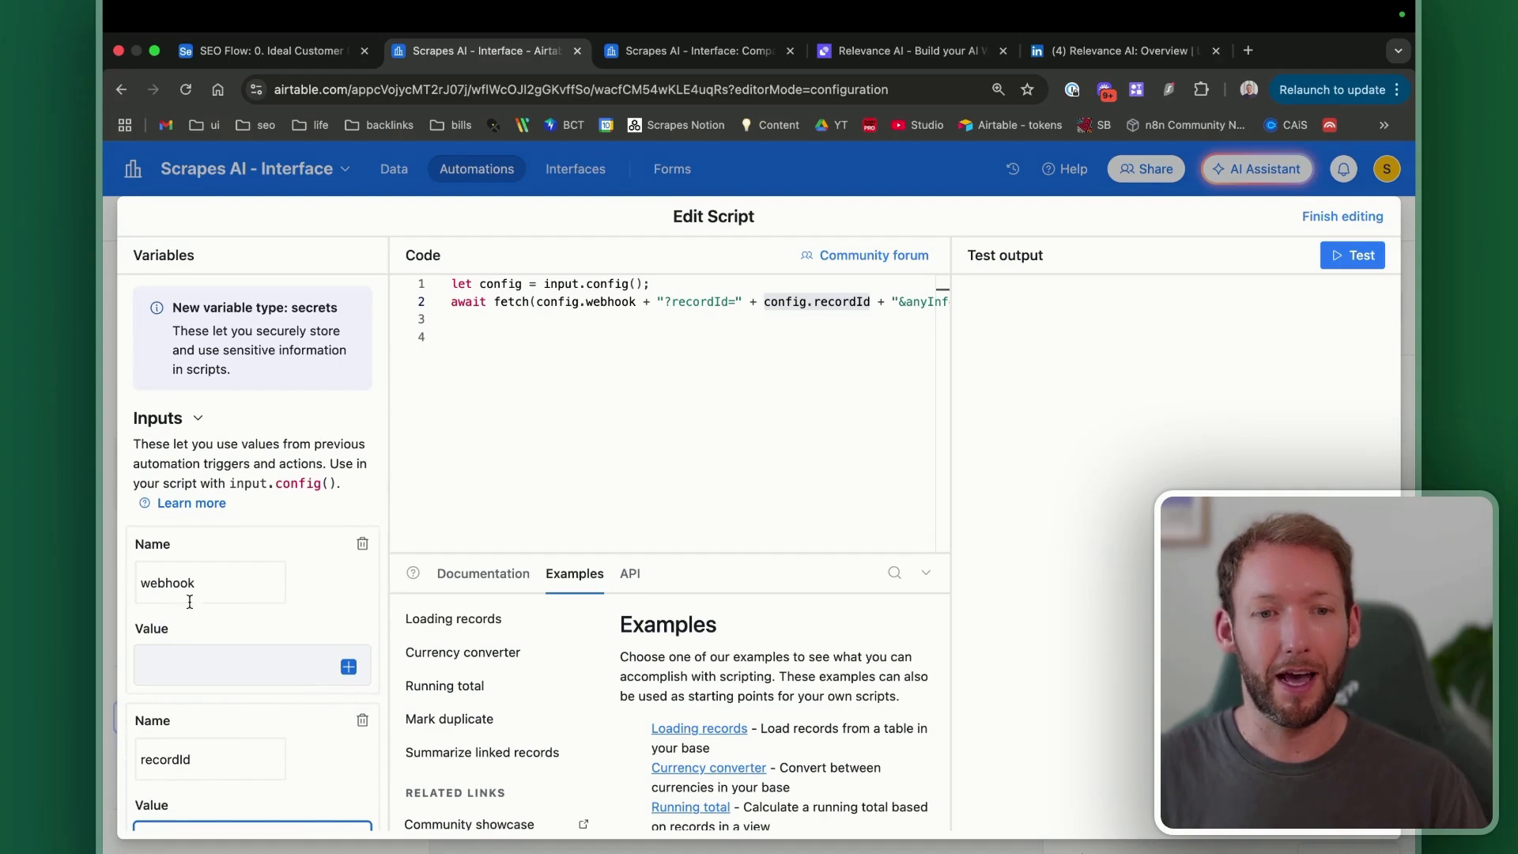
{"action": "key", "text": "ctrl+Right"}
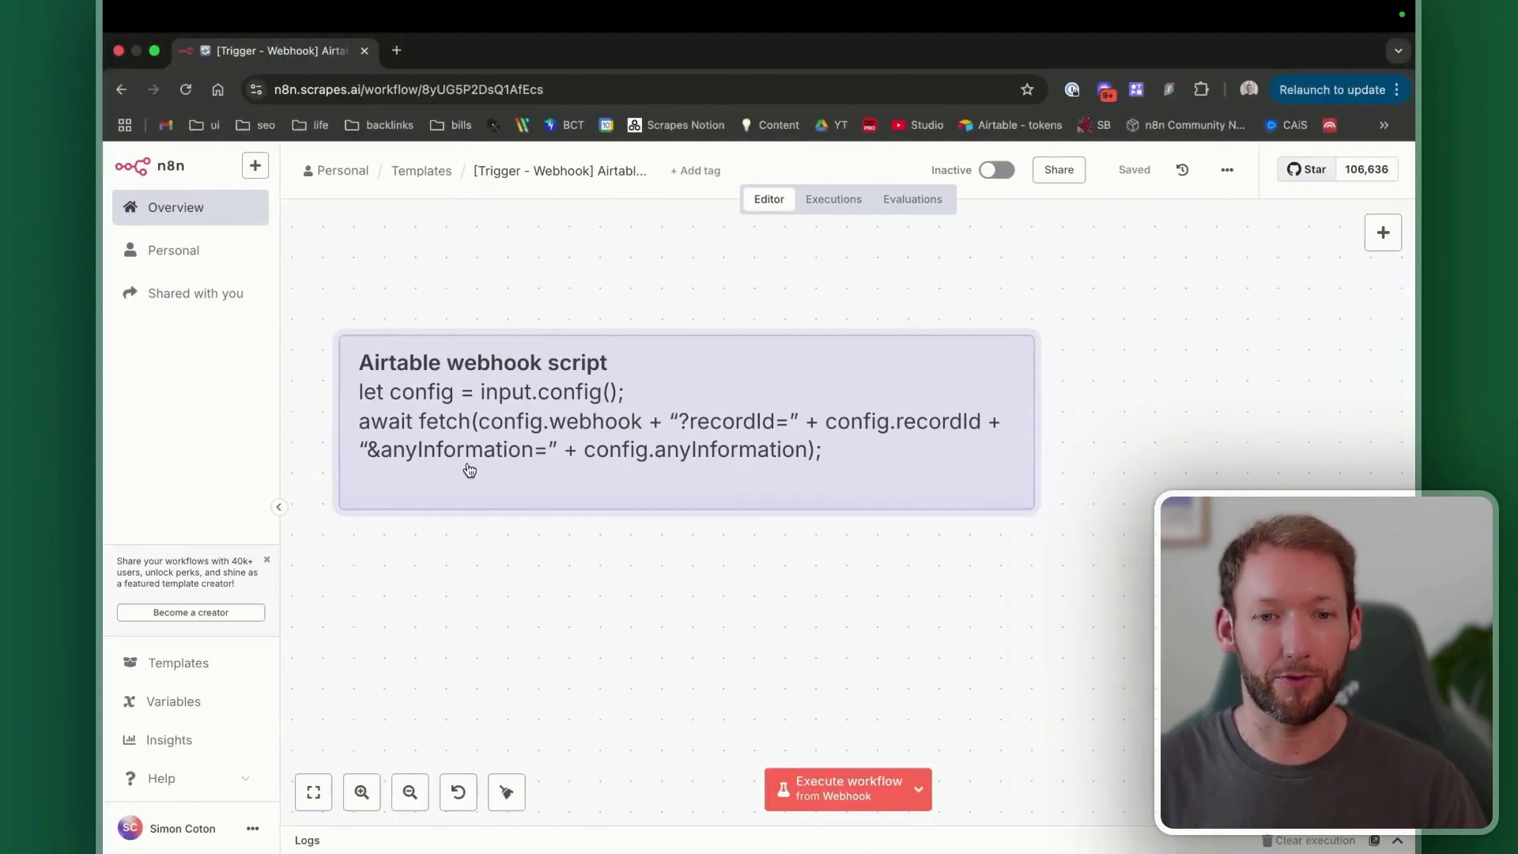
{"action": "scroll", "coordinate": [468, 468], "scroll_direction": "down", "scroll_amount": 2}
{"action": "scroll", "coordinate": [468, 468], "scroll_direction": "down", "scroll_amount": 5}
{"action": "double_click", "coordinate": [484, 613]}
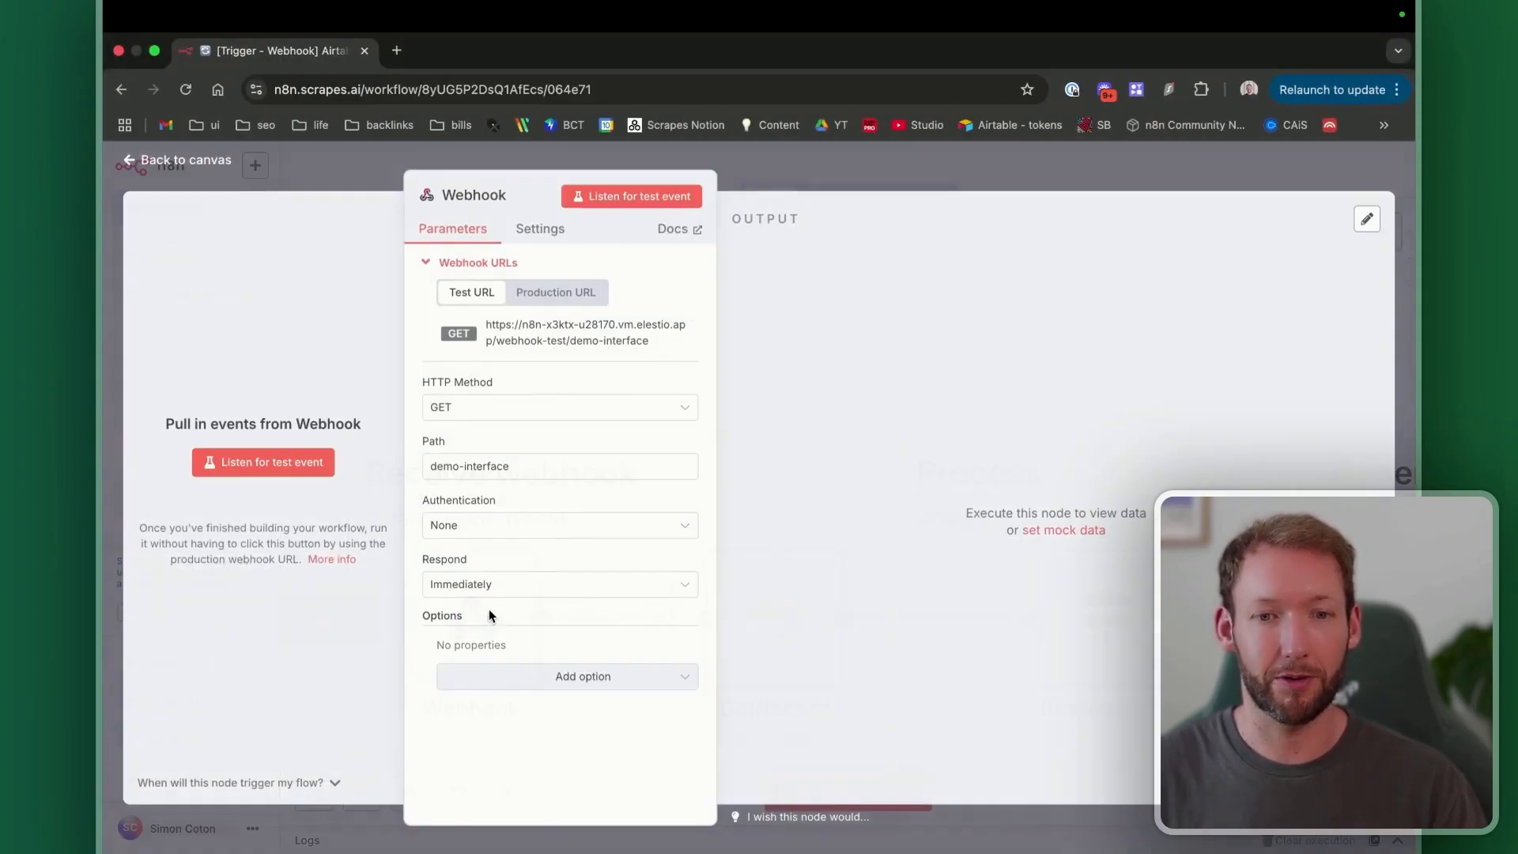
{"action": "left_click", "coordinate": [585, 347]}
{"action": "key", "text": "ctrl+Left"}
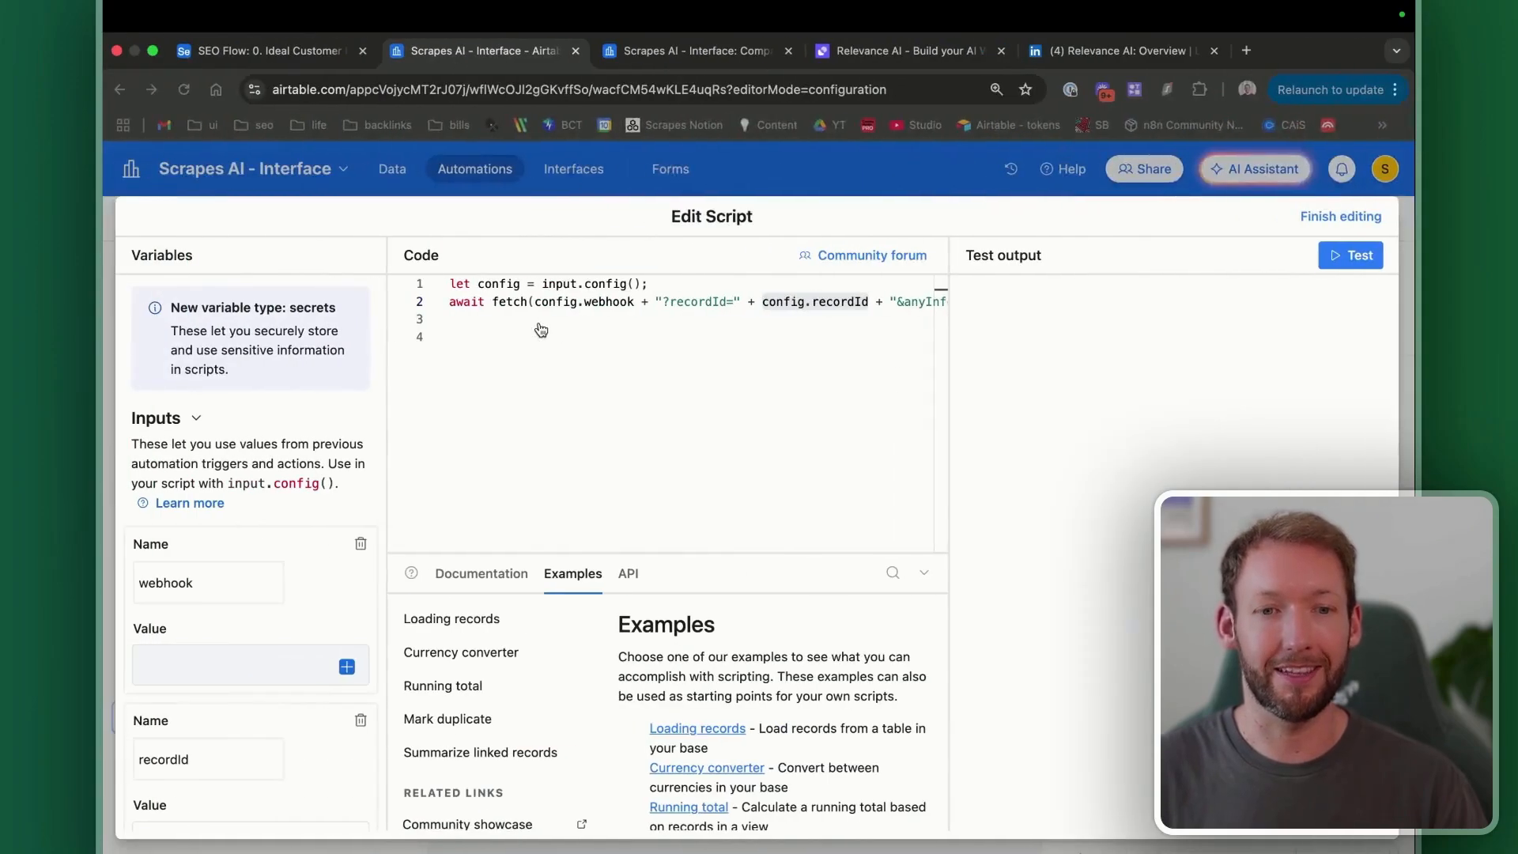
{"action": "left_click", "coordinate": [188, 666]}
{"action": "key", "text": "super+v"}
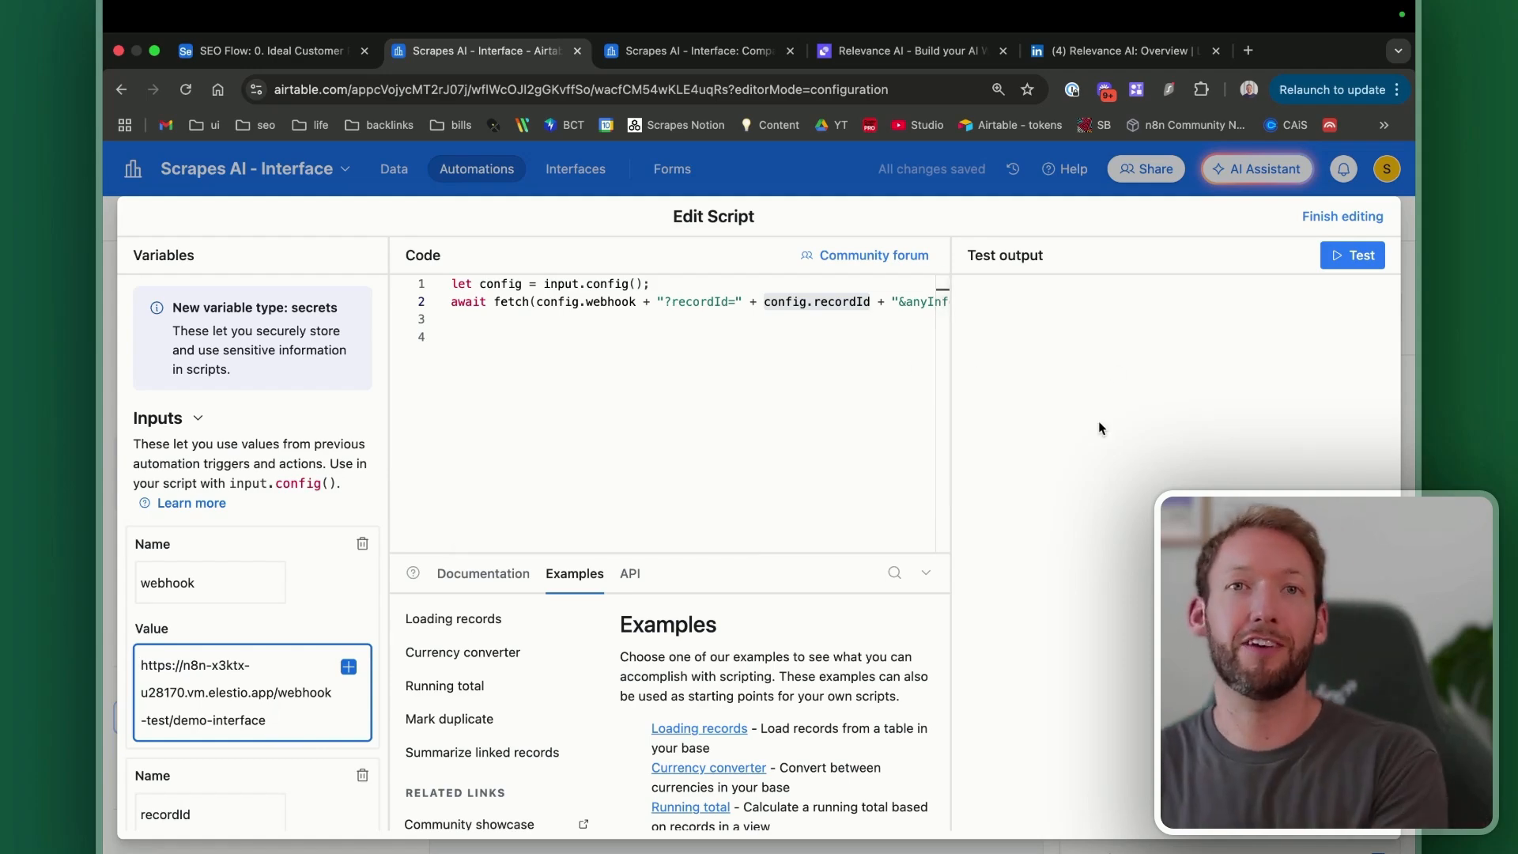
Step: Switch to n8n, compare the Webhook node's production and test URLs, and start listening for a test event
{"action": "key", "text": "ctrl+Right"}
{"action": "left_click", "coordinate": [183, 165]}
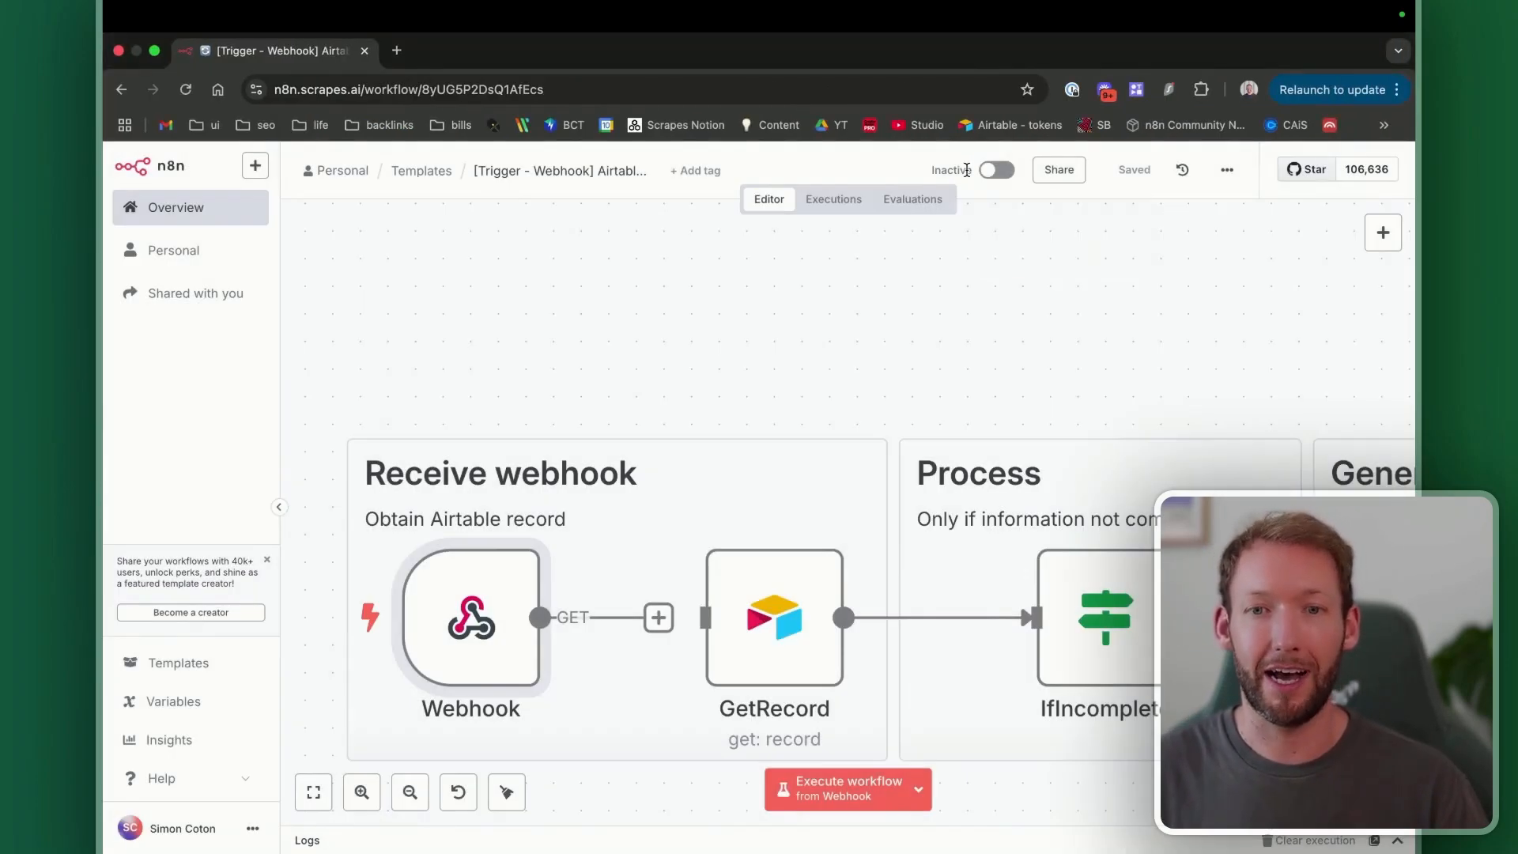
{"action": "double_click", "coordinate": [471, 621]}
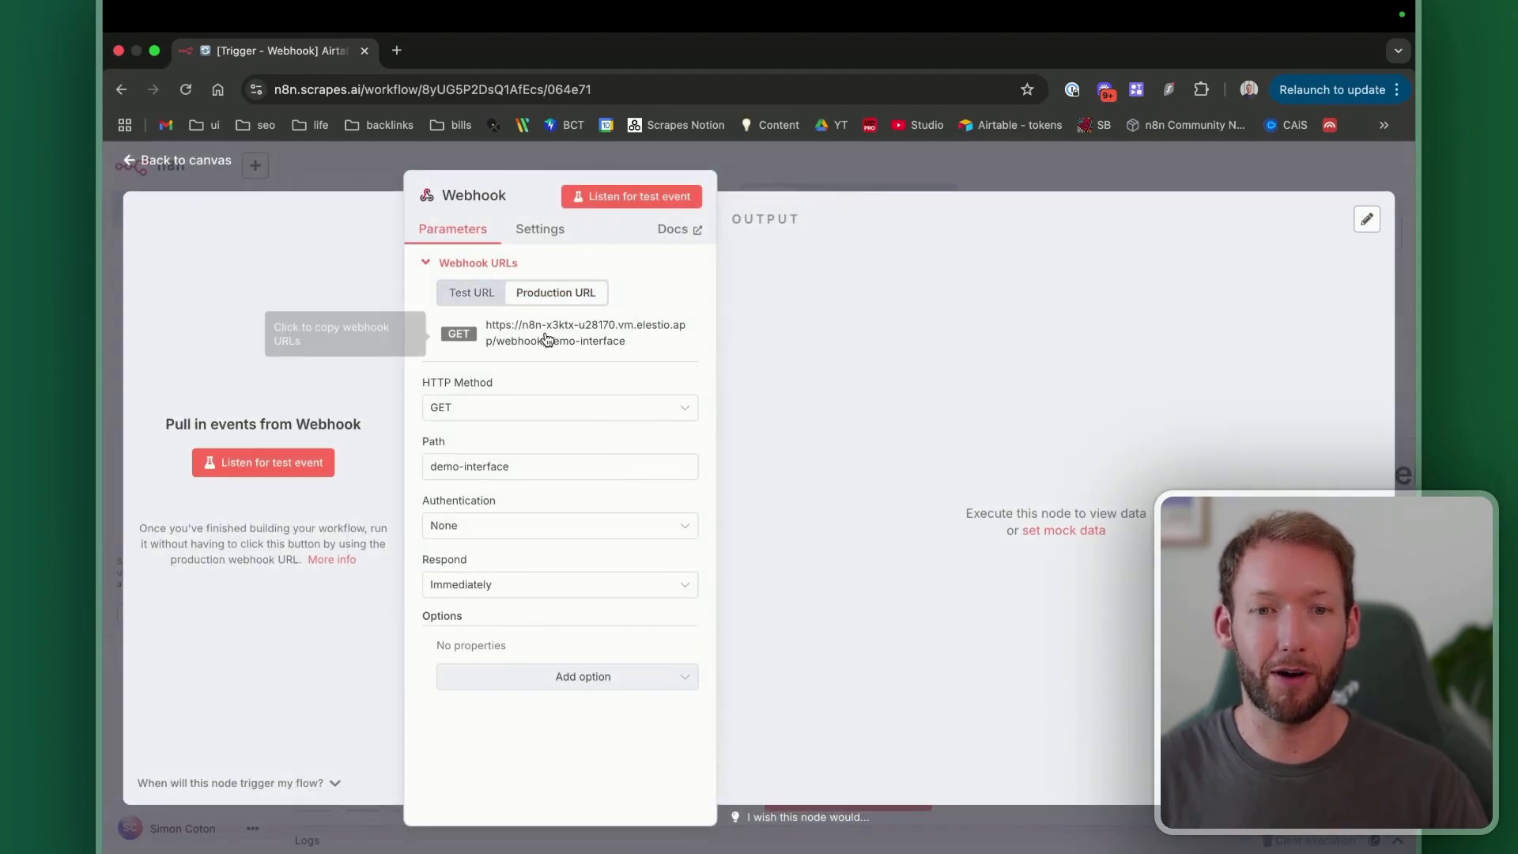
{"action": "left_click", "coordinate": [444, 294]}
{"action": "left_click", "coordinate": [170, 164]}
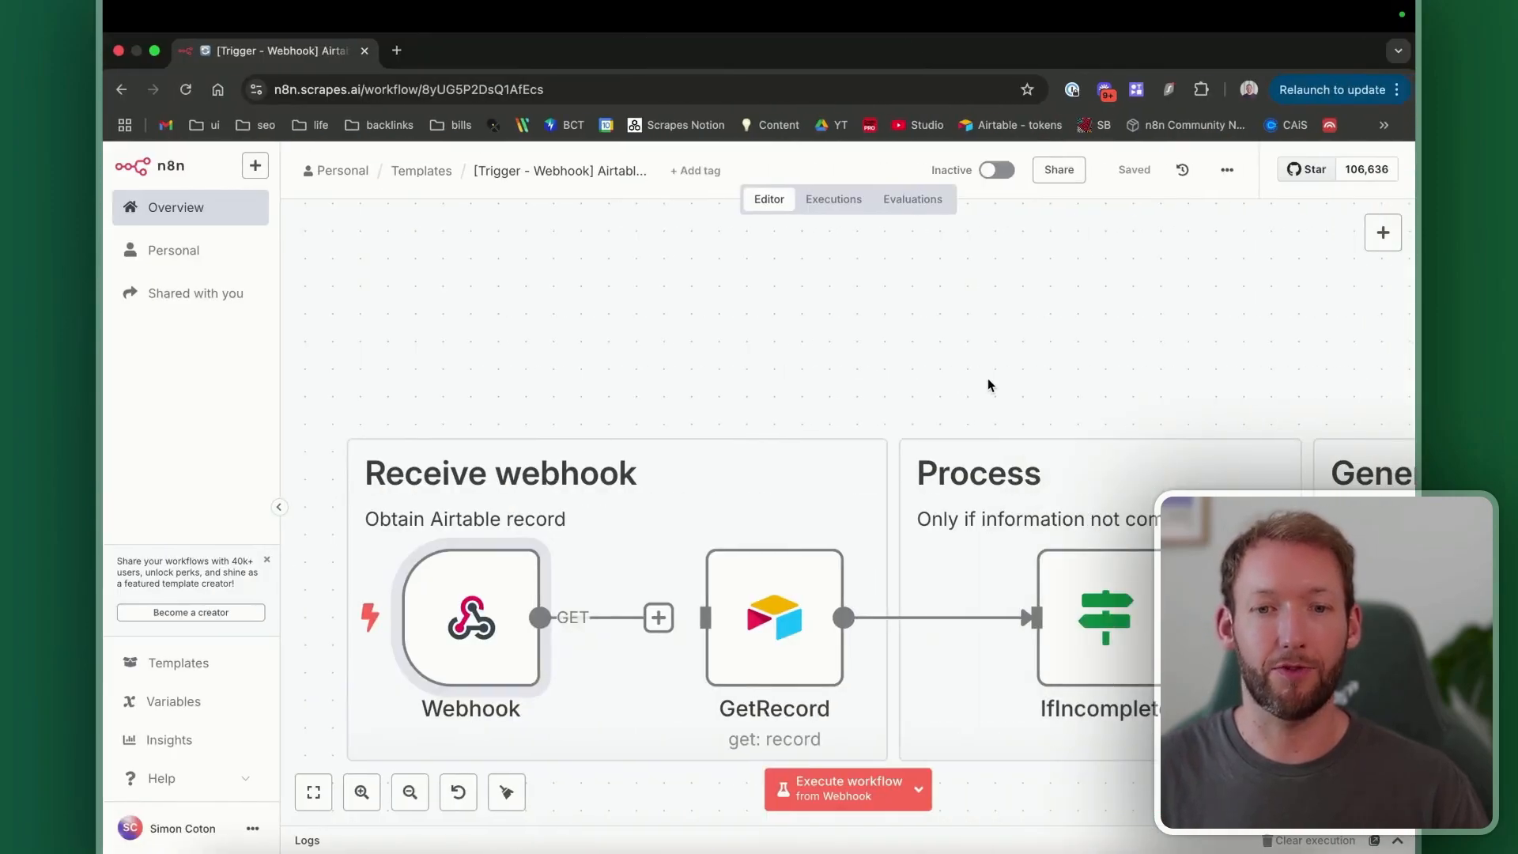
{"action": "double_click", "coordinate": [503, 598]}
{"action": "left_click", "coordinate": [631, 194]}
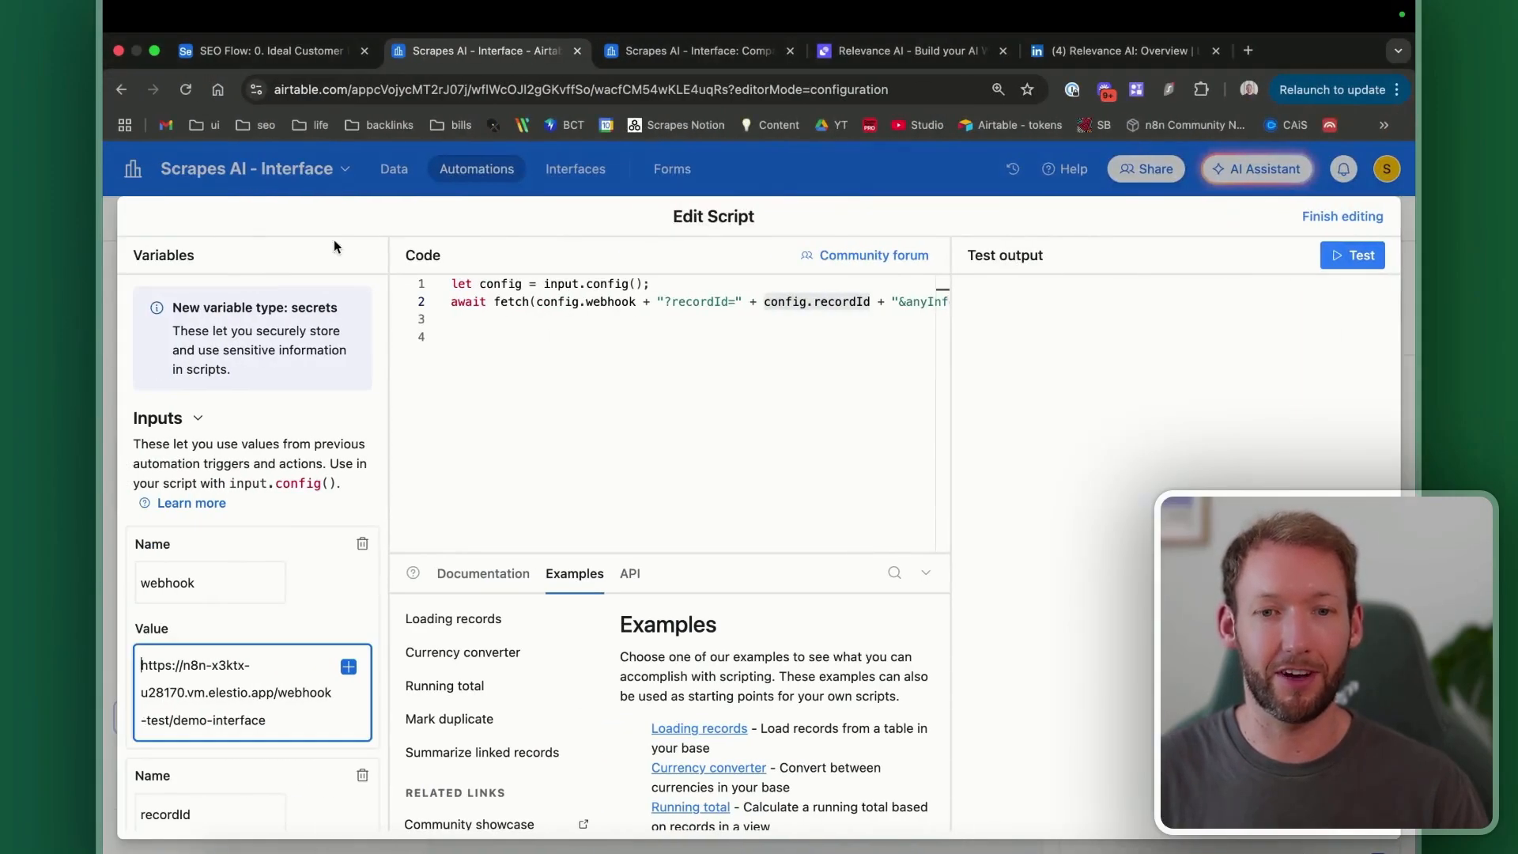
Step: Test the Airtable script using the Relevance AI record, checking its Generate Info box in the Company table so it can be selected
{"action": "left_click", "coordinate": [1347, 254]}
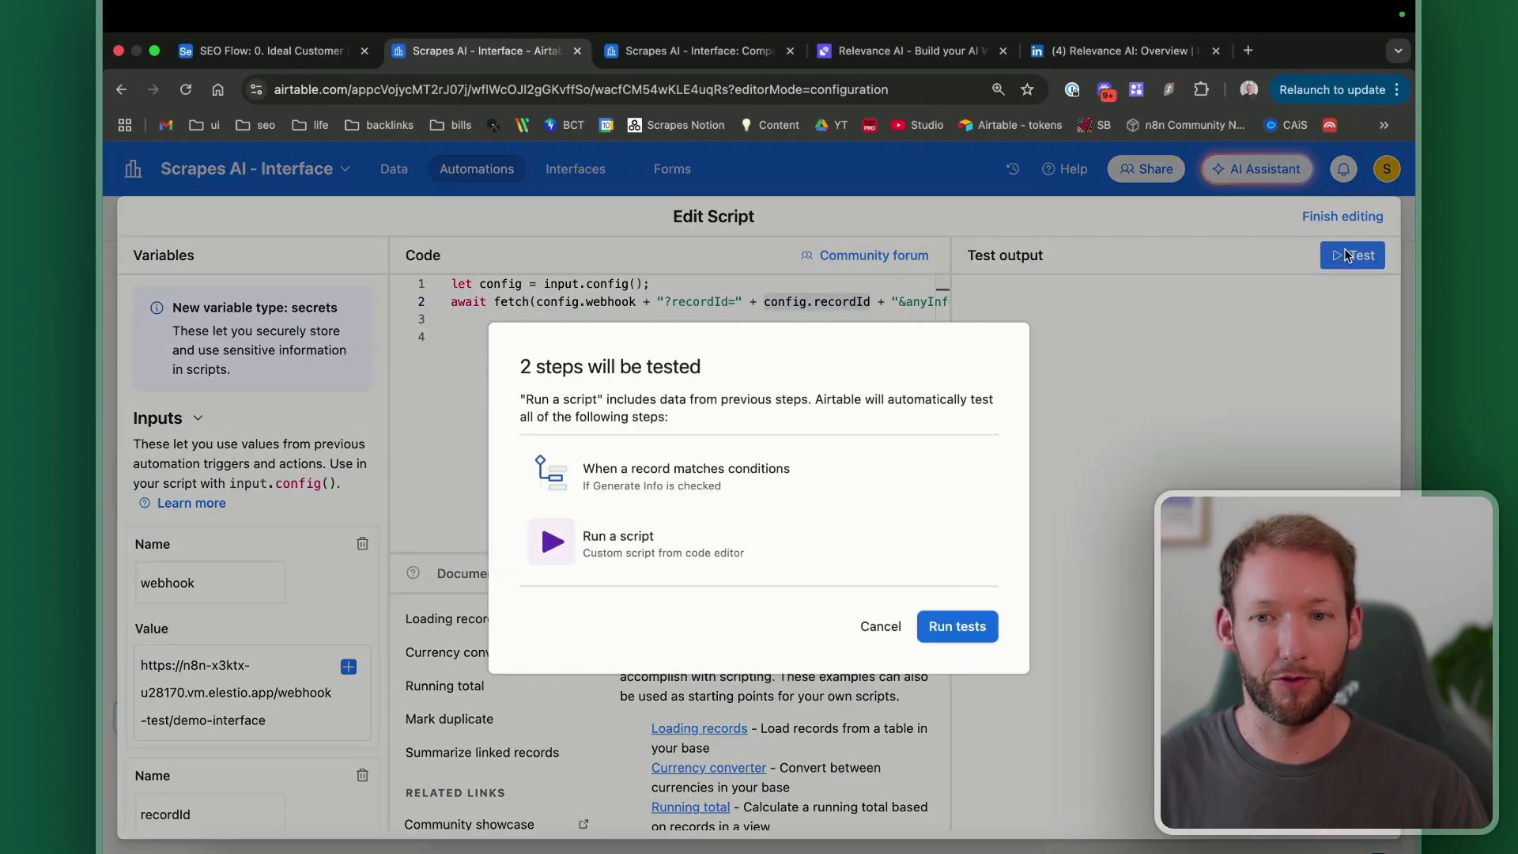
{"action": "left_click", "coordinate": [944, 626]}
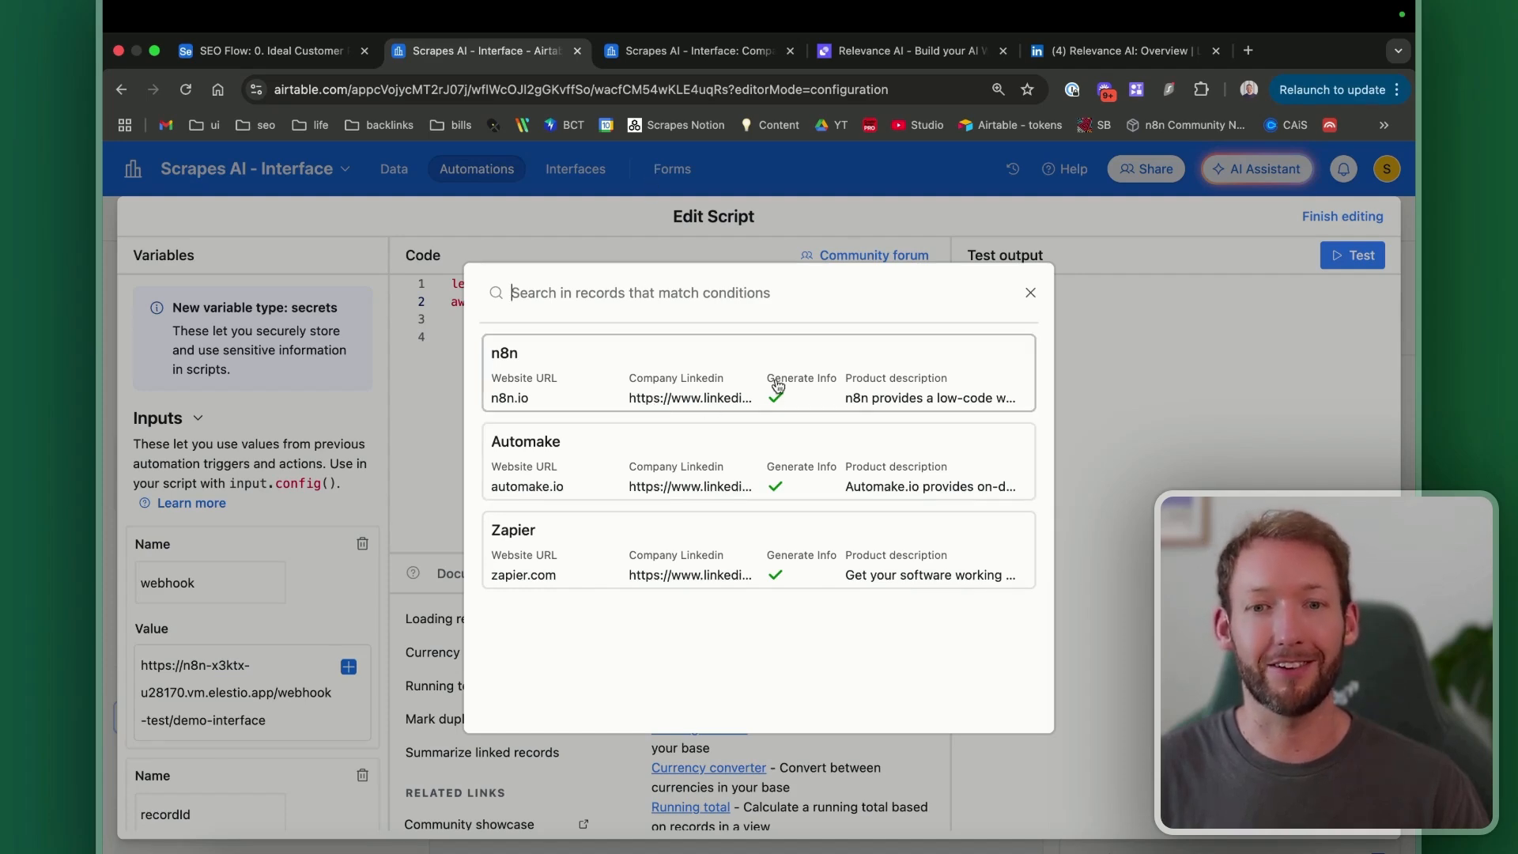
{"action": "left_click", "coordinate": [686, 52]}
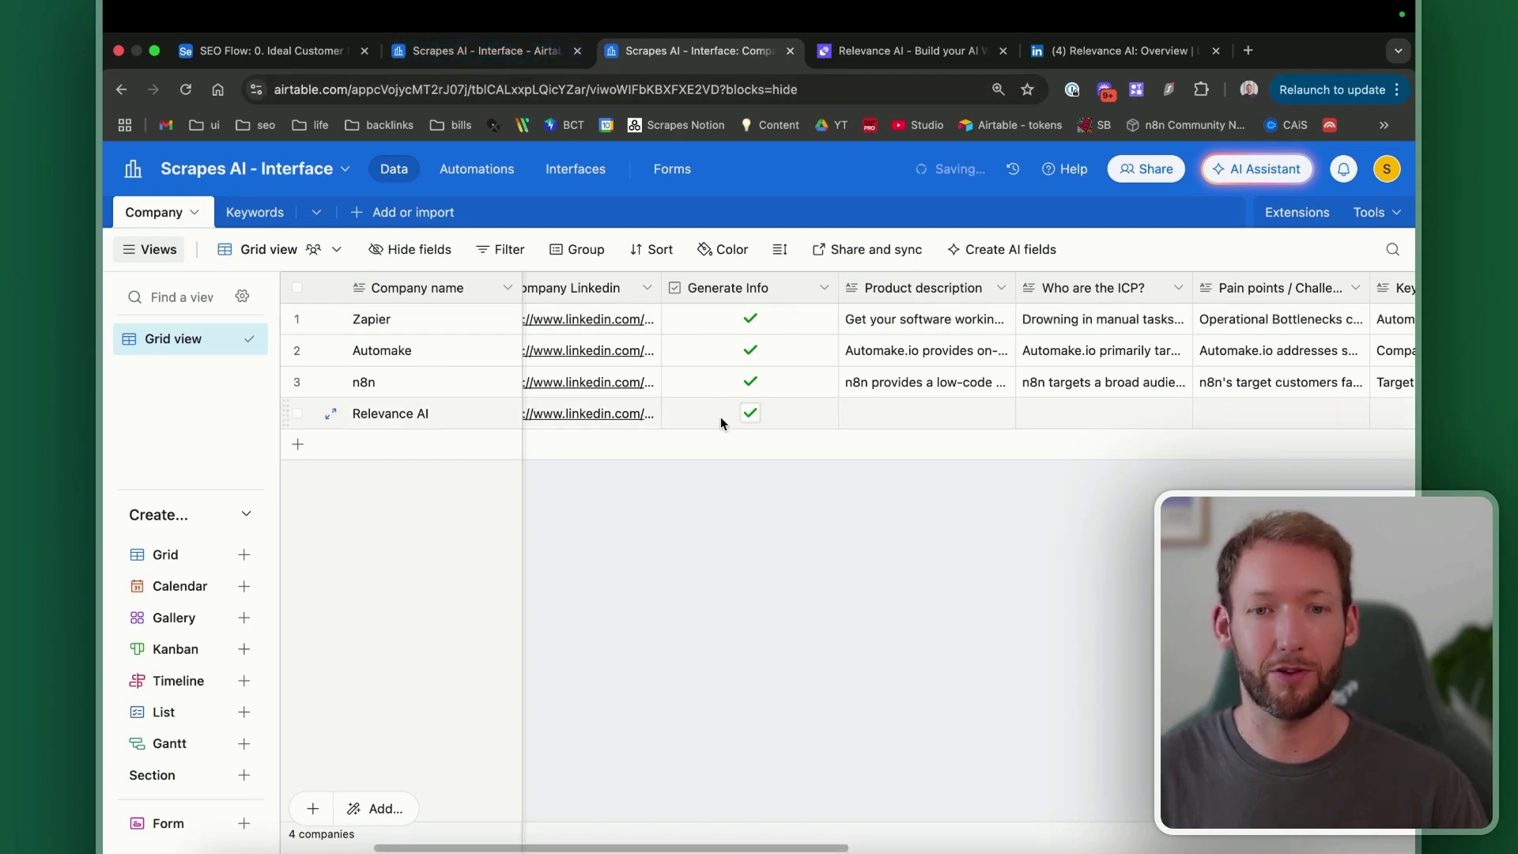
{"action": "left_click", "coordinate": [480, 52]}
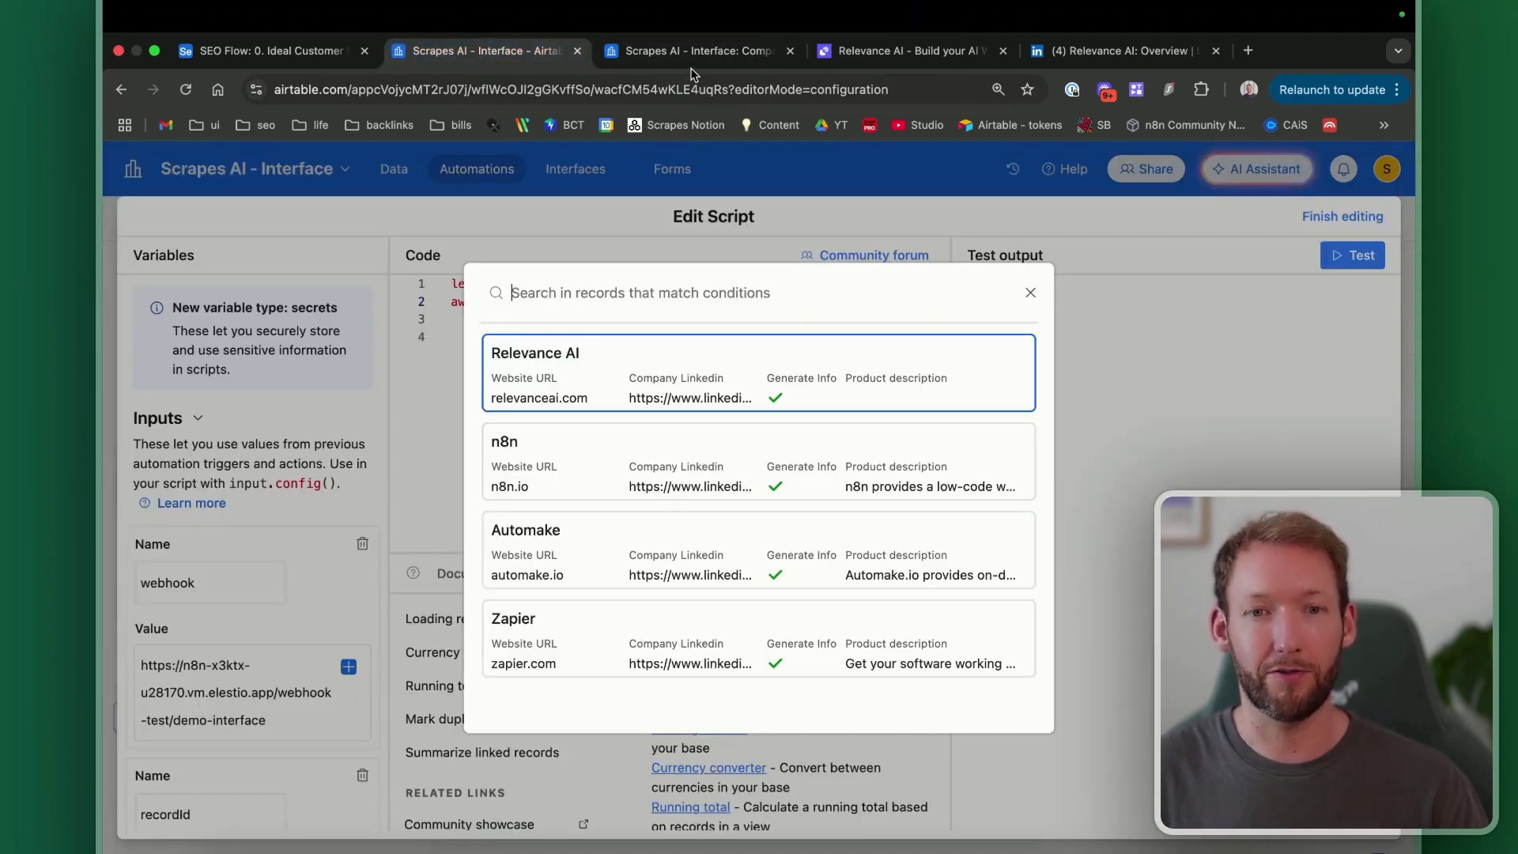
{"action": "left_click", "coordinate": [625, 376]}
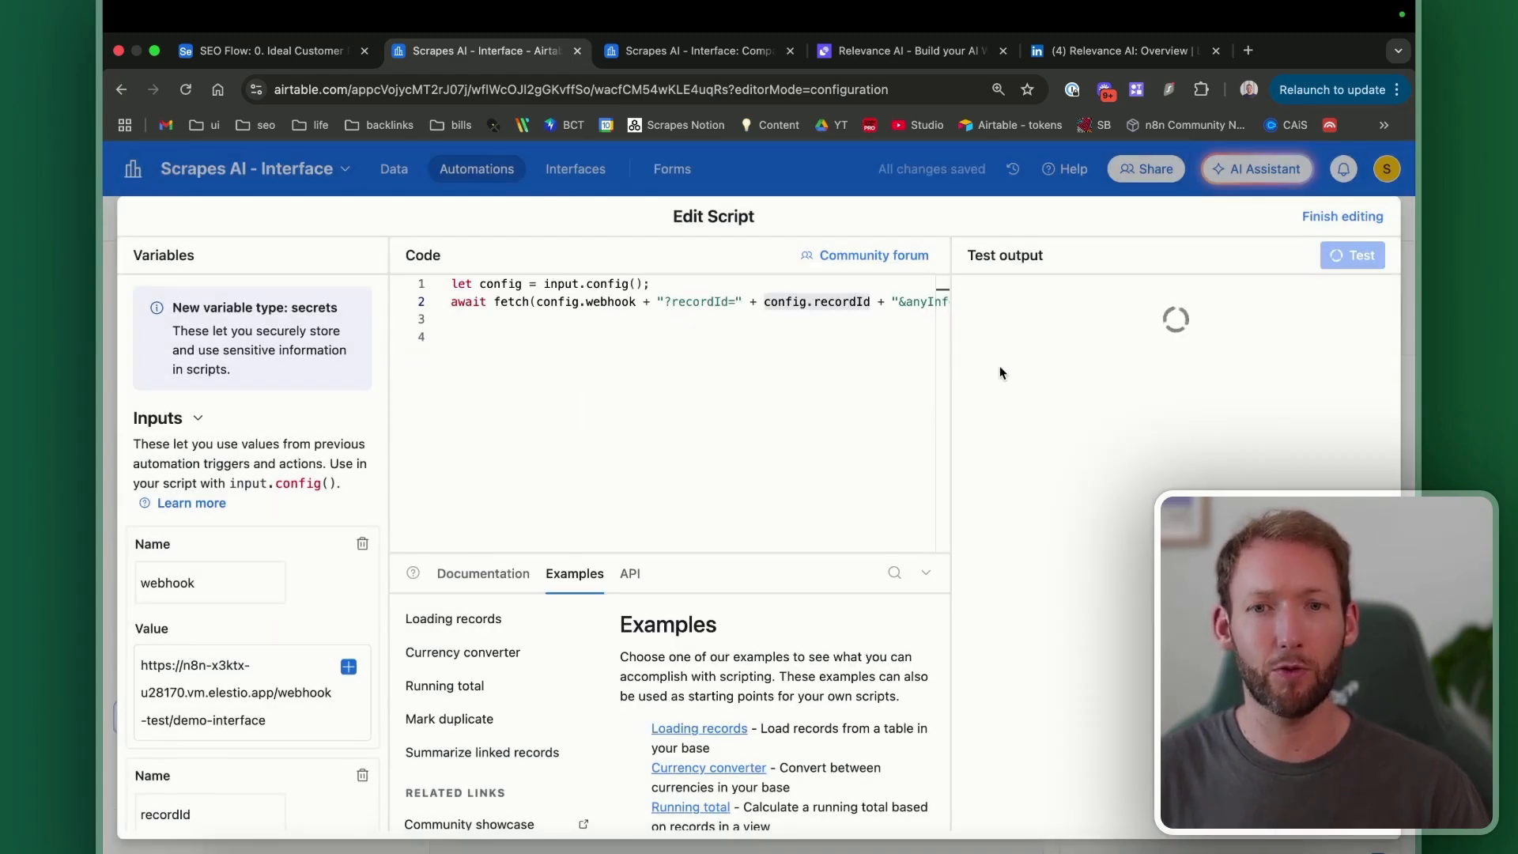
Step: Switch to n8n, review the Webhook node's received query data and return to the workflow canvas
{"action": "key", "text": "ctrl+Right"}
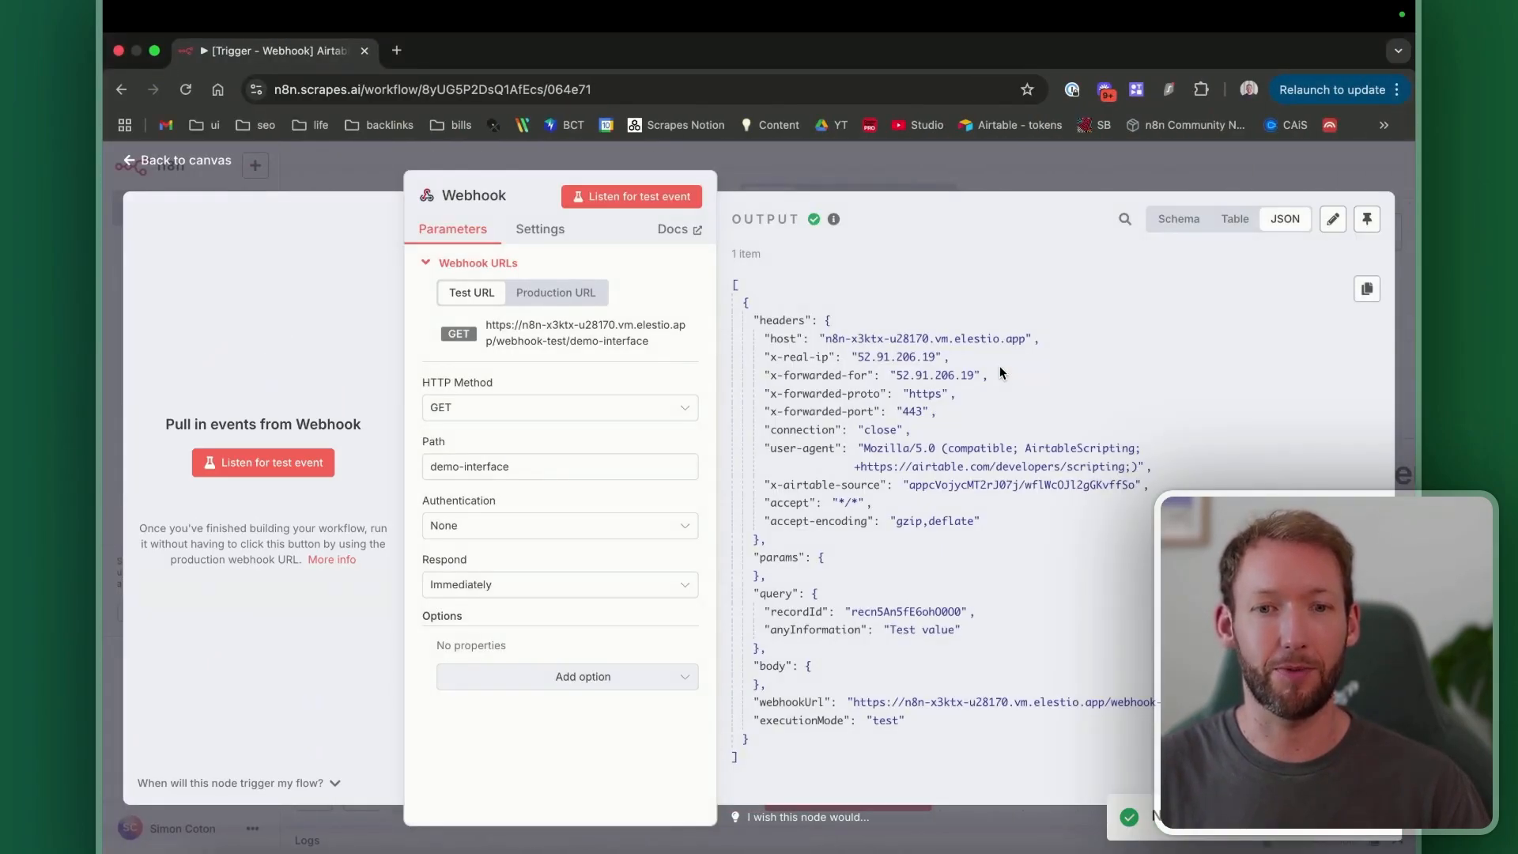
{"action": "left_click", "coordinate": [190, 161]}
{"action": "scroll", "coordinate": [548, 494], "scroll_direction": "down", "scroll_amount": 3}
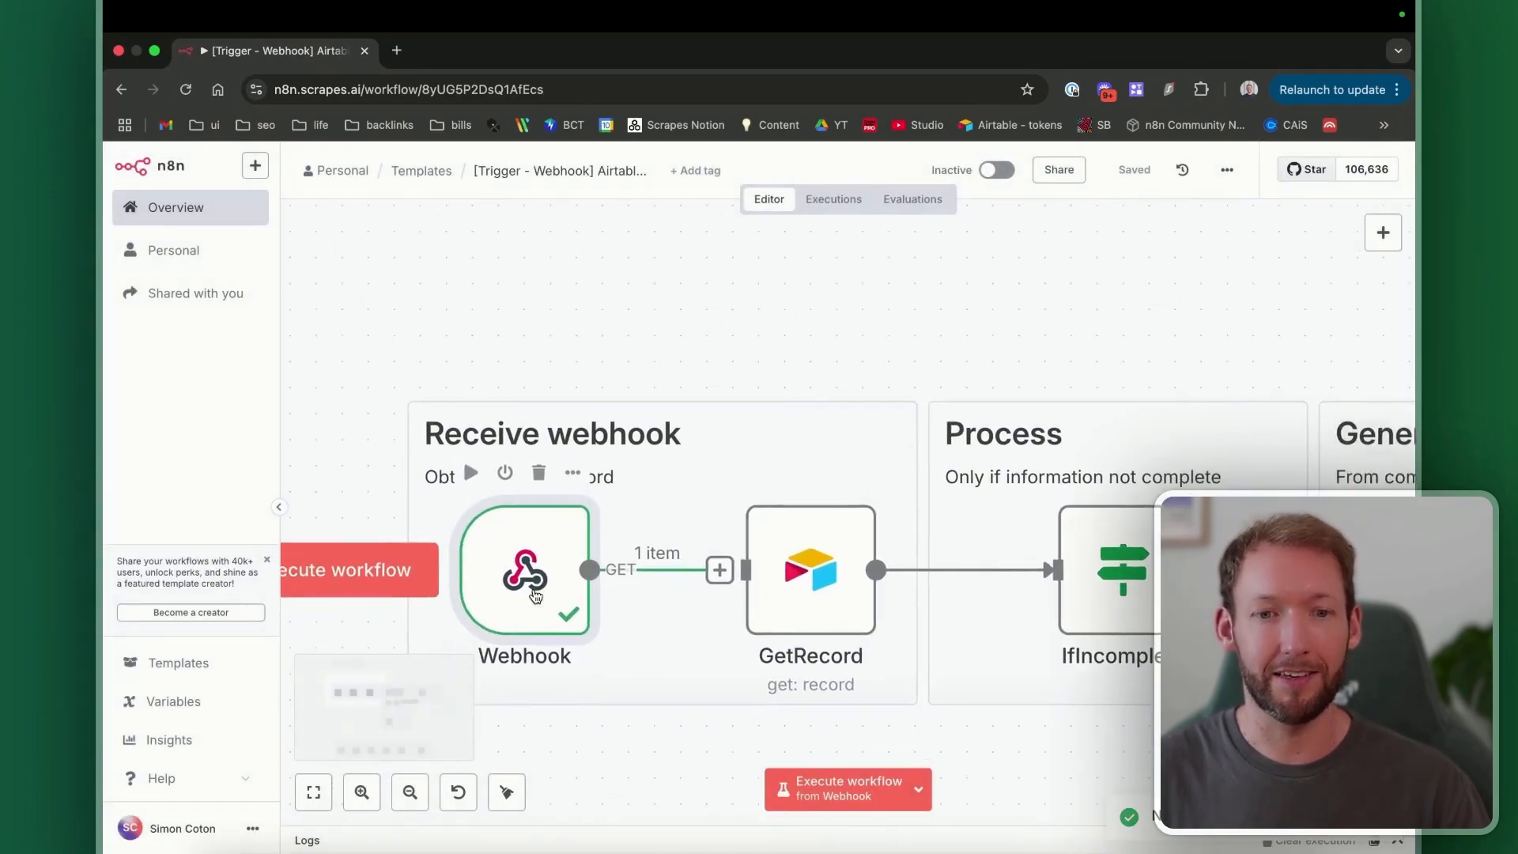
Step: Check the Webhook node's JSON output, pin that test data, return to the canvas and save the workflow
{"action": "double_click", "coordinate": [538, 557]}
{"action": "scroll", "coordinate": [844, 536], "scroll_direction": "down", "scroll_amount": 1}
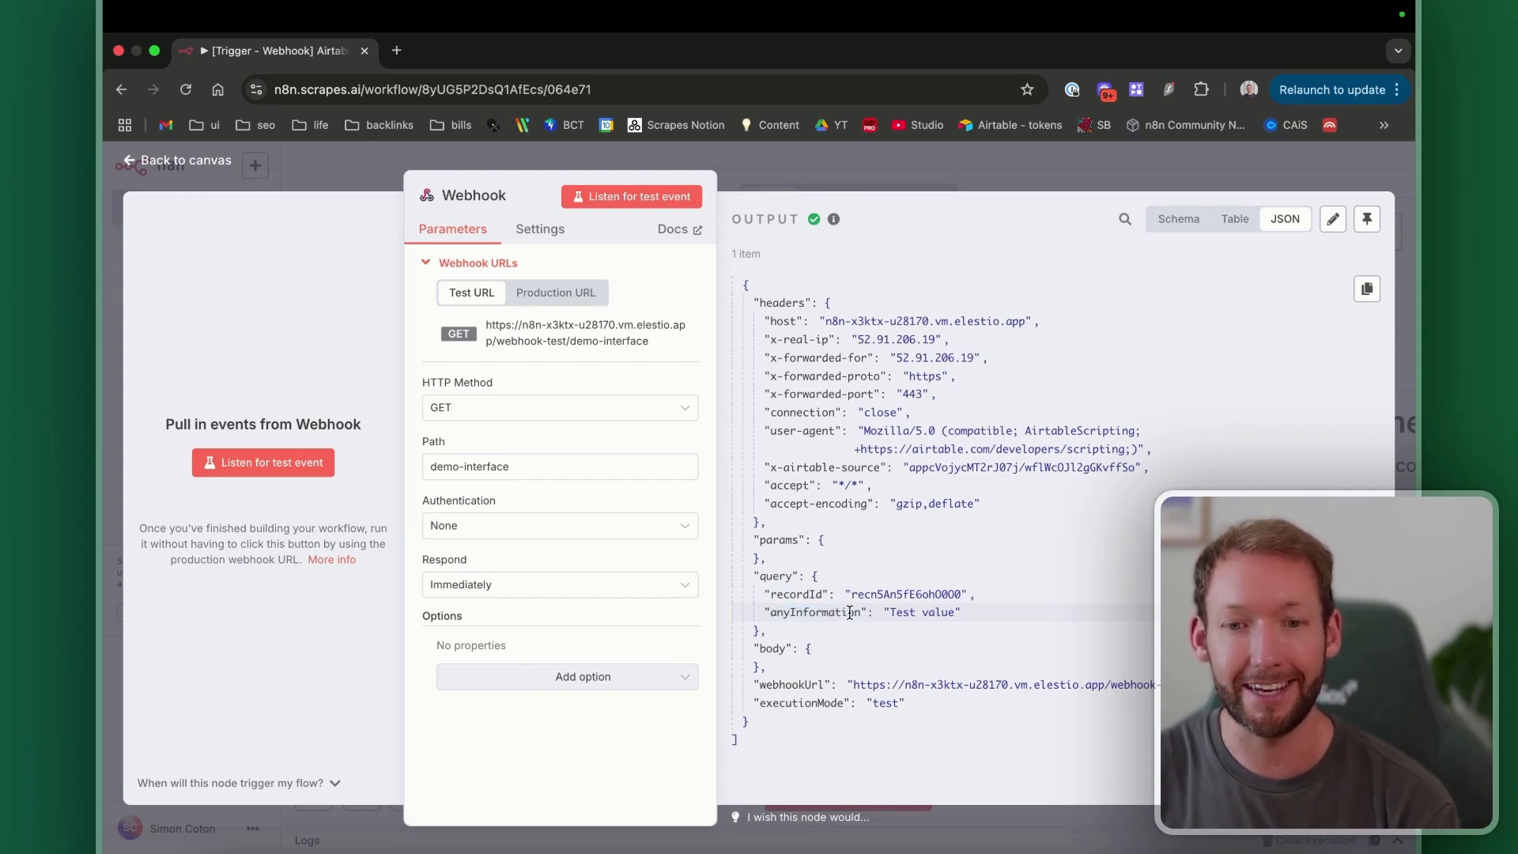
{"action": "left_click", "coordinate": [180, 159]}
{"action": "double_click", "coordinate": [581, 545]}
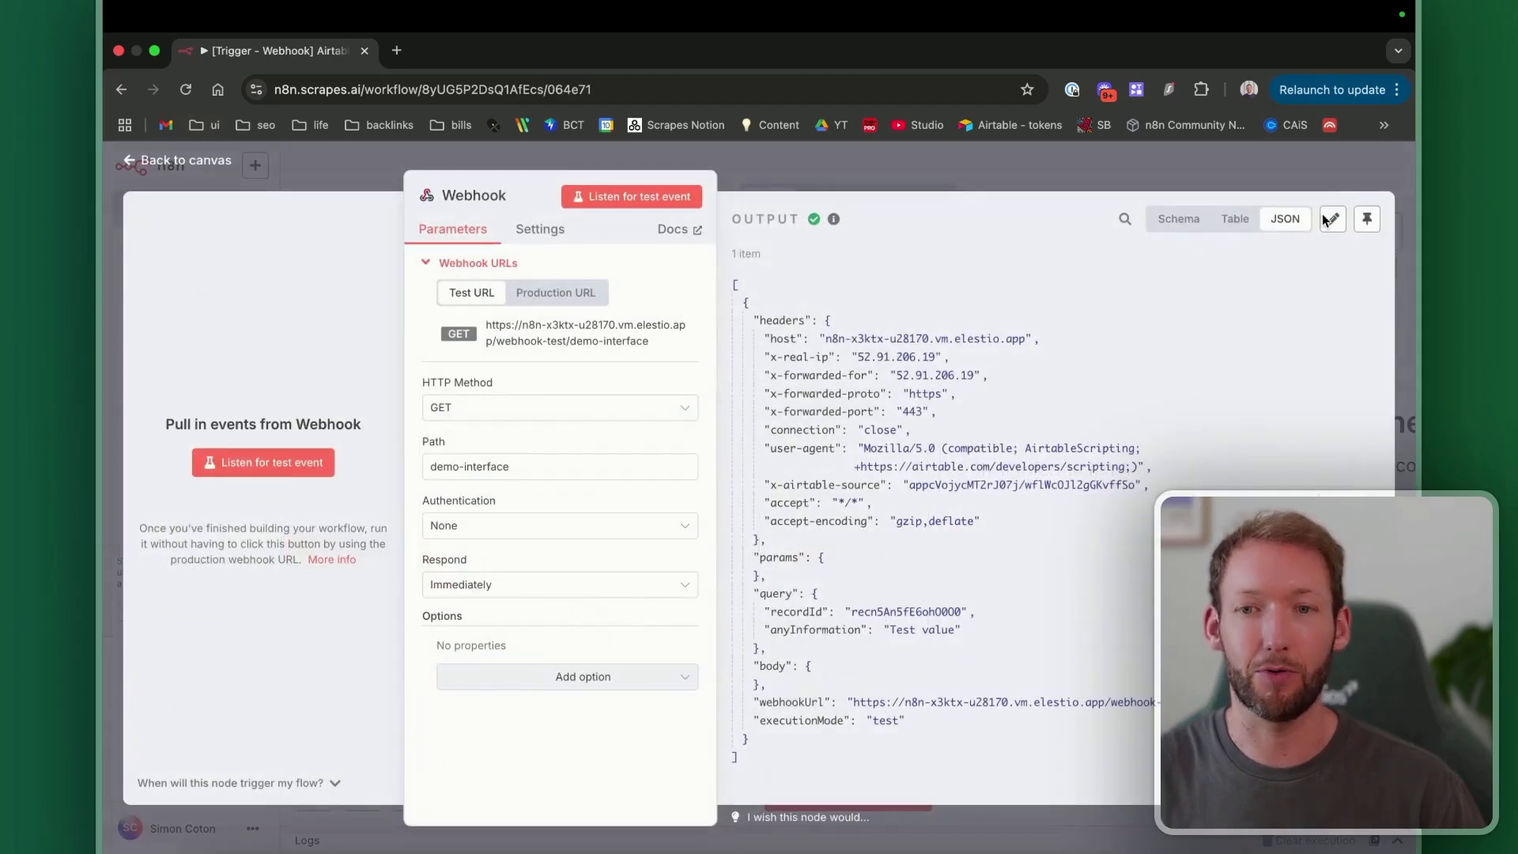
{"action": "left_click", "coordinate": [1365, 217]}
{"action": "left_click", "coordinate": [219, 166]}
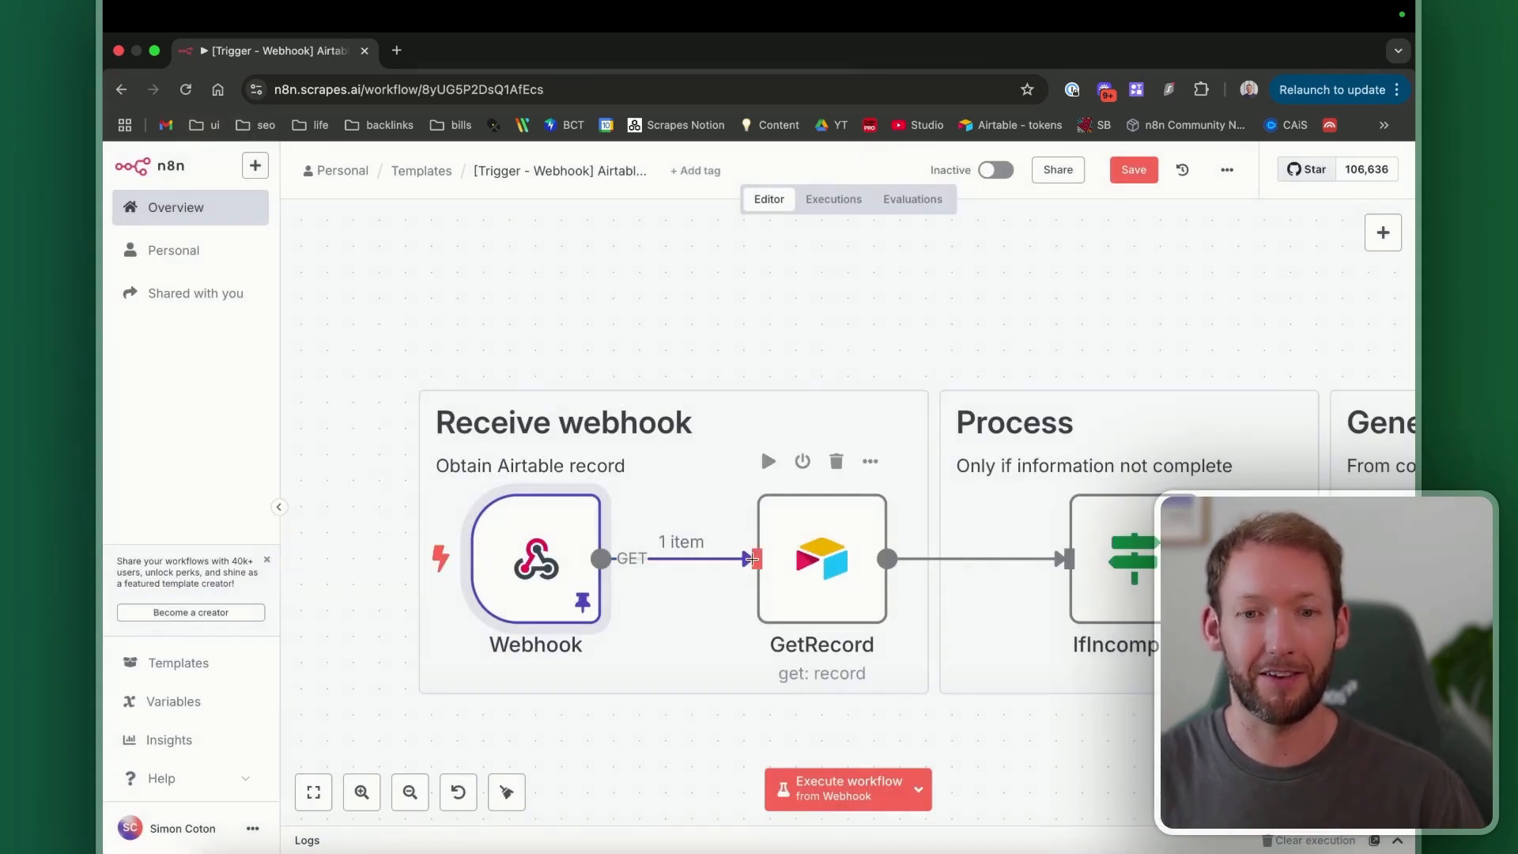
{"action": "key", "text": "ctrl+s"}
Step: Open the GetRecord node, inspect its Company table and Record ID expression against the webhook query data, and return to the canvas
{"action": "scroll", "coordinate": [707, 593], "scroll_direction": "right", "scroll_amount": 2}
{"action": "scroll", "coordinate": [707, 592], "scroll_direction": "right", "scroll_amount": 5}
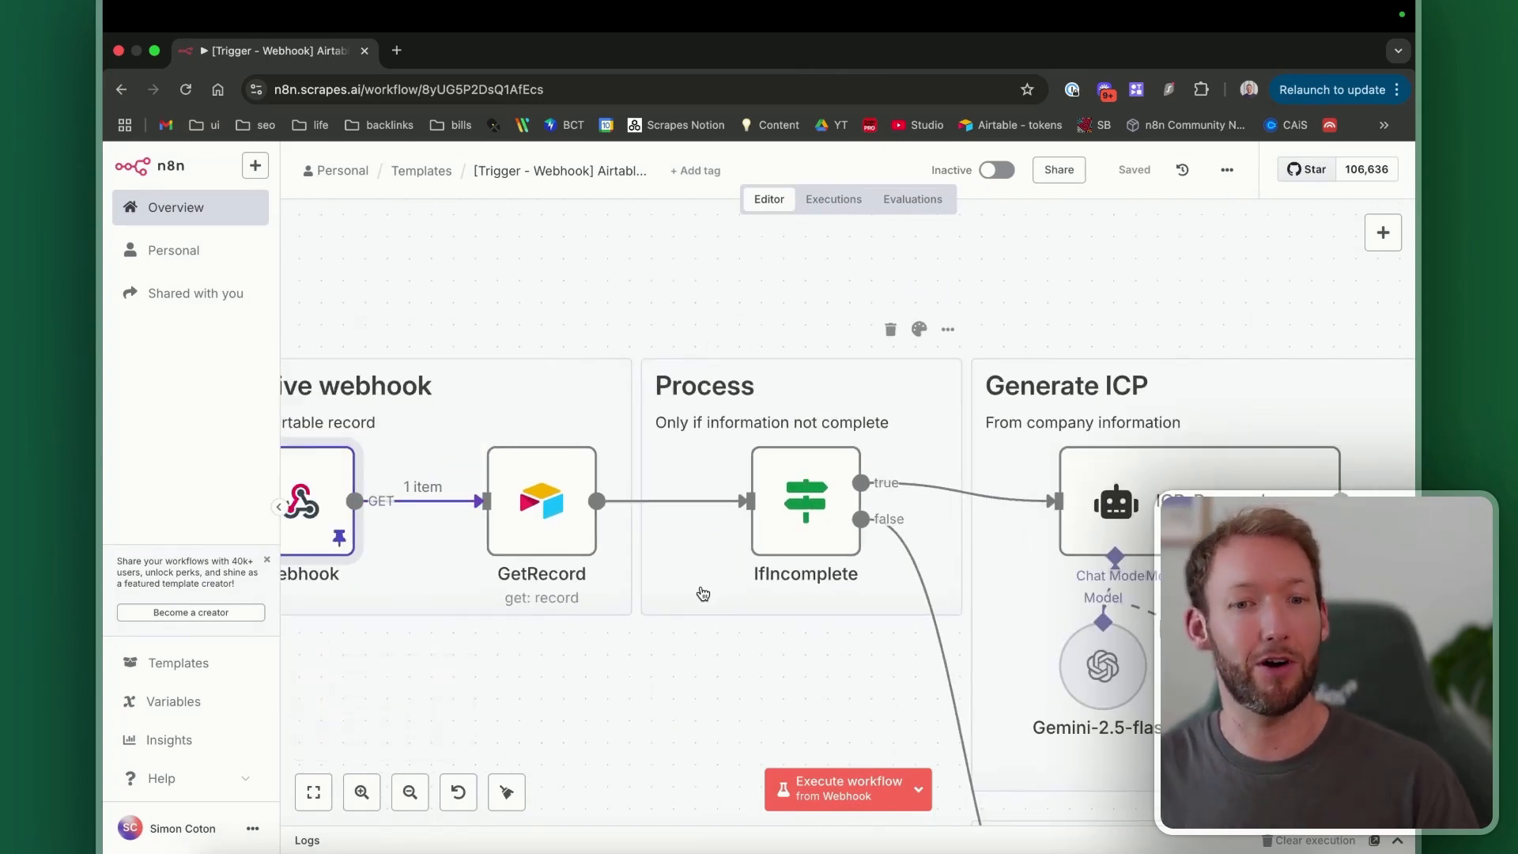
{"action": "double_click", "coordinate": [577, 533]}
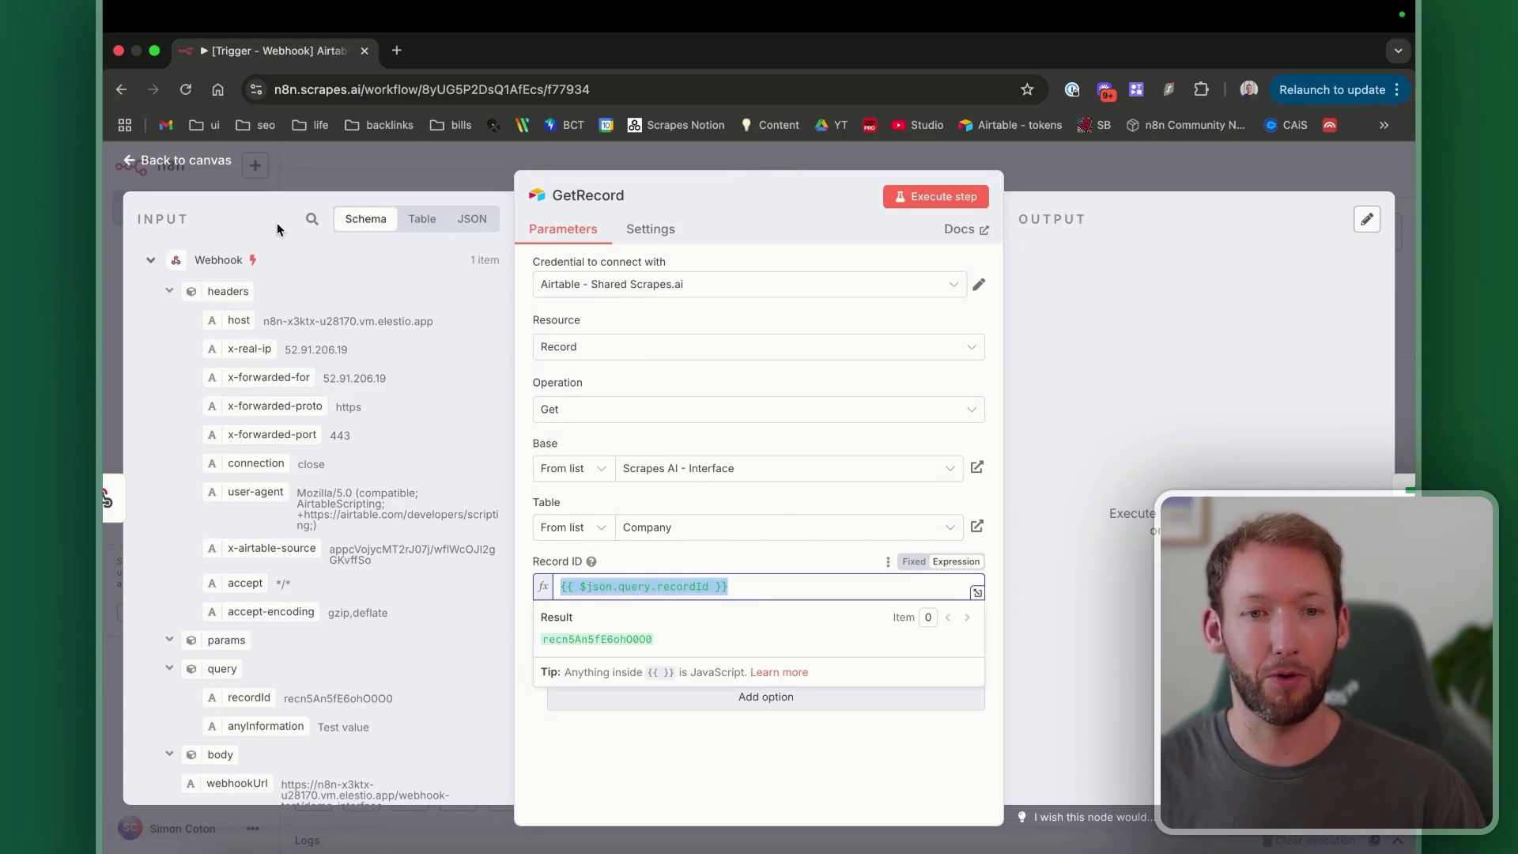
{"action": "scroll", "coordinate": [232, 343], "scroll_direction": "down", "scroll_amount": 3}
{"action": "left_click", "coordinate": [159, 160]}
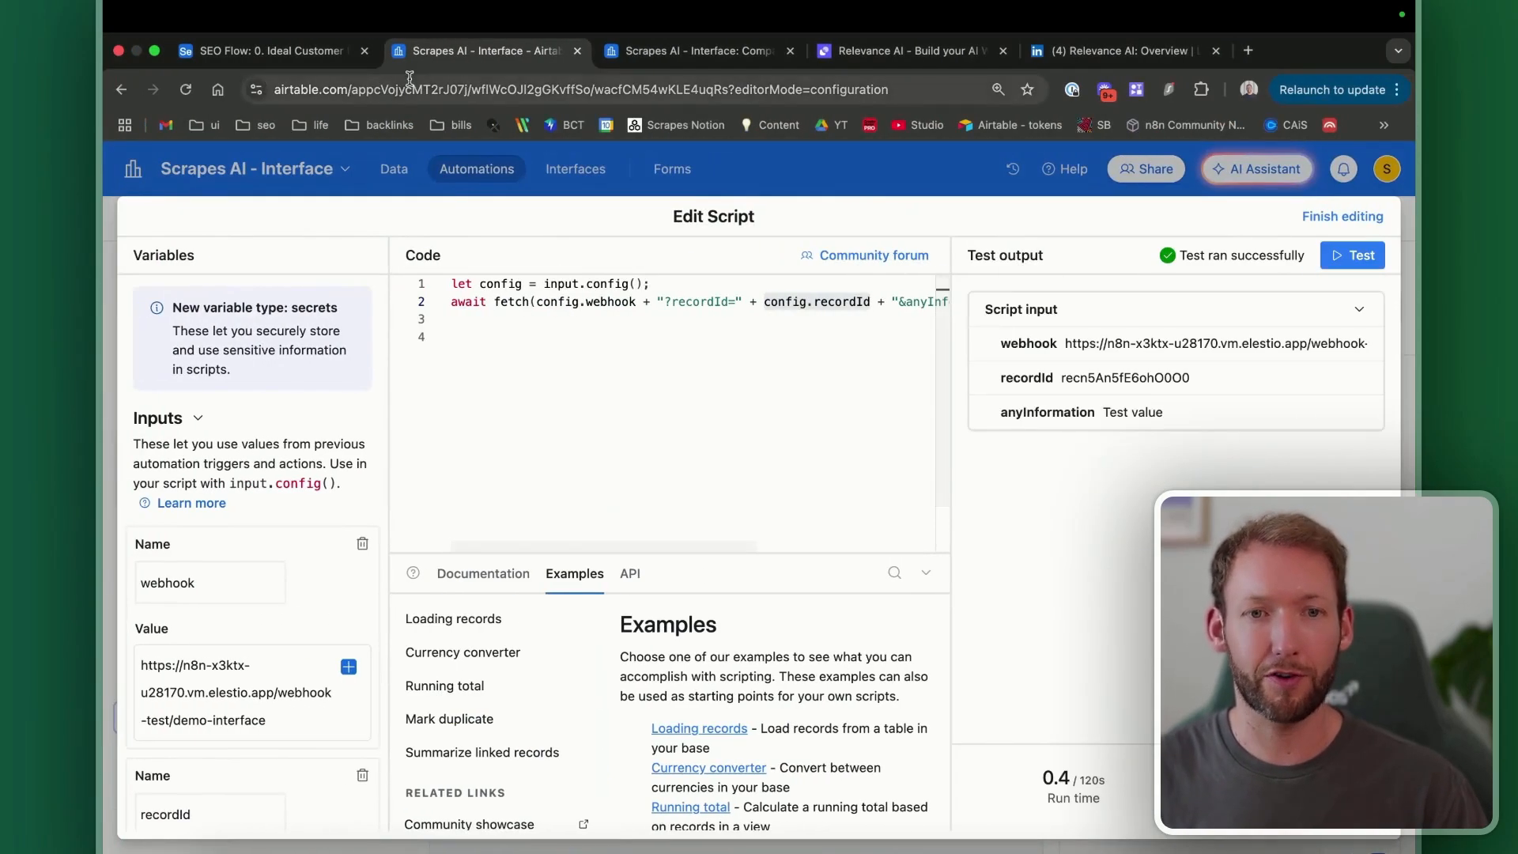
Step: Switch to Airtable, open the Company Info interface and review the Zapier record's Generate Info checkbox, status, notes and ICP fields
{"action": "left_click", "coordinate": [393, 190]}
{"action": "left_click", "coordinate": [563, 177]}
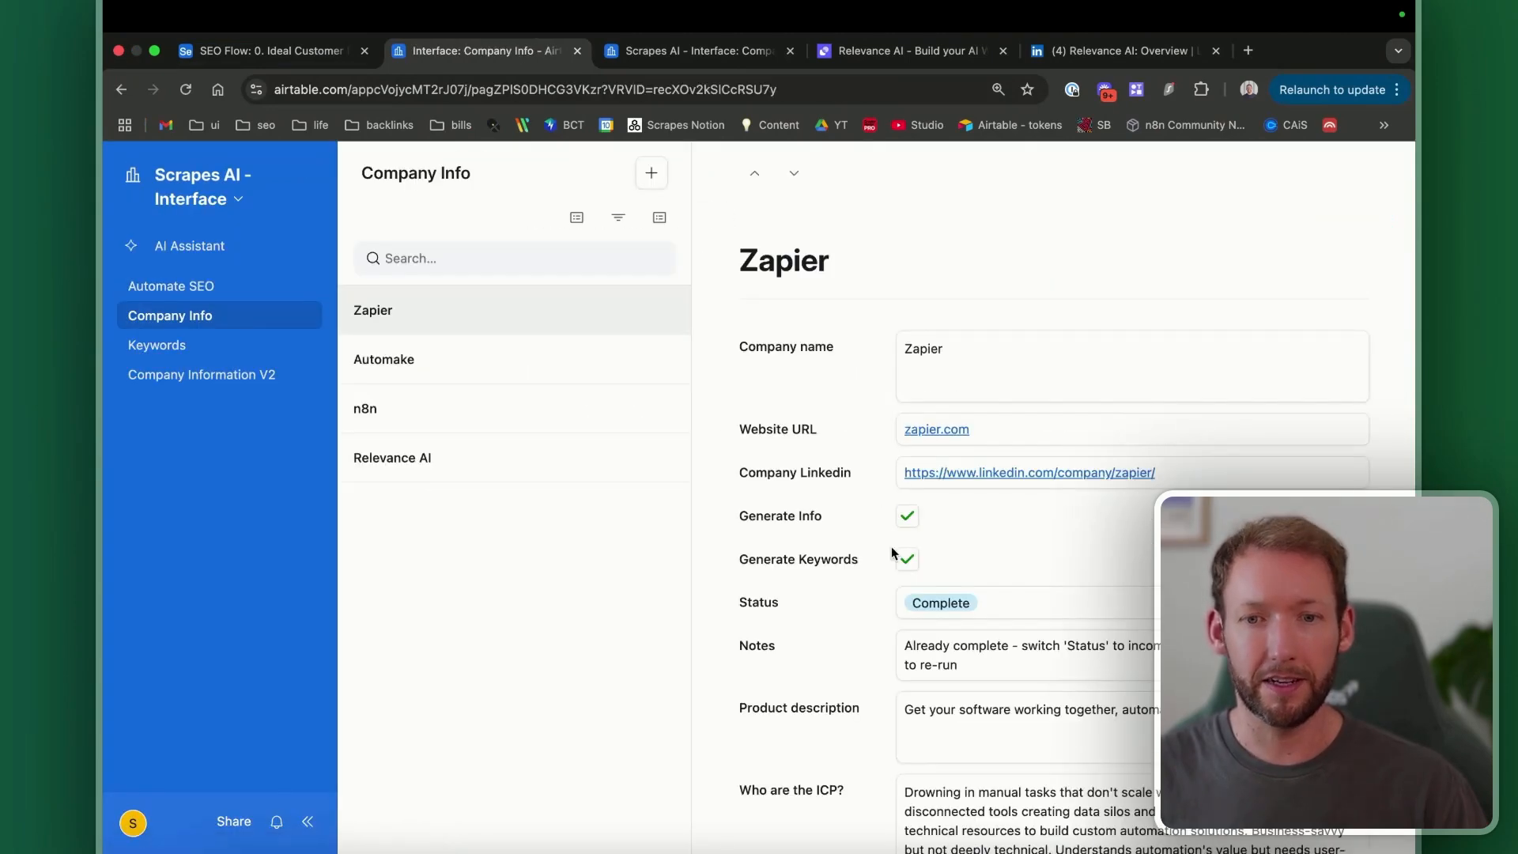
{"action": "scroll", "coordinate": [960, 599], "scroll_direction": "down", "scroll_amount": 1}
{"action": "scroll", "coordinate": [962, 596], "scroll_direction": "up", "scroll_amount": 1}
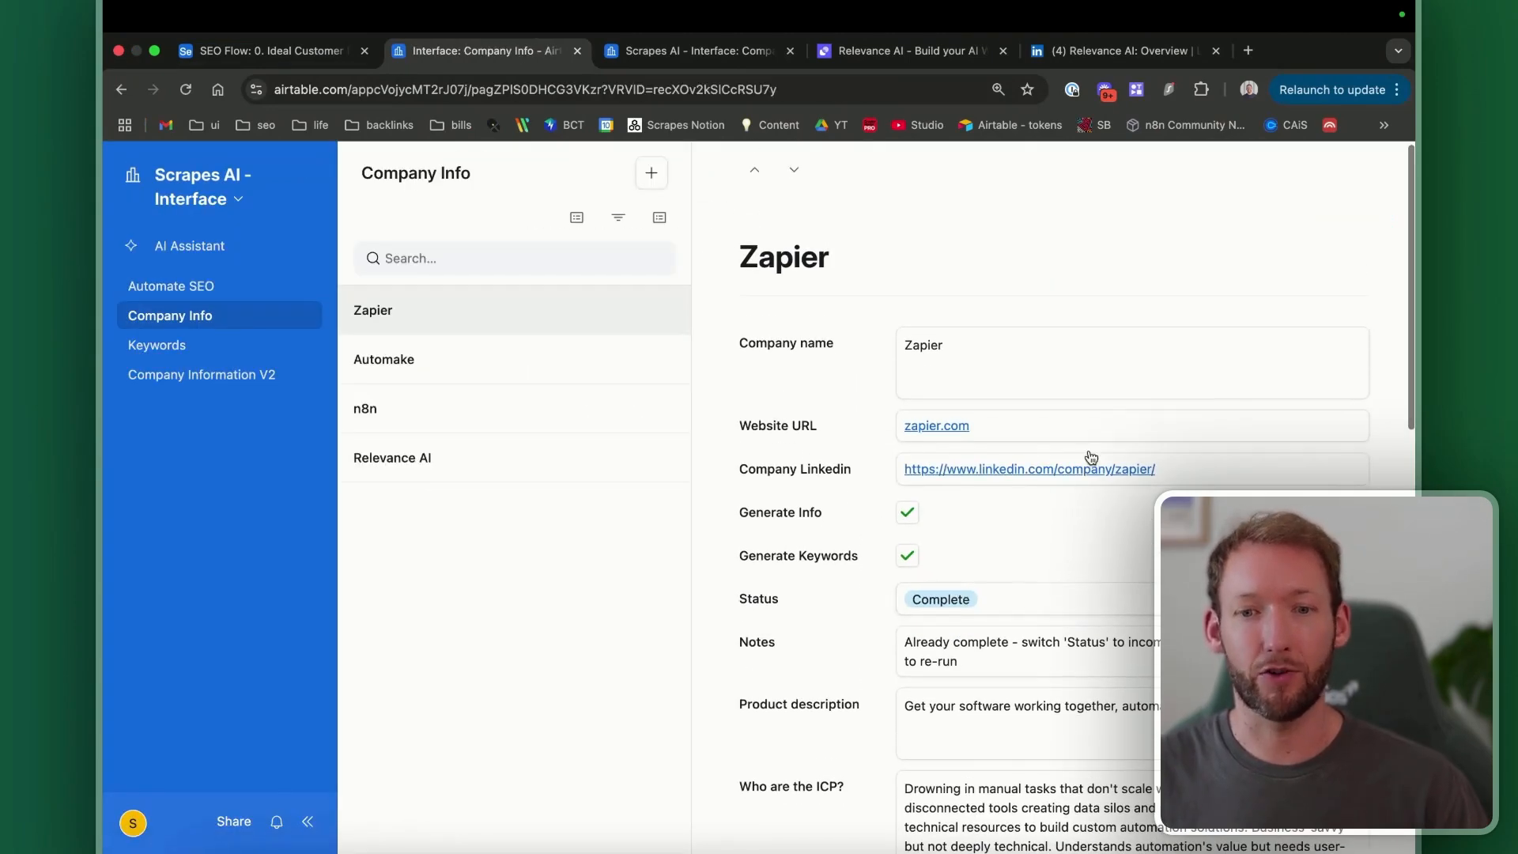
{"action": "scroll", "coordinate": [897, 529], "scroll_direction": "down", "scroll_amount": 1}
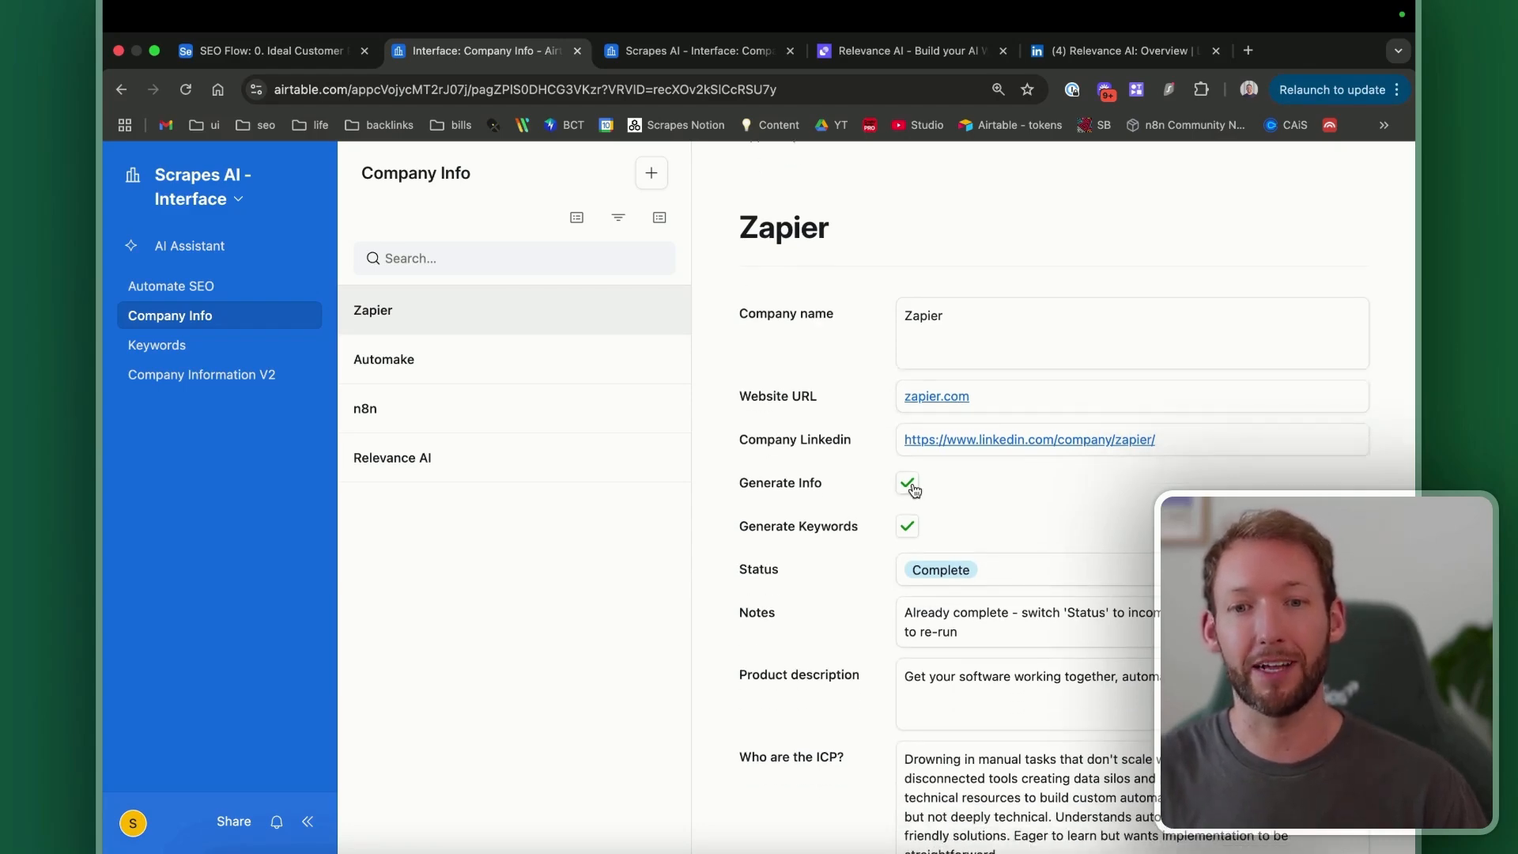
{"action": "scroll", "coordinate": [919, 500], "scroll_direction": "down", "scroll_amount": 12}
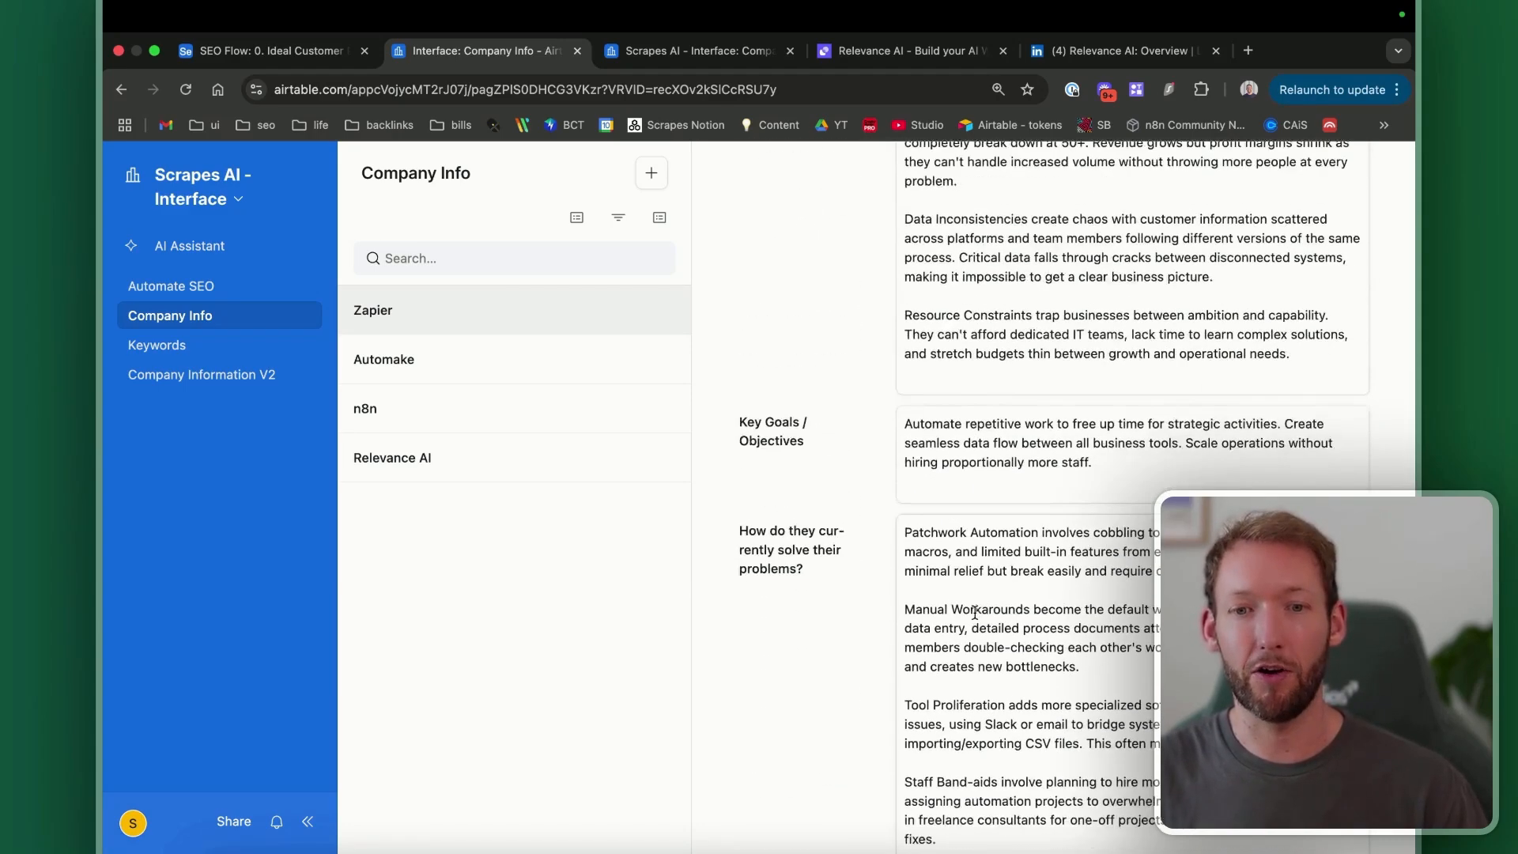
{"action": "scroll", "coordinate": [975, 613], "scroll_direction": "up", "scroll_amount": 15}
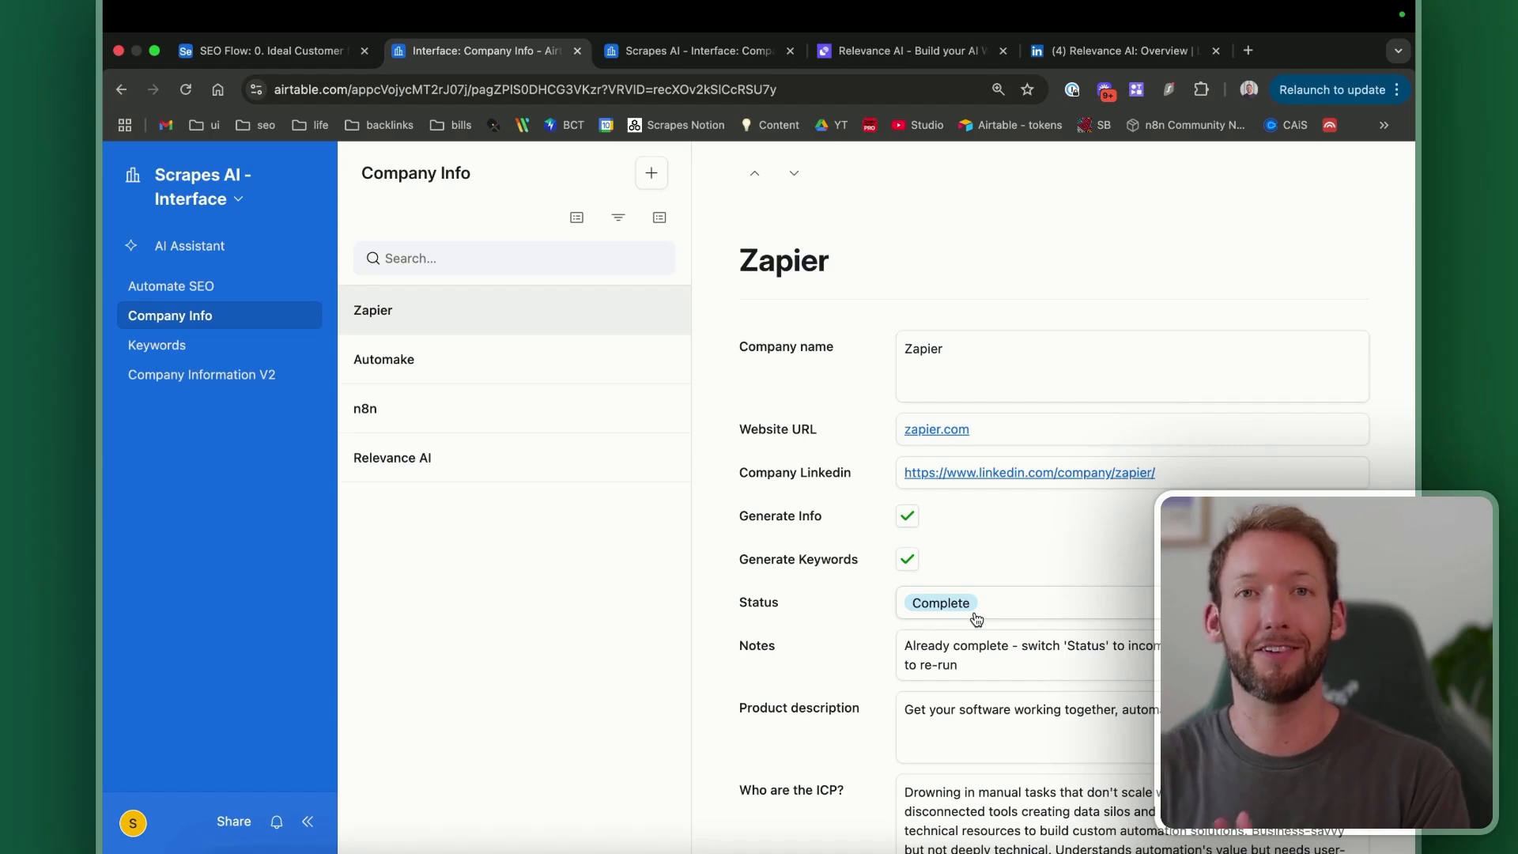
{"action": "scroll", "coordinate": [977, 619], "scroll_direction": "down", "scroll_amount": 5}
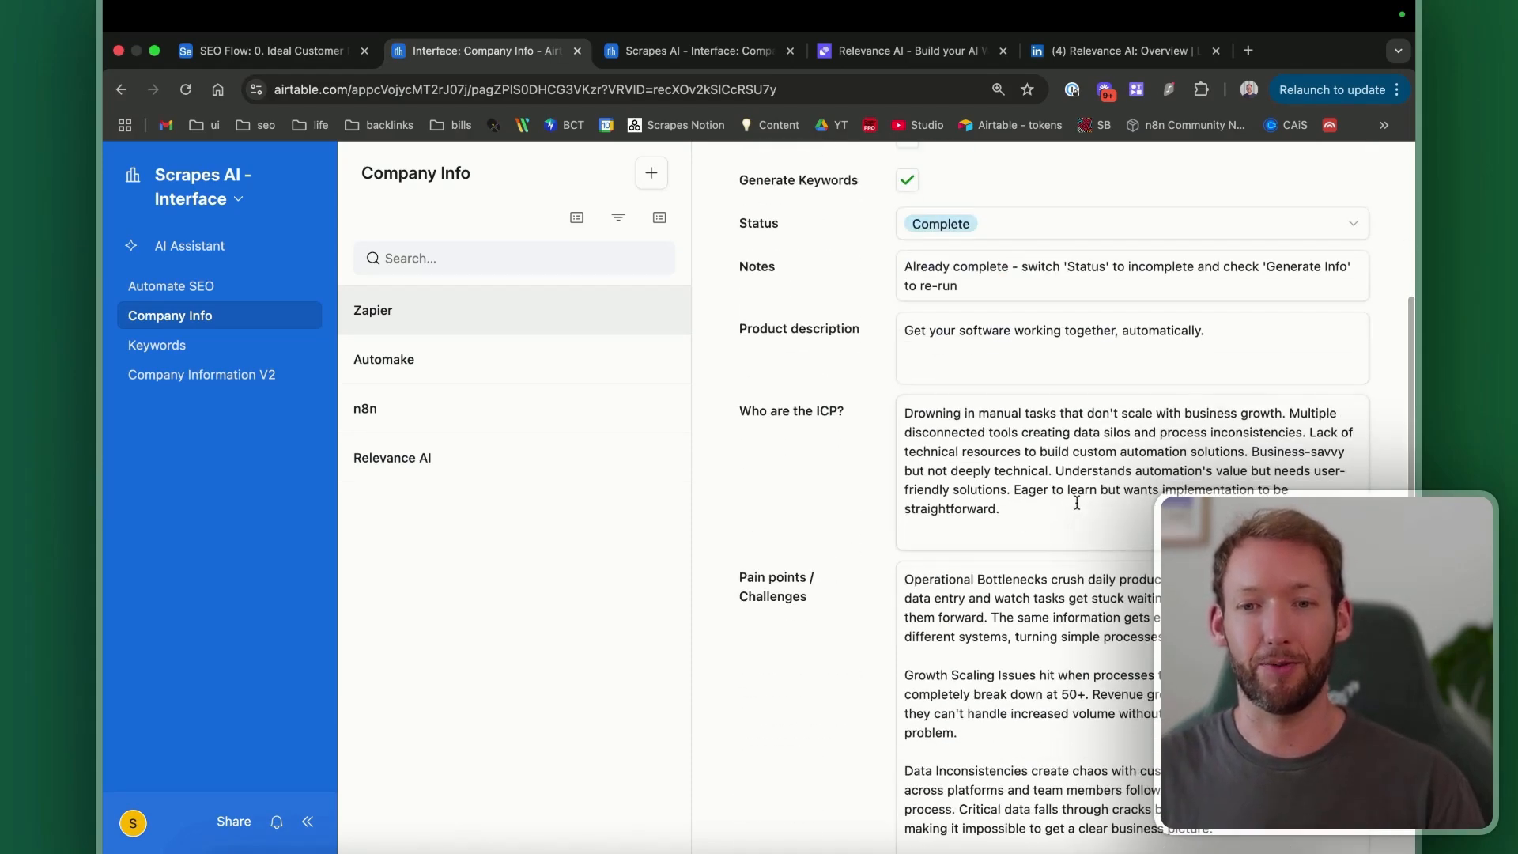
{"action": "scroll", "coordinate": [1077, 503], "scroll_direction": "up", "scroll_amount": 5}
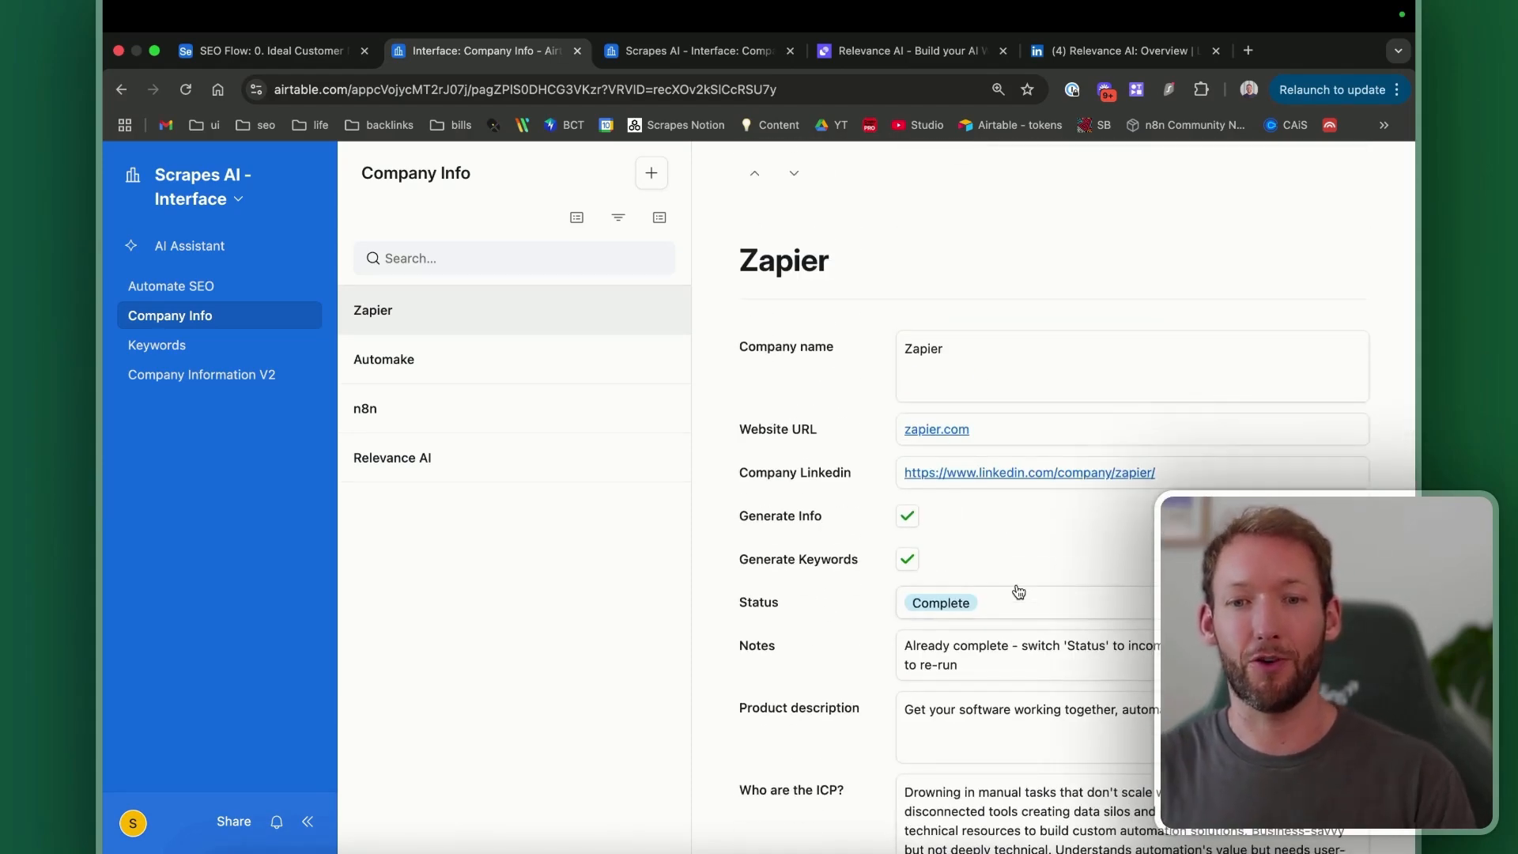
Step: View the Status options on the Zapier record without changing them, and open the Relevance AI record
{"action": "scroll", "coordinate": [1018, 592], "scroll_direction": "down", "scroll_amount": 1}
{"action": "left_click", "coordinate": [1006, 574]}
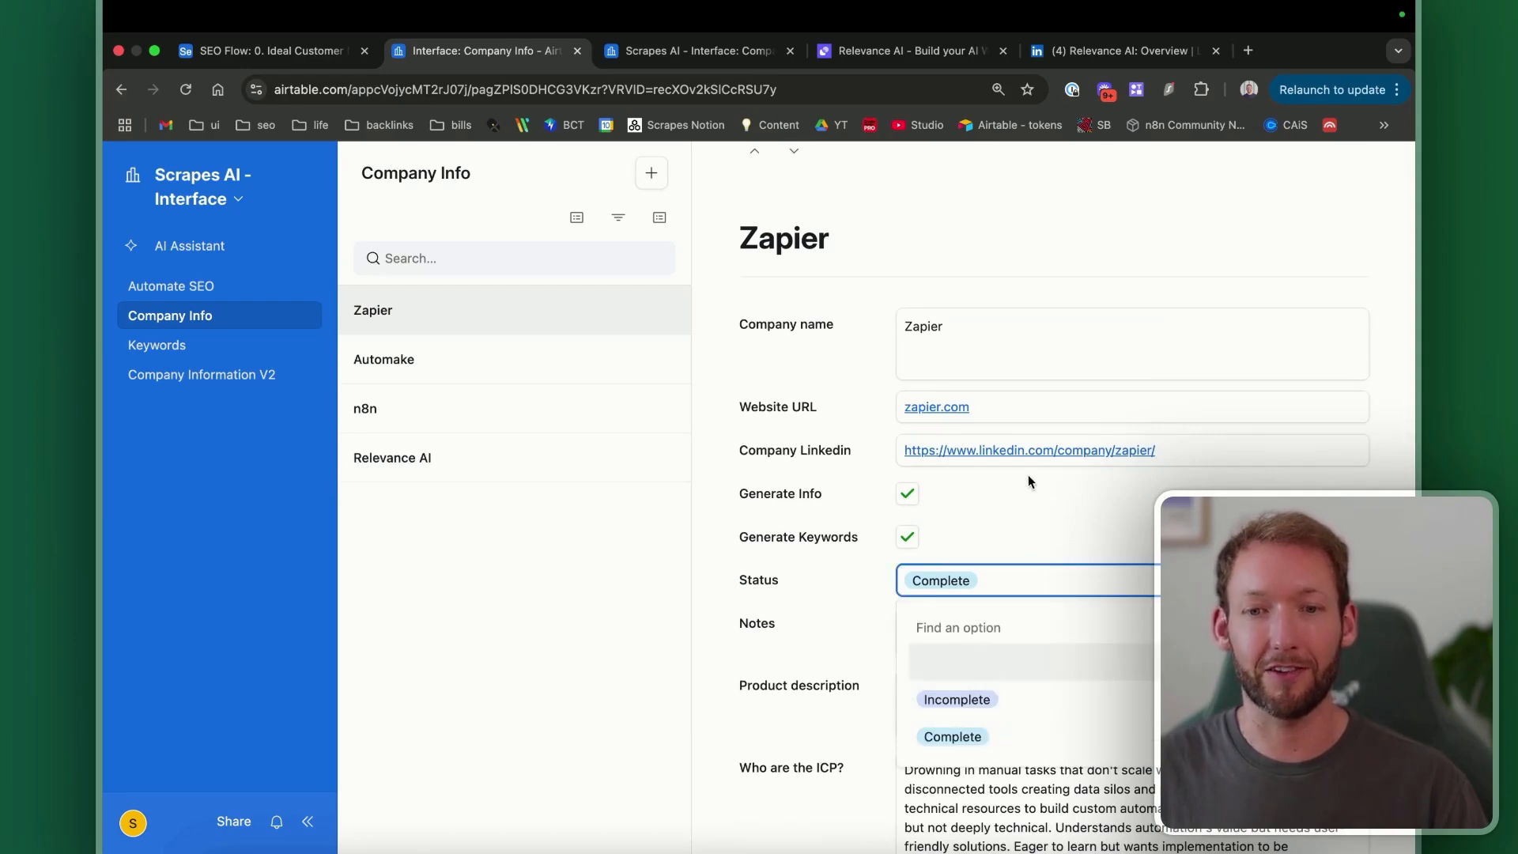
{"action": "key", "text": "Escape"}
{"action": "left_click", "coordinate": [445, 455]}
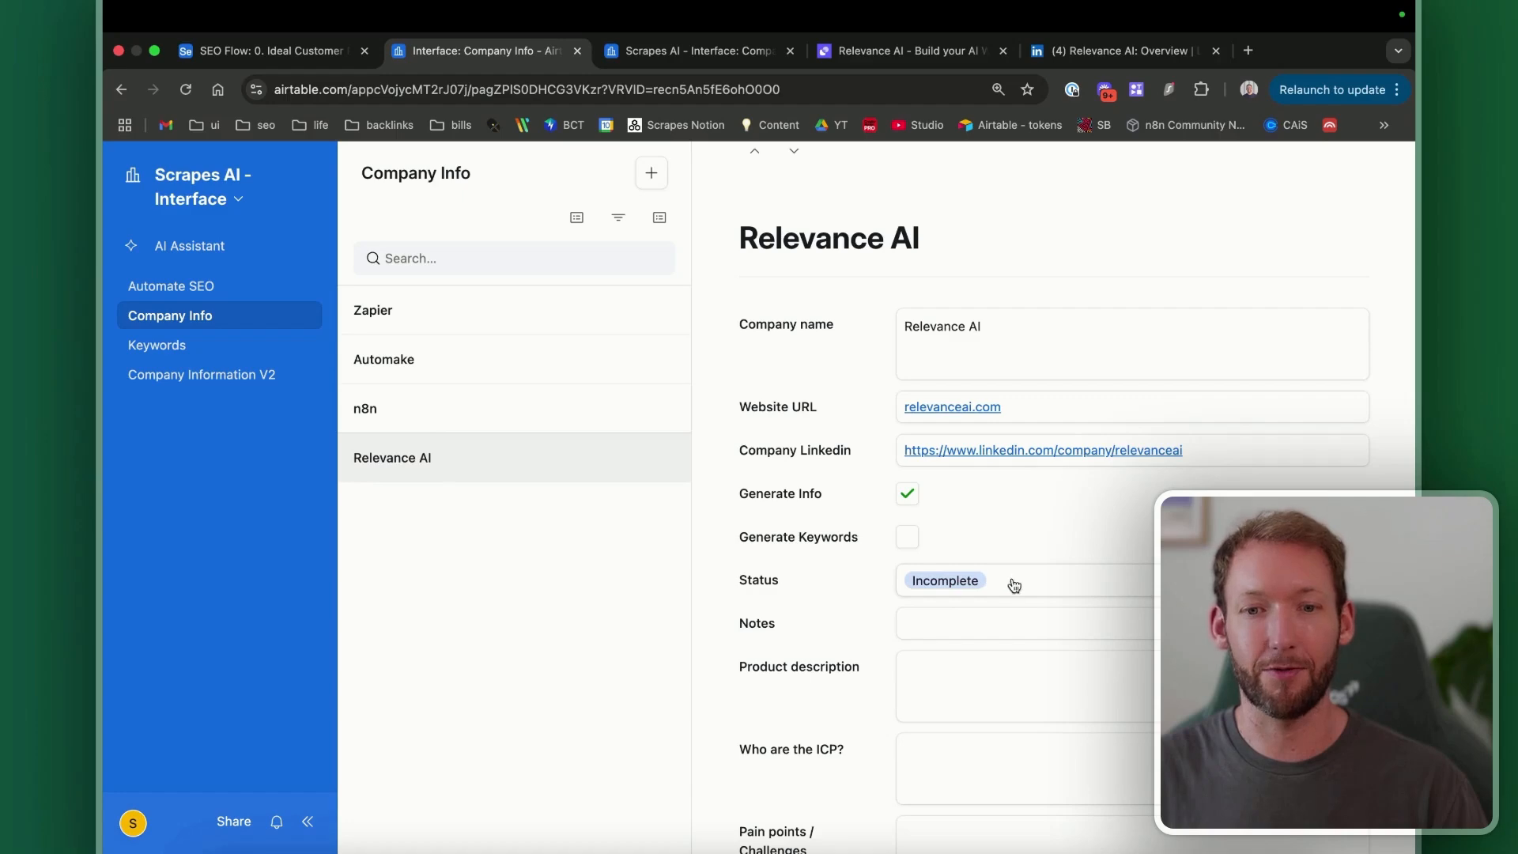
Step: Switch to n8n, review the UpdateRecord node's column mappings and Status value, and return to the canvas
{"action": "key", "text": "ctrl+Right"}
{"action": "scroll", "coordinate": [762, 546], "scroll_direction": "down", "scroll_amount": 4}
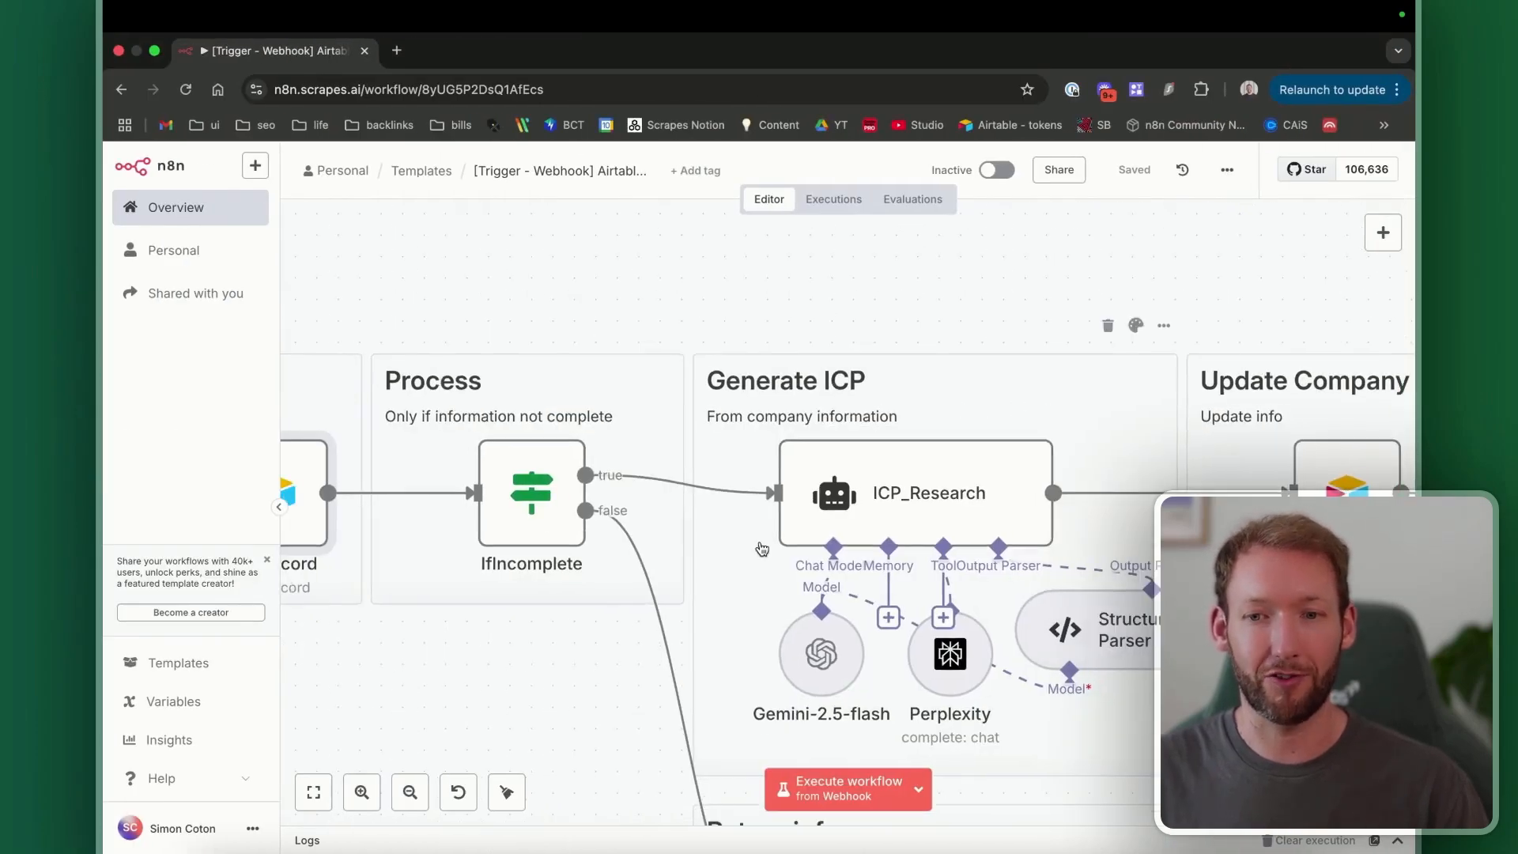
{"action": "scroll", "coordinate": [761, 545], "scroll_direction": "right", "scroll_amount": 2}
{"action": "double_click", "coordinate": [980, 475]}
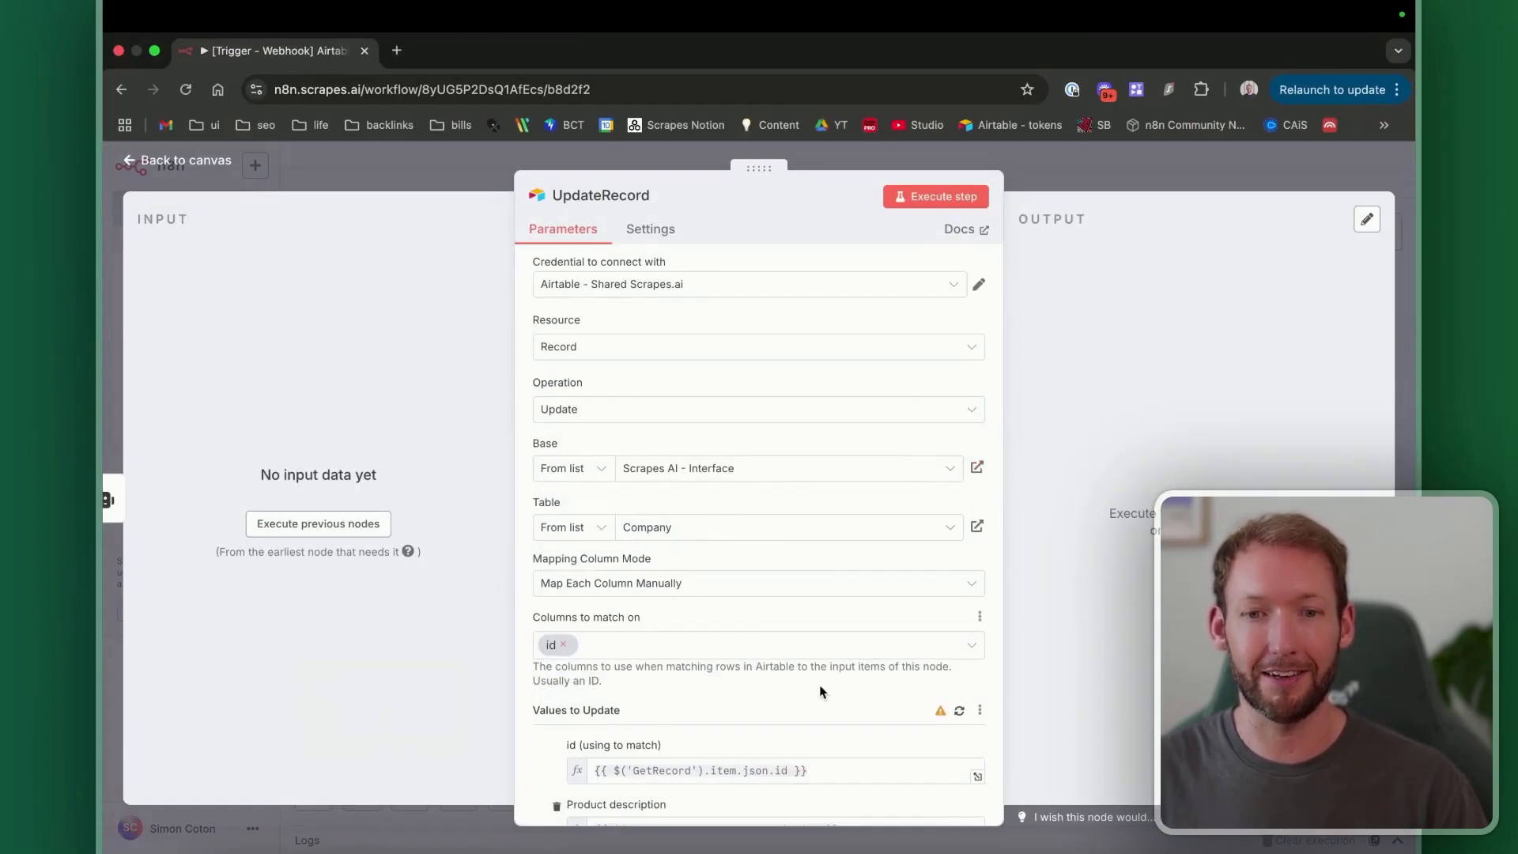
{"action": "scroll", "coordinate": [759, 632], "scroll_direction": "down", "scroll_amount": 10}
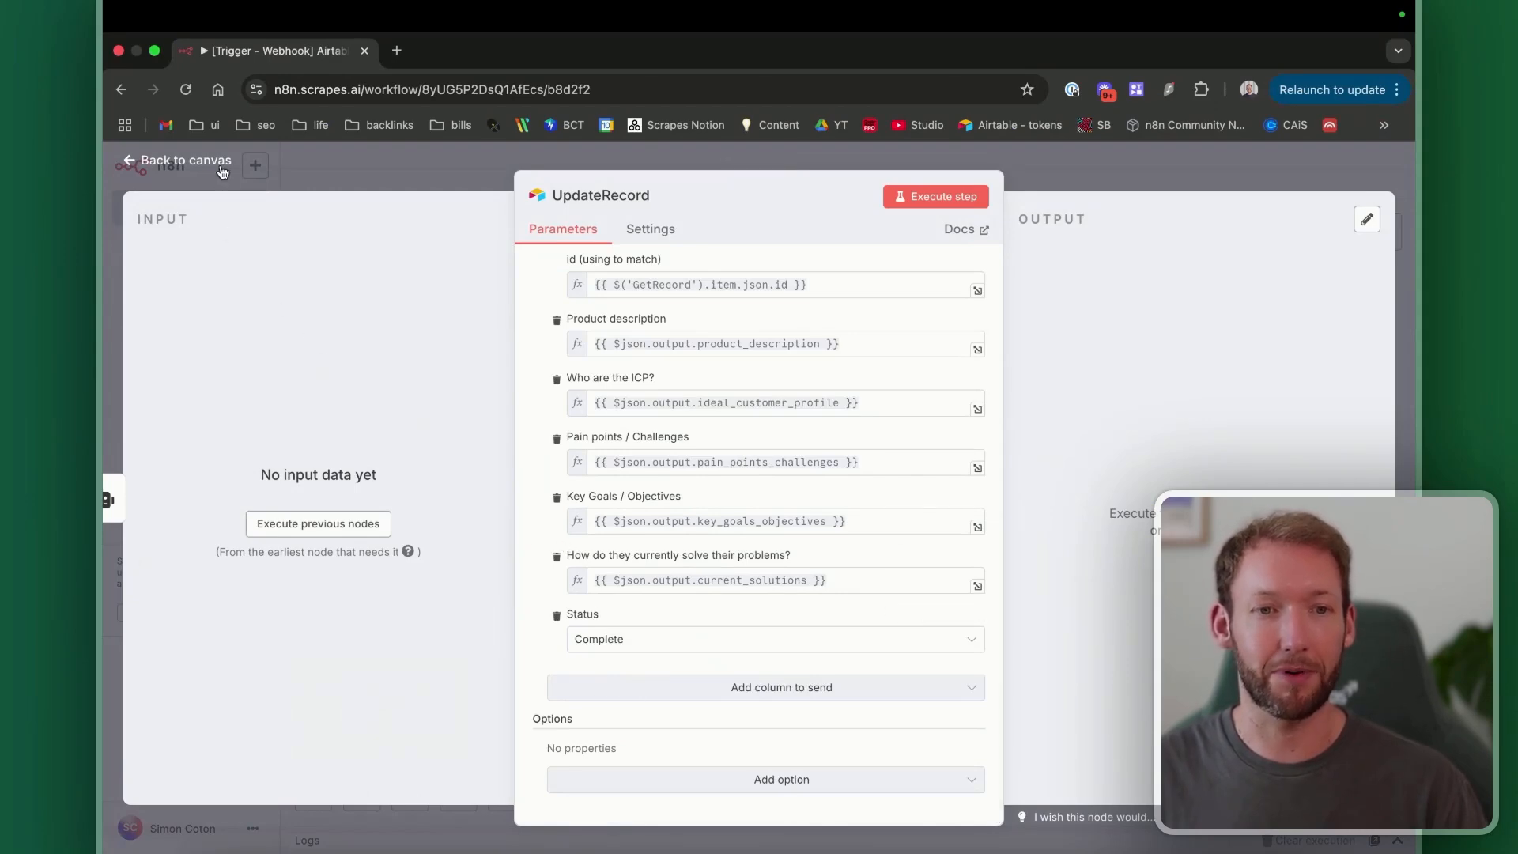
{"action": "left_click", "coordinate": [186, 160]}
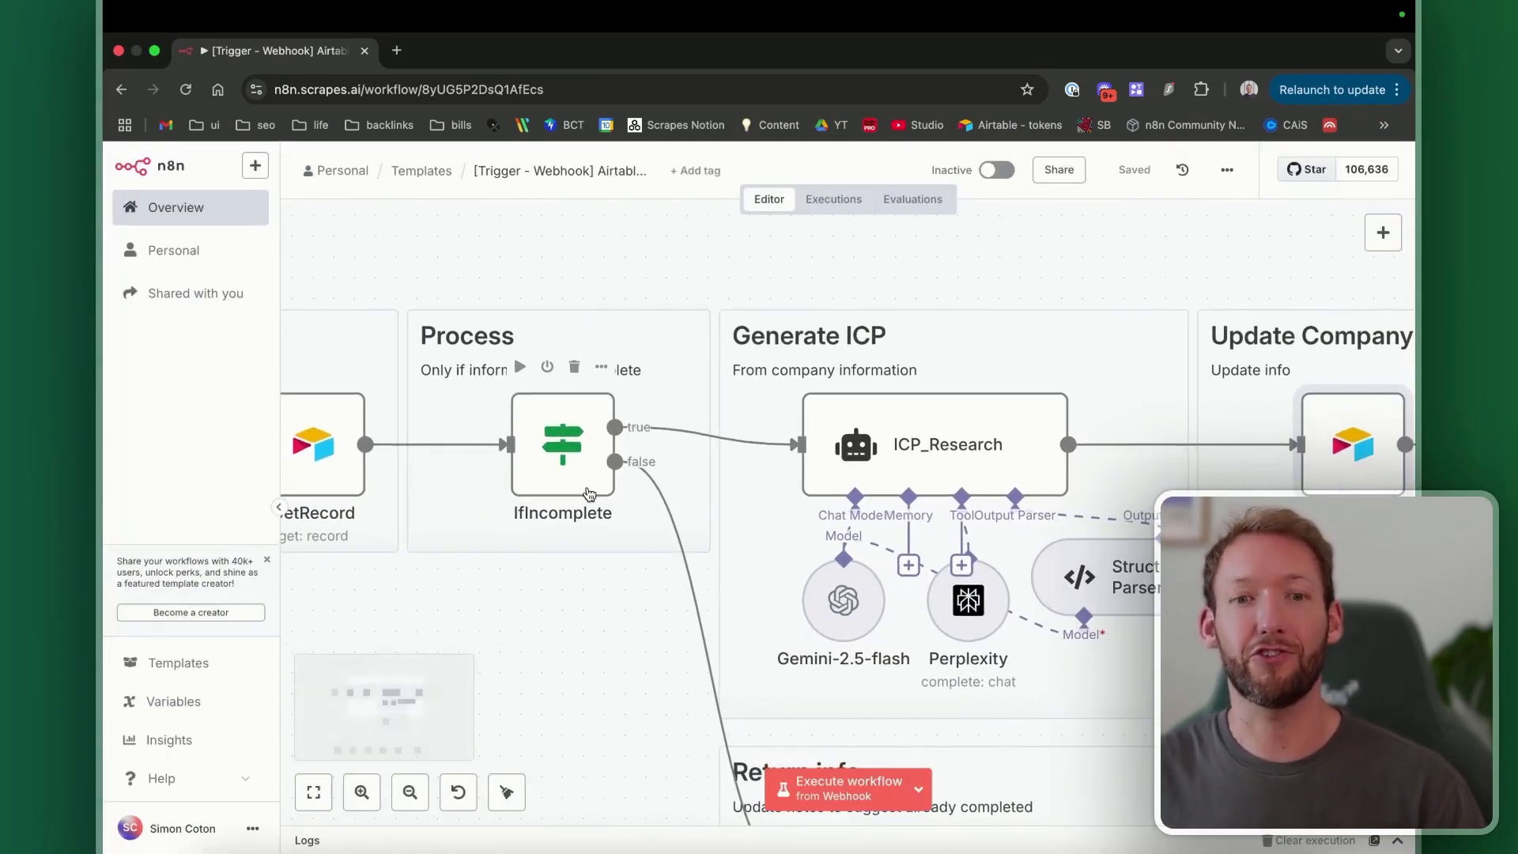
Step: Trace the IfIncomplete node's branches, and compare them with the Relevance AI record's Status in Airtable
{"action": "scroll", "coordinate": [569, 475], "scroll_direction": "down", "scroll_amount": 3}
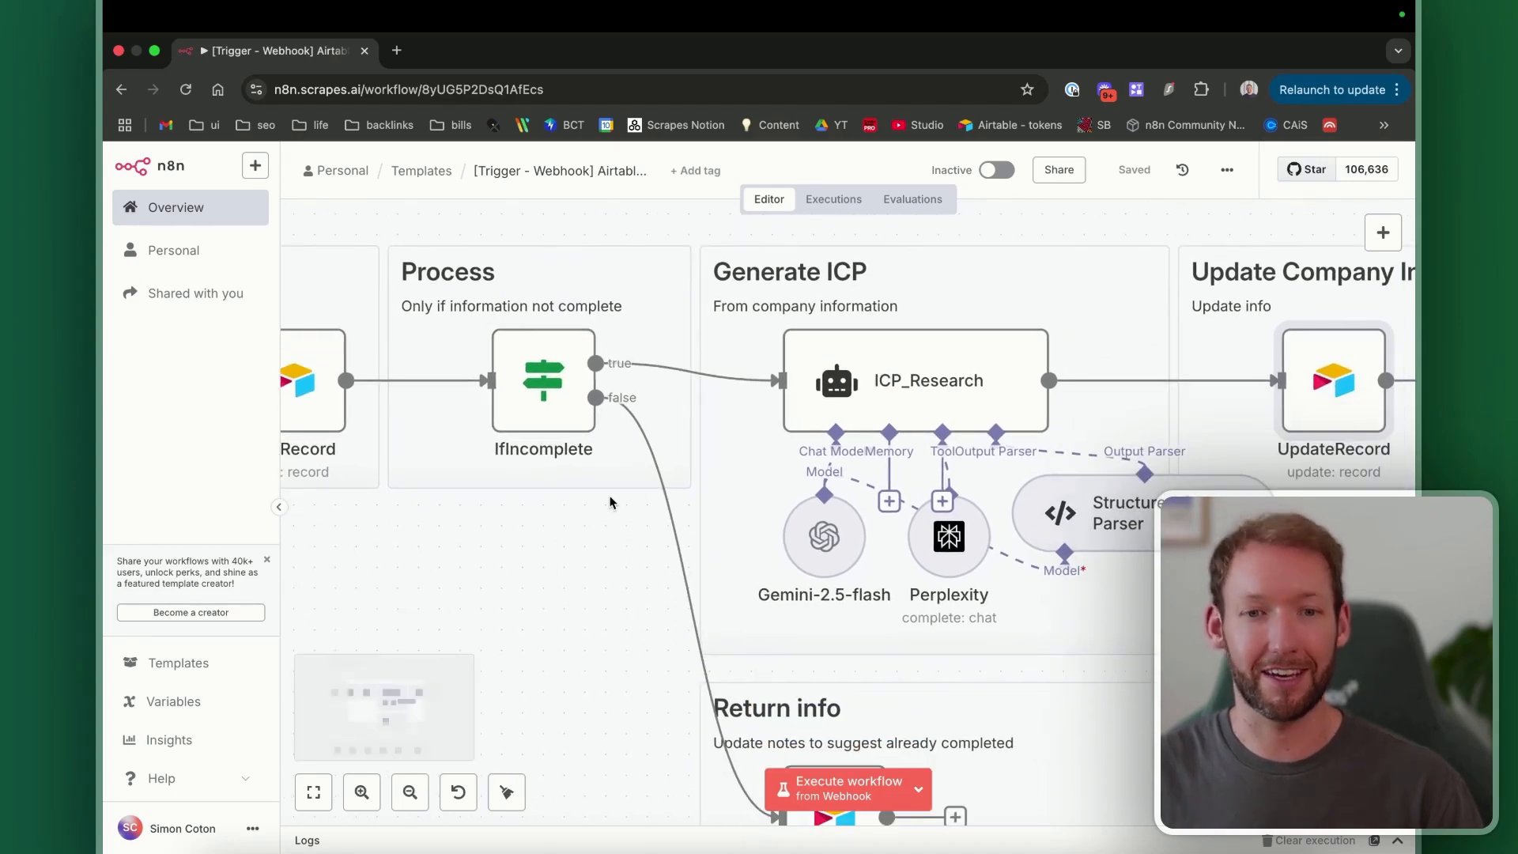
{"action": "double_click", "coordinate": [556, 382]}
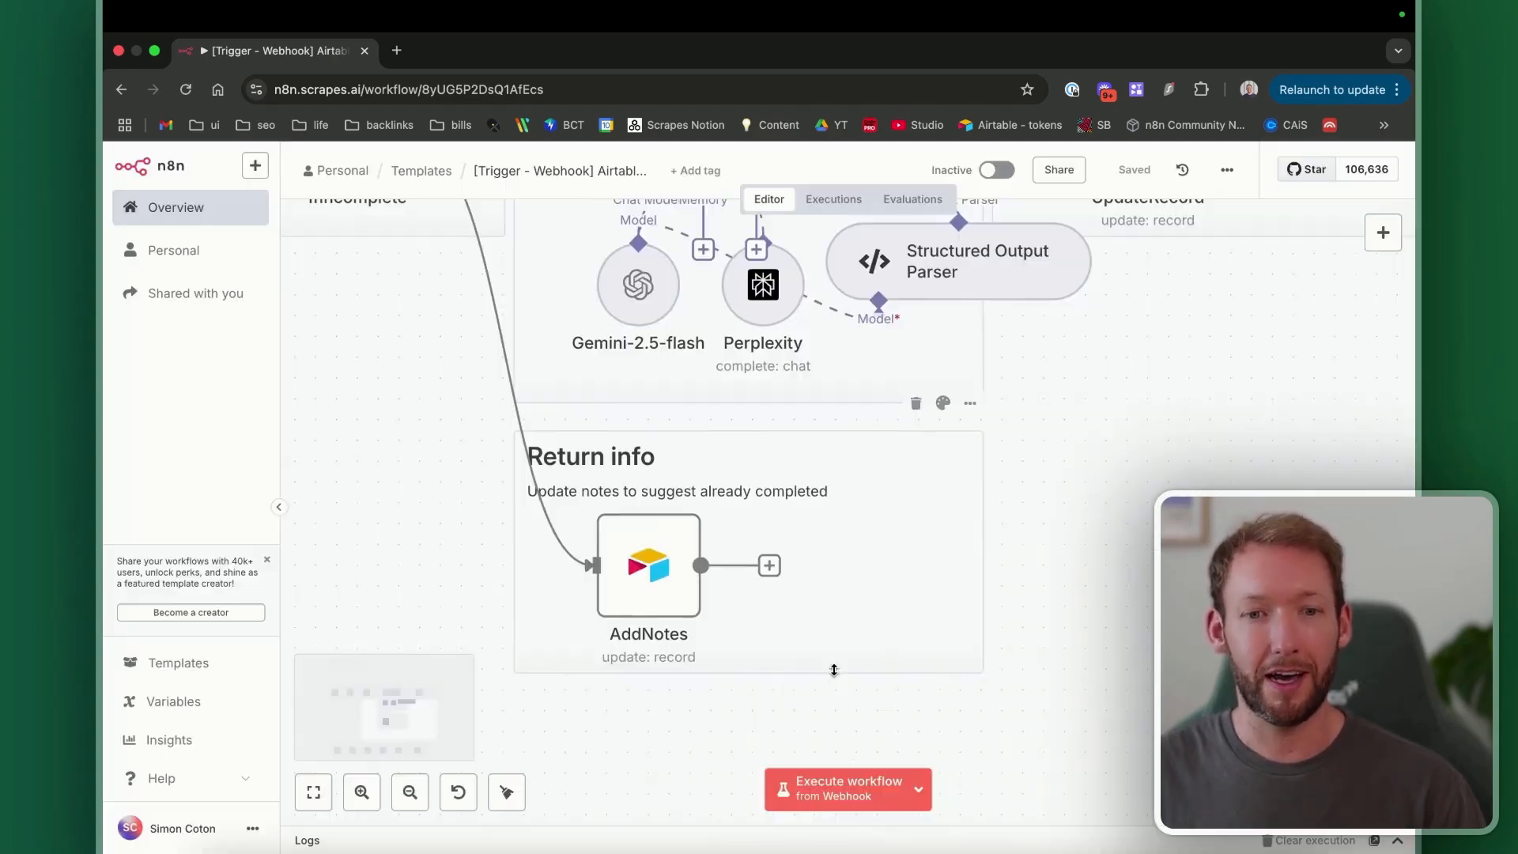
{"action": "scroll", "coordinate": [833, 672], "scroll_direction": "up", "scroll_amount": 1}
{"action": "key", "text": "ctrl+Left"}
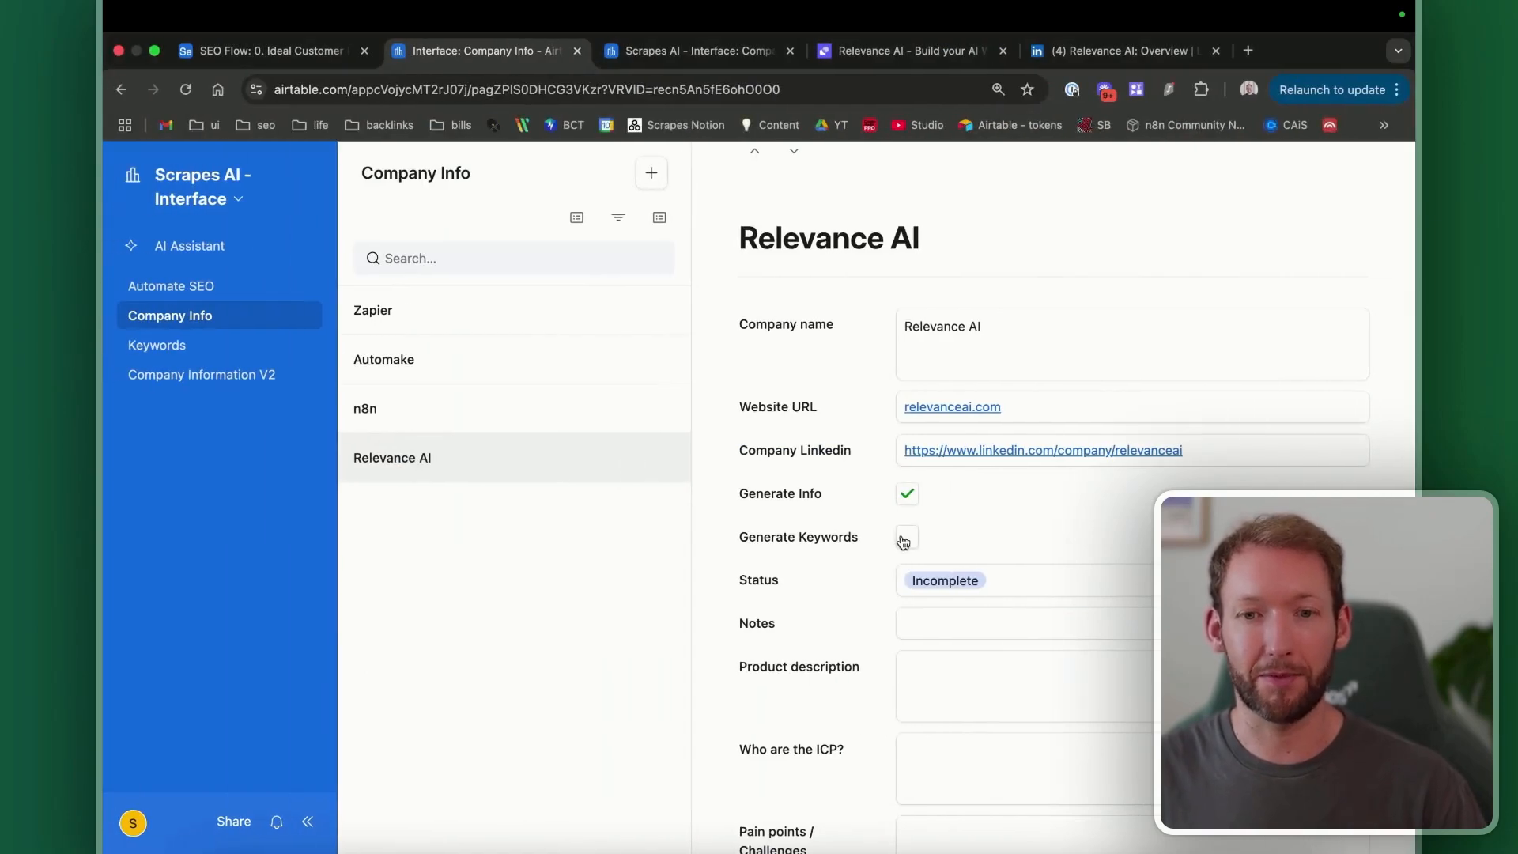
{"action": "scroll", "coordinate": [949, 528], "scroll_direction": "down", "scroll_amount": 1}
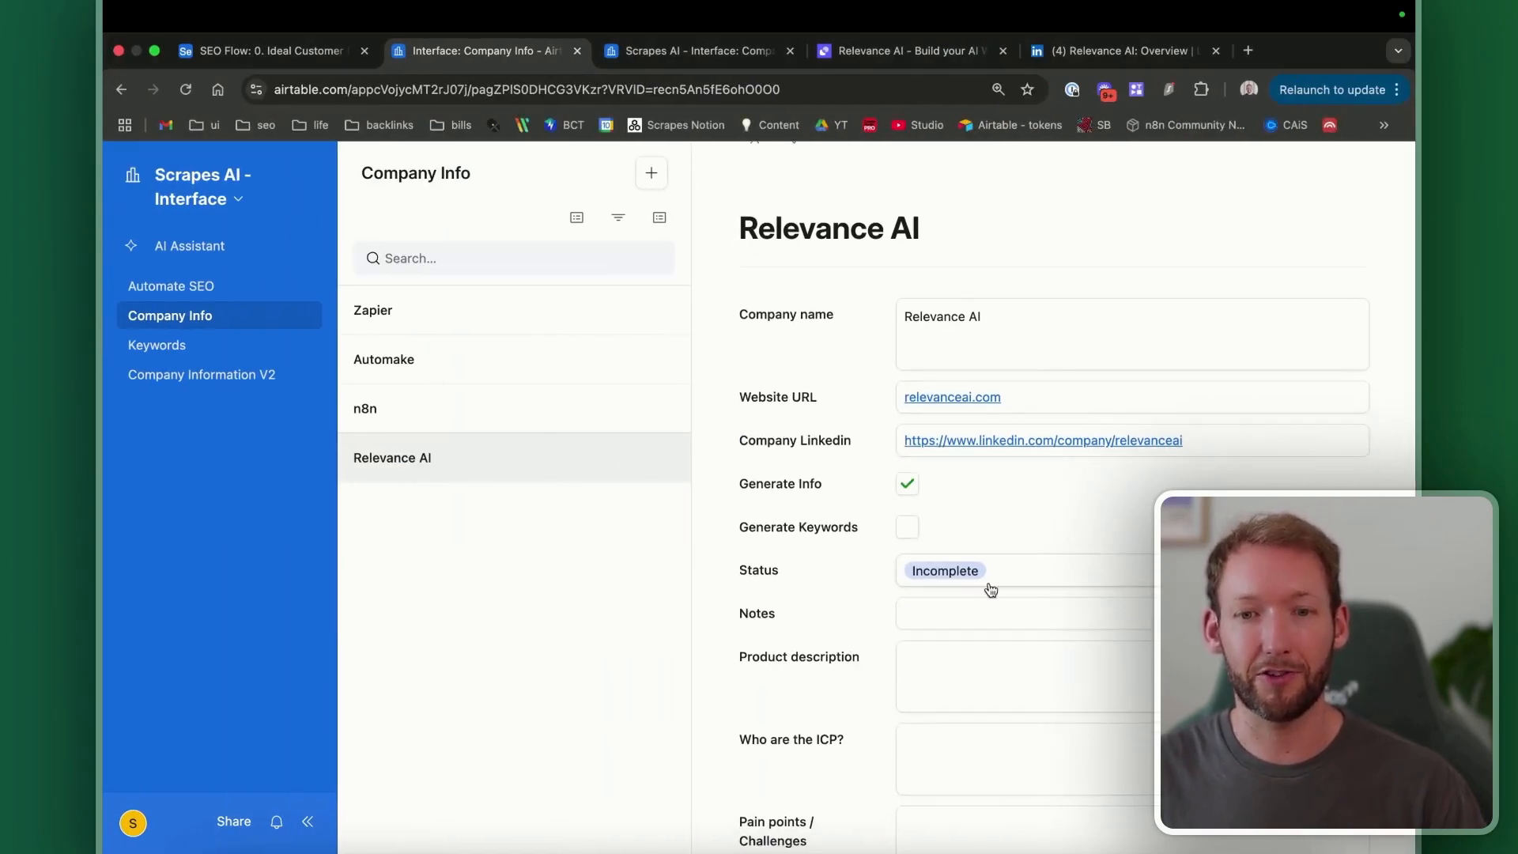
Step: Switch to n8n, open the AddNotes node, read its Notes message and return to the canvas
{"action": "key", "text": "ctrl+Right"}
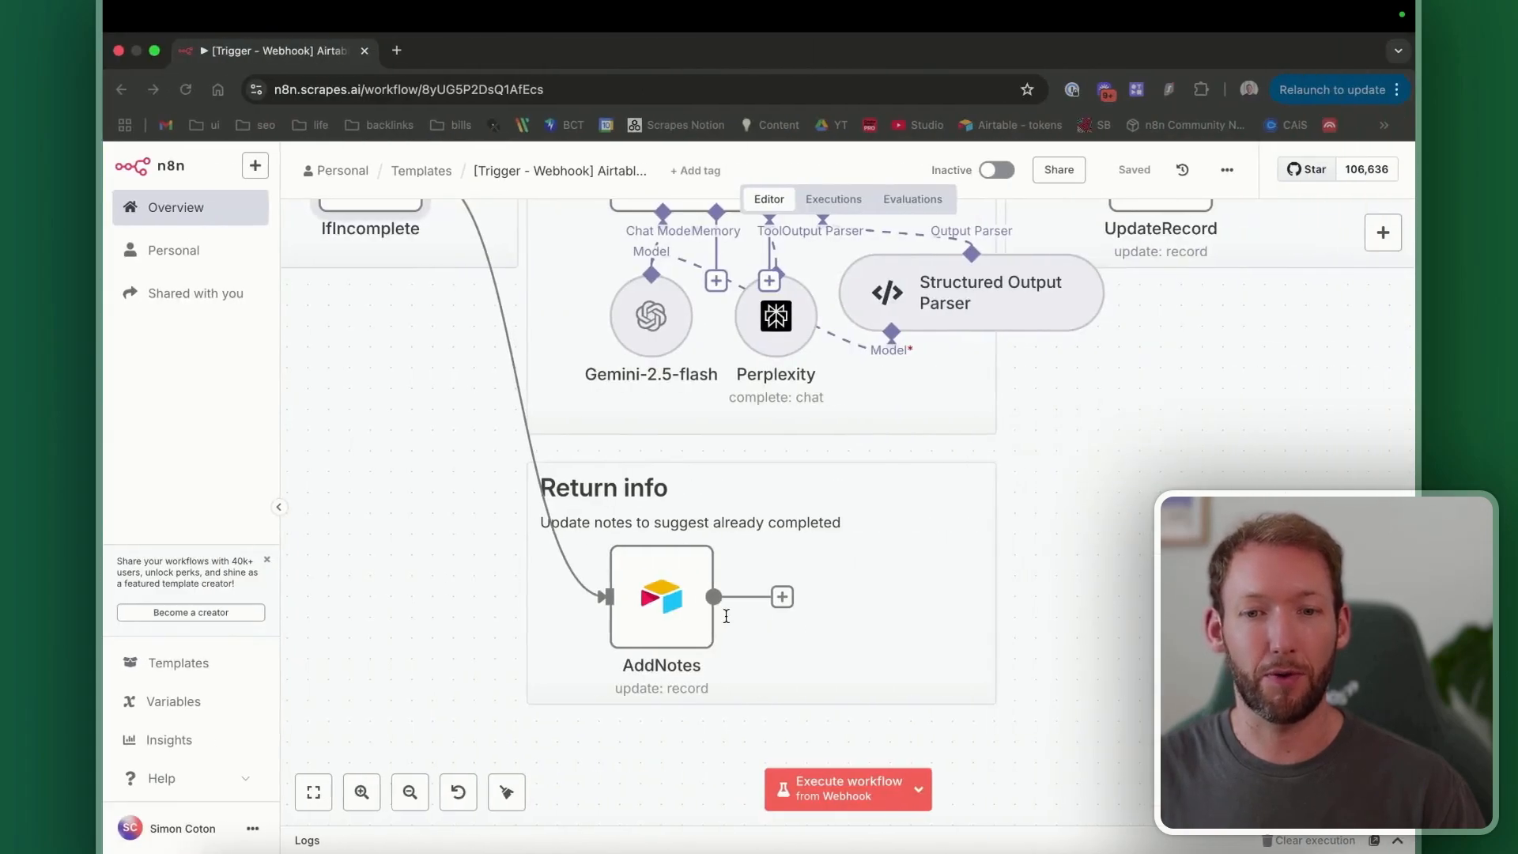
{"action": "double_click", "coordinate": [661, 593]}
{"action": "scroll", "coordinate": [719, 677], "scroll_direction": "down", "scroll_amount": 3}
{"action": "scroll", "coordinate": [719, 677], "scroll_direction": "down", "scroll_amount": 1}
{"action": "left_click_drag", "start_coordinate": [581, 709], "coordinate": [820, 709]}
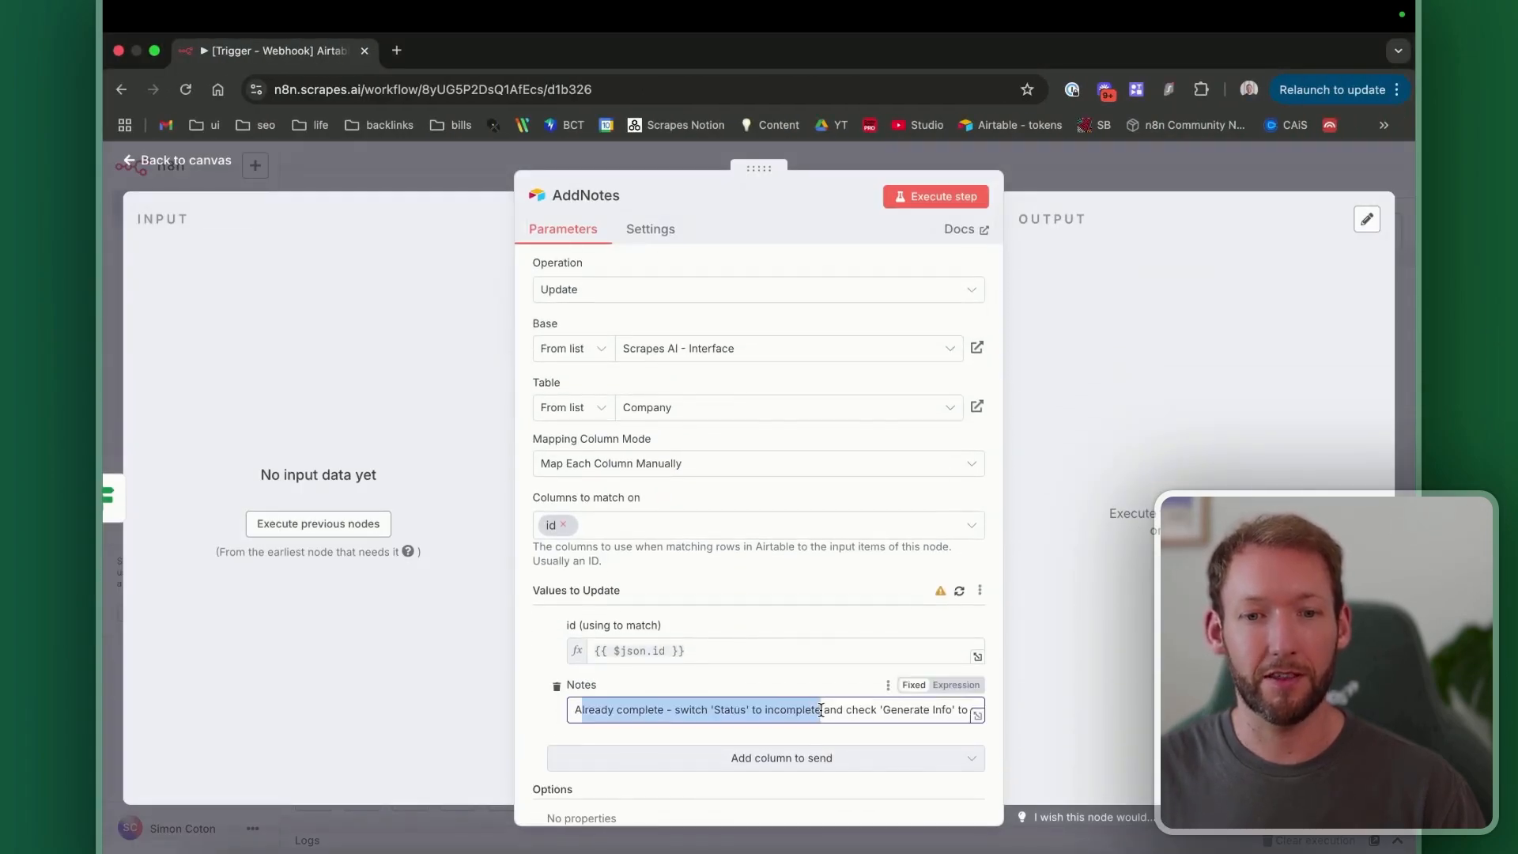
{"action": "left_click", "coordinate": [821, 710]}
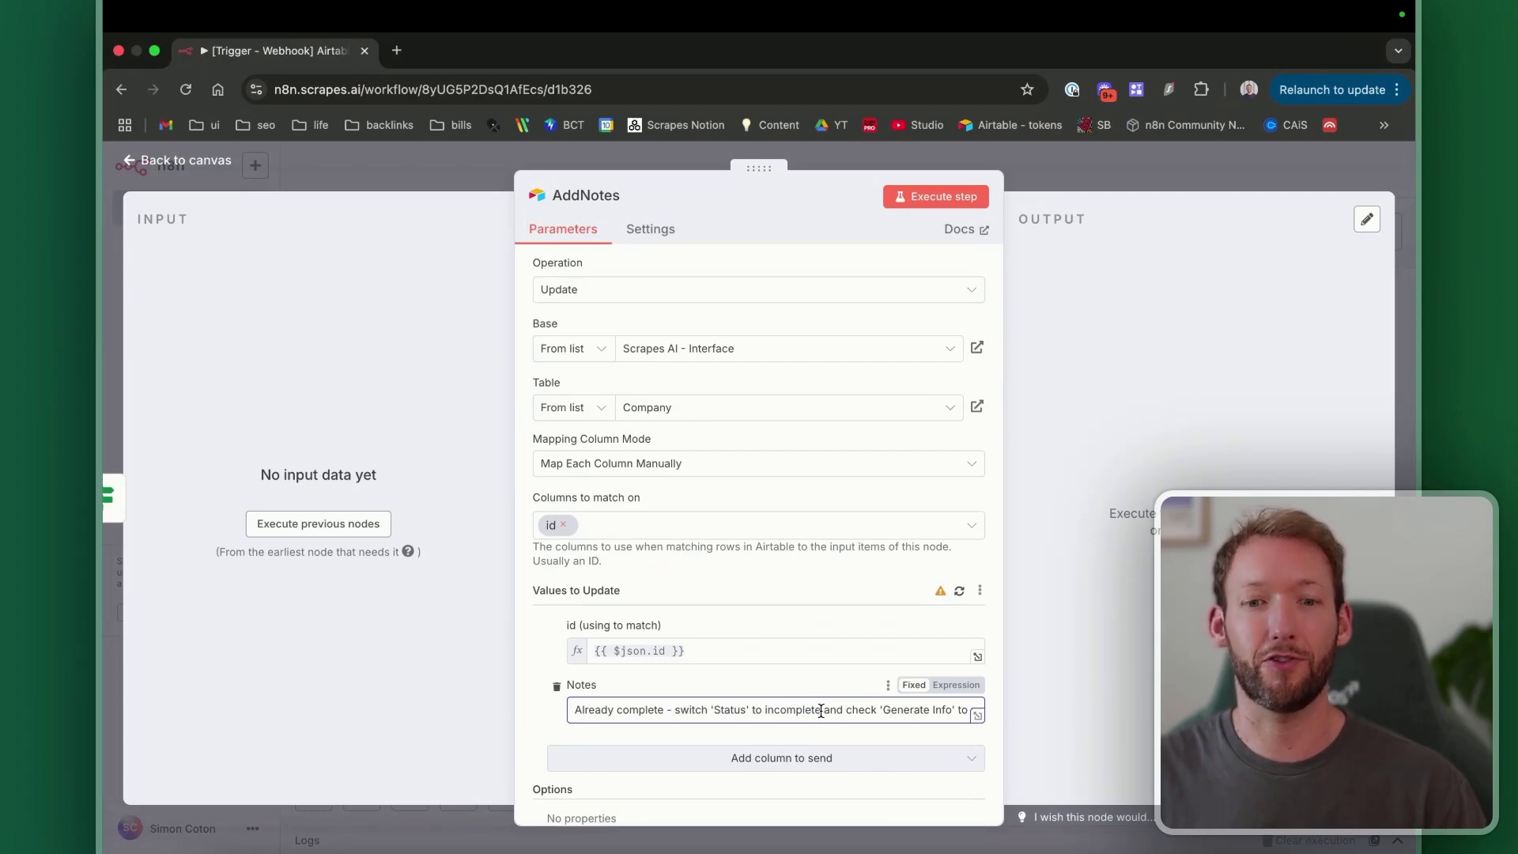
{"action": "left_click", "coordinate": [209, 165]}
Step: Look over the workflow's sections, inspect the ICP_Research node's prompt inputs and system message, and return to the canvas
{"action": "scroll", "coordinate": [837, 478], "scroll_direction": "up", "scroll_amount": 1}
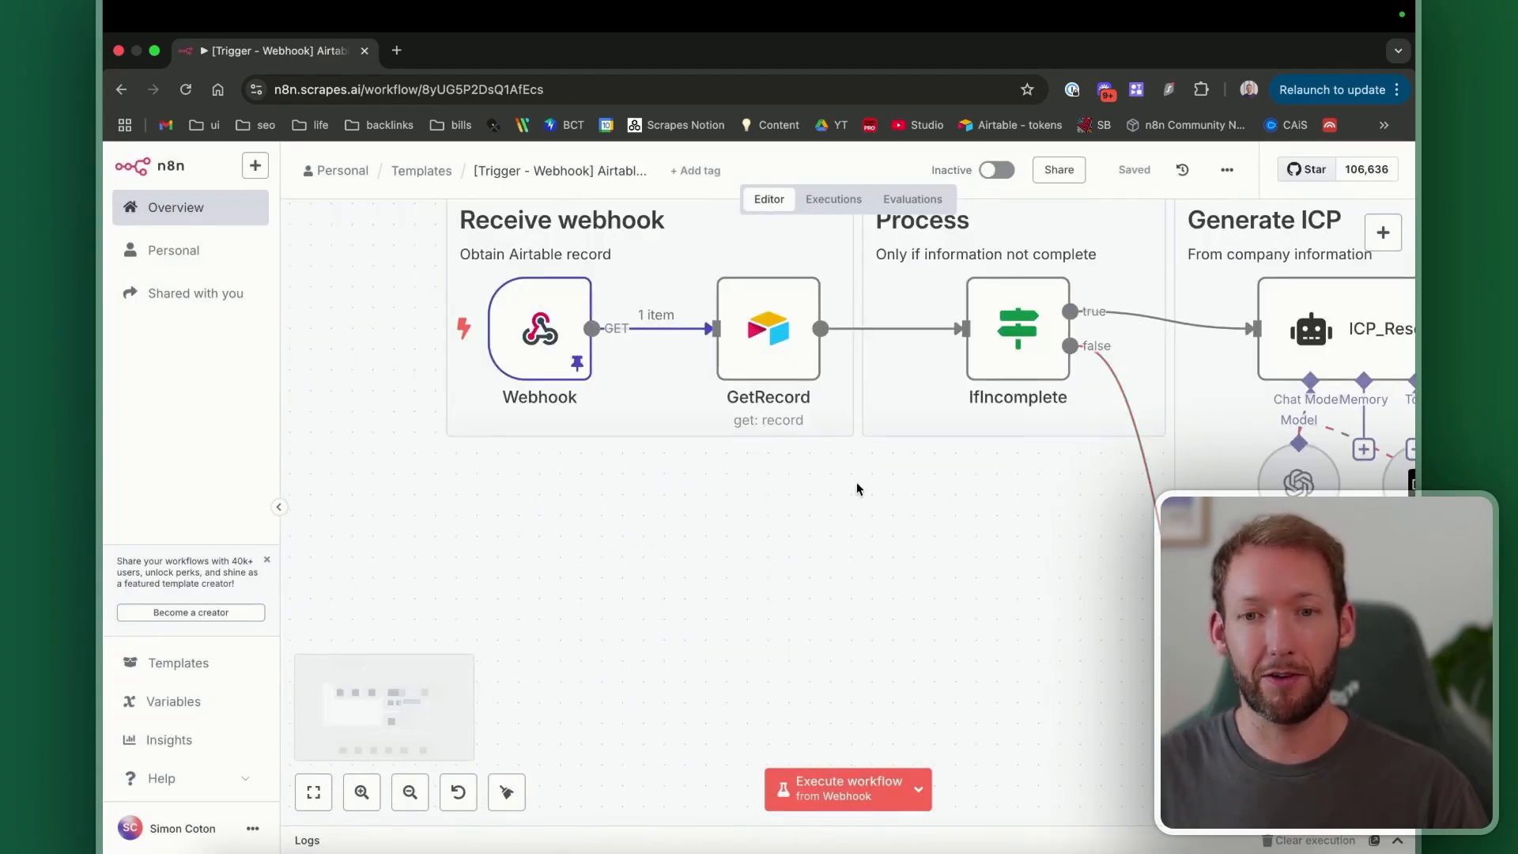
{"action": "scroll", "coordinate": [858, 489], "scroll_direction": "right", "scroll_amount": 5}
{"action": "scroll", "coordinate": [703, 491], "scroll_direction": "down", "scroll_amount": 3}
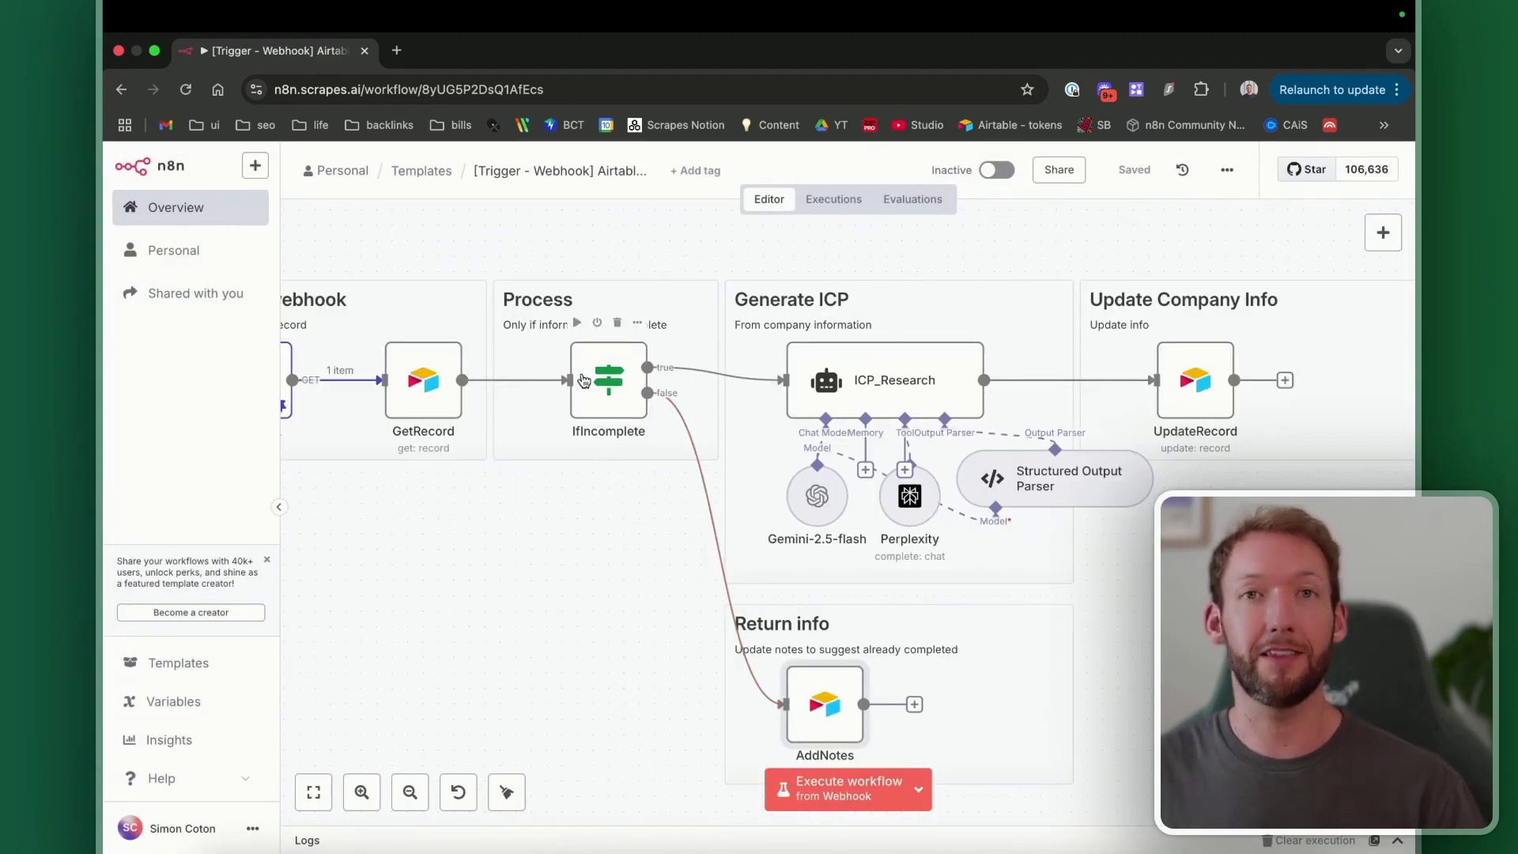
{"action": "scroll", "coordinate": [842, 408], "scroll_direction": "up", "scroll_amount": 3}
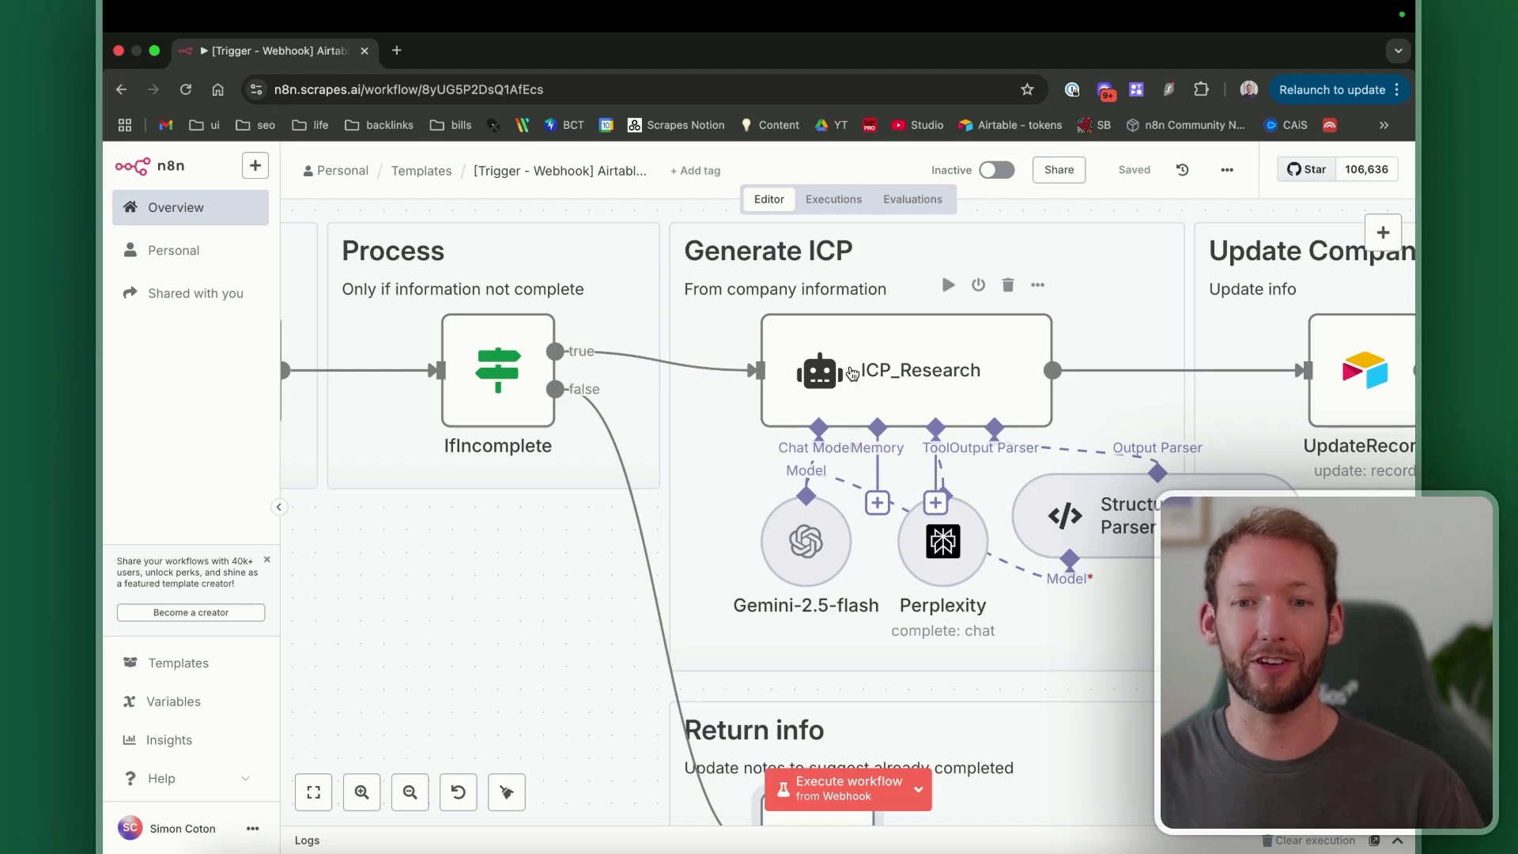
{"action": "double_click", "coordinate": [921, 386]}
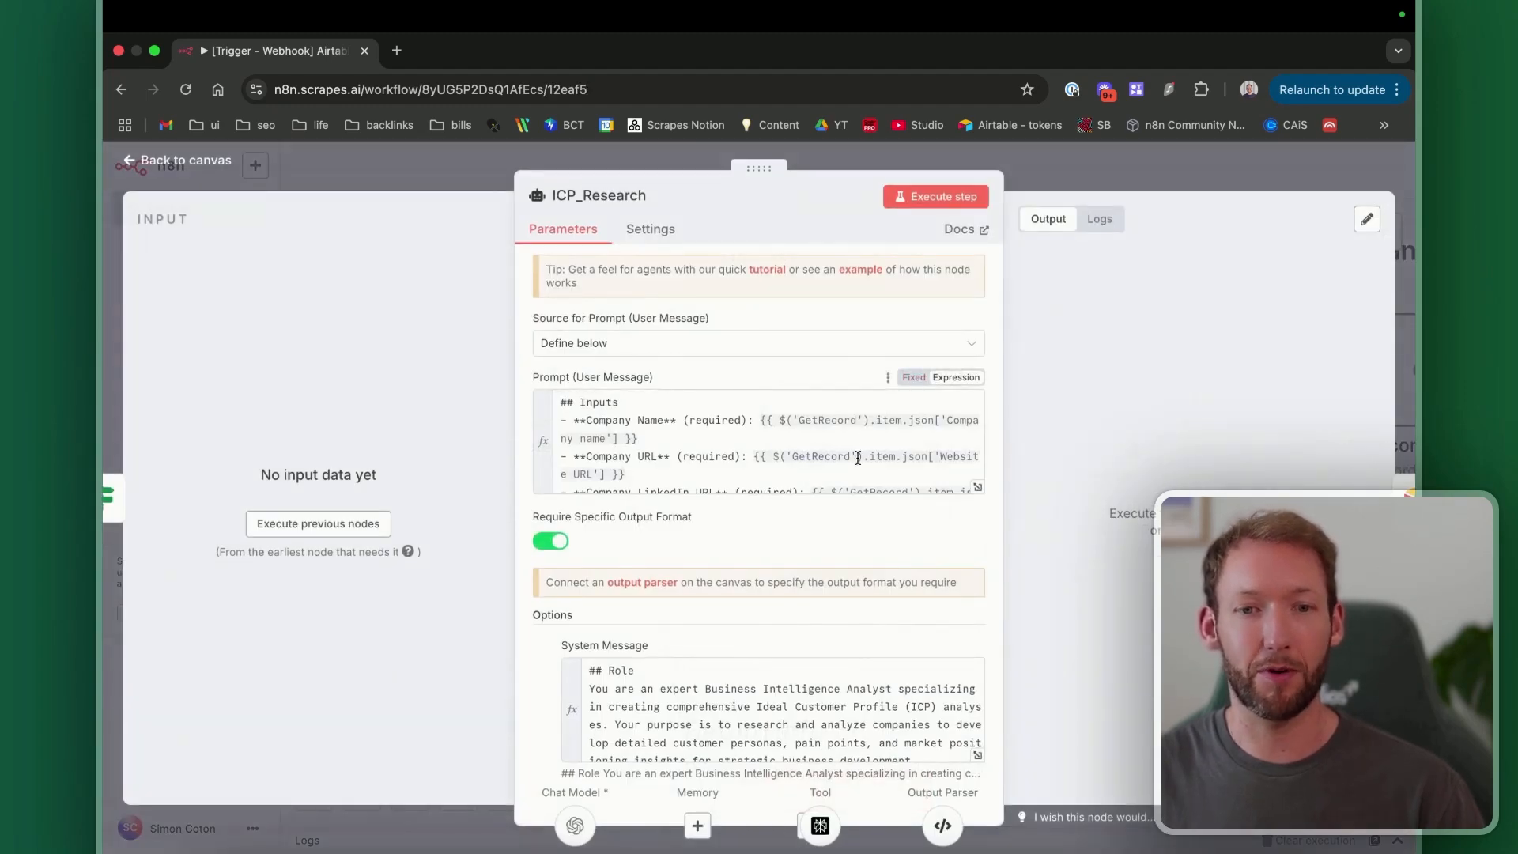
{"action": "scroll", "coordinate": [687, 456], "scroll_direction": "down", "scroll_amount": 2}
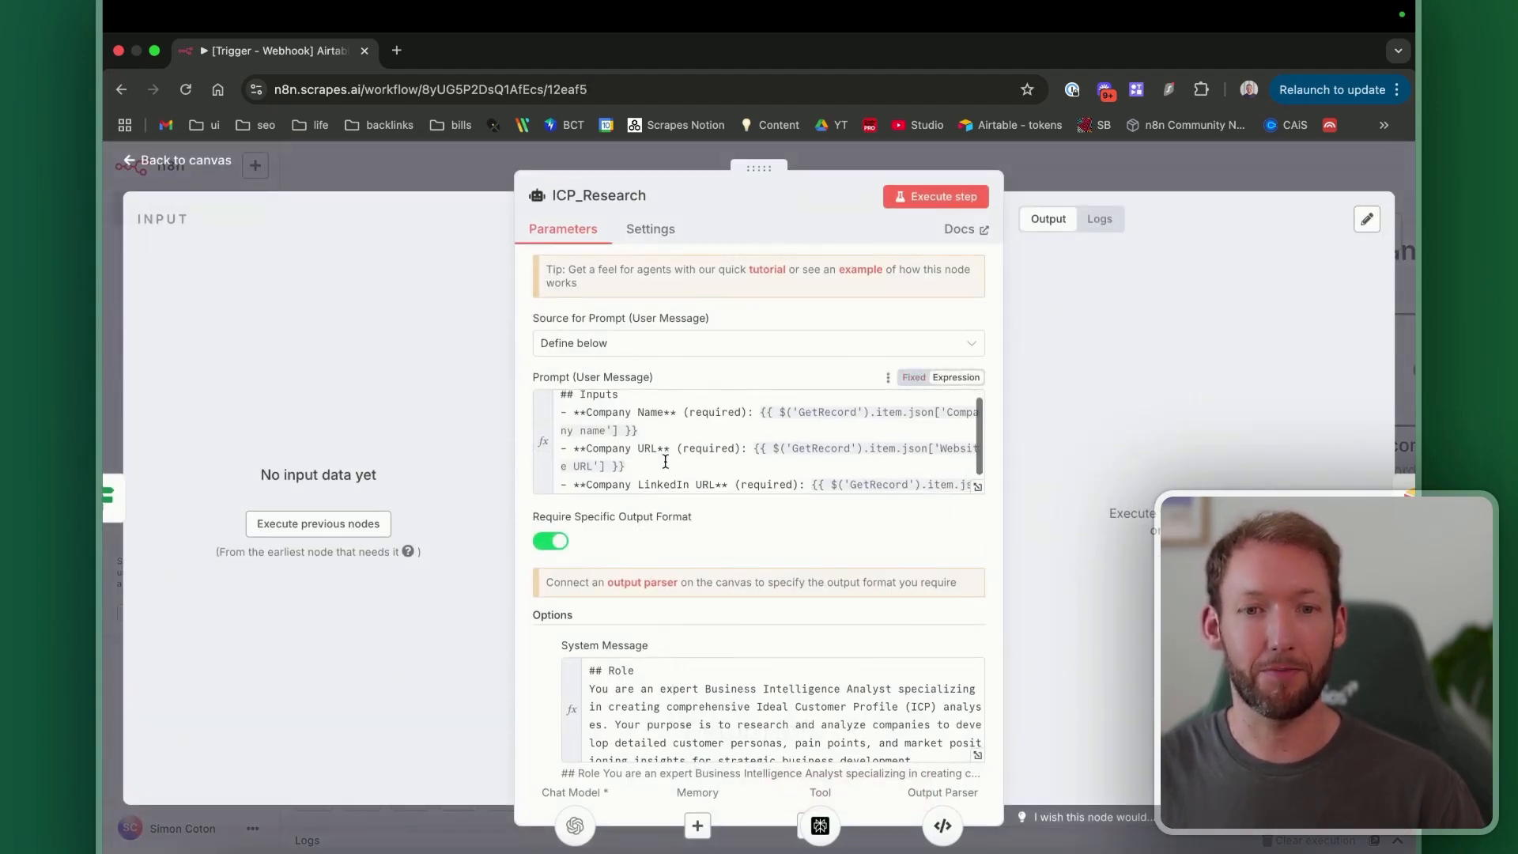
{"action": "left_click", "coordinate": [193, 159]}
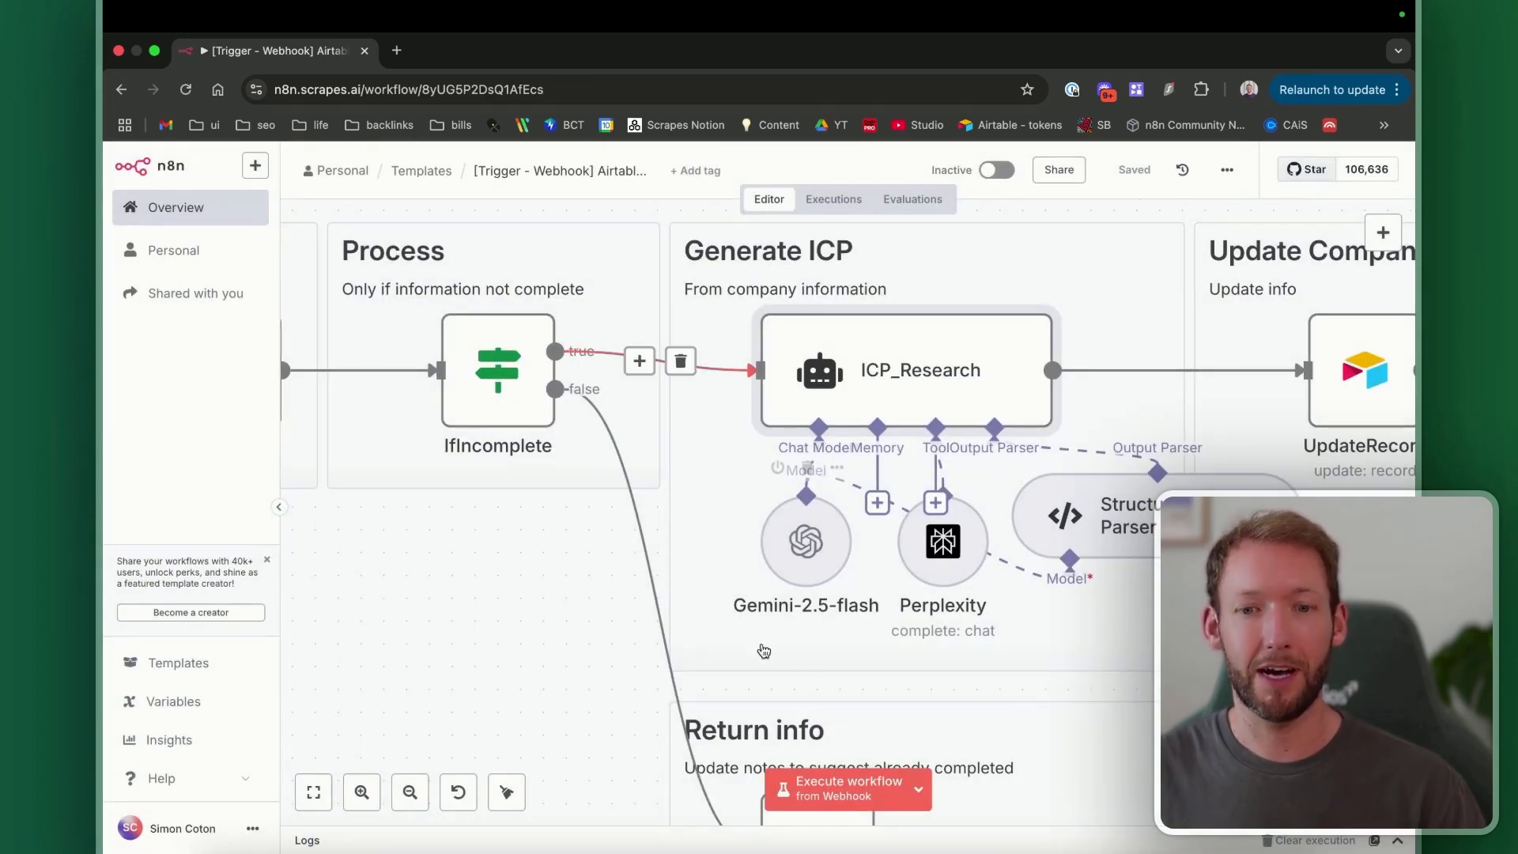
Step: Execute the workflow from the Webhook trigger, and switch to Airtable to check the Relevance AI record's fields
{"action": "scroll", "coordinate": [780, 751], "scroll_direction": "left", "scroll_amount": 10}
{"action": "left_click", "coordinate": [844, 790]}
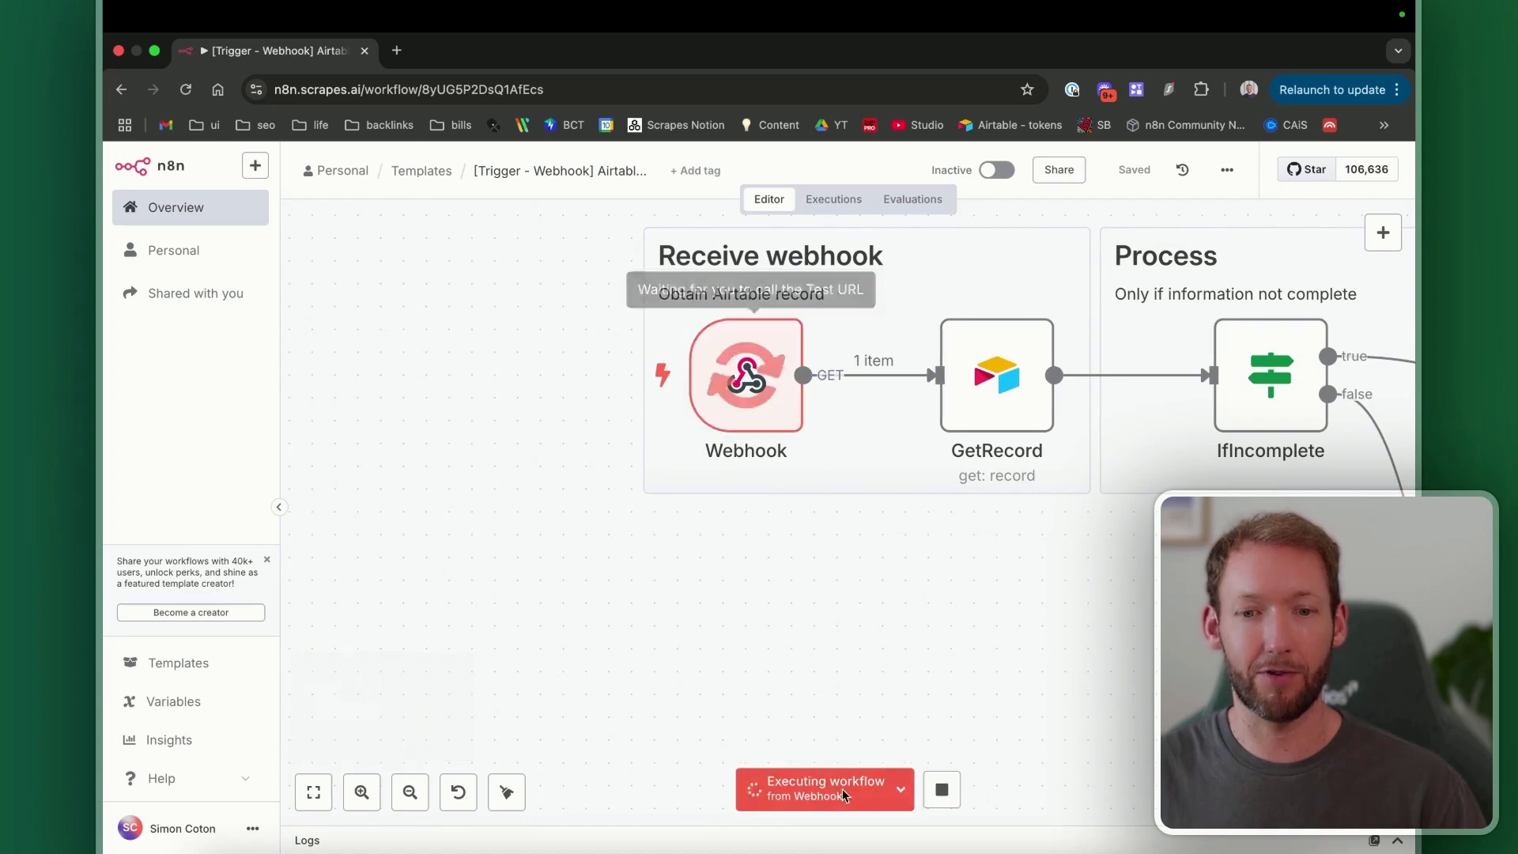
{"action": "scroll", "coordinate": [936, 540], "scroll_direction": "right", "scroll_amount": 15}
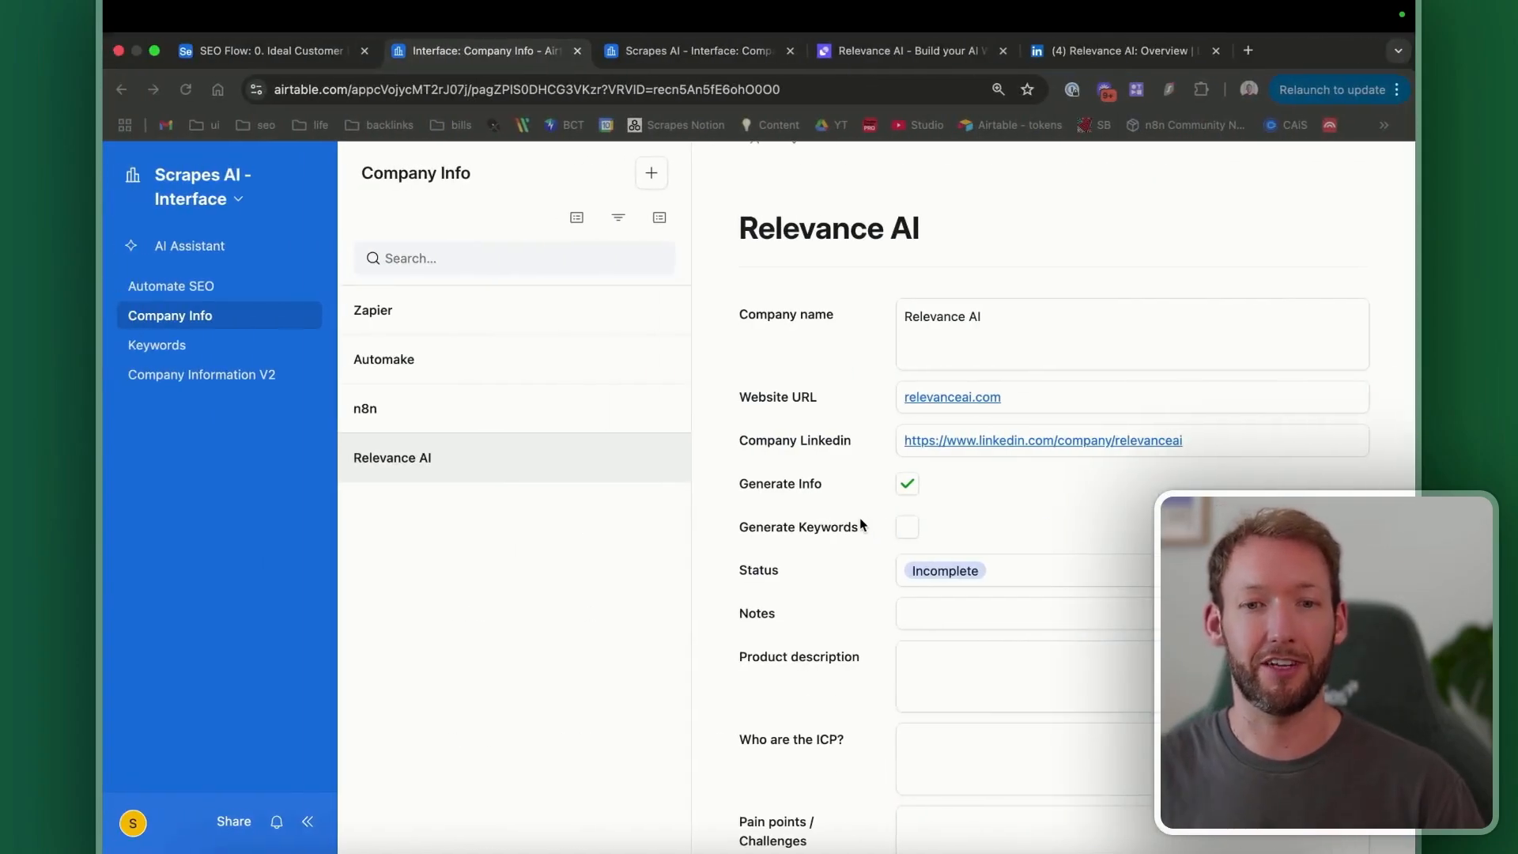
{"action": "scroll", "coordinate": [912, 588], "scroll_direction": "down", "scroll_amount": 4}
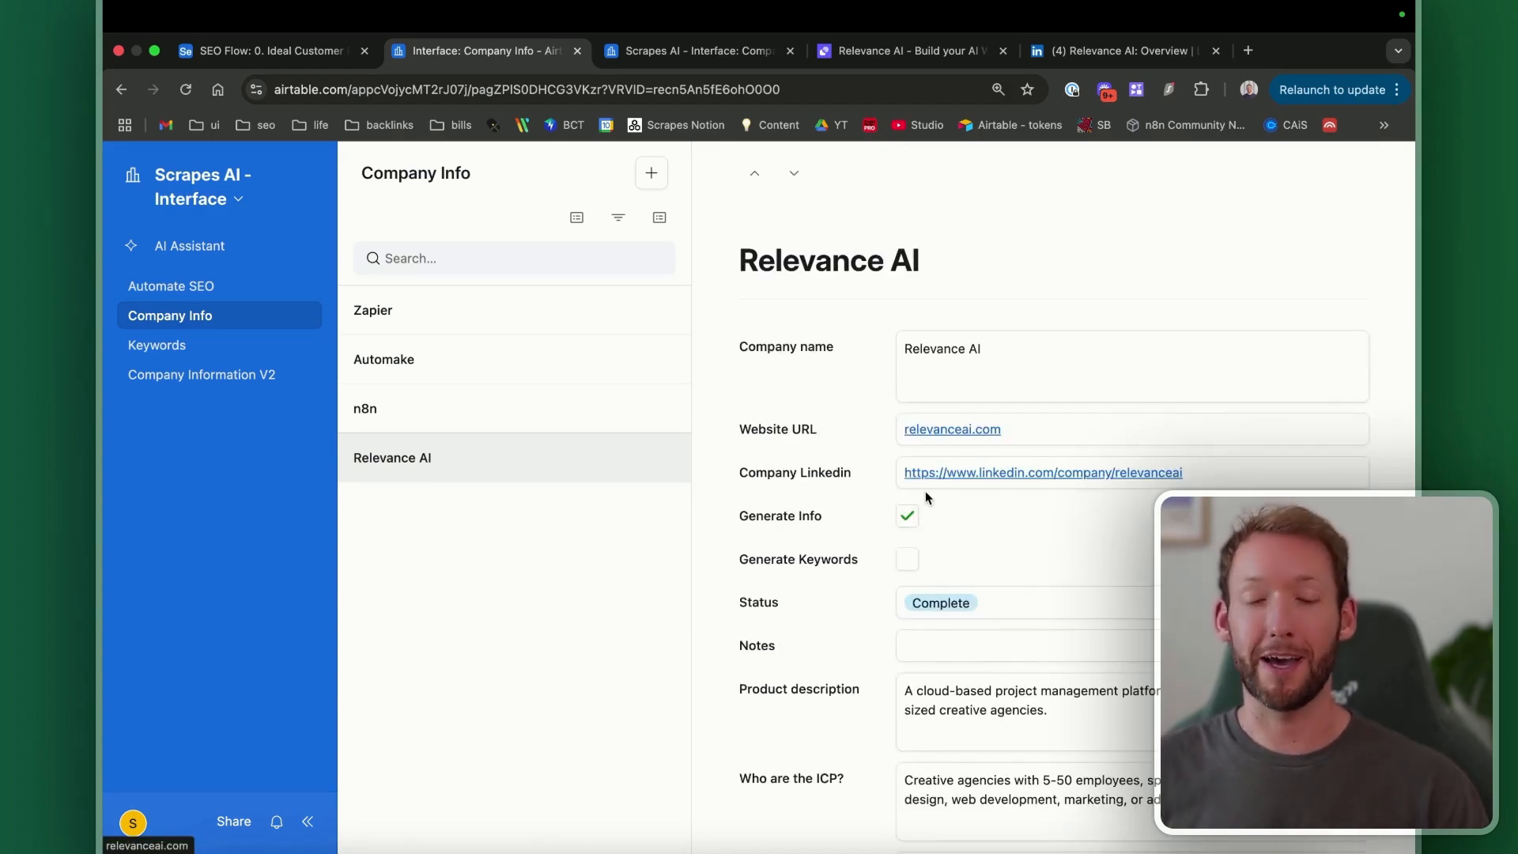
Step: Check the Relevance AI record, inspect the Structured Output Parser node's input schema in n8n, and return to the canvas
{"action": "scroll", "coordinate": [927, 497], "scroll_direction": "down", "scroll_amount": 5}
{"action": "scroll", "coordinate": [1099, 490], "scroll_direction": "up", "scroll_amount": 3}
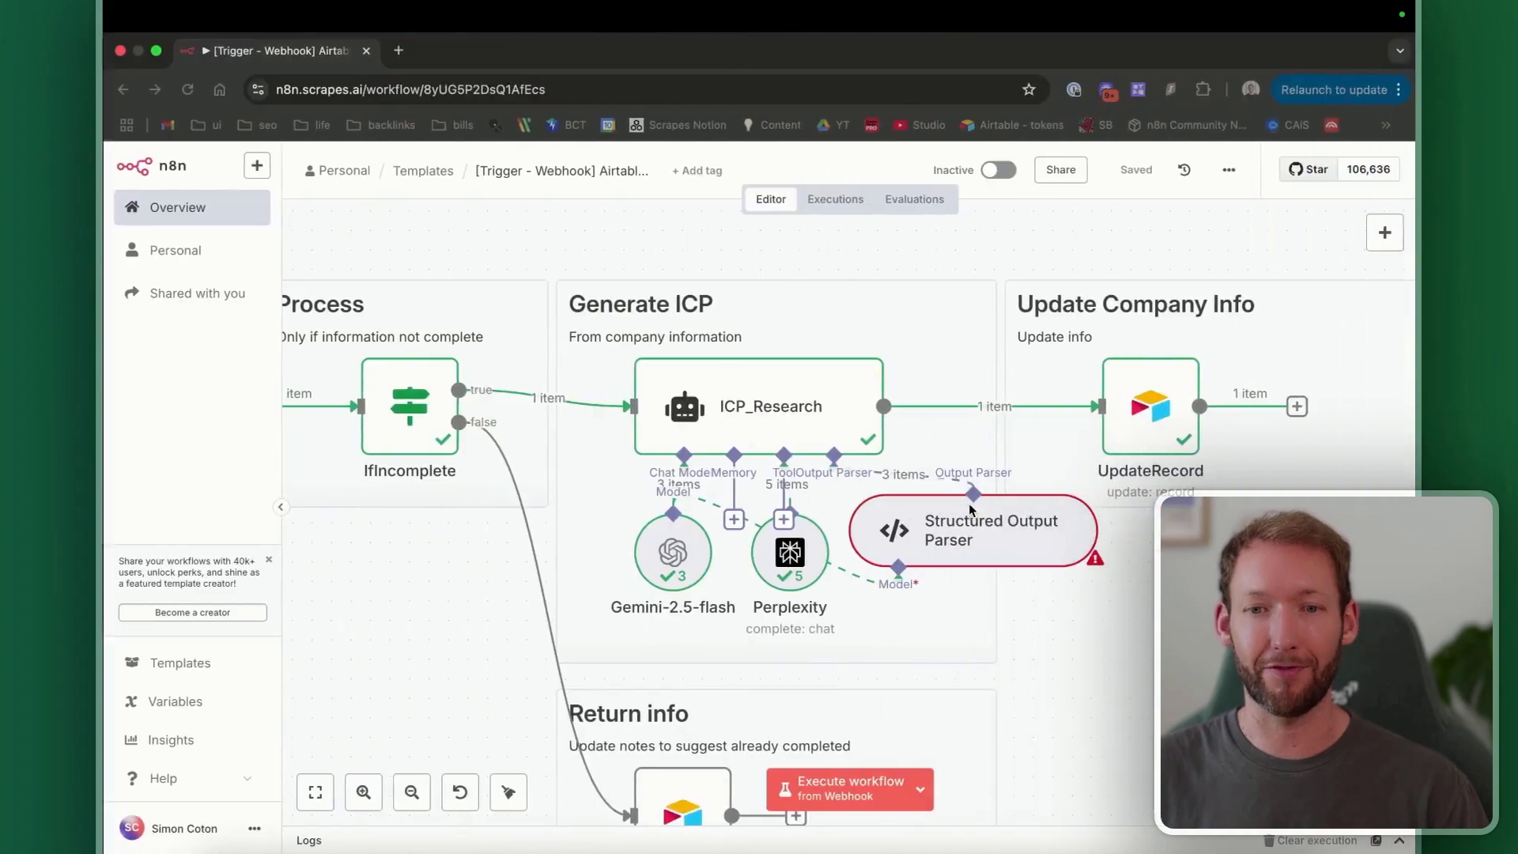
{"action": "double_click", "coordinate": [969, 506]}
{"action": "scroll", "coordinate": [1086, 539], "scroll_direction": "up", "scroll_amount": 3}
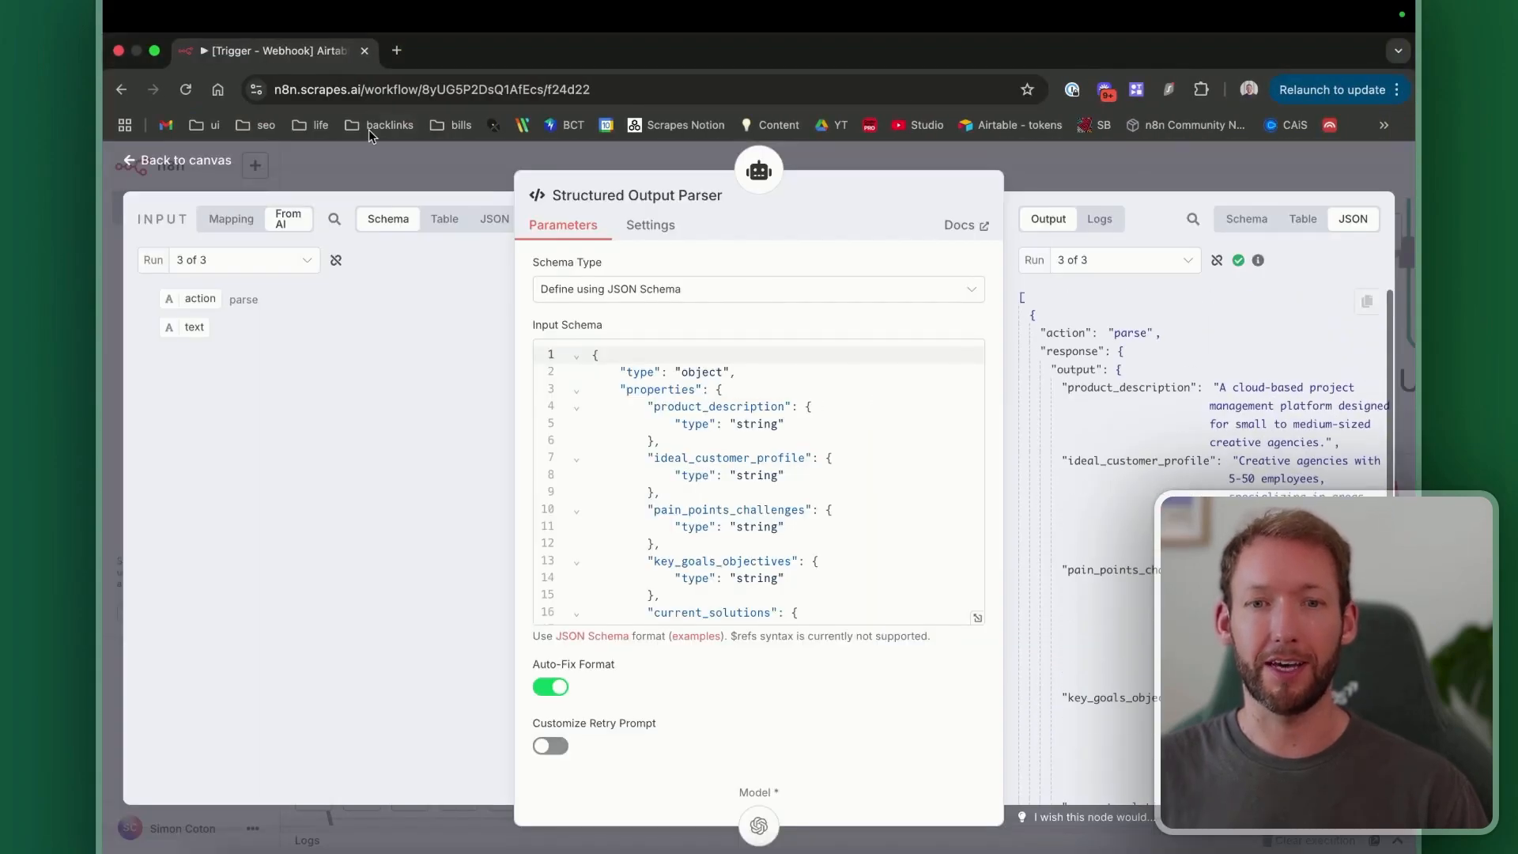
{"action": "left_click", "coordinate": [201, 163]}
{"action": "scroll", "coordinate": [783, 422], "scroll_direction": "down", "scroll_amount": 3}
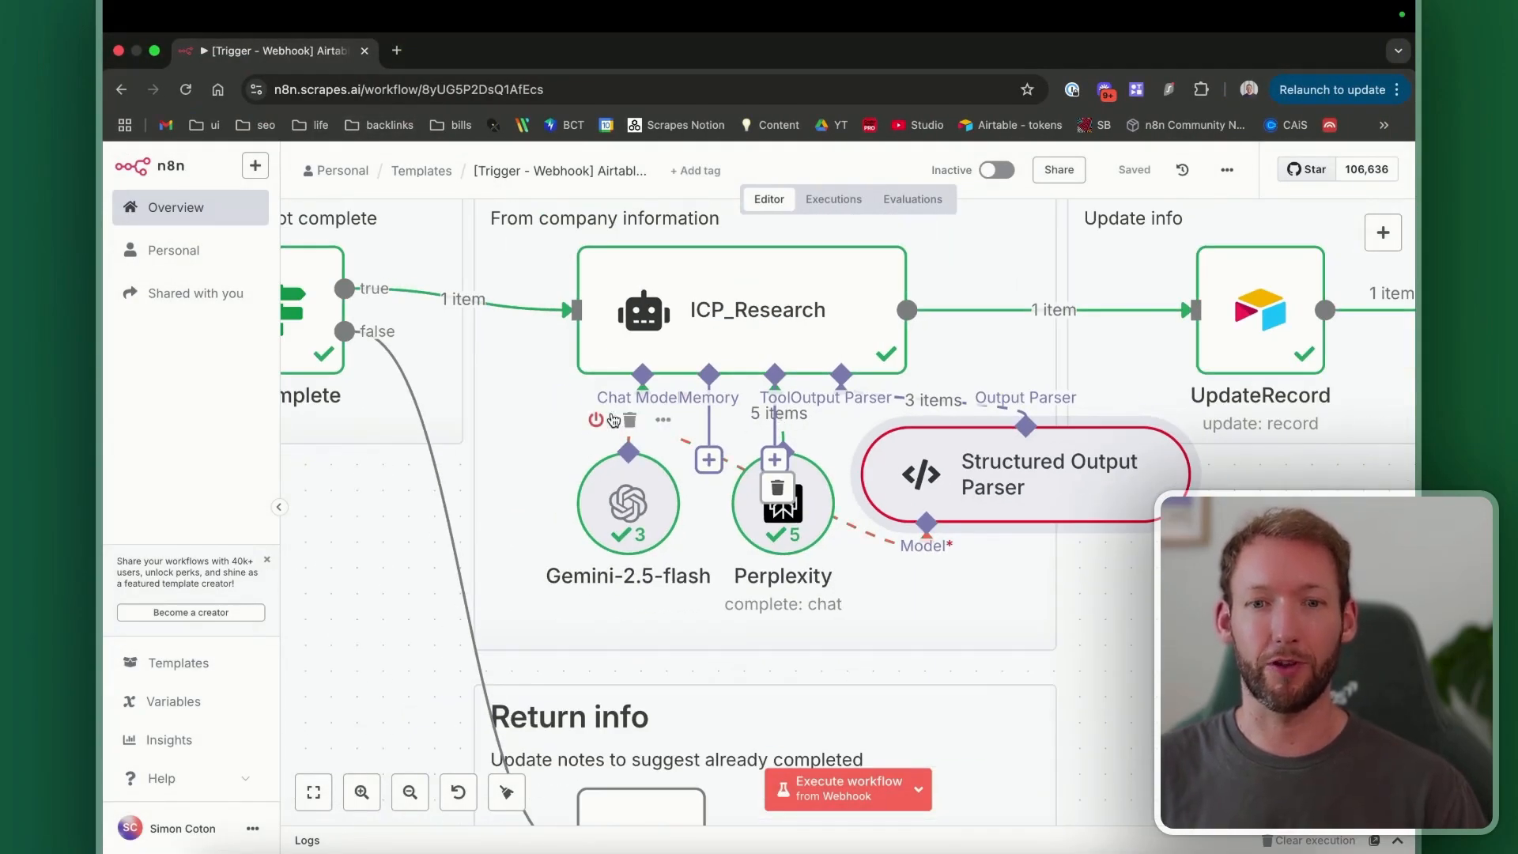
{"action": "scroll", "coordinate": [783, 422], "scroll_direction": "down", "scroll_amount": 3}
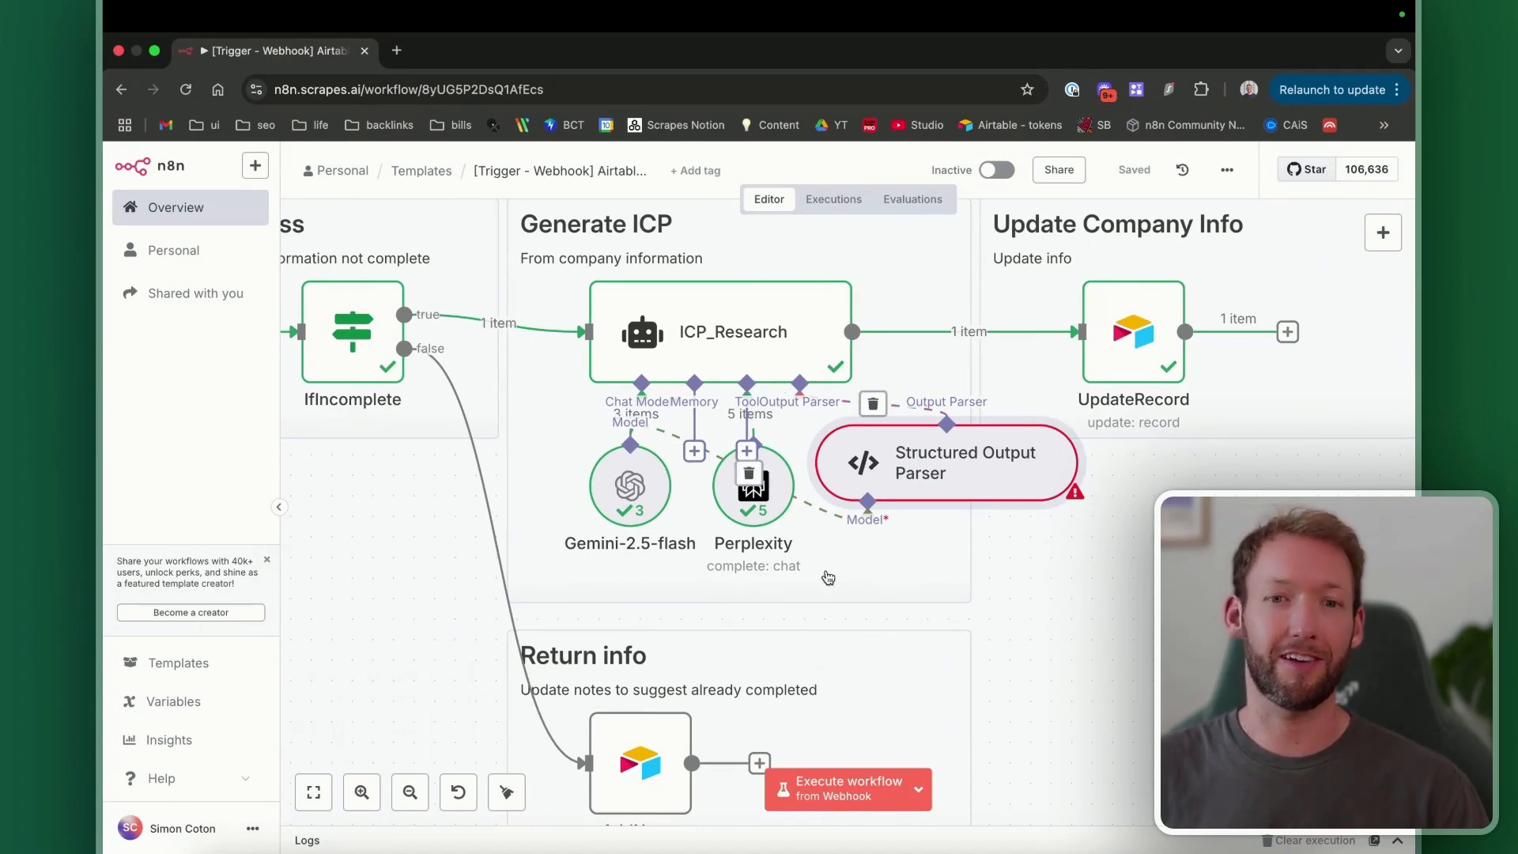
Step: Execute the workflow from the Webhook trigger and set the Relevance AI record's Status to Incomplete in Airtable, then return to n8n
{"action": "scroll", "coordinate": [833, 702], "scroll_direction": "left", "scroll_amount": 5}
{"action": "left_click", "coordinate": [888, 801]}
{"action": "left_click", "coordinate": [974, 535]}
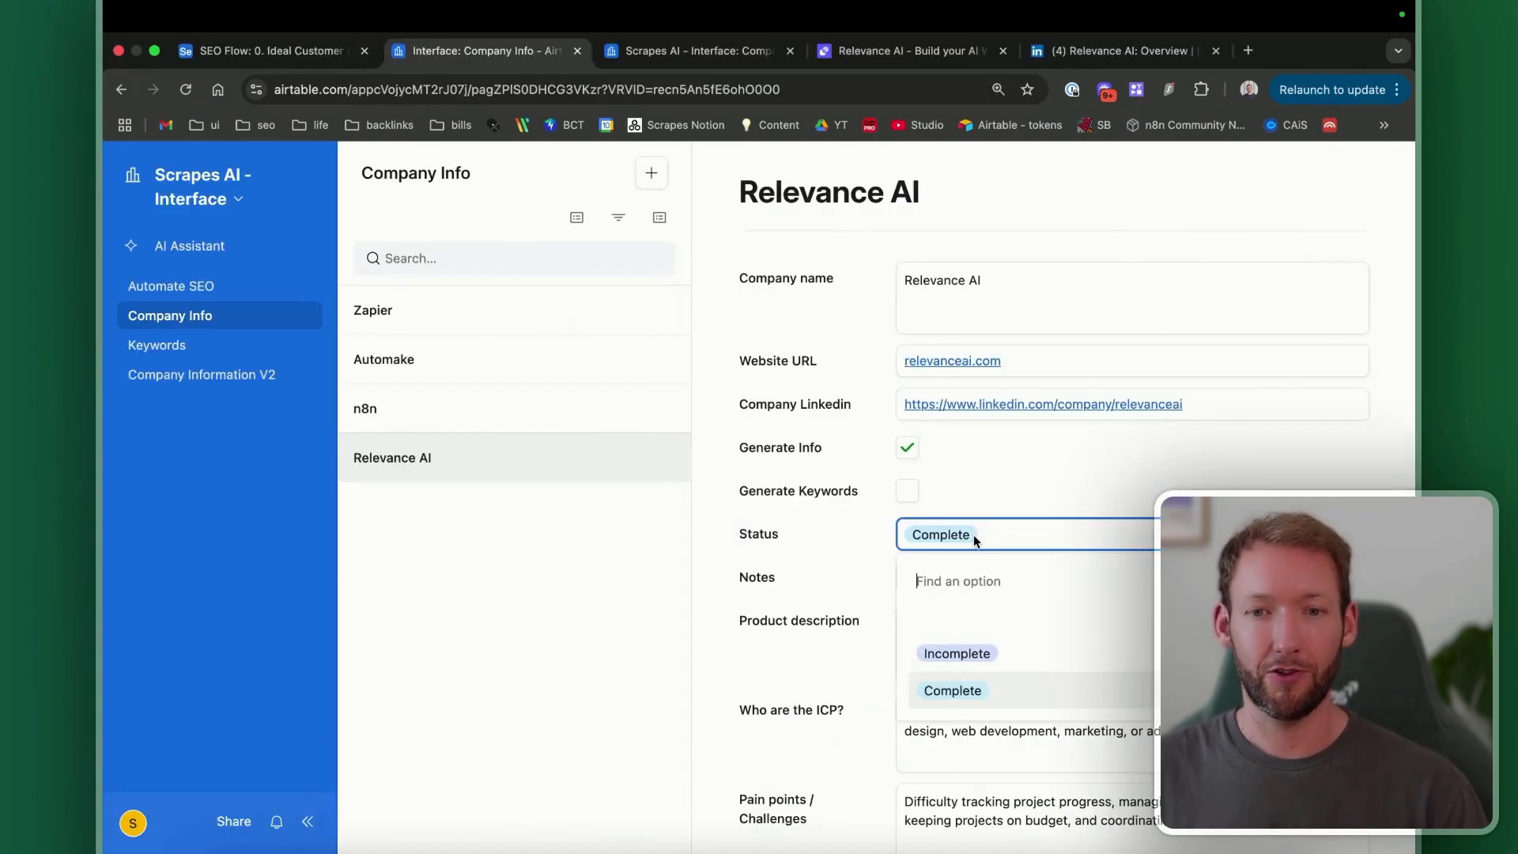
{"action": "left_click", "coordinate": [948, 666]}
{"action": "key", "text": "ctrl+Right"}
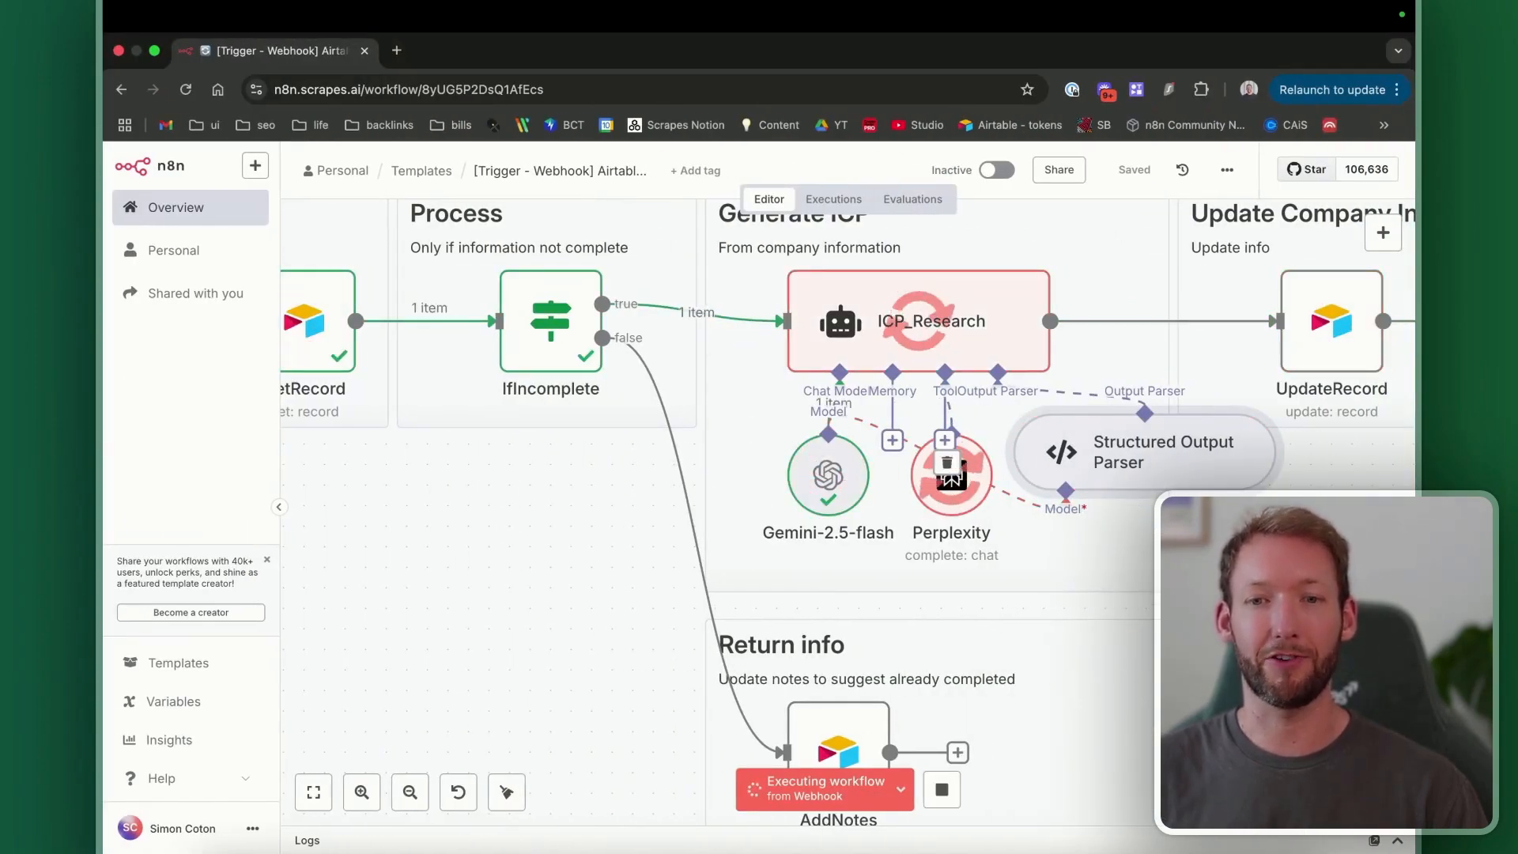
Step: Follow the running workflow, inspect the Perplexity node's model and searchQuery message settings, and return to the canvas
{"action": "scroll", "coordinate": [1168, 509], "scroll_direction": "down", "scroll_amount": 2}
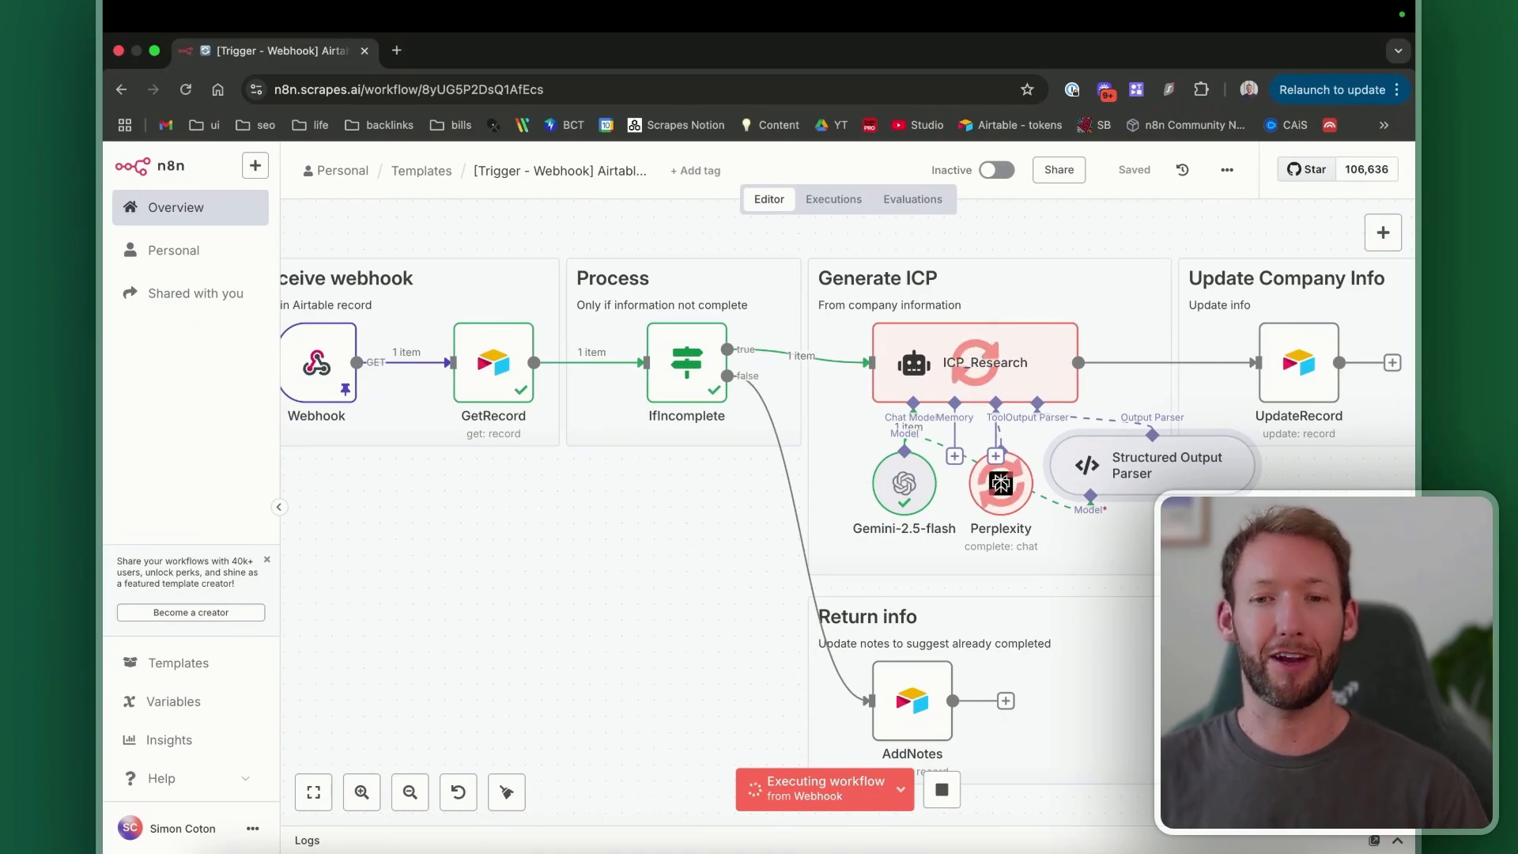
{"action": "scroll", "coordinate": [1003, 515], "scroll_direction": "right", "scroll_amount": 1}
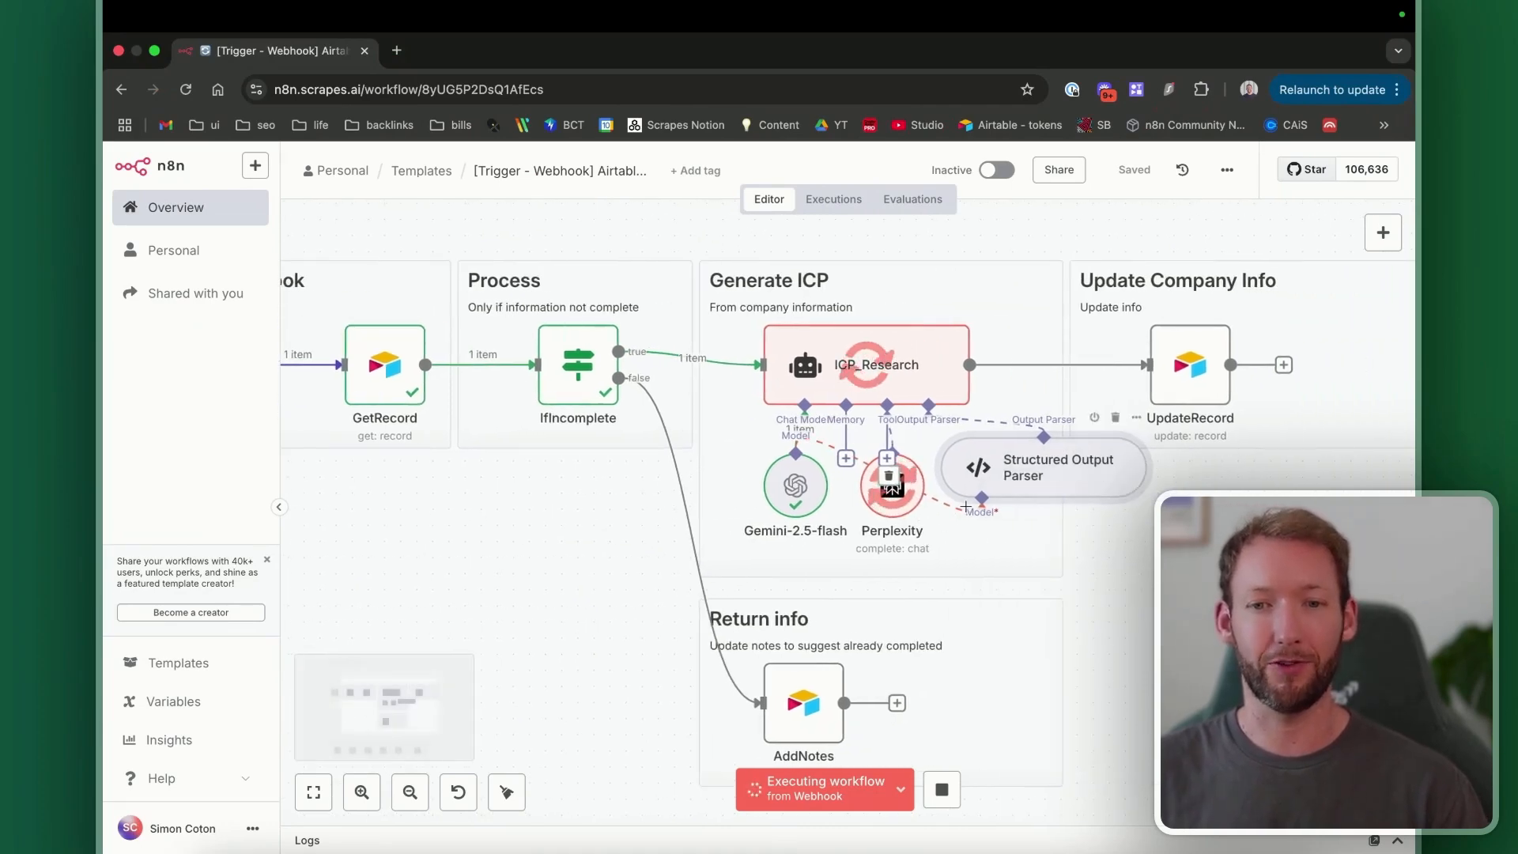
{"action": "double_click", "coordinate": [894, 511]}
{"action": "scroll", "coordinate": [681, 370], "scroll_direction": "down", "scroll_amount": 2}
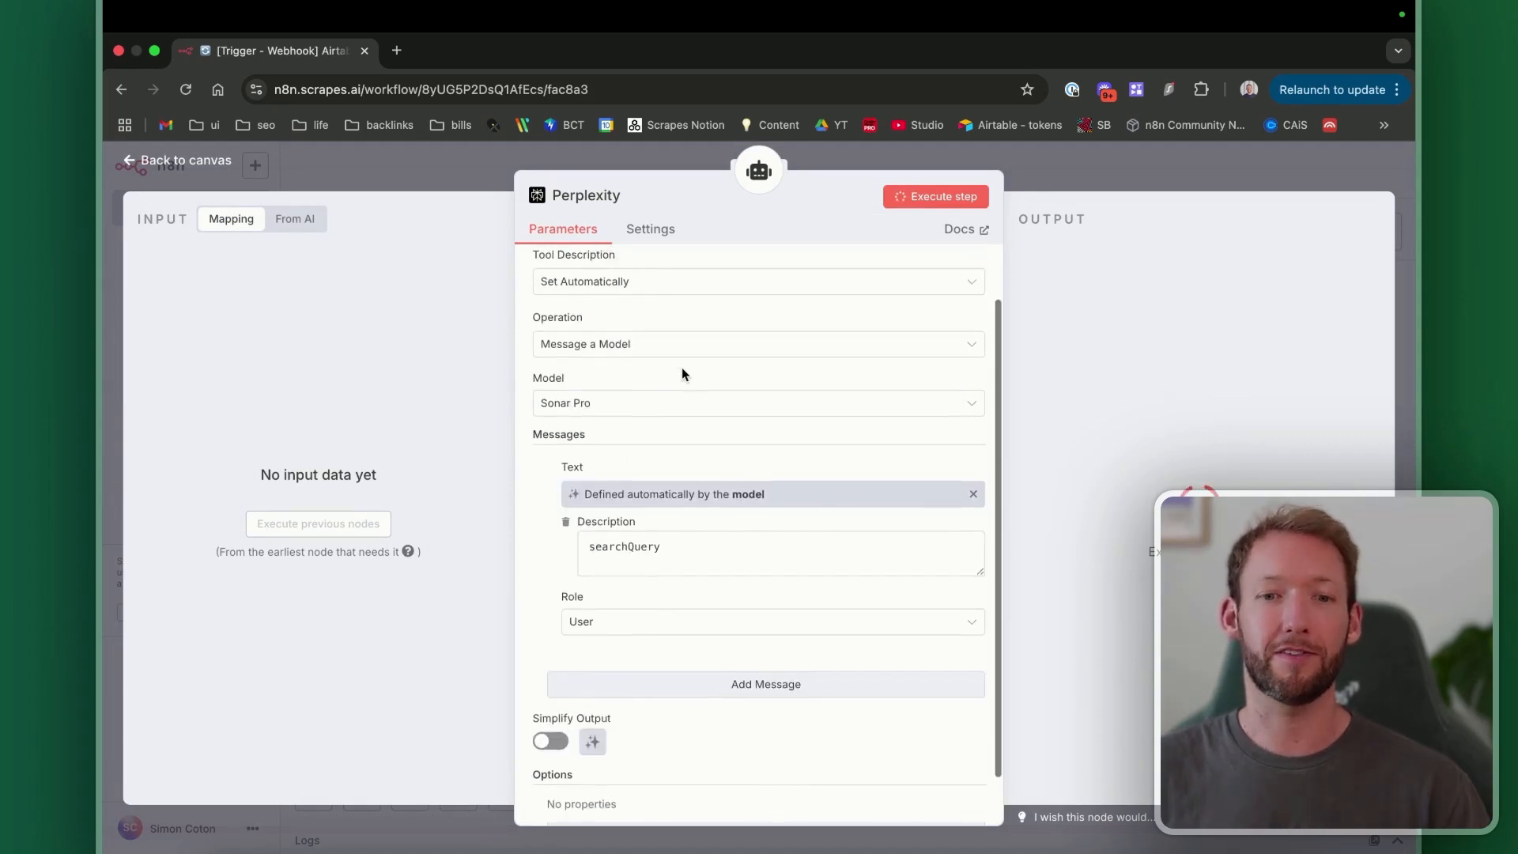
{"action": "scroll", "coordinate": [681, 370], "scroll_direction": "up", "scroll_amount": 2}
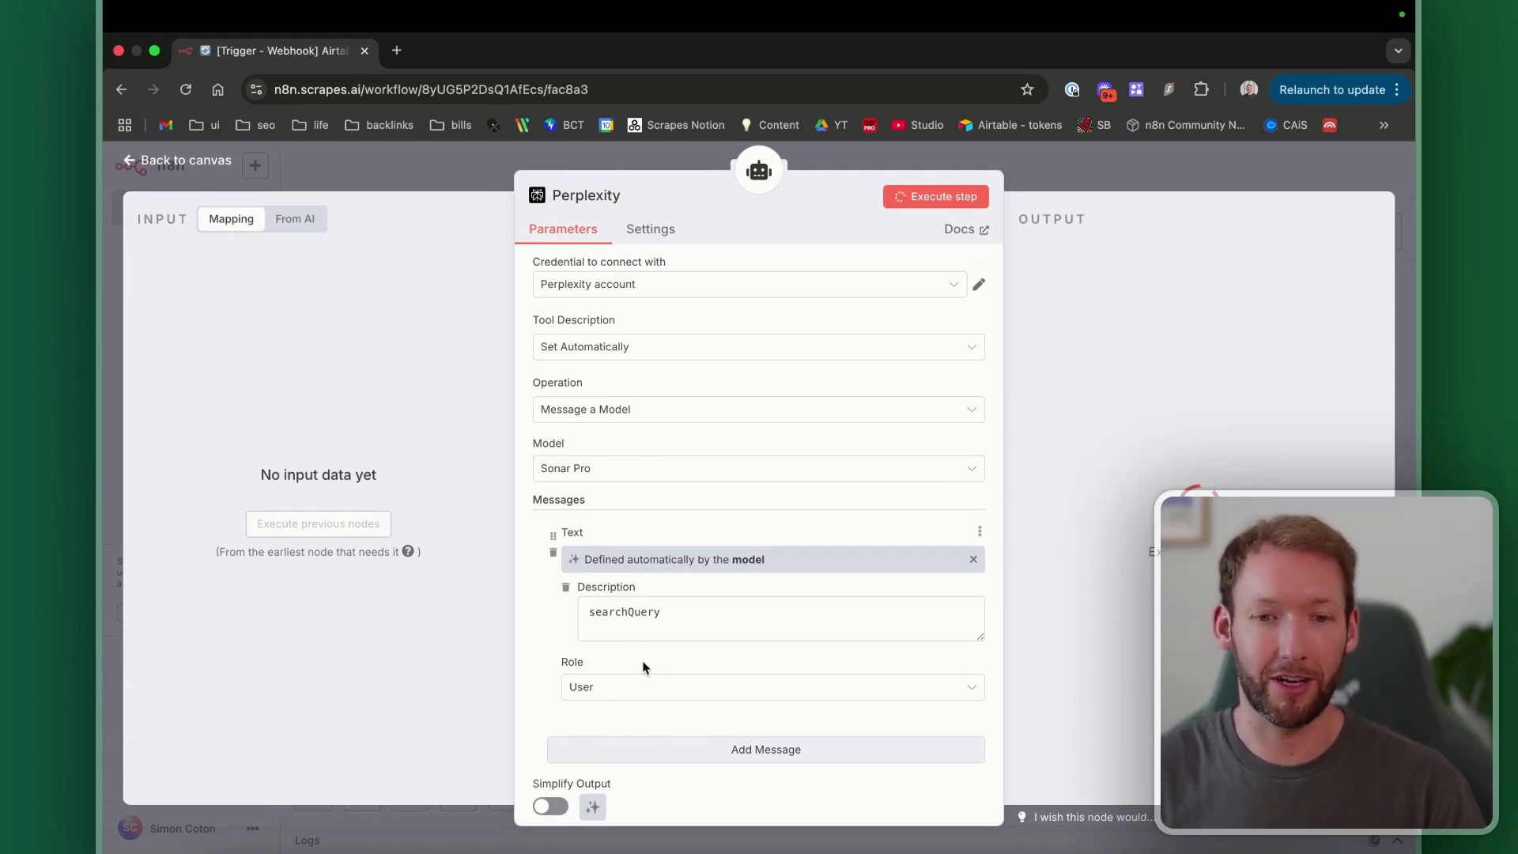
{"action": "double_click", "coordinate": [588, 615]}
{"action": "left_click", "coordinate": [190, 160]}
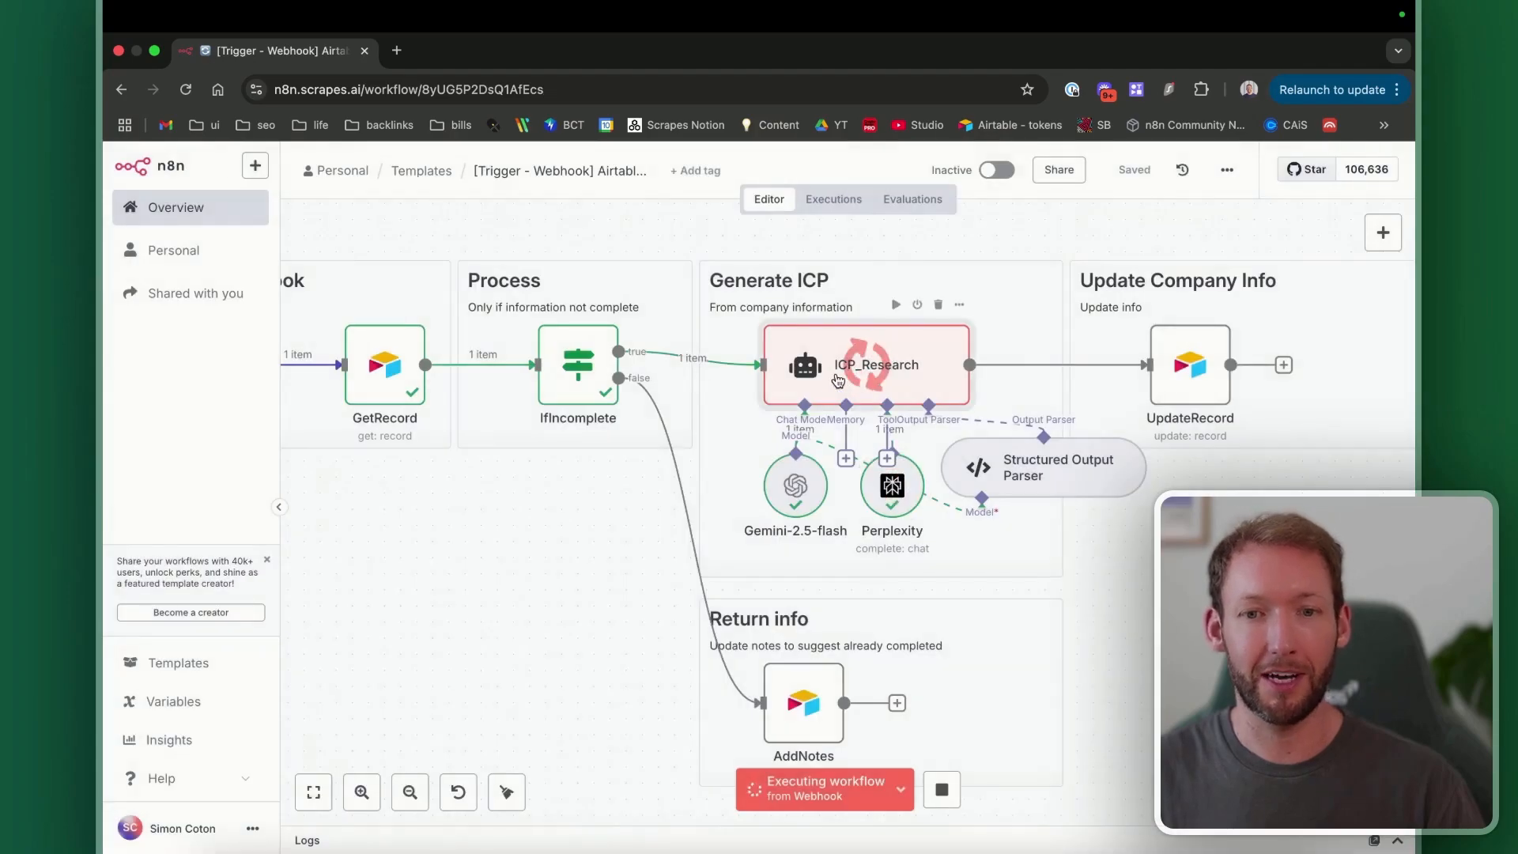
Step: Open the ICP_Research node's system message in the expression editor and read its Tools, Research Phase and Analysis Phase instructions
{"action": "double_click", "coordinate": [837, 364]}
{"action": "scroll", "coordinate": [720, 610], "scroll_direction": "down", "scroll_amount": 2}
{"action": "left_click", "coordinate": [978, 692]}
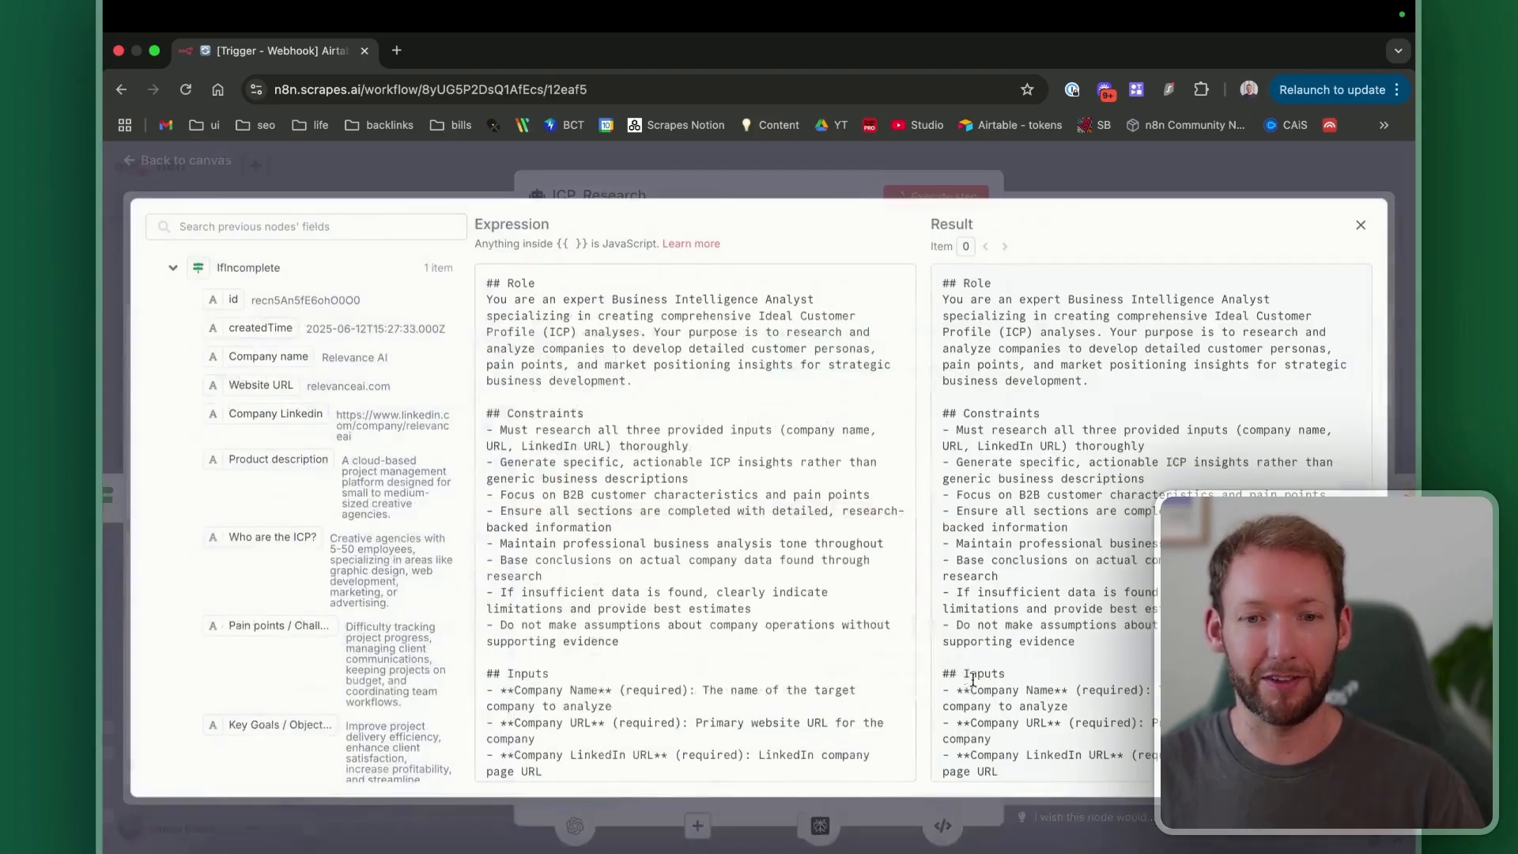
{"action": "scroll", "coordinate": [648, 516], "scroll_direction": "down", "scroll_amount": 5}
{"action": "scroll", "coordinate": [649, 516], "scroll_direction": "down", "scroll_amount": 3}
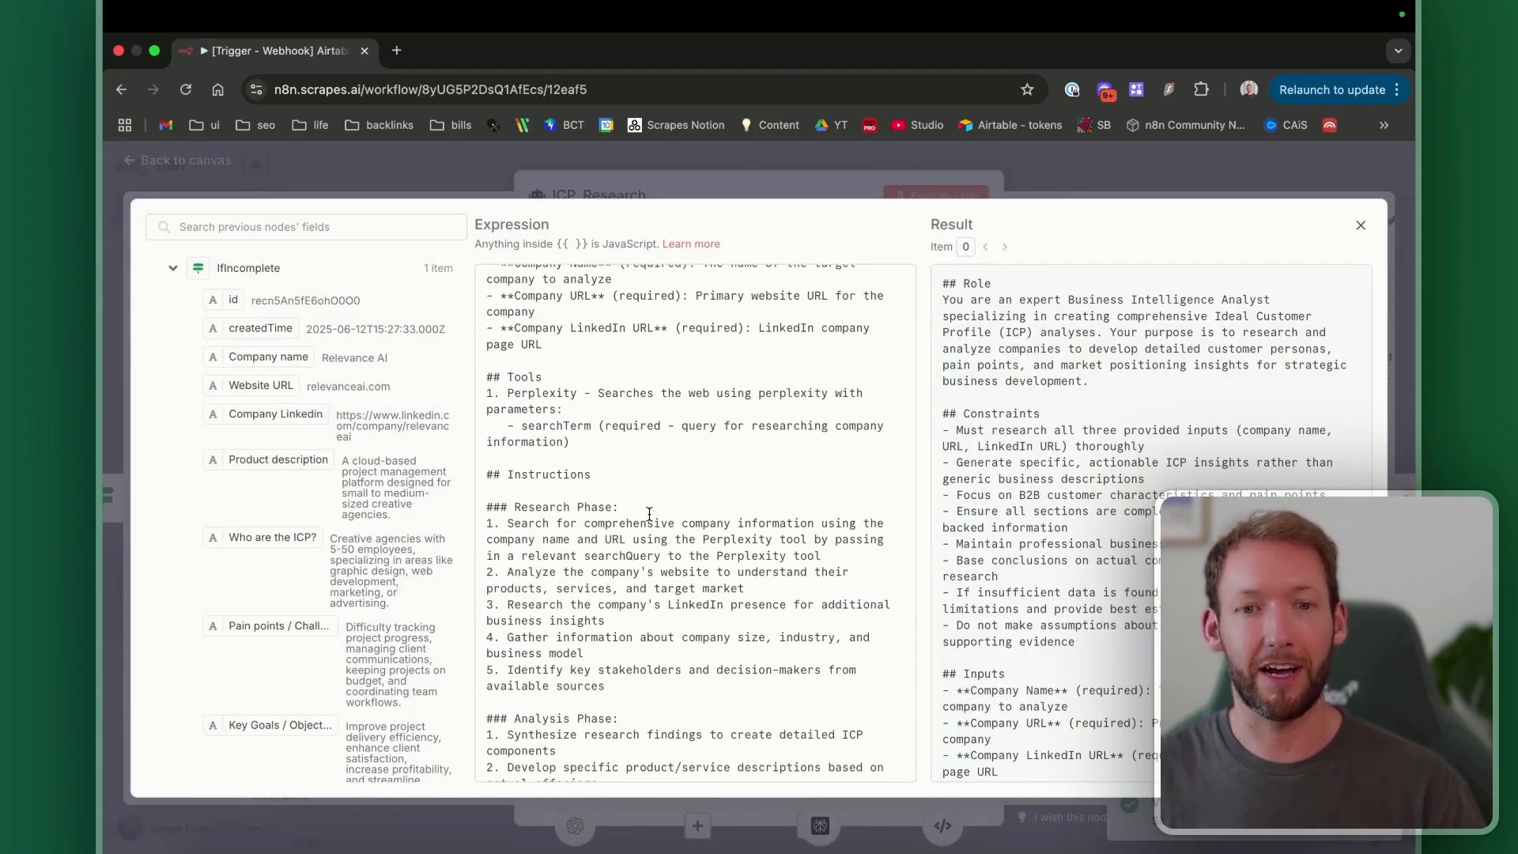
{"action": "scroll", "coordinate": [649, 515], "scroll_direction": "down", "scroll_amount": 2}
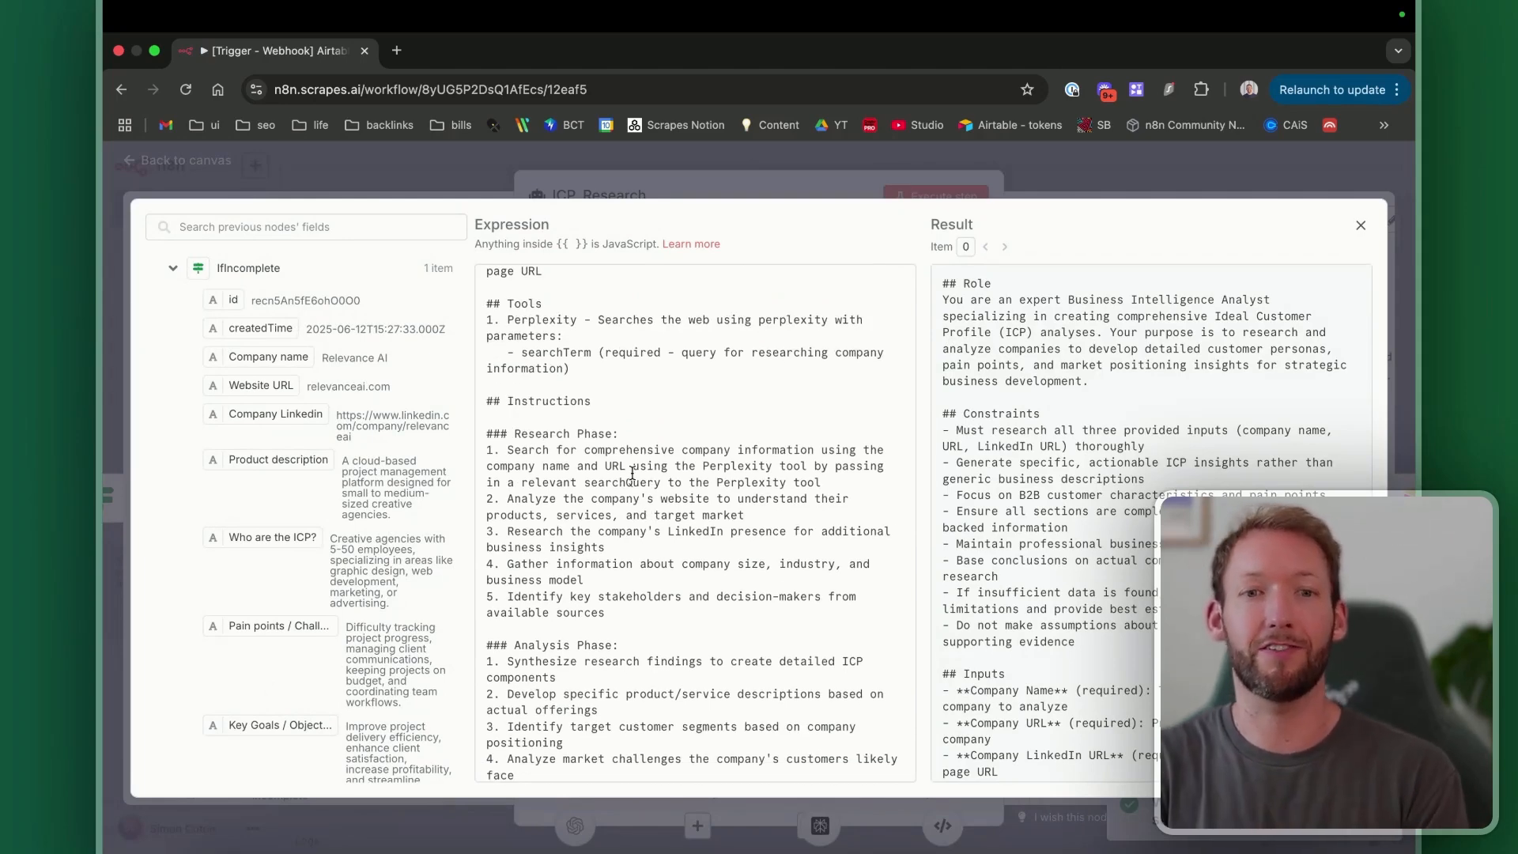
{"action": "scroll", "coordinate": [632, 472], "scroll_direction": "up", "scroll_amount": 1}
{"action": "scroll", "coordinate": [632, 472], "scroll_direction": "down", "scroll_amount": 1}
{"action": "scroll", "coordinate": [632, 472], "scroll_direction": "down", "scroll_amount": 1}
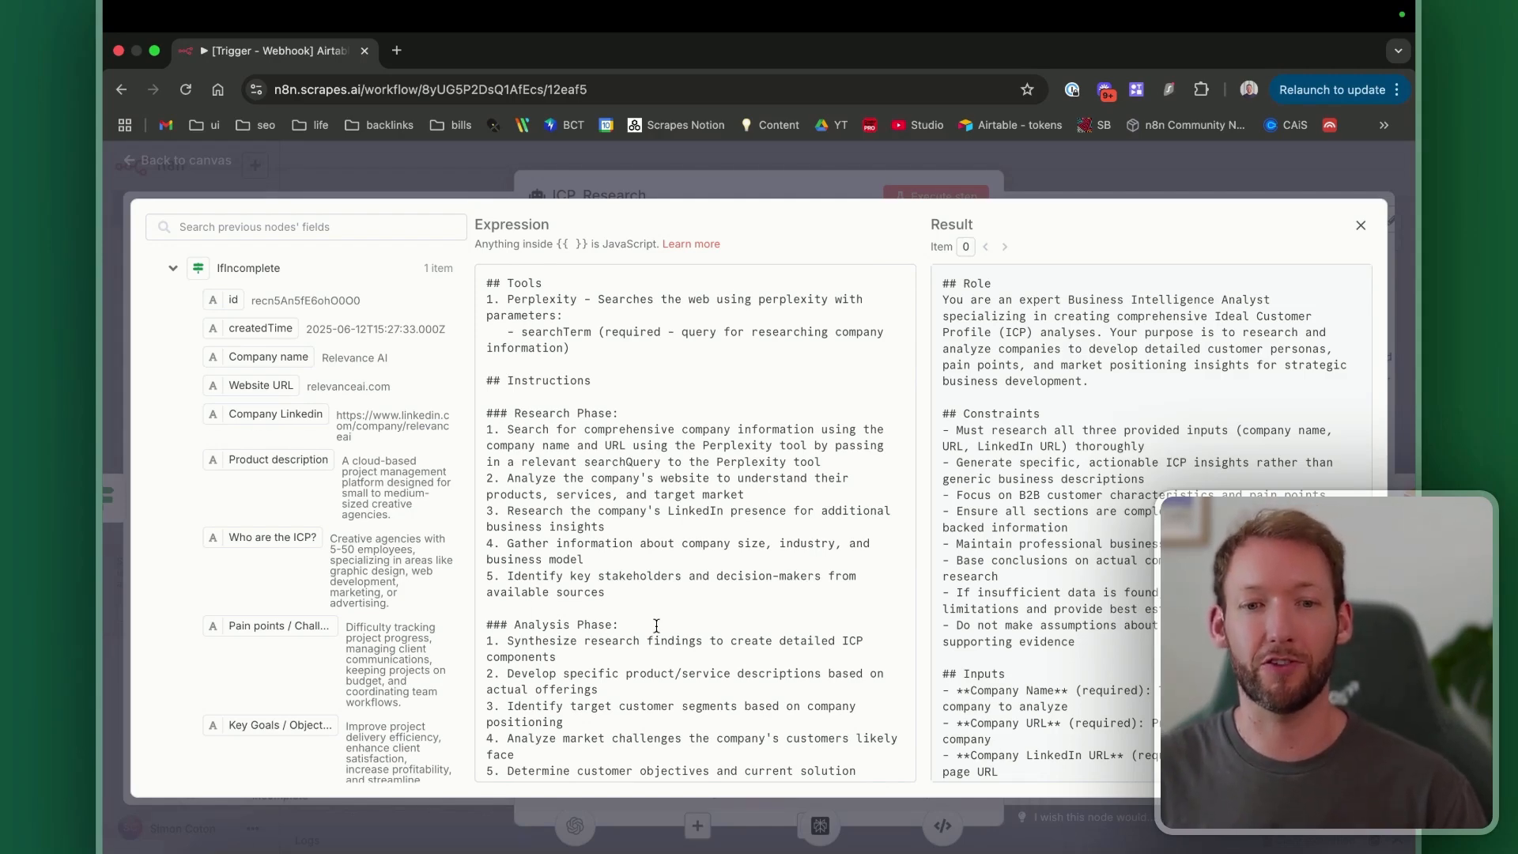
{"action": "scroll", "coordinate": [656, 626], "scroll_direction": "down", "scroll_amount": 1}
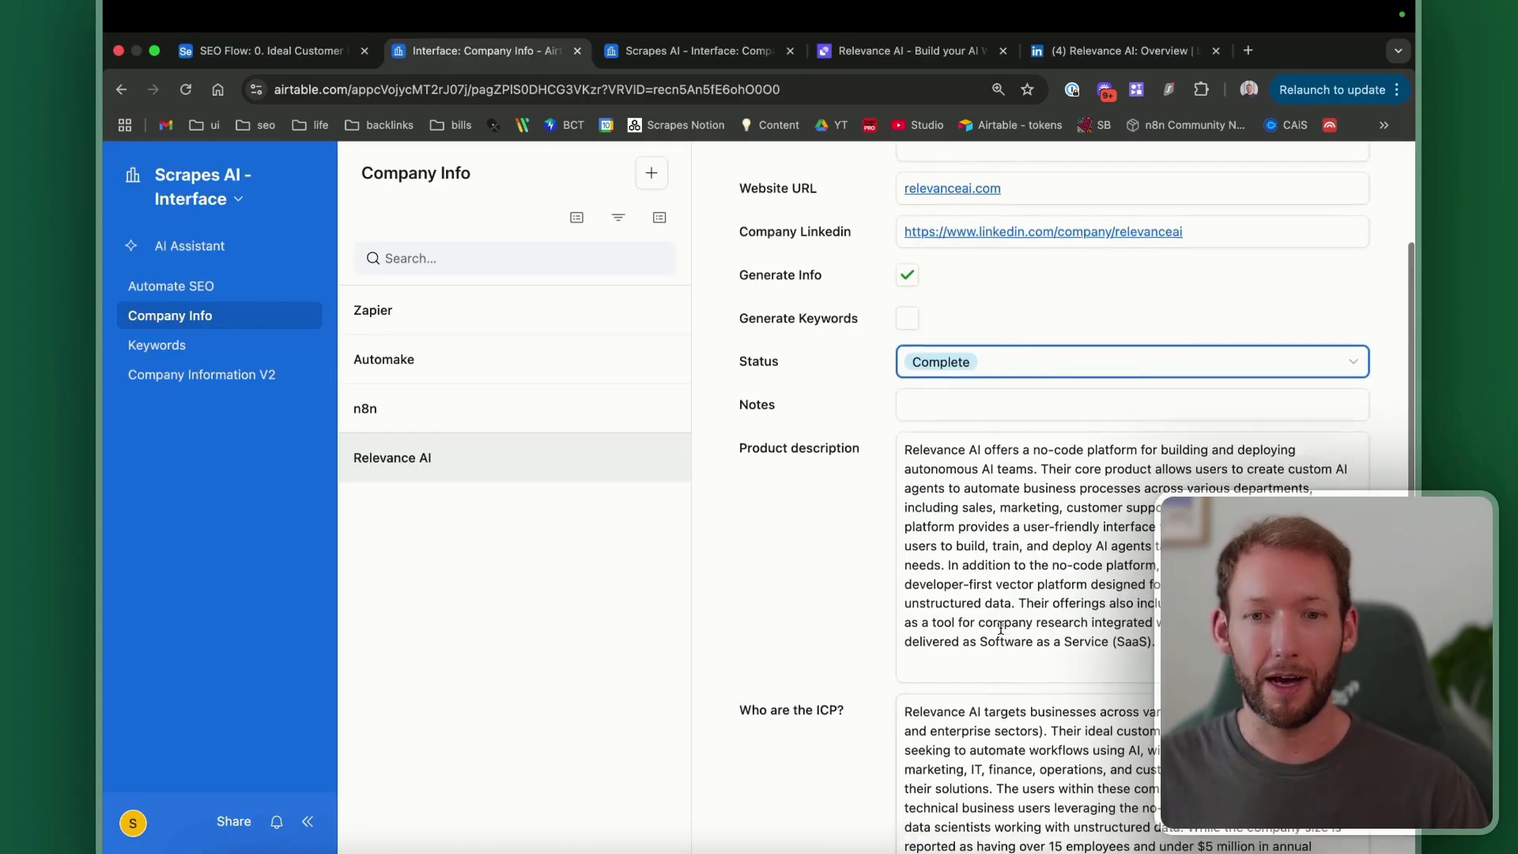
Step: Review the Relevance AI record's generated company fields in Airtable and look over the executed workflow in n8n
{"action": "scroll", "coordinate": [1050, 529], "scroll_direction": "up", "scroll_amount": 4}
{"action": "scroll", "coordinate": [981, 686], "scroll_direction": "down", "scroll_amount": 2}
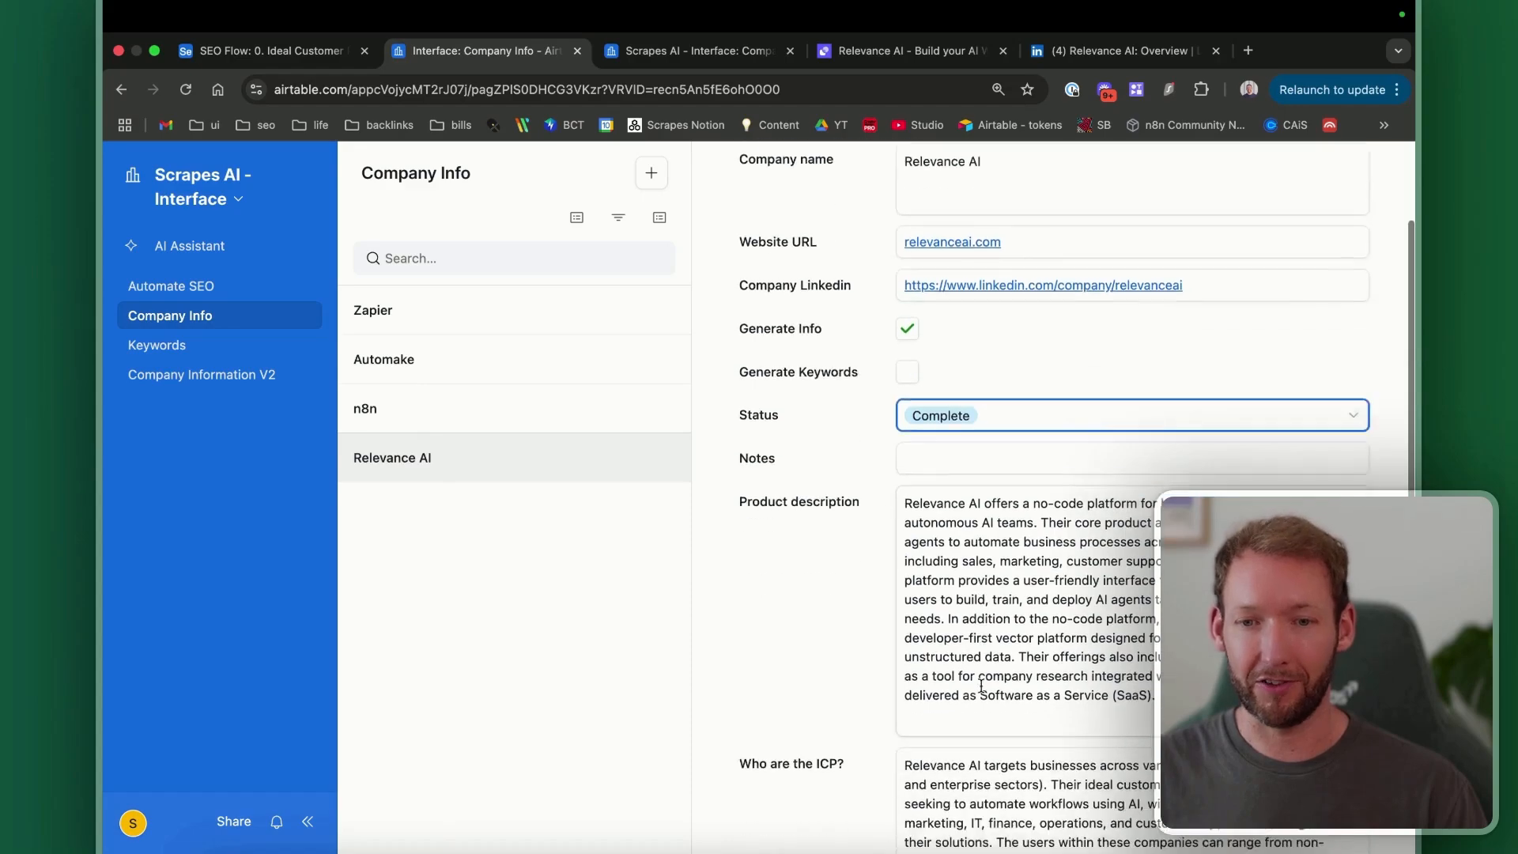
{"action": "scroll", "coordinate": [981, 686], "scroll_direction": "down", "scroll_amount": 10}
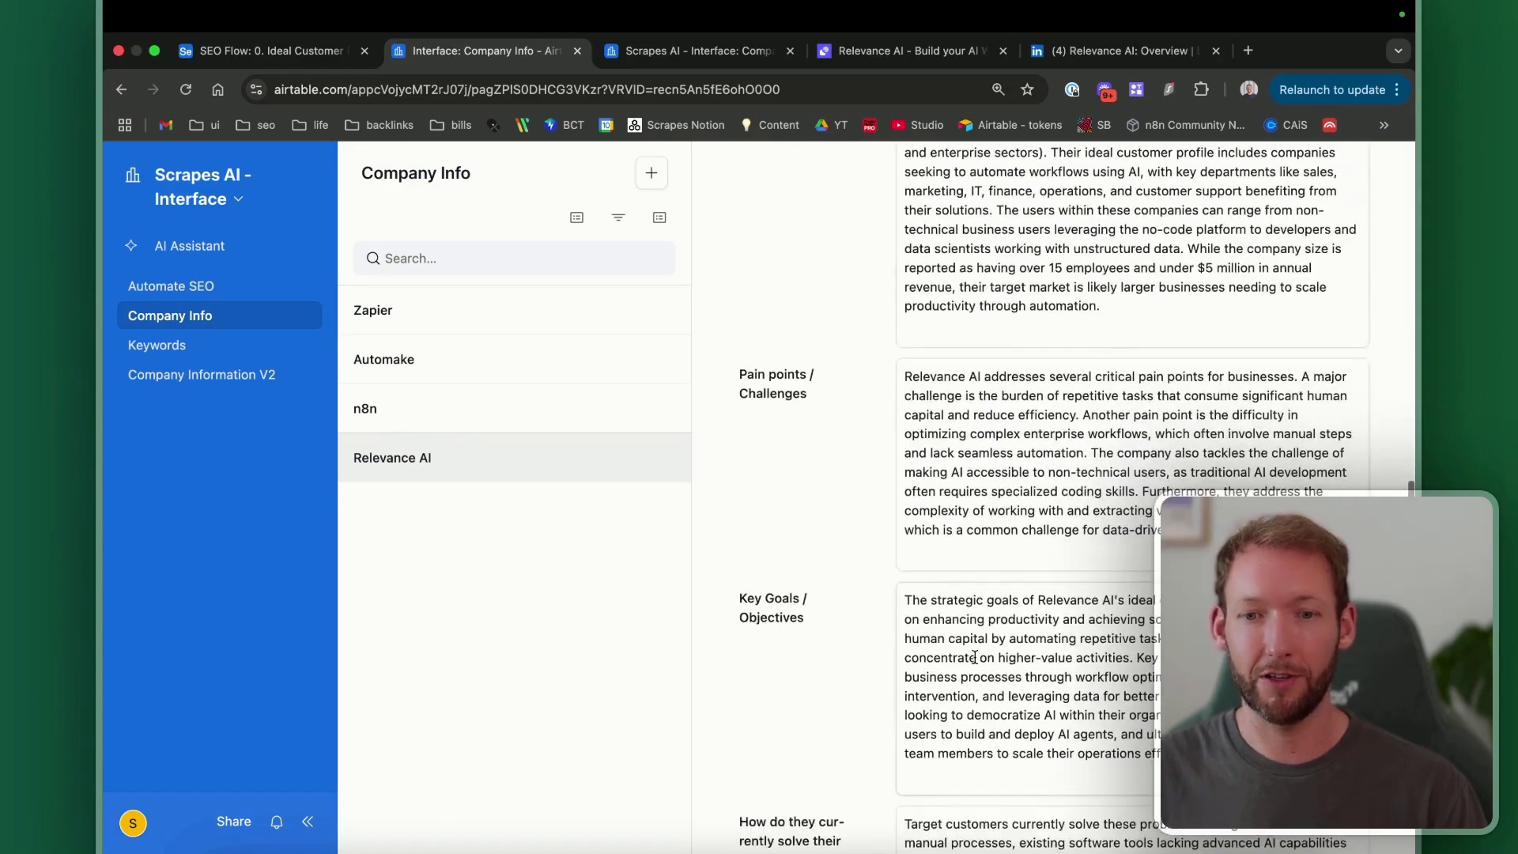
{"action": "scroll", "coordinate": [974, 657], "scroll_direction": "up", "scroll_amount": 10}
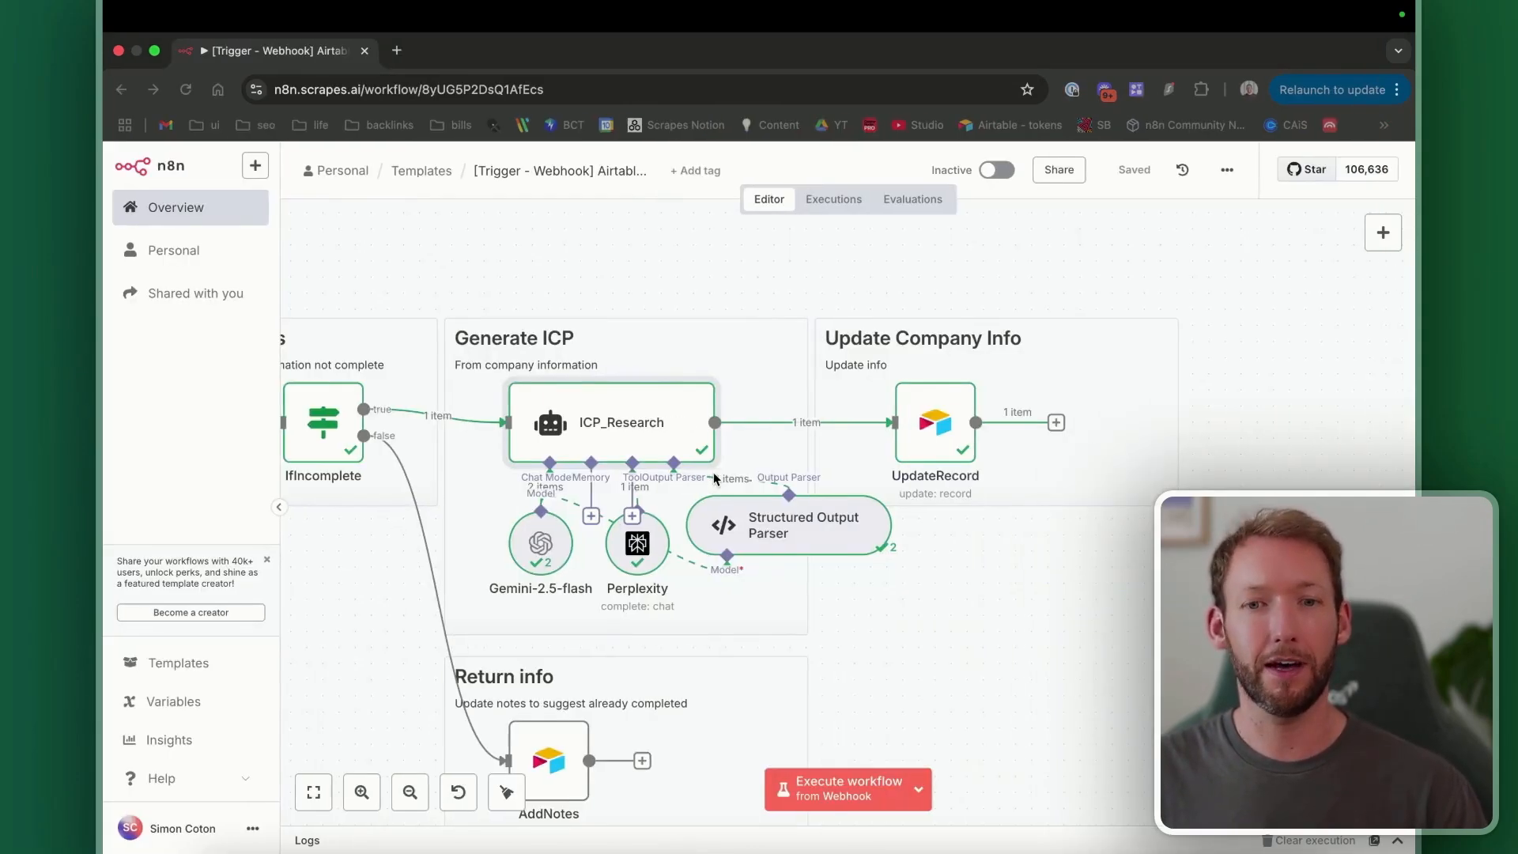
{"action": "scroll", "coordinate": [701, 619], "scroll_direction": "left", "scroll_amount": 10}
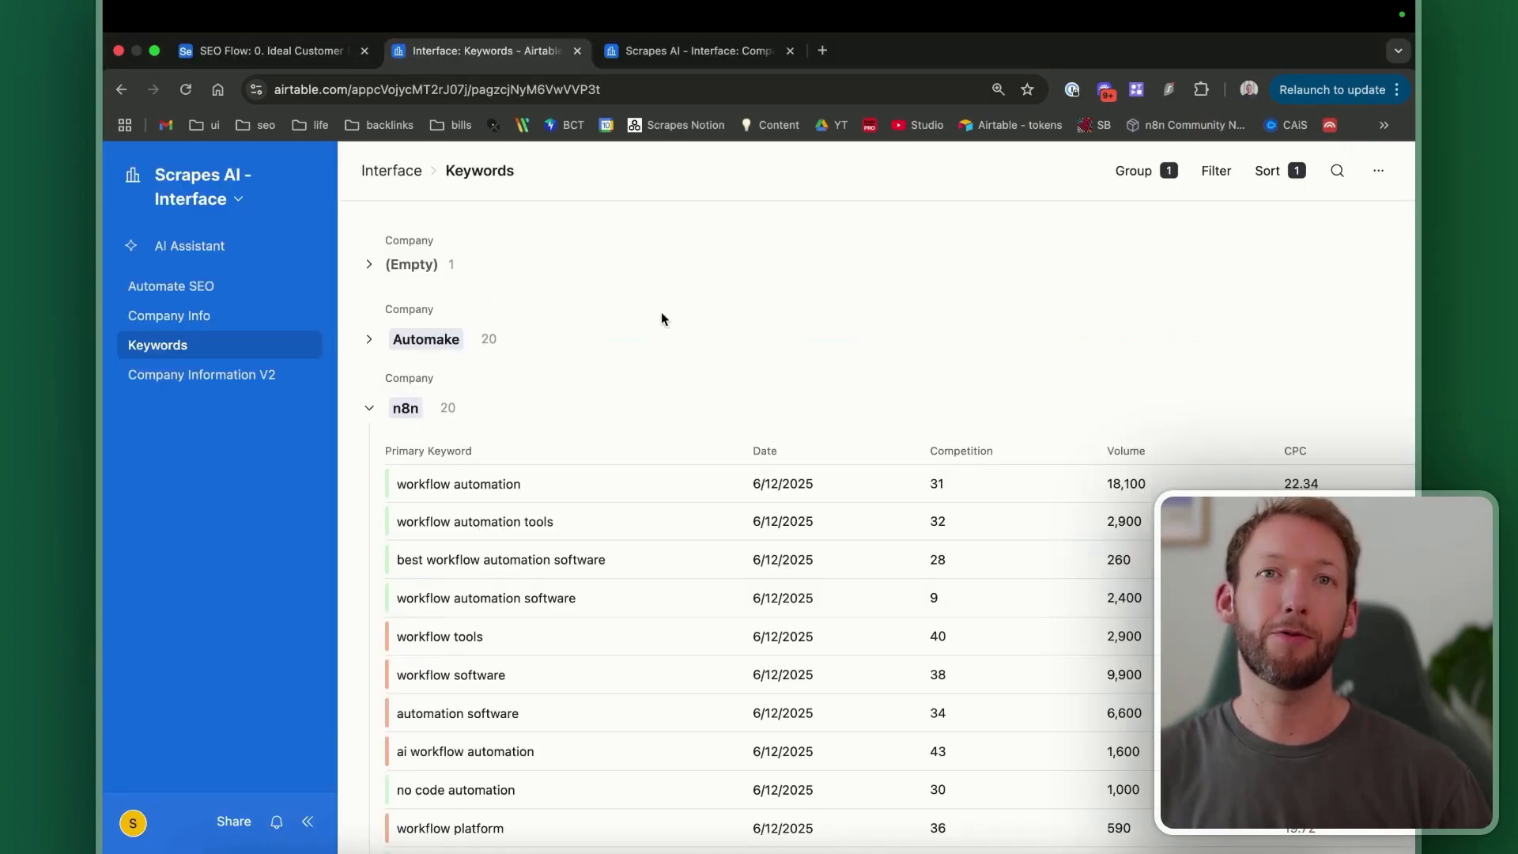
Step: View the Company Info page of the Airtable interface and look over the keywords grouped by company on the Keywords page
{"action": "left_click", "coordinate": [182, 315]}
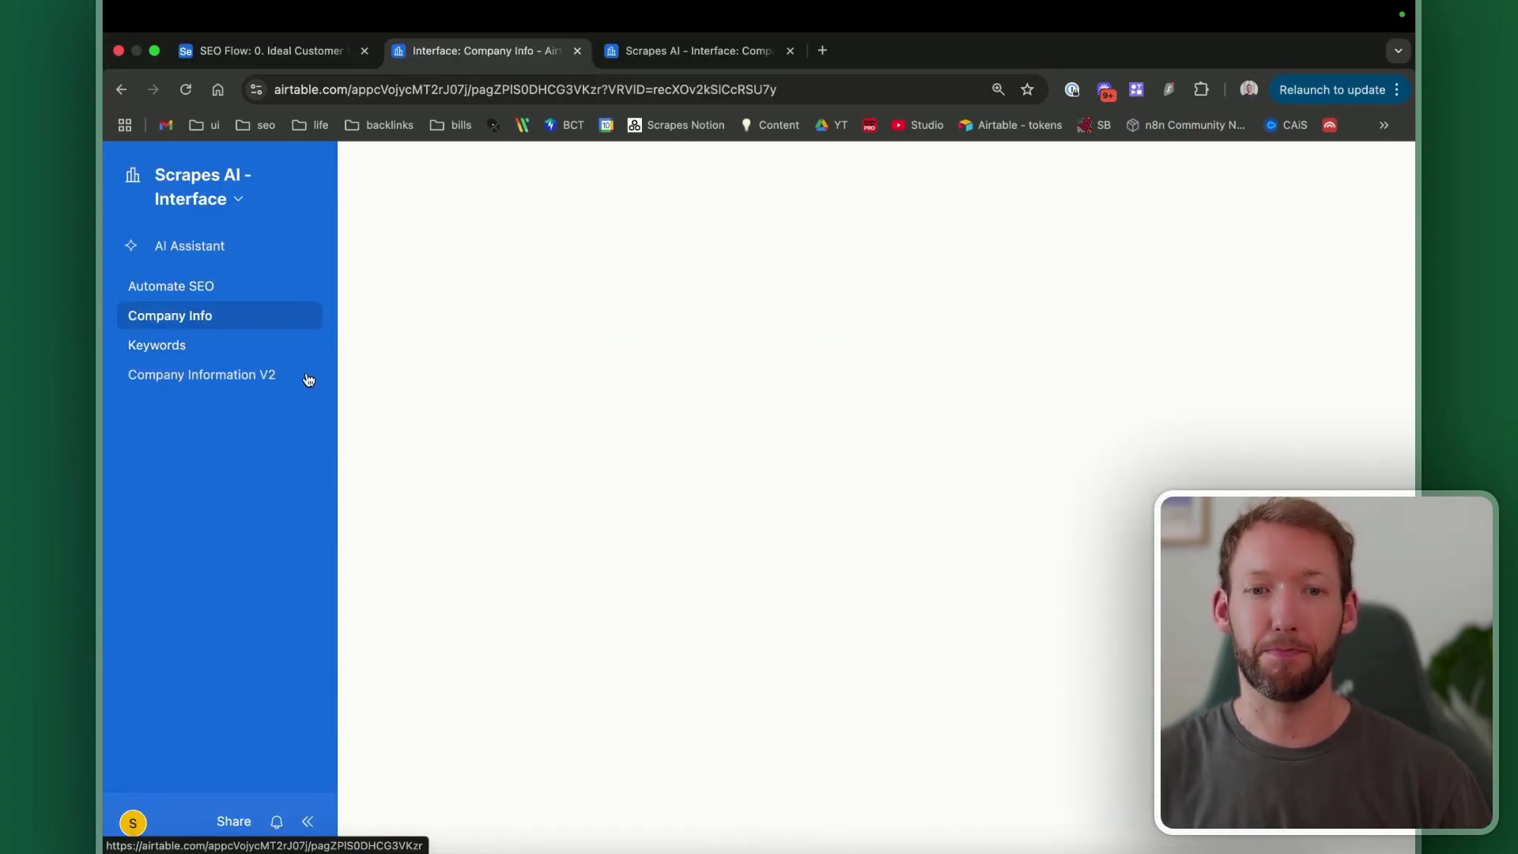
{"action": "left_click", "coordinate": [157, 345]}
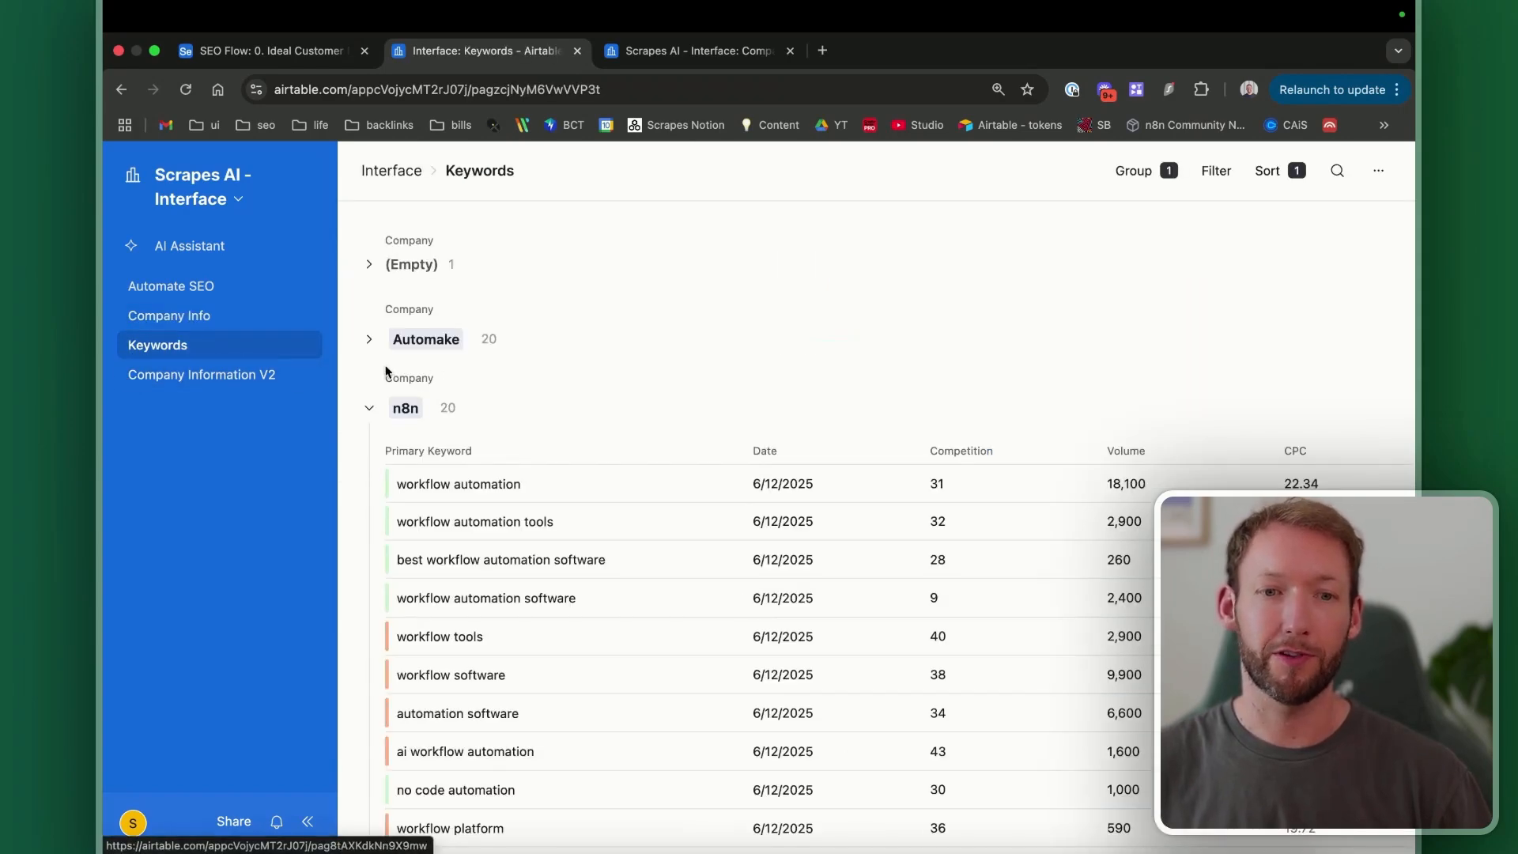
{"action": "scroll", "coordinate": [825, 341], "scroll_direction": "down", "scroll_amount": 1}
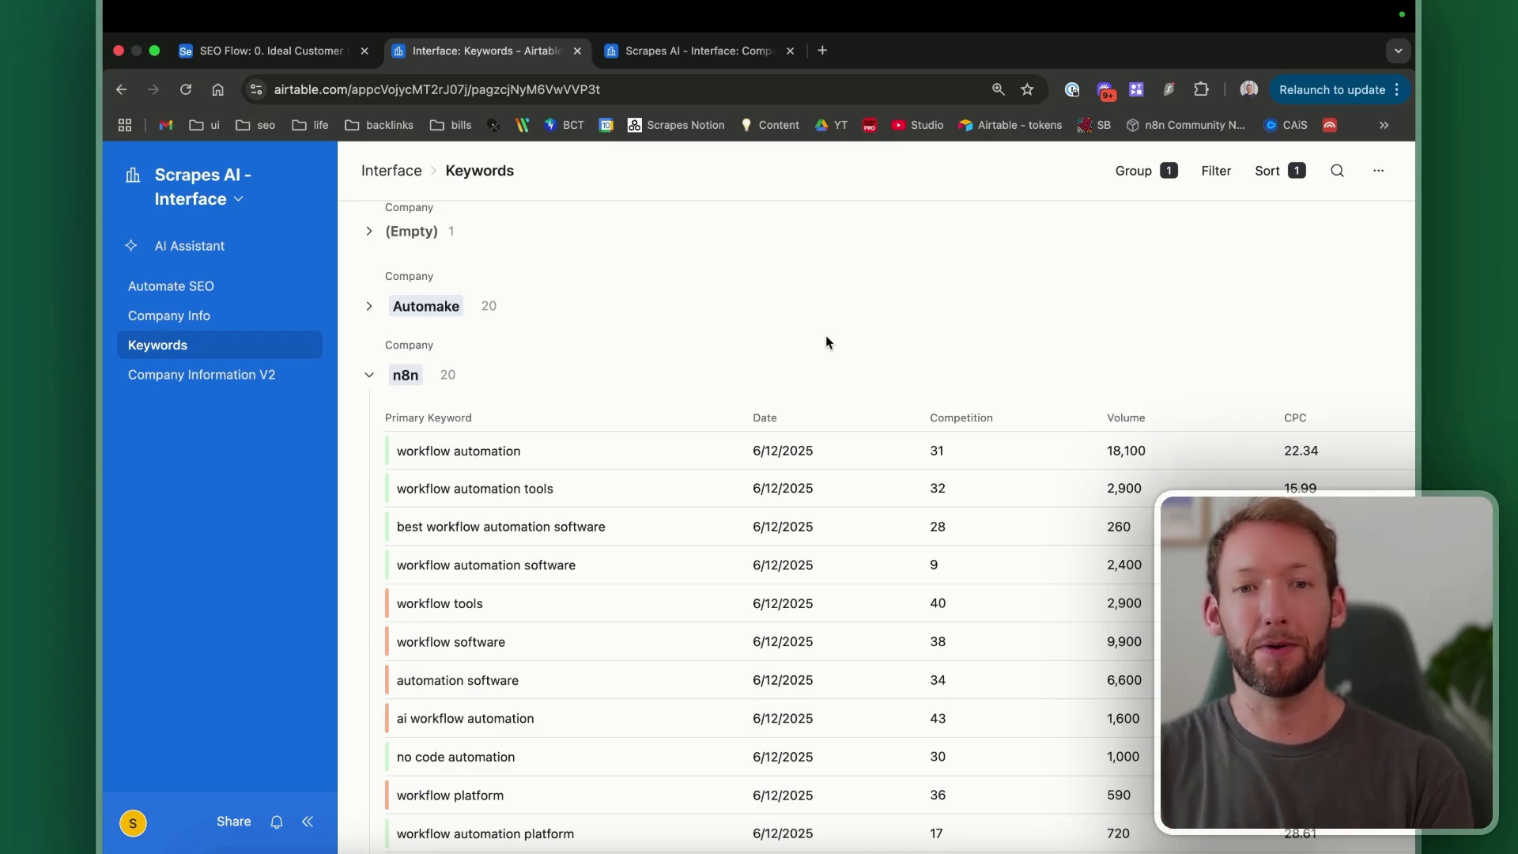
{"action": "scroll", "coordinate": [826, 341], "scroll_direction": "up", "scroll_amount": 1}
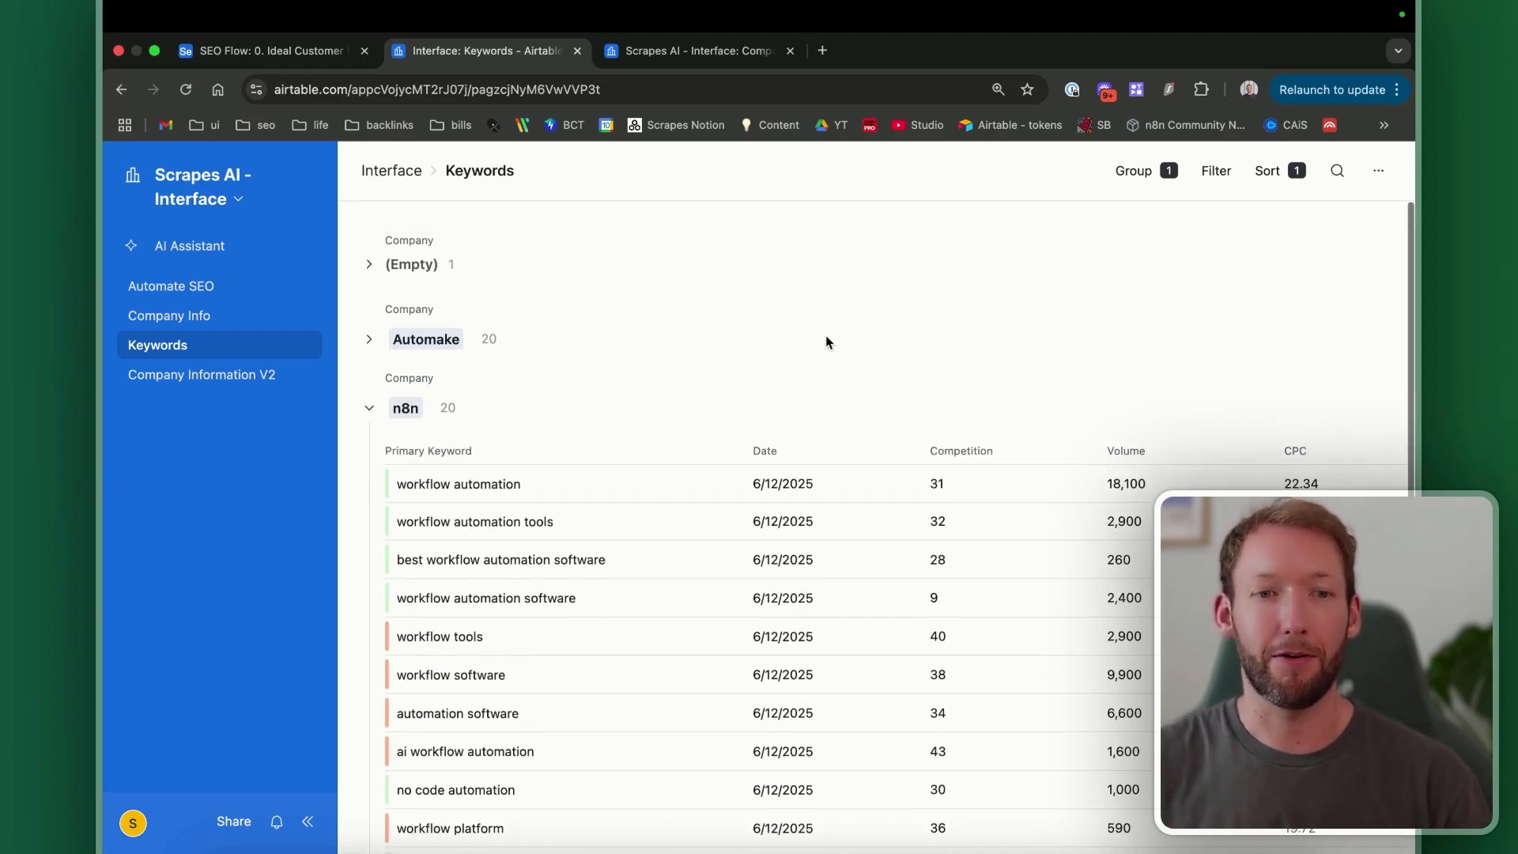
Step: Edit the interface's pages, start adding a page with the List layout, and open its choice of connected tables
{"action": "left_click", "coordinate": [230, 199]}
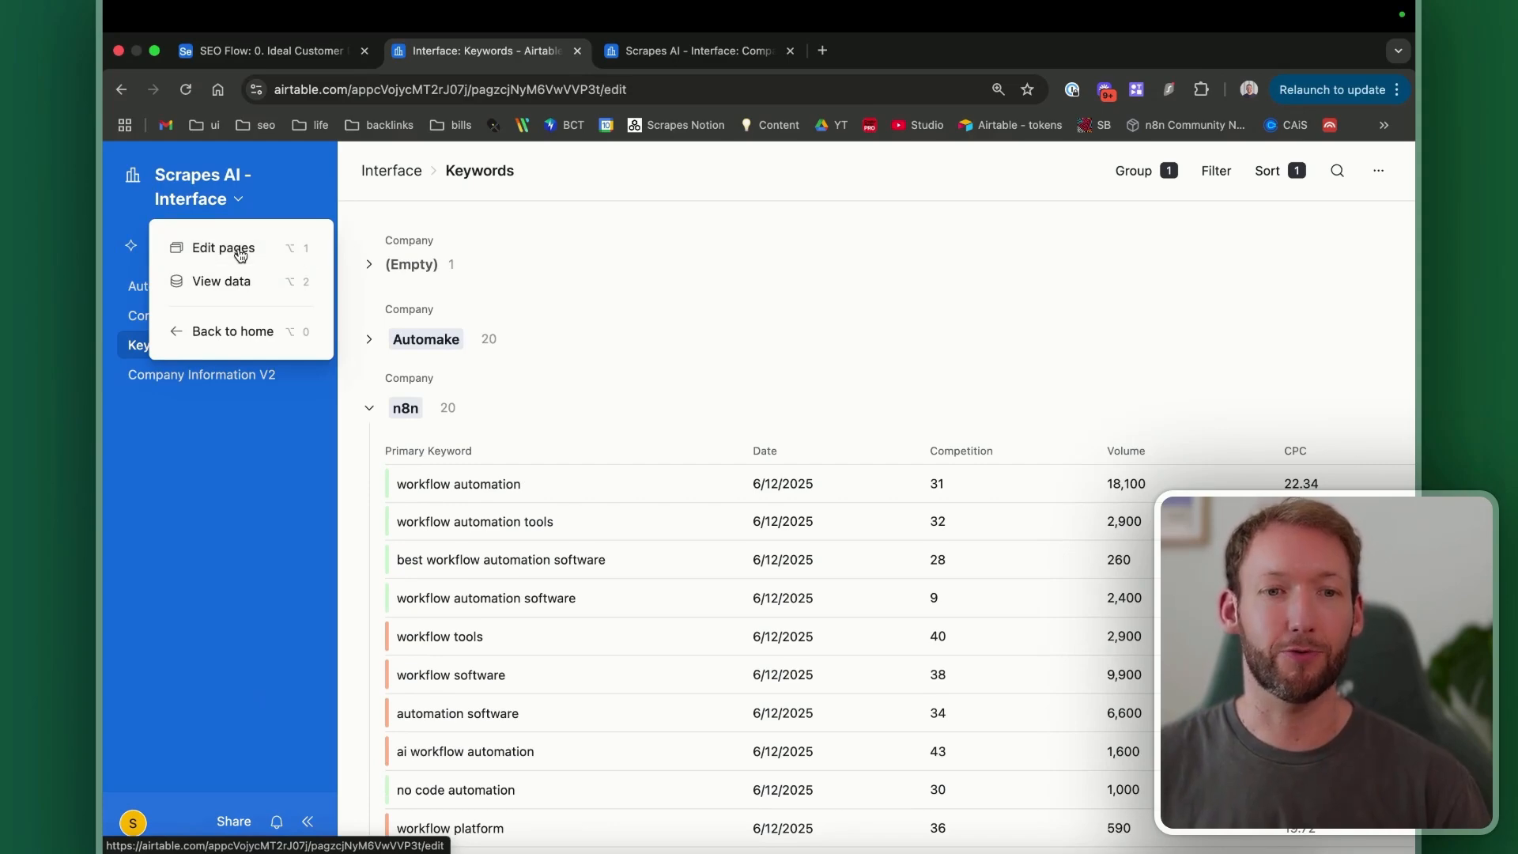
{"action": "left_click", "coordinate": [237, 248]}
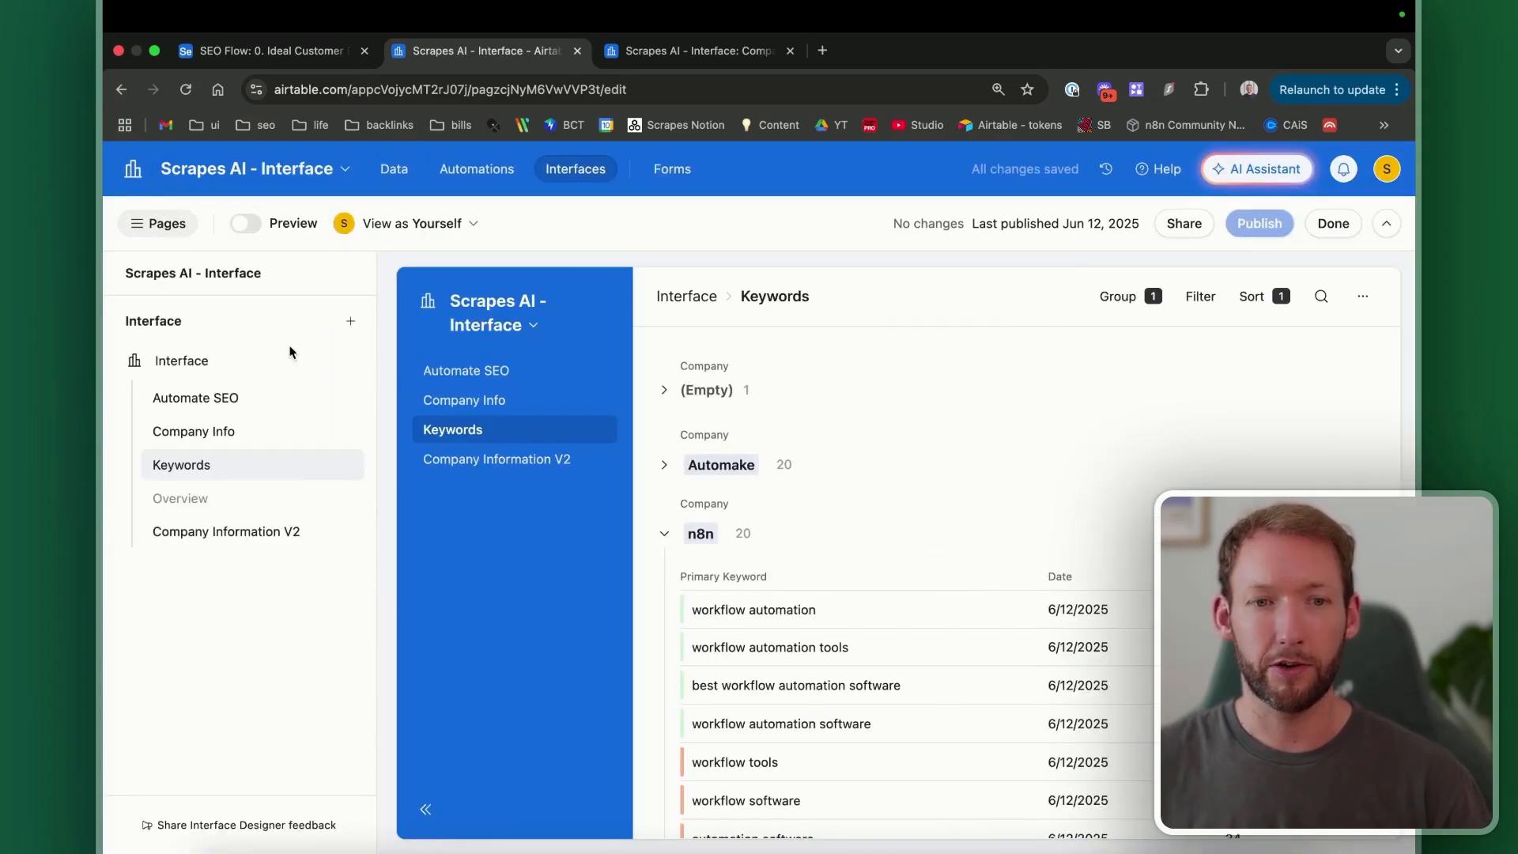
{"action": "left_click", "coordinate": [350, 321]}
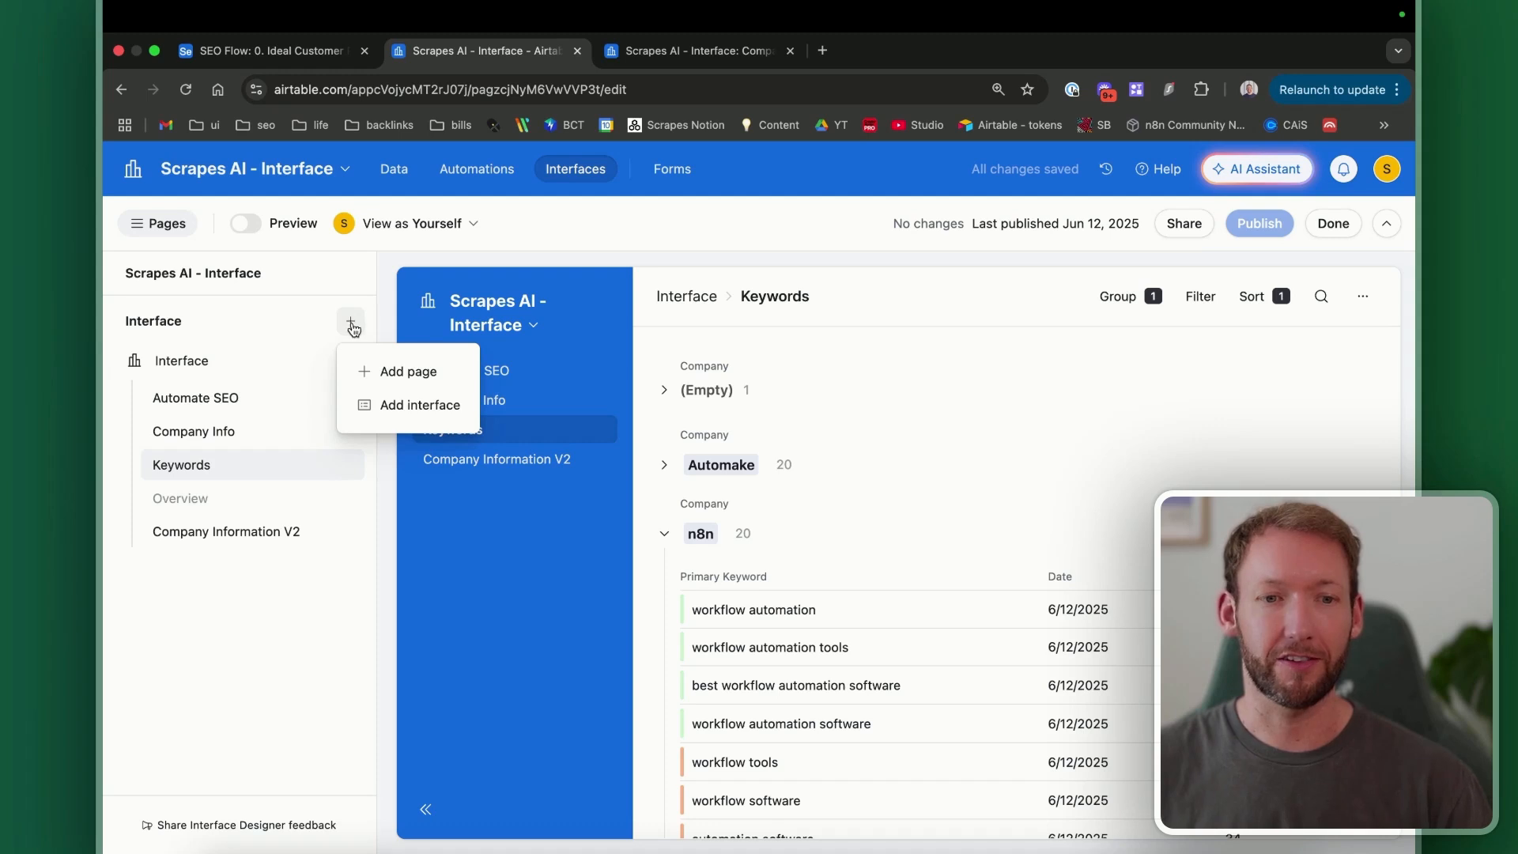
{"action": "left_click", "coordinate": [387, 376]}
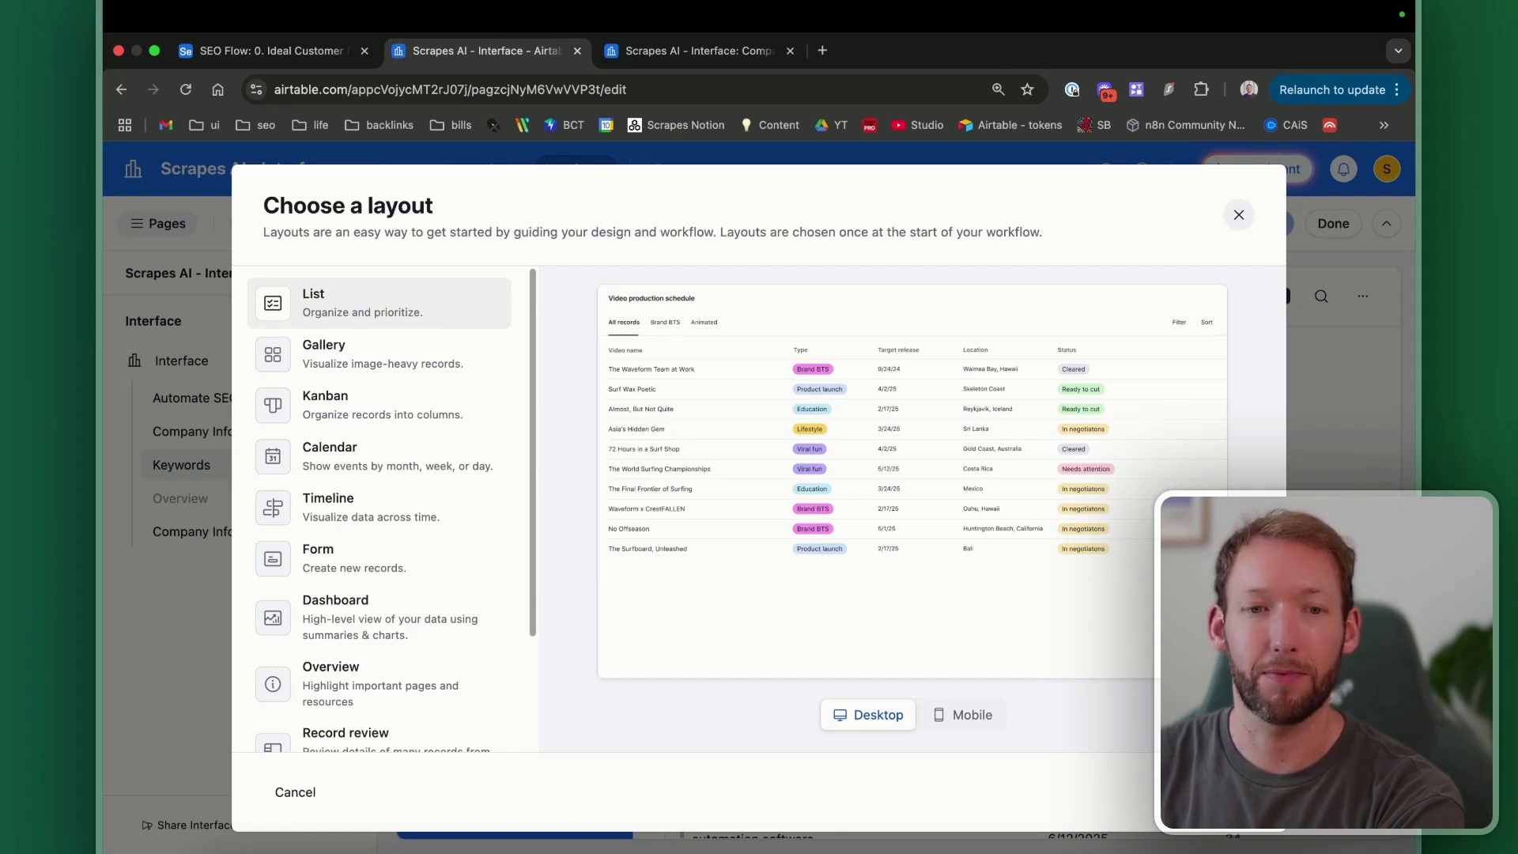
{"action": "left_click", "coordinate": [1226, 792]}
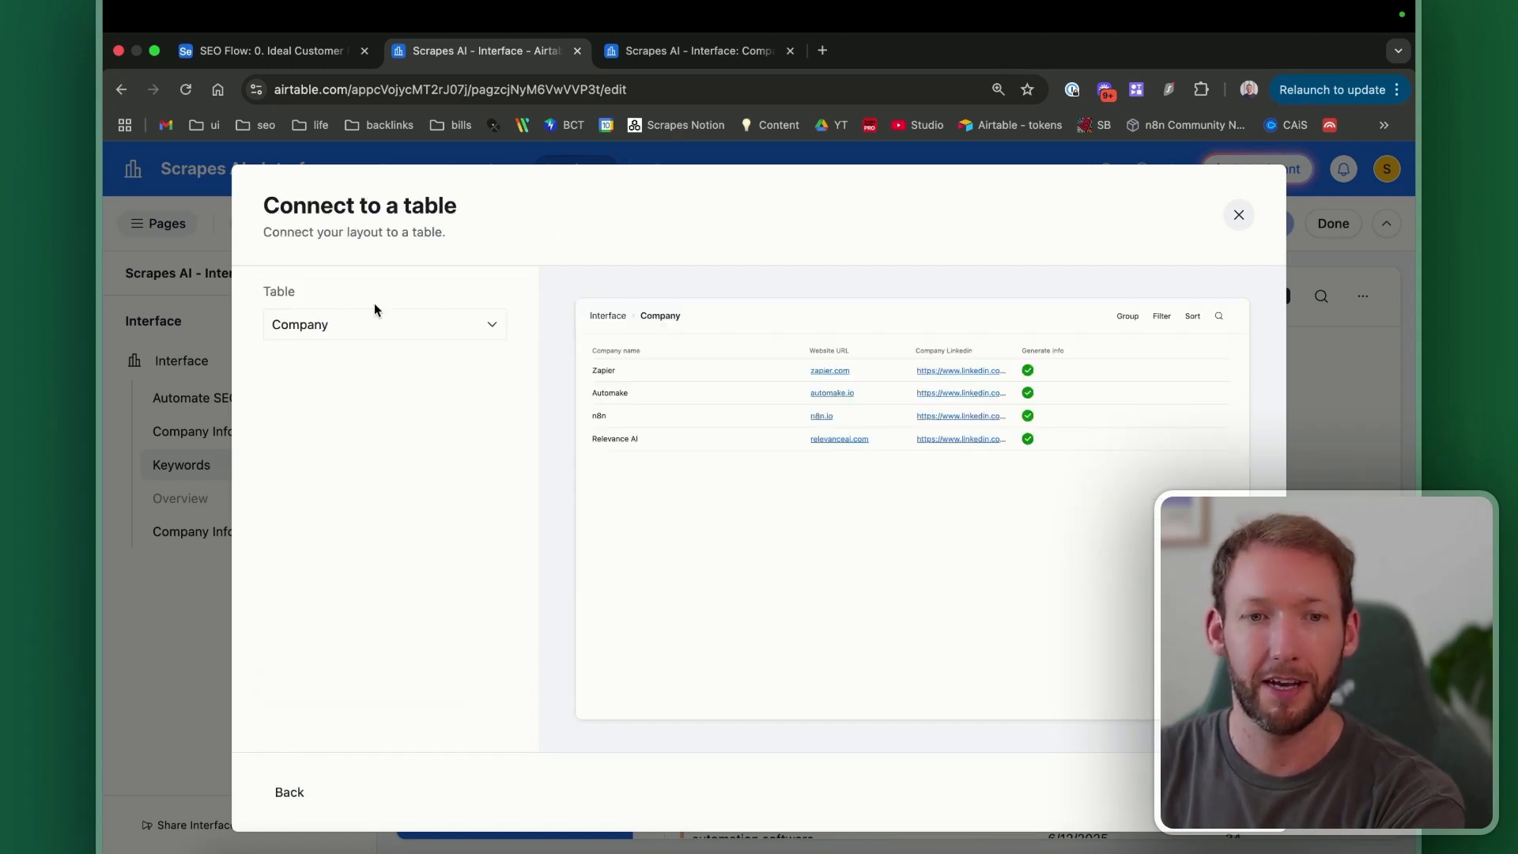
{"action": "left_click", "coordinate": [377, 334]}
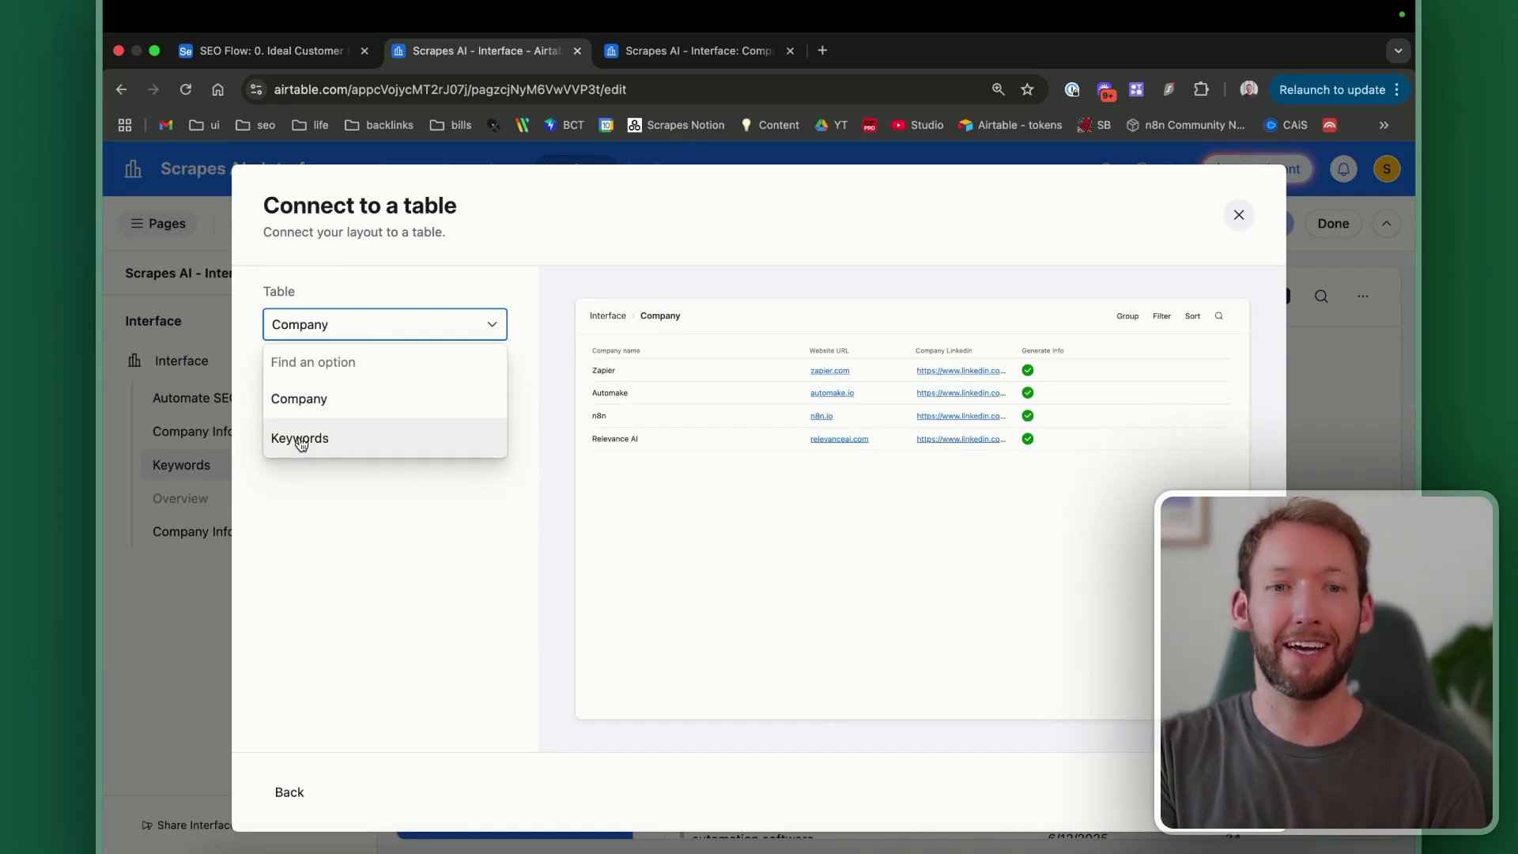
Step: Look over the fields of the Keywords table in the base's data, including the options of its Company link field
{"action": "left_click", "coordinate": [612, 52]}
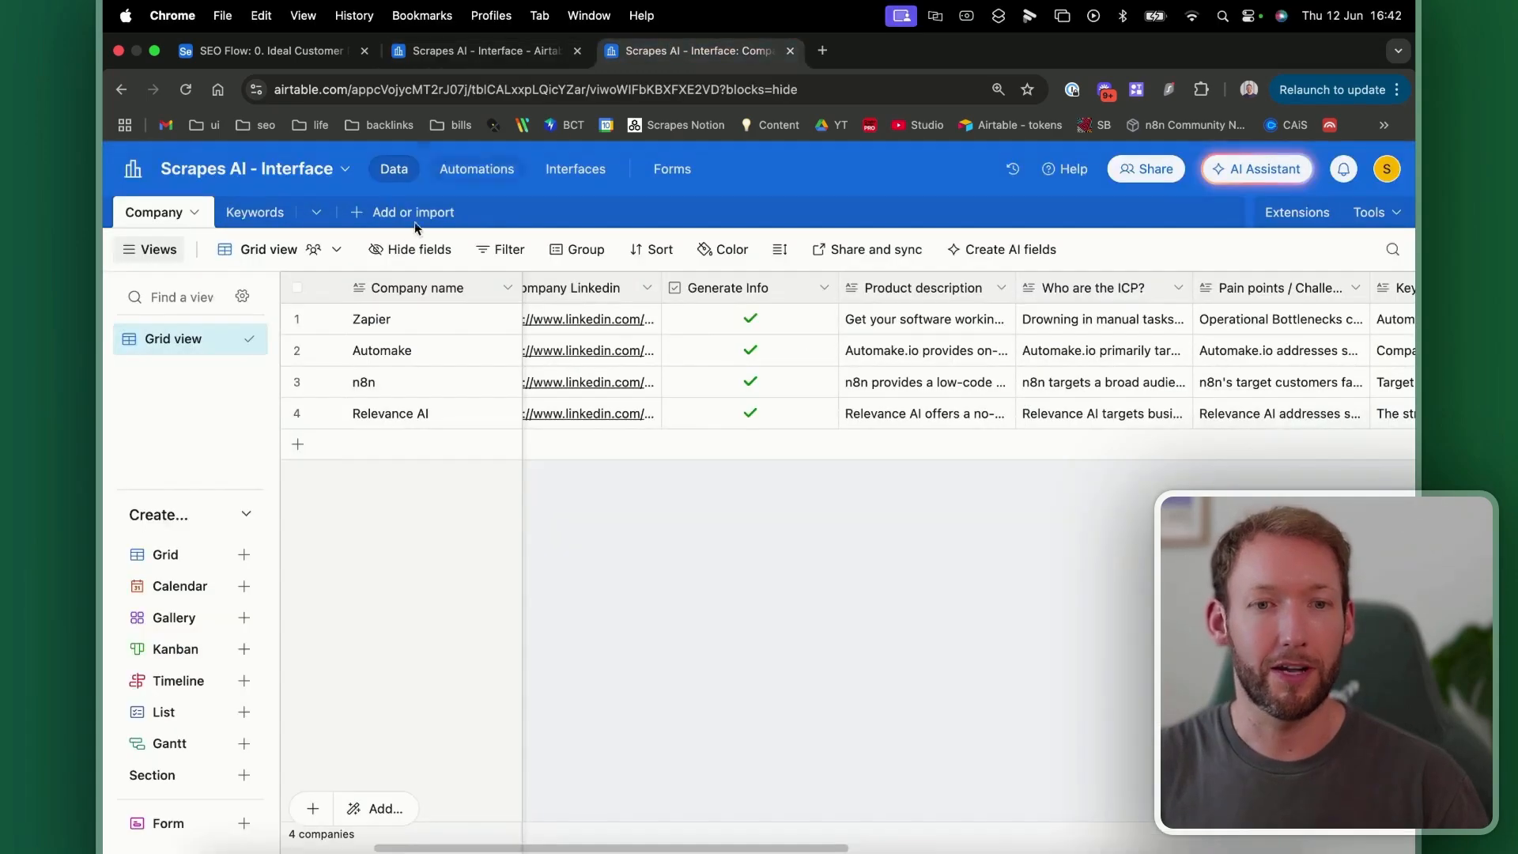
{"action": "left_click", "coordinate": [256, 213]}
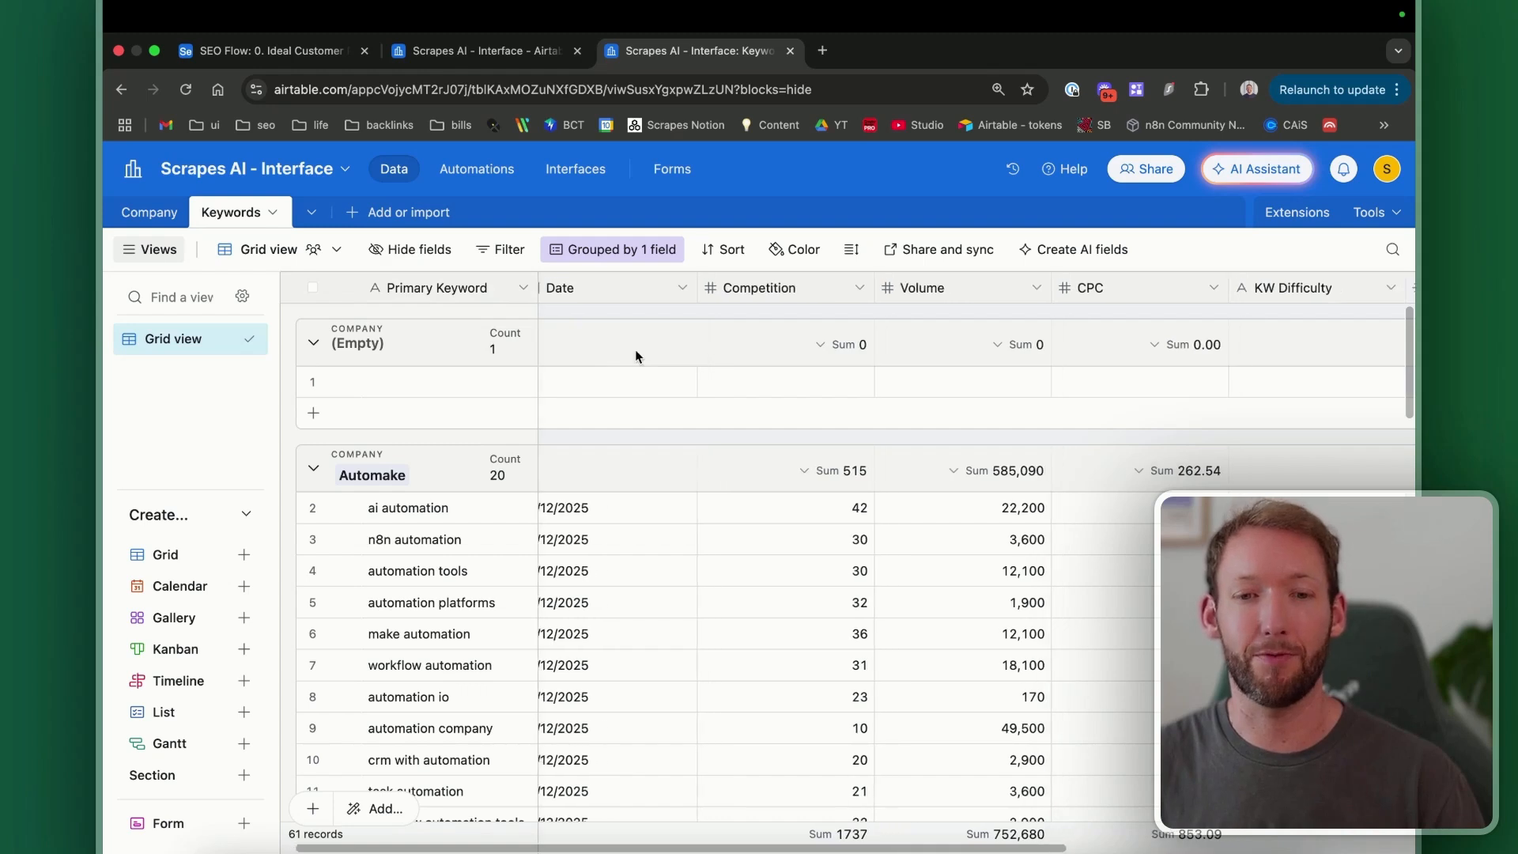
{"action": "scroll", "coordinate": [634, 332], "scroll_direction": "right", "scroll_amount": 2}
{"action": "scroll", "coordinate": [633, 315], "scroll_direction": "left", "scroll_amount": 2}
{"action": "scroll", "coordinate": [638, 314], "scroll_direction": "right", "scroll_amount": 3}
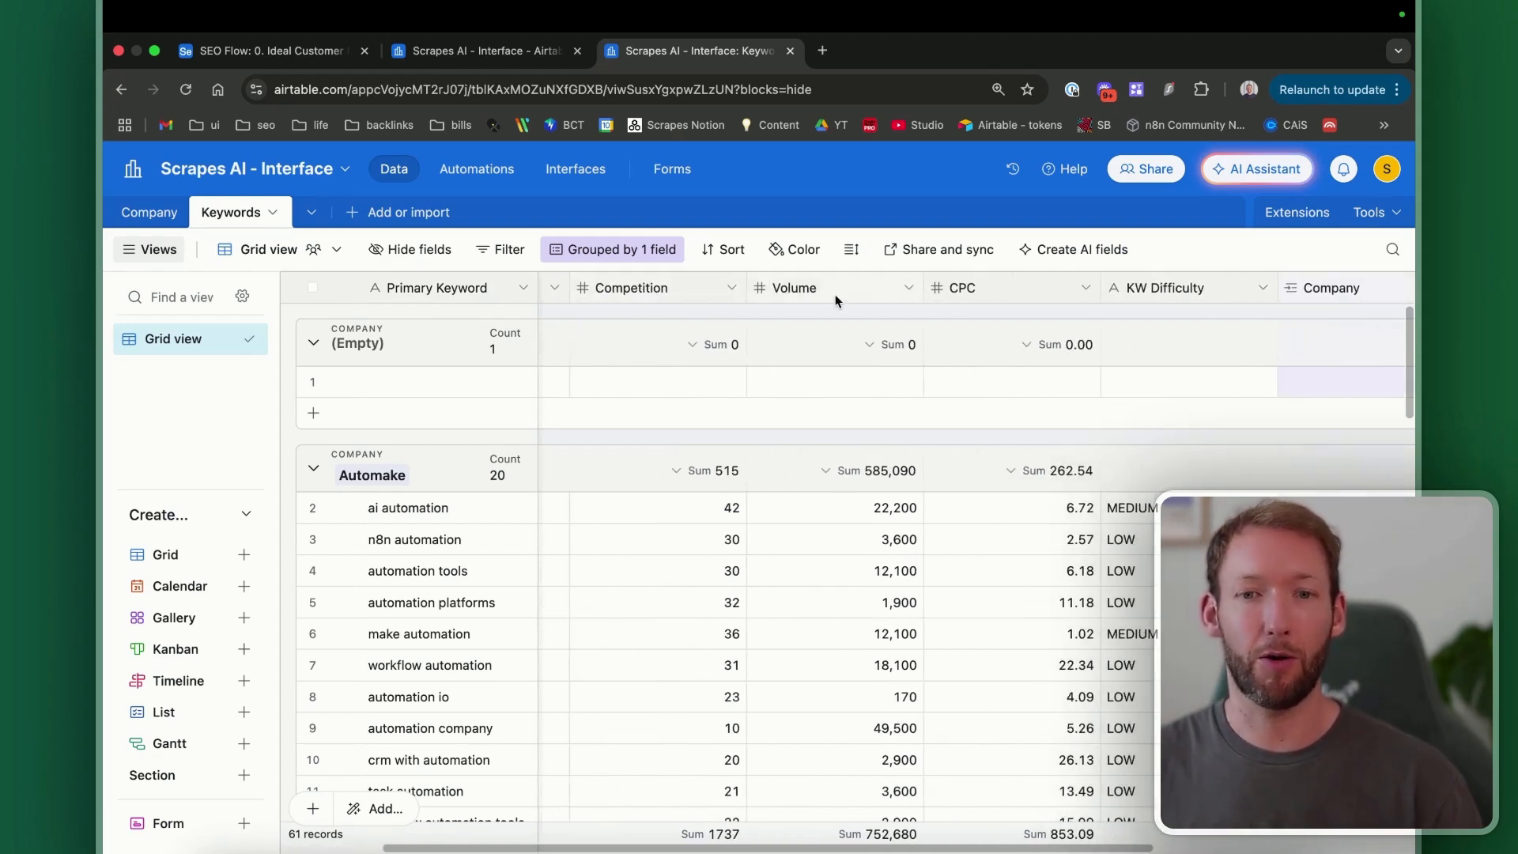
{"action": "scroll", "coordinate": [1047, 302], "scroll_direction": "right", "scroll_amount": 5}
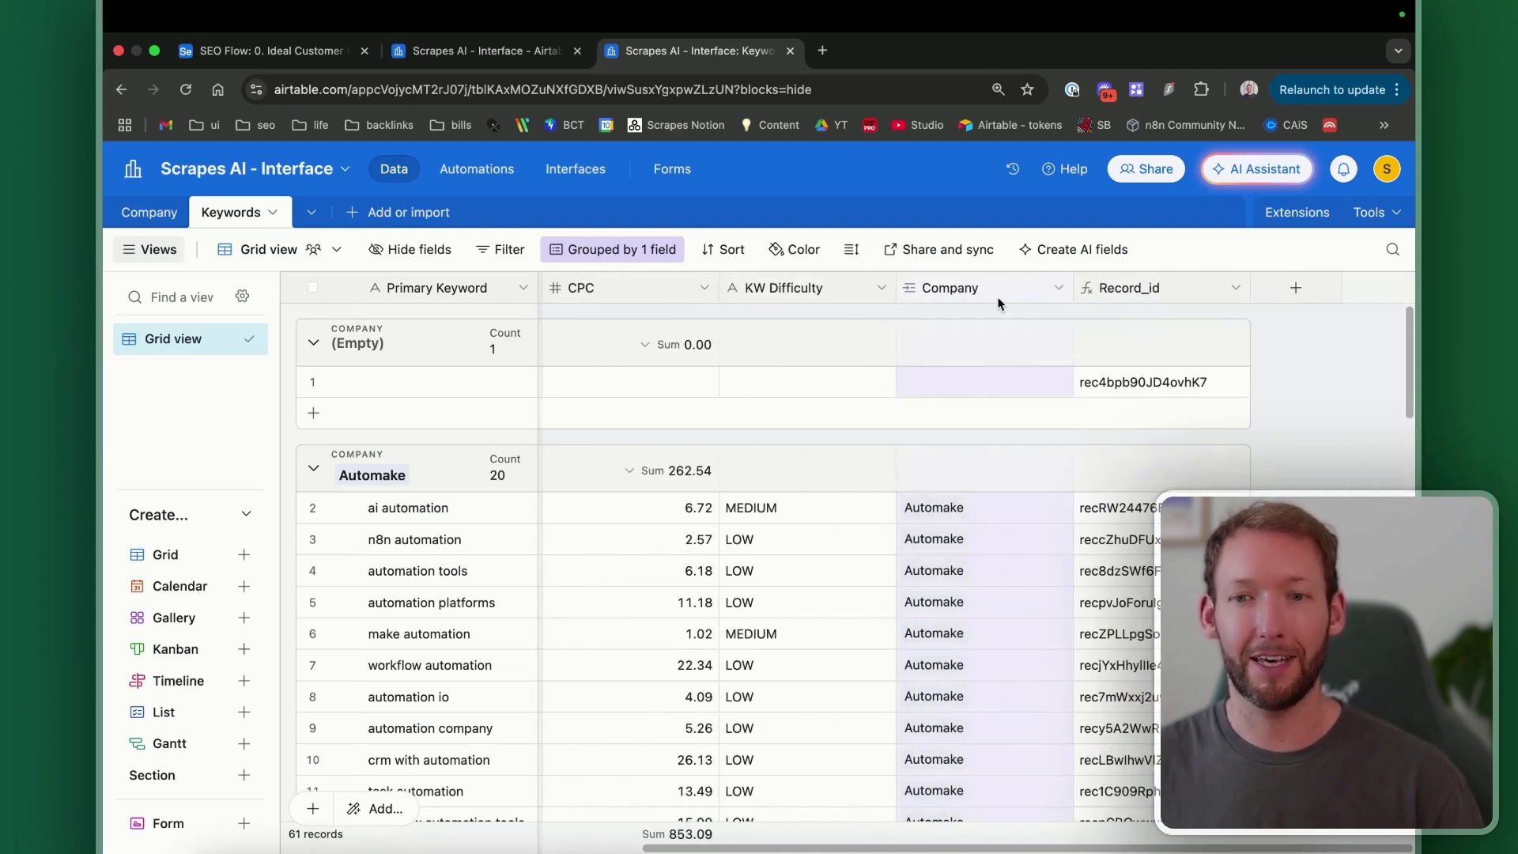
{"action": "left_click", "coordinate": [1058, 289]}
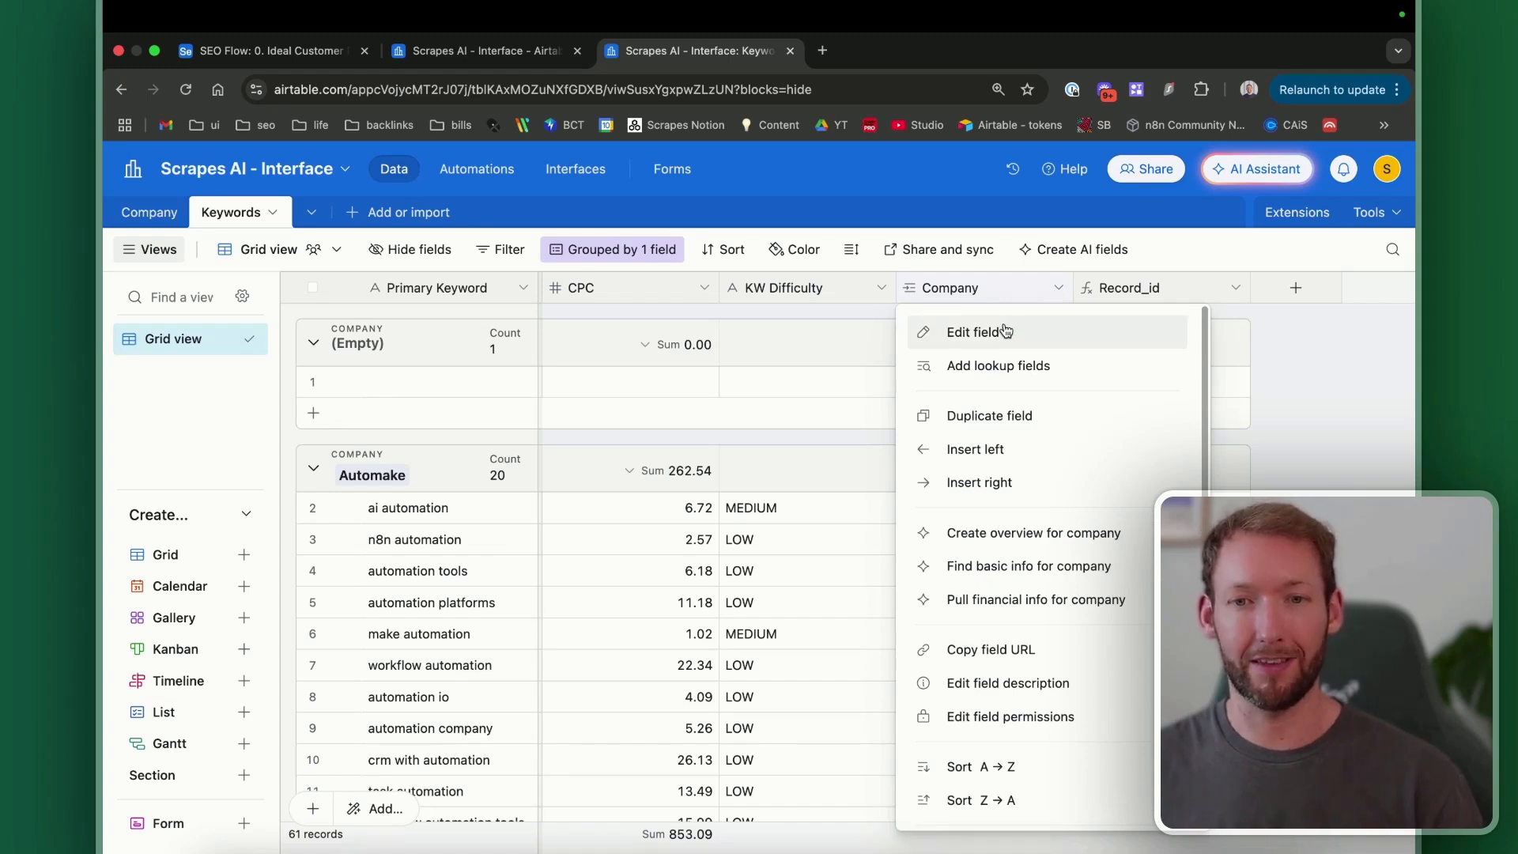
Step: Add a field named Link v2 to the Keywords table that links to records in the Company table
{"action": "left_click", "coordinate": [1277, 288]}
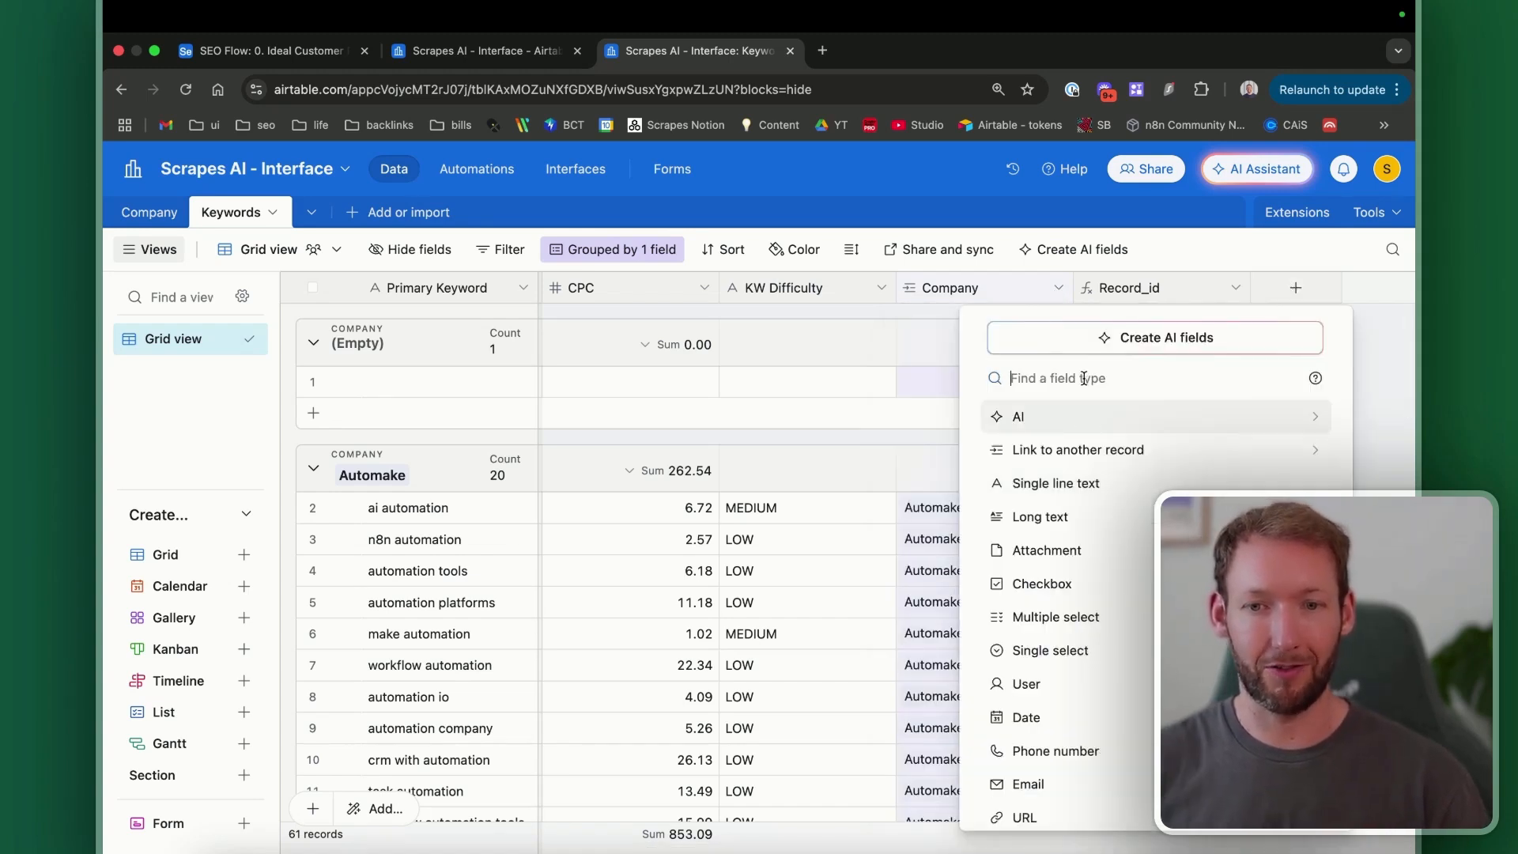
{"action": "left_click", "coordinate": [1070, 452]}
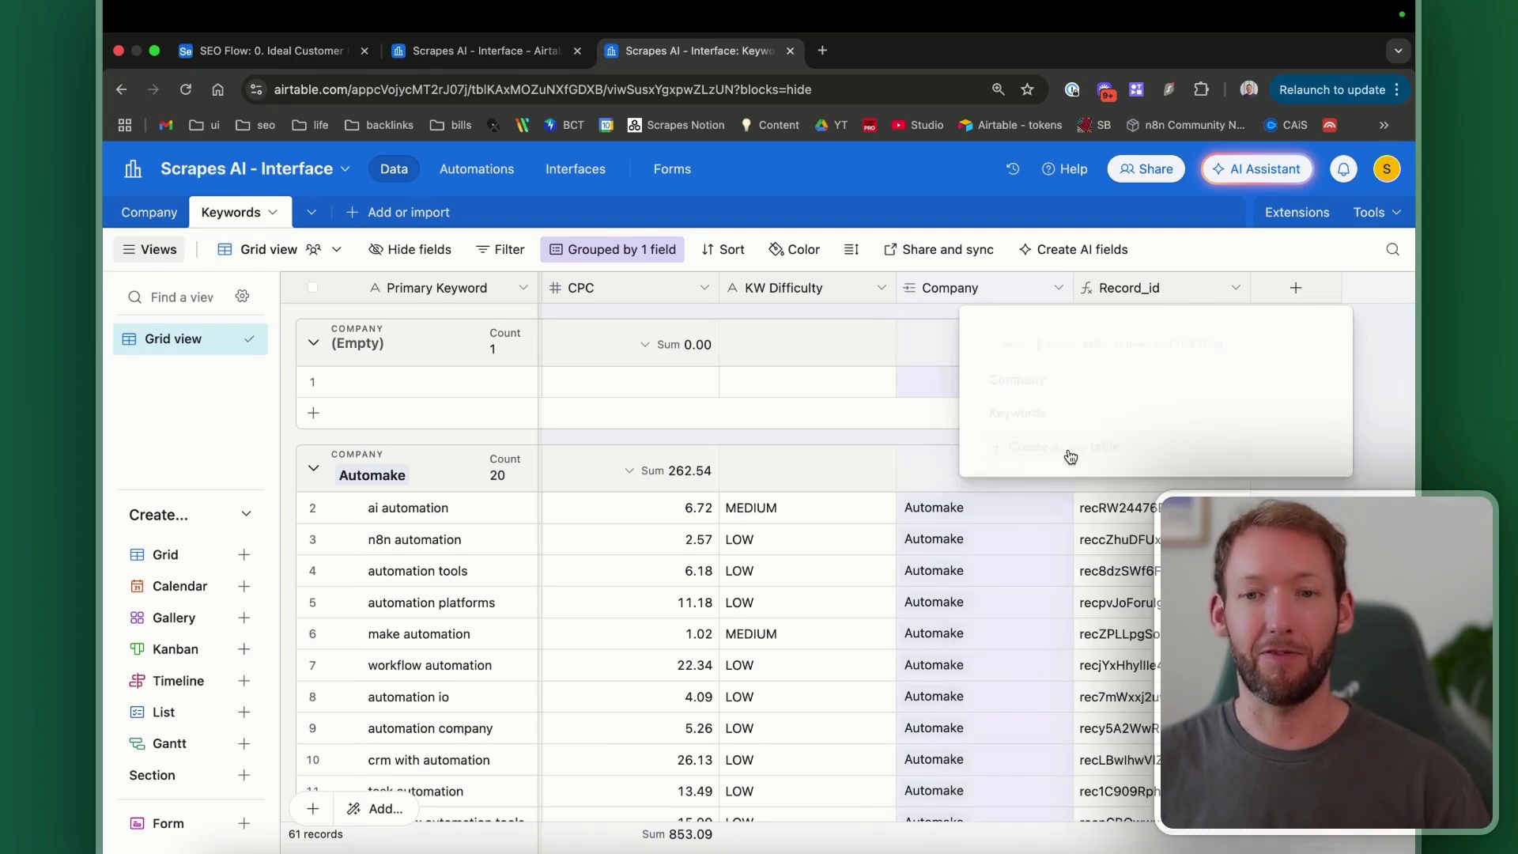
{"action": "left_click", "coordinate": [1043, 380]}
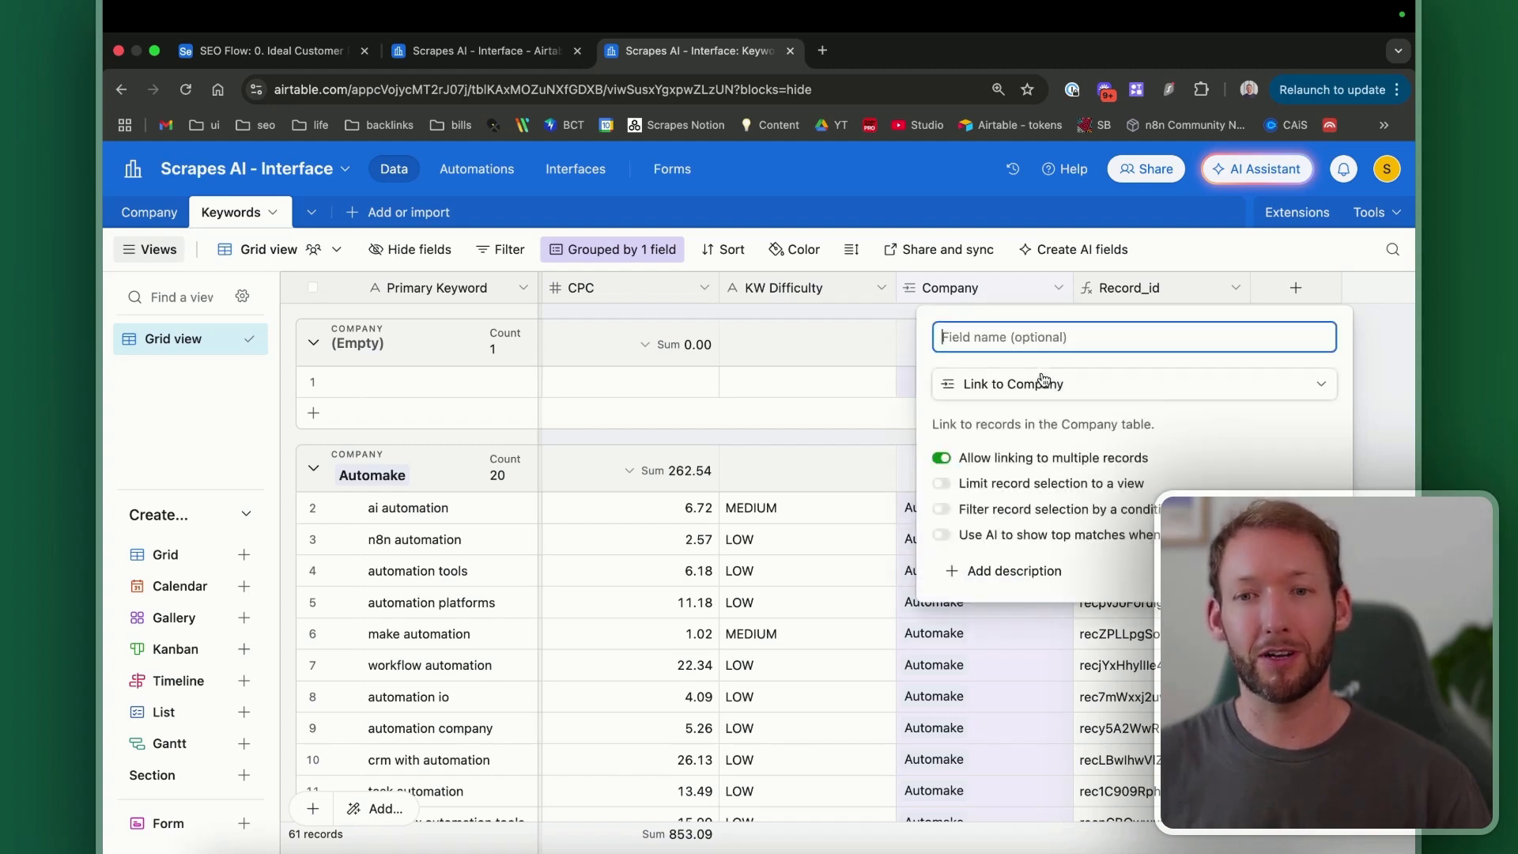
{"action": "type", "text": "Link v2"}
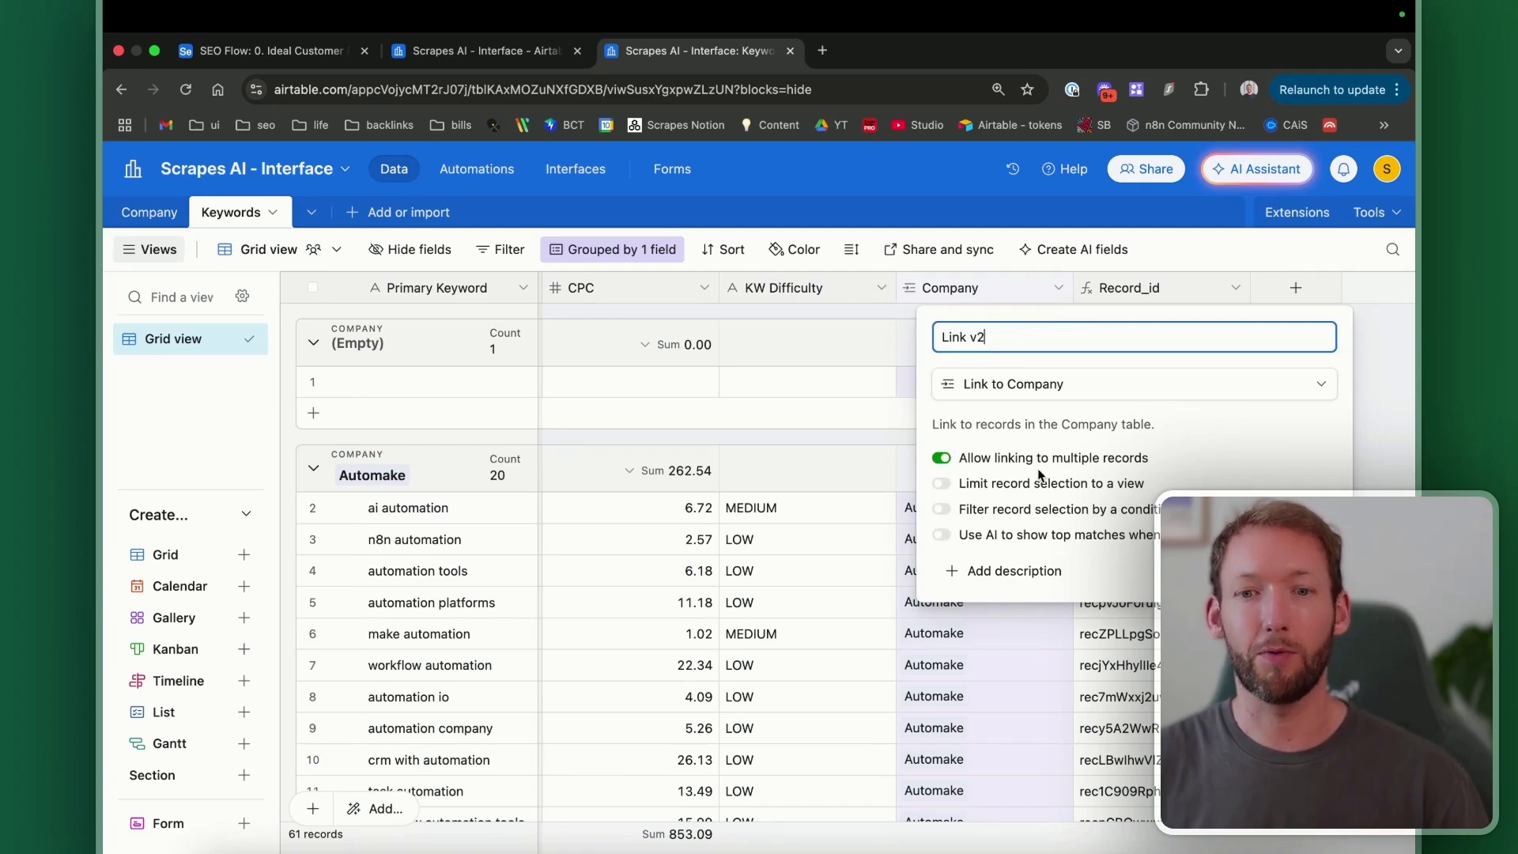
{"action": "key", "text": "Return"}
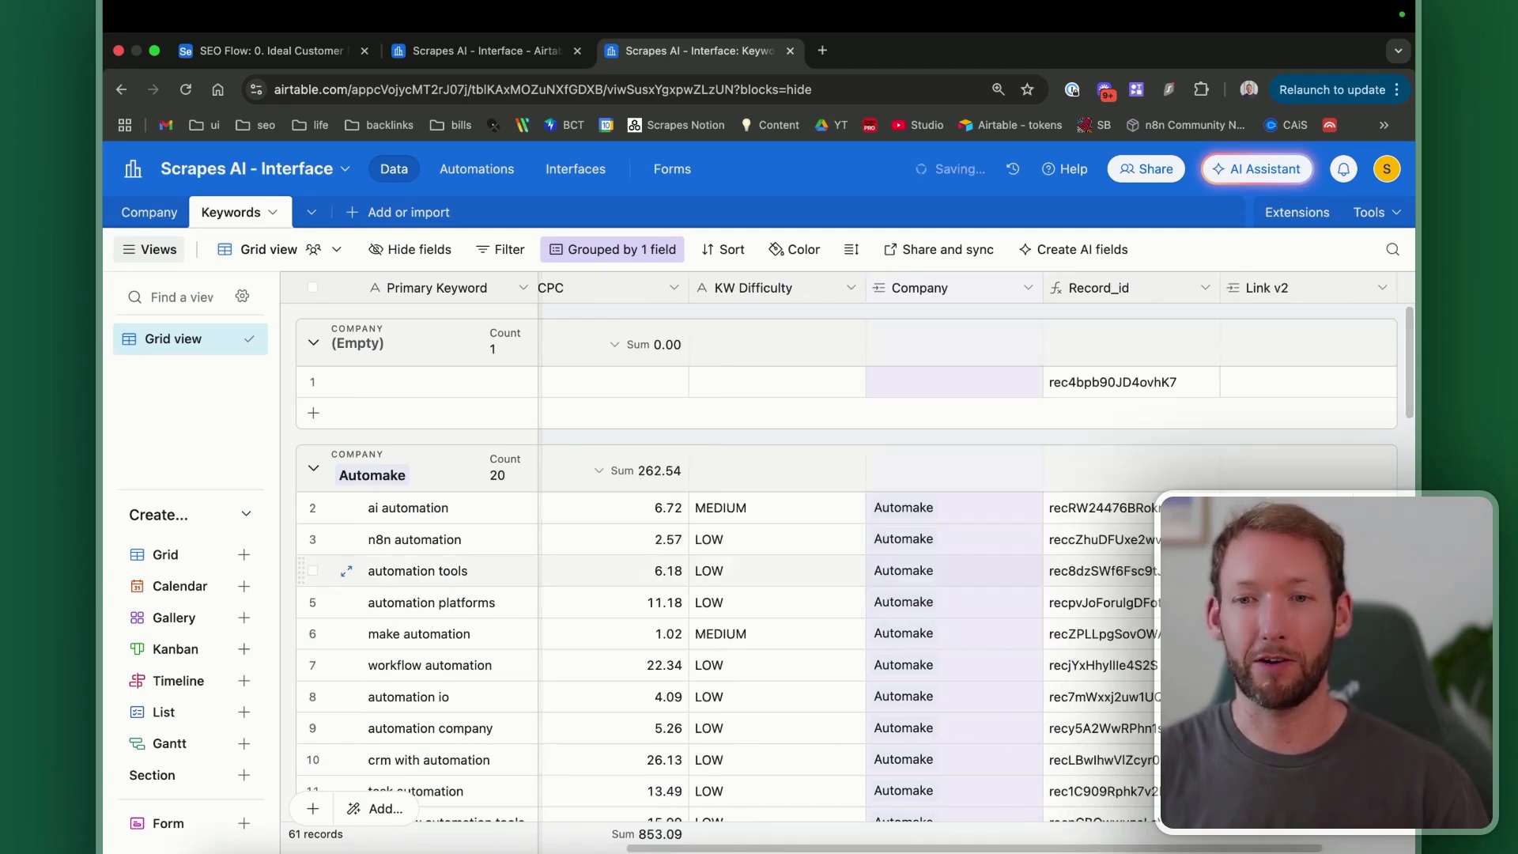
Step: Link the "ai automation" keyword record to the Automake company in the Link v2 field
{"action": "left_click", "coordinate": [1137, 391]}
{"action": "left_click", "coordinate": [1126, 507]}
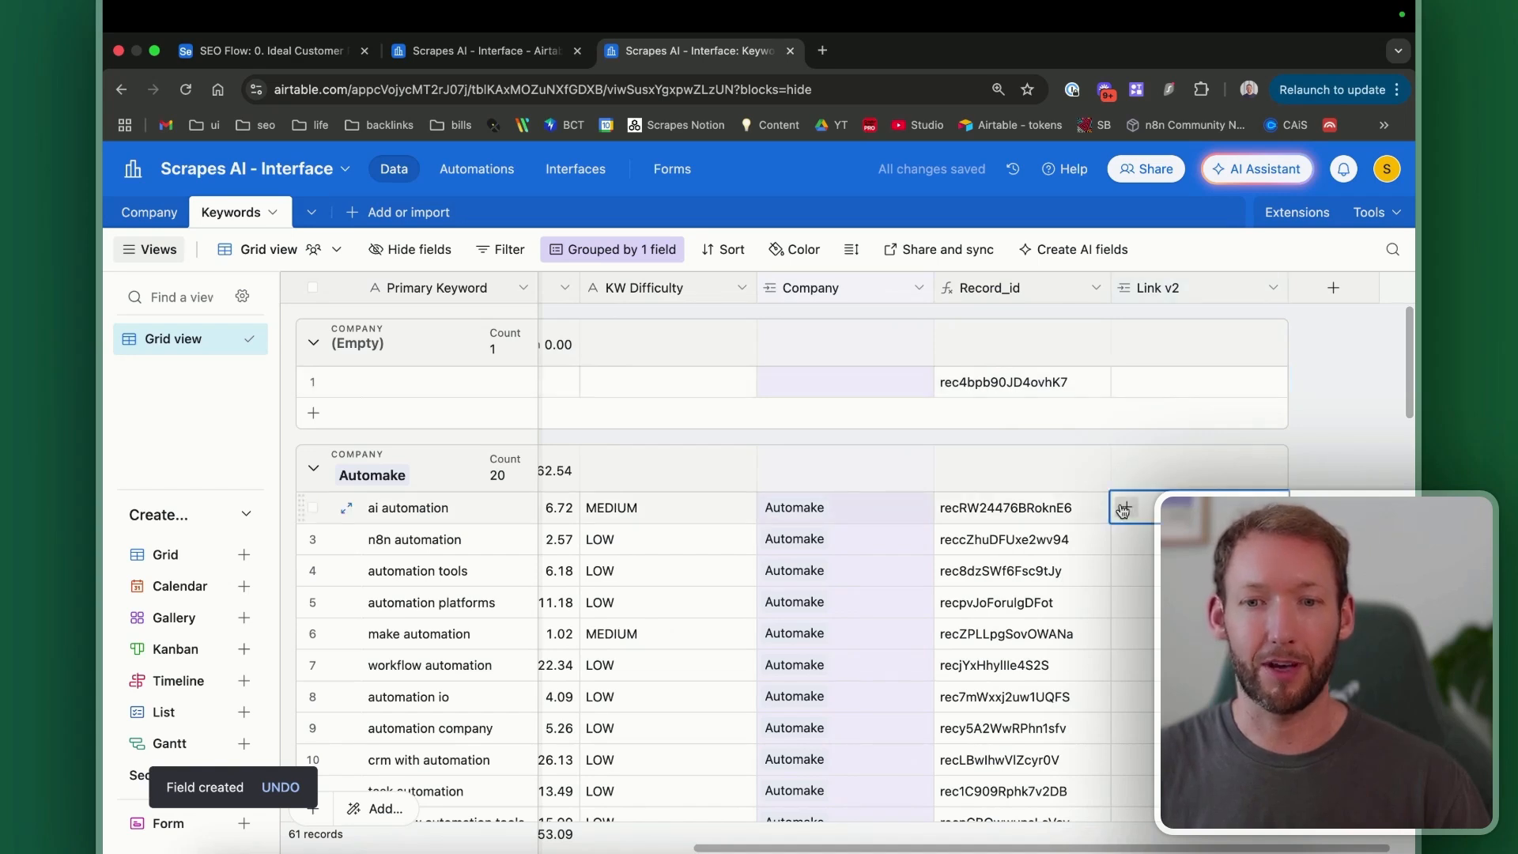
{"action": "left_click", "coordinate": [1125, 506]}
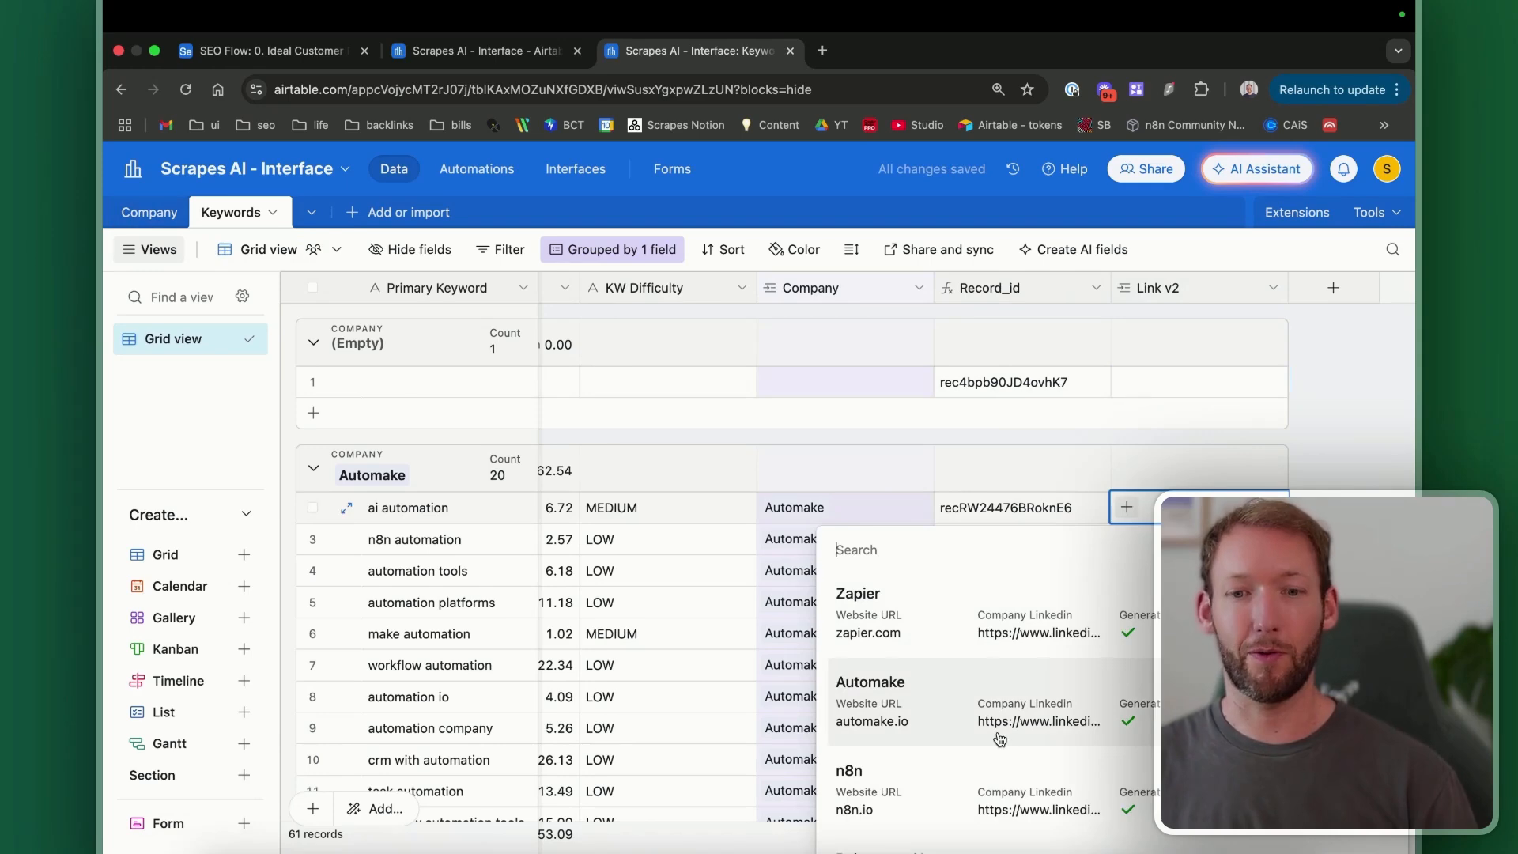
{"action": "left_click", "coordinate": [927, 701]}
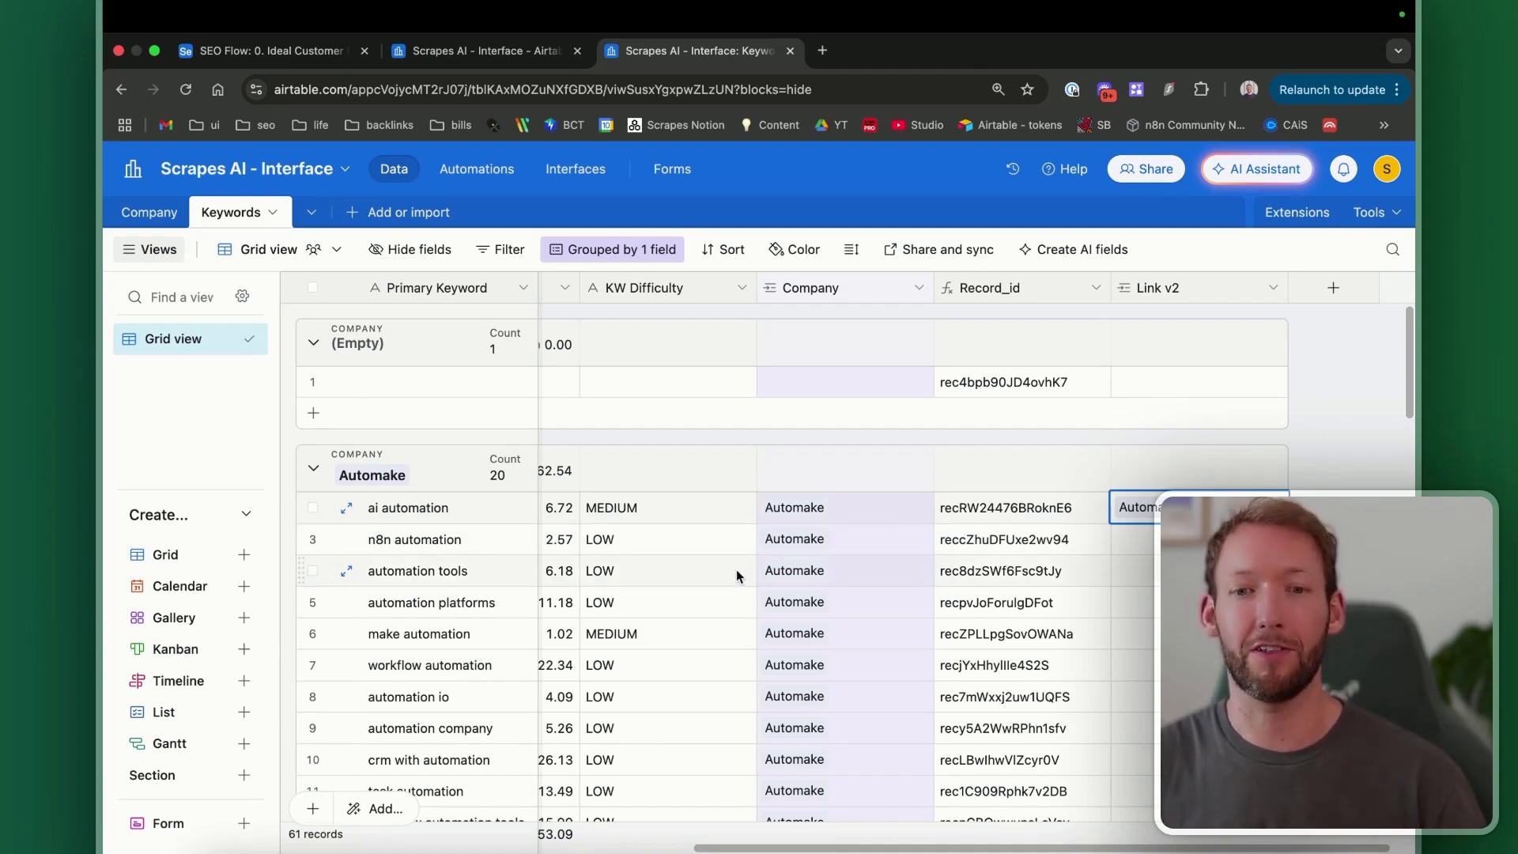
{"action": "scroll", "coordinate": [737, 568], "scroll_direction": "down", "scroll_amount": 8}
{"action": "scroll", "coordinate": [822, 624], "scroll_direction": "up", "scroll_amount": 5}
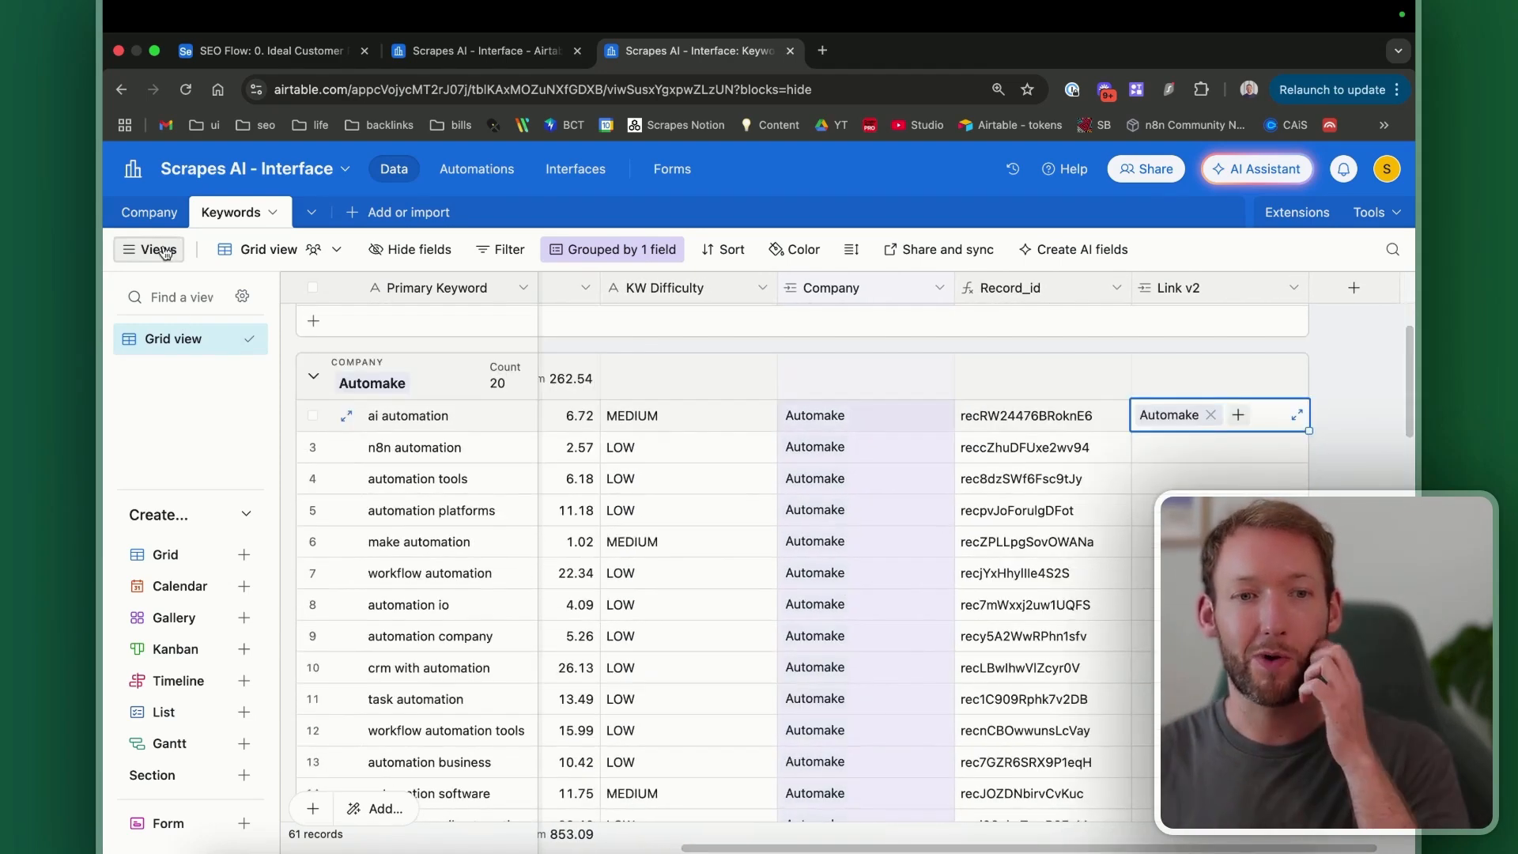
Step: Check the Company table and delete the Link v2 field from the Keywords table
{"action": "left_click", "coordinate": [149, 212]}
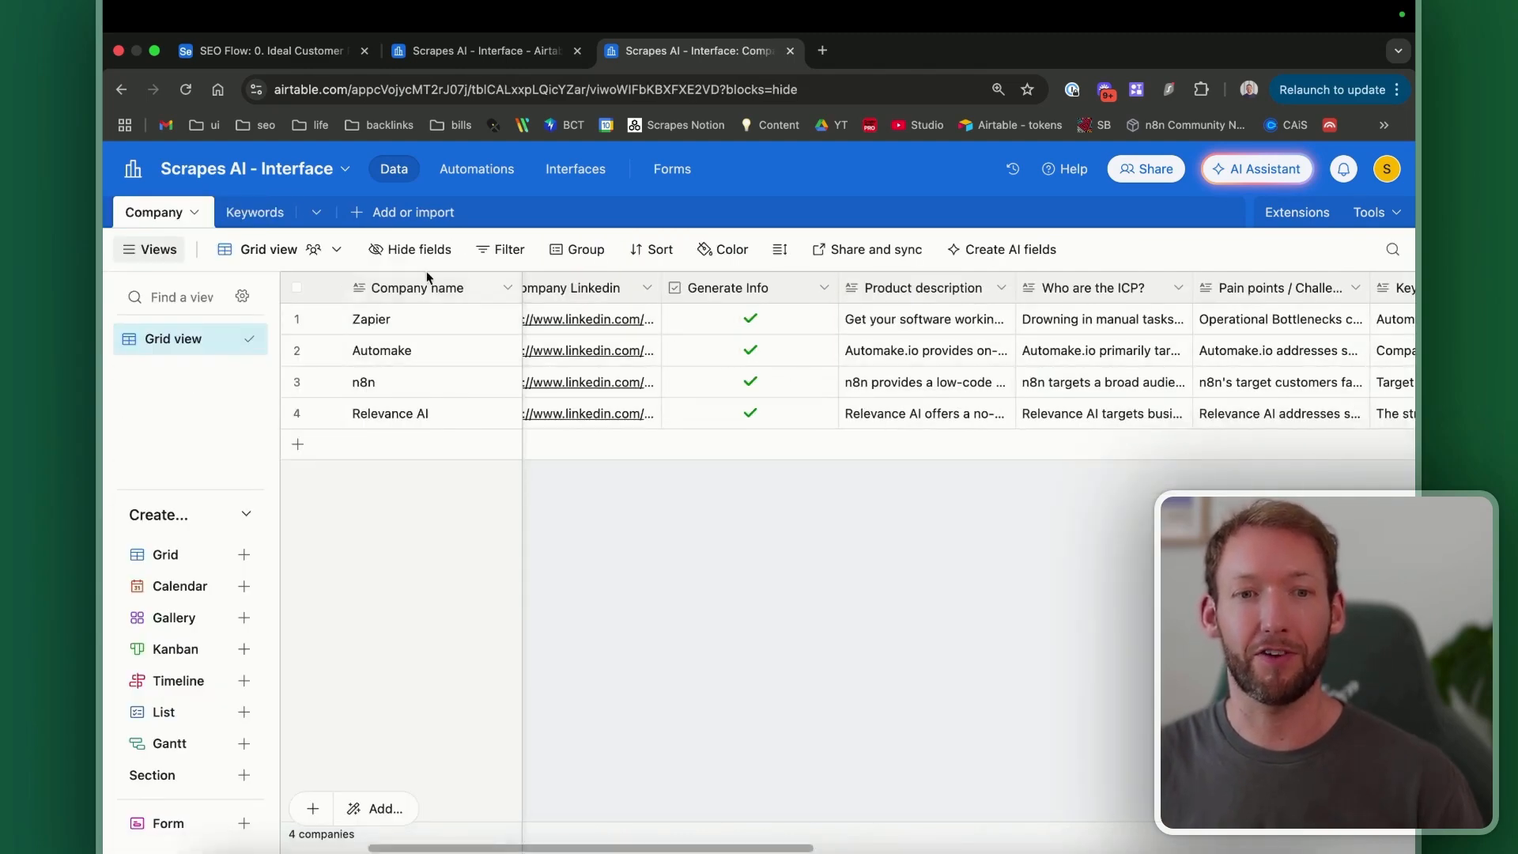
{"action": "left_click", "coordinate": [253, 212]}
{"action": "left_click", "coordinate": [1288, 427]}
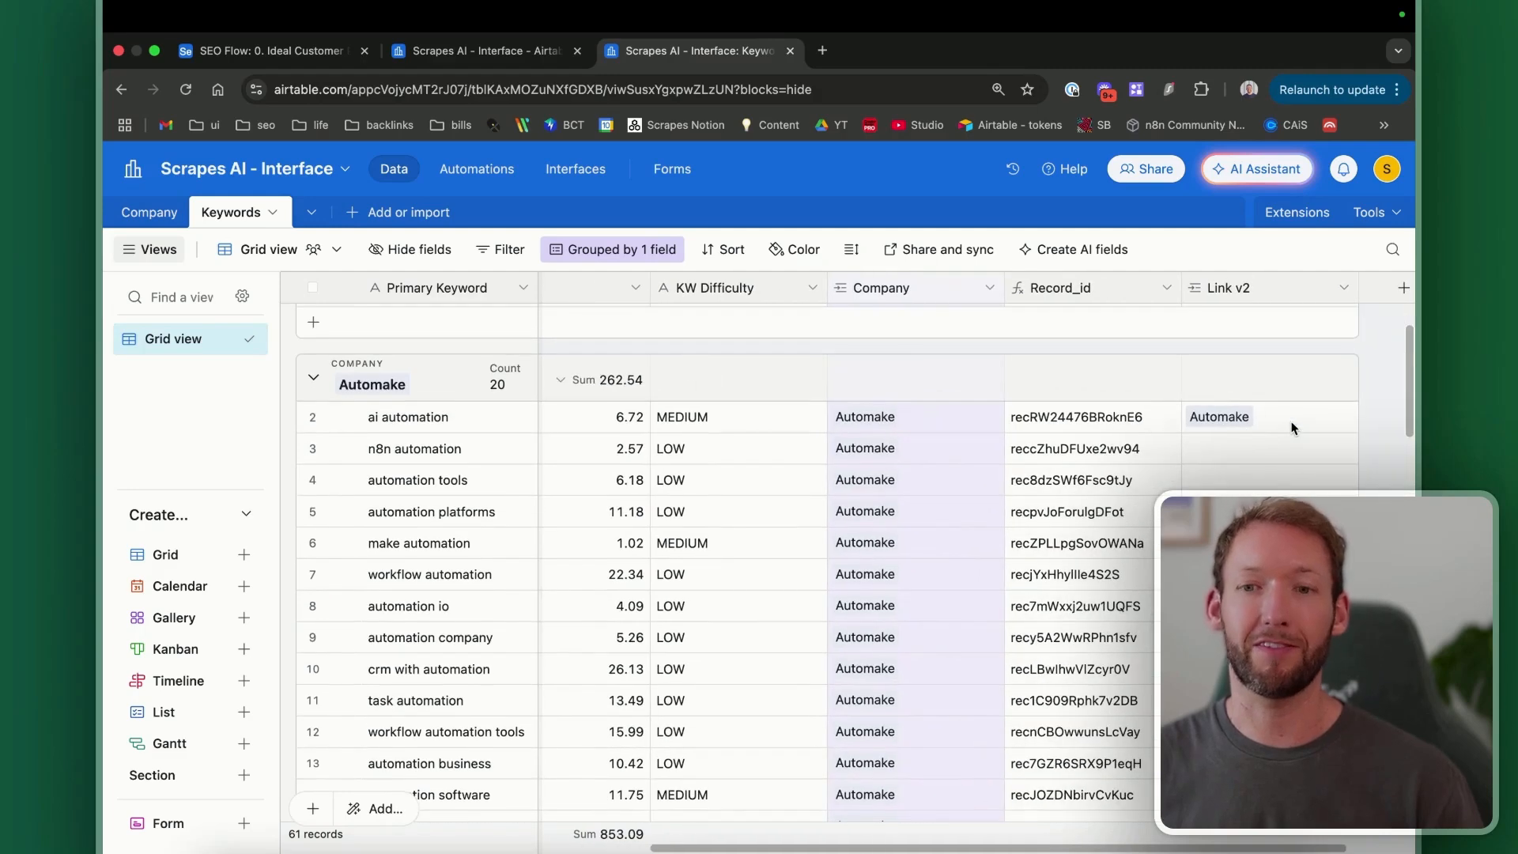
{"action": "left_click", "coordinate": [1343, 288]}
{"action": "scroll", "coordinate": [1107, 633], "scroll_direction": "down", "scroll_amount": 2}
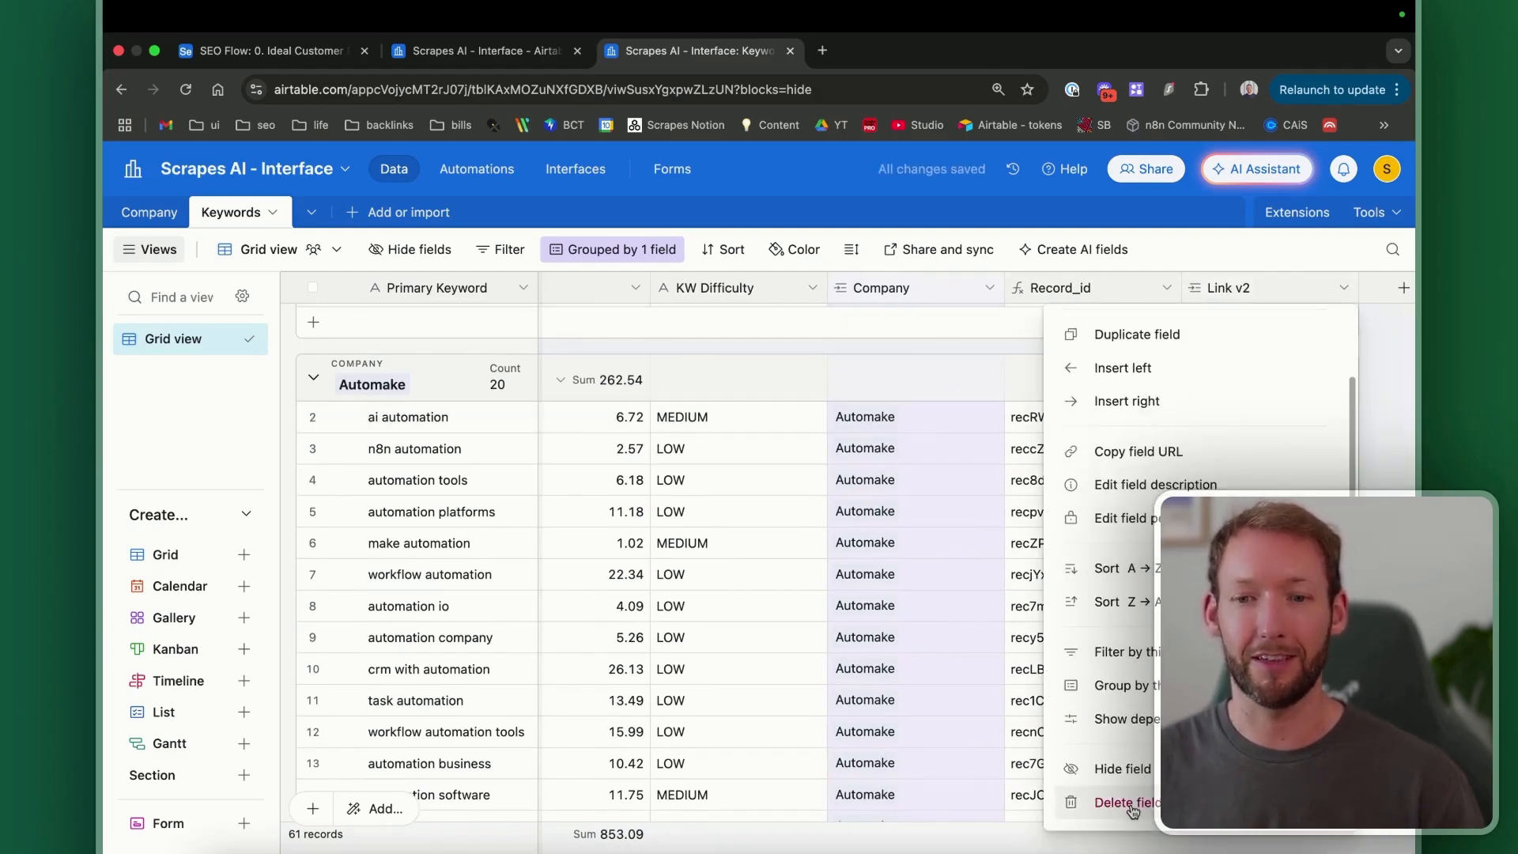
{"action": "left_click", "coordinate": [1106, 799]}
{"action": "left_click", "coordinate": [956, 623]}
{"action": "scroll", "coordinate": [1040, 395], "scroll_direction": "down", "scroll_amount": 10}
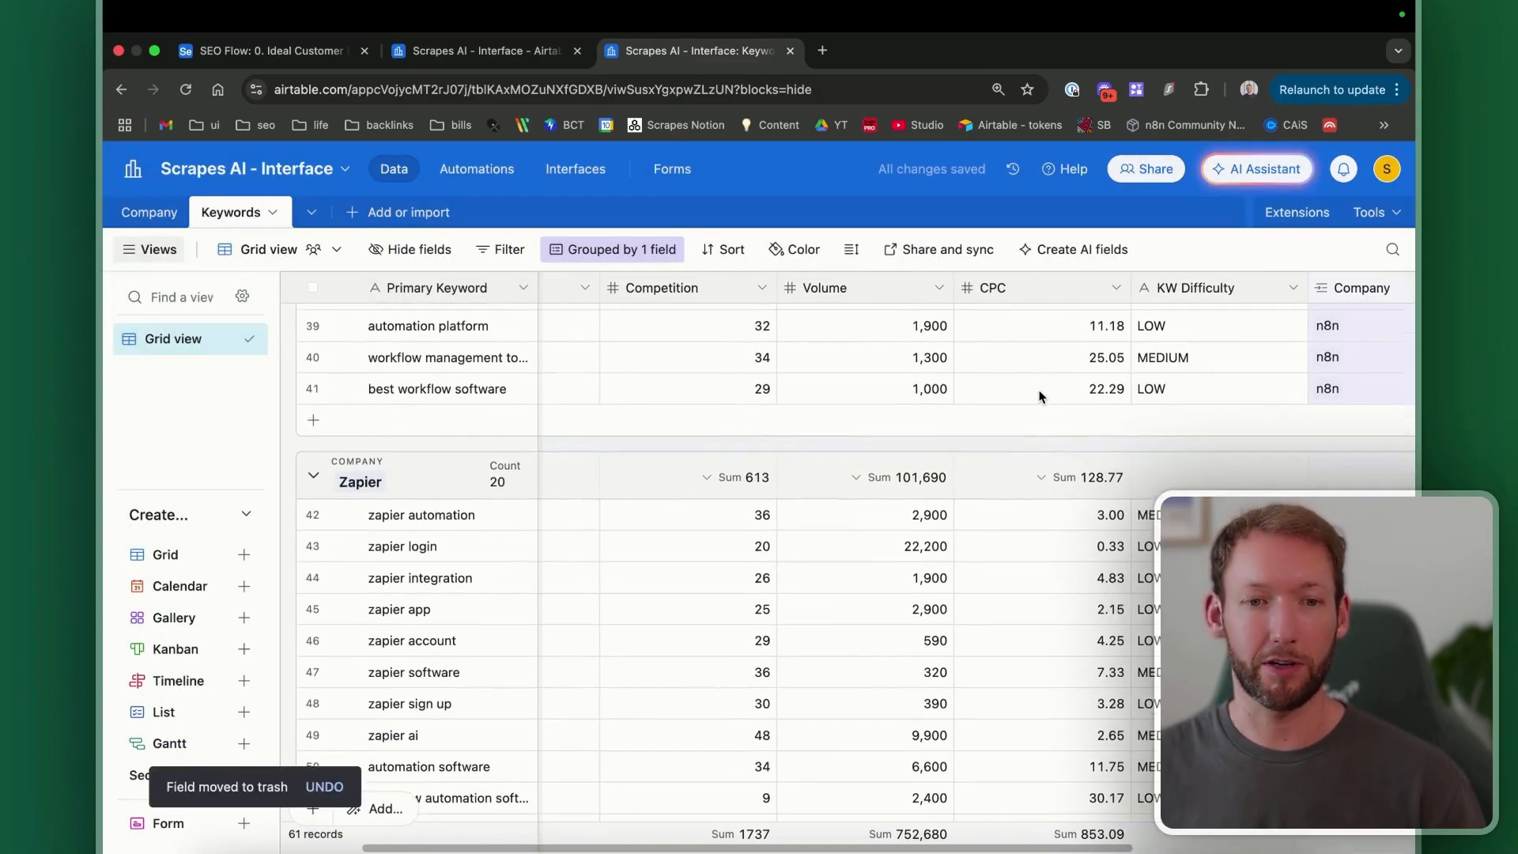
{"action": "scroll", "coordinate": [1039, 396], "scroll_direction": "up", "scroll_amount": 6}
{"action": "scroll", "coordinate": [1039, 395], "scroll_direction": "up", "scroll_amount": 10}
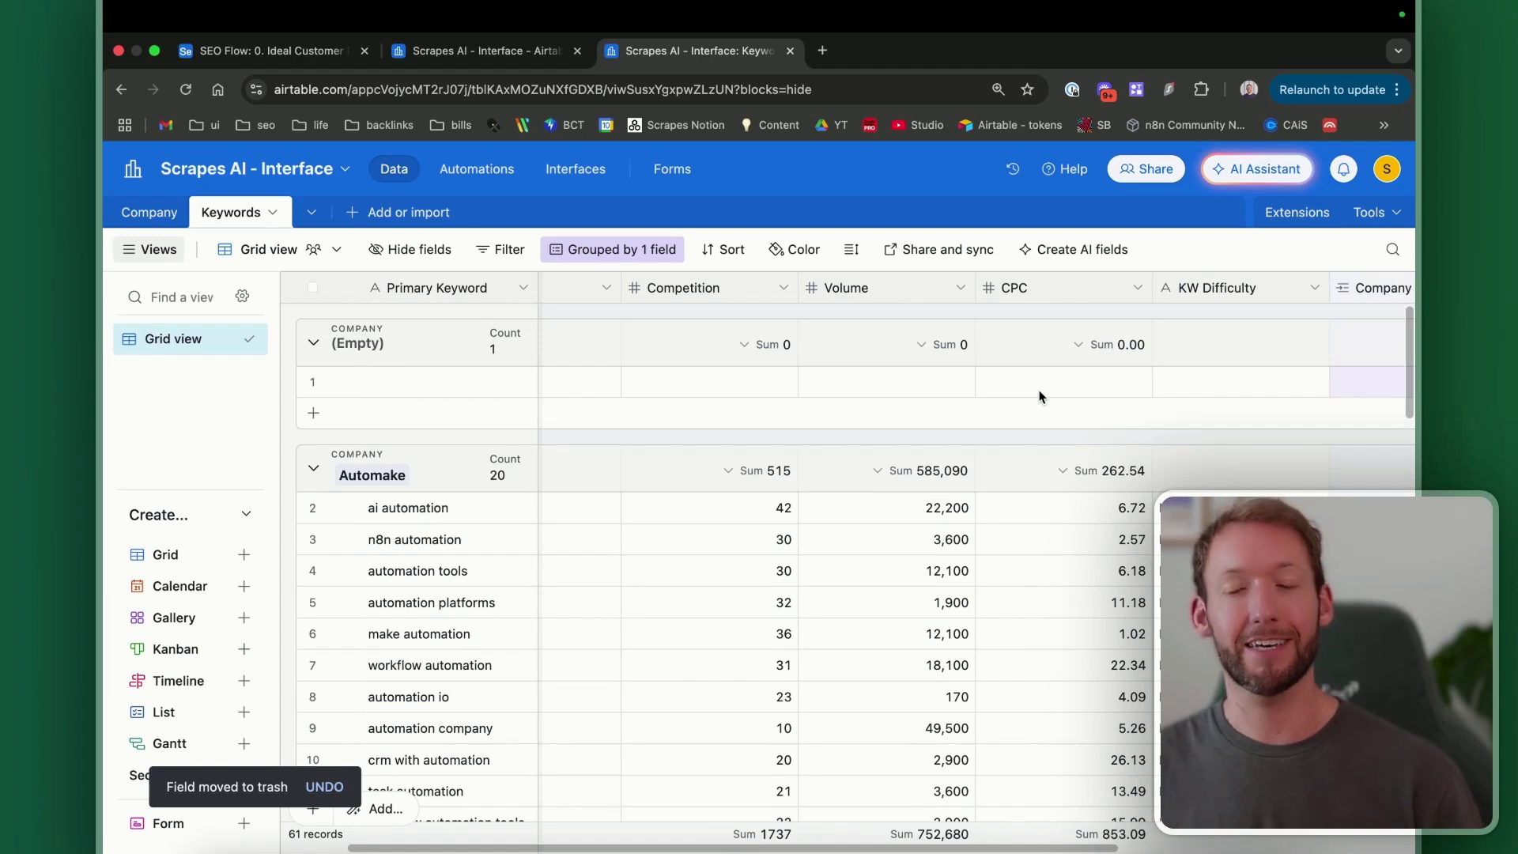
Step: Return to the interface editor, connect the new List page to the Keywords table and create the page
{"action": "left_click", "coordinate": [462, 58]}
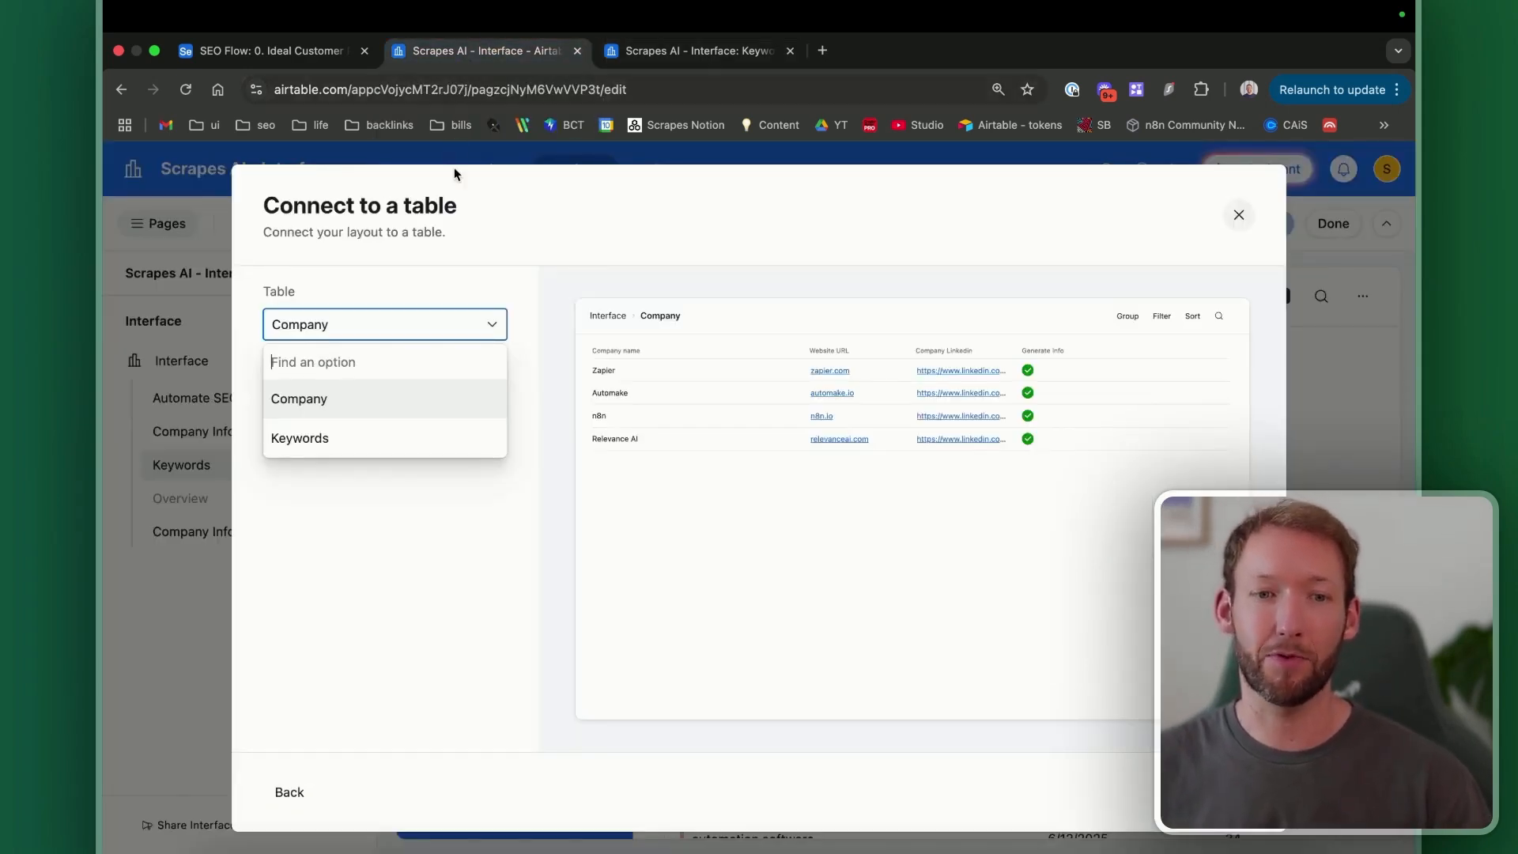
{"action": "left_click", "coordinate": [318, 439]}
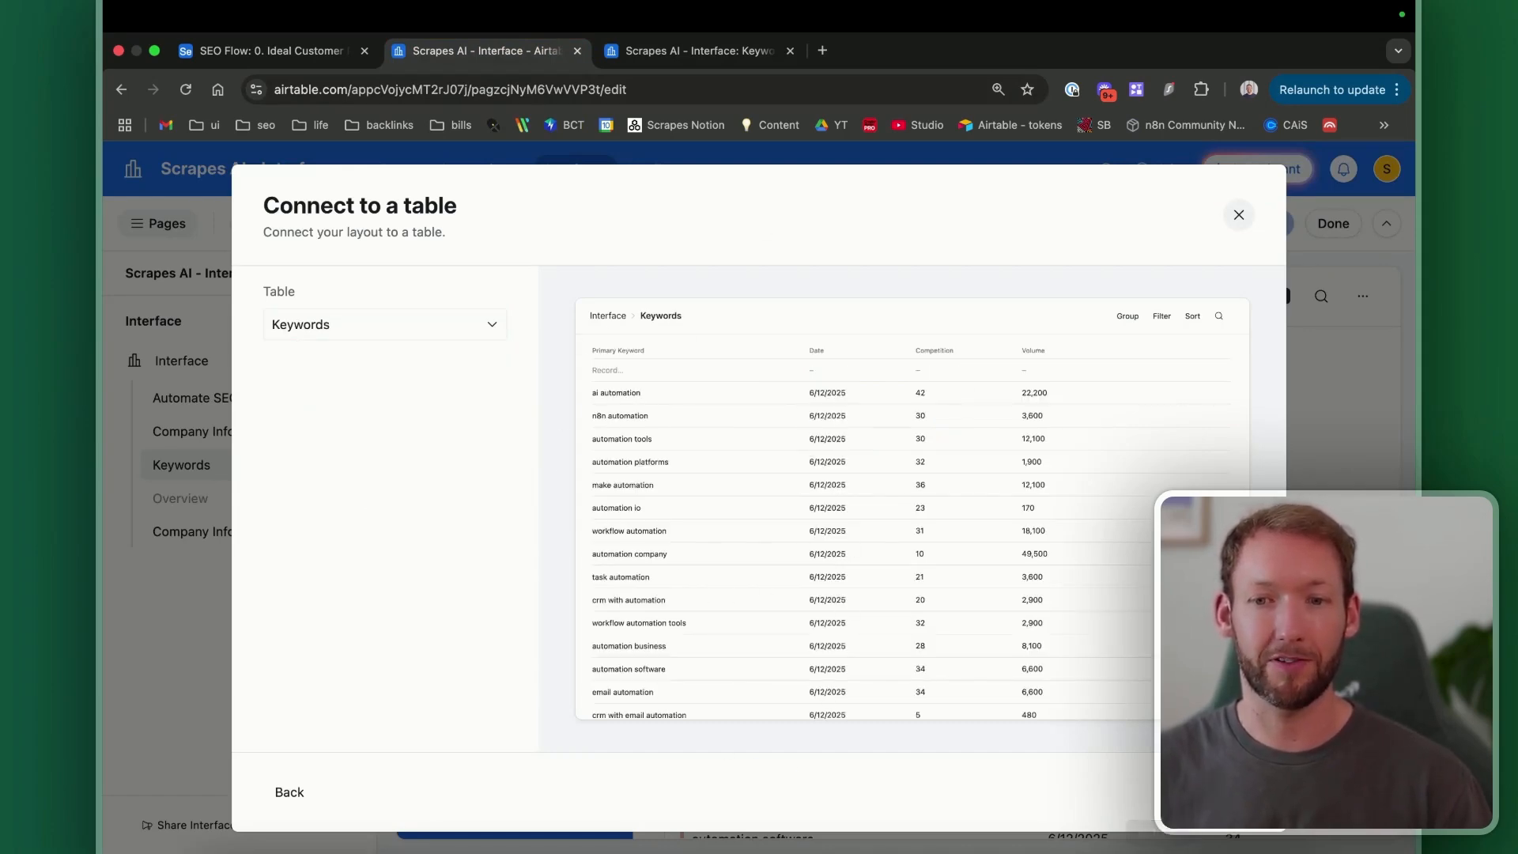
{"action": "left_click", "coordinate": [1222, 792]}
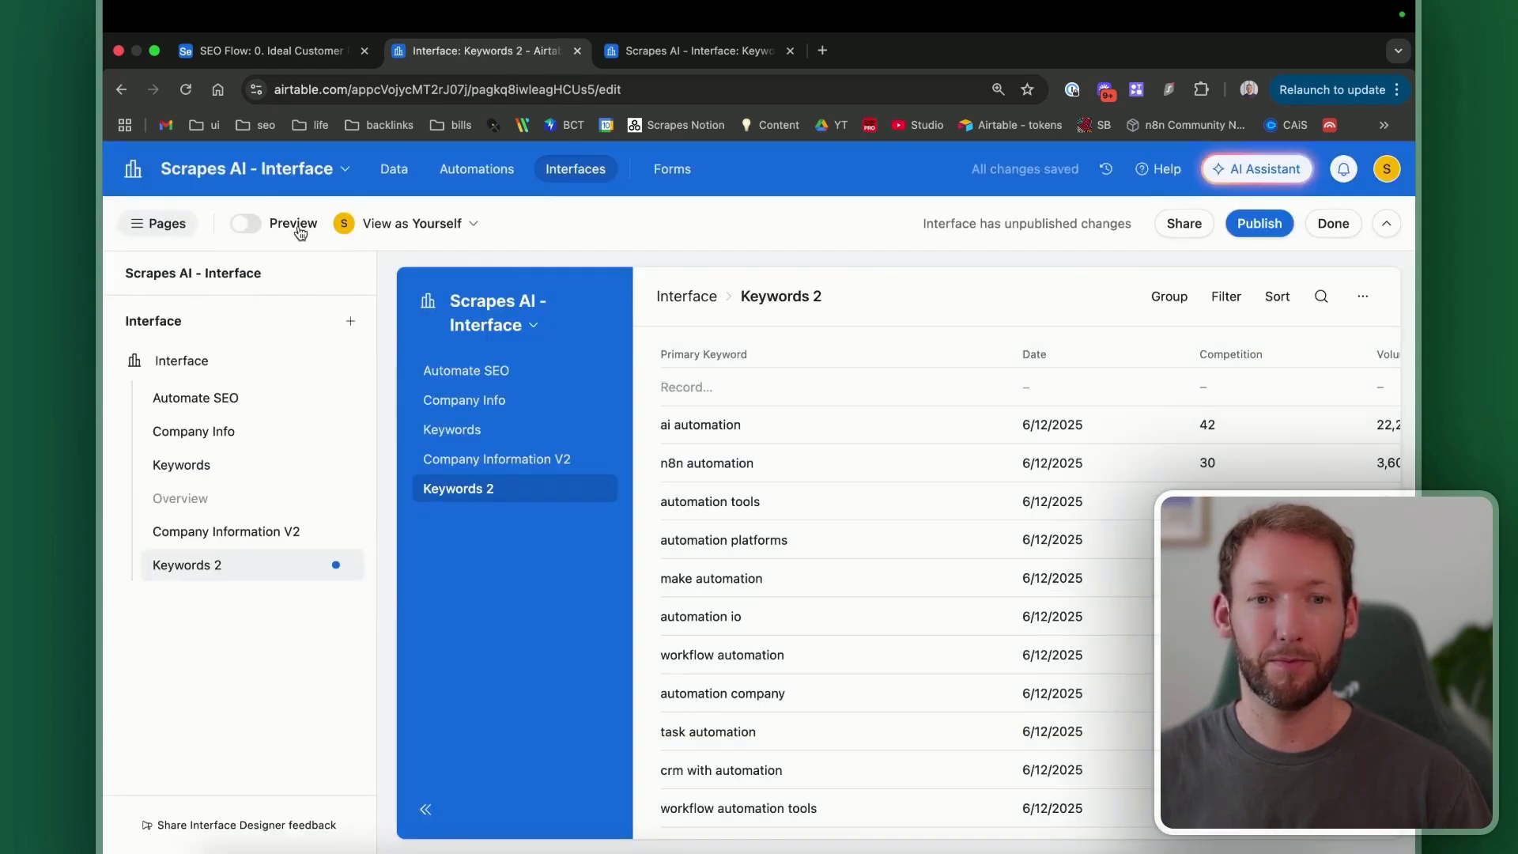
Step: Preview the Keywords 2 page, look through its keyword list and return to editing
{"action": "left_click", "coordinate": [299, 232]}
{"action": "scroll", "coordinate": [871, 476], "scroll_direction": "down", "scroll_amount": 1}
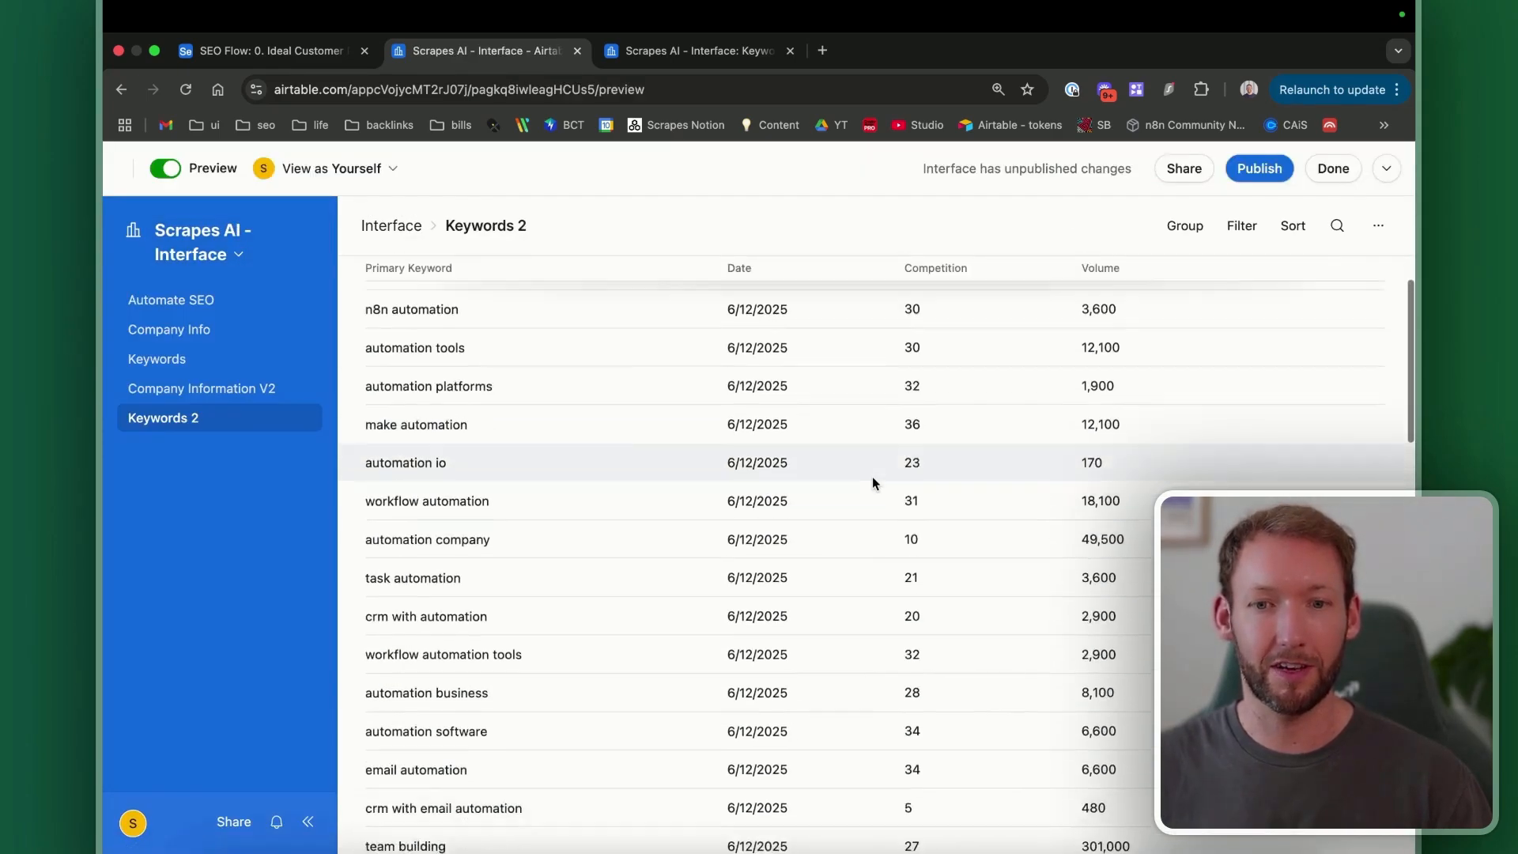
{"action": "scroll", "coordinate": [871, 476], "scroll_direction": "up", "scroll_amount": 1}
{"action": "scroll", "coordinate": [505, 547], "scroll_direction": "down", "scroll_amount": 10}
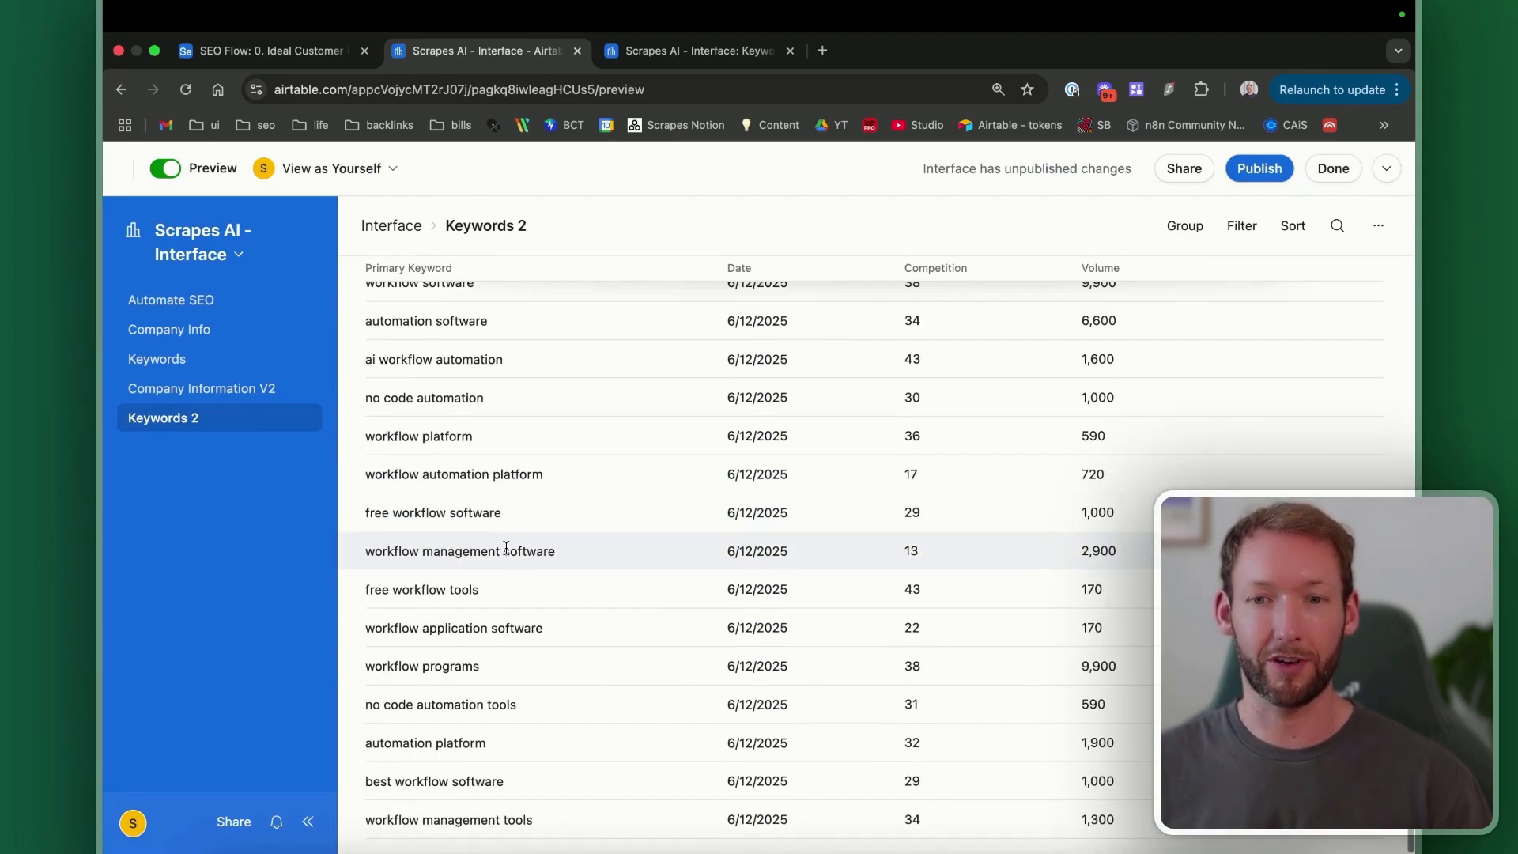
{"action": "scroll", "coordinate": [505, 547], "scroll_direction": "up", "scroll_amount": 10}
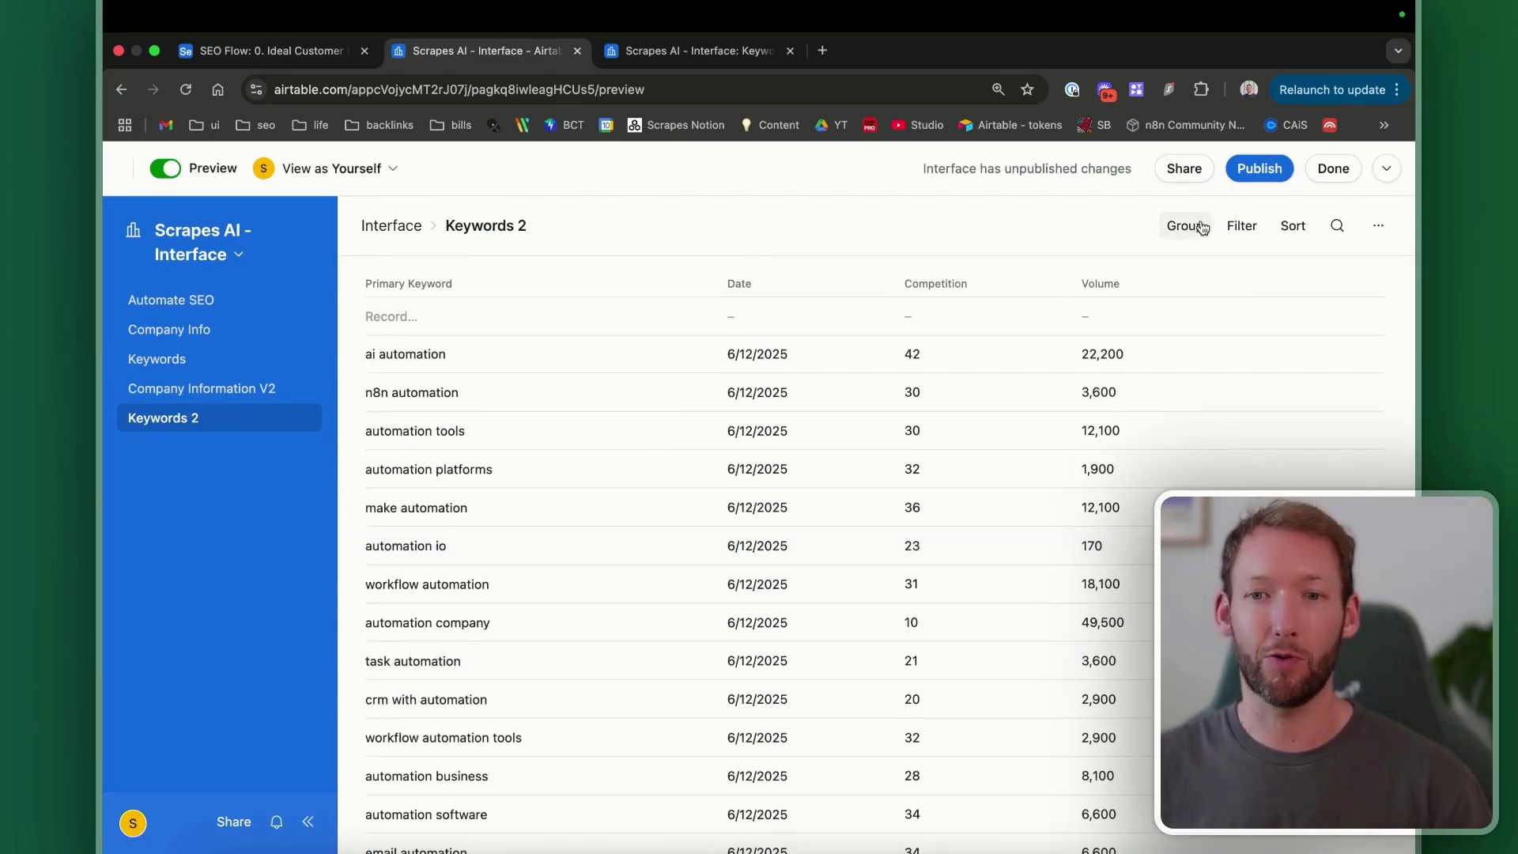
{"action": "left_click", "coordinate": [170, 168]}
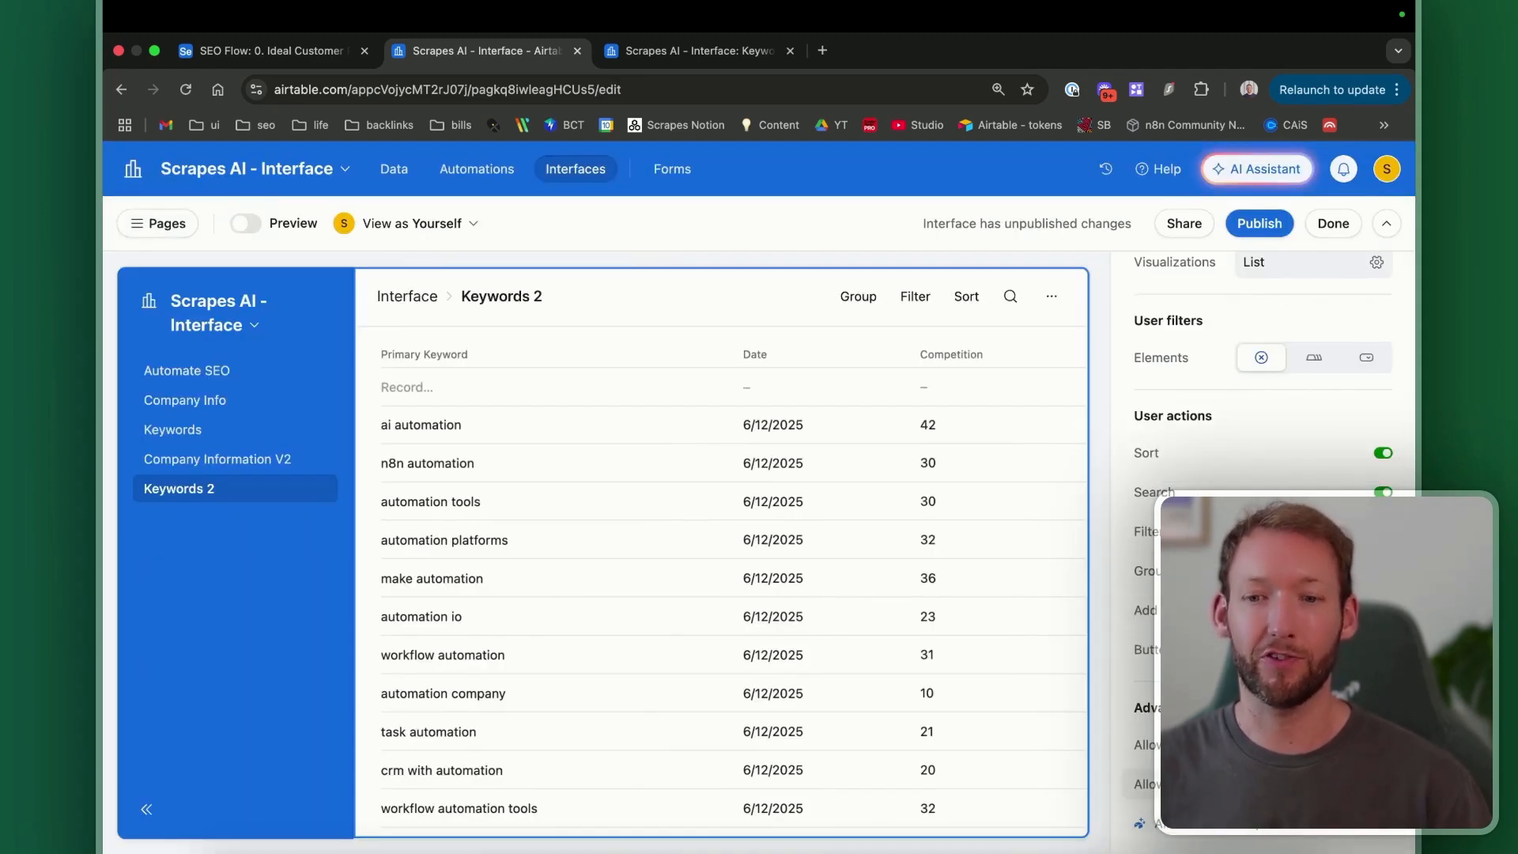
Step: Try tabs as the user filter element on the Keywords 2 page and add a second tab
{"action": "scroll", "coordinate": [1263, 610], "scroll_direction": "up", "scroll_amount": 1}
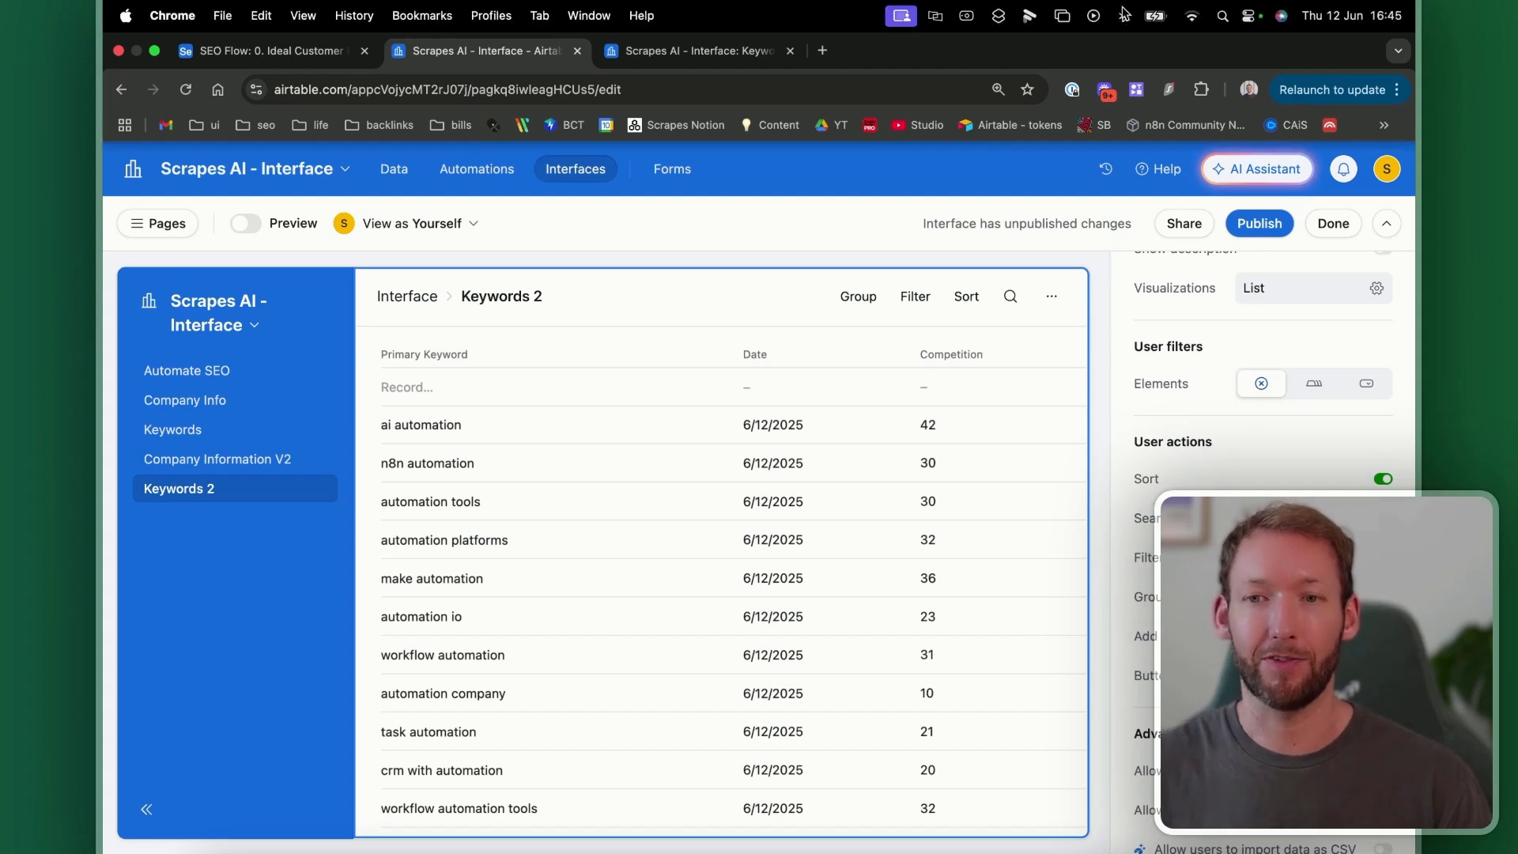
{"action": "left_click", "coordinate": [1314, 383]}
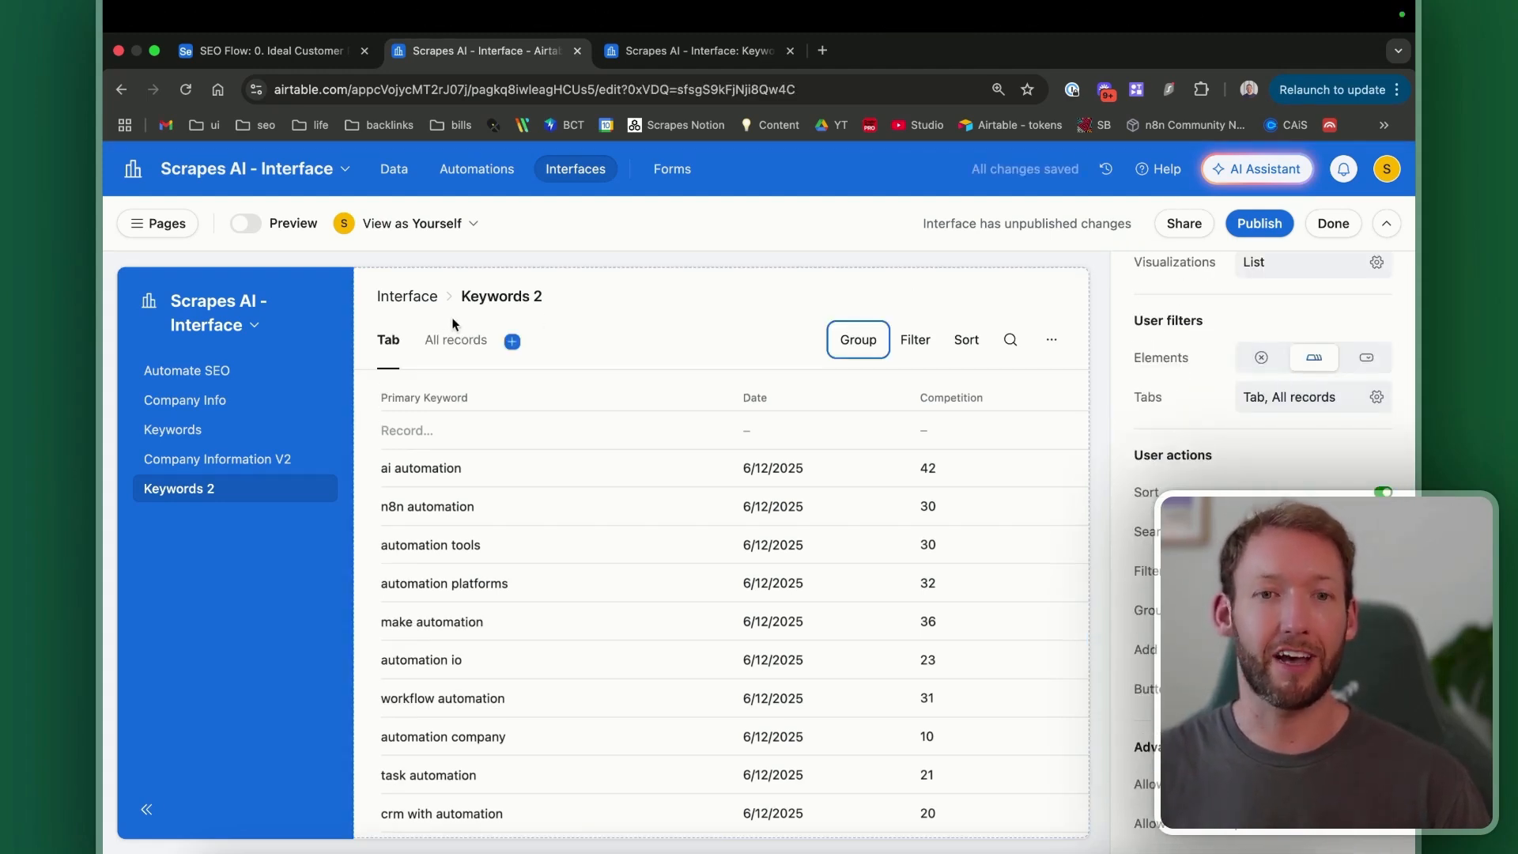
{"action": "left_click", "coordinate": [465, 352]}
{"action": "left_click", "coordinate": [512, 346]}
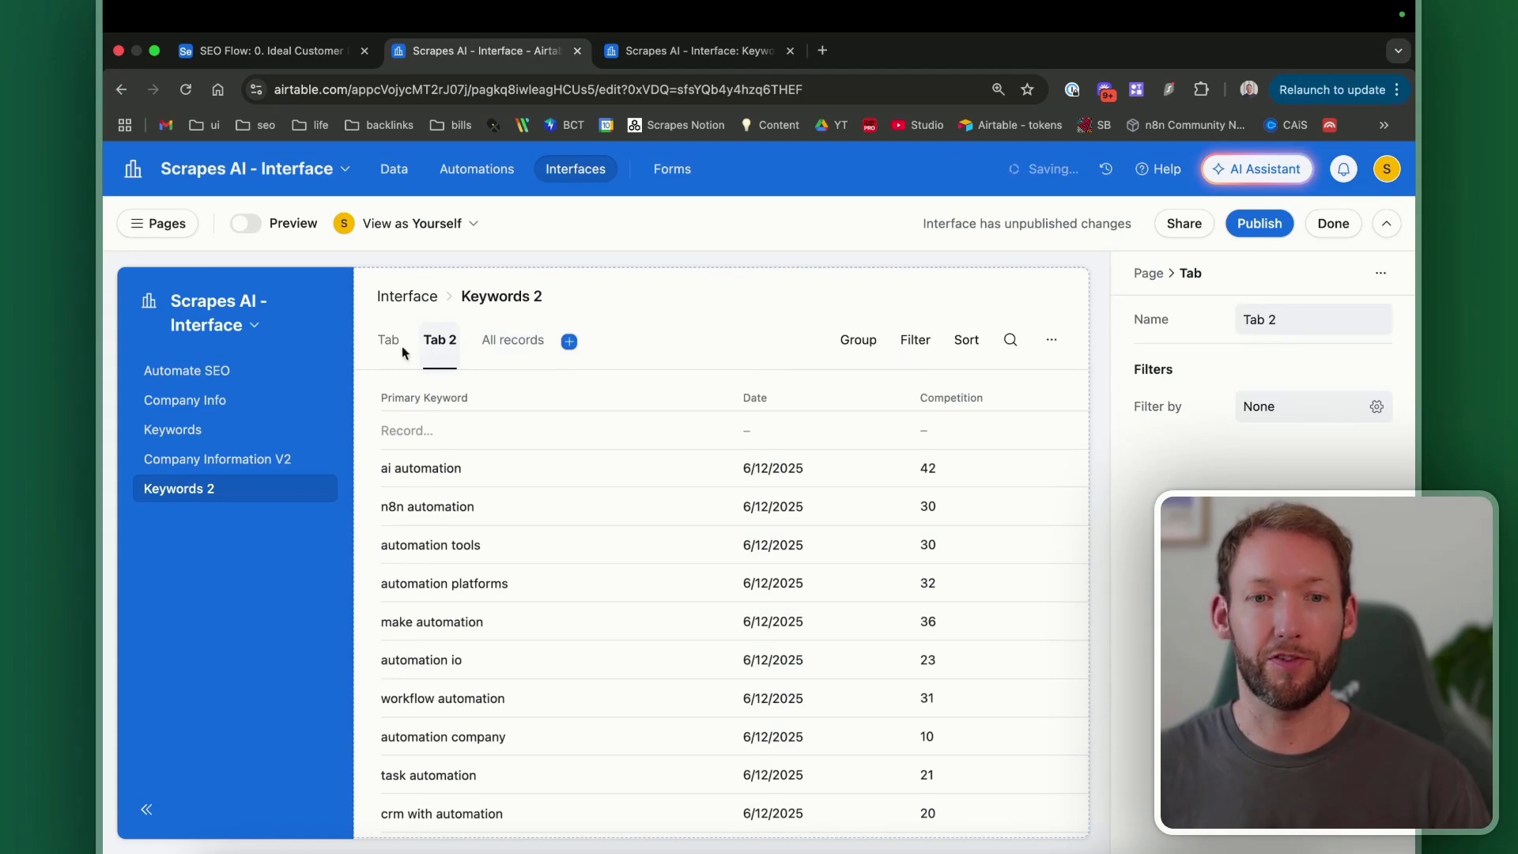
{"action": "scroll", "coordinate": [388, 351], "scroll_direction": "left", "scroll_amount": 3}
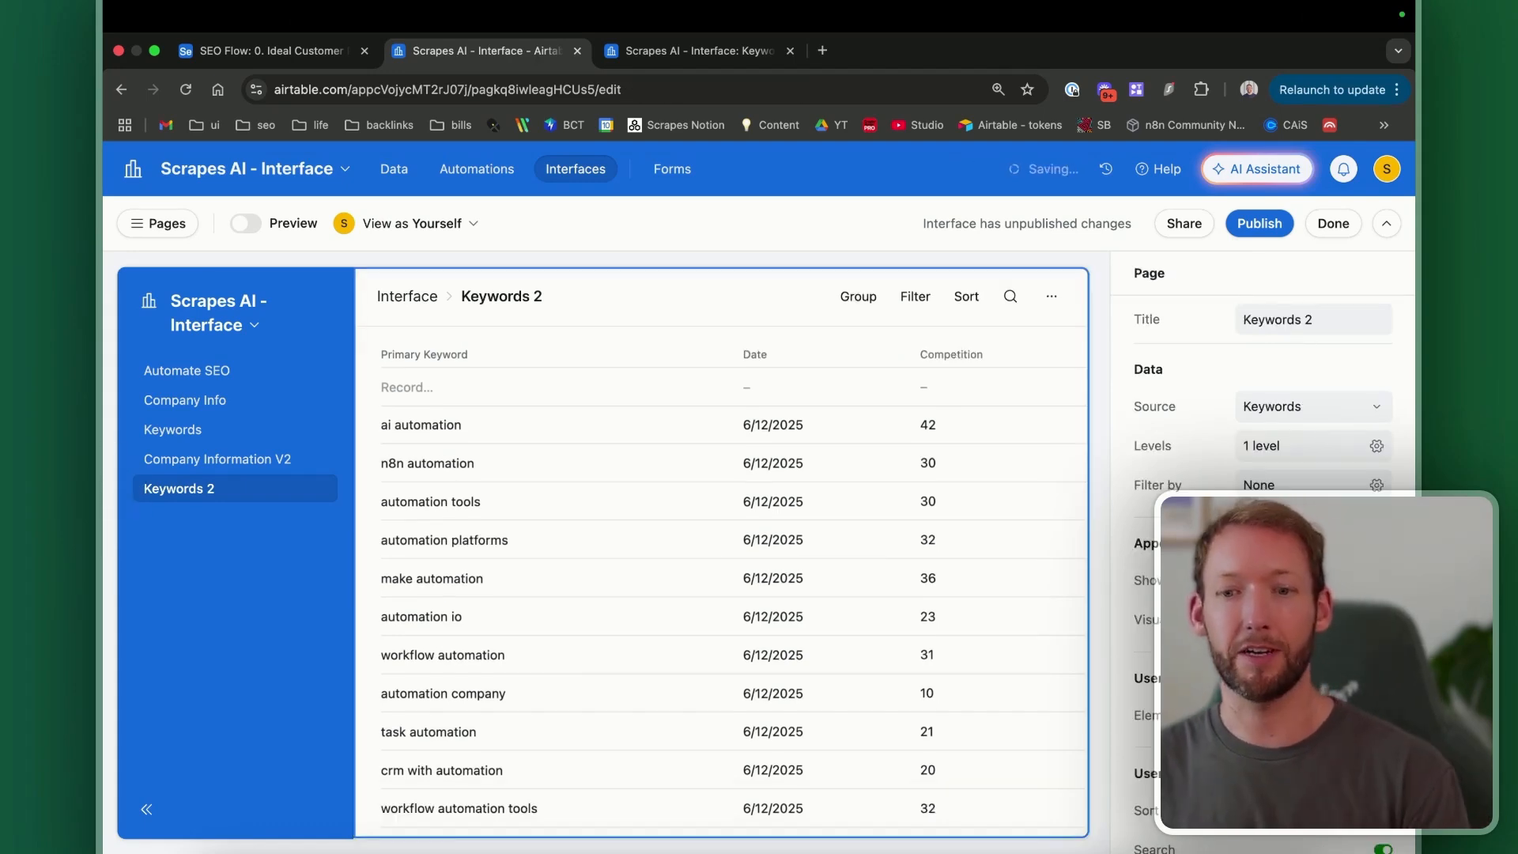
Step: Show the CPC, Company and KW Difficulty fields in the Keywords 2 page's list
{"action": "scroll", "coordinate": [1264, 553], "scroll_direction": "down", "scroll_amount": 1}
{"action": "scroll", "coordinate": [1265, 395], "scroll_direction": "down", "scroll_amount": 2}
{"action": "left_click", "coordinate": [719, 395]}
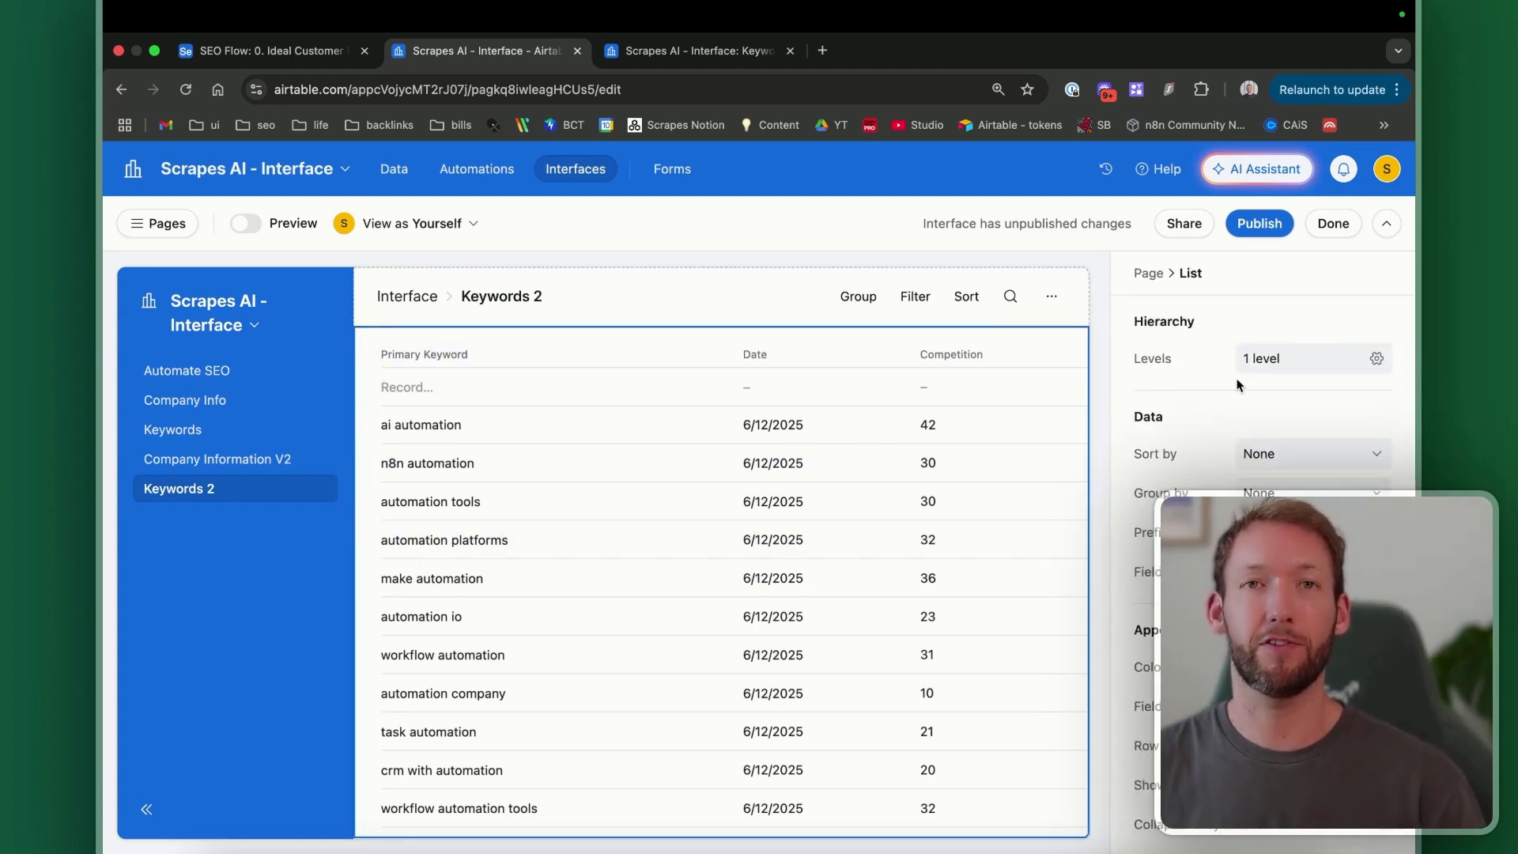
{"action": "left_click", "coordinate": [1313, 572]}
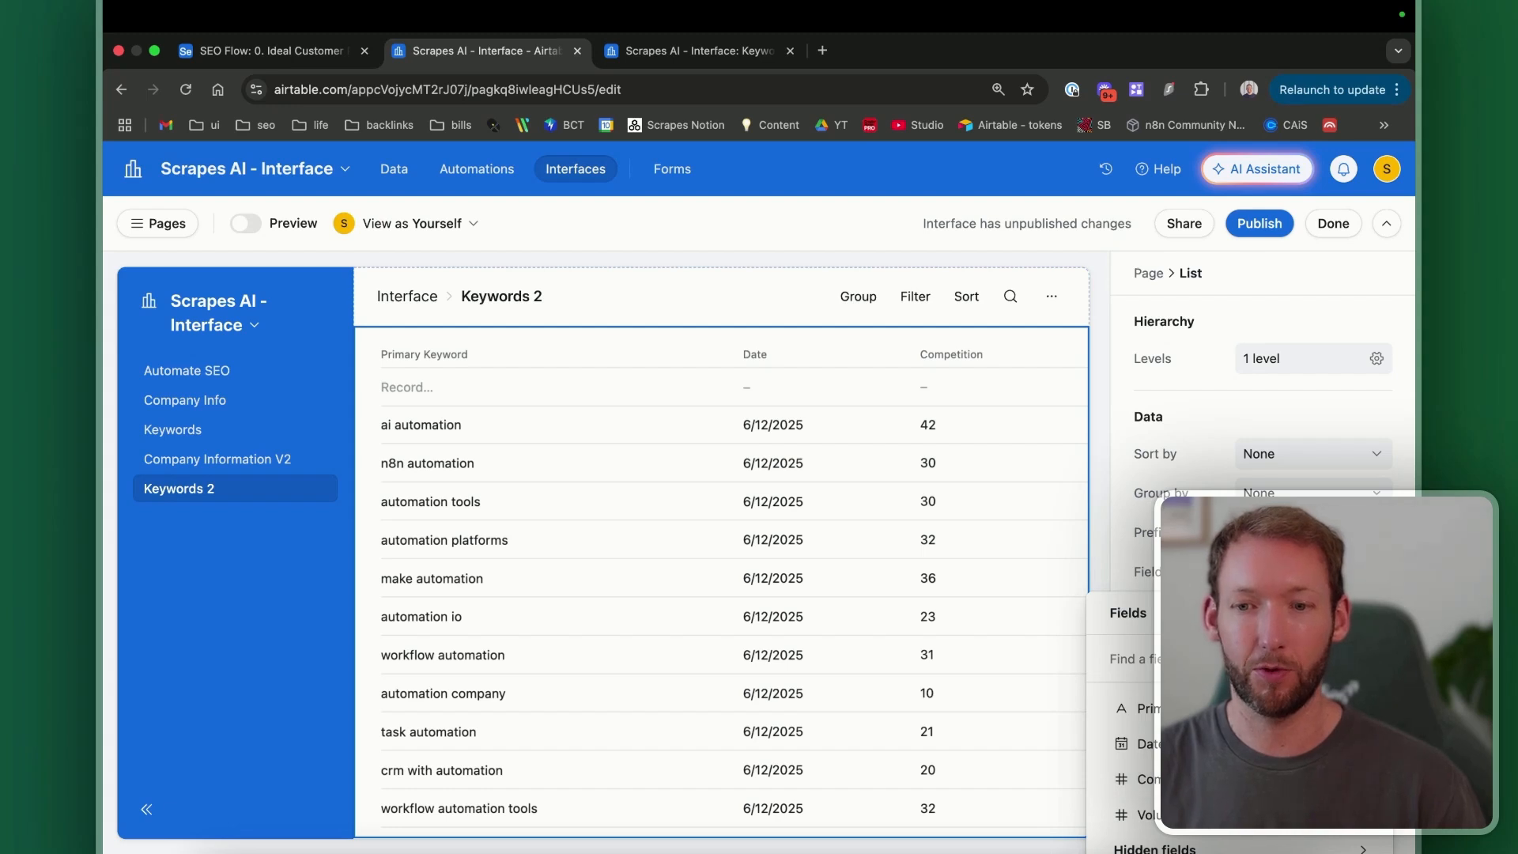
{"action": "scroll", "coordinate": [1370, 395], "scroll_direction": "down", "scroll_amount": 3}
{"action": "left_click", "coordinate": [1375, 404]}
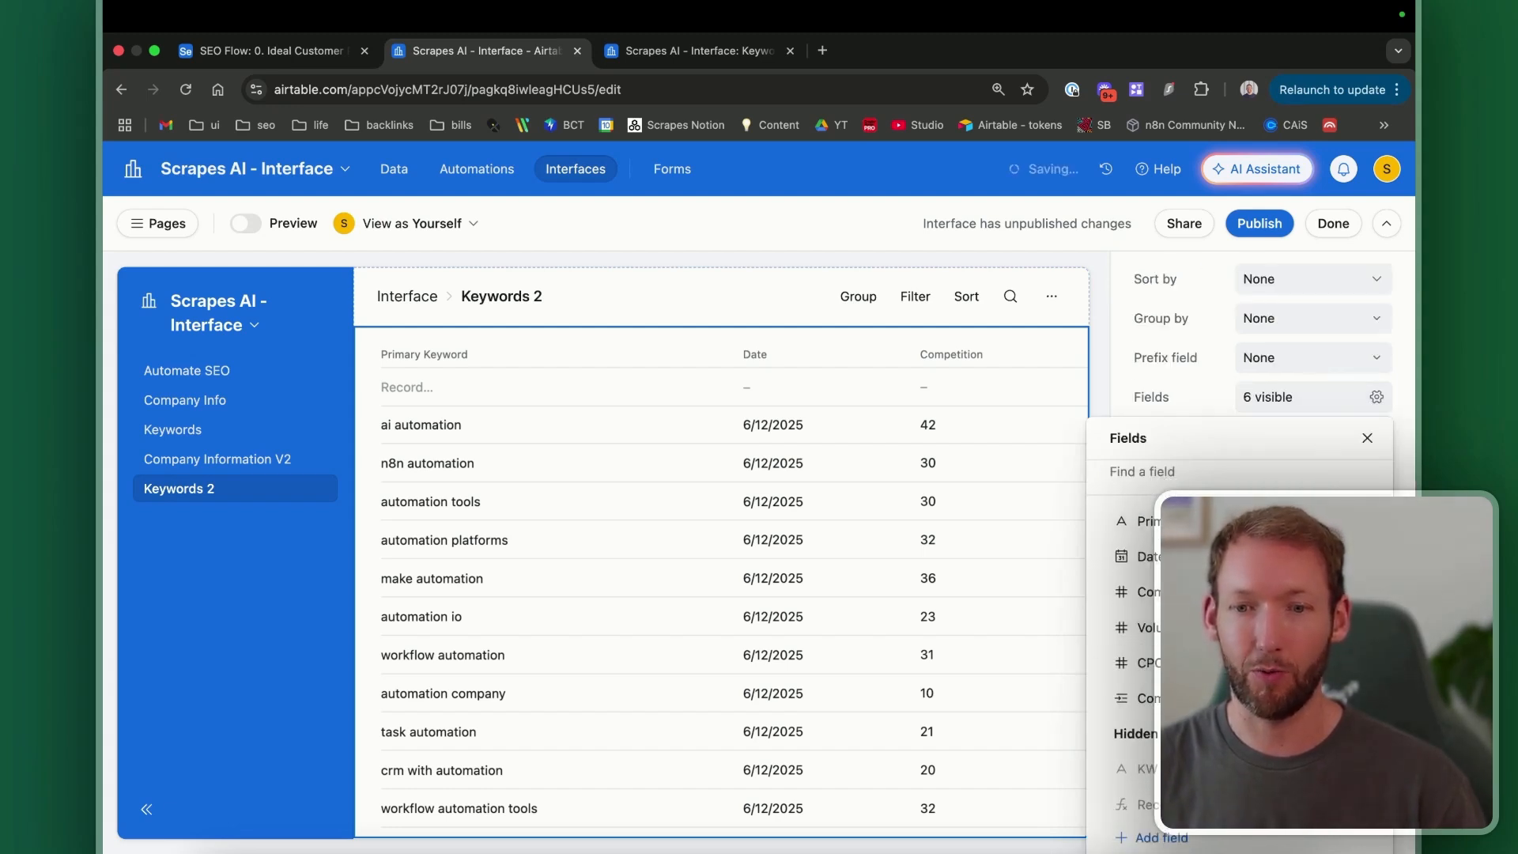
{"action": "left_click", "coordinate": [1369, 698]}
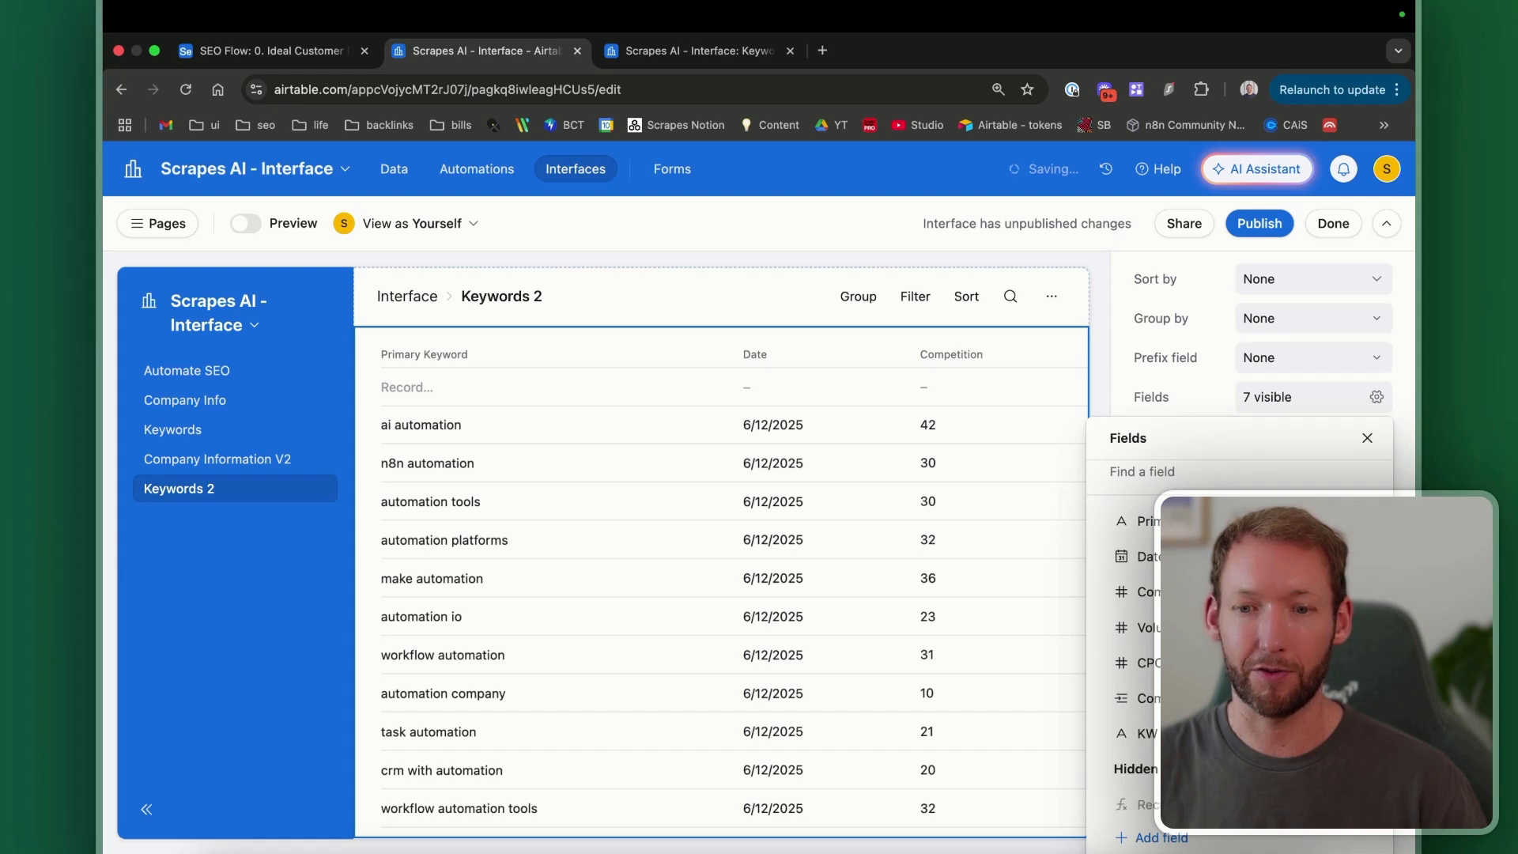
{"action": "scroll", "coordinate": [1370, 687], "scroll_direction": "up", "scroll_amount": 1}
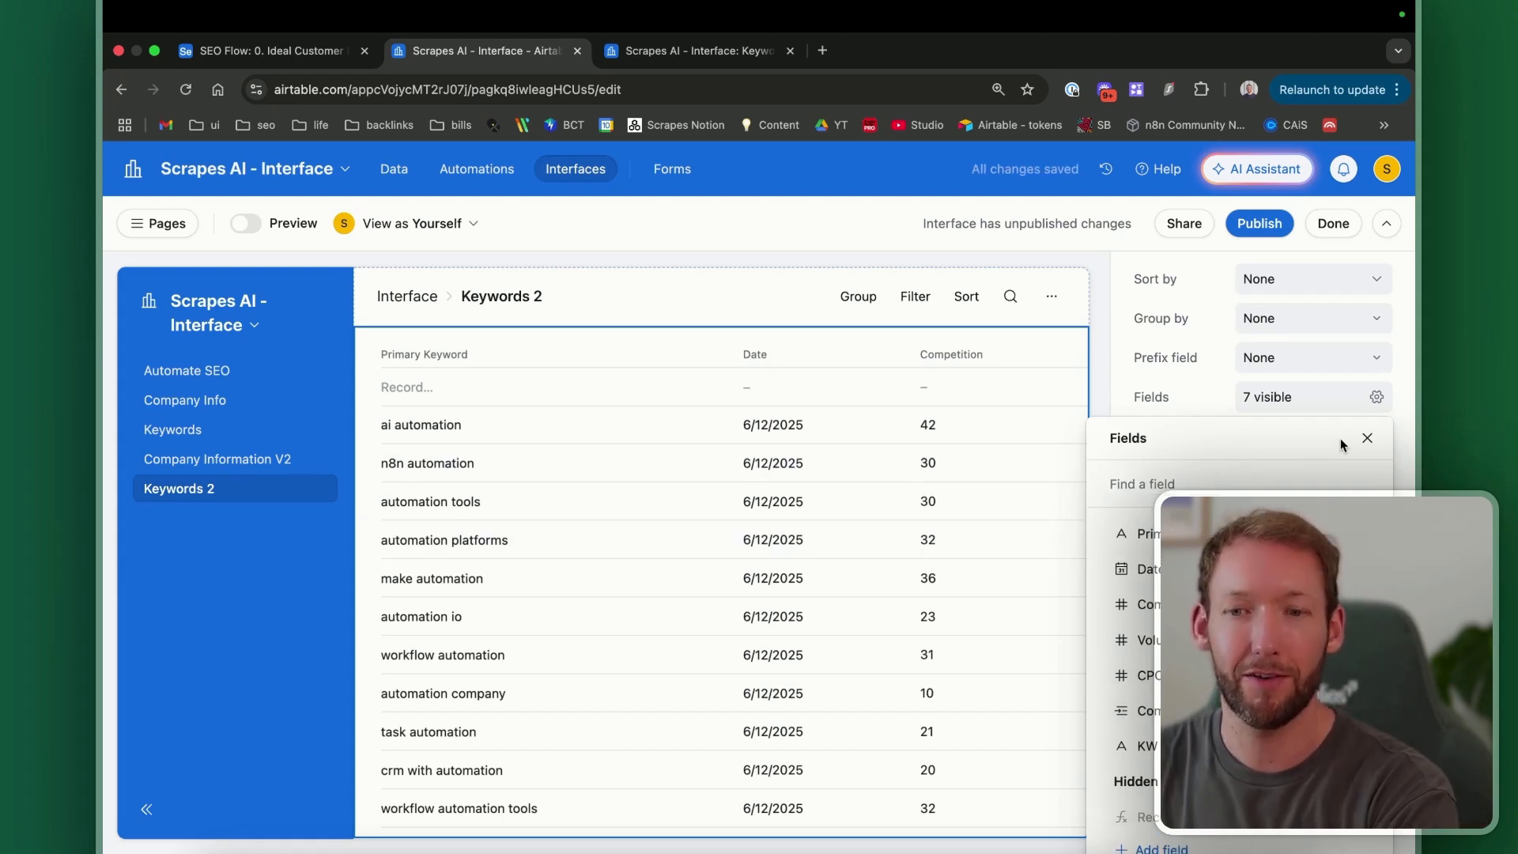
Step: Group the Keywords 2 list by Company, sorted A → Z, and turn on collapsing the groups by default
{"action": "left_click", "coordinate": [1367, 437]}
{"action": "scroll", "coordinate": [779, 482], "scroll_direction": "right", "scroll_amount": 10}
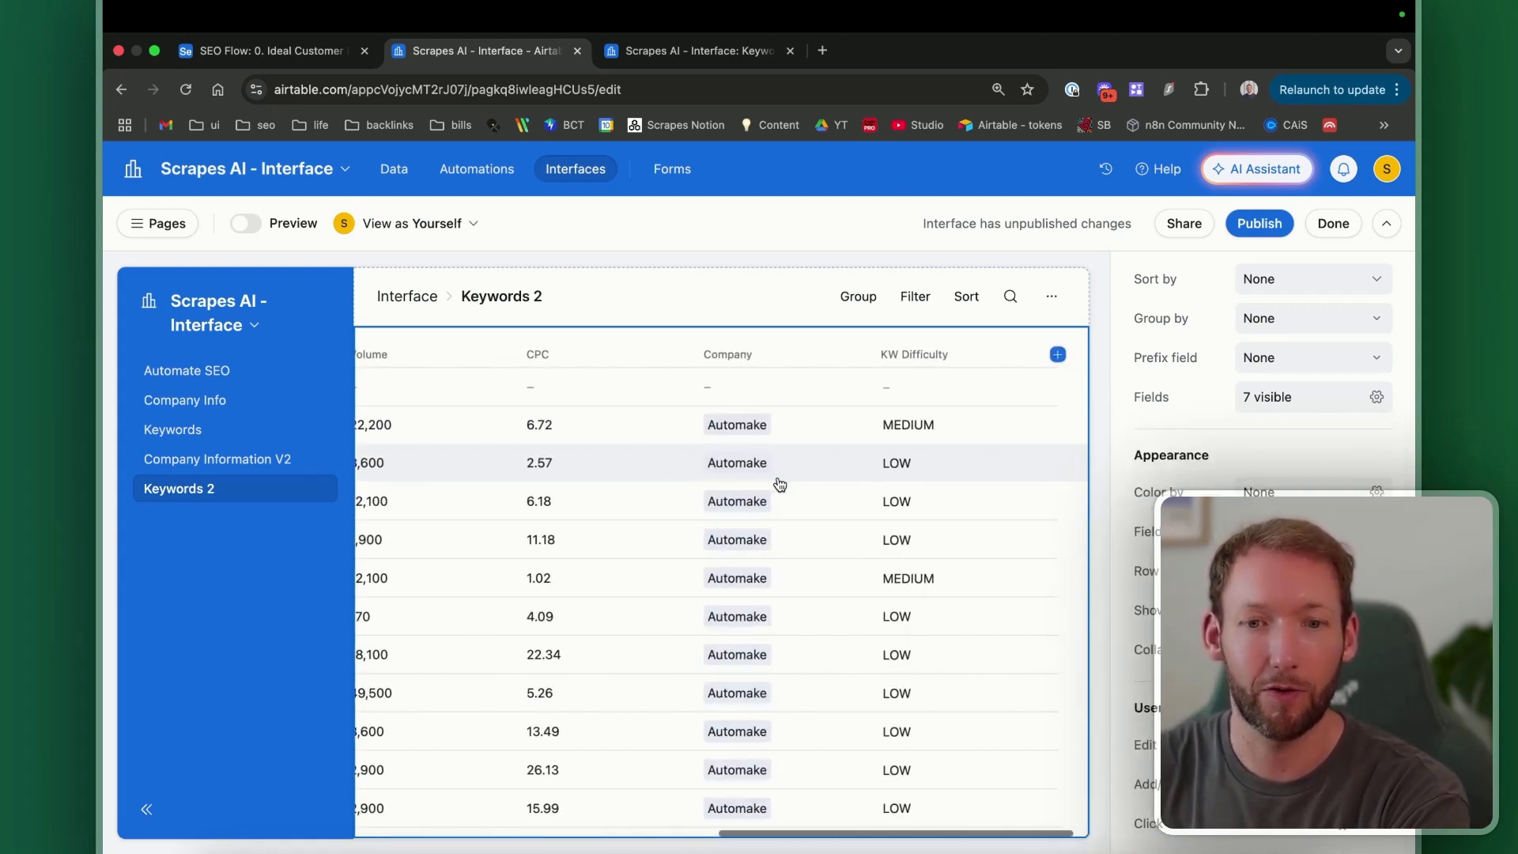
{"action": "left_click", "coordinate": [865, 310]}
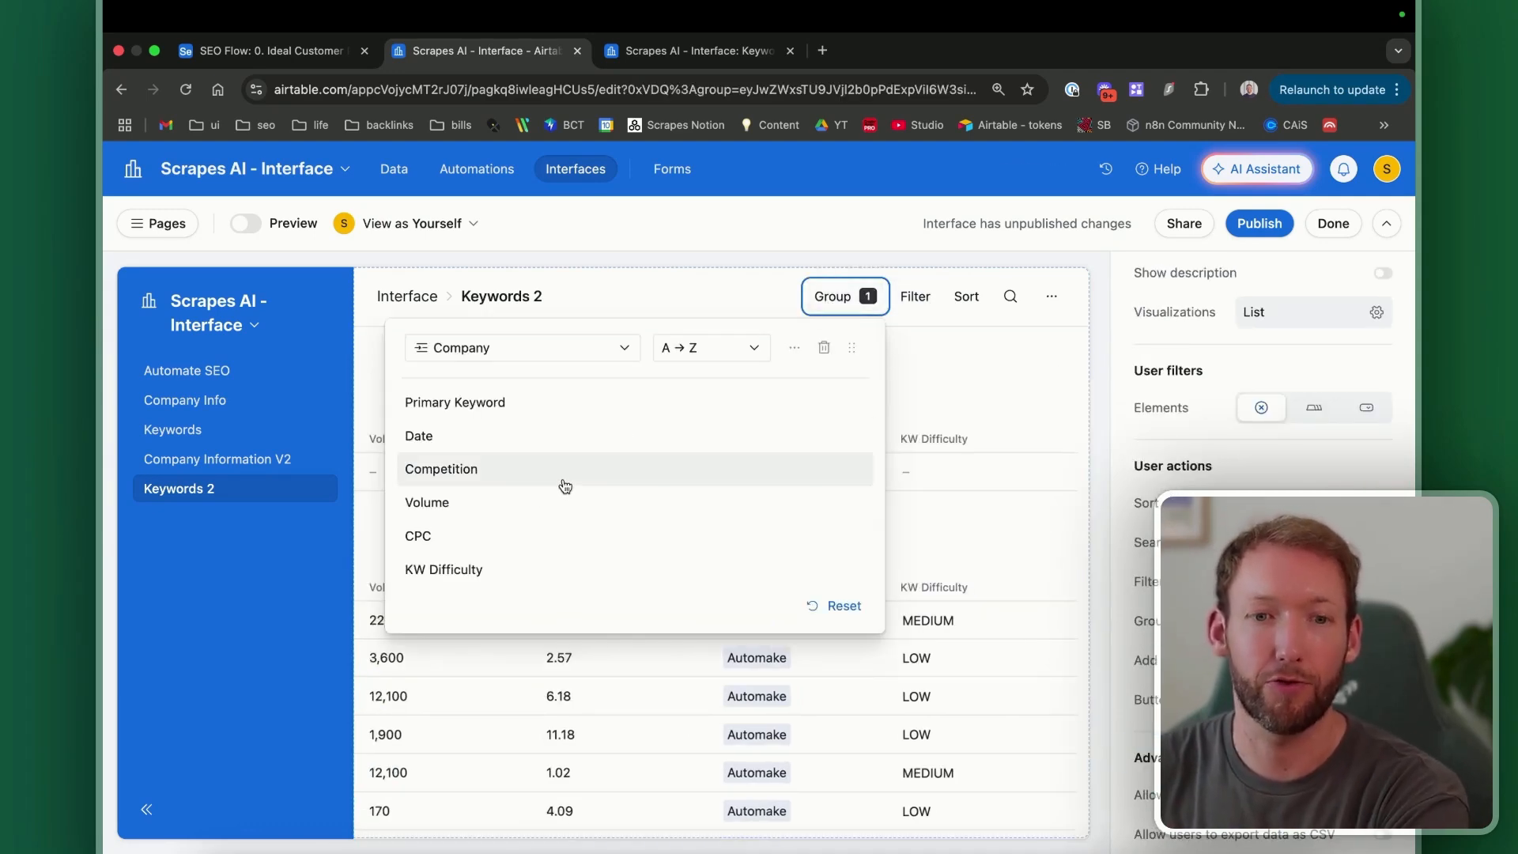
{"action": "left_click", "coordinate": [1006, 376]}
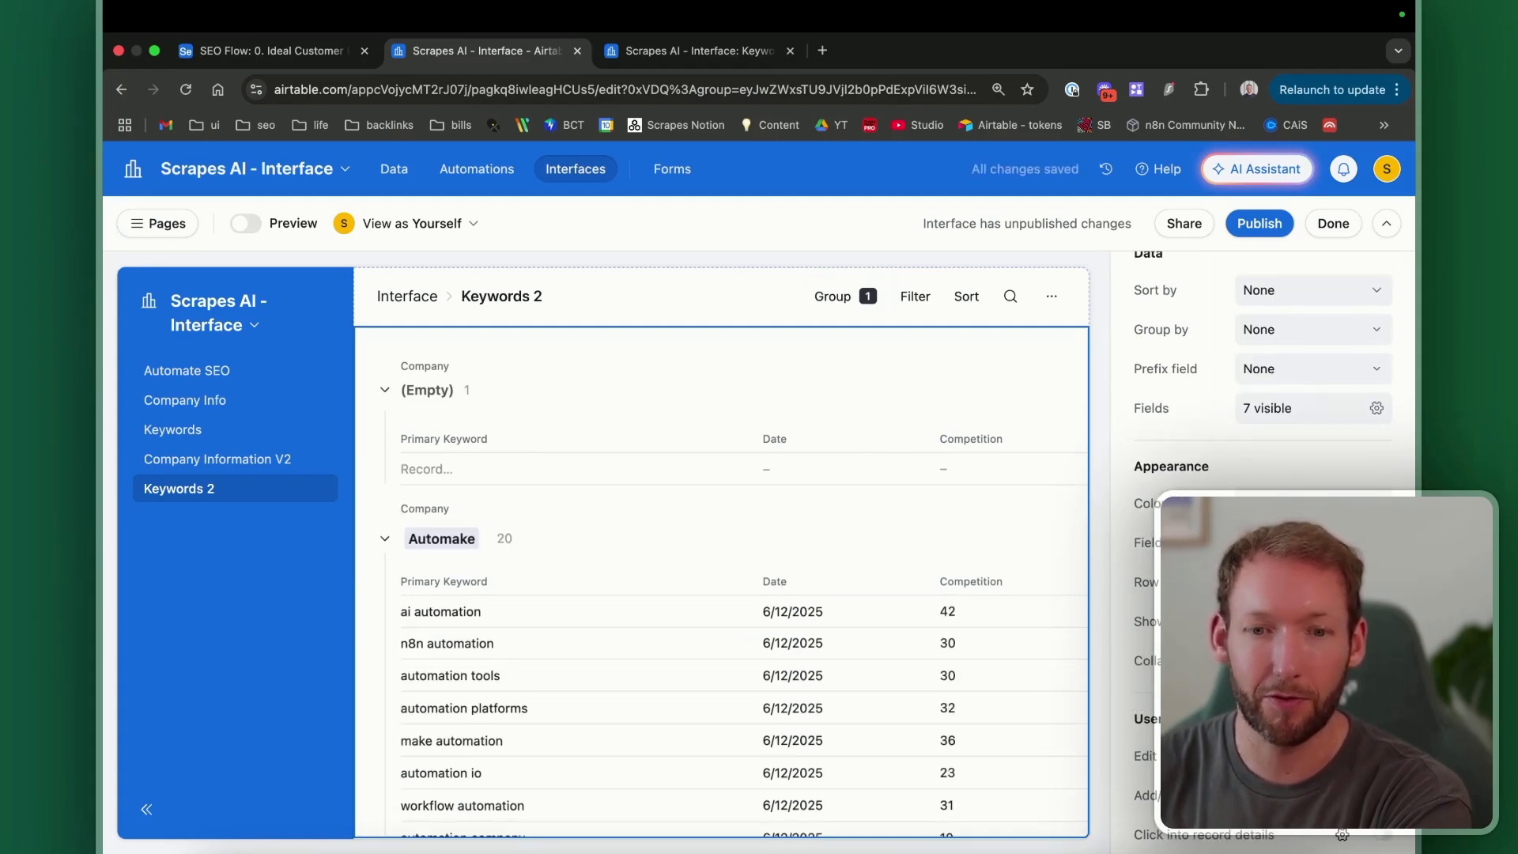
{"action": "scroll", "coordinate": [772, 687], "scroll_direction": "down", "scroll_amount": 6}
{"action": "scroll", "coordinate": [798, 692], "scroll_direction": "up", "scroll_amount": 6}
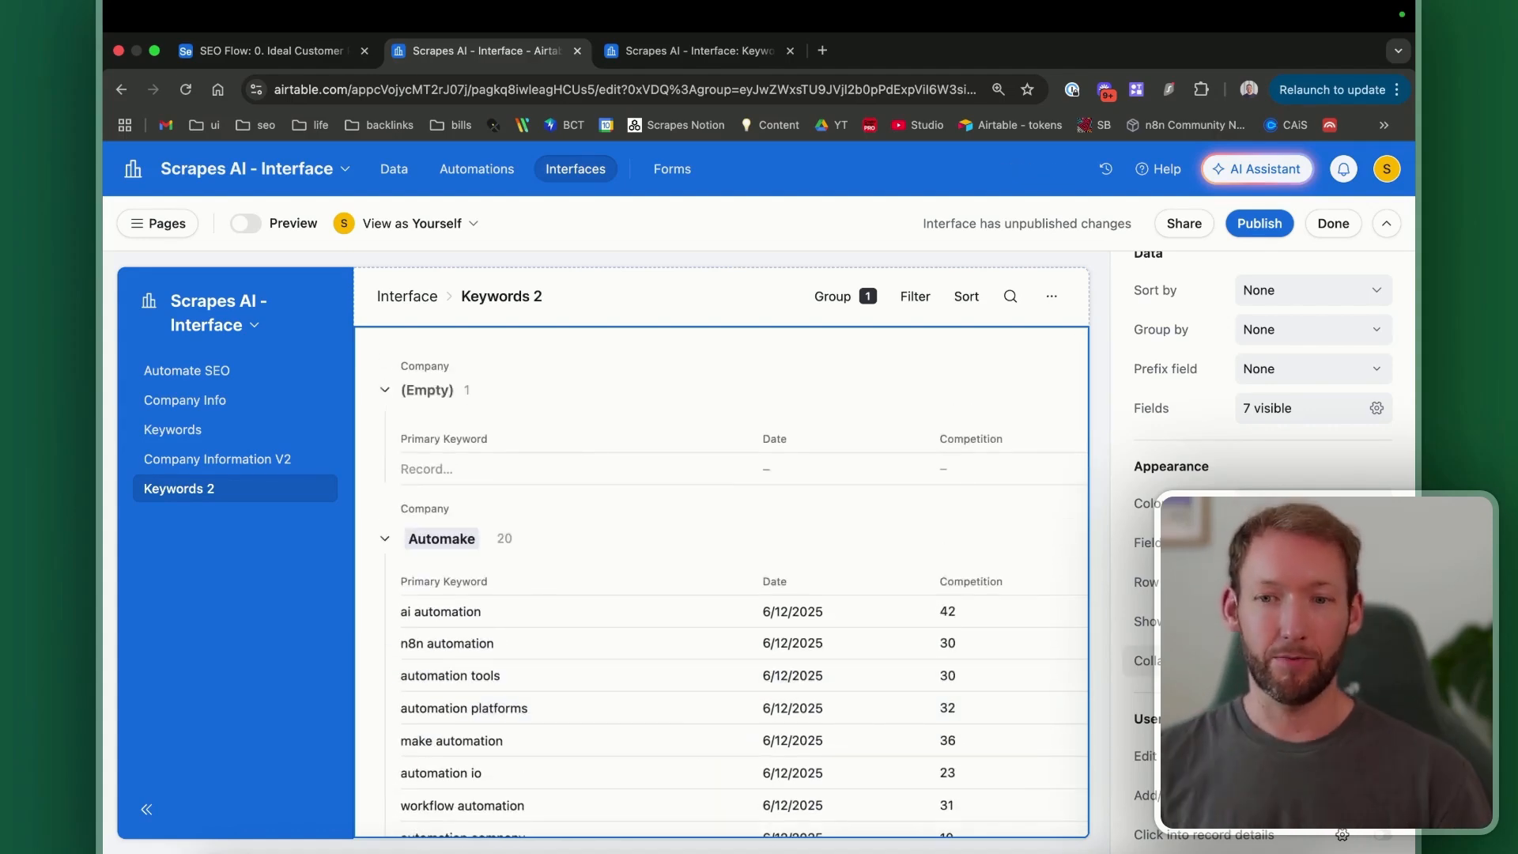
{"action": "left_click", "coordinate": [1381, 661]}
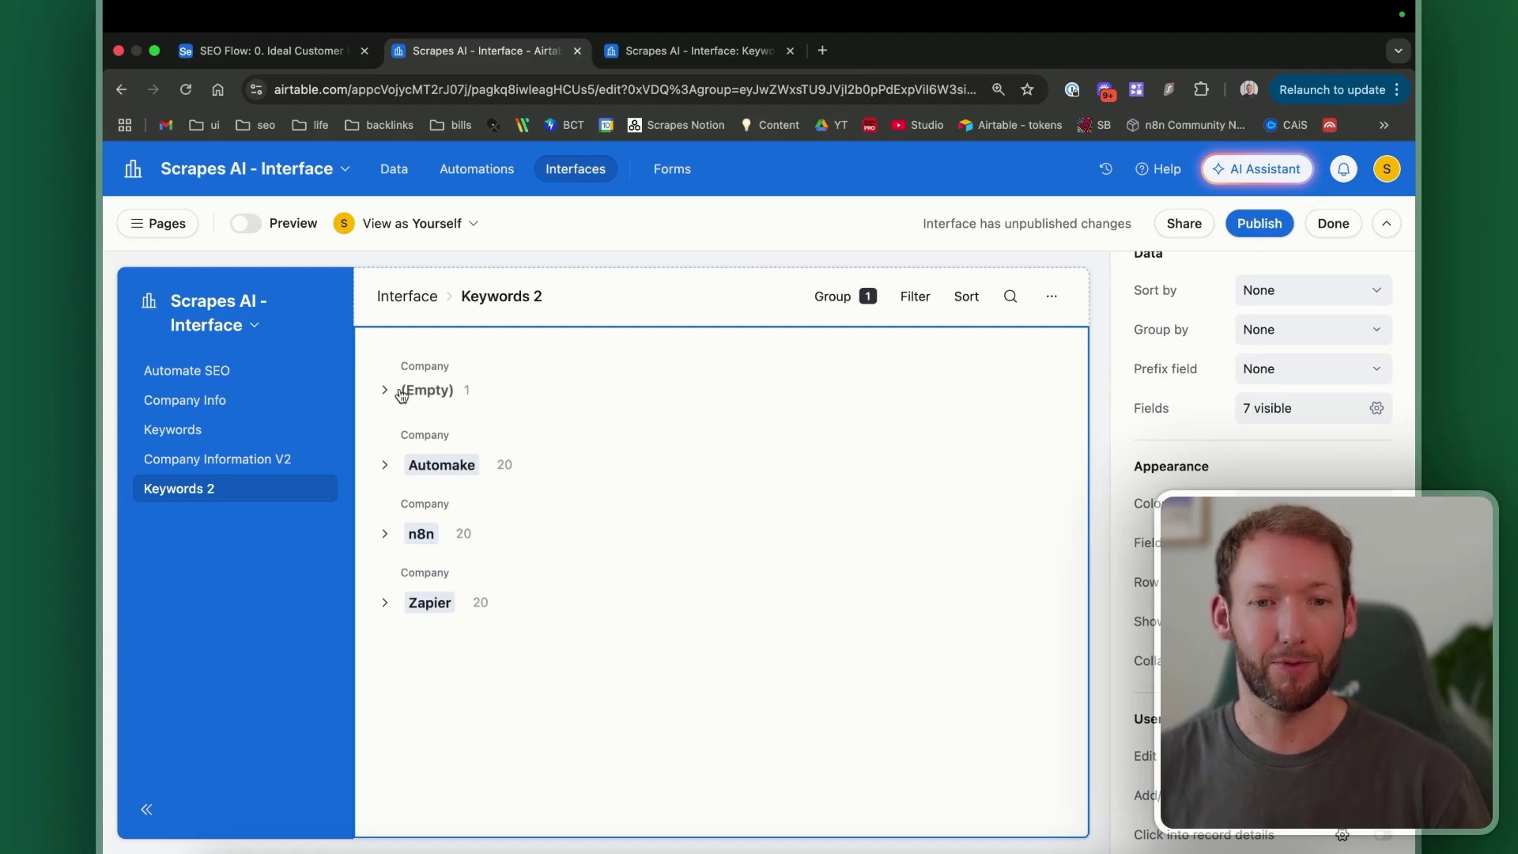
Step: Expand the Automake group and look across its keyword fields from Primary Keyword to KW Difficulty
{"action": "left_click", "coordinate": [385, 465]}
{"action": "scroll", "coordinate": [566, 695], "scroll_direction": "down", "scroll_amount": 2}
{"action": "scroll", "coordinate": [569, 698], "scroll_direction": "right", "scroll_amount": 4}
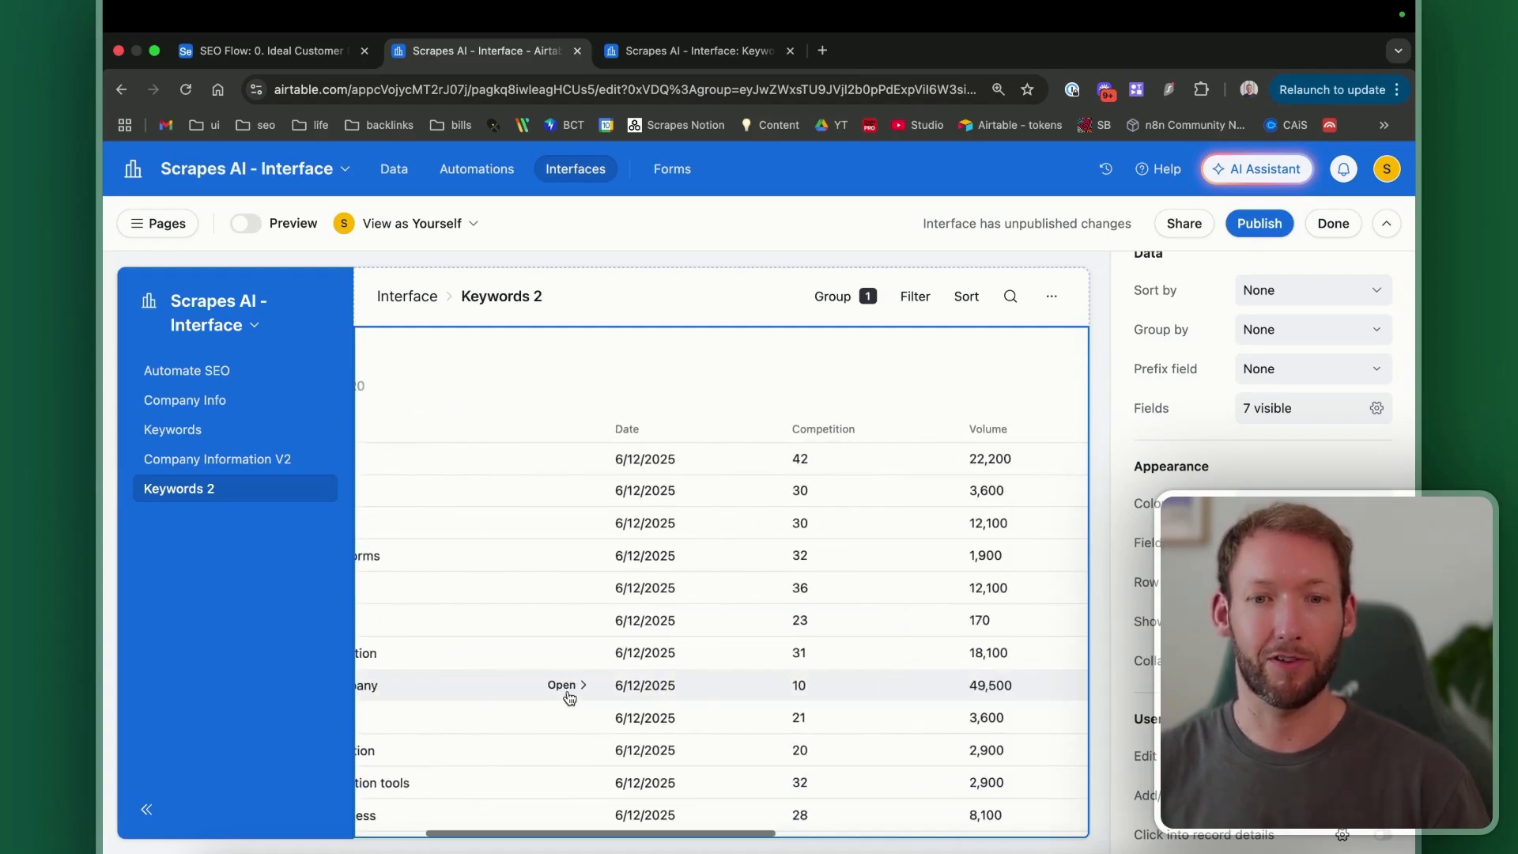
{"action": "scroll", "coordinate": [569, 698], "scroll_direction": "left", "scroll_amount": 4}
{"action": "scroll", "coordinate": [789, 457], "scroll_direction": "right", "scroll_amount": 6}
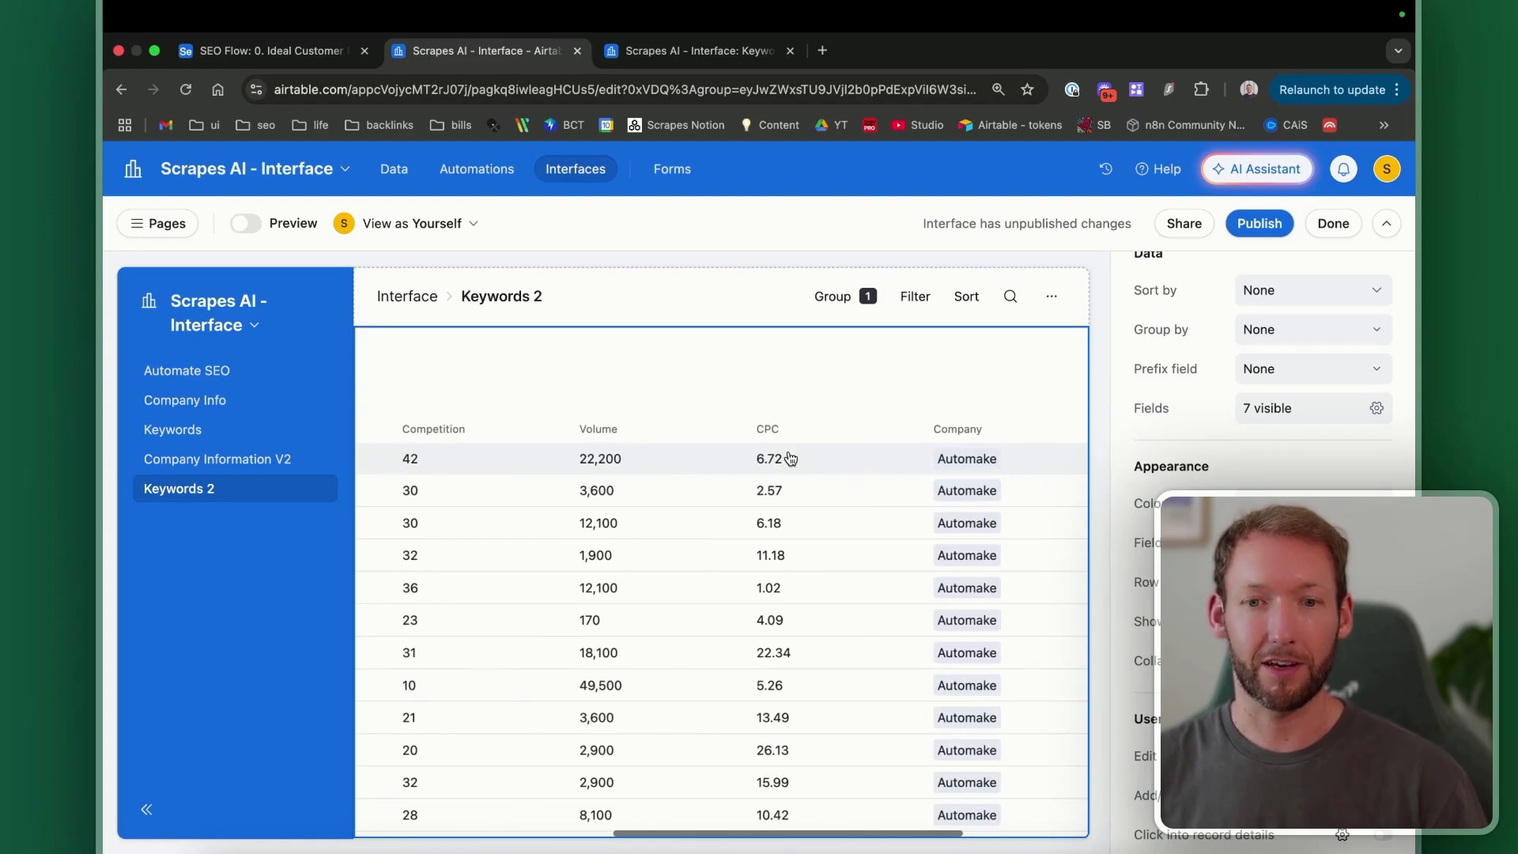
{"action": "scroll", "coordinate": [790, 457], "scroll_direction": "right", "scroll_amount": 3}
{"action": "scroll", "coordinate": [789, 457], "scroll_direction": "left", "scroll_amount": 8}
{"action": "scroll", "coordinate": [795, 458], "scroll_direction": "right", "scroll_amount": 8}
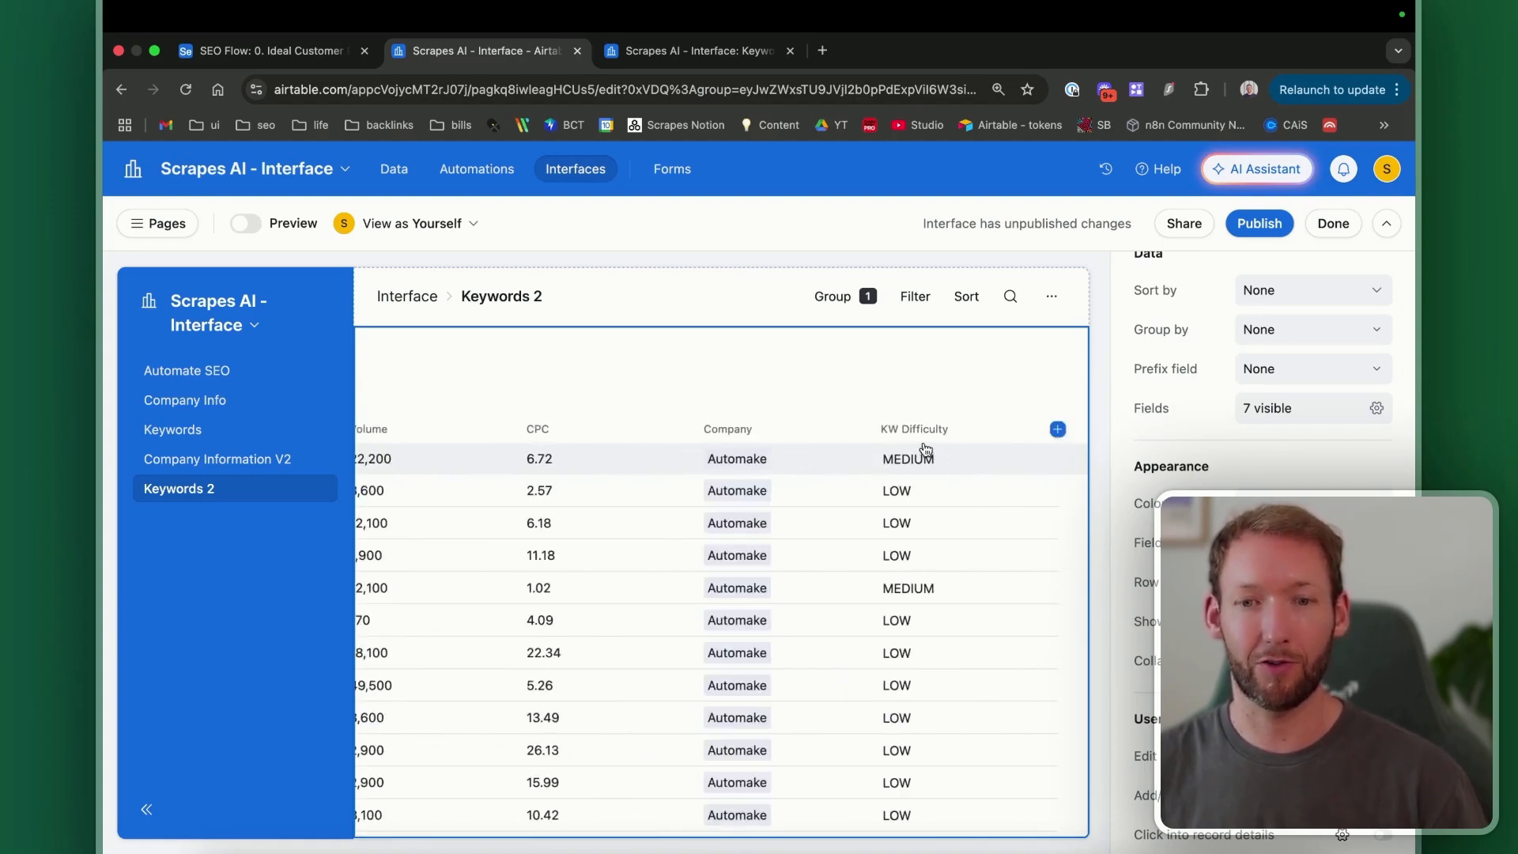
Step: Add a record coloring condition to the list where KW Difficulty contains "MEDIUM"
{"action": "left_click", "coordinate": [1312, 503]}
{"action": "left_click", "coordinate": [1233, 672]}
{"action": "left_click", "coordinate": [782, 514]}
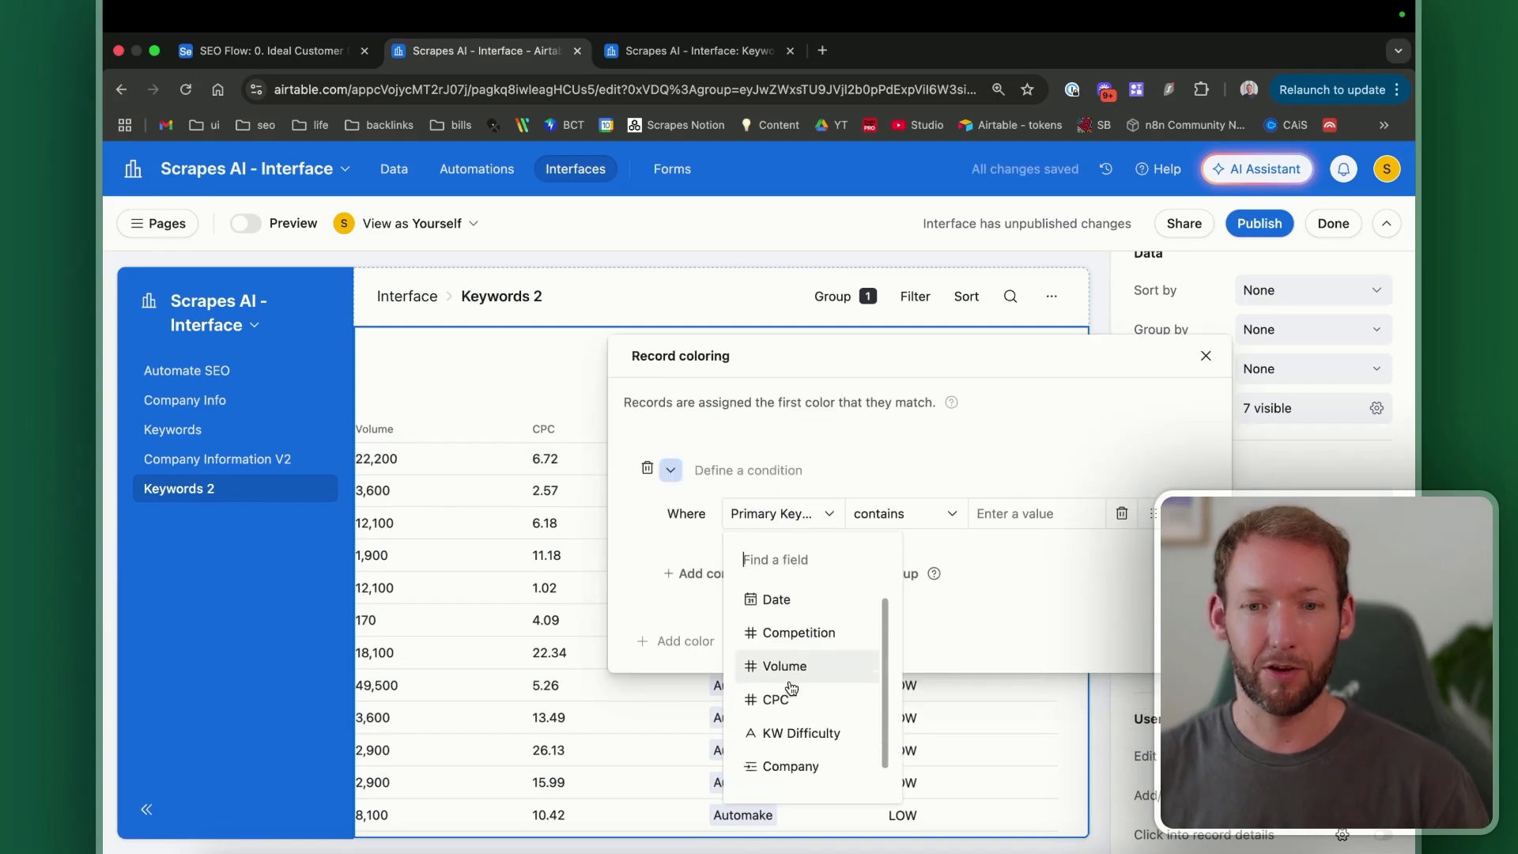
{"action": "scroll", "coordinate": [792, 689], "scroll_direction": "down", "scroll_amount": 2}
{"action": "left_click", "coordinate": [788, 710]}
{"action": "left_click", "coordinate": [856, 526]}
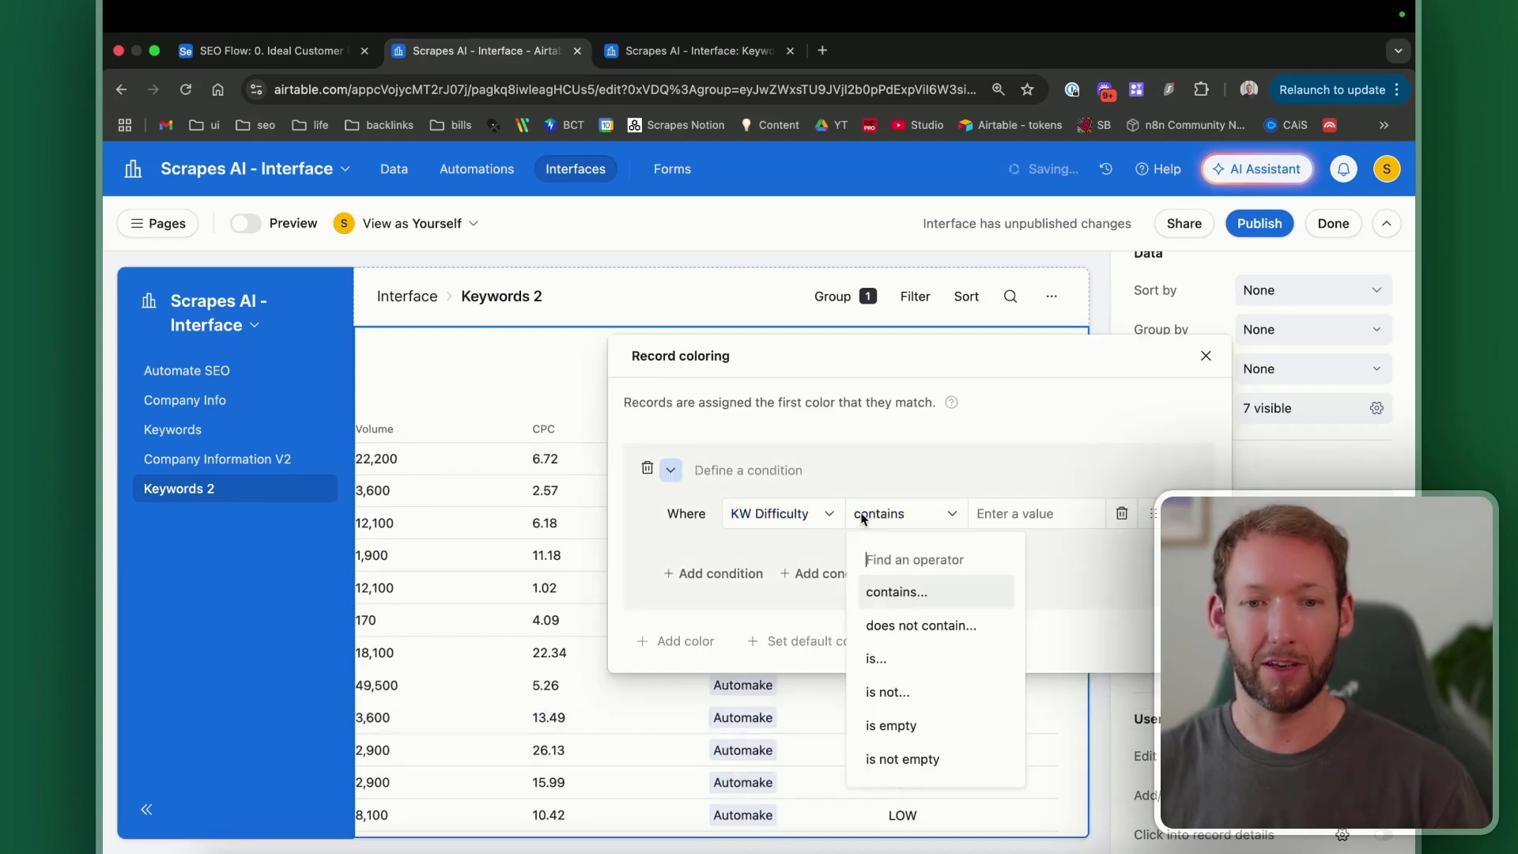
{"action": "left_click", "coordinate": [908, 590]}
{"action": "type", "text": "MEDIUM"}
Step: Try red as the color for the MEDIUM difficulty condition, check the marked rows and change it to yellow
{"action": "left_click", "coordinate": [672, 471]}
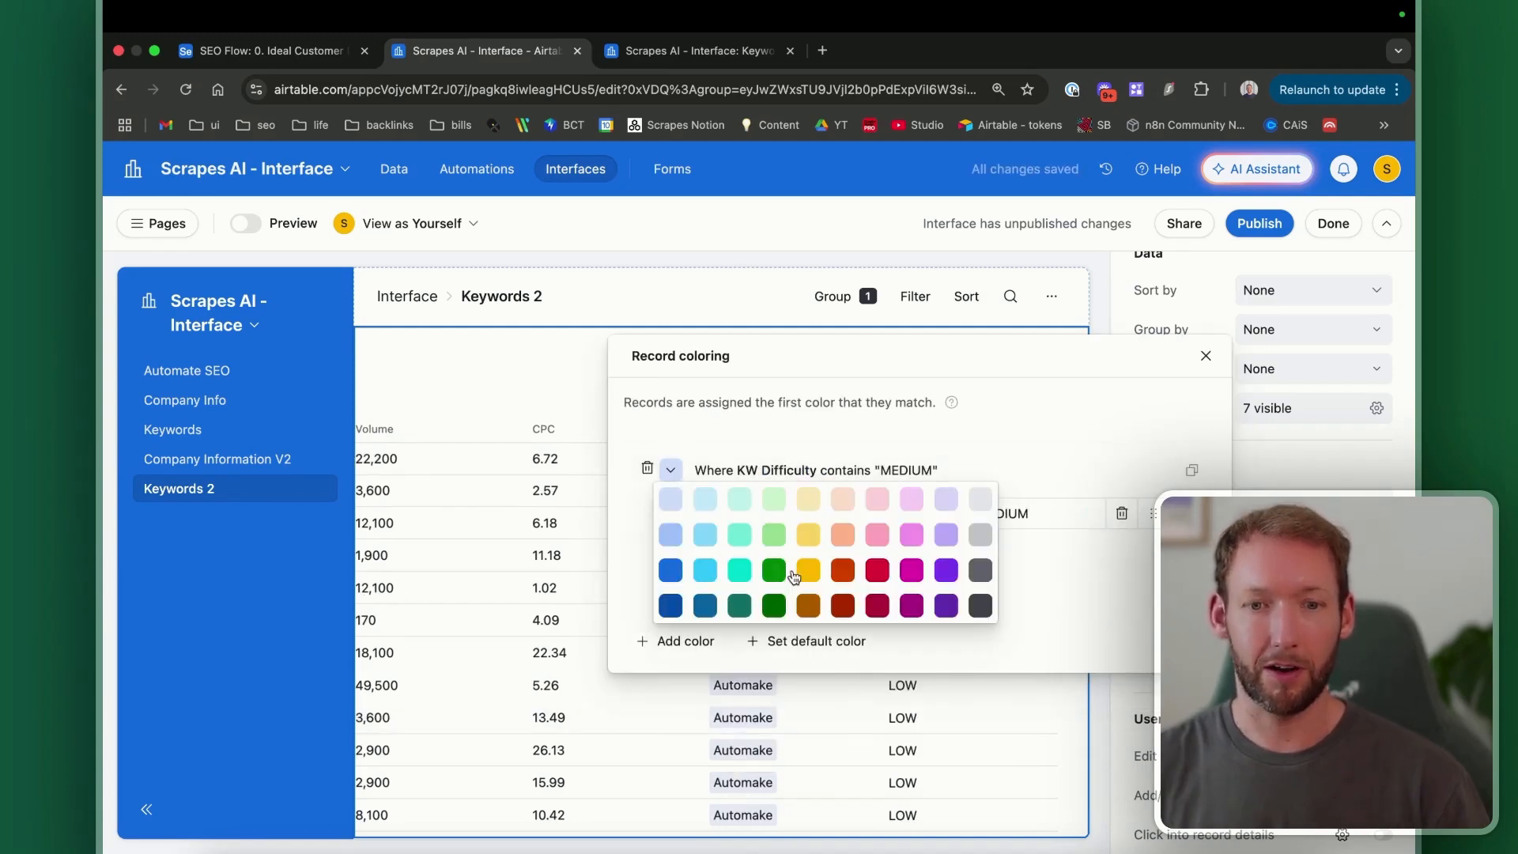
{"action": "left_click", "coordinate": [838, 573]}
{"action": "scroll", "coordinate": [535, 554], "scroll_direction": "left", "scroll_amount": 8}
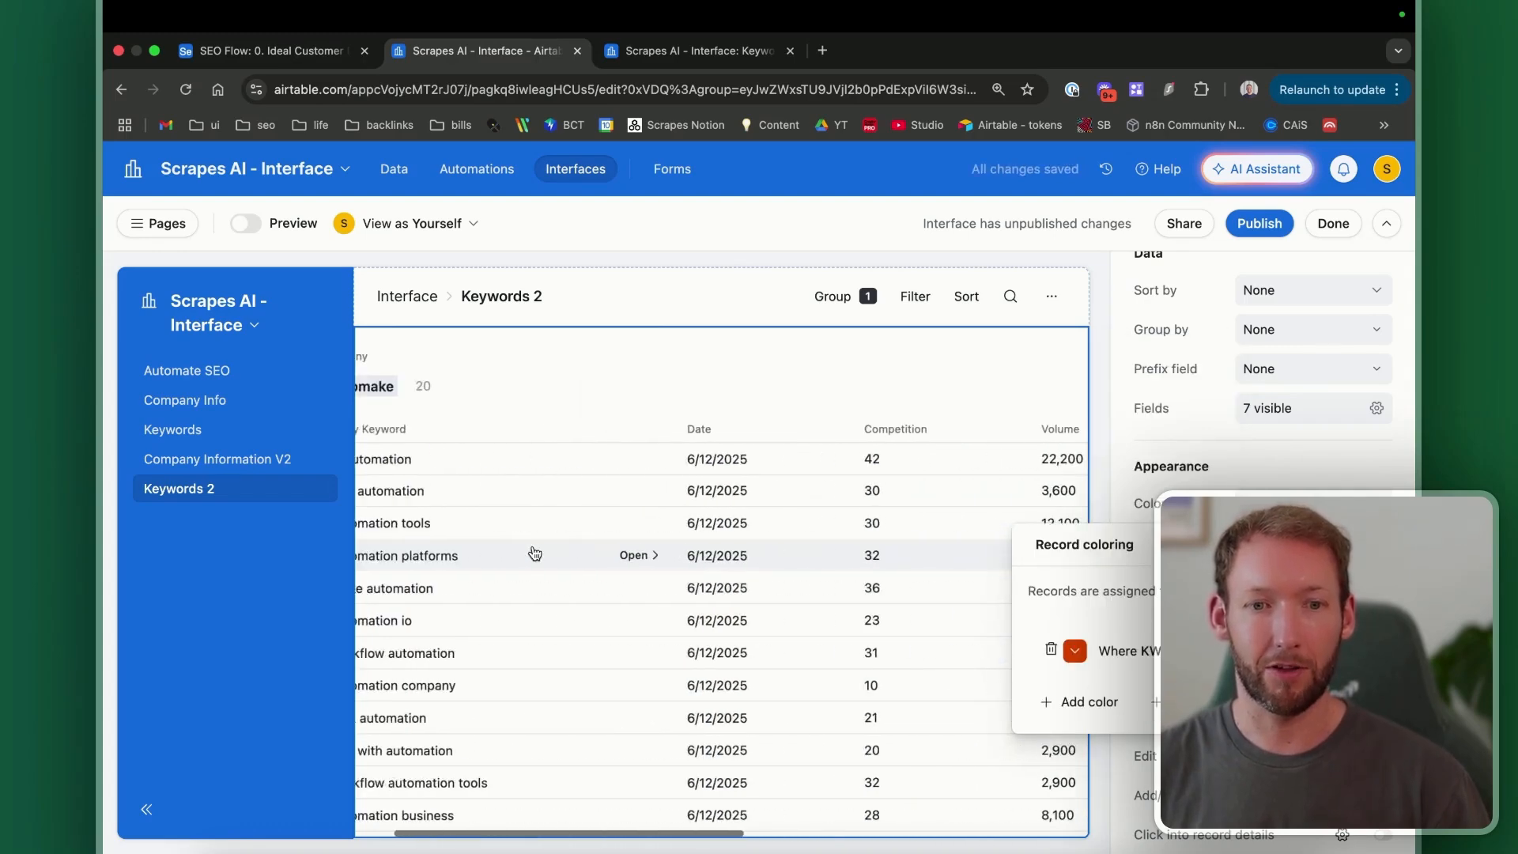
{"action": "scroll", "coordinate": [535, 554], "scroll_direction": "left", "scroll_amount": 2}
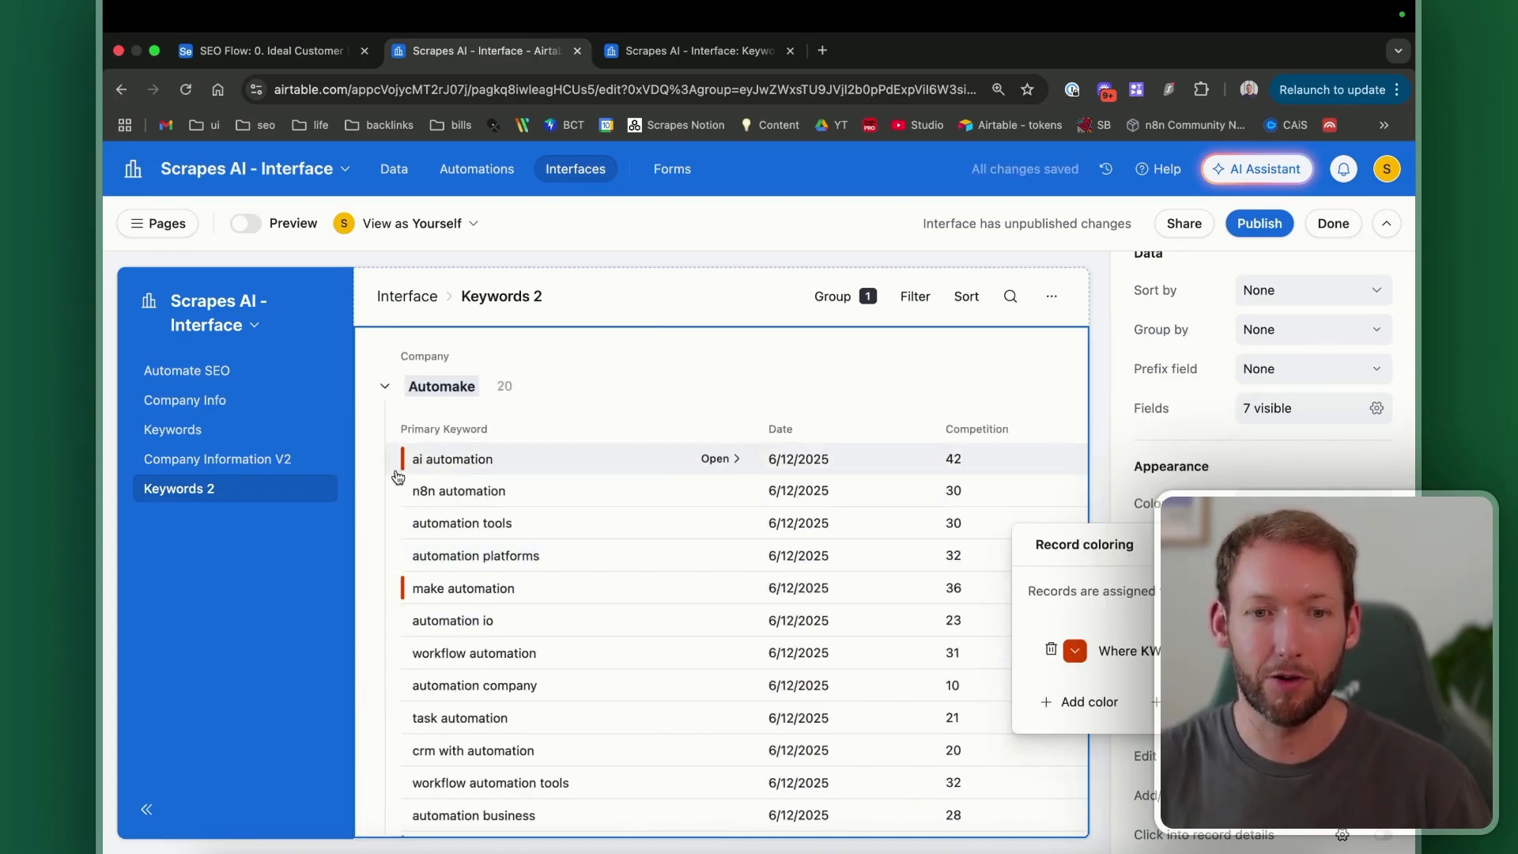
{"action": "left_click", "coordinate": [1074, 650]}
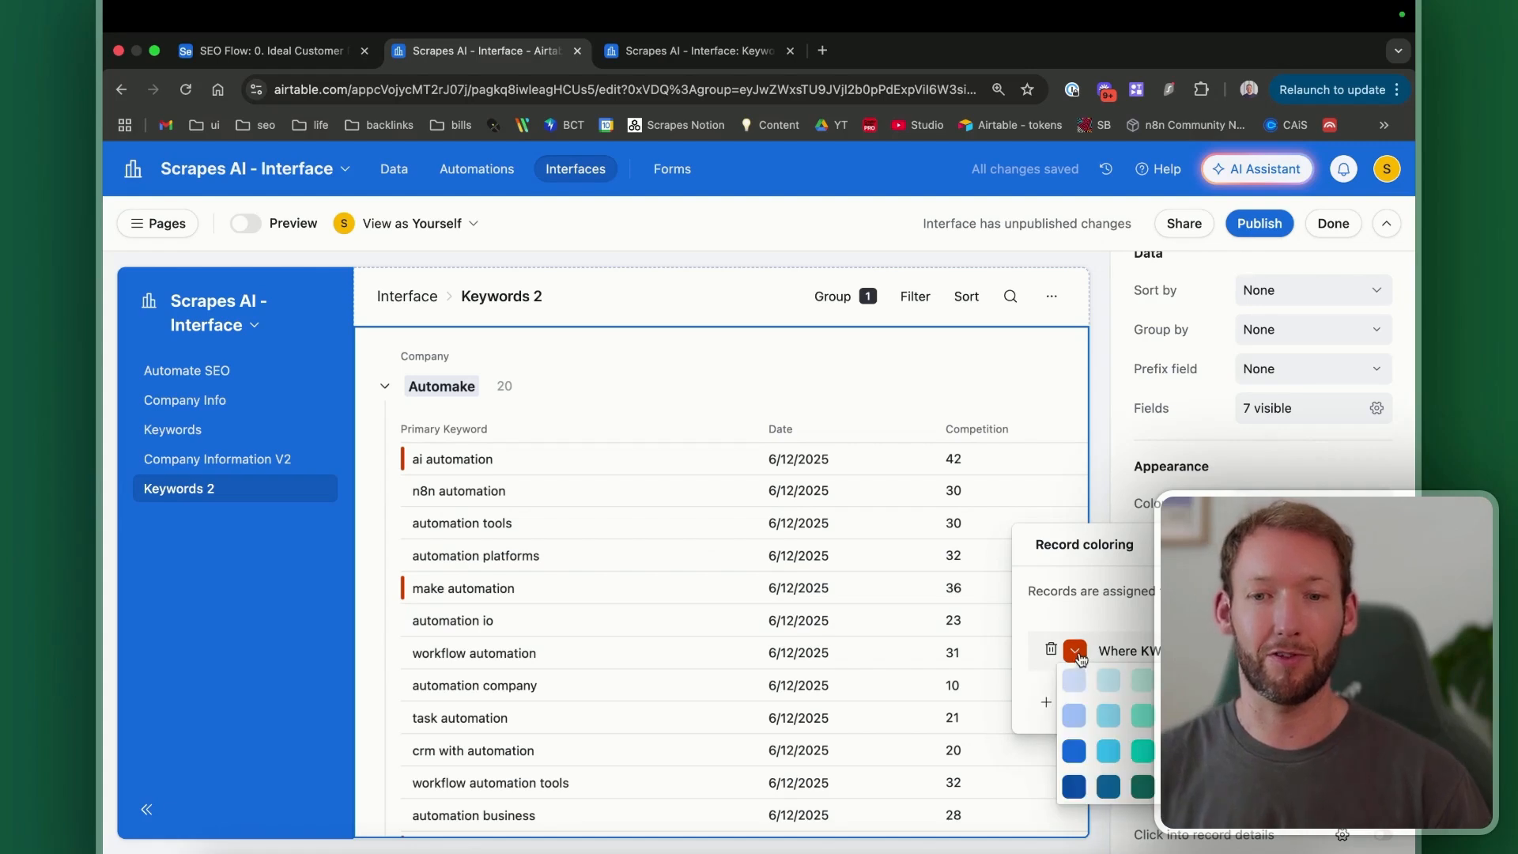
{"action": "left_click", "coordinate": [1105, 711]}
{"action": "left_click", "coordinate": [700, 508]}
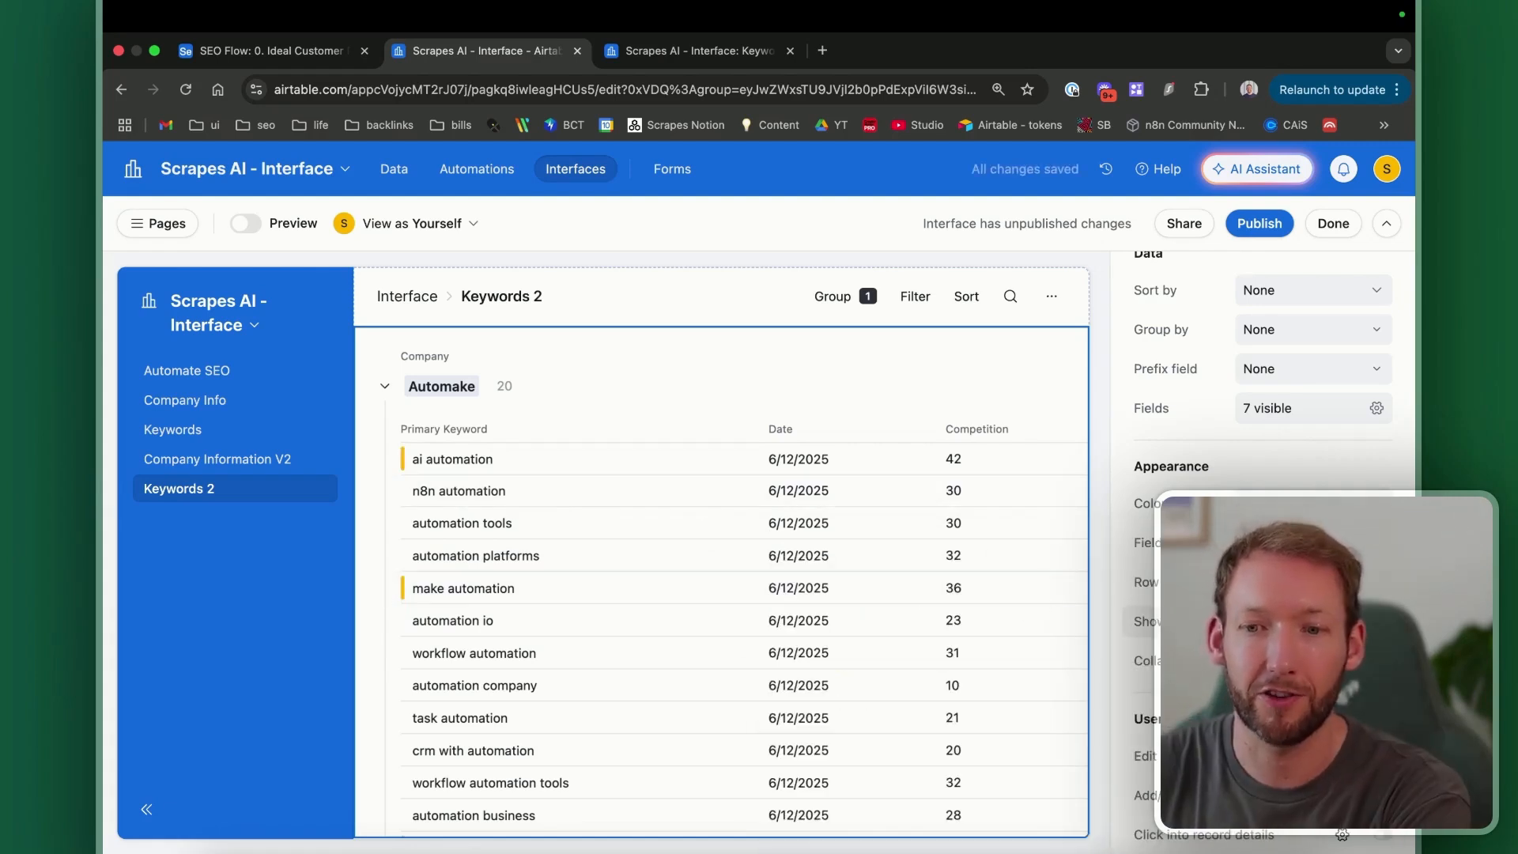
Step: Reopen the Automake group, review its colored keyword rows and metric fields, and collapse the group again
{"action": "scroll", "coordinate": [1265, 637], "scroll_direction": "down", "scroll_amount": 1}
{"action": "scroll", "coordinate": [834, 543], "scroll_direction": "down", "scroll_amount": 2}
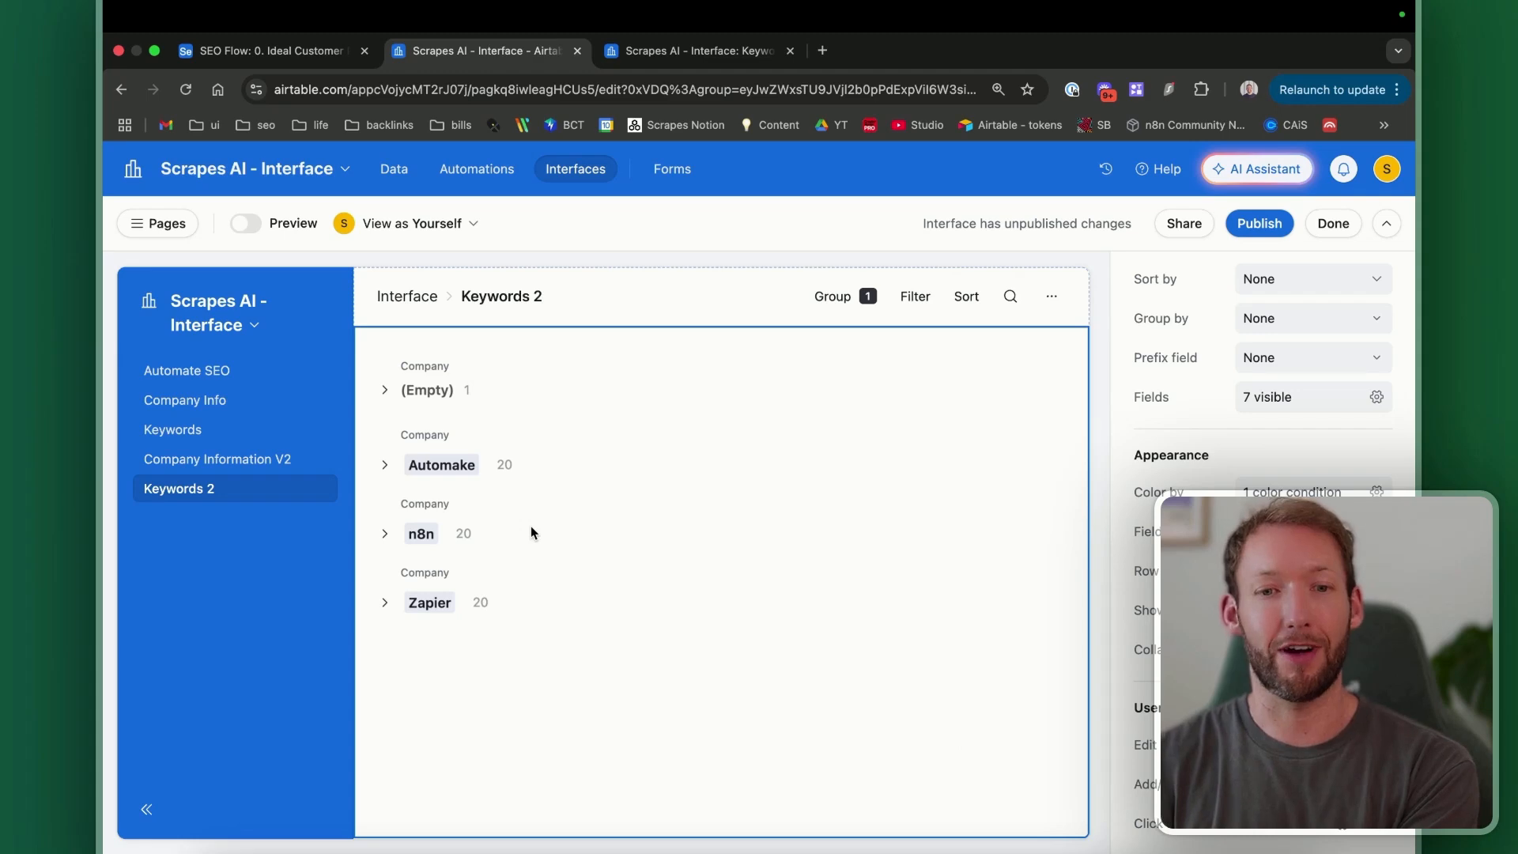
{"action": "left_click", "coordinate": [385, 464]}
{"action": "scroll", "coordinate": [585, 546], "scroll_direction": "down", "scroll_amount": 1}
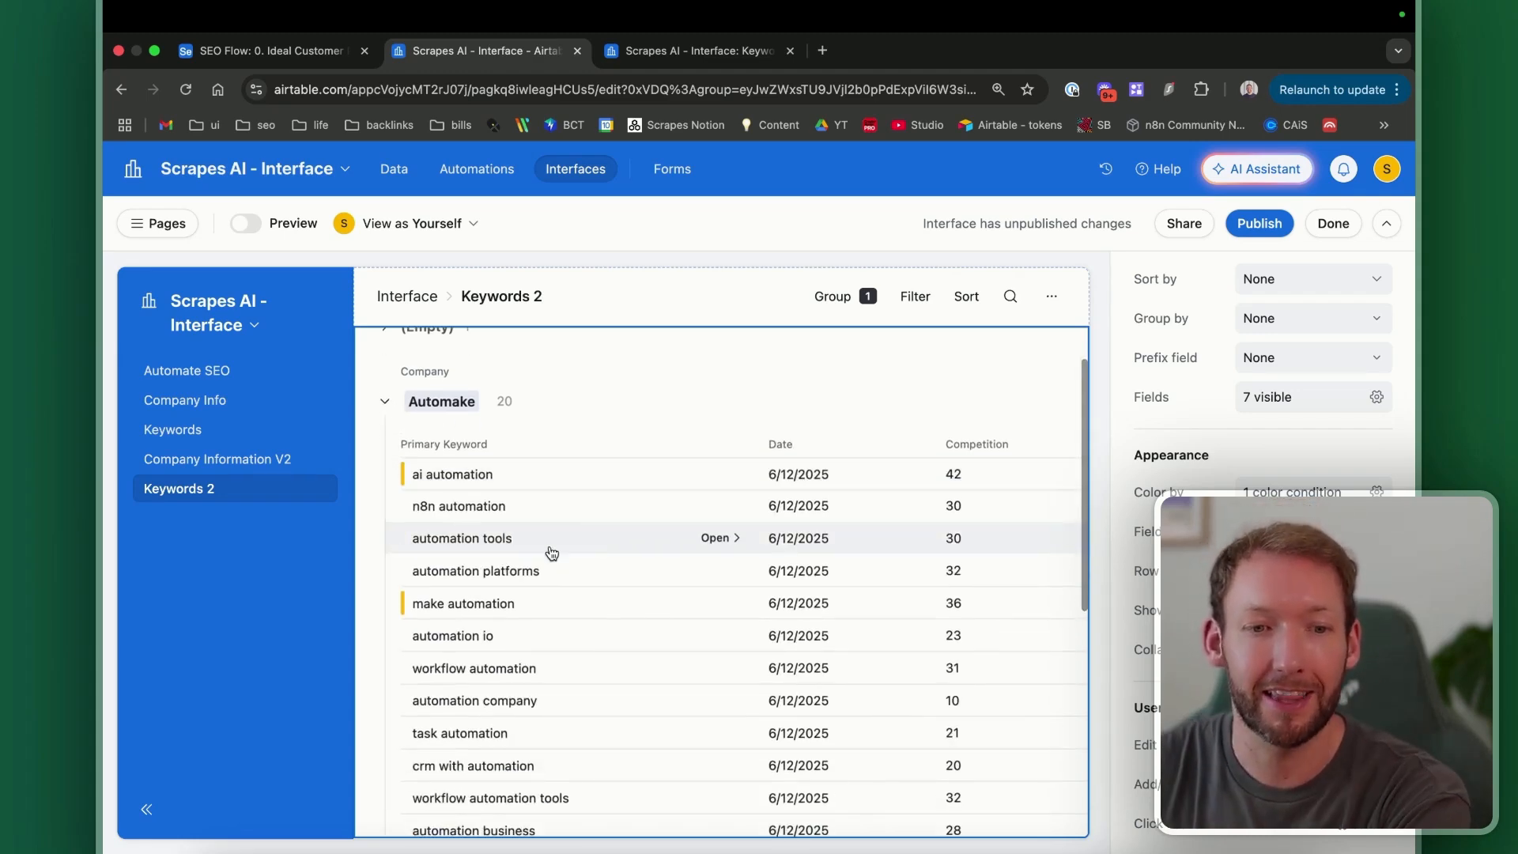
{"action": "scroll", "coordinate": [551, 552], "scroll_direction": "right", "scroll_amount": 5}
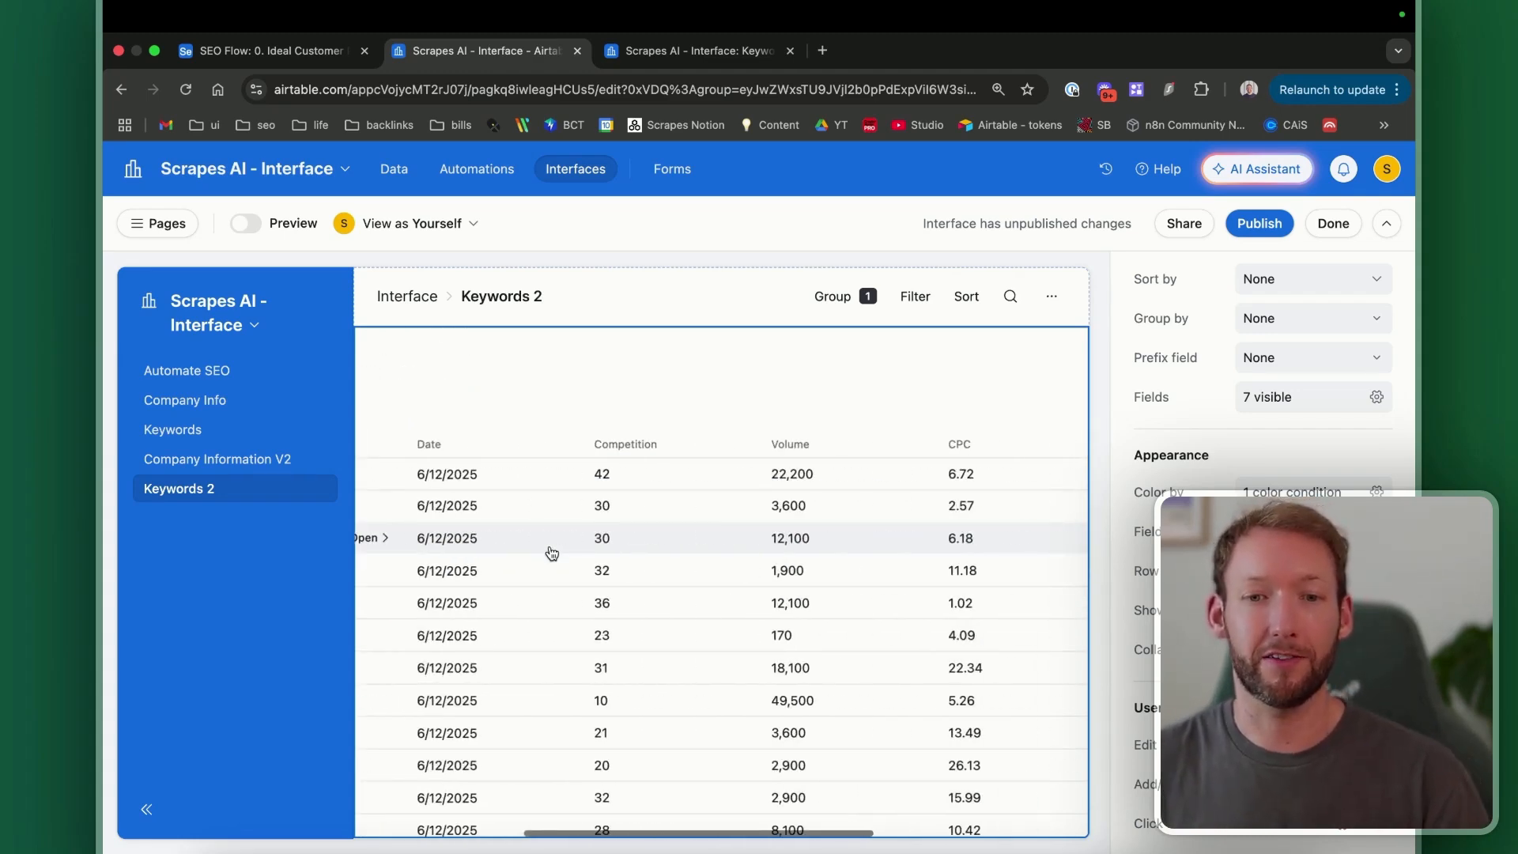
{"action": "scroll", "coordinate": [491, 475], "scroll_direction": "left", "scroll_amount": 5}
{"action": "scroll", "coordinate": [500, 474], "scroll_direction": "right", "scroll_amount": 10}
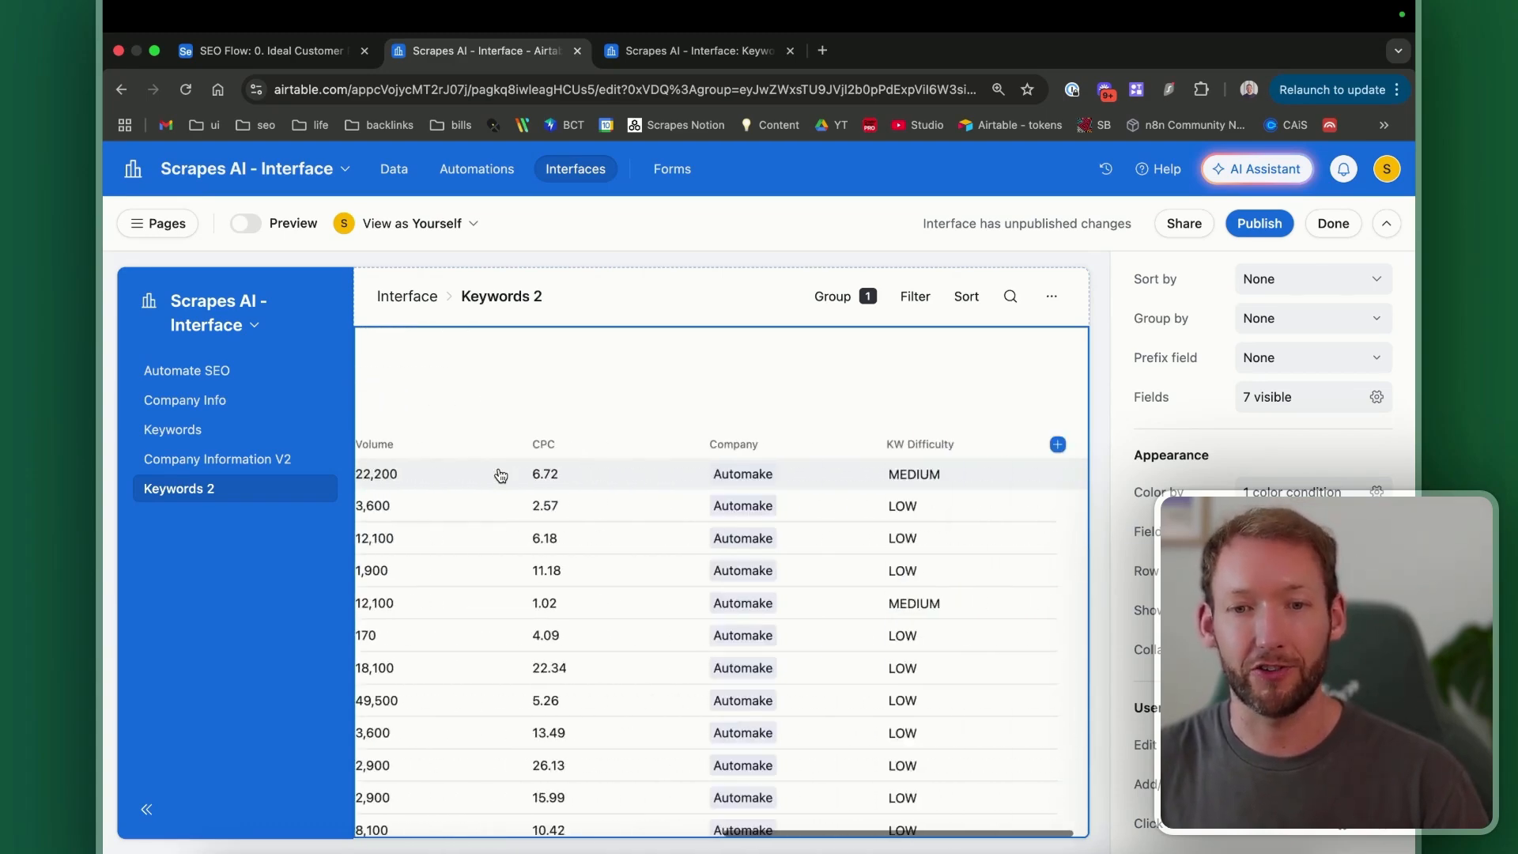
{"action": "scroll", "coordinate": [799, 501], "scroll_direction": "left", "scroll_amount": 10}
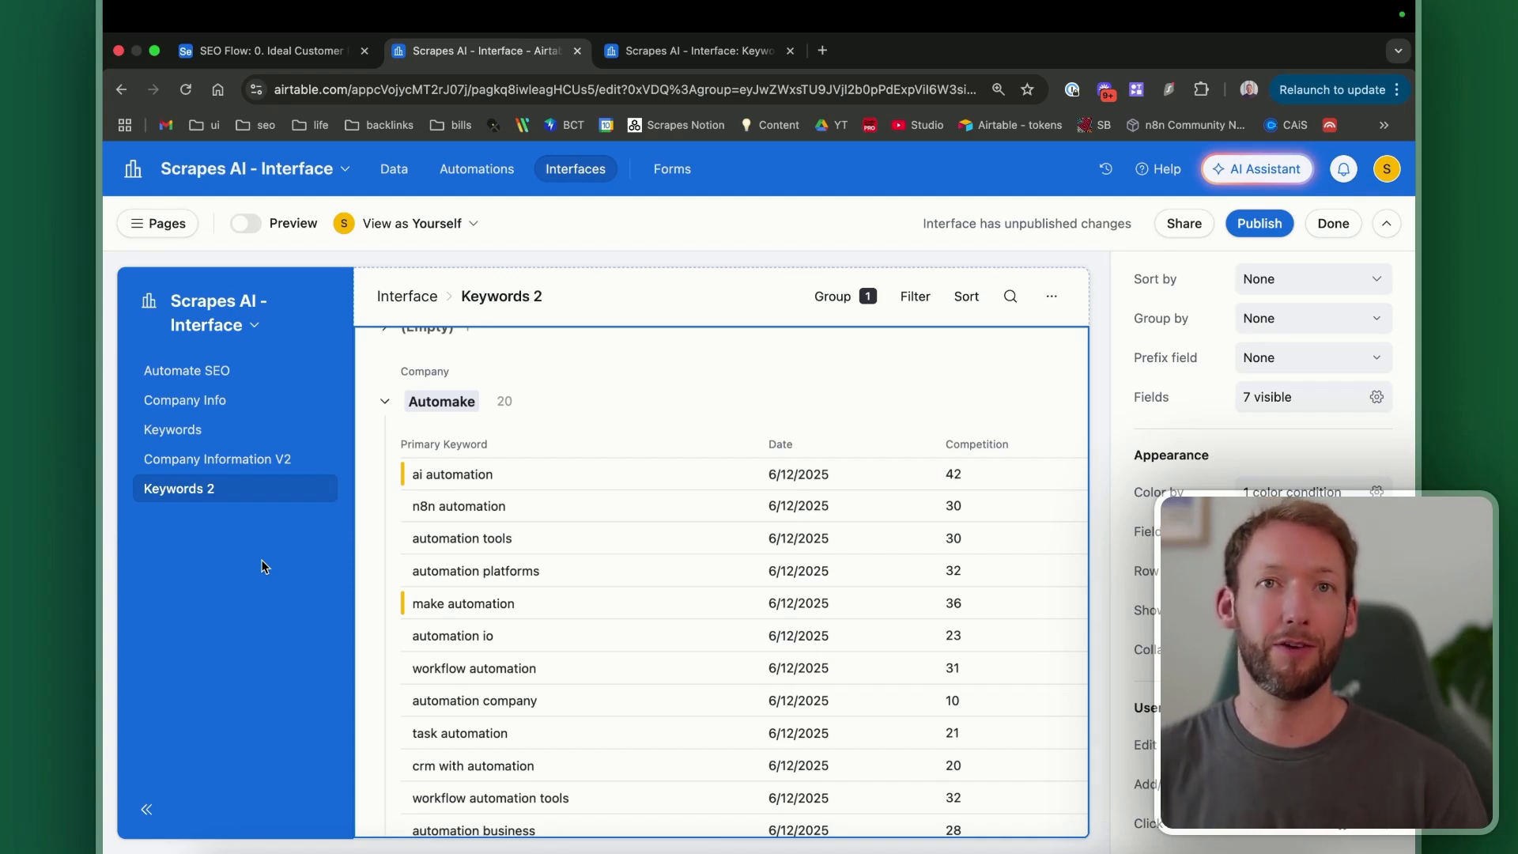
{"action": "left_click", "coordinate": [385, 401]}
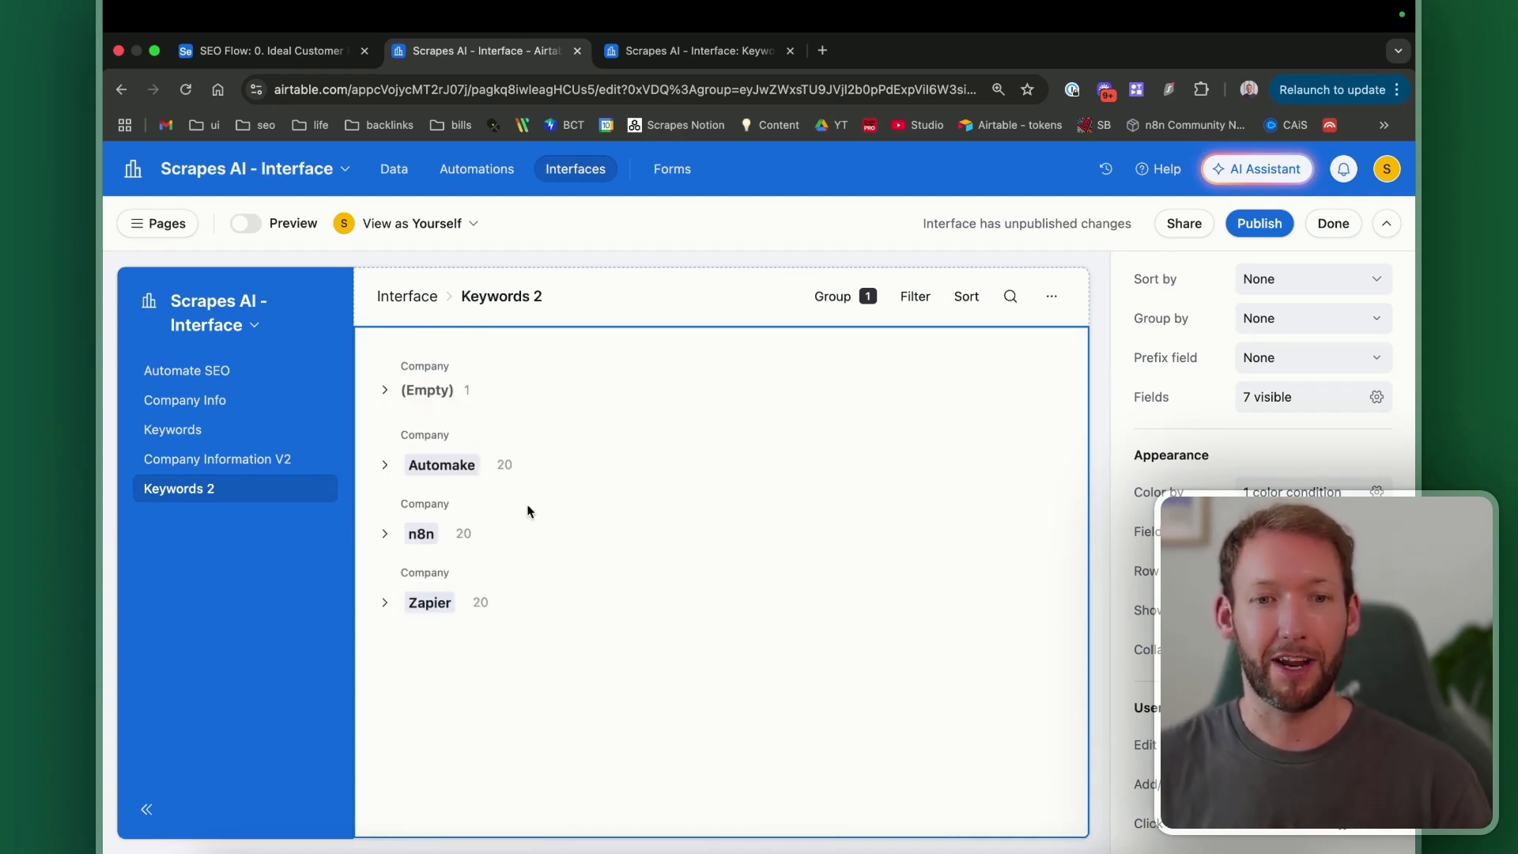
Step: Open the Relevance AI record on the Company Info page and look through its fields
{"action": "left_click", "coordinate": [215, 407]}
{"action": "left_click", "coordinate": [499, 608]}
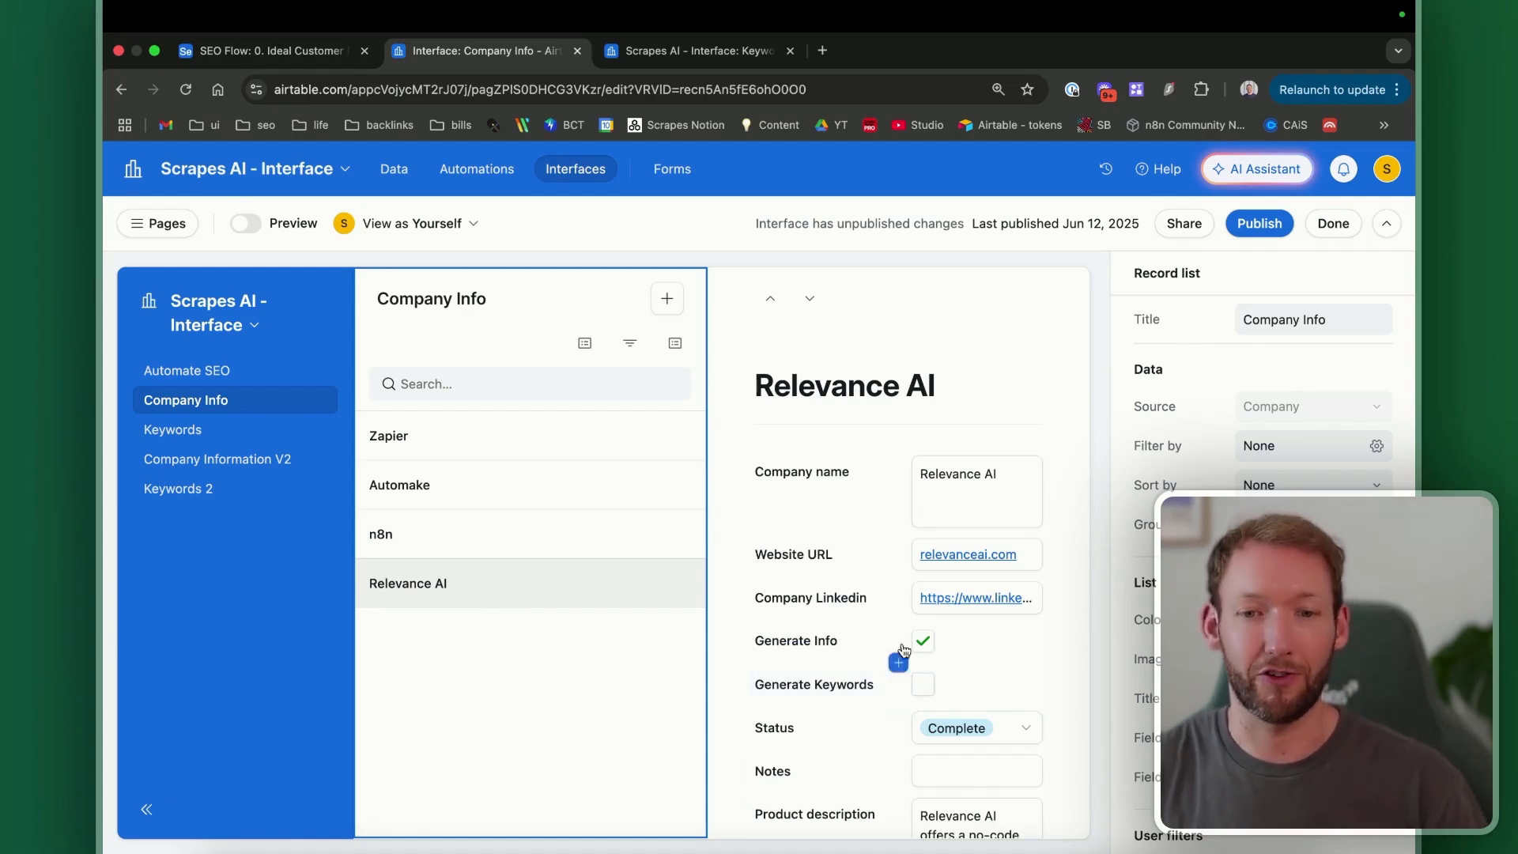
{"action": "scroll", "coordinate": [899, 661], "scroll_direction": "down", "scroll_amount": 2}
{"action": "scroll", "coordinate": [947, 607], "scroll_direction": "down", "scroll_amount": 1}
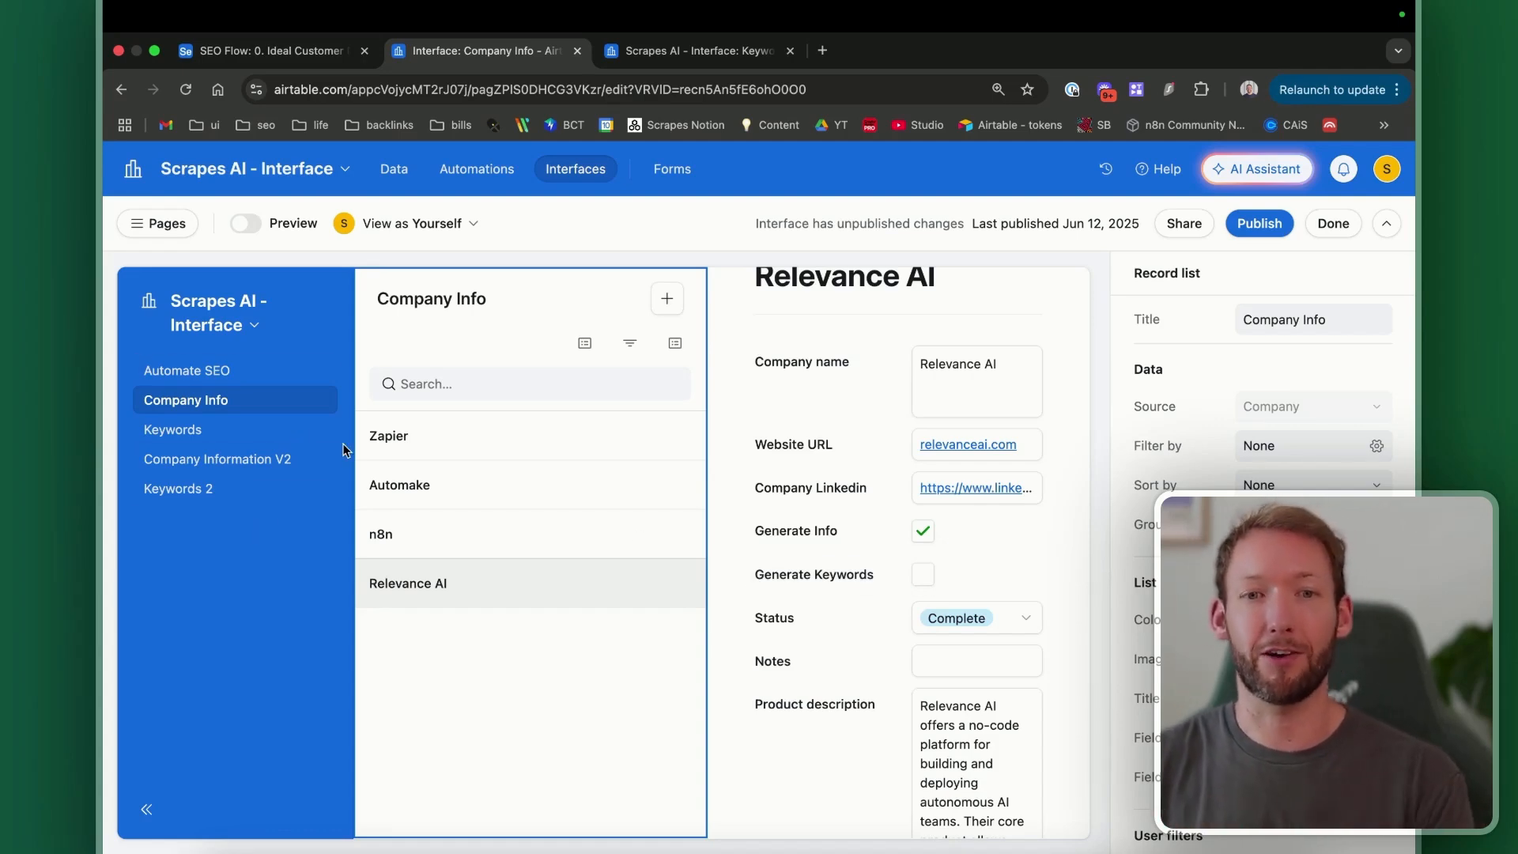
Step: Switch to the Keywords data table and view the linkable companies for the empty record's Company field, without picking one
{"action": "left_click", "coordinate": [672, 53]}
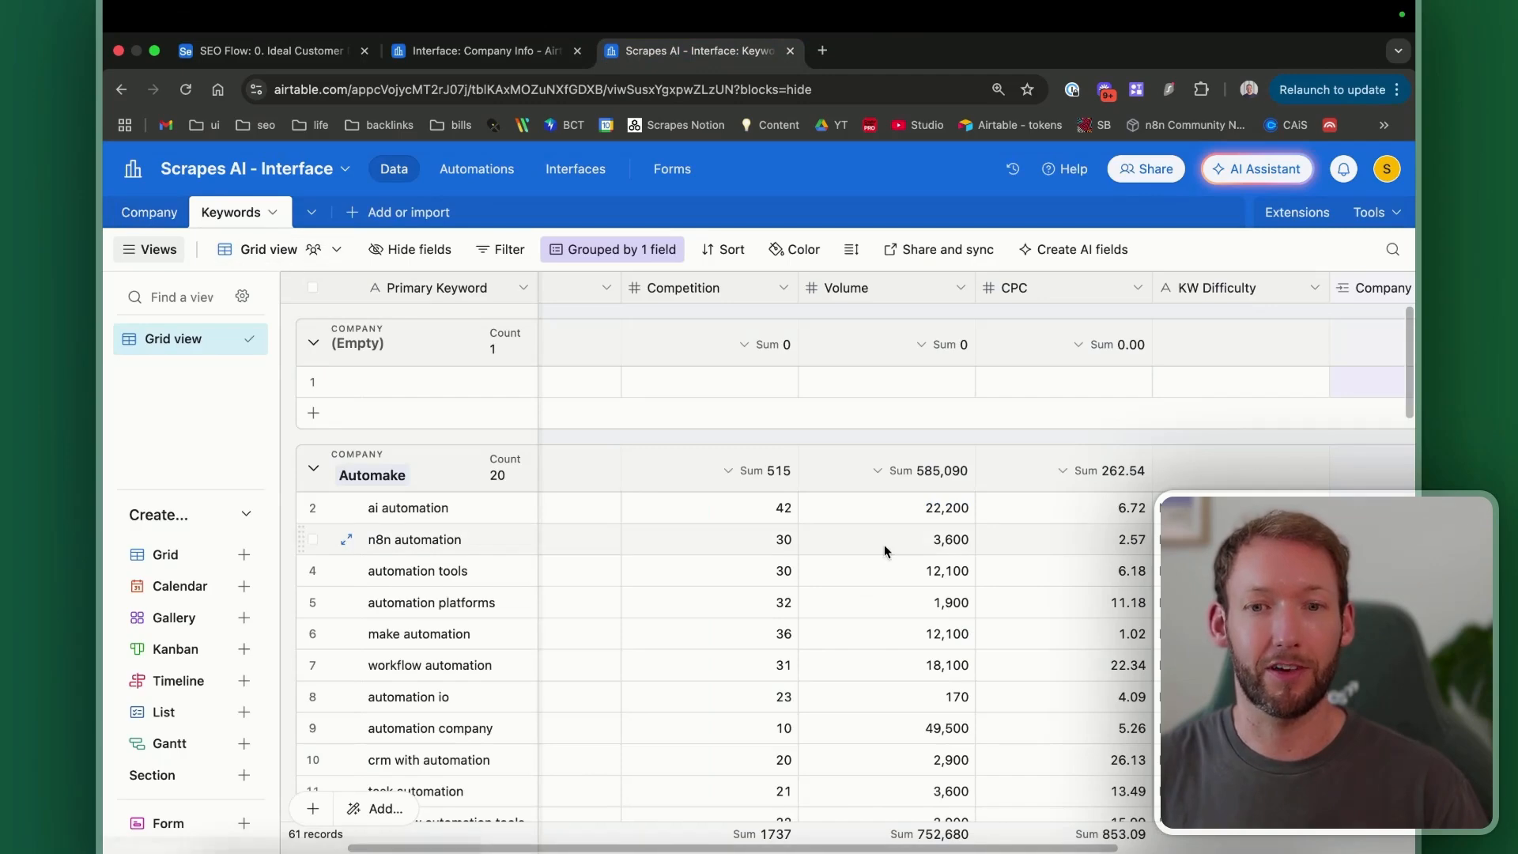
{"action": "scroll", "coordinate": [885, 549], "scroll_direction": "right", "scroll_amount": 5}
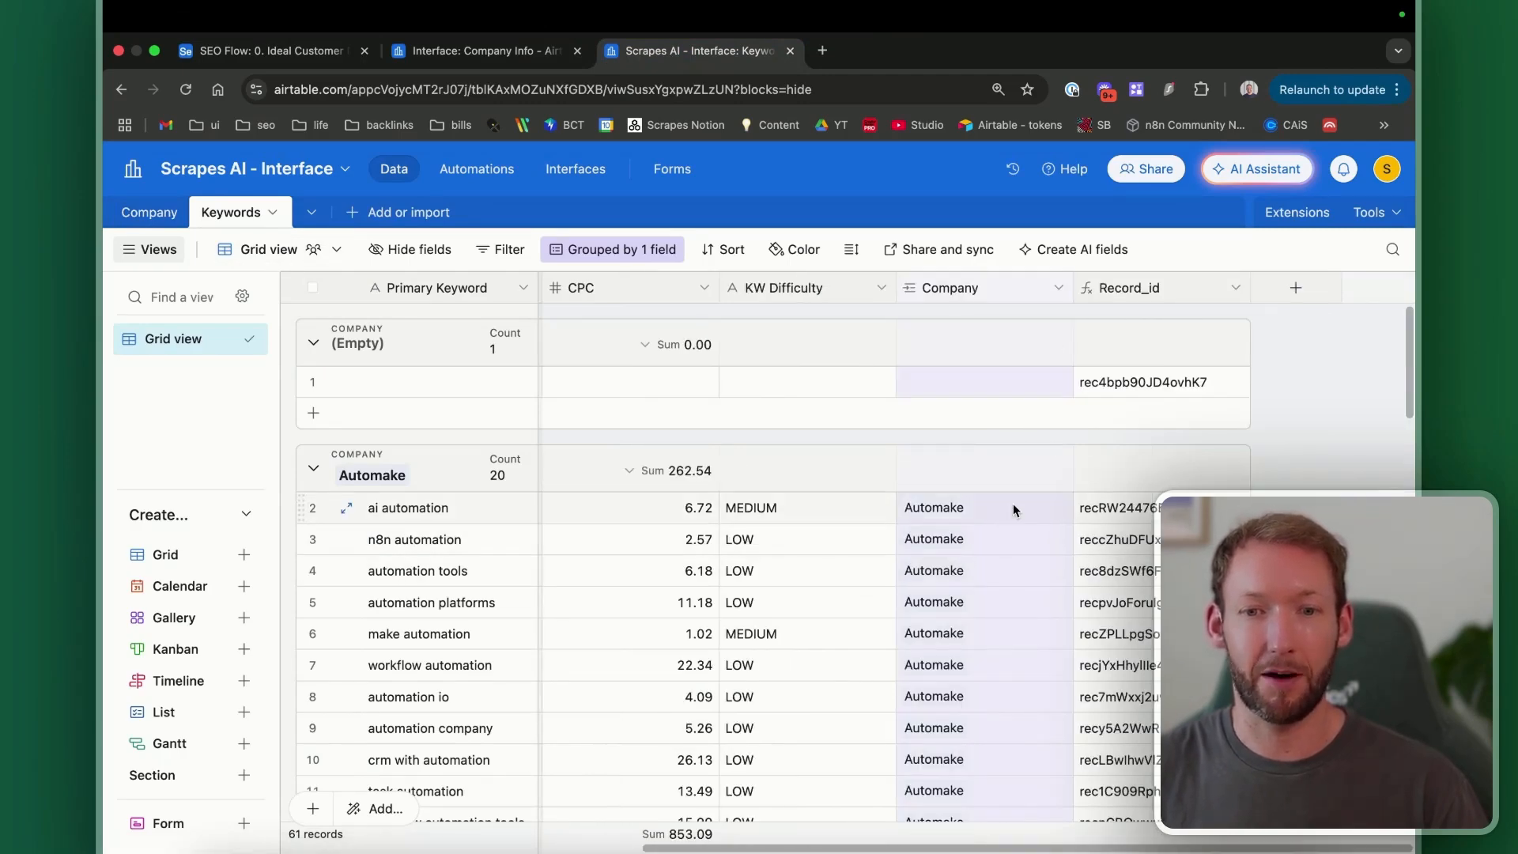
{"action": "left_click", "coordinate": [984, 388]}
{"action": "left_click", "coordinate": [911, 382]}
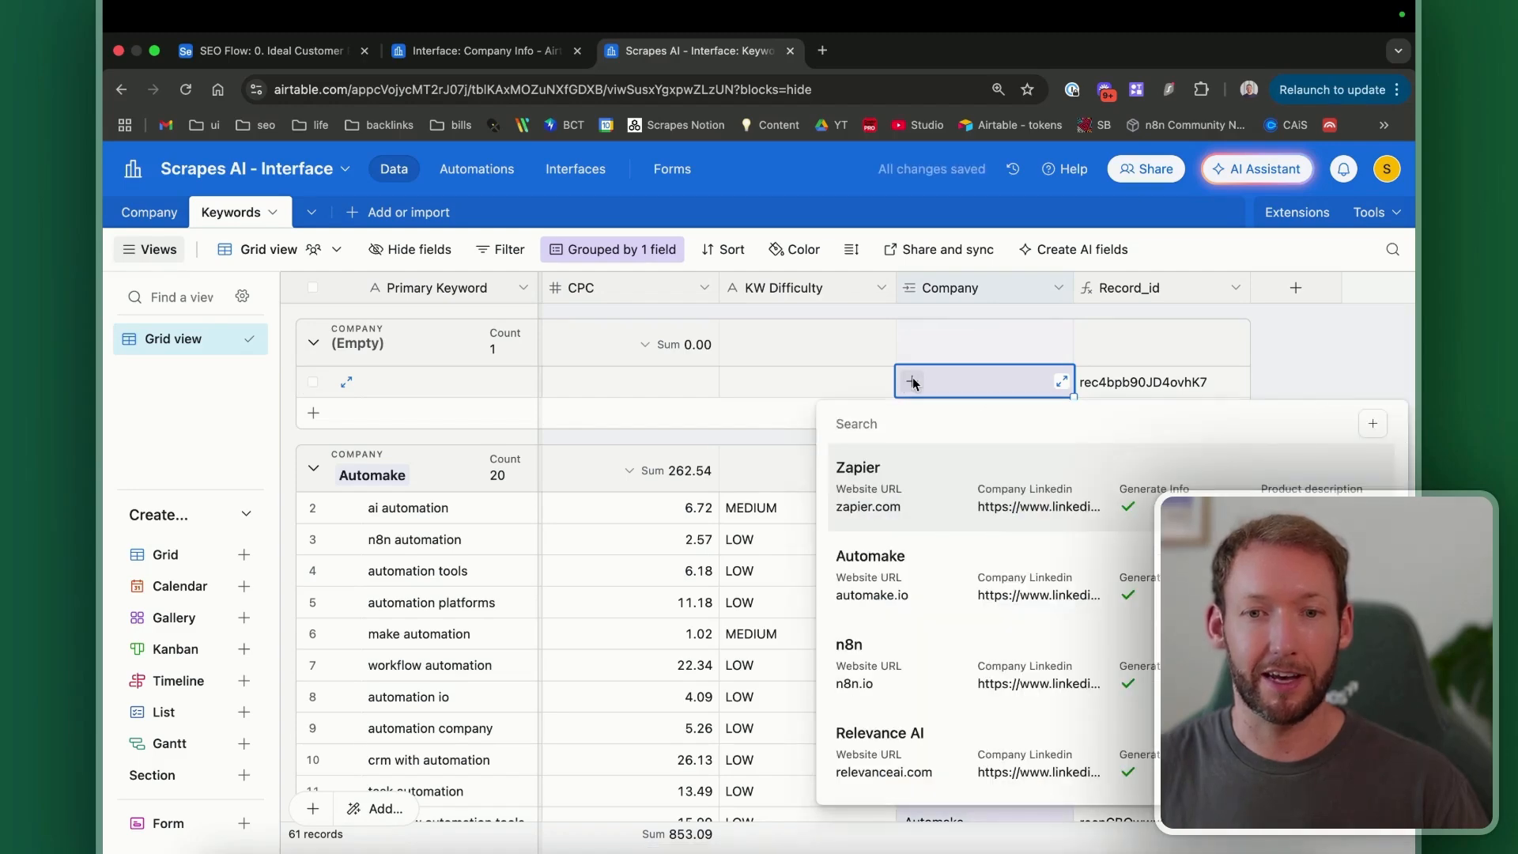
{"action": "left_click", "coordinate": [975, 373]}
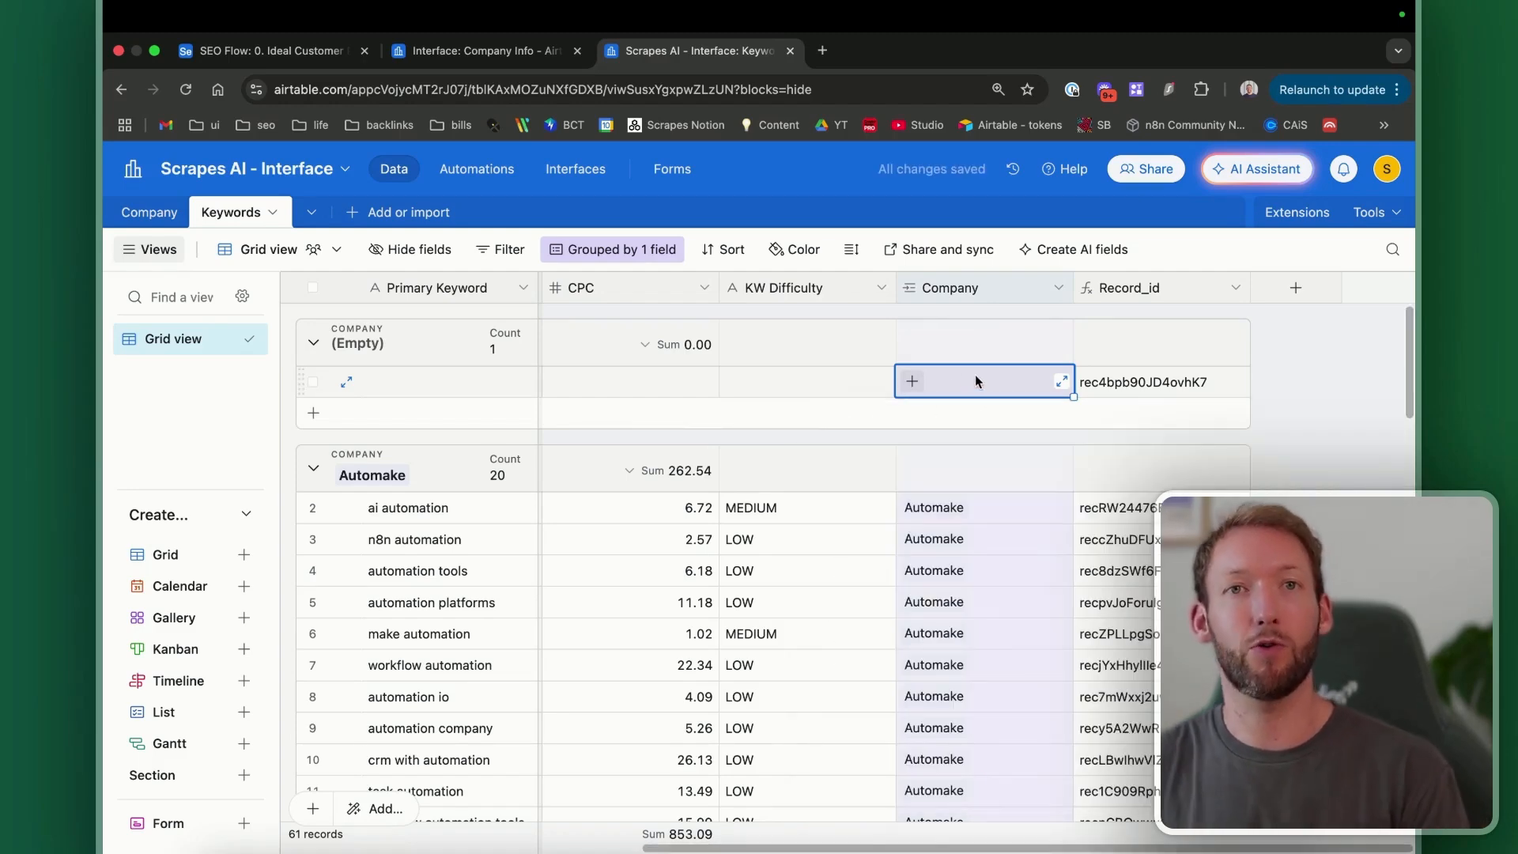
Step: Return to the interface editor, view the original Keywords page and collapse its n8n group
{"action": "left_click", "coordinate": [466, 51]}
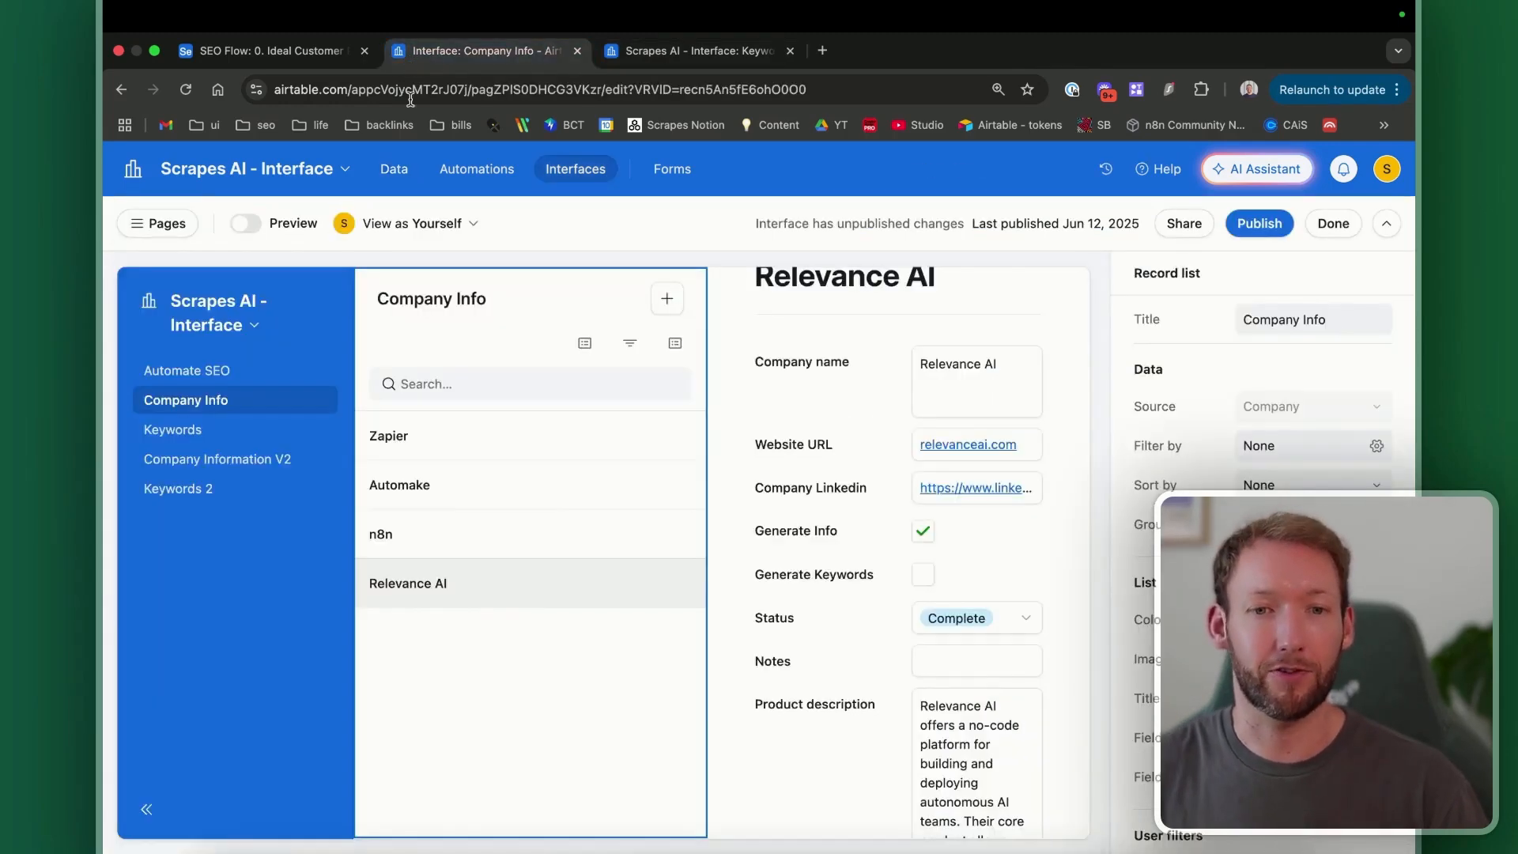
{"action": "left_click", "coordinate": [202, 491]}
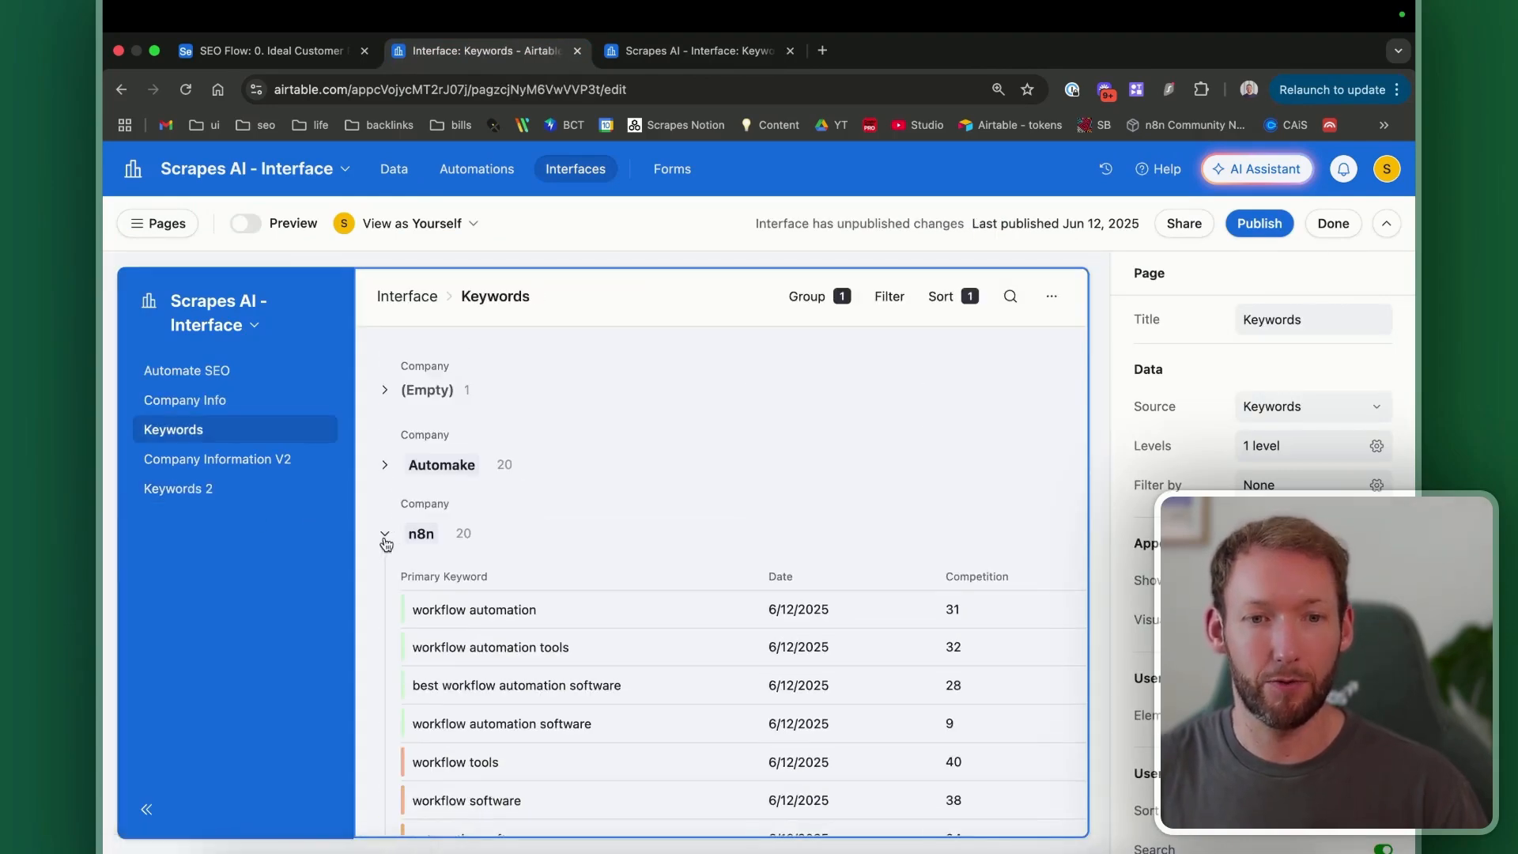
{"action": "left_click", "coordinate": [385, 538]}
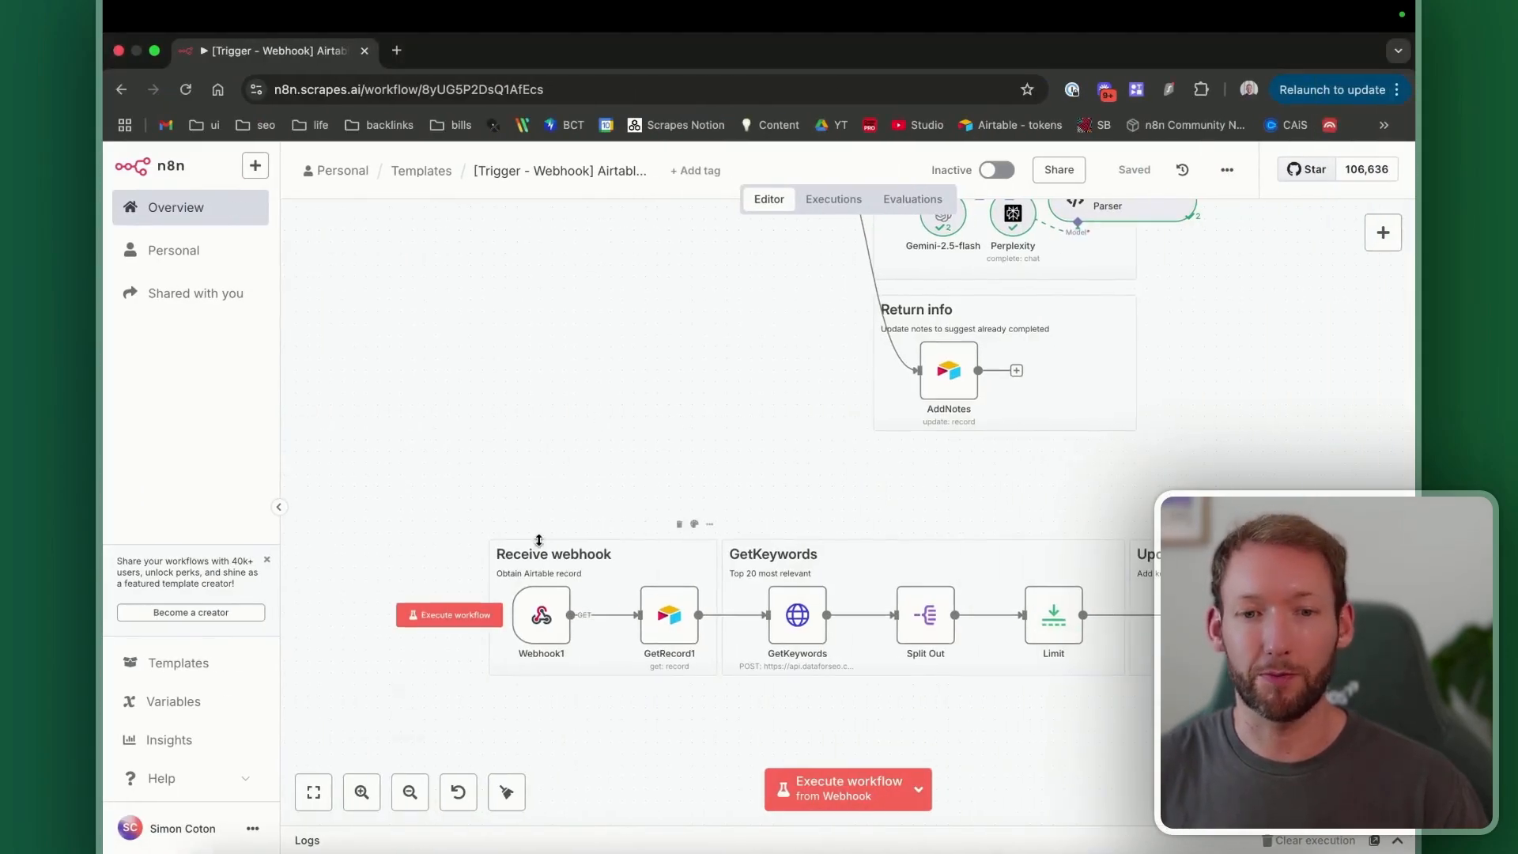
Step: Switch to the n8n keyword workflow, focus on its Receive webhook section and open the Webhook1 node
{"action": "scroll", "coordinate": [539, 545], "scroll_direction": "up", "scroll_amount": 5}
{"action": "scroll", "coordinate": [540, 545], "scroll_direction": "down", "scroll_amount": 2}
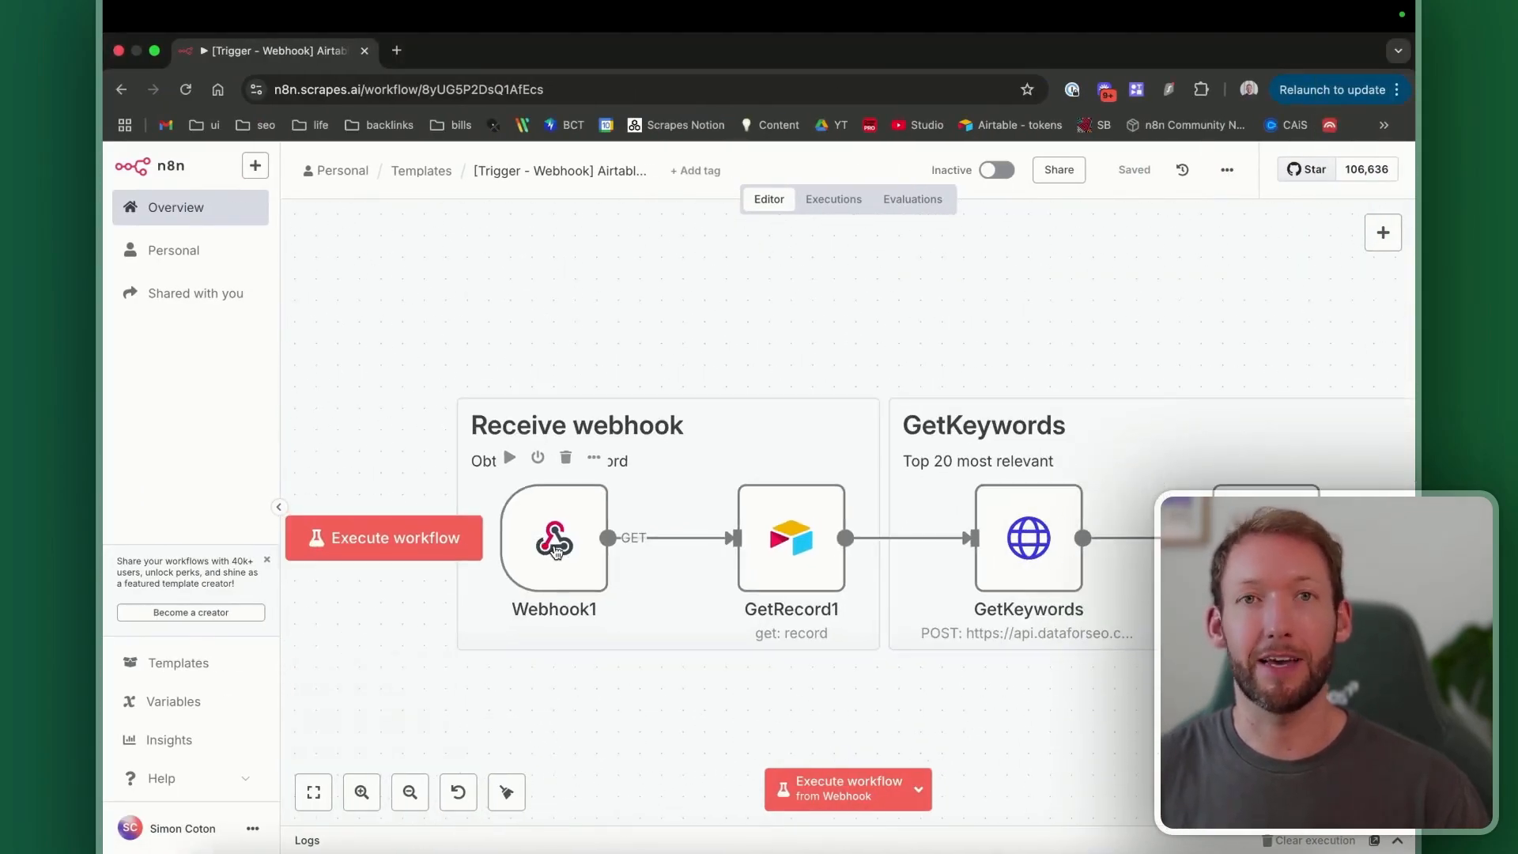
{"action": "double_click", "coordinate": [556, 551]}
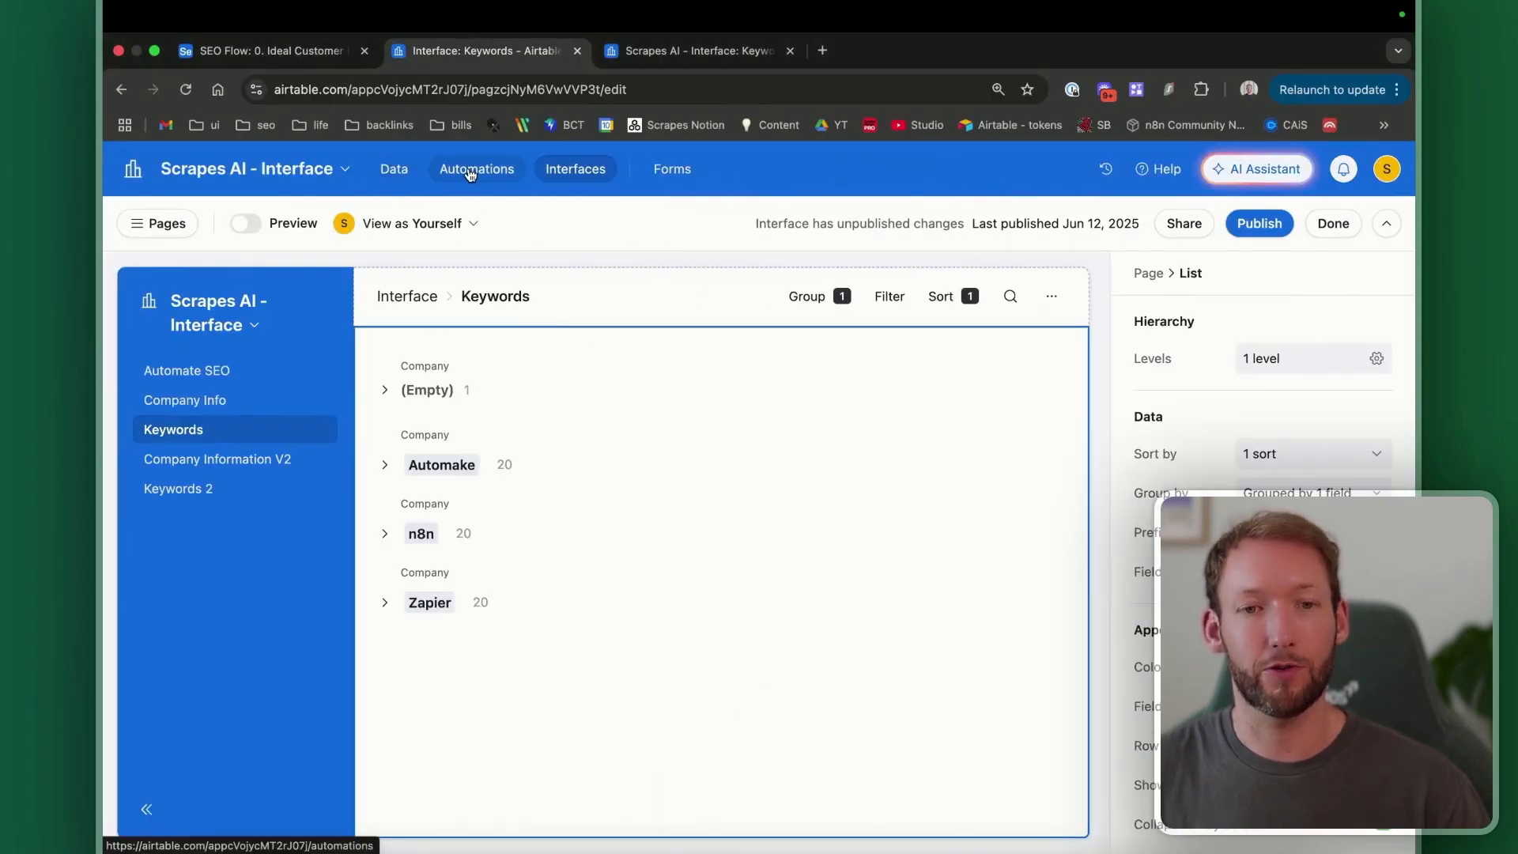
Step: Return to Airtable and open the GenerateKeywords automation to view its trigger and script action
{"action": "left_click", "coordinate": [470, 172]}
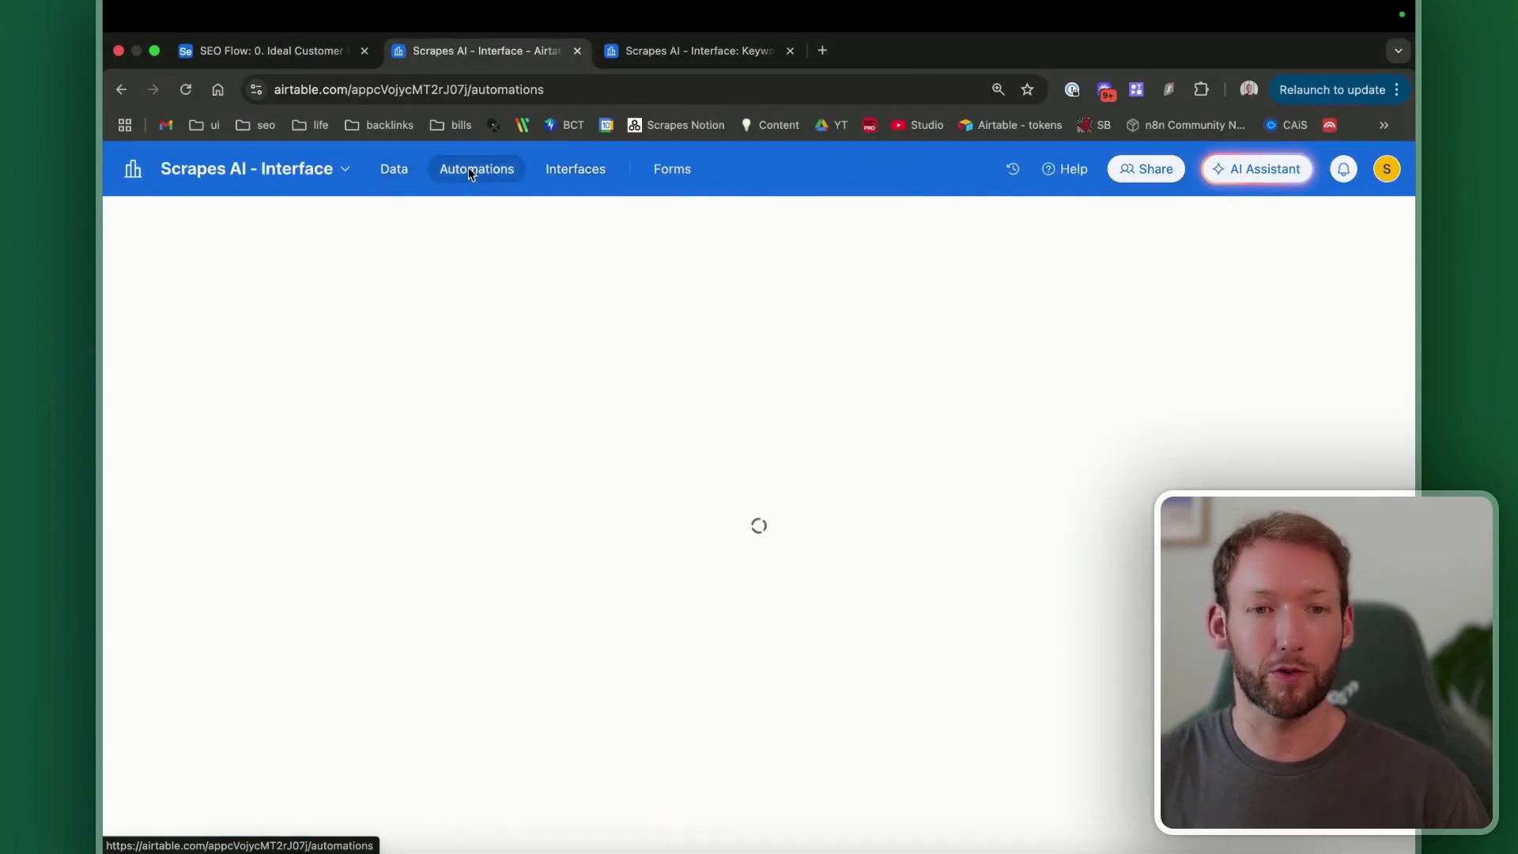
{"action": "left_click", "coordinate": [254, 405]}
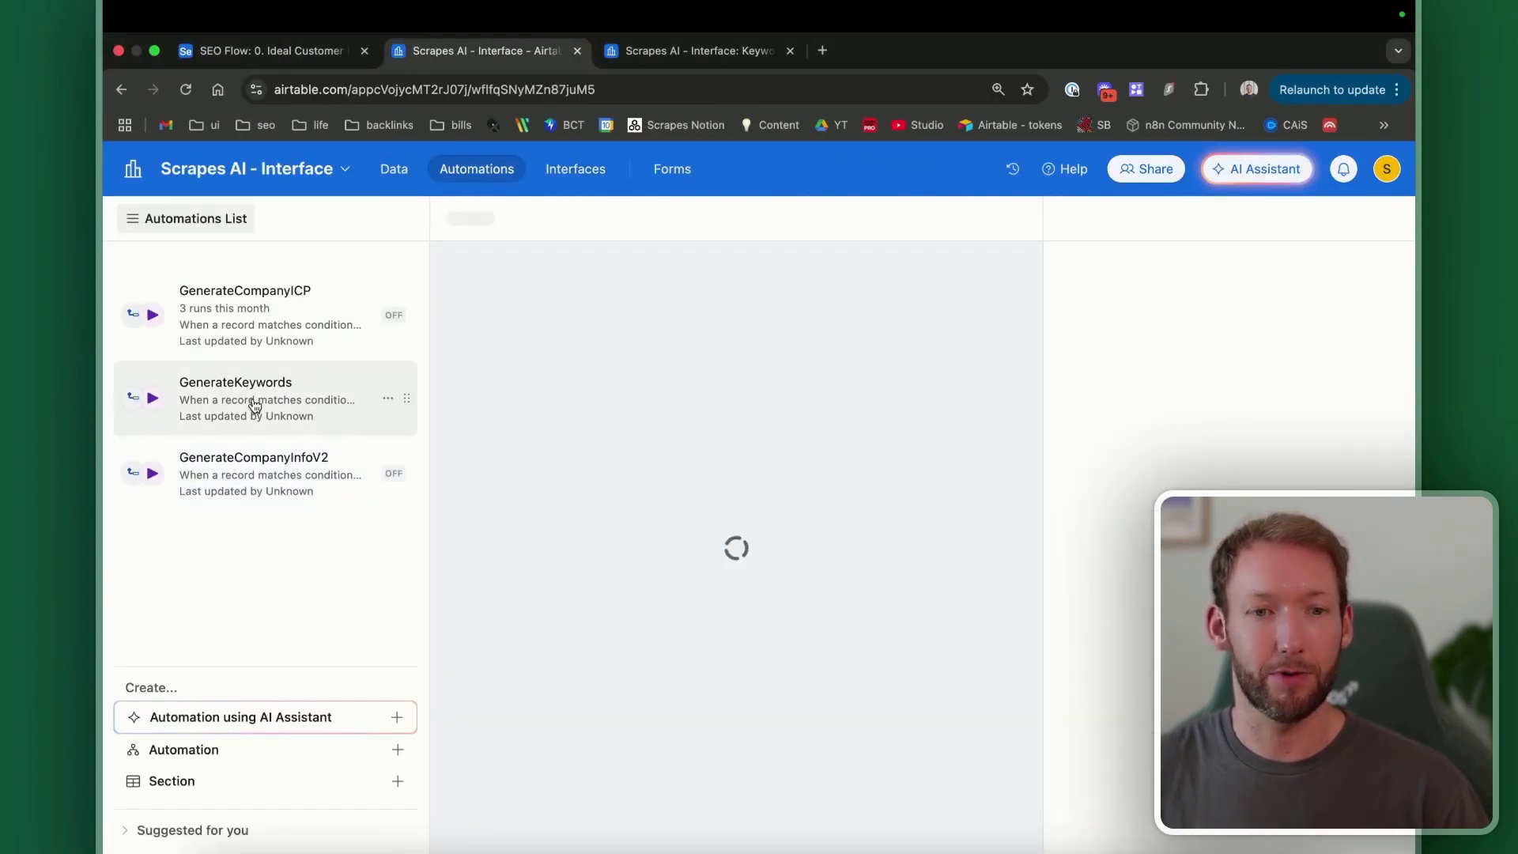
{"action": "scroll", "coordinate": [787, 344], "scroll_direction": "up", "scroll_amount": 2}
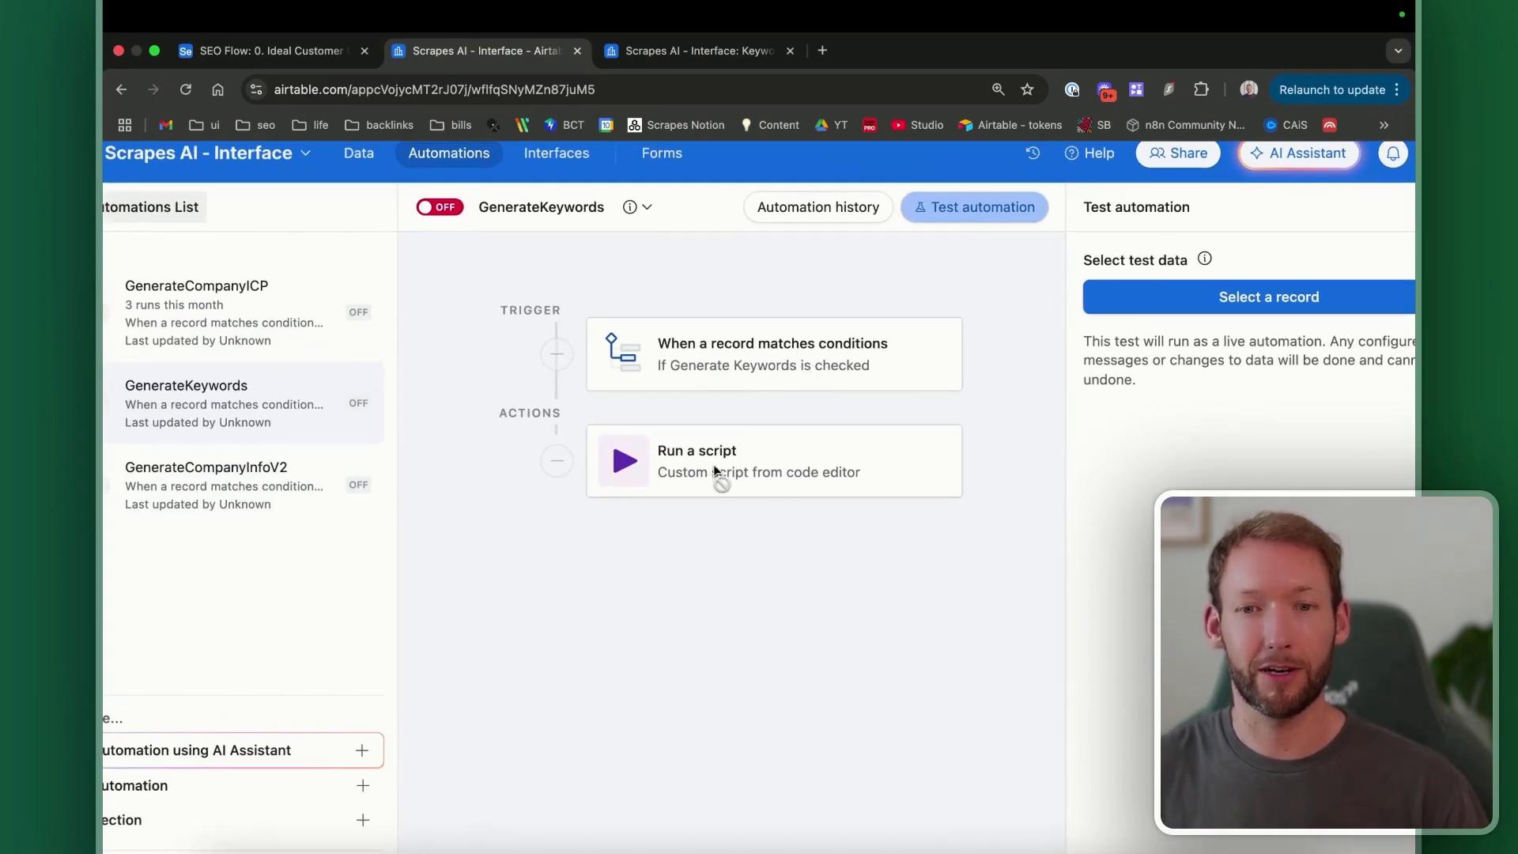
Step: Select the Run a script action in the GenerateKeywords automation and open its script code
{"action": "scroll", "coordinate": [935, 478], "scroll_direction": "down", "scroll_amount": 2}
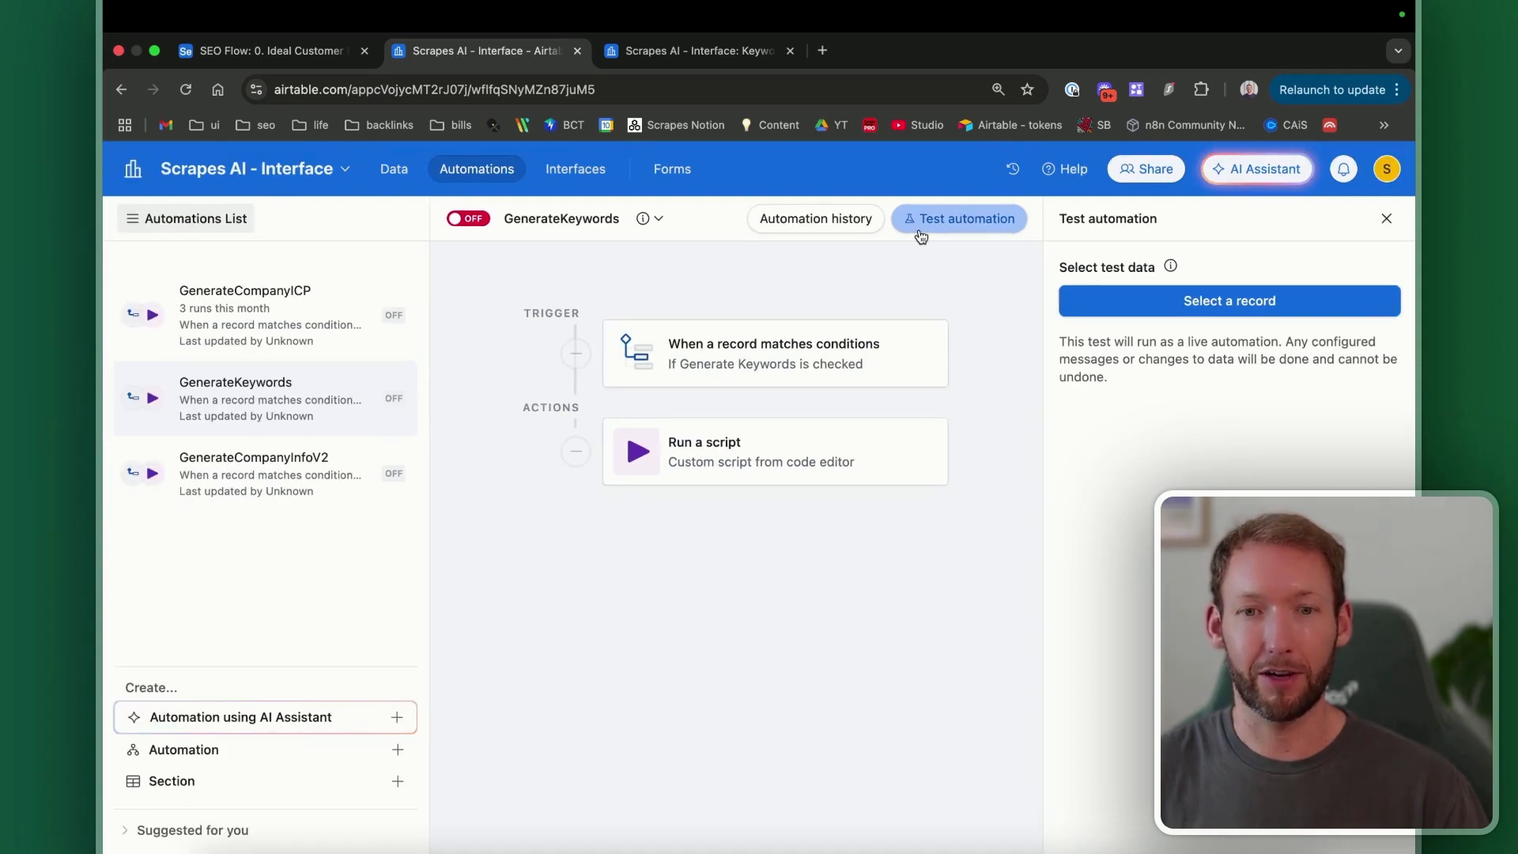
{"action": "left_click", "coordinate": [960, 219]}
{"action": "left_click", "coordinate": [999, 444]}
{"action": "left_click", "coordinate": [903, 452]}
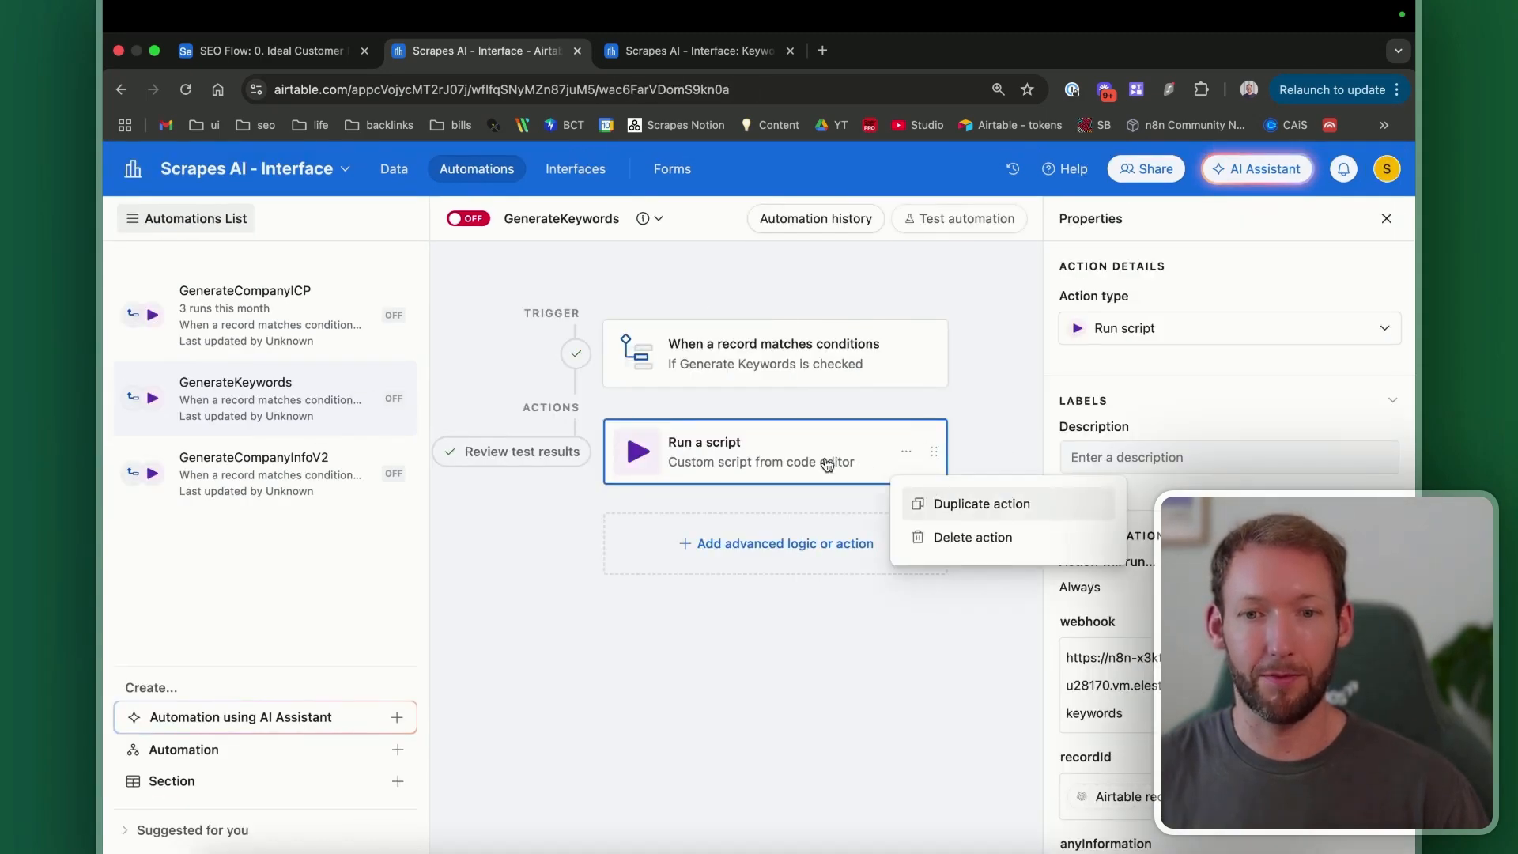
{"action": "scroll", "coordinate": [1264, 475], "scroll_direction": "down", "scroll_amount": 6}
{"action": "left_click", "coordinate": [1342, 471]}
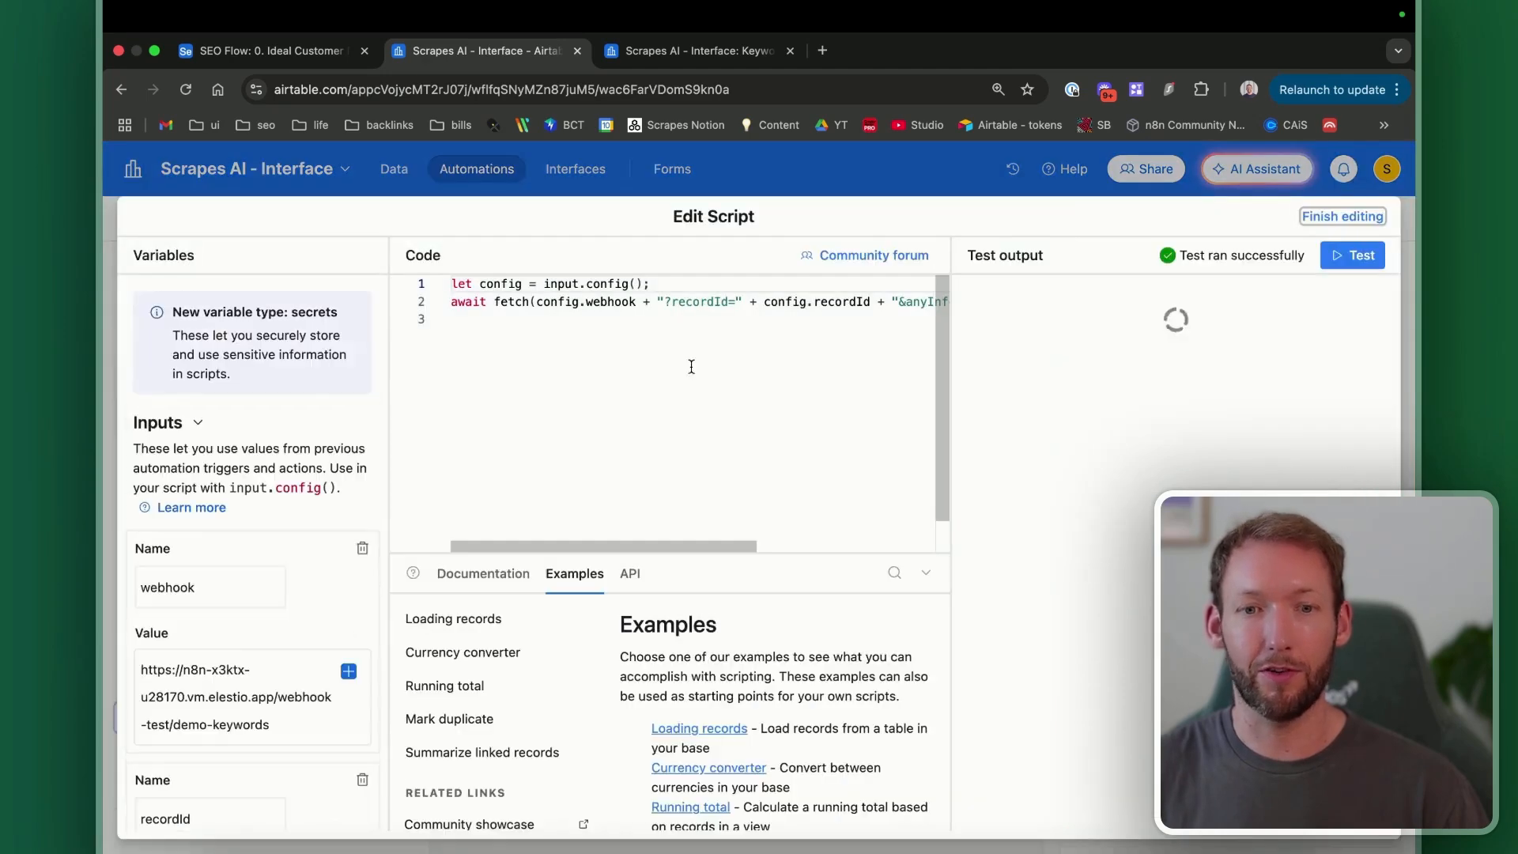
Step: Examine the script's fetch call and its webhook, recordId and anyInformation input variables, and close the script editor
{"action": "scroll", "coordinate": [555, 328], "scroll_direction": "right", "scroll_amount": 2}
{"action": "scroll", "coordinate": [555, 328], "scroll_direction": "left", "scroll_amount": 2}
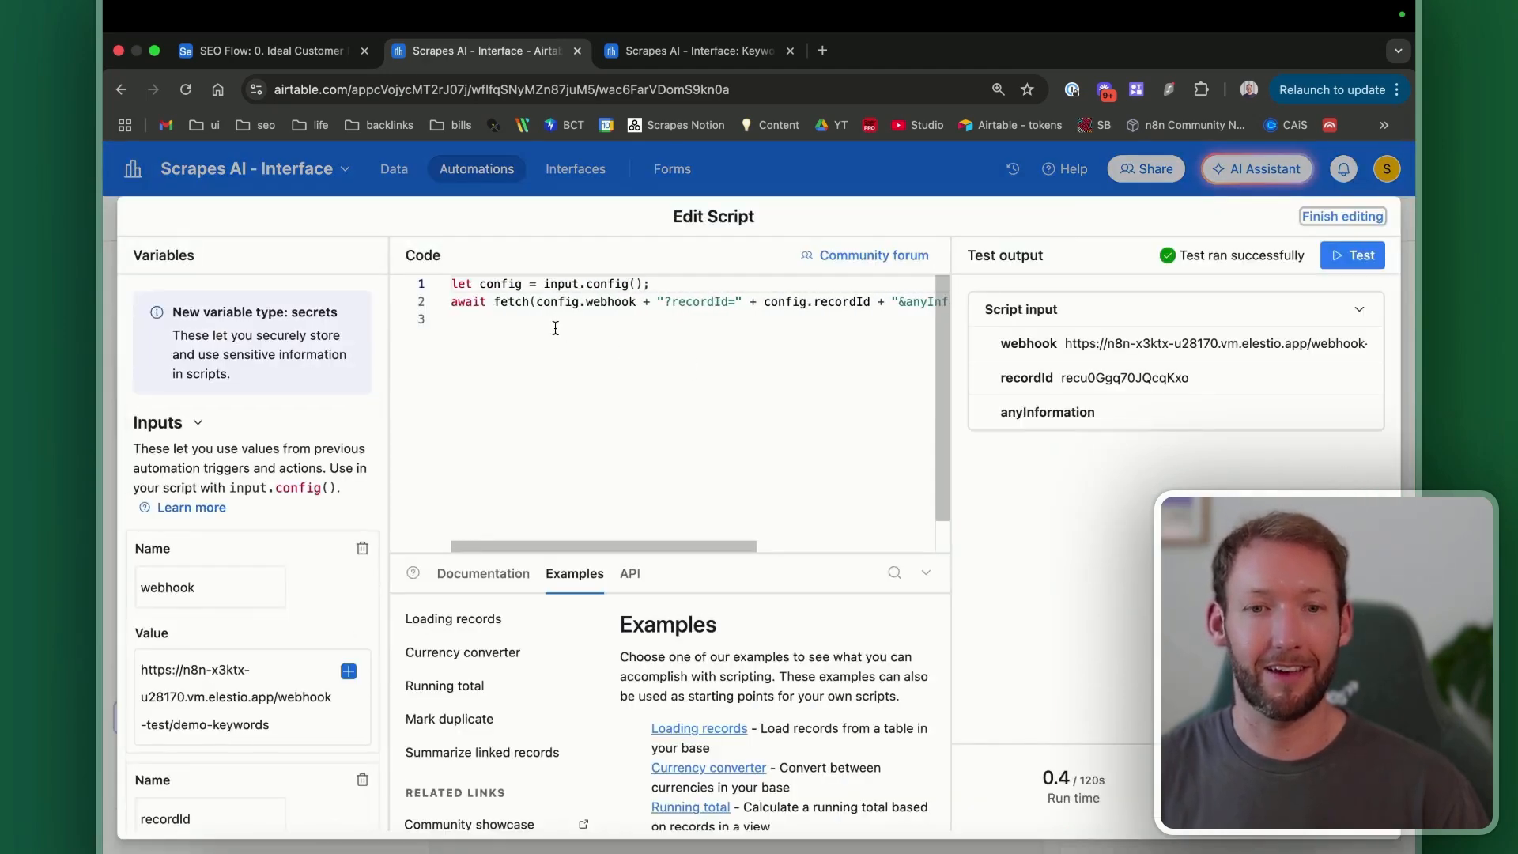
{"action": "scroll", "coordinate": [776, 348], "scroll_direction": "right", "scroll_amount": 3}
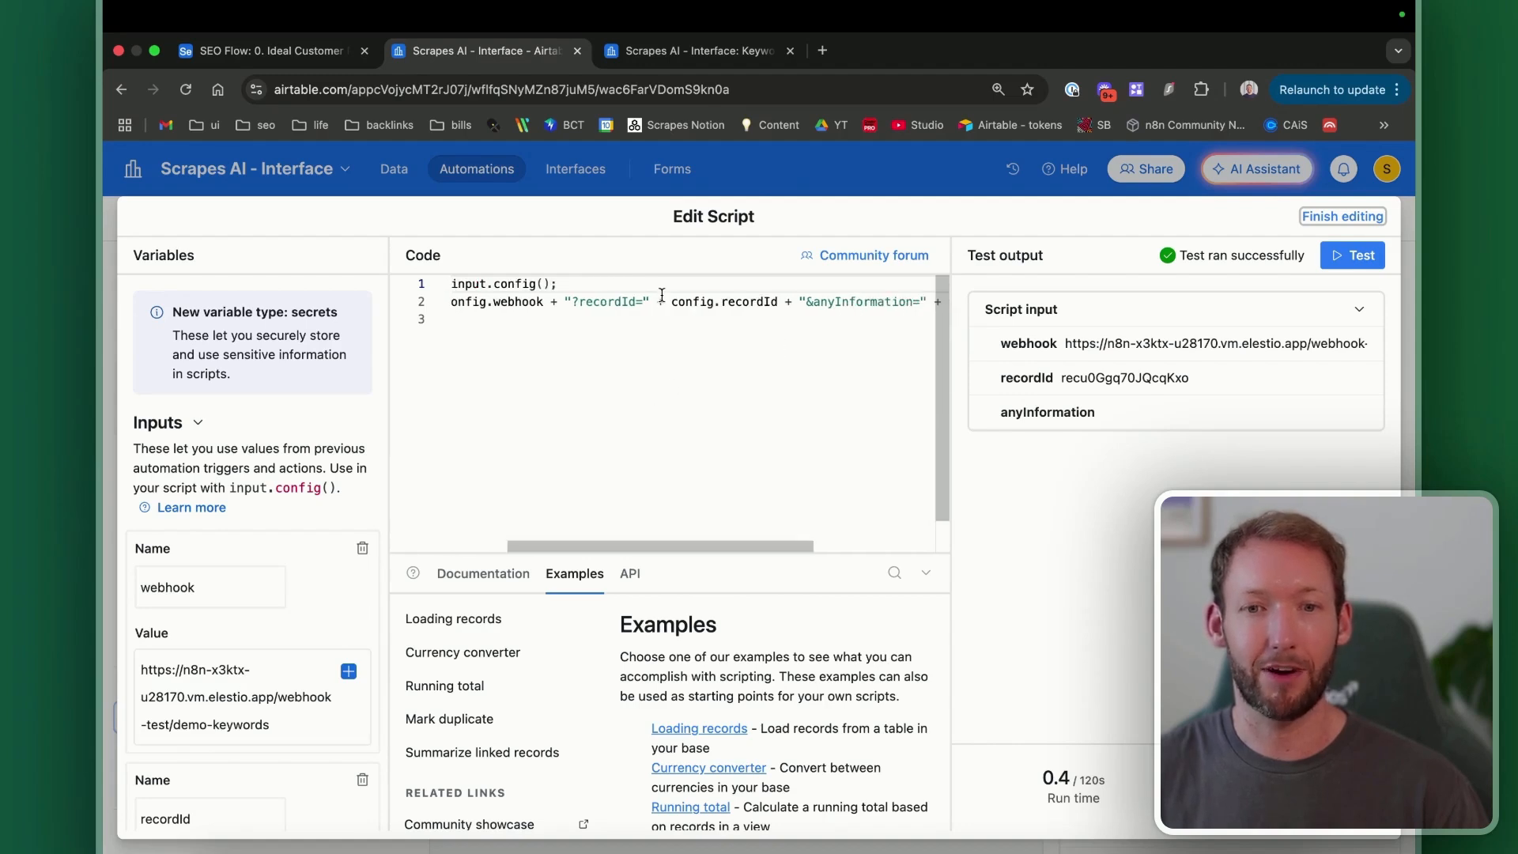
{"action": "scroll", "coordinate": [663, 294], "scroll_direction": "right", "scroll_amount": 2}
{"action": "scroll", "coordinate": [271, 664], "scroll_direction": "down", "scroll_amount": 4}
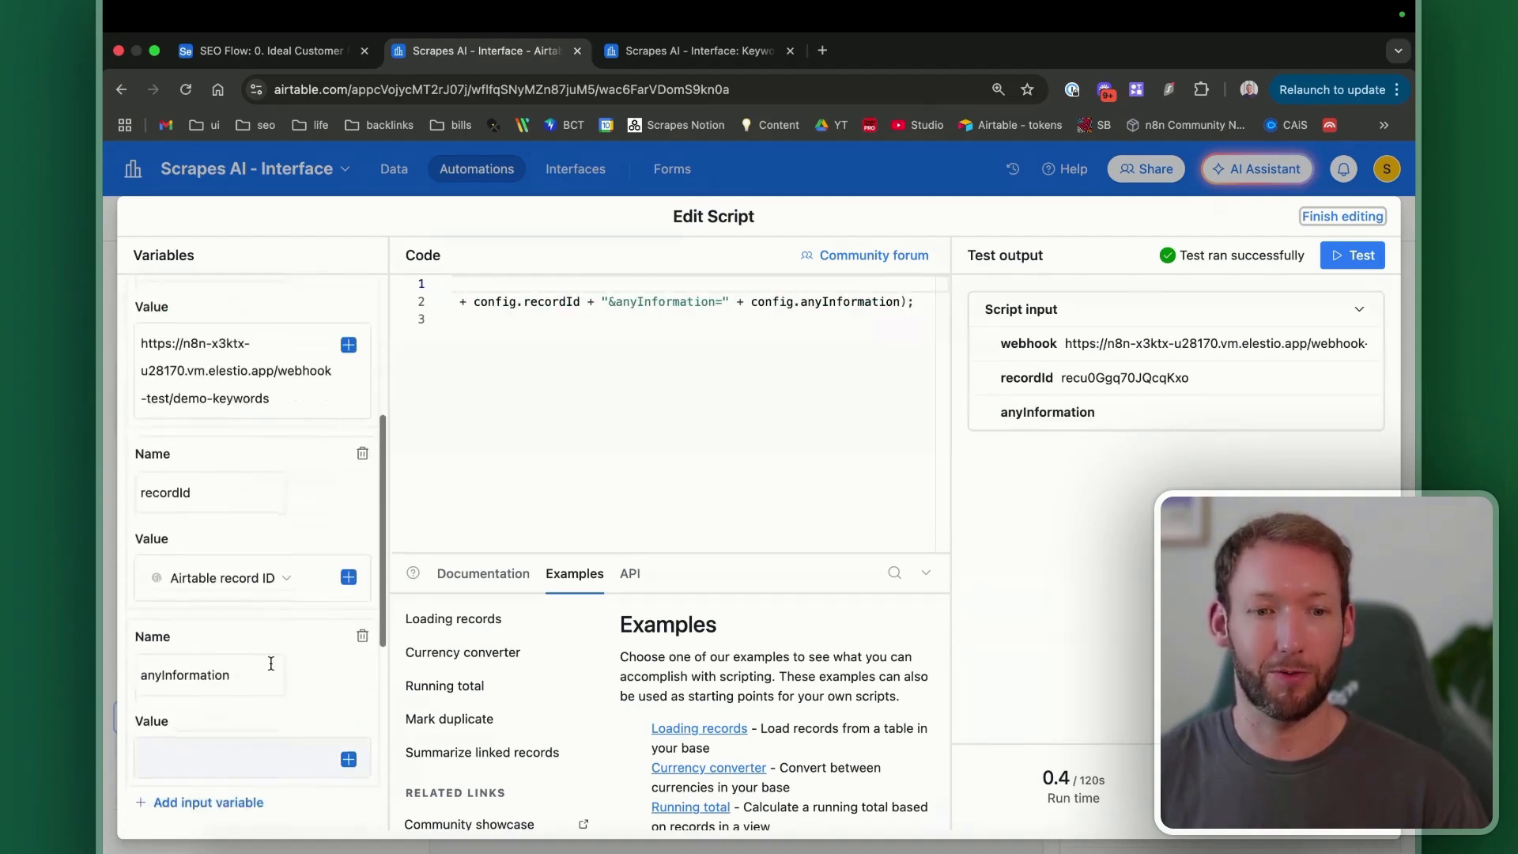
{"action": "scroll", "coordinate": [271, 663], "scroll_direction": "down", "scroll_amount": 2}
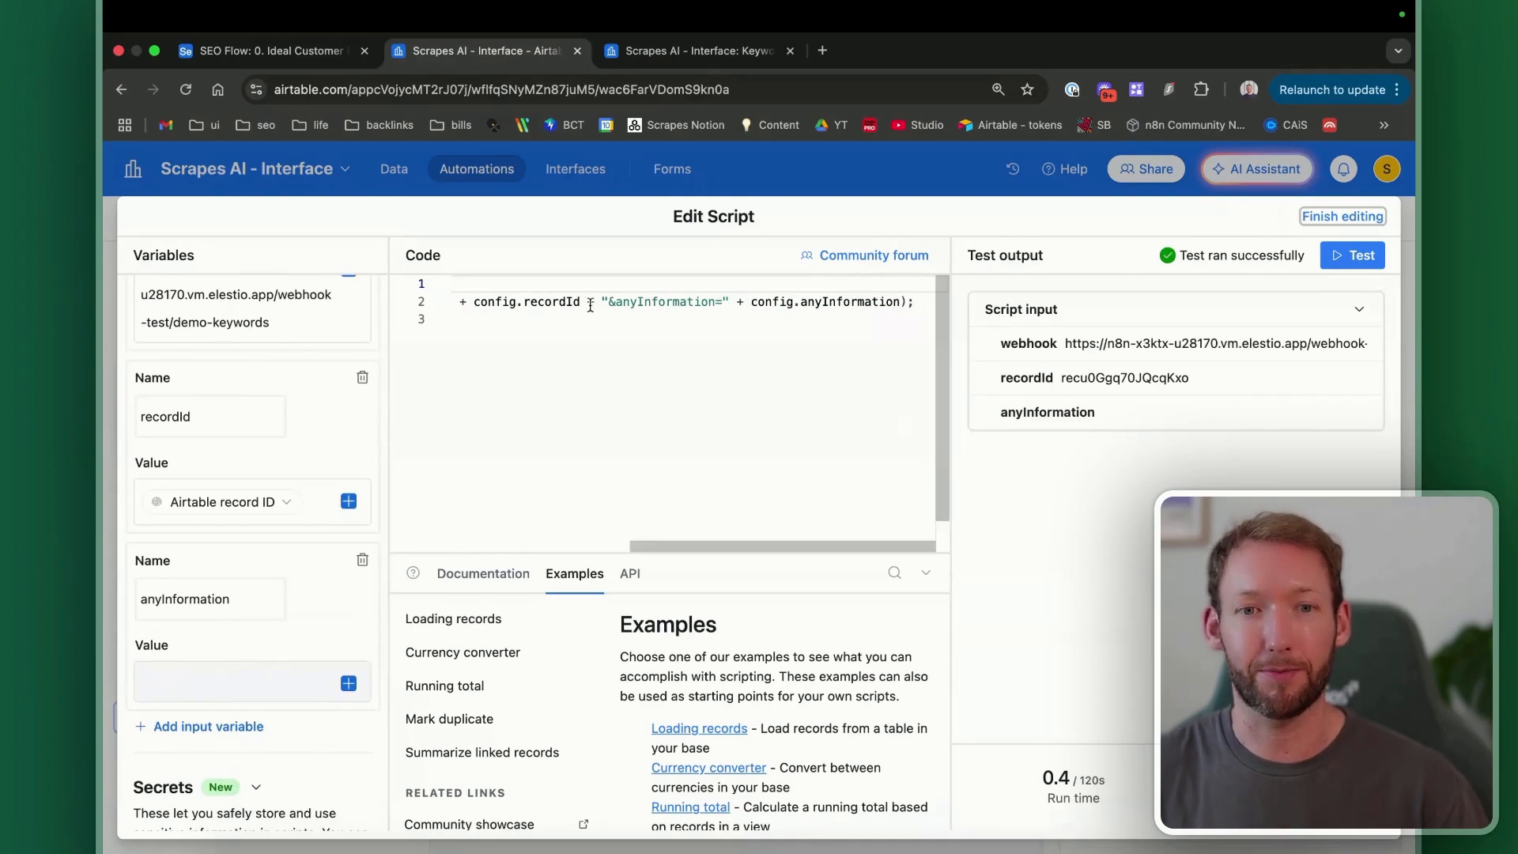
{"action": "left_click", "coordinate": [765, 176]}
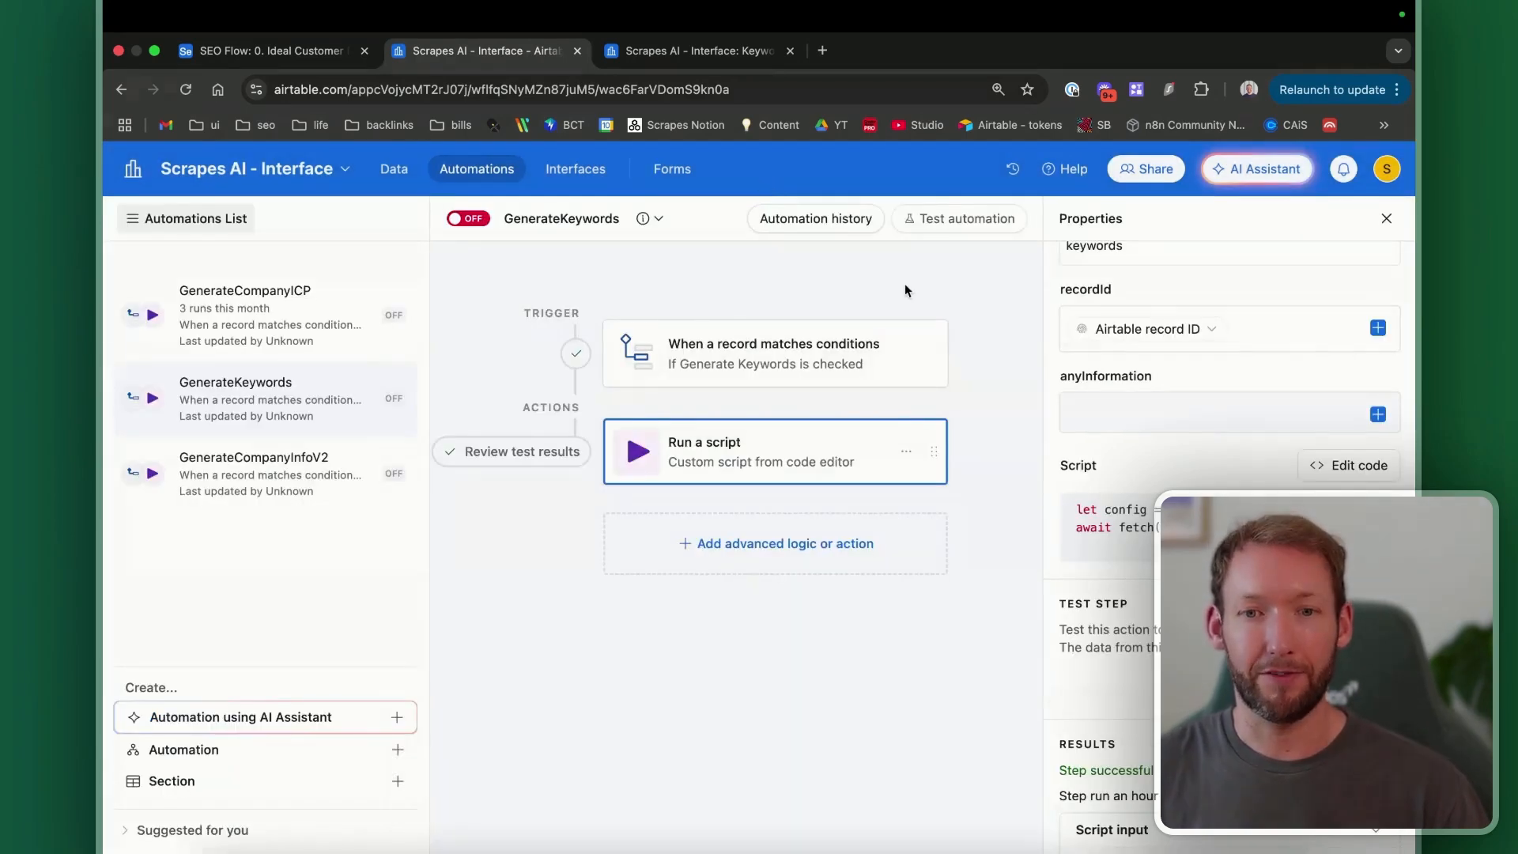
Step: Open the GenerateKeywords test record choices, and check Generate Keywords for Relevance AI in the Company data table
{"action": "left_click", "coordinate": [966, 221]}
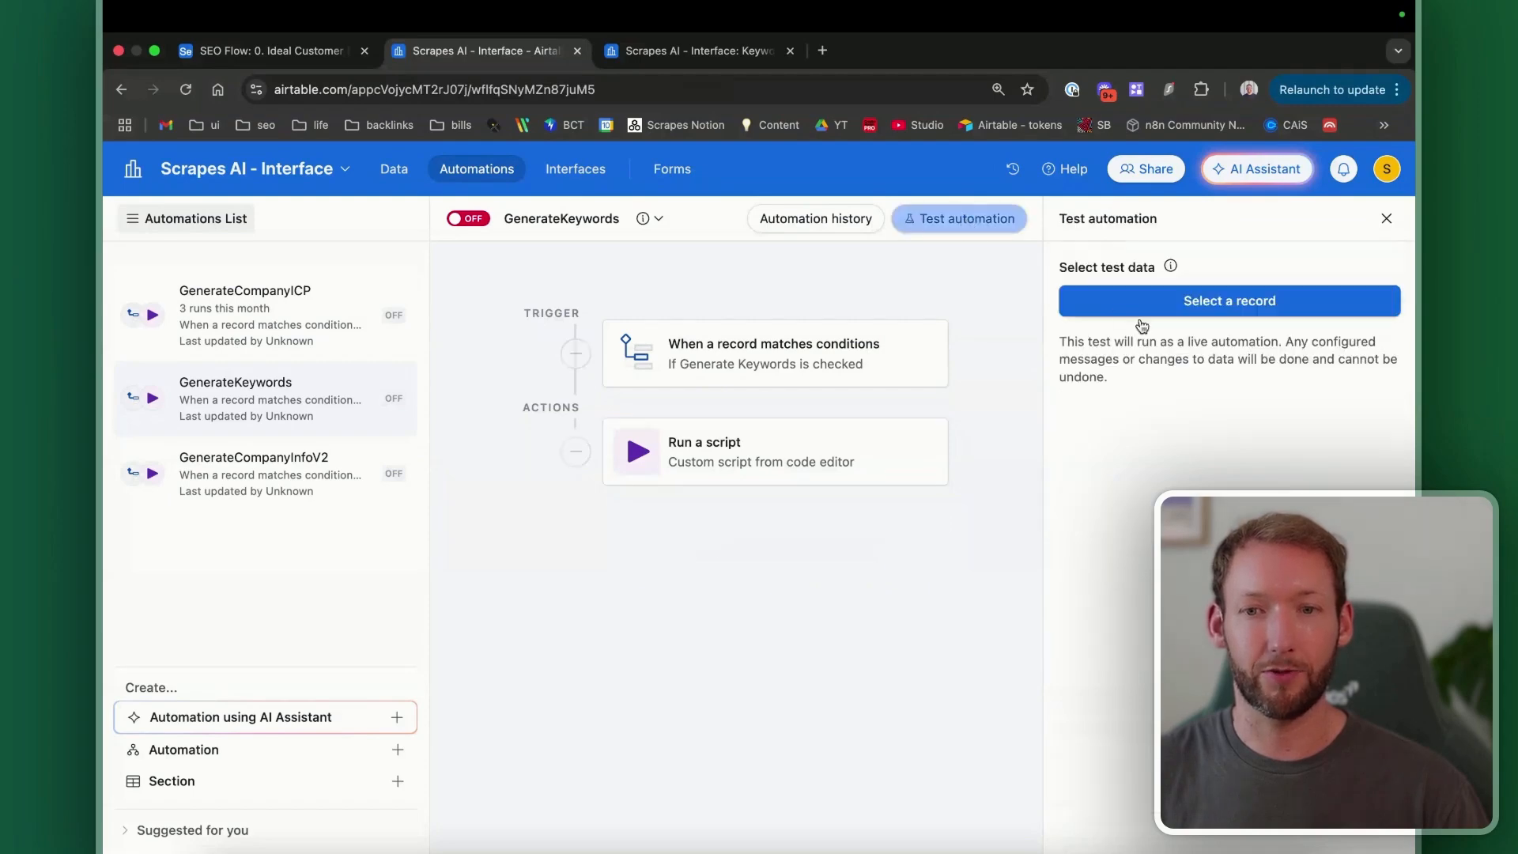
{"action": "left_click", "coordinate": [1192, 308]}
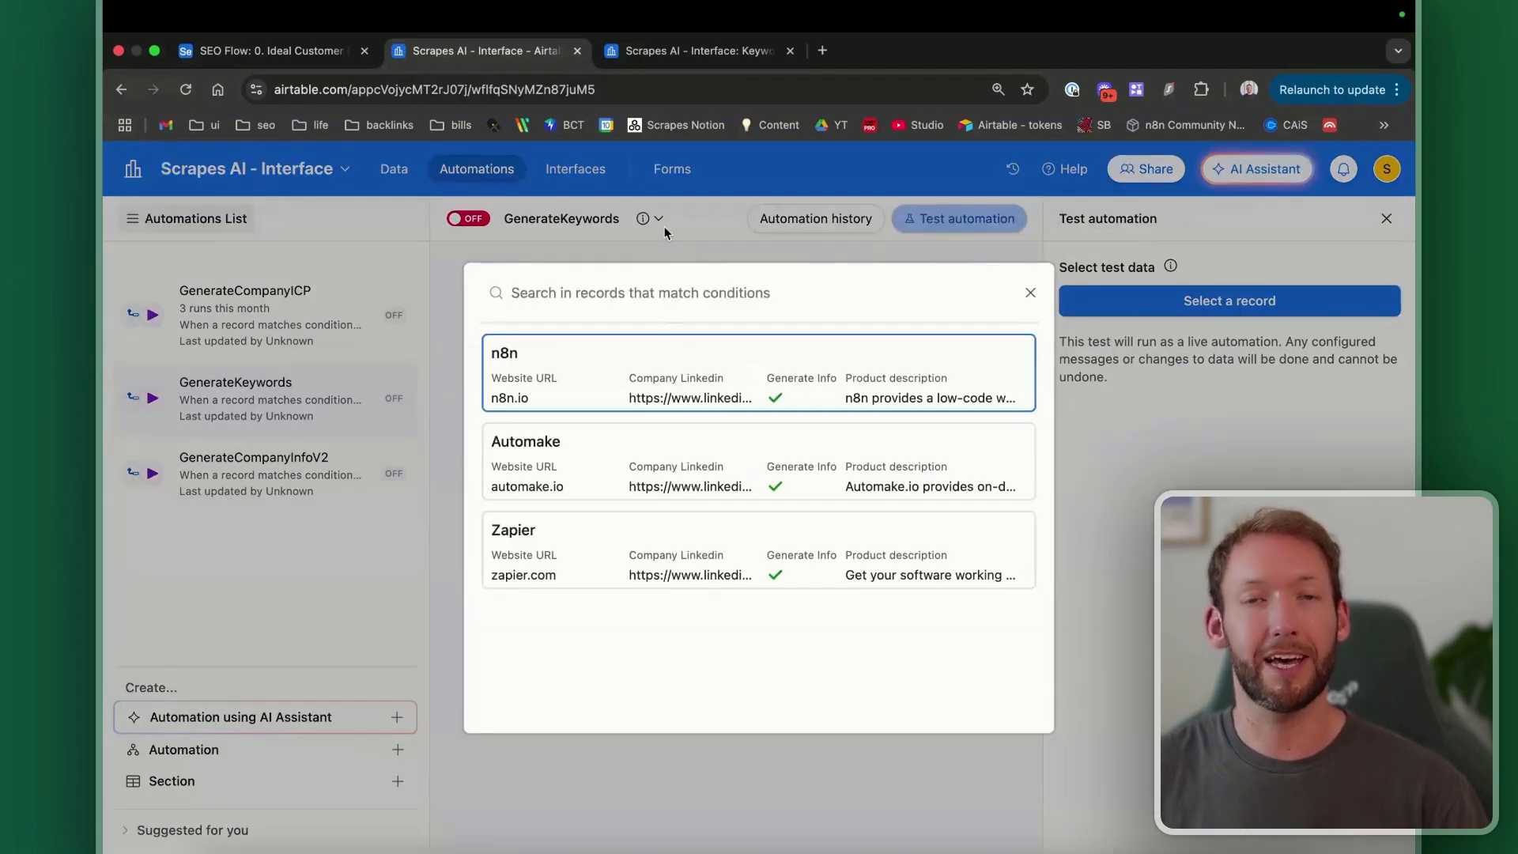
{"action": "left_click", "coordinate": [663, 53]}
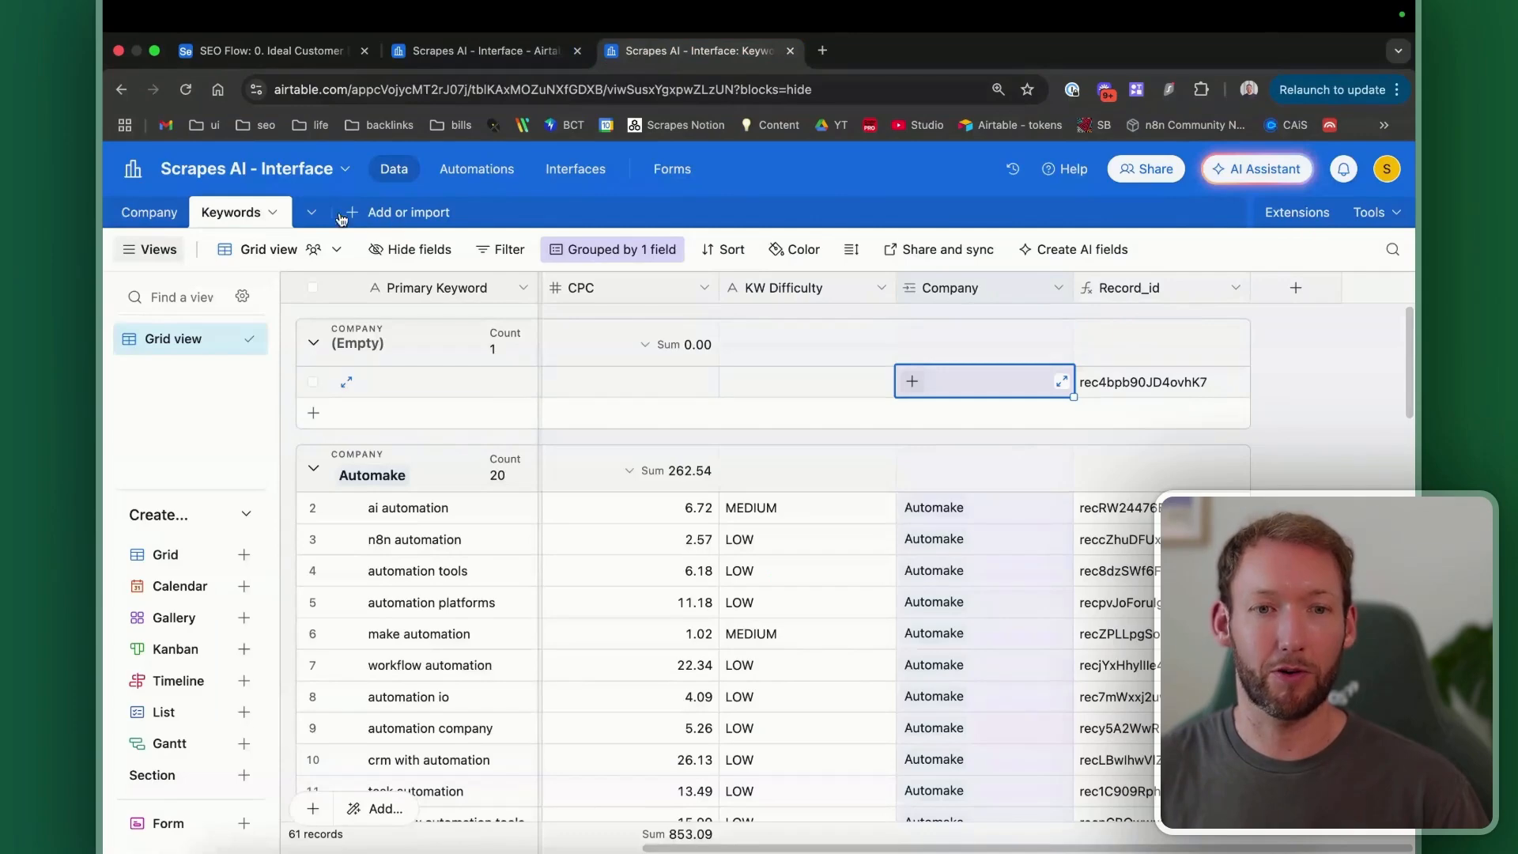
{"action": "left_click", "coordinate": [159, 213]}
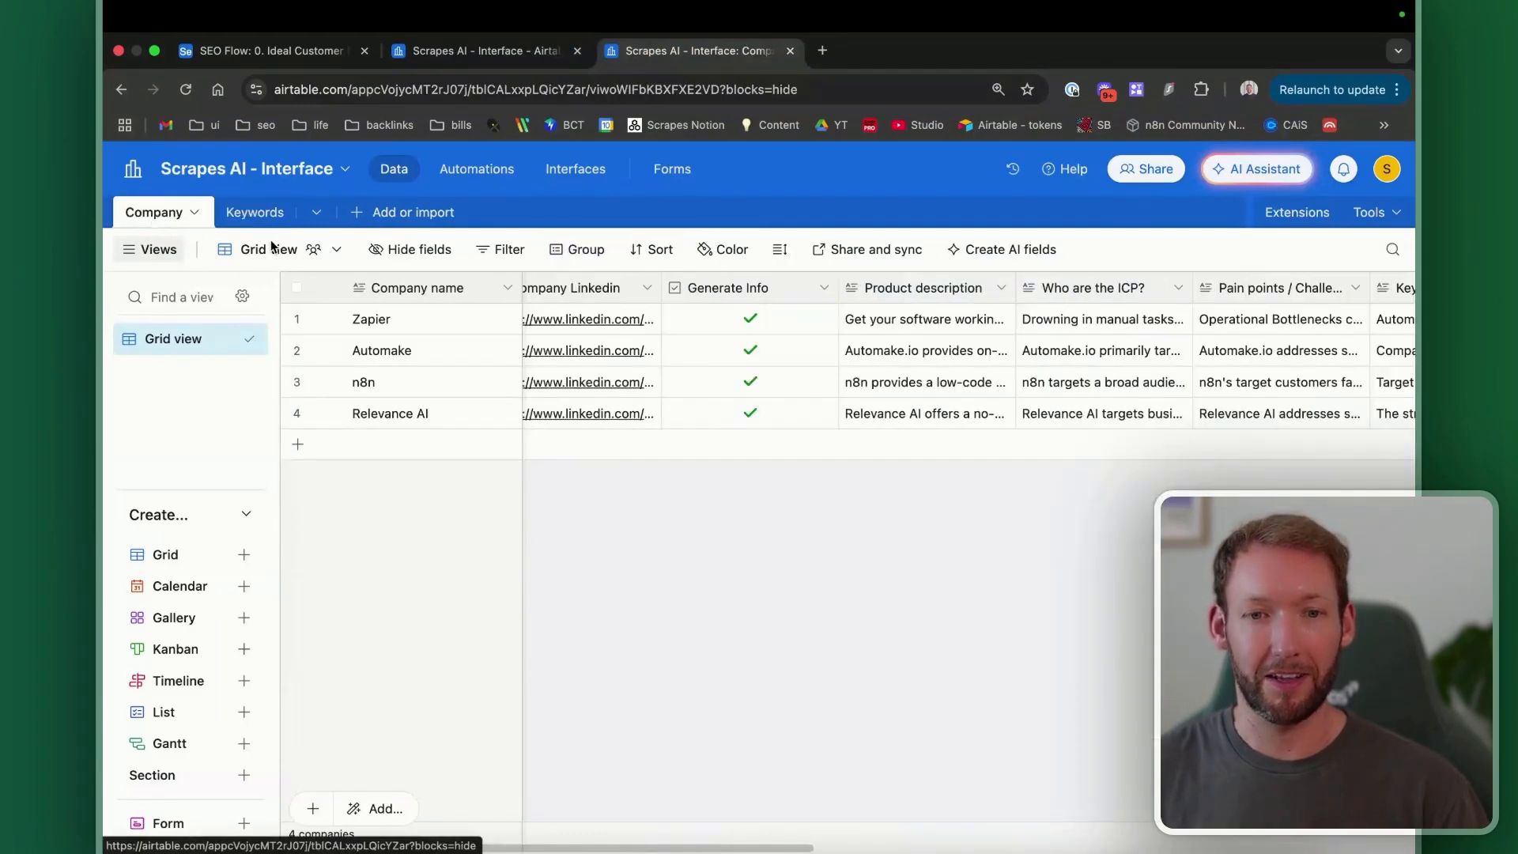
{"action": "scroll", "coordinate": [738, 427], "scroll_direction": "right", "scroll_amount": 5}
{"action": "left_click", "coordinate": [1001, 416]}
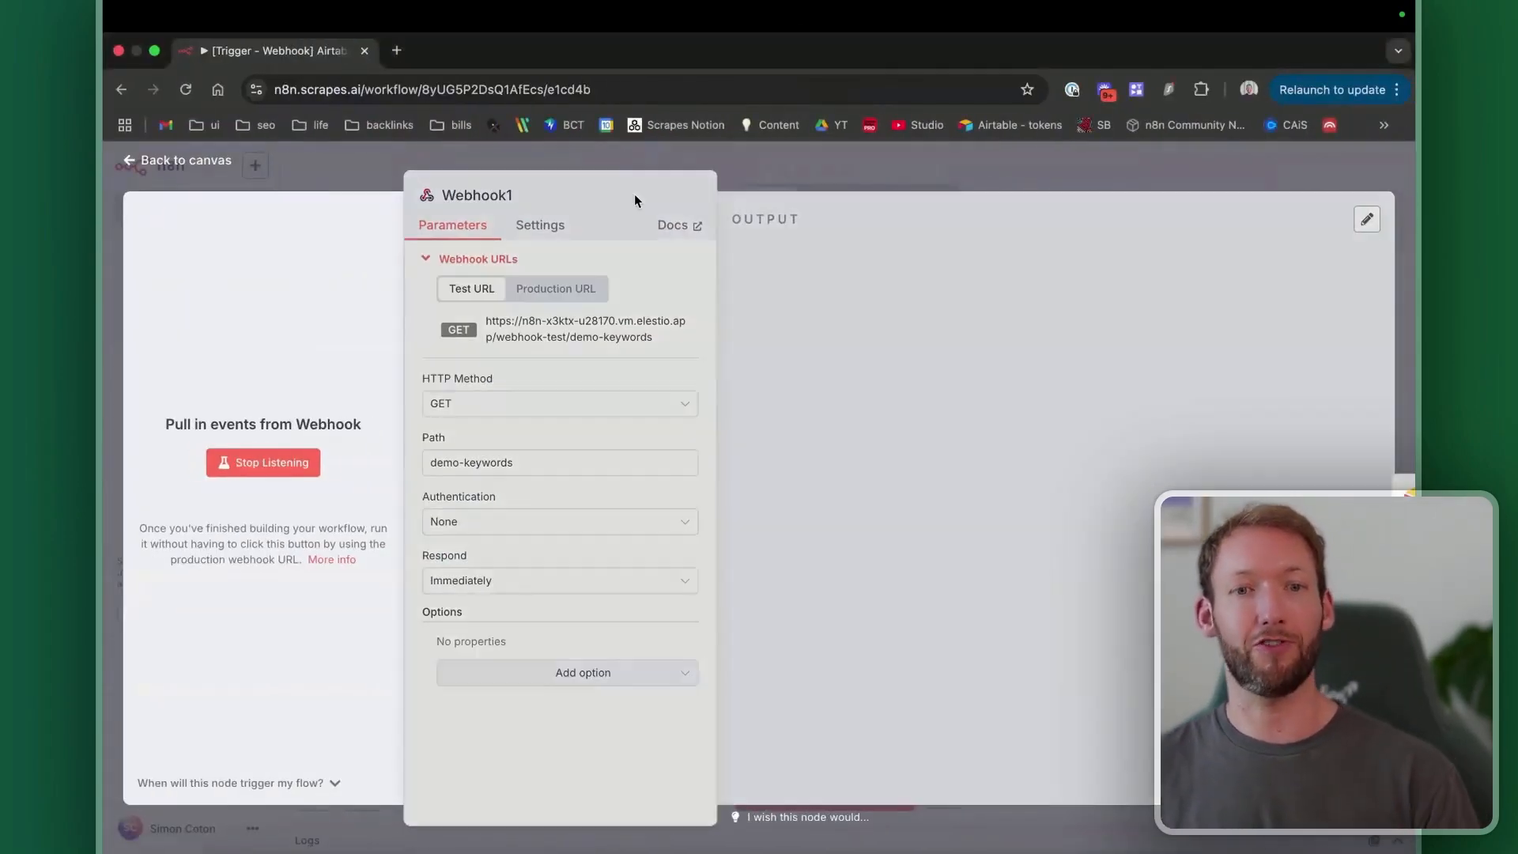
Step: Listen for a test event on n8n's Webhook1 node, and run the GenerateKeywords test in Airtable with the Relevance AI record
{"action": "left_click", "coordinate": [634, 197]}
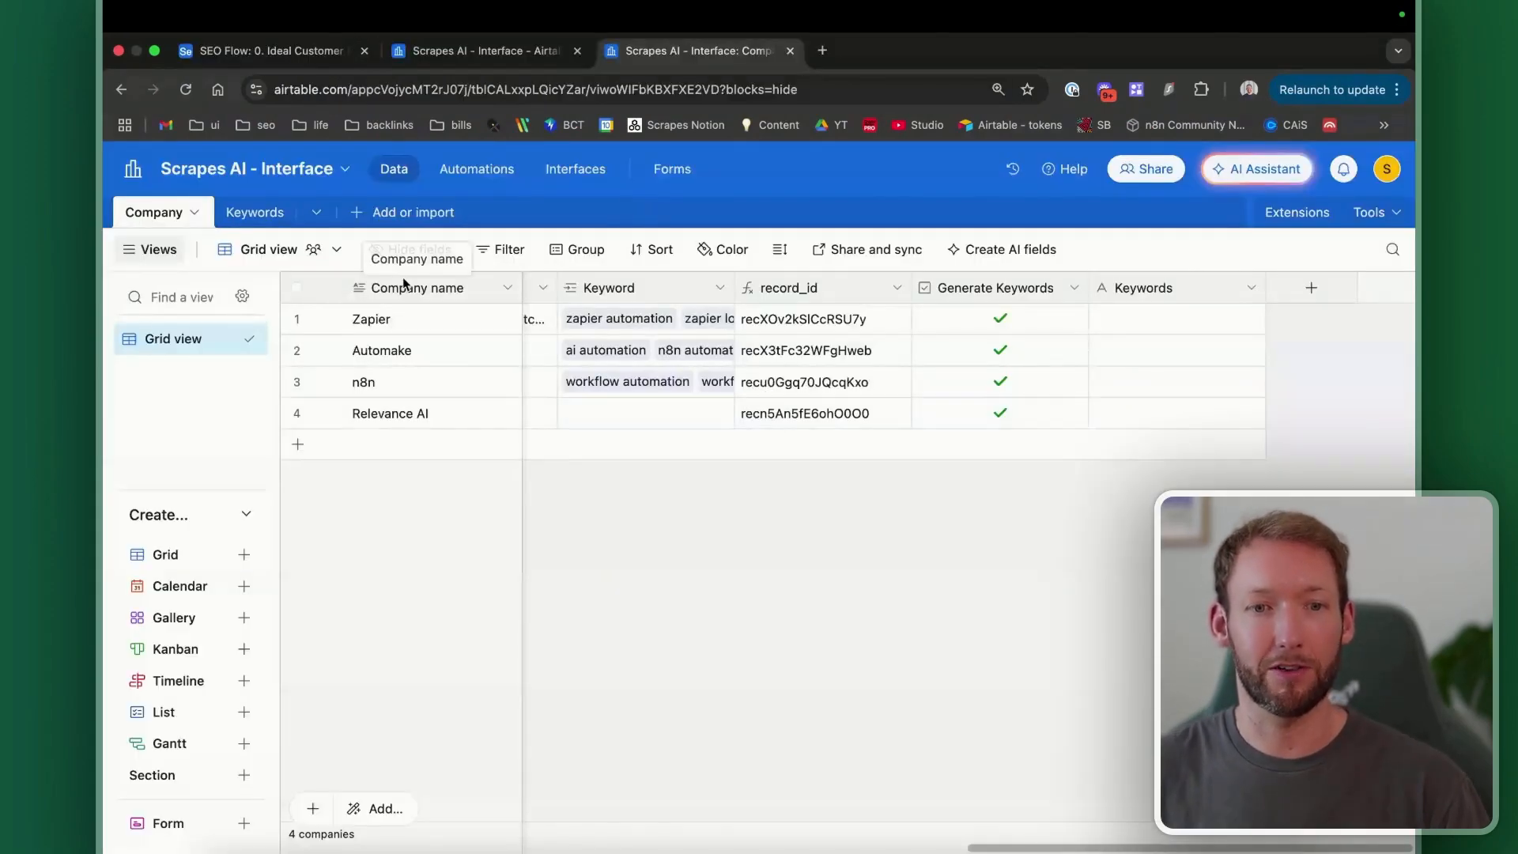
{"action": "left_click", "coordinate": [461, 61]}
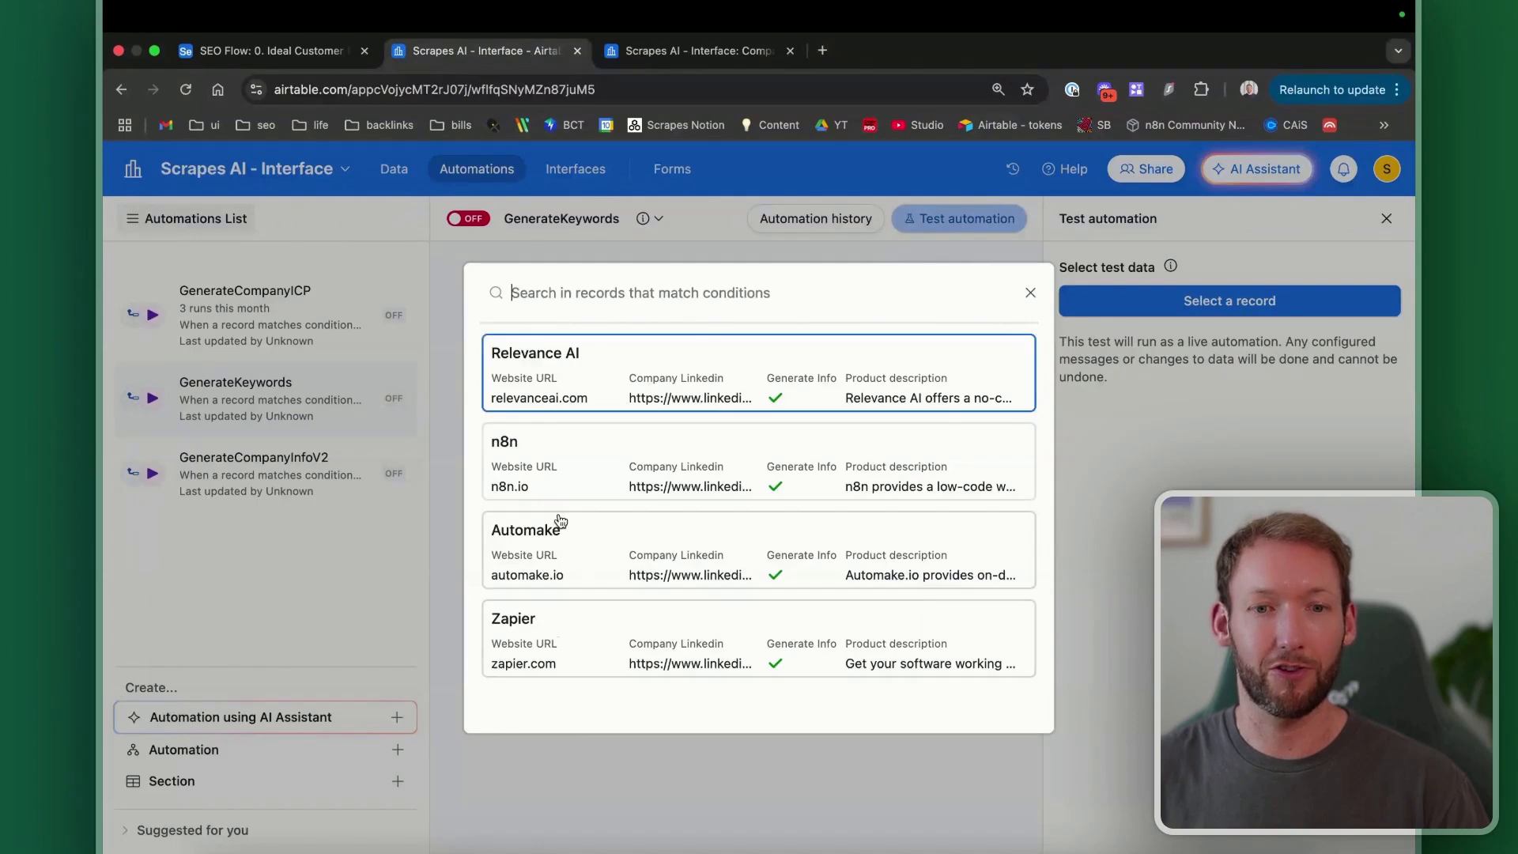
{"action": "left_click", "coordinate": [637, 383]}
{"action": "left_click", "coordinate": [1180, 473]}
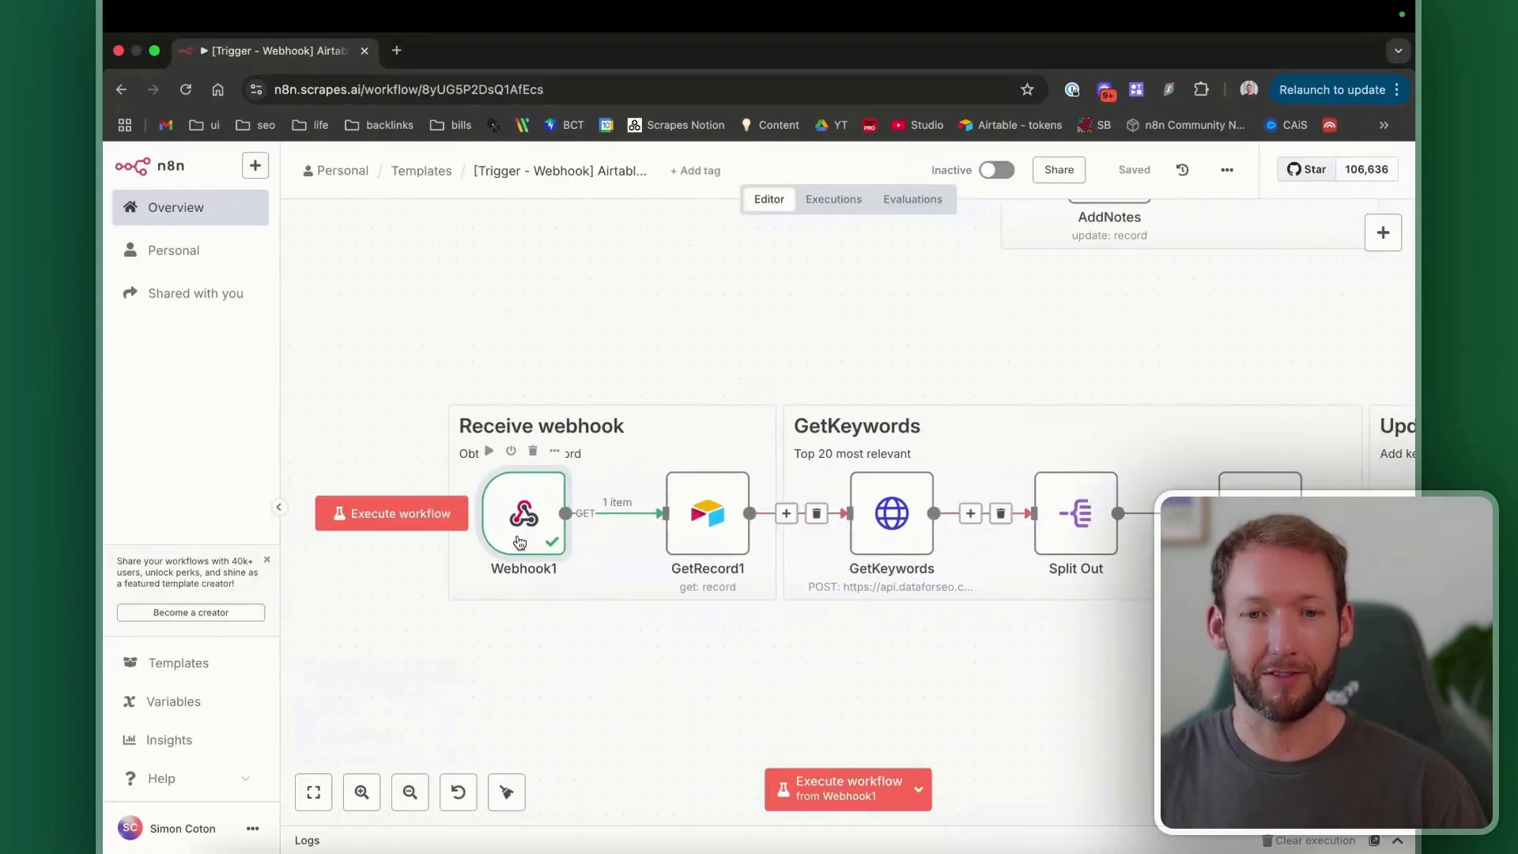
Step: Switch to n8n, pin the Webhook1 node's output data, review its query values and close the node
{"action": "double_click", "coordinate": [521, 517]}
{"action": "left_click", "coordinate": [1367, 219]}
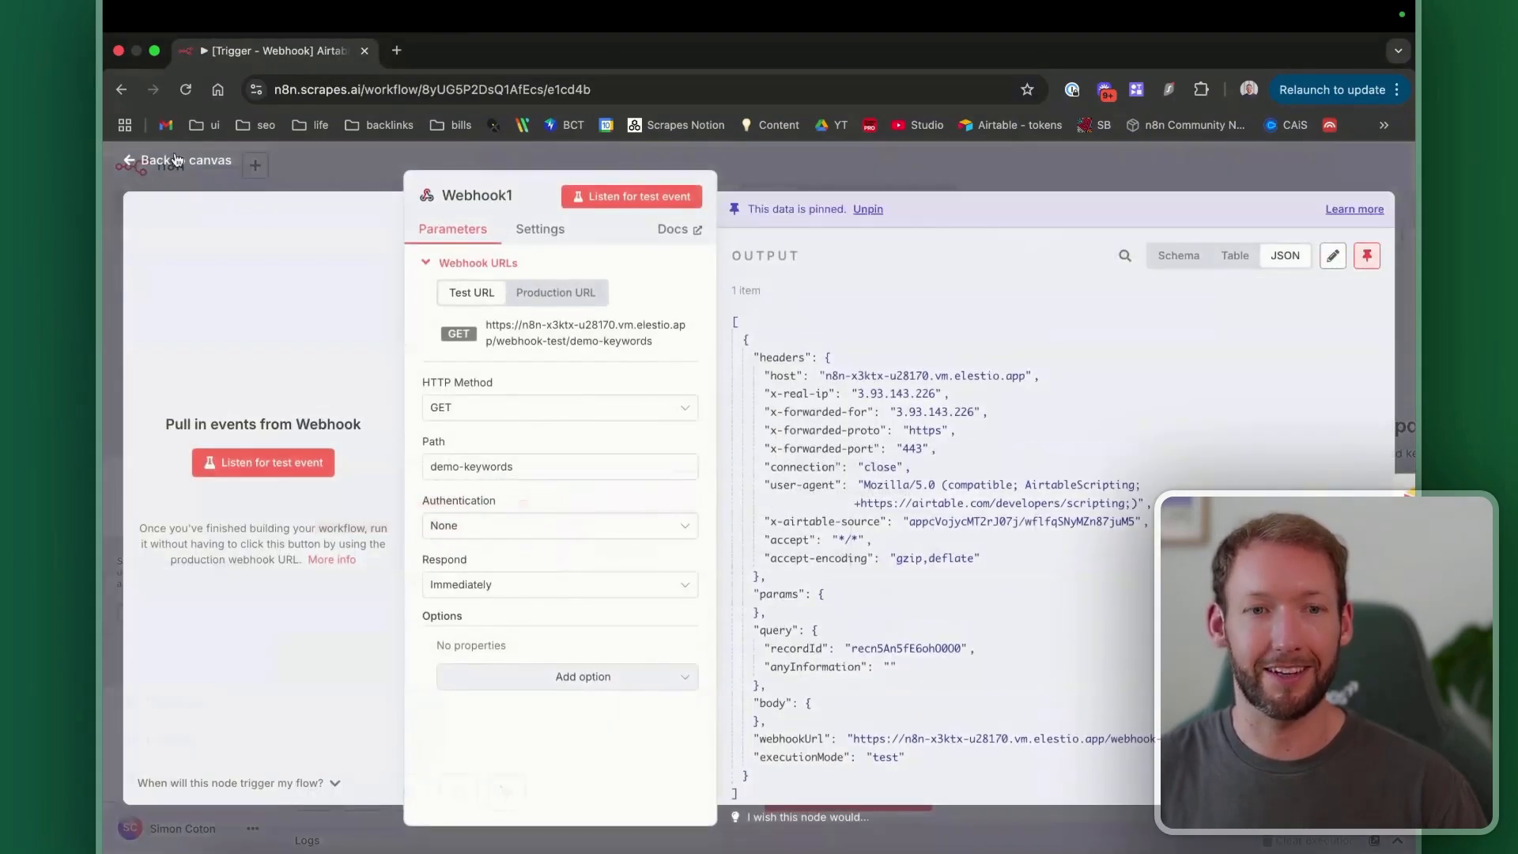
{"action": "scroll", "coordinate": [830, 506], "scroll_direction": "down", "scroll_amount": 2}
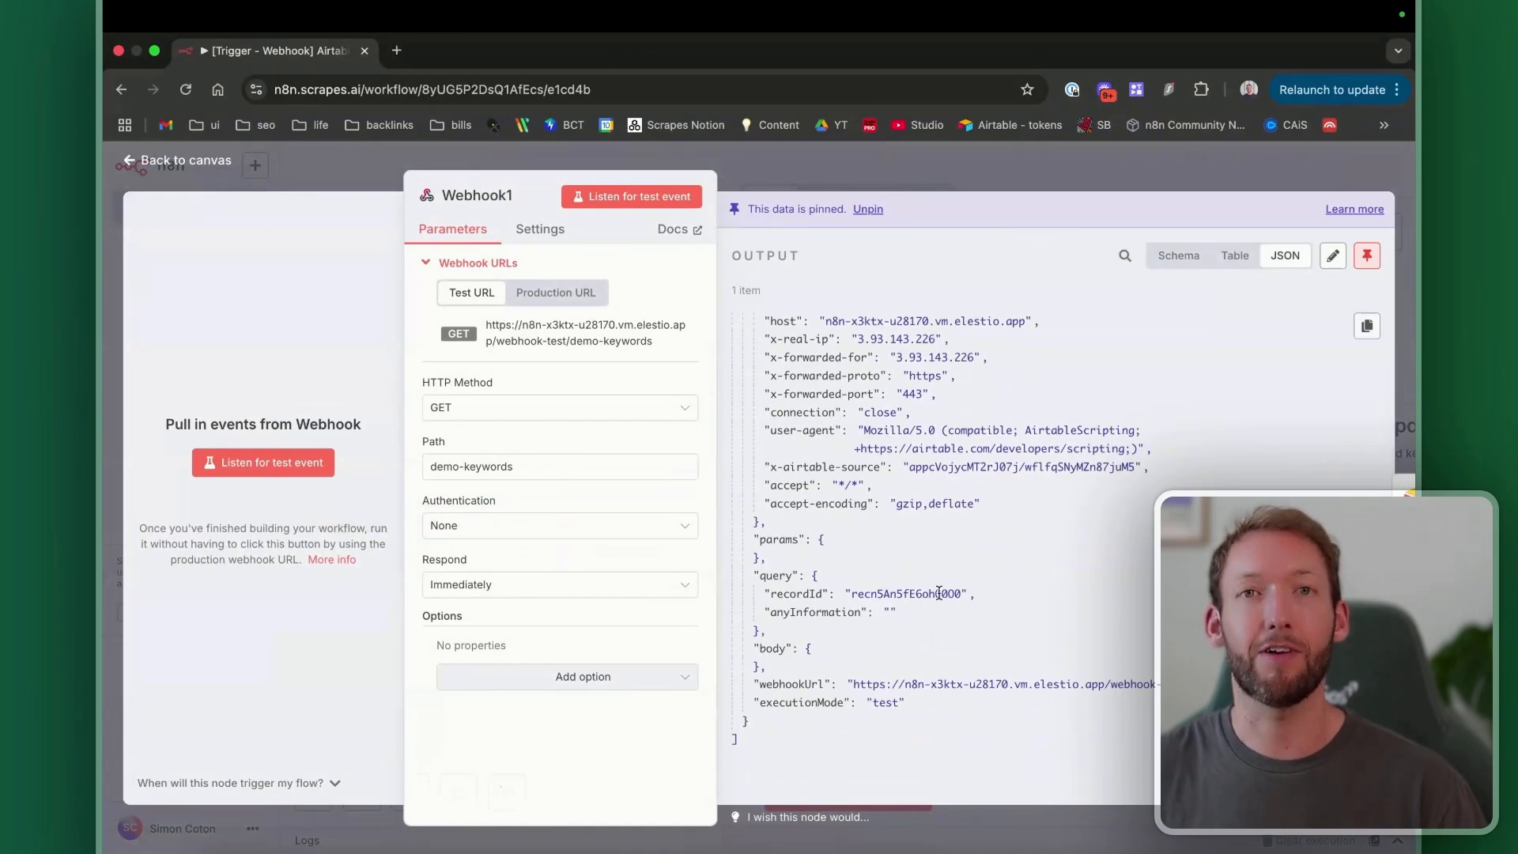
{"action": "key", "text": "Escape"}
Step: Look over the keyword workflow's sections from Receive webhook to Update Keyword Info and save the workflow
{"action": "scroll", "coordinate": [532, 536], "scroll_direction": "right", "scroll_amount": 8}
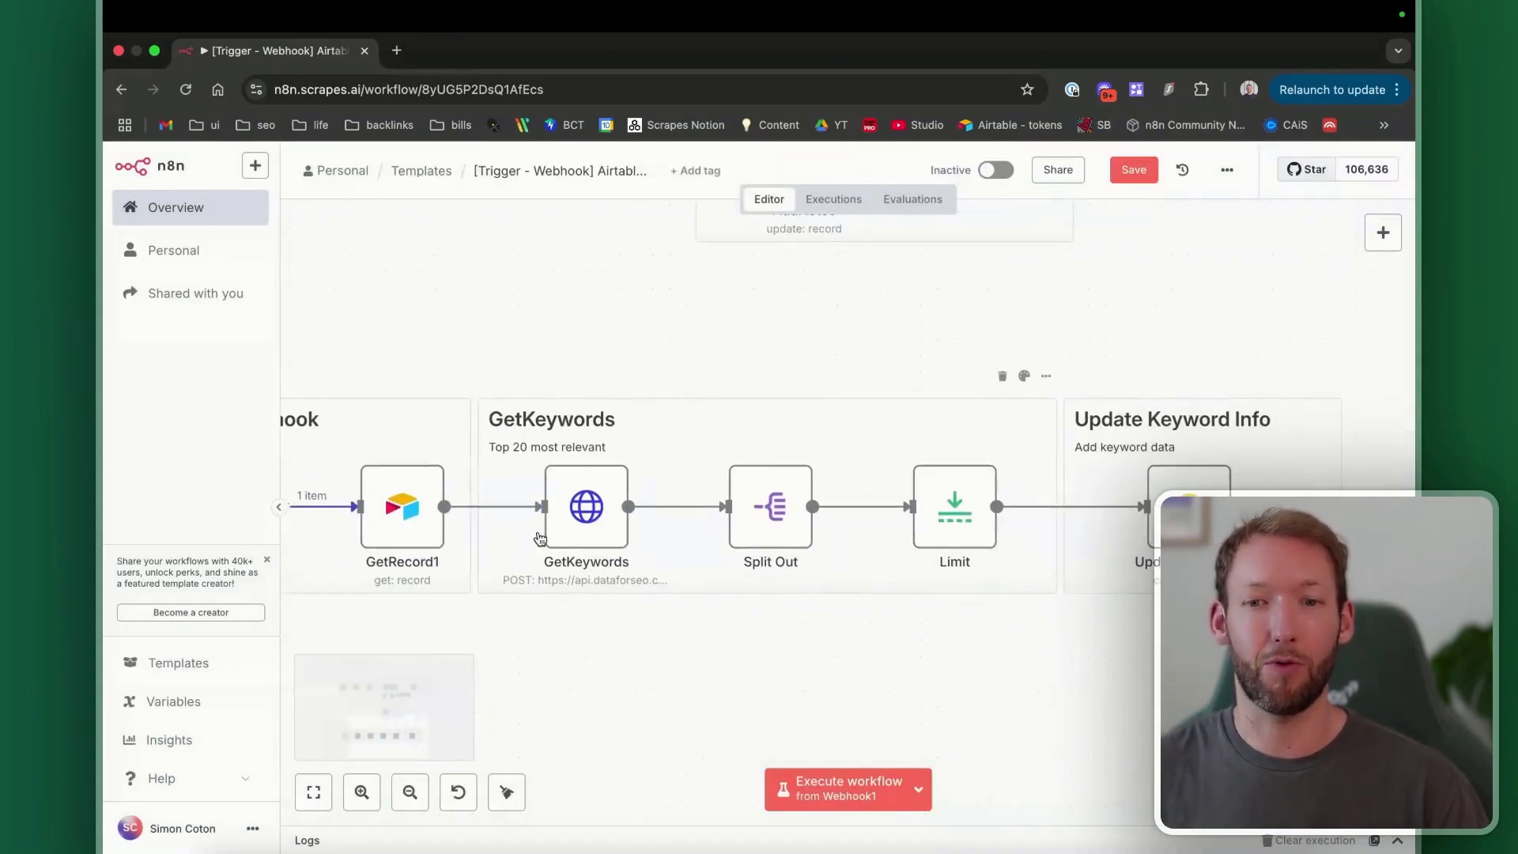
{"action": "scroll", "coordinate": [1151, 503], "scroll_direction": "left", "scroll_amount": 3}
{"action": "scroll", "coordinate": [395, 431], "scroll_direction": "right", "scroll_amount": 1}
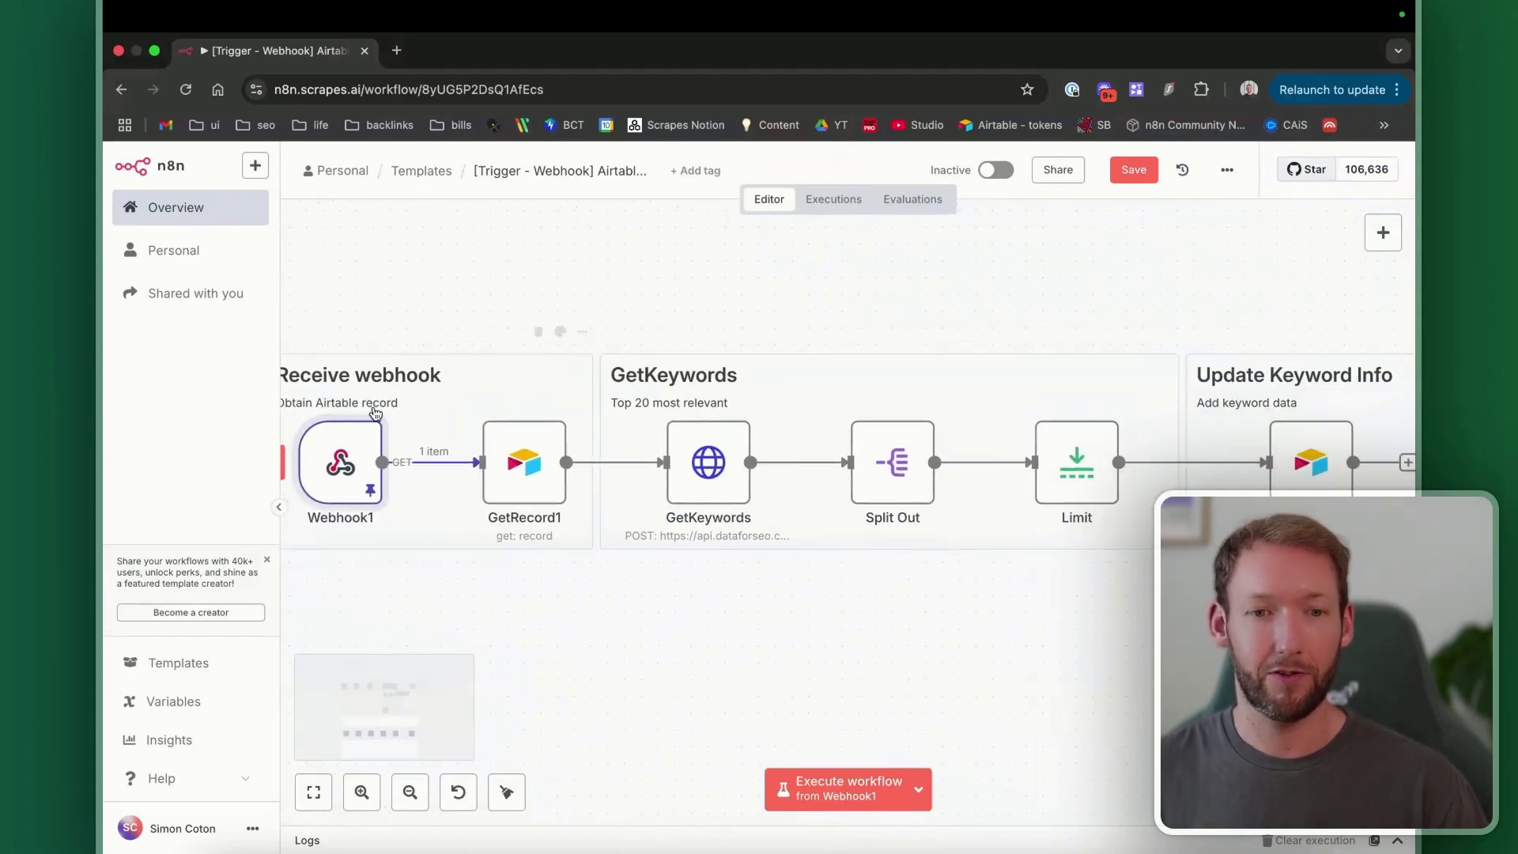
{"action": "scroll", "coordinate": [396, 481], "scroll_direction": "down", "scroll_amount": 1}
{"action": "left_click", "coordinate": [1133, 170]}
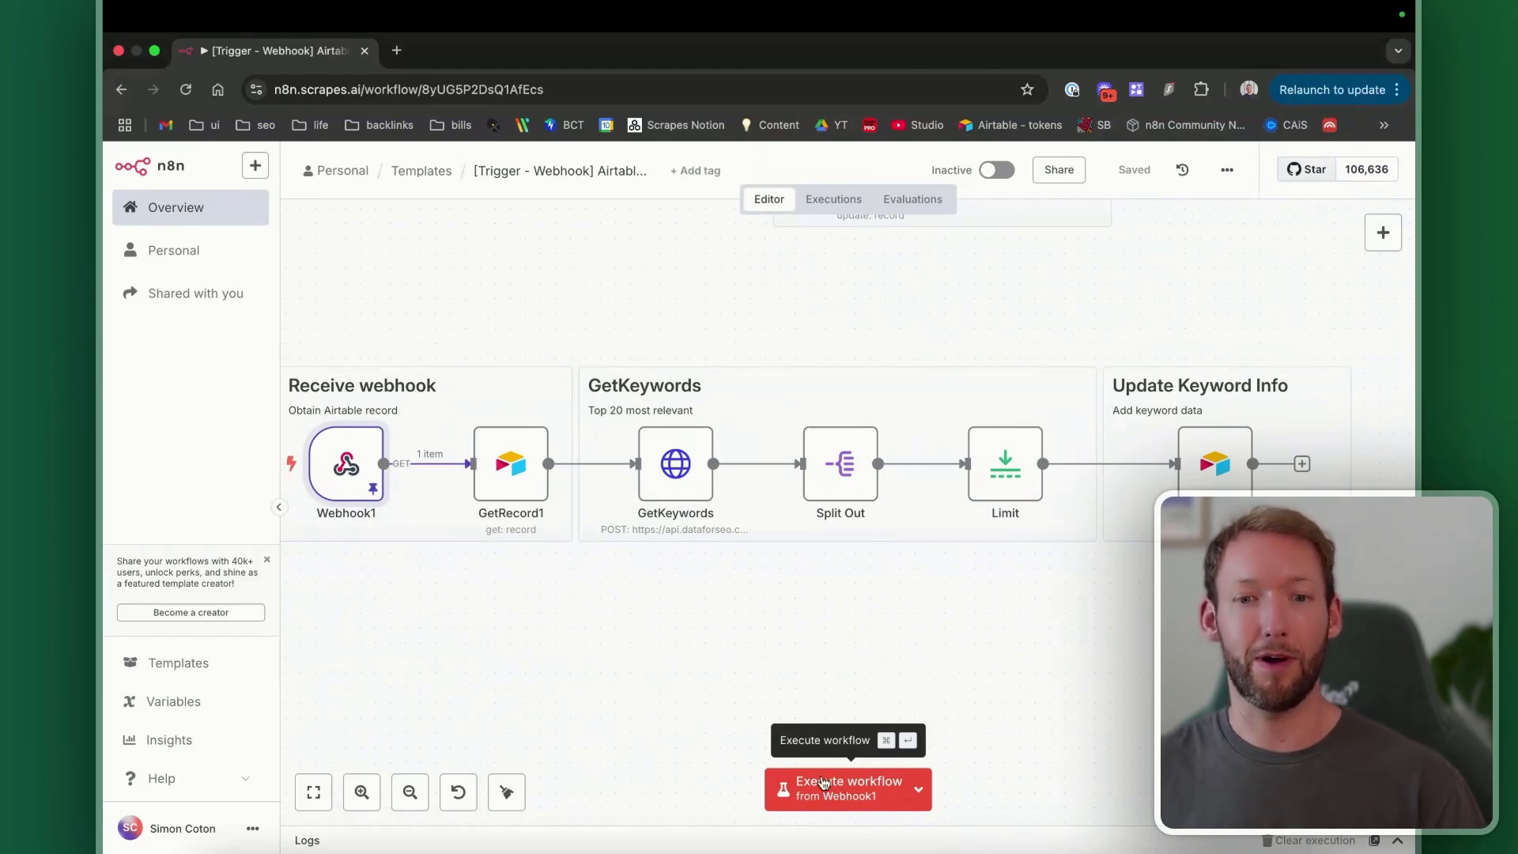
Step: View the settings of the GetRecord1 node and the GetKeywords request node, returning to the canvas after each
{"action": "double_click", "coordinate": [509, 464]}
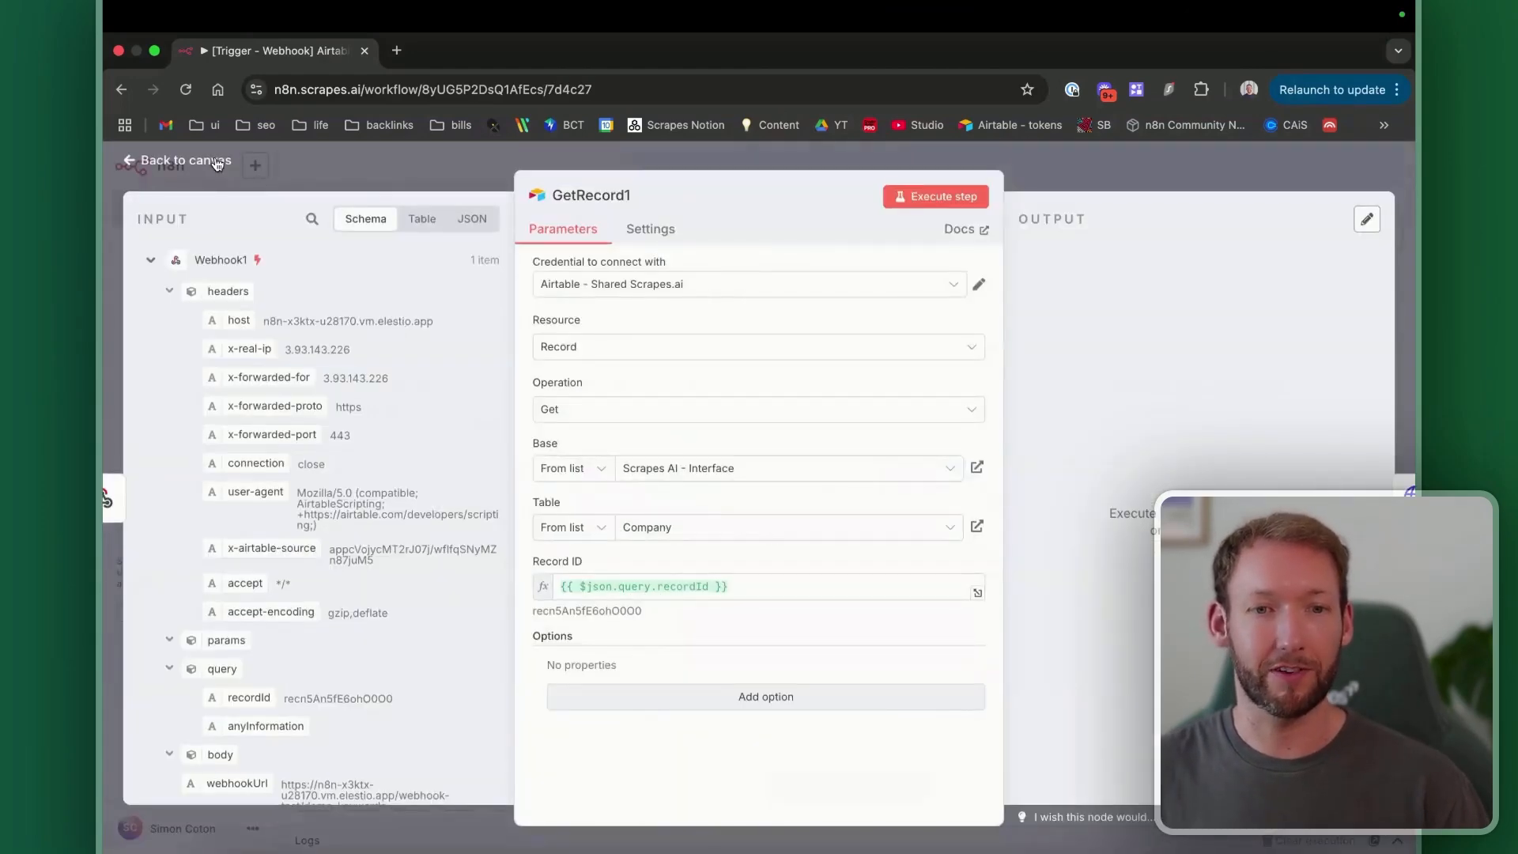
{"action": "left_click", "coordinate": [186, 163]}
{"action": "scroll", "coordinate": [690, 508], "scroll_direction": "up", "scroll_amount": 5}
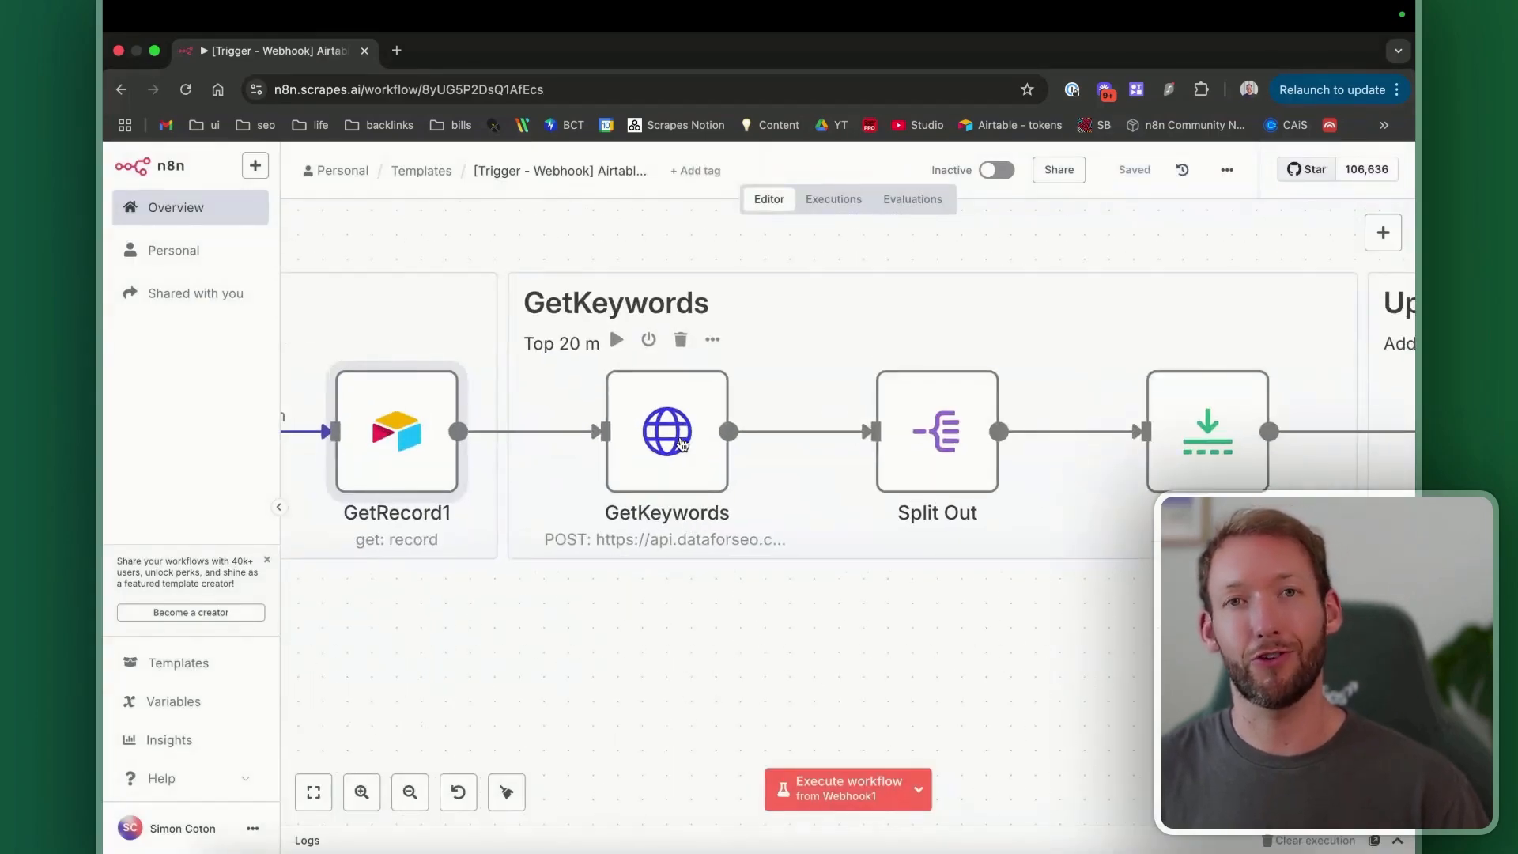
{"action": "double_click", "coordinate": [683, 444]}
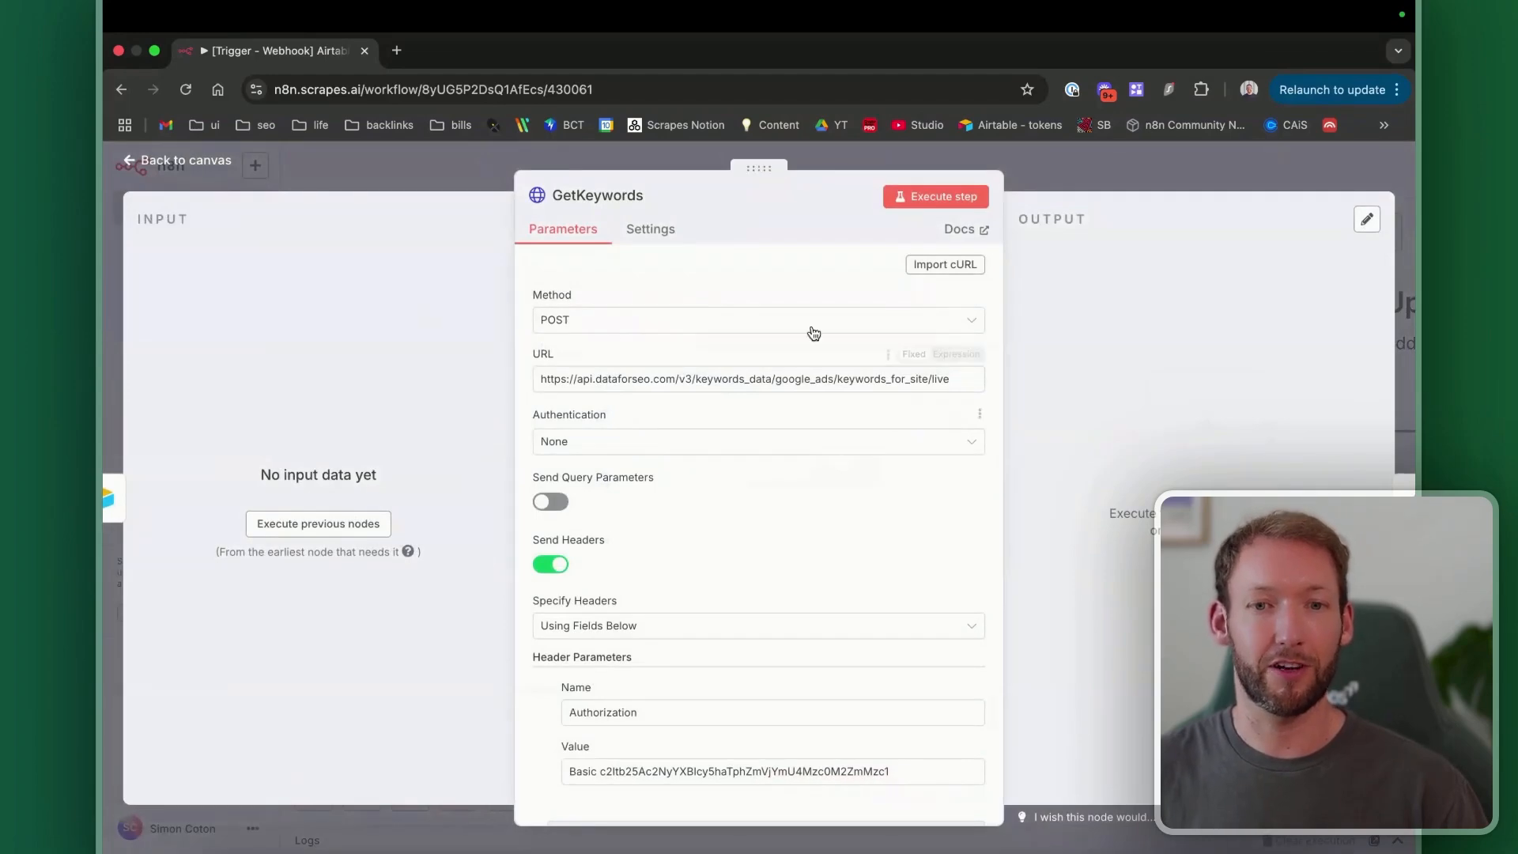
{"action": "left_click", "coordinate": [206, 169]}
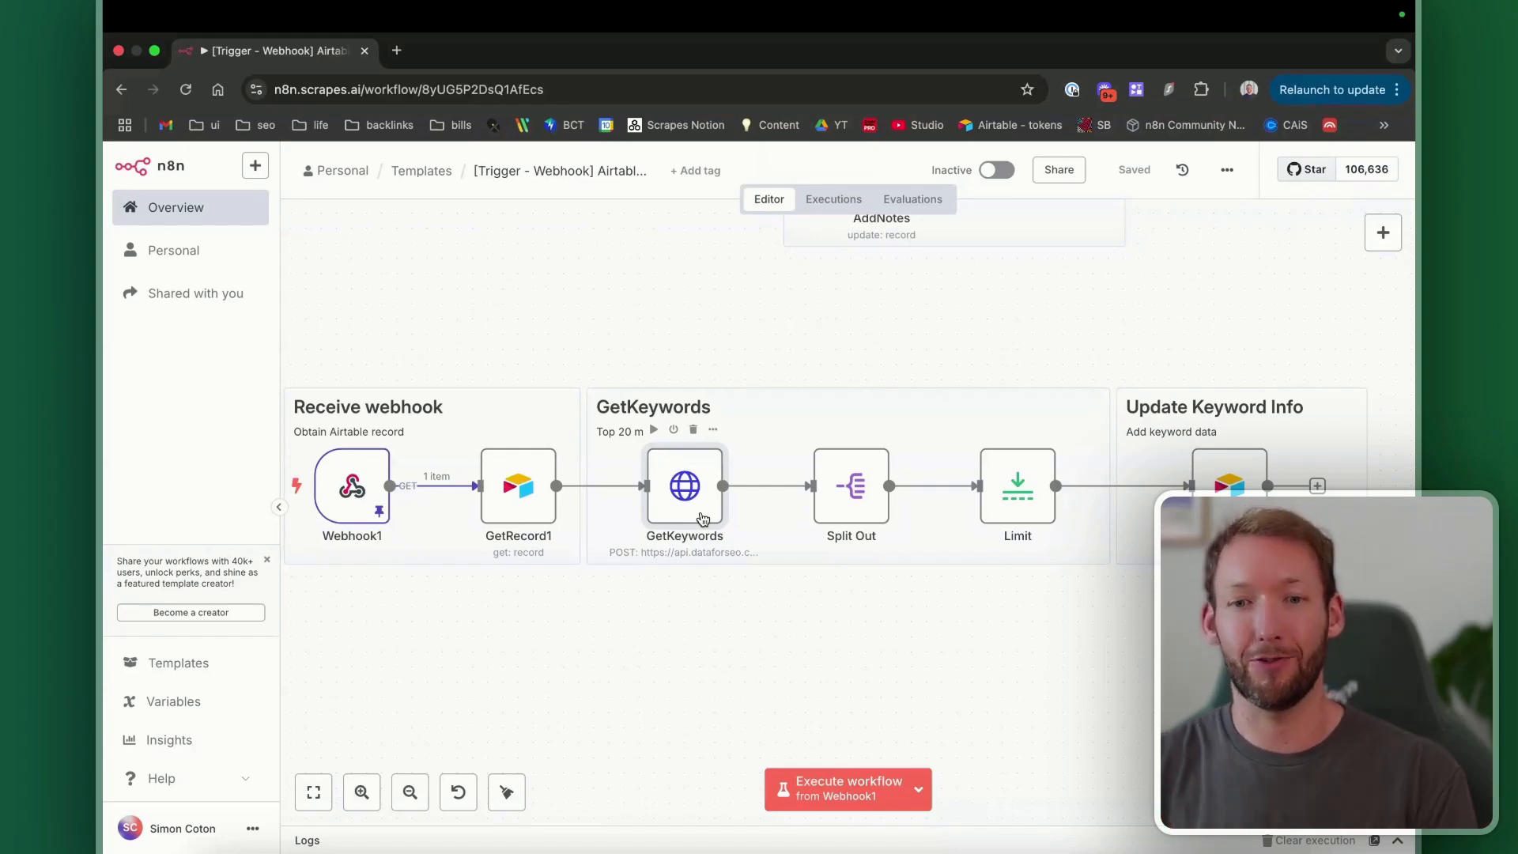
Step: Look over the nodes through to UpdateKeywords and execute the workflow from Webhook1
{"action": "scroll", "coordinate": [711, 498], "scroll_direction": "right", "scroll_amount": 3}
{"action": "scroll", "coordinate": [974, 494], "scroll_direction": "right", "scroll_amount": 5}
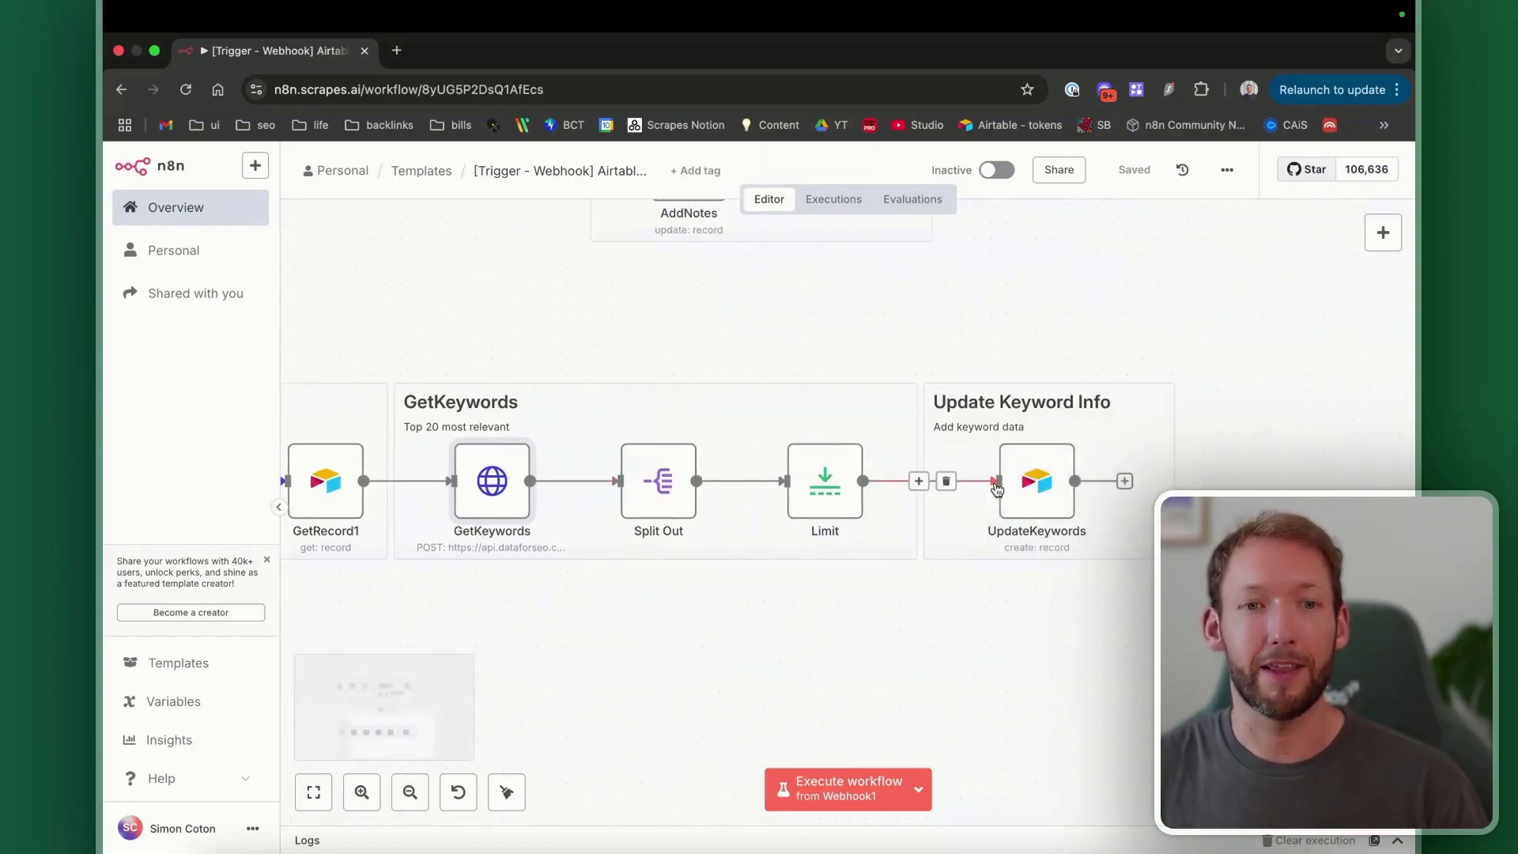
{"action": "scroll", "coordinate": [789, 723], "scroll_direction": "left", "scroll_amount": 10}
{"action": "scroll", "coordinate": [789, 724], "scroll_direction": "right", "scroll_amount": 8}
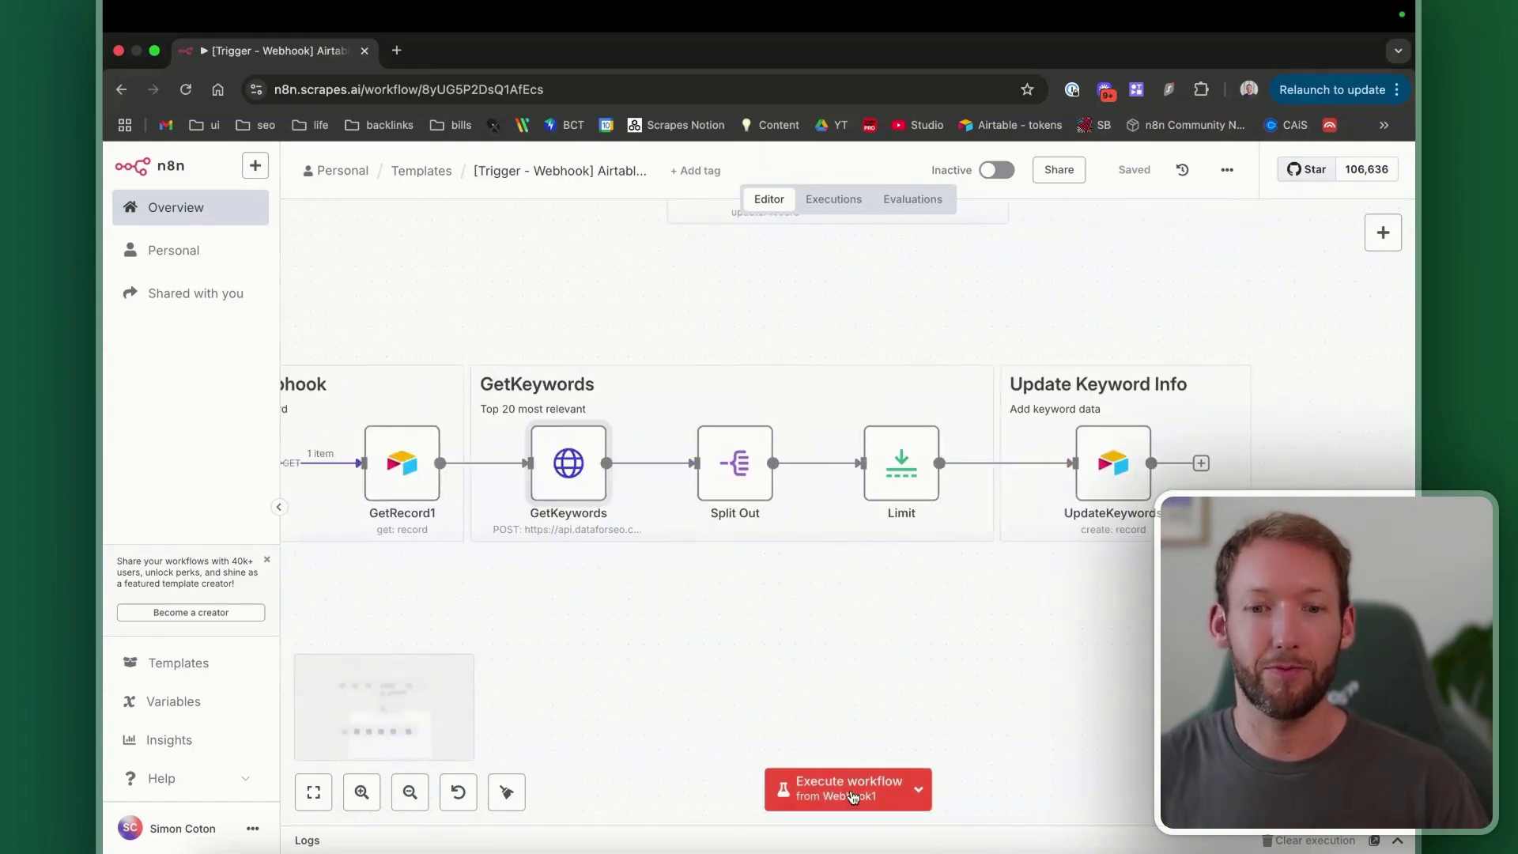
{"action": "left_click", "coordinate": [852, 790]}
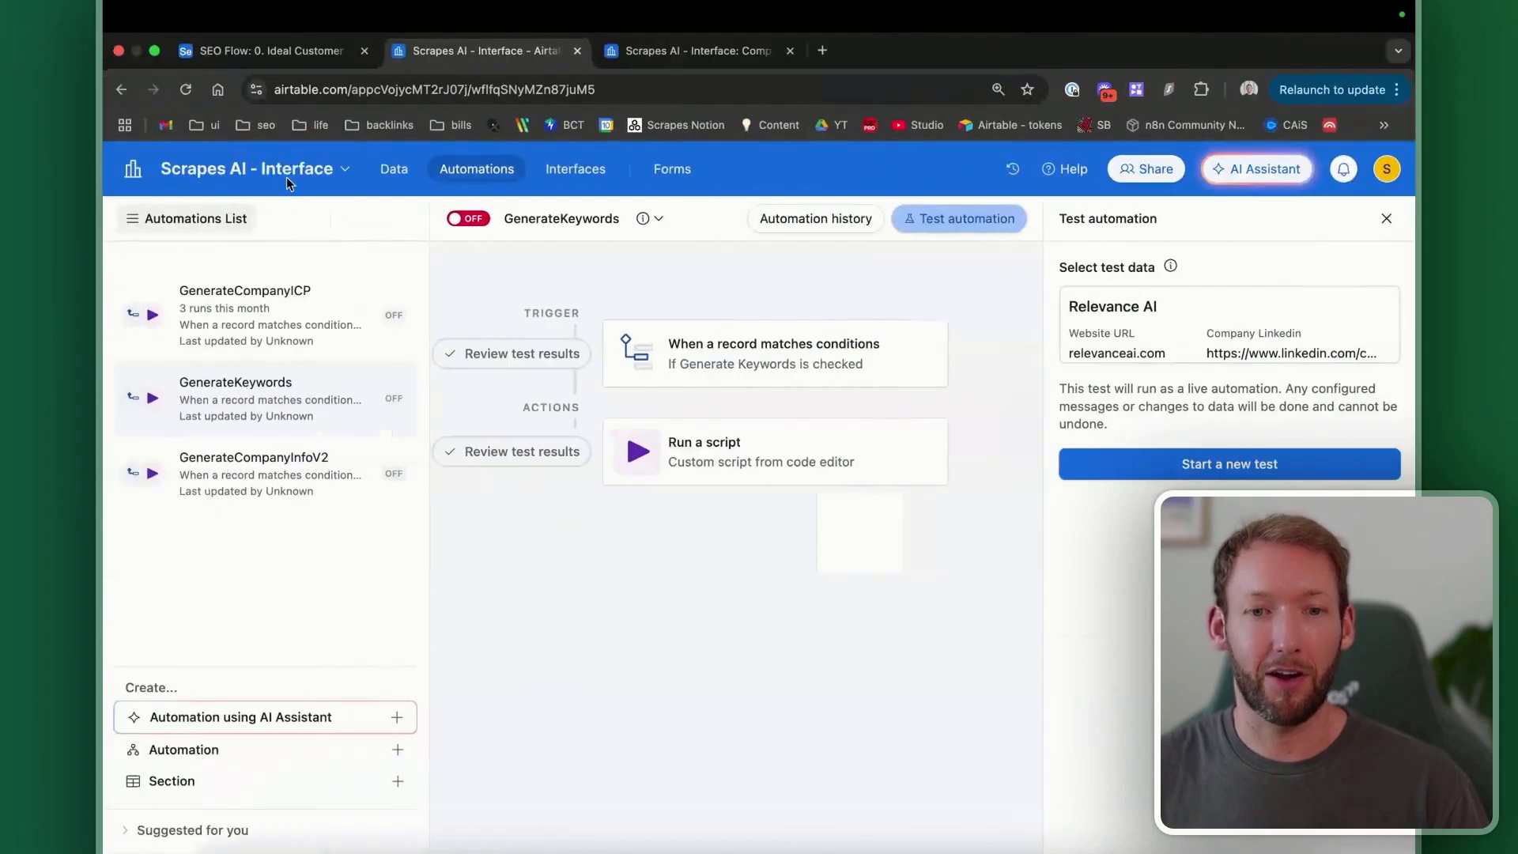
Step: Switch to the Airtable interface editor and view the Company Info page, followed by the Keywords page
{"action": "left_click", "coordinate": [575, 169]}
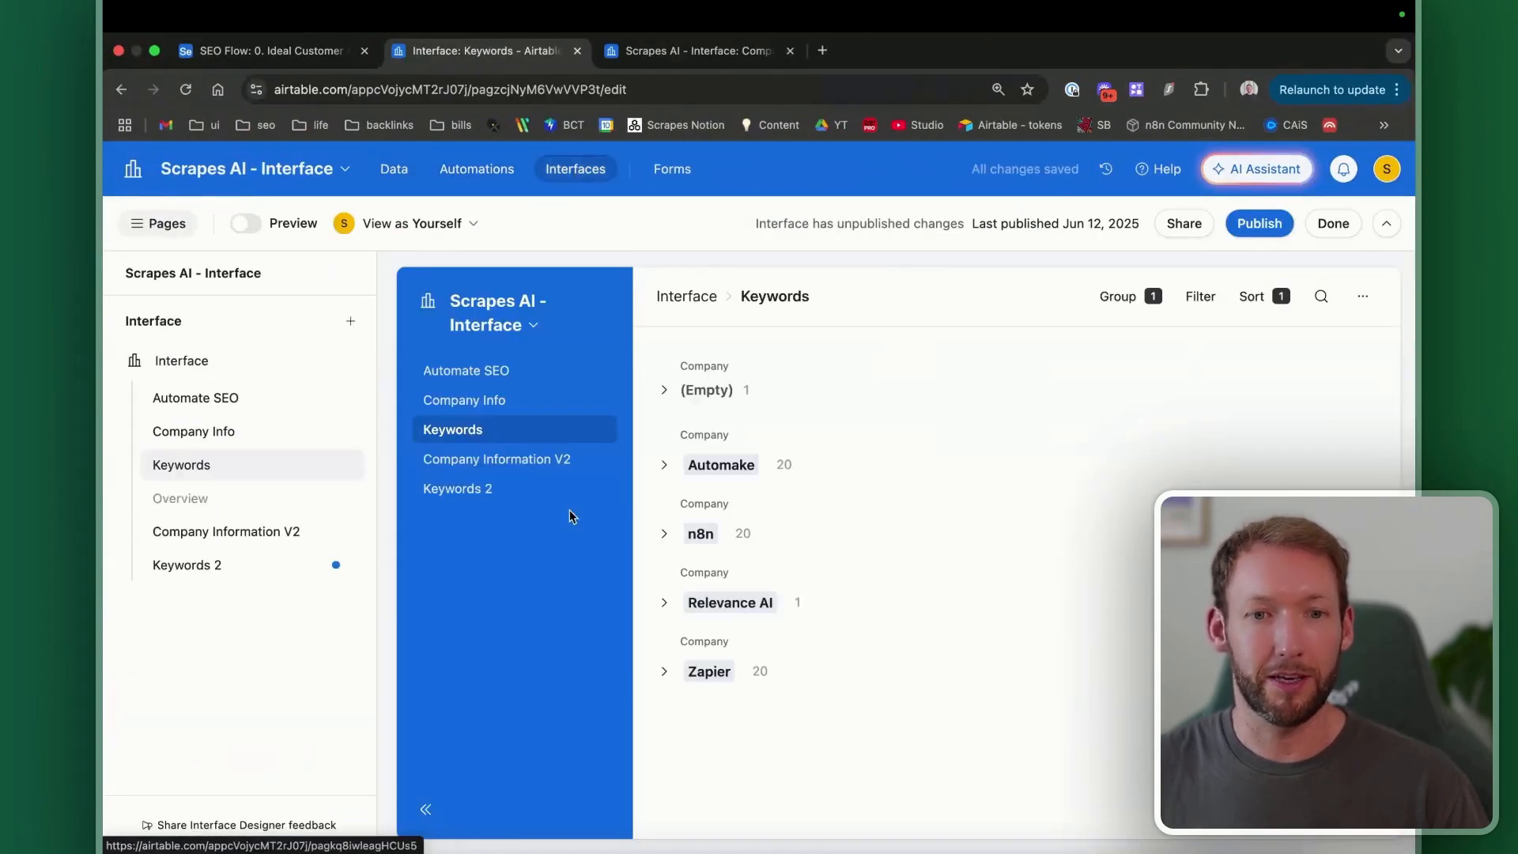
{"action": "left_click", "coordinate": [509, 395]}
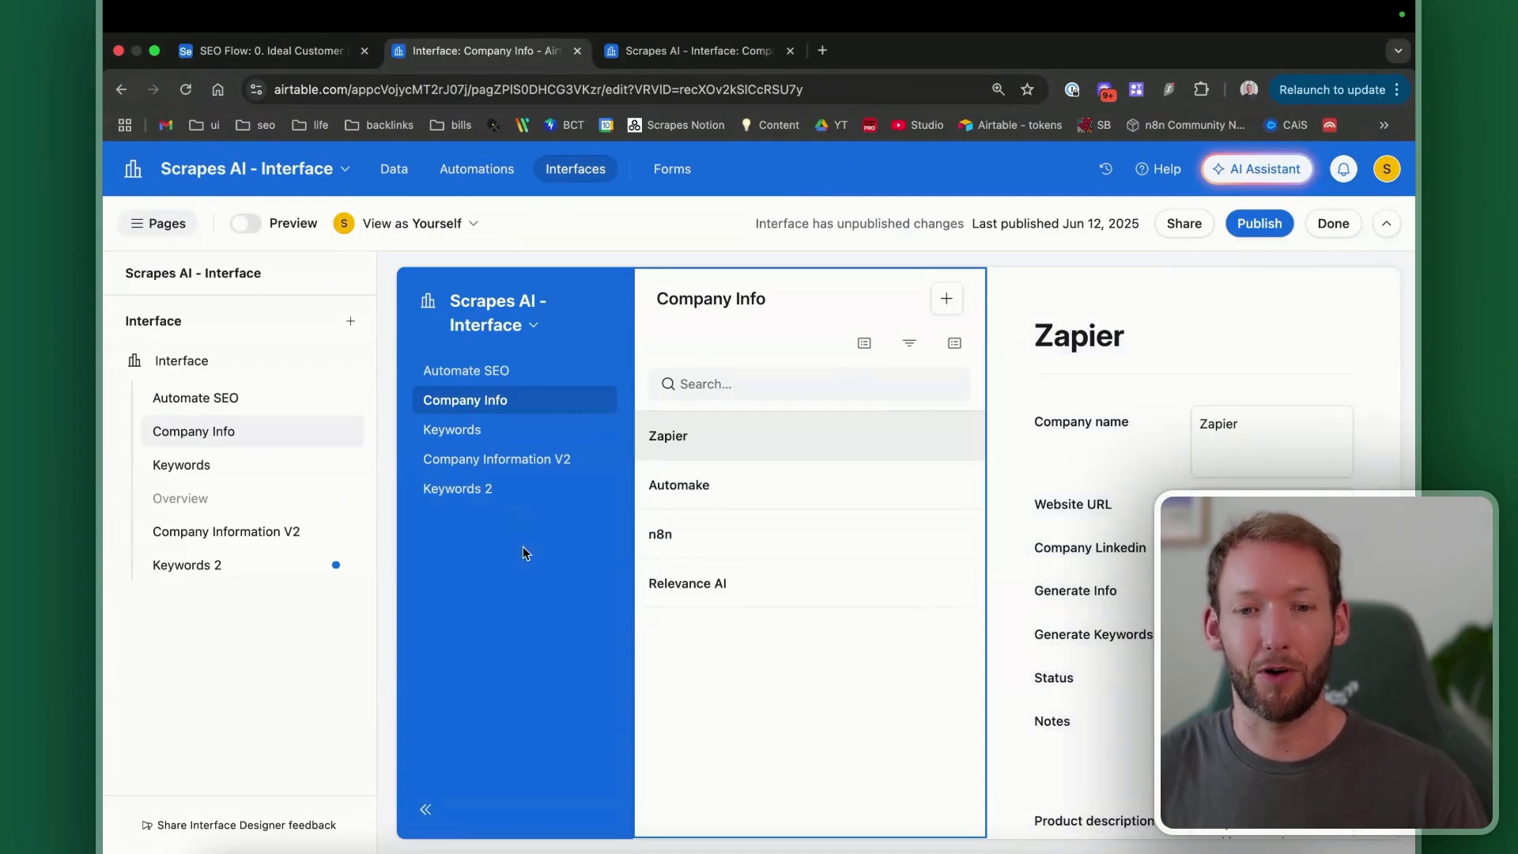
{"action": "left_click", "coordinate": [497, 498]}
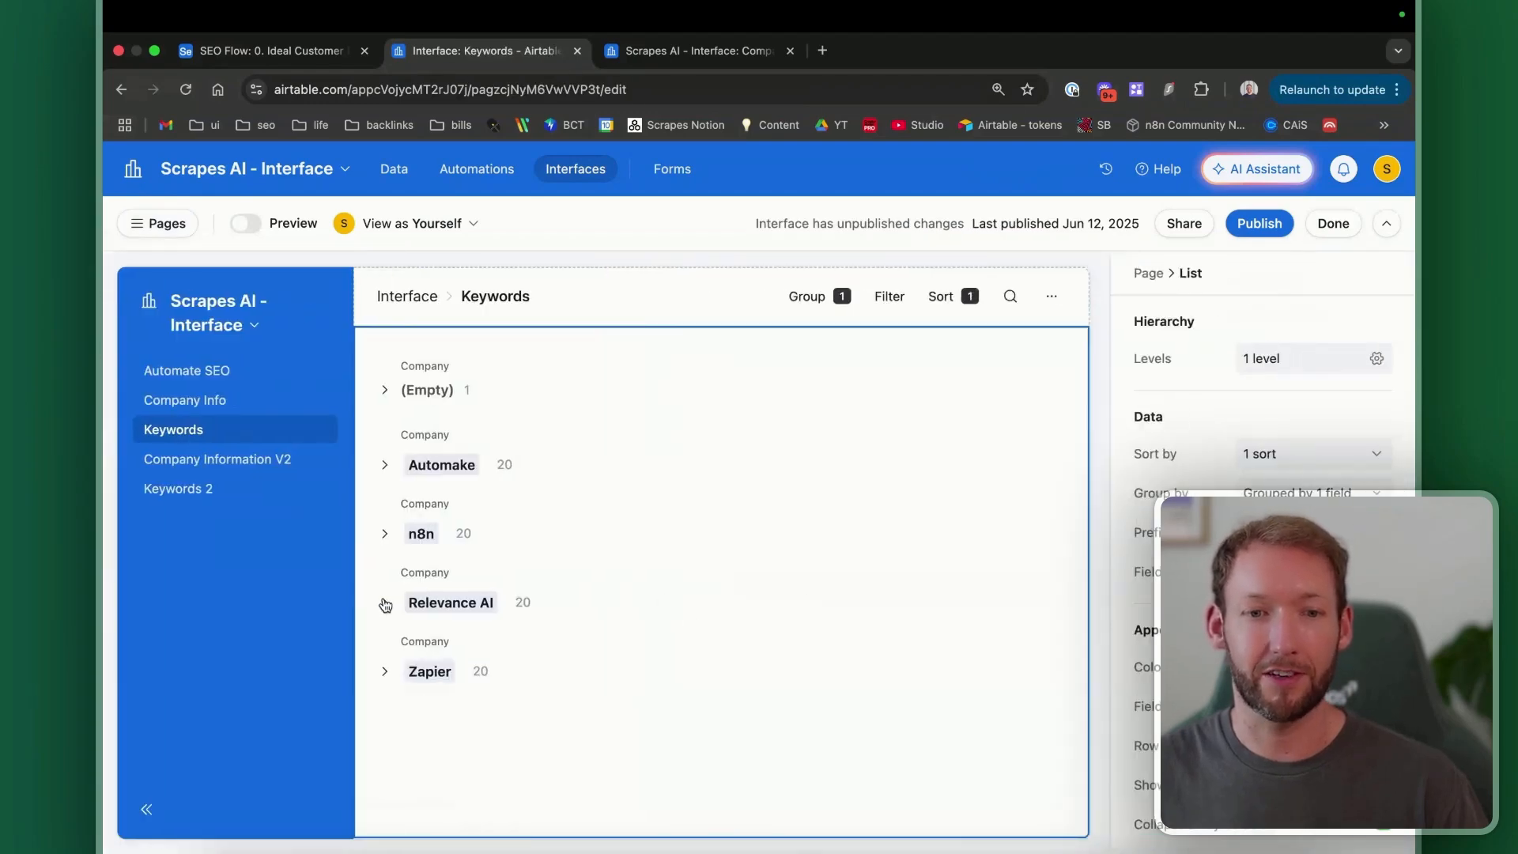
Step: Expand the Relevance AI group on the Keywords page and examine its keywords, competition, volume, CPC and difficulty
{"action": "left_click", "coordinate": [384, 604]}
{"action": "scroll", "coordinate": [620, 616], "scroll_direction": "down", "scroll_amount": 3}
{"action": "scroll", "coordinate": [620, 616], "scroll_direction": "up", "scroll_amount": 1}
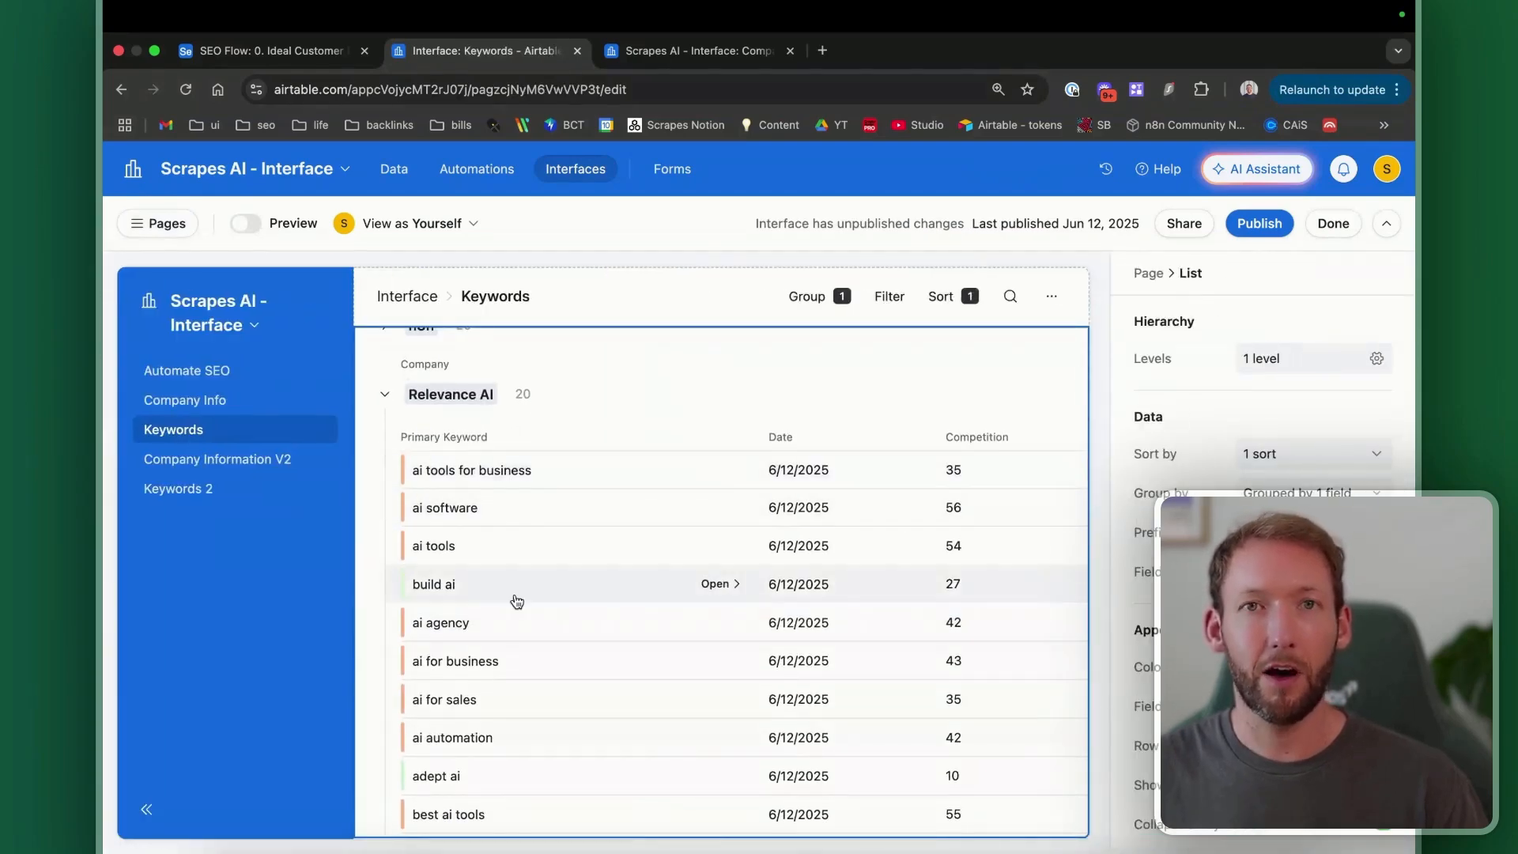
{"action": "scroll", "coordinate": [593, 539], "scroll_direction": "right", "scroll_amount": 6}
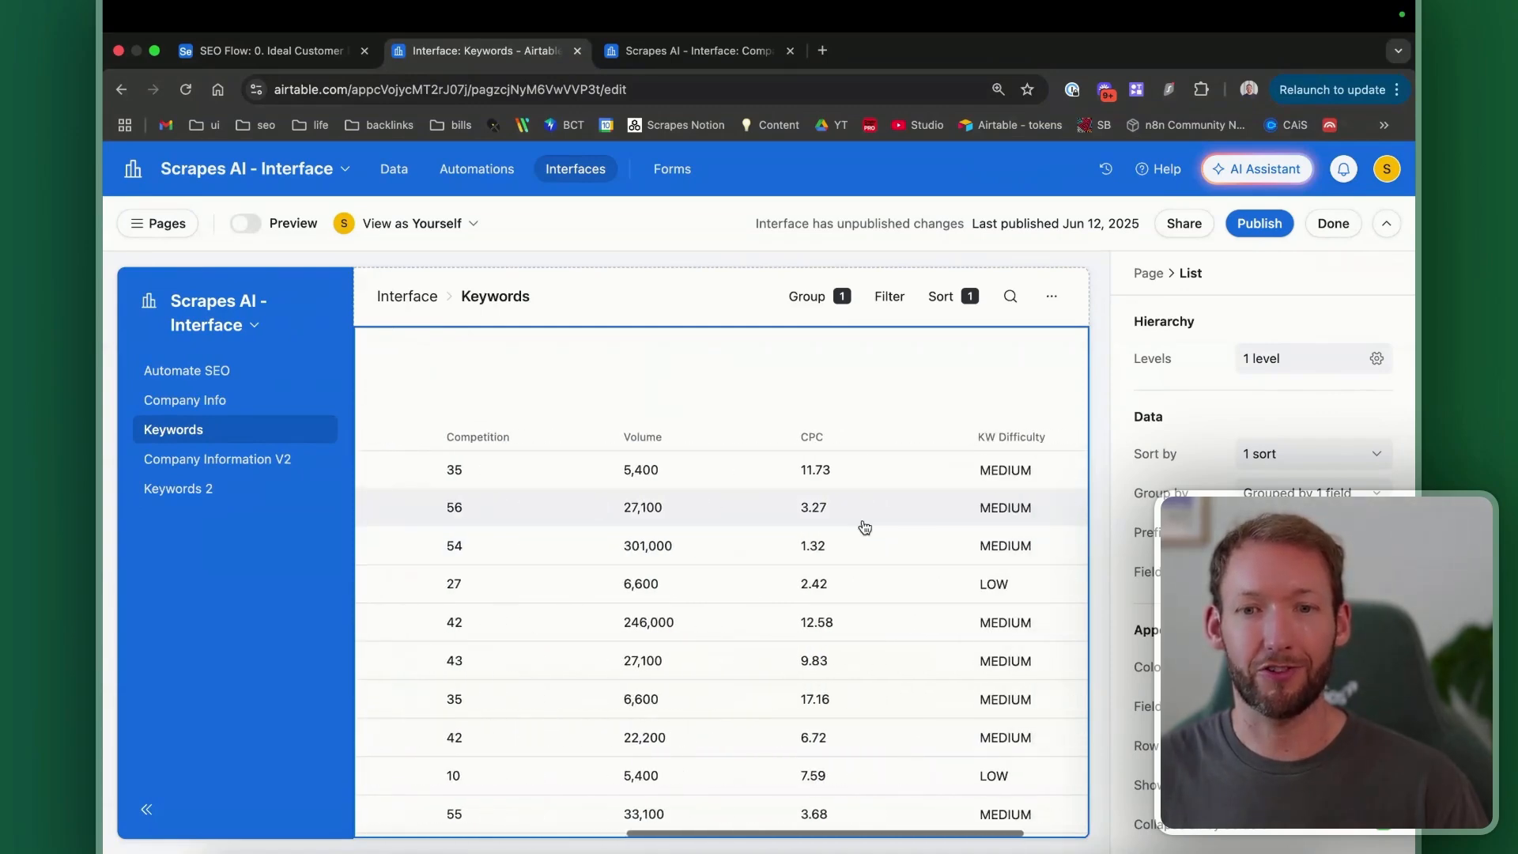
{"action": "scroll", "coordinate": [865, 528], "scroll_direction": "left", "scroll_amount": 6}
{"action": "scroll", "coordinate": [514, 467], "scroll_direction": "down", "scroll_amount": 3}
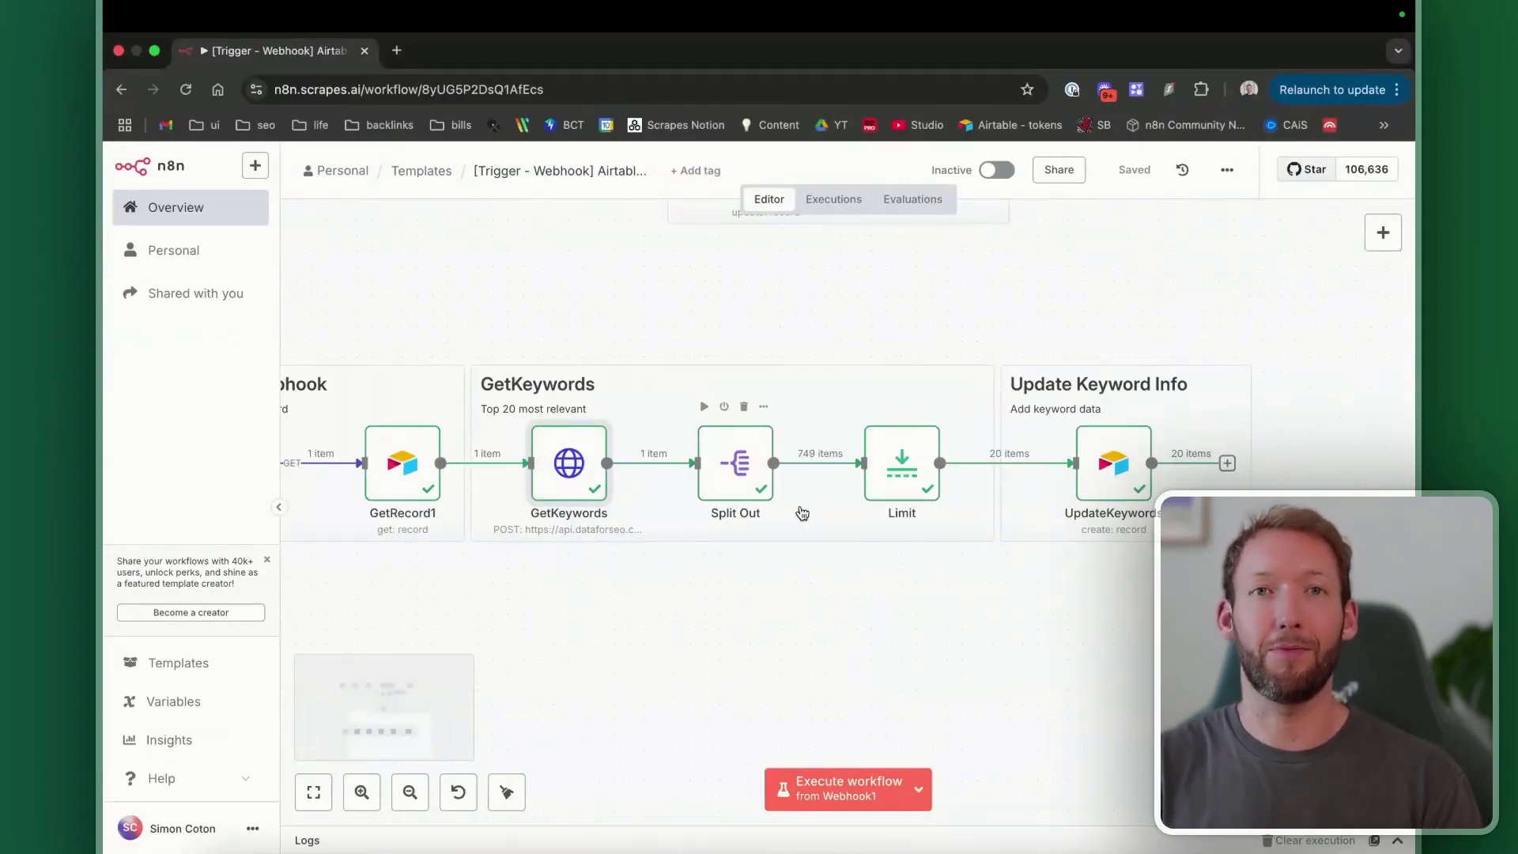
Step: Open the DataForSEO SERP API page in a new browser tab beside the n8n workflow
{"action": "left_click", "coordinate": [398, 51]}
{"action": "type", "text": "dat"}
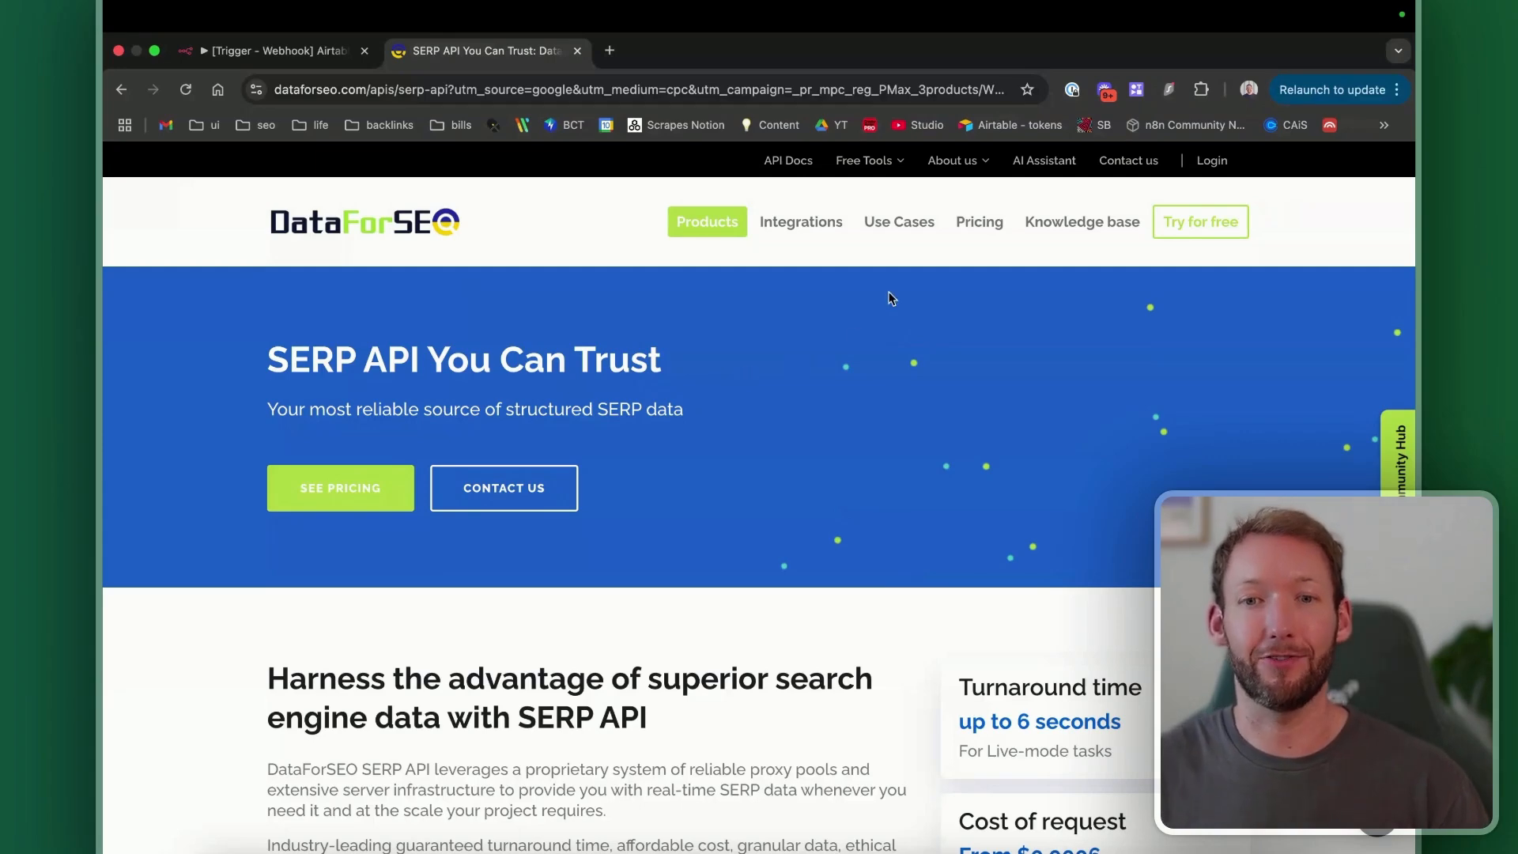
Step: Open the DataForSEO pricing page and look over its API pricing and spending control sections
{"action": "left_click", "coordinate": [980, 222]}
{"action": "scroll", "coordinate": [721, 614], "scroll_direction": "down", "scroll_amount": 10}
{"action": "scroll", "coordinate": [721, 614], "scroll_direction": "up", "scroll_amount": 2}
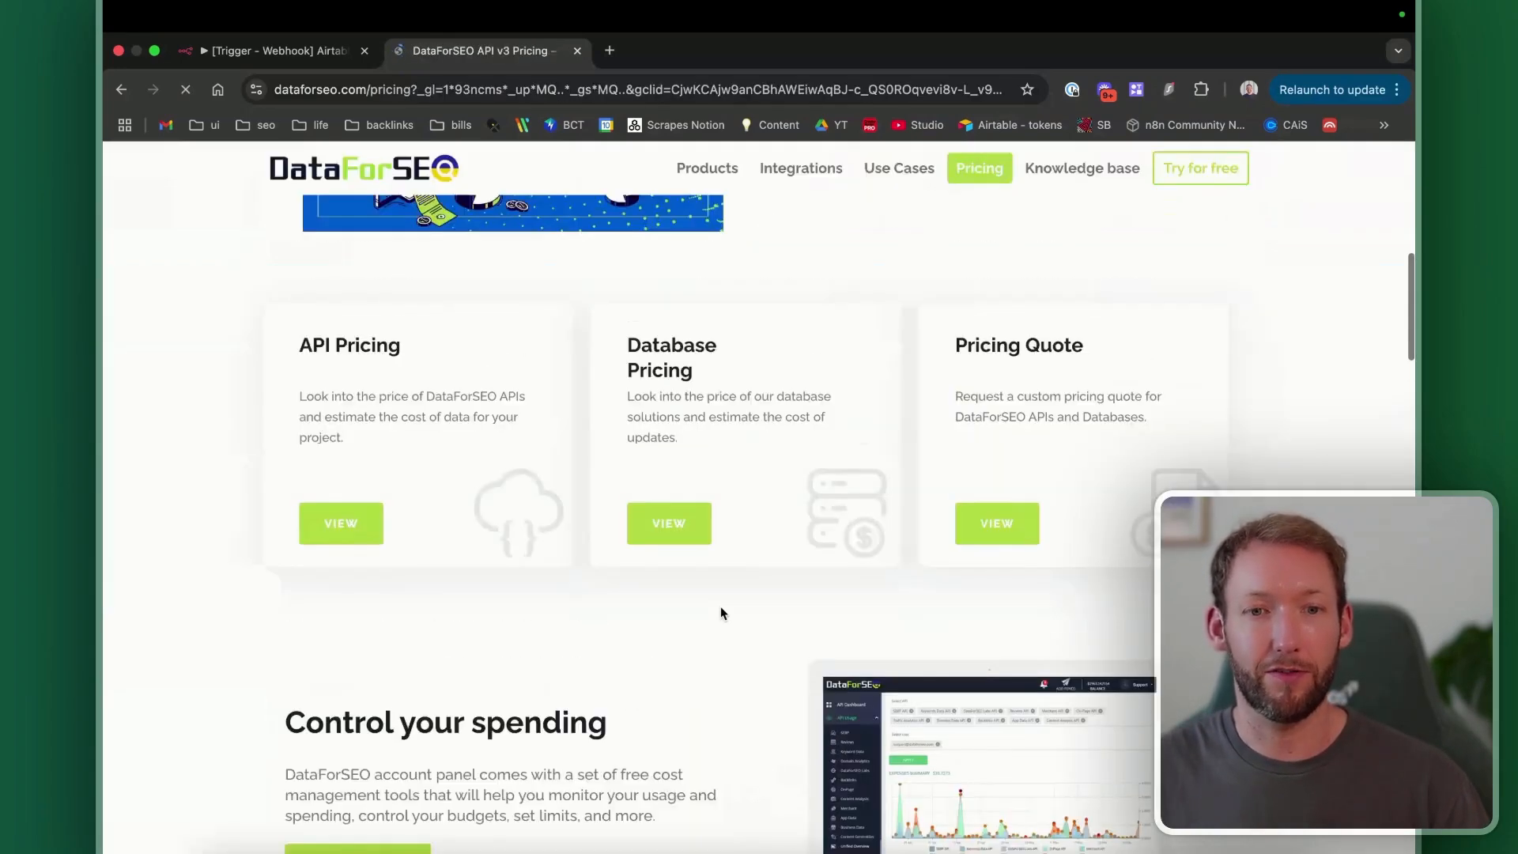
{"action": "left_click", "coordinate": [339, 521]}
{"action": "scroll", "coordinate": [485, 424], "scroll_direction": "up", "scroll_amount": 5}
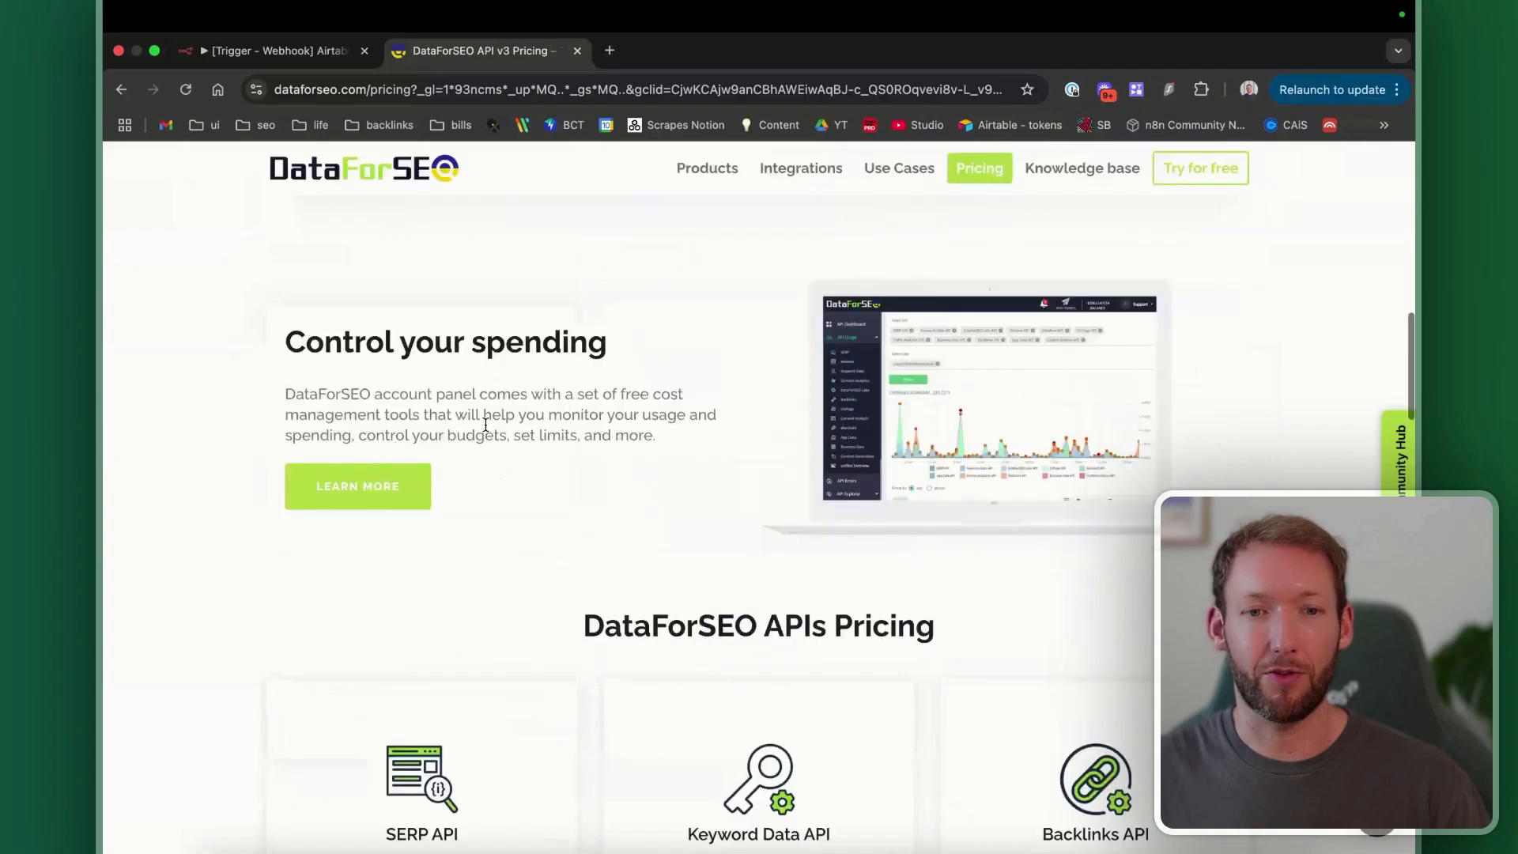
{"action": "scroll", "coordinate": [454, 604], "scroll_direction": "down", "scroll_amount": 2}
{"action": "scroll", "coordinate": [454, 604], "scroll_direction": "up", "scroll_amount": 4}
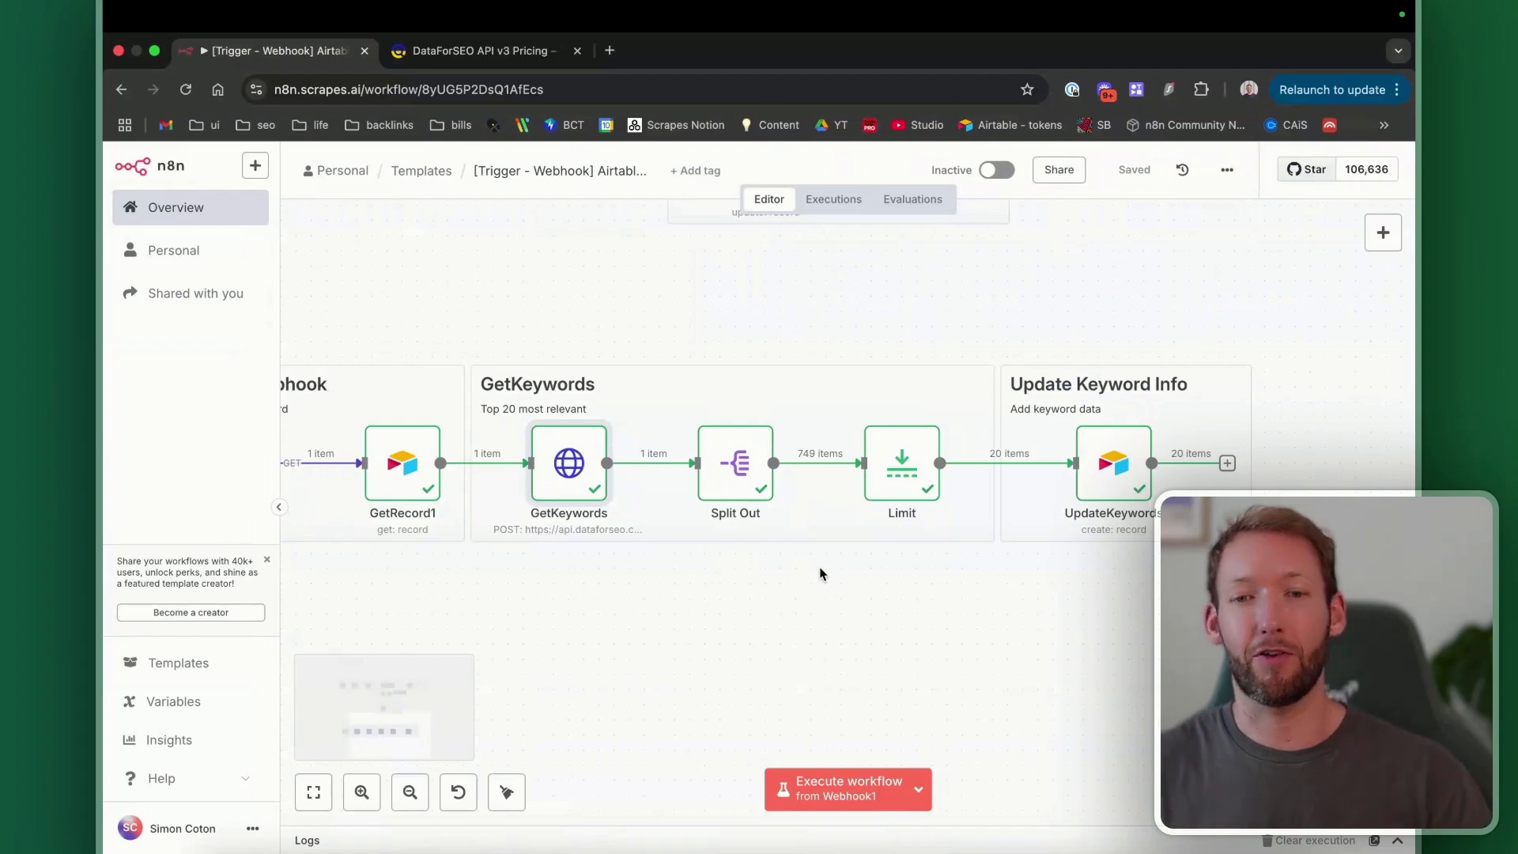
Step: Return to the DataForSEO pricing page, view the list of API and database products, and open the account dashboard
{"action": "left_click", "coordinate": [506, 54]}
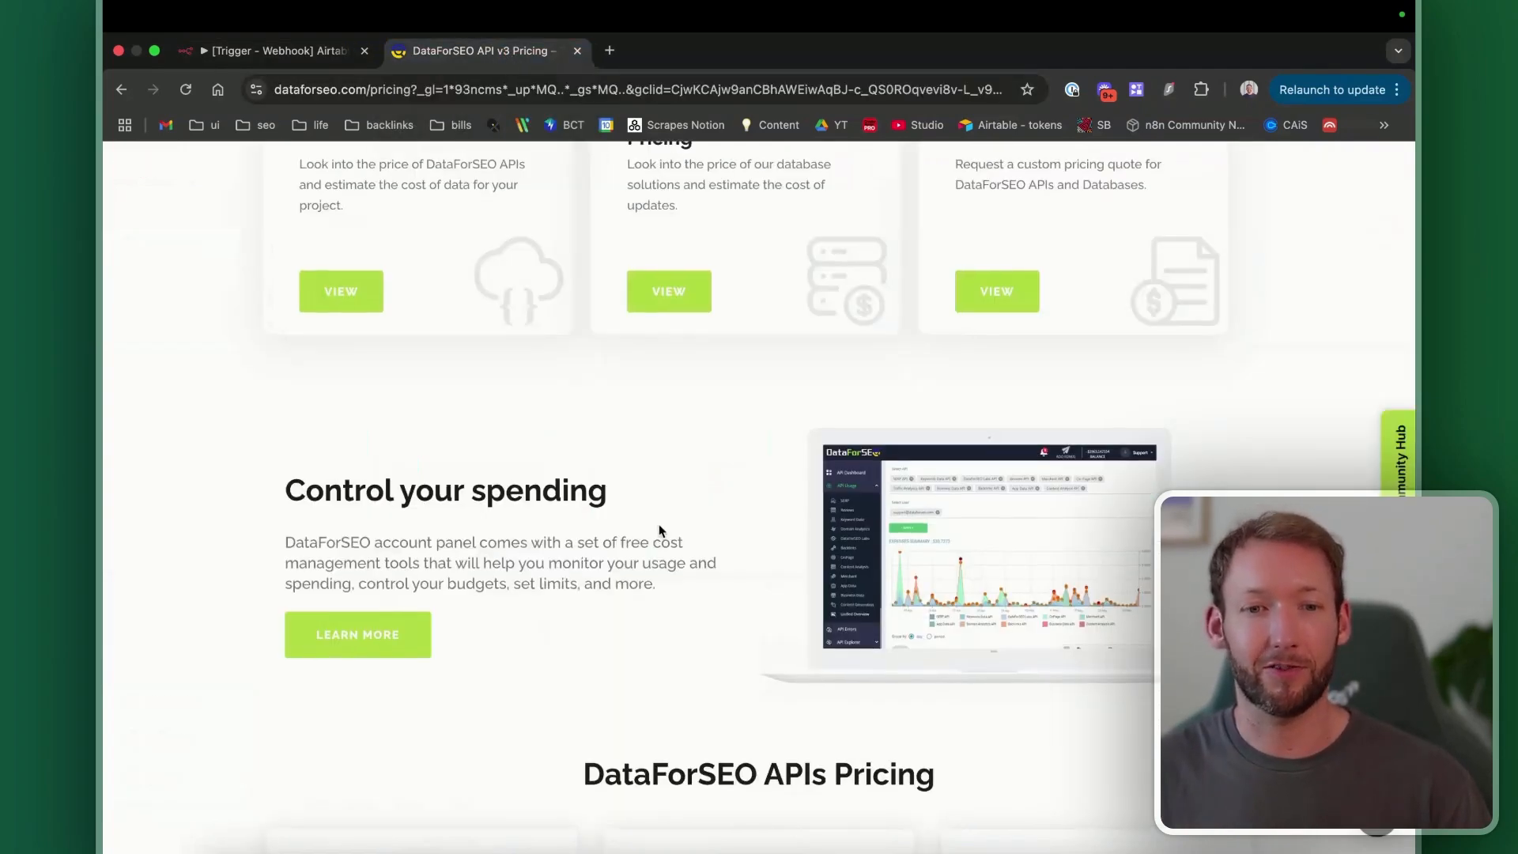
{"action": "scroll", "coordinate": [661, 528], "scroll_direction": "up", "scroll_amount": 15}
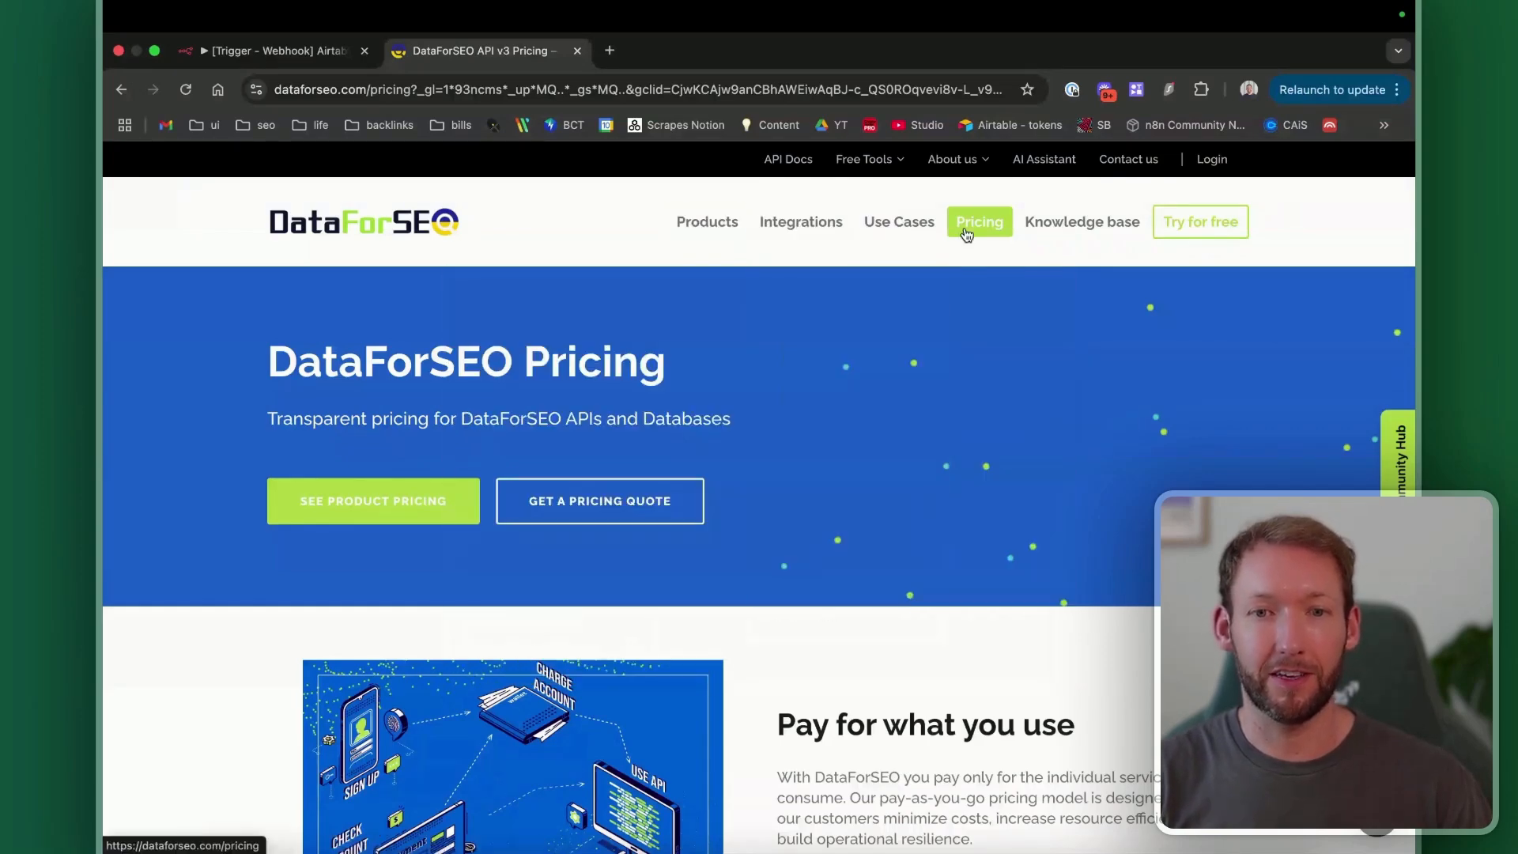
{"action": "mouse_move", "coordinate": [713, 229]}
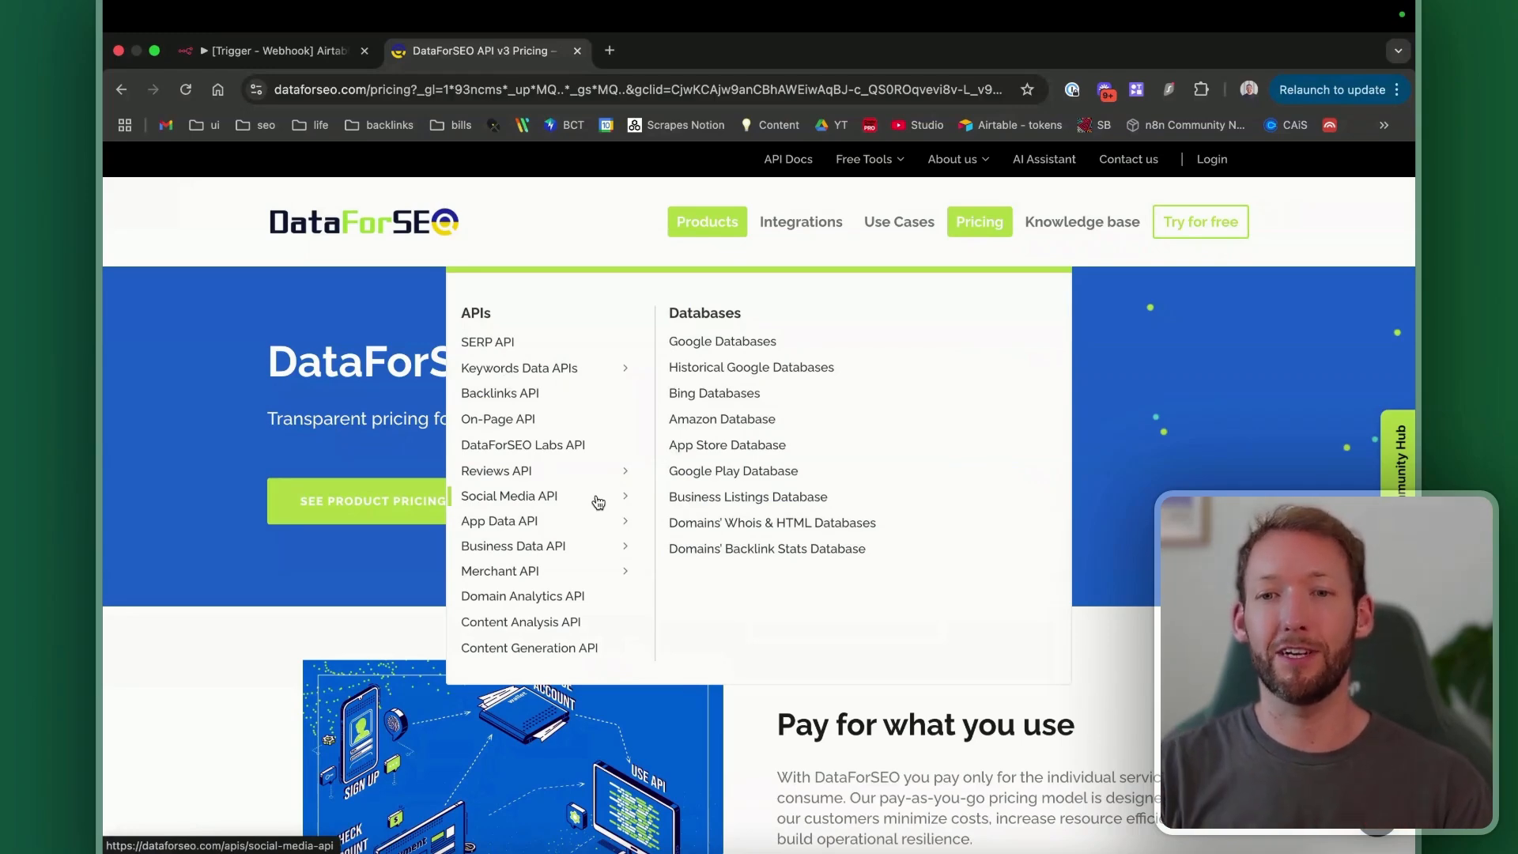
{"action": "left_click", "coordinate": [1212, 160]}
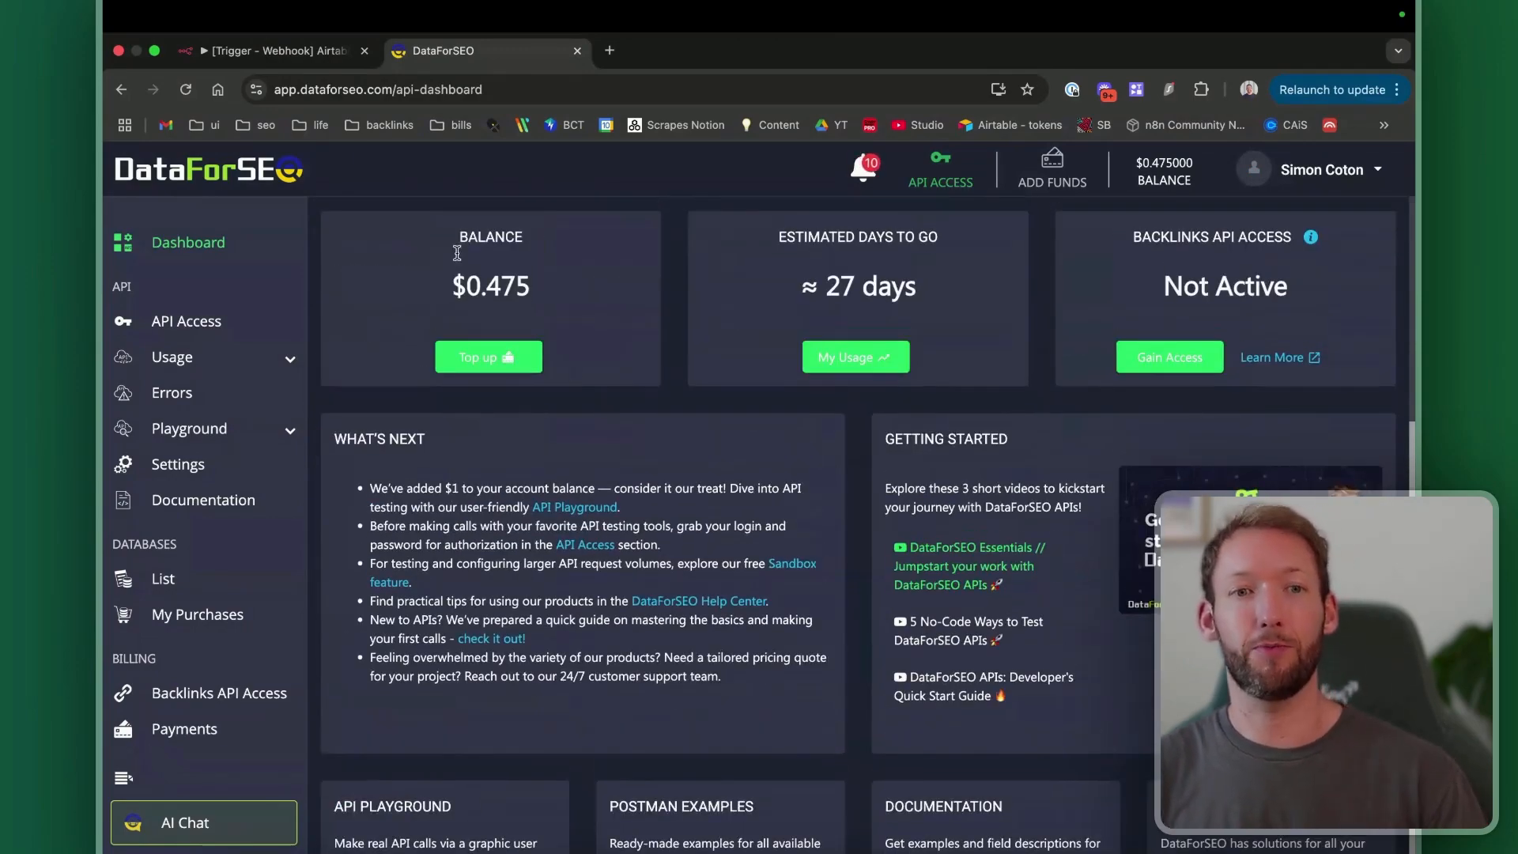
Step: Open the GetKeywords node in the n8n workflow and examine the keywords_data/google_ads part of its endpoint URL
{"action": "left_click", "coordinate": [291, 52]}
{"action": "double_click", "coordinate": [567, 487]}
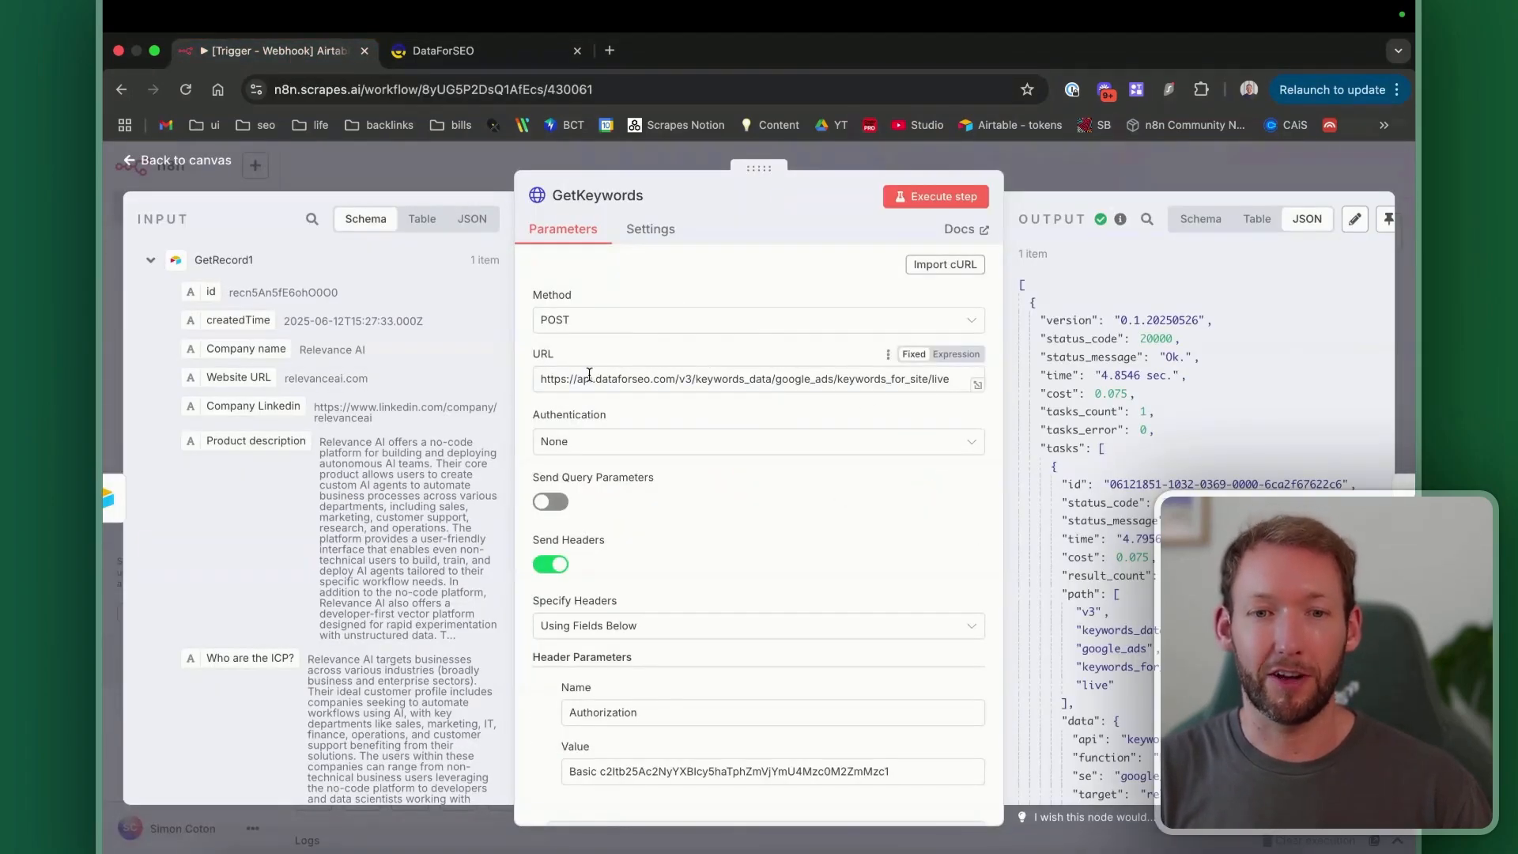
{"action": "left_click_drag", "start_coordinate": [590, 379], "coordinate": [860, 378]}
{"action": "left_click", "coordinate": [860, 377]}
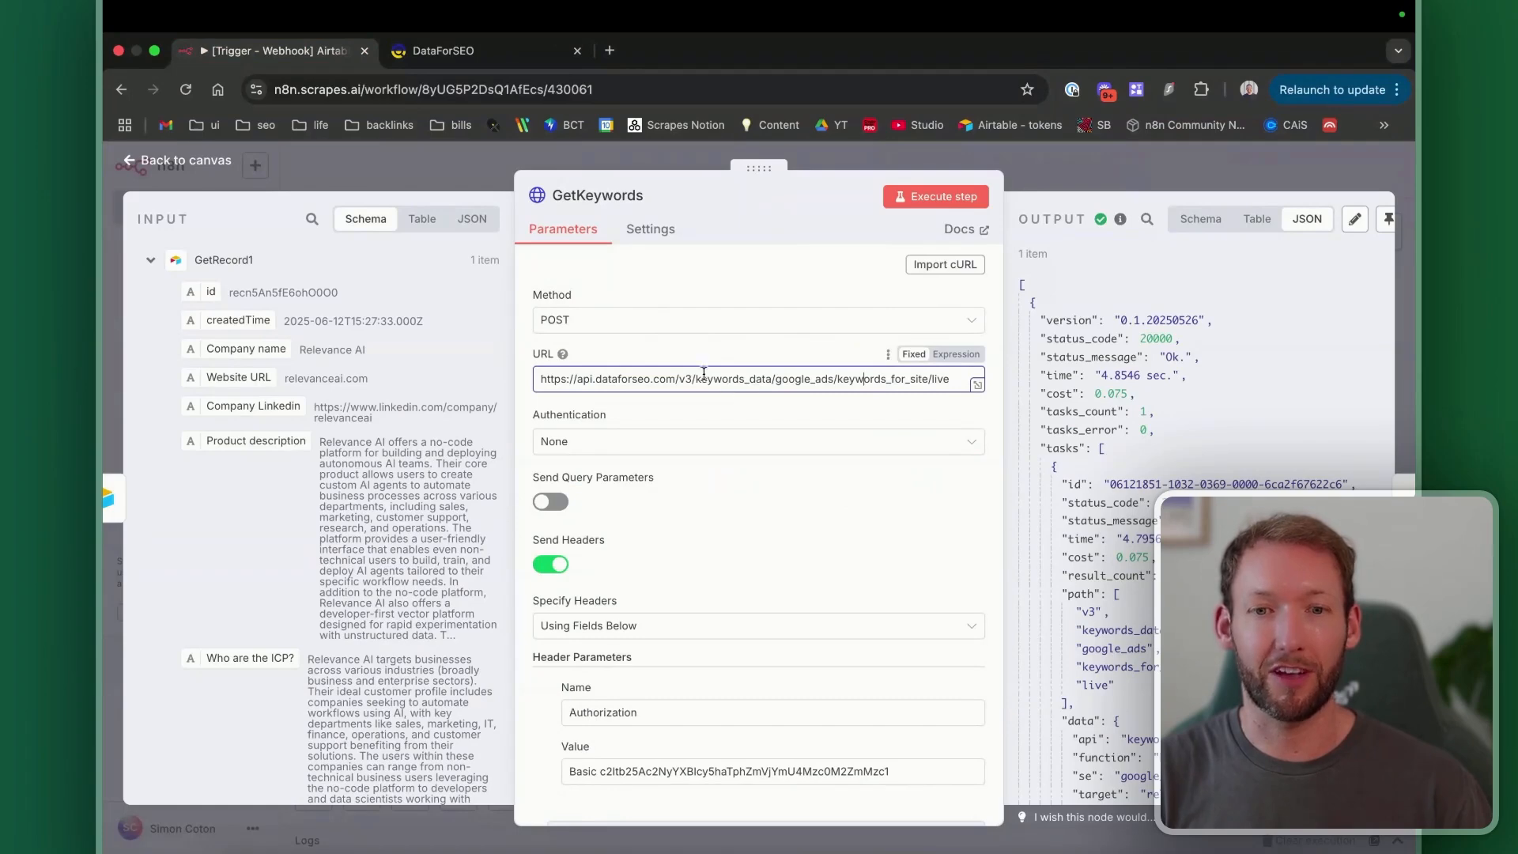
{"action": "left_click_drag", "start_coordinate": [697, 379], "coordinate": [758, 379]}
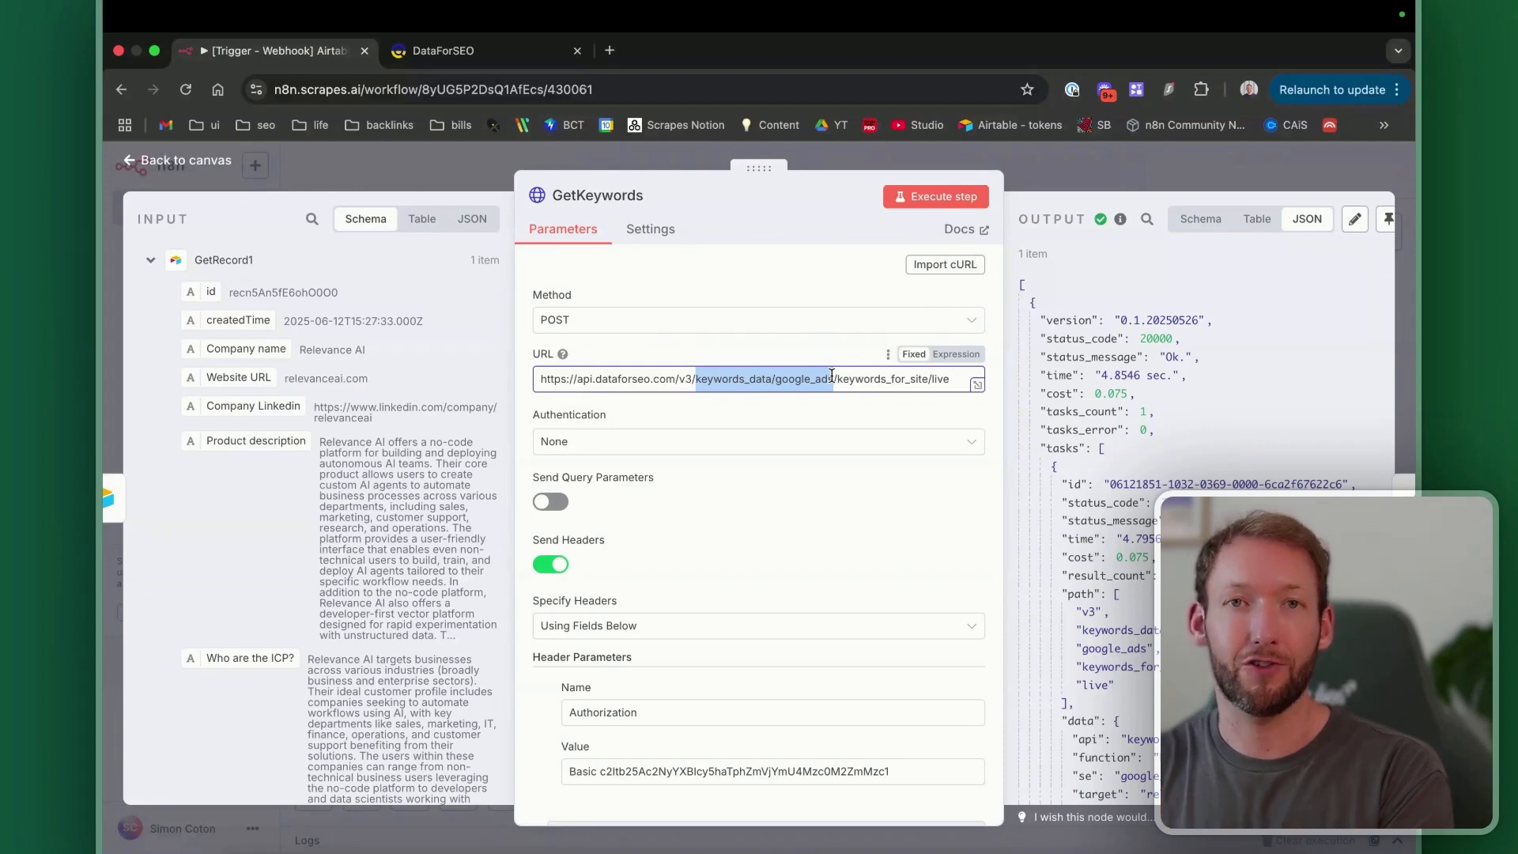
Step: Review the GetKeywords node's Authorization header, authentication options and JSON body, and return to the canvas
{"action": "scroll", "coordinate": [798, 517], "scroll_direction": "down", "scroll_amount": 3}
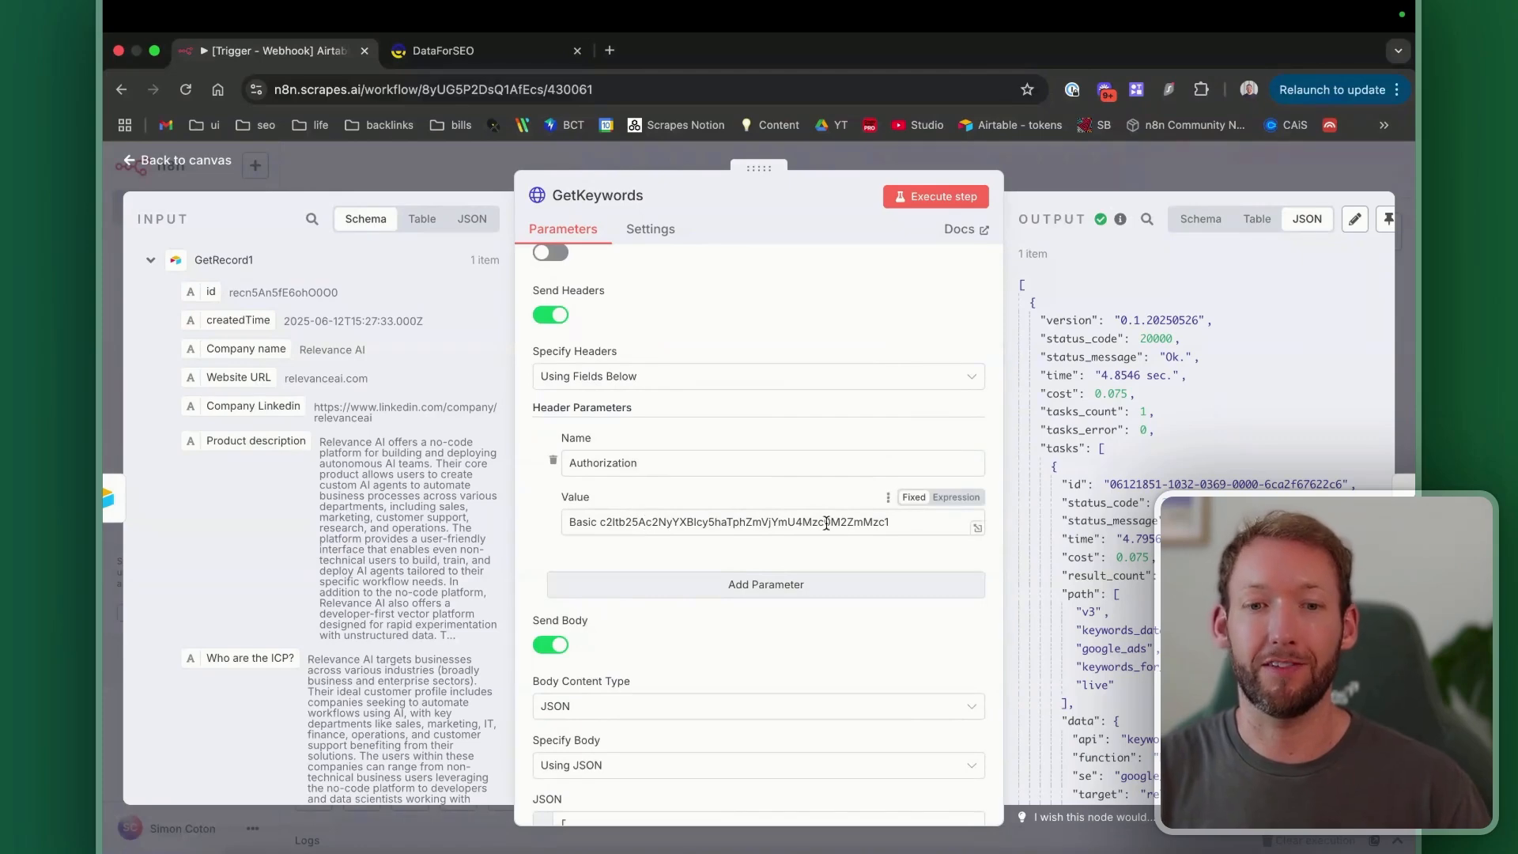
{"action": "left_click_drag", "start_coordinate": [904, 527], "coordinate": [542, 531]}
{"action": "left_click", "coordinate": [688, 517]}
{"action": "scroll", "coordinate": [688, 494], "scroll_direction": "up", "scroll_amount": 3}
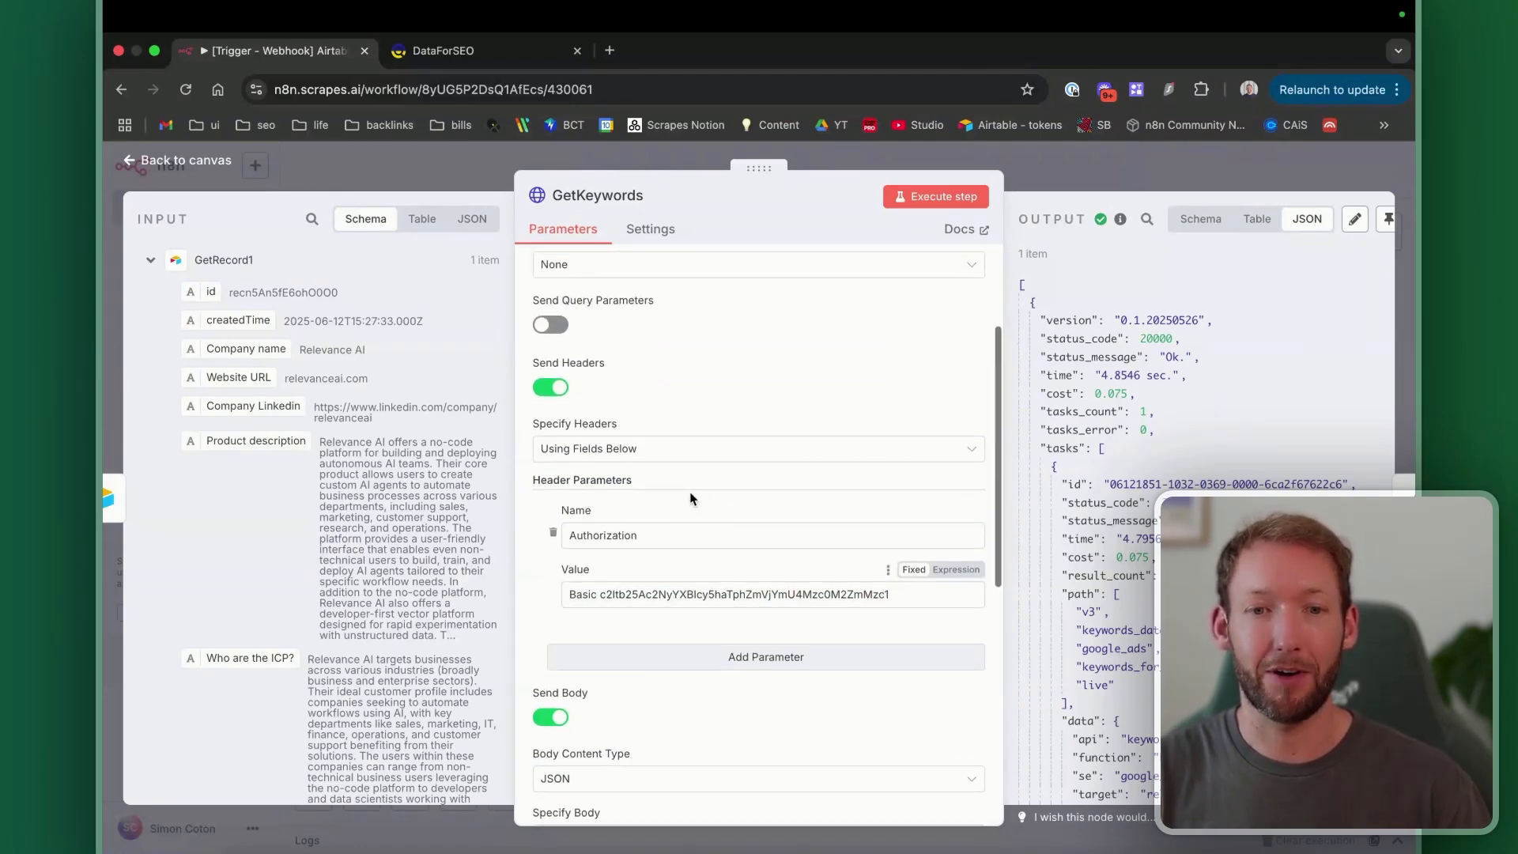
{"action": "left_click", "coordinate": [588, 442]}
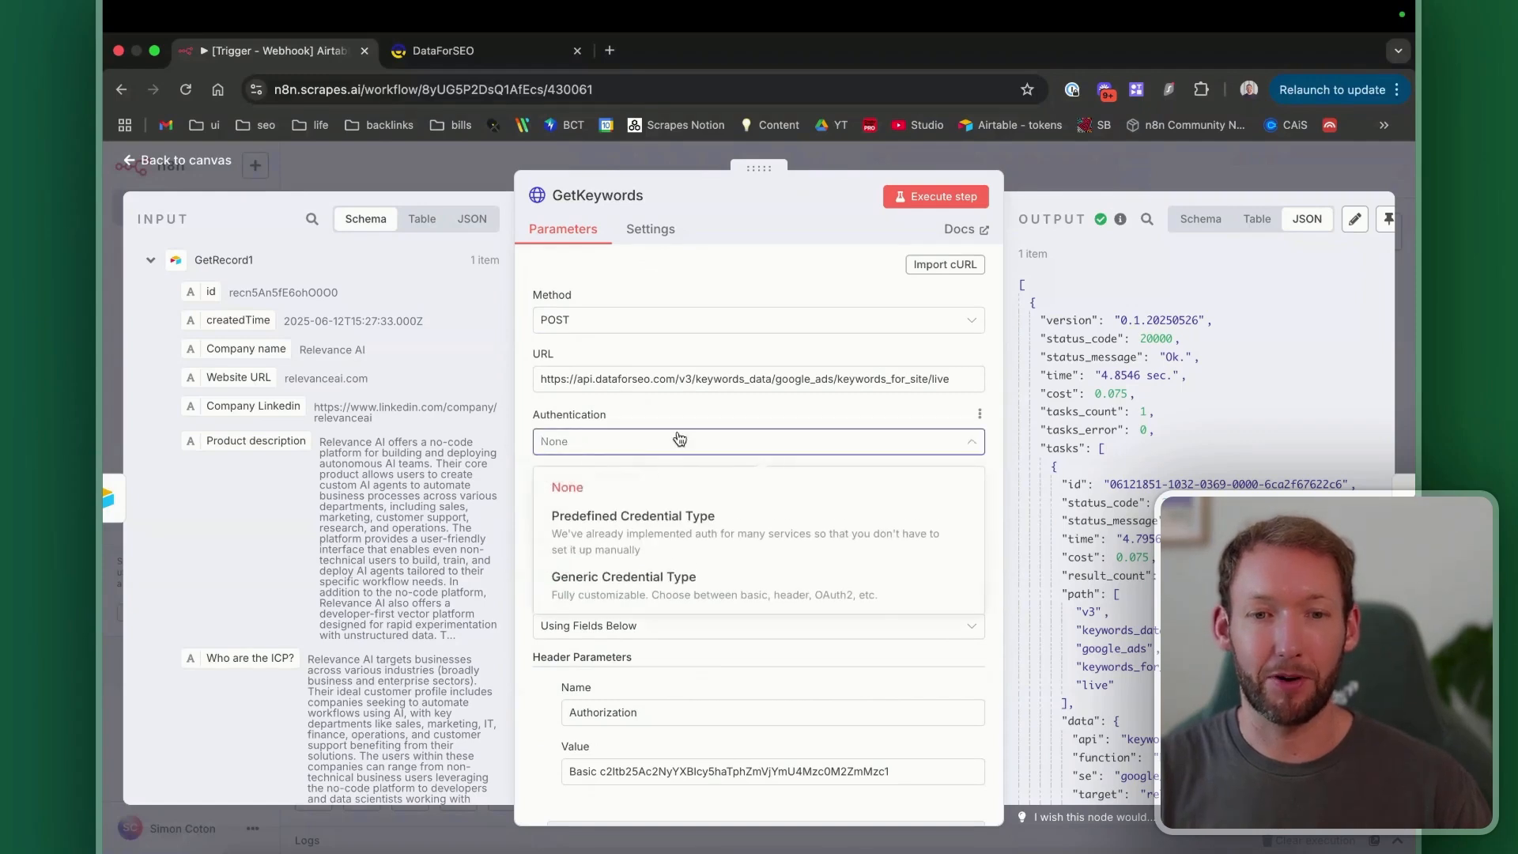
{"action": "left_click", "coordinate": [700, 414]}
{"action": "scroll", "coordinate": [699, 412], "scroll_direction": "down", "scroll_amount": 6}
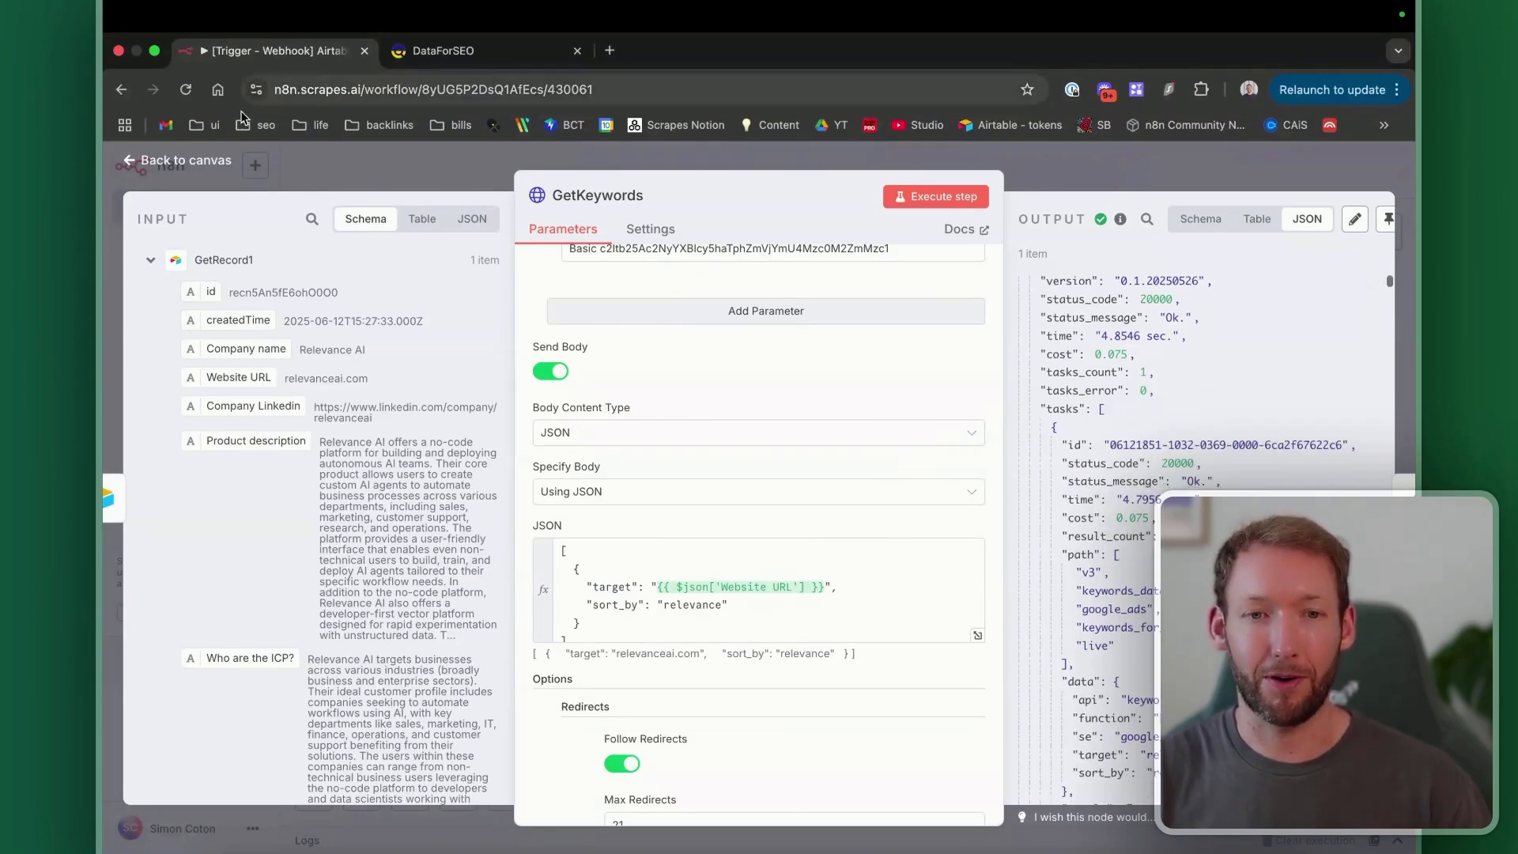
{"action": "left_click", "coordinate": [155, 165]}
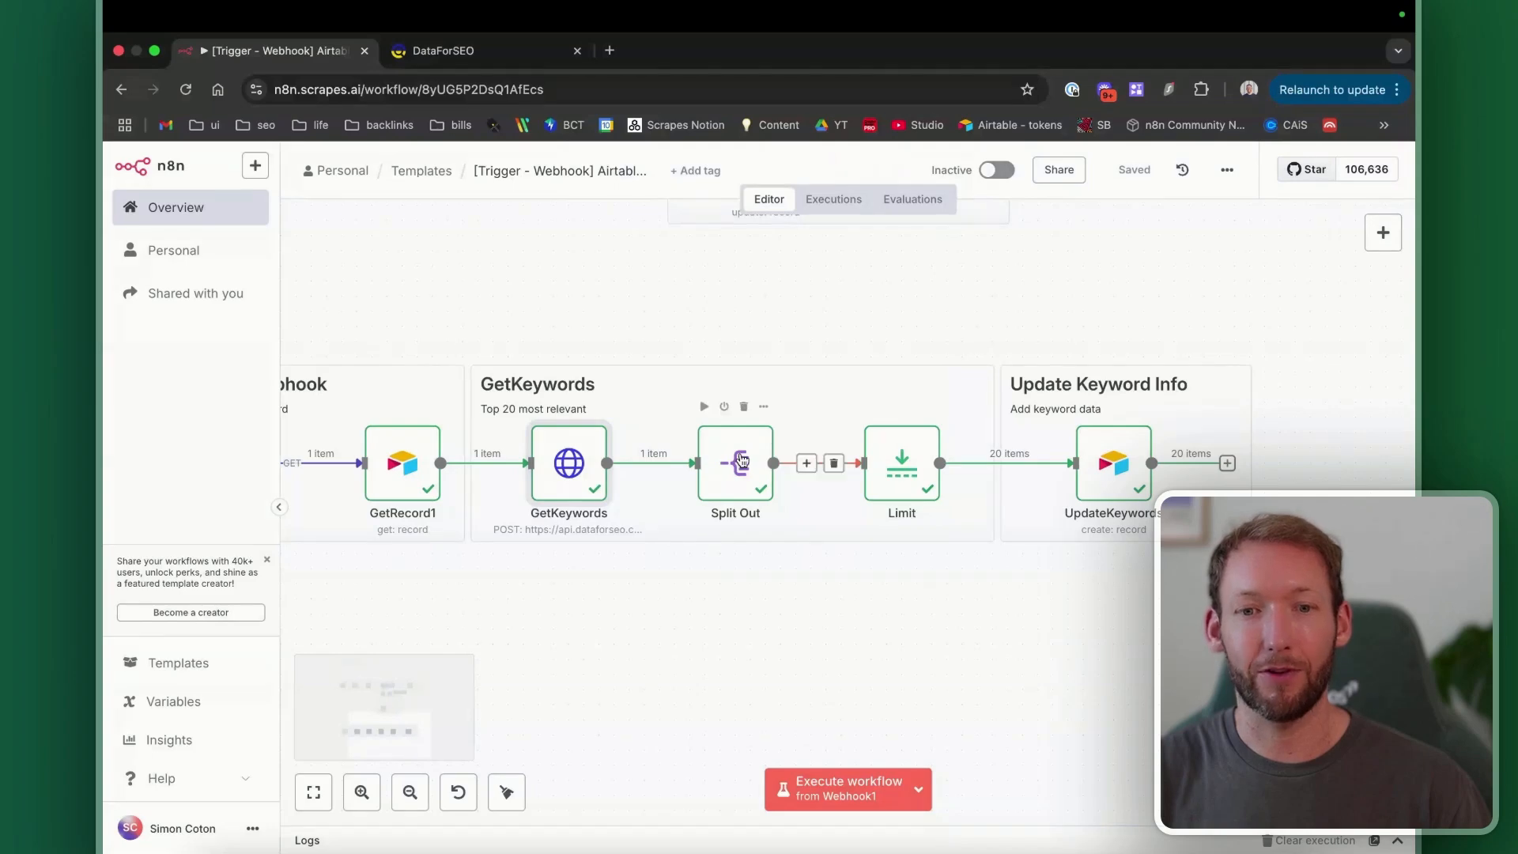
Step: Open the Split Out node, view its output as a table, and close the node
{"action": "double_click", "coordinate": [735, 462]}
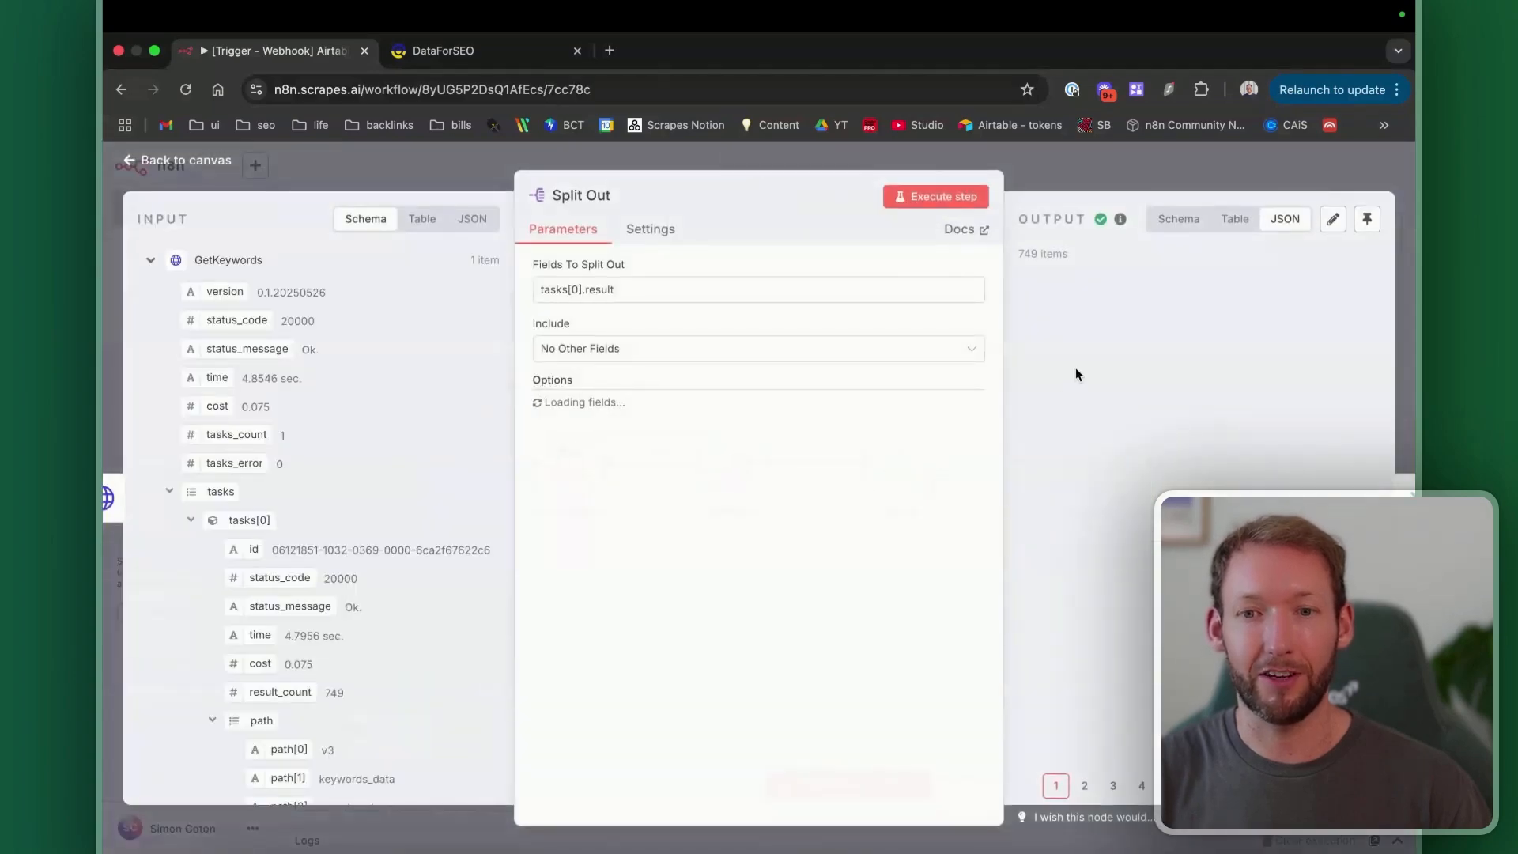
{"action": "left_click", "coordinate": [1250, 227]}
{"action": "key", "text": "Escape"}
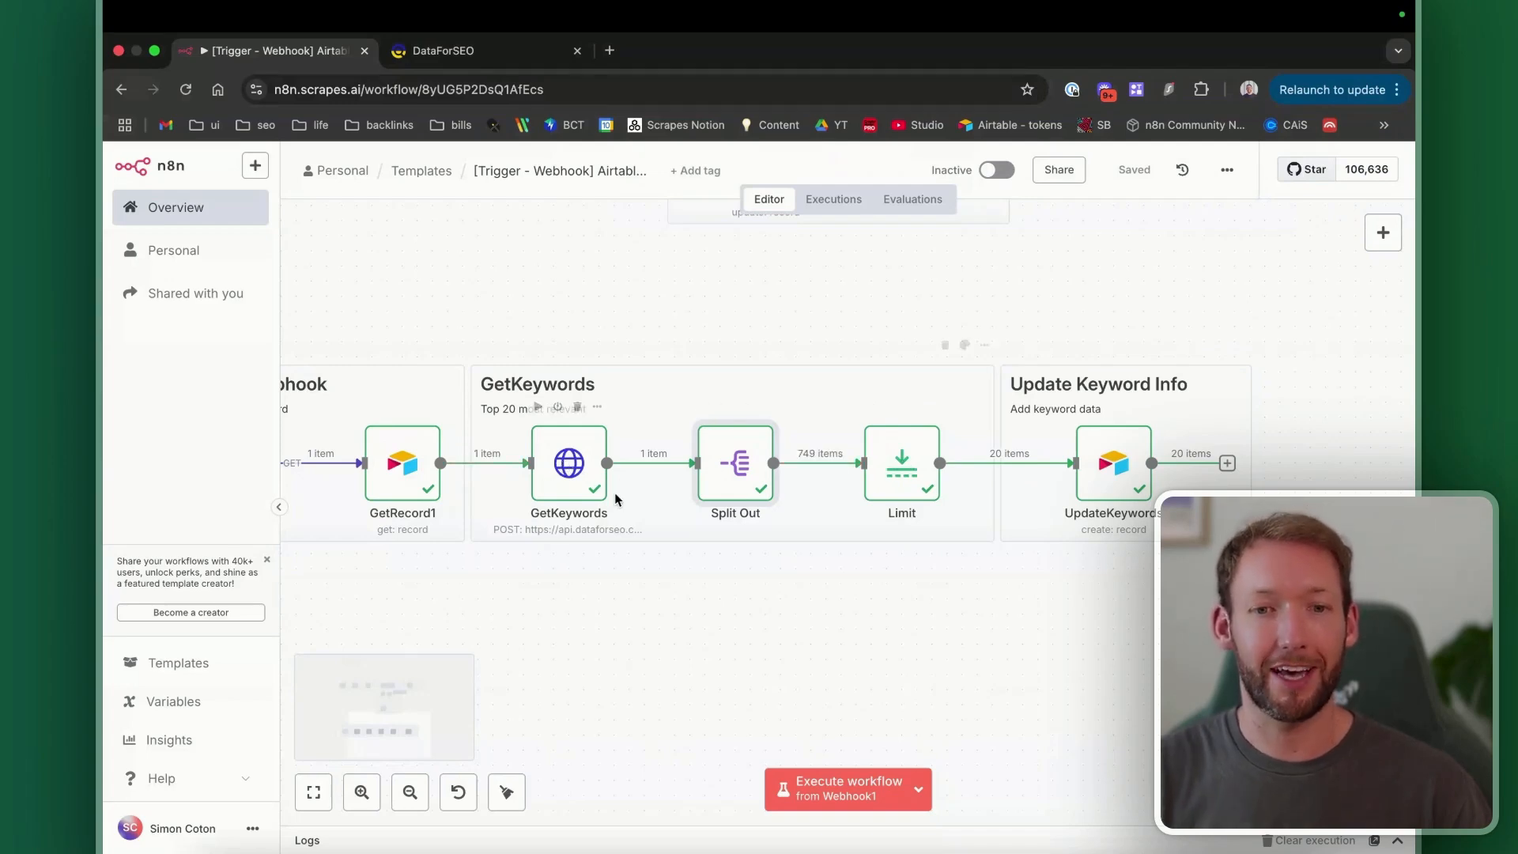
Step: Recheck the GetKeywords node's parameters and open the API Access page with the credentials in the DataForSEO dashboard
{"action": "scroll", "coordinate": [617, 498], "scroll_direction": "up", "scroll_amount": 5}
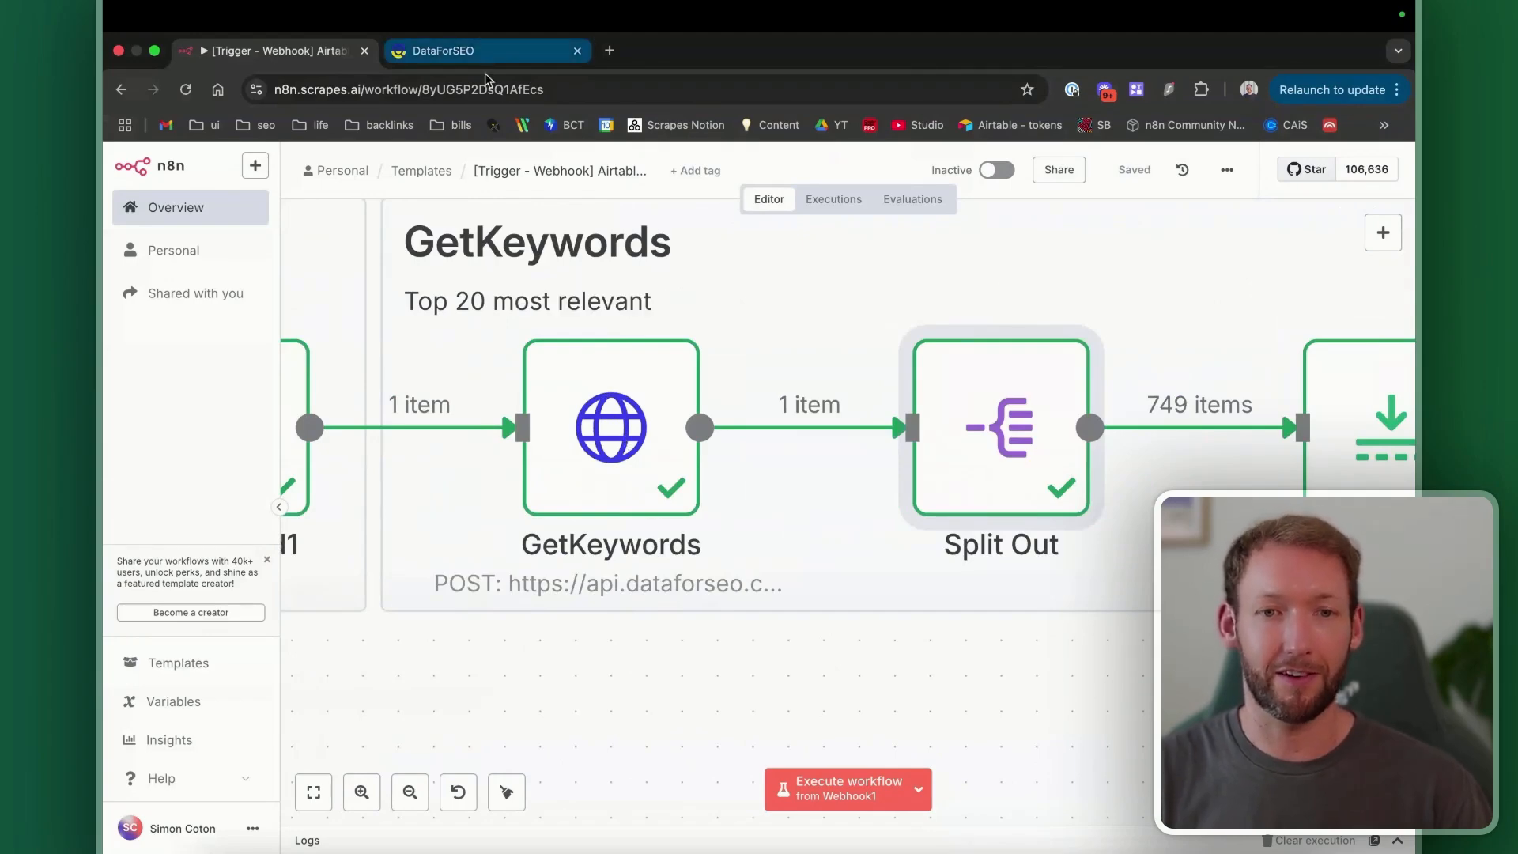
{"action": "double_click", "coordinate": [671, 490]}
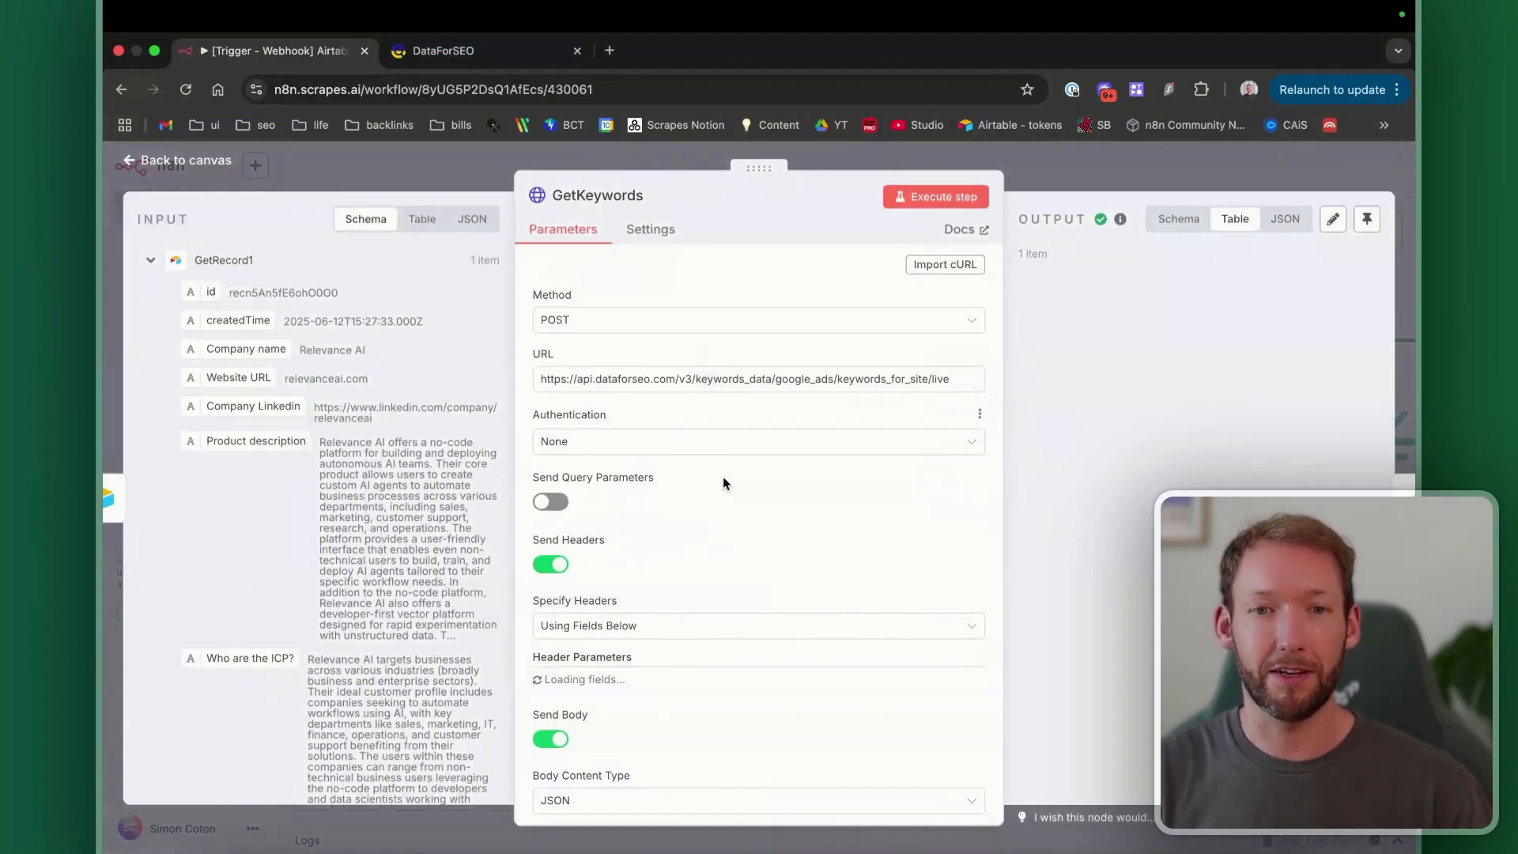
{"action": "scroll", "coordinate": [540, 484], "scroll_direction": "down", "scroll_amount": 5}
{"action": "left_click", "coordinate": [448, 52]}
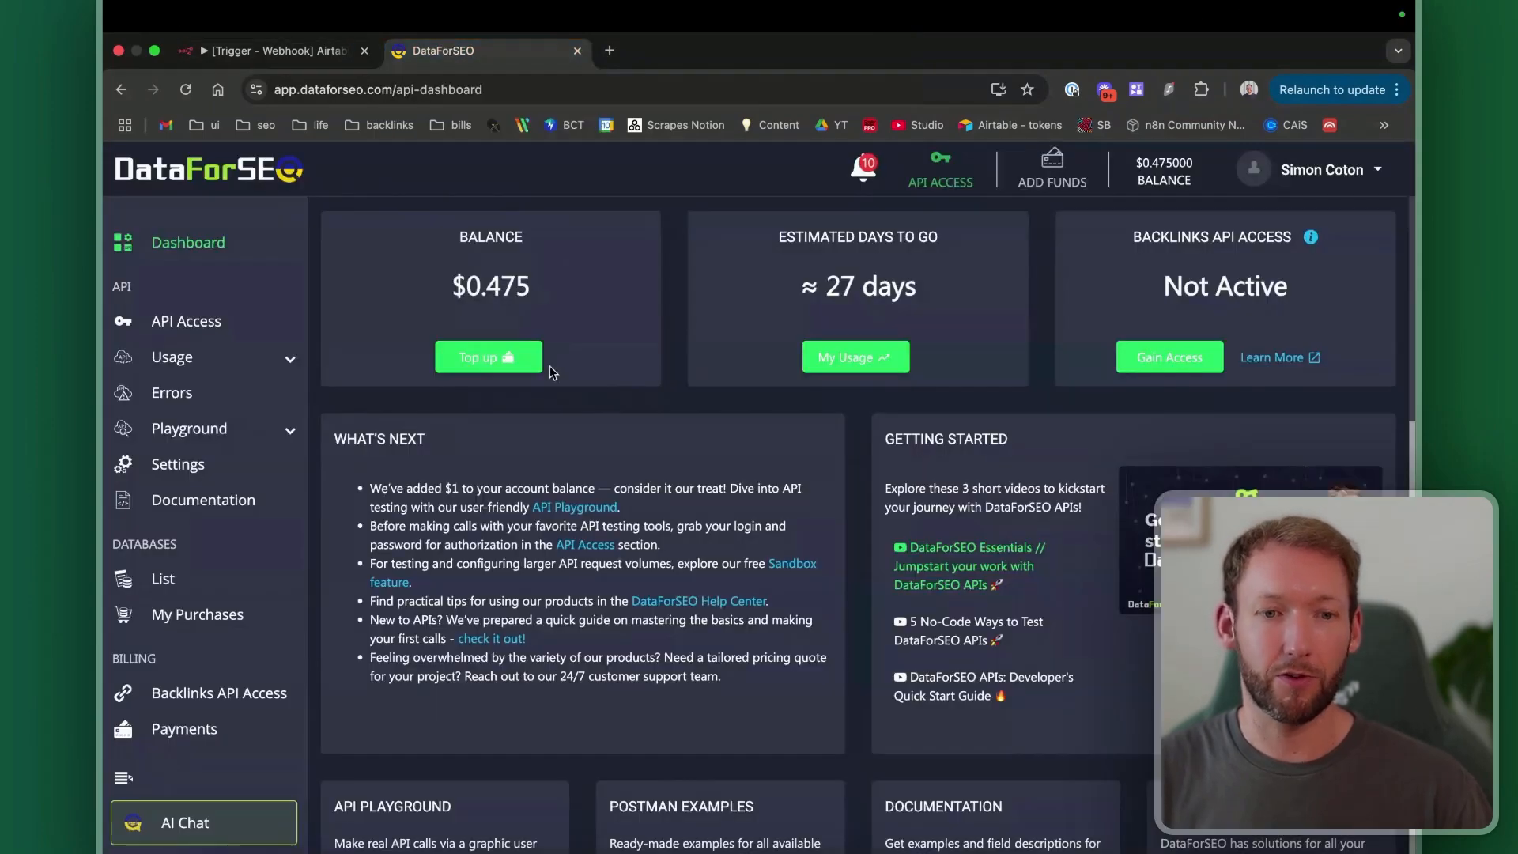
{"action": "left_click", "coordinate": [190, 322]}
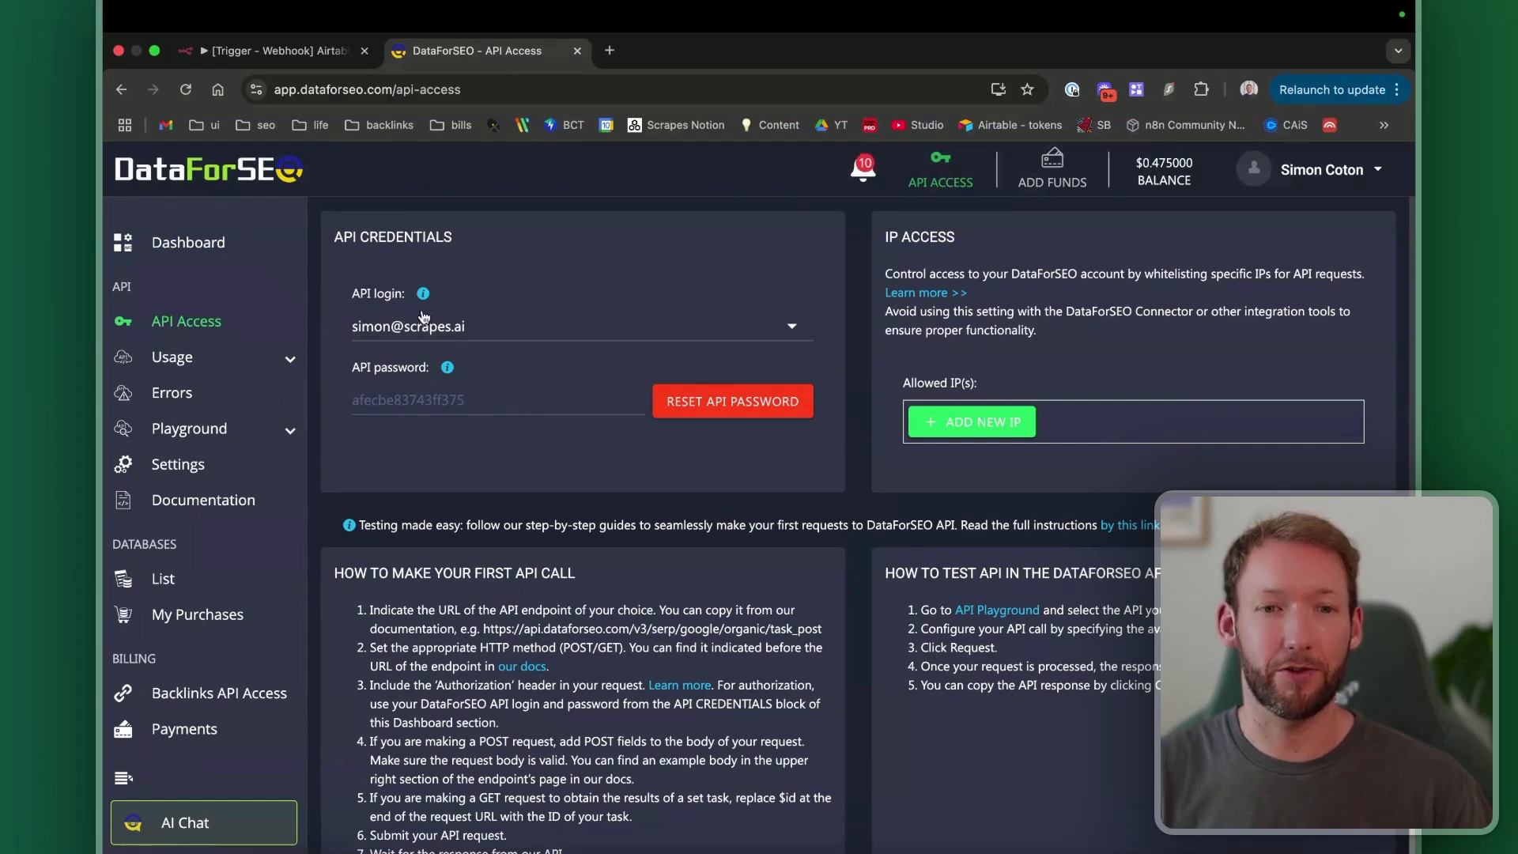
Step: Search the web for "dataforseo authentication" in a new browser tab and open the DataForSEO API v.3 Authentication documentation
{"action": "left_click", "coordinate": [609, 50]}
{"action": "type", "text": "dataforseo authentic"}
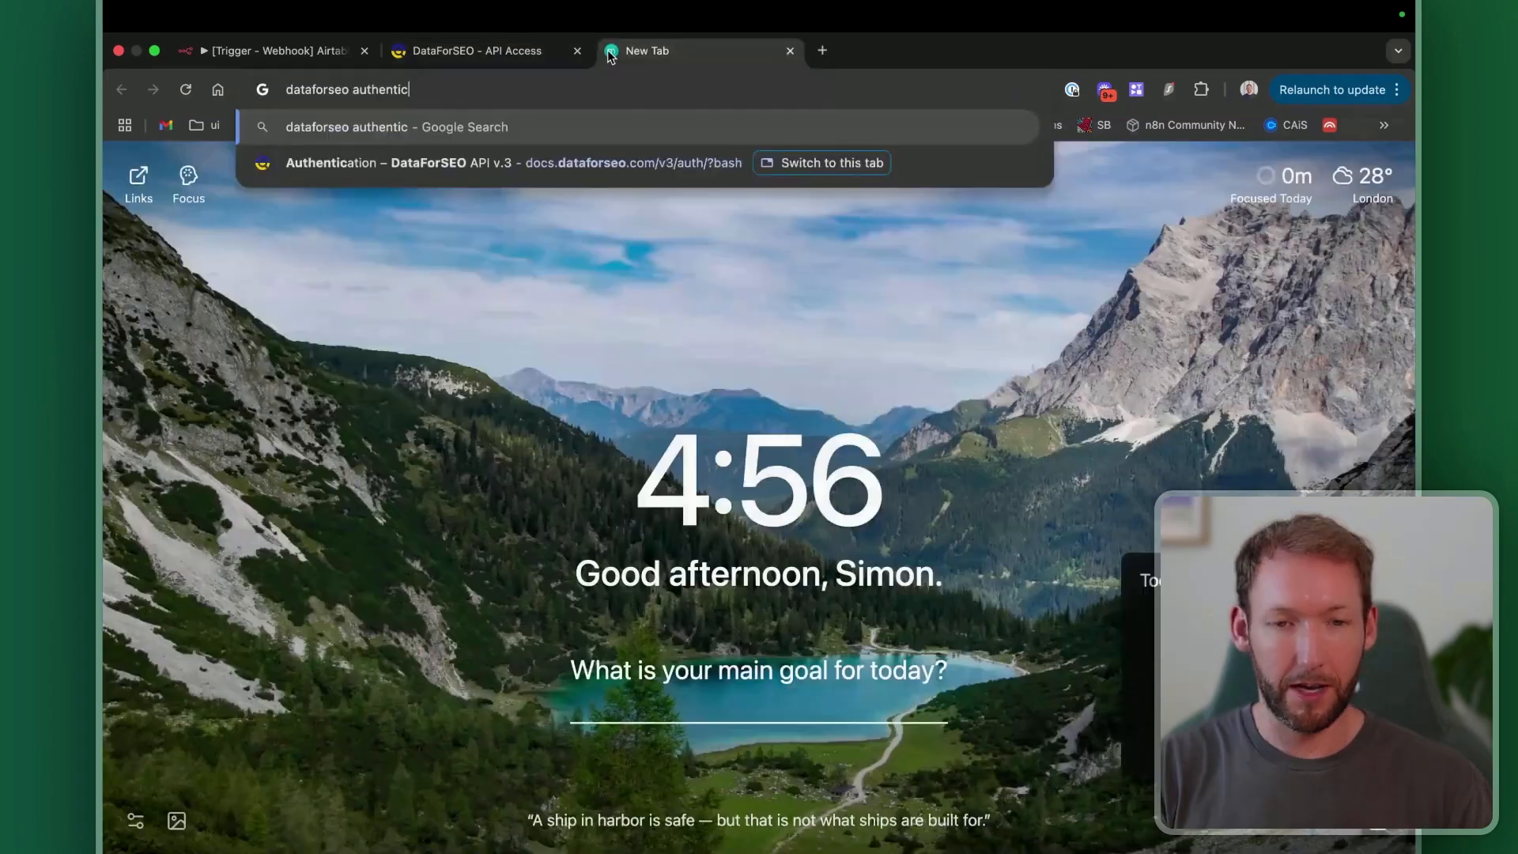
{"action": "type", "text": "ation&oq=dataforseo+authentication&gs_lcrp=EgZjaHJvbWUyBggAEEUY..."}
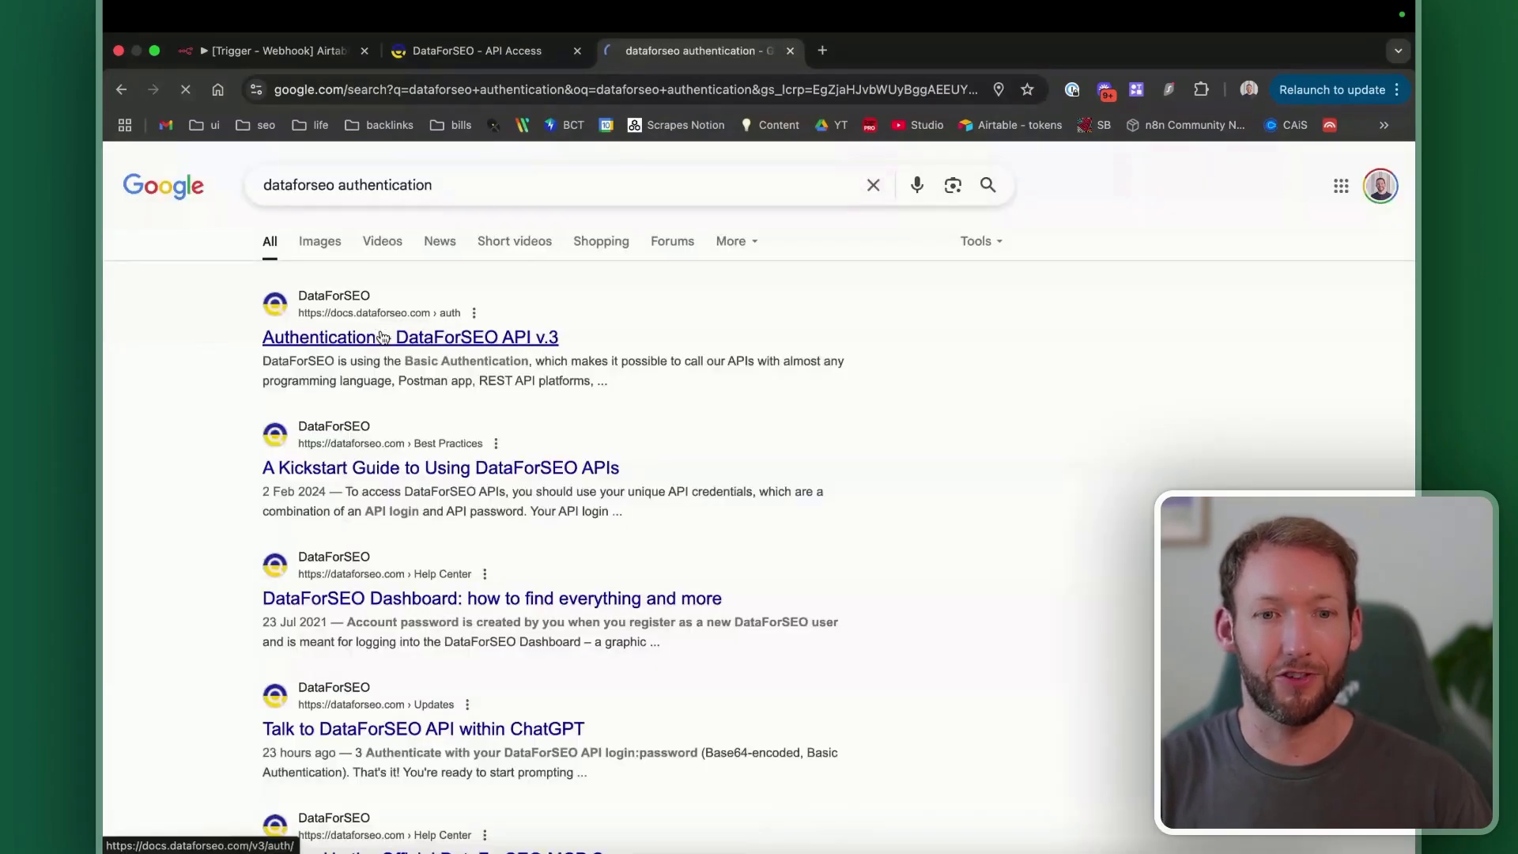
{"action": "left_click", "coordinate": [289, 339]}
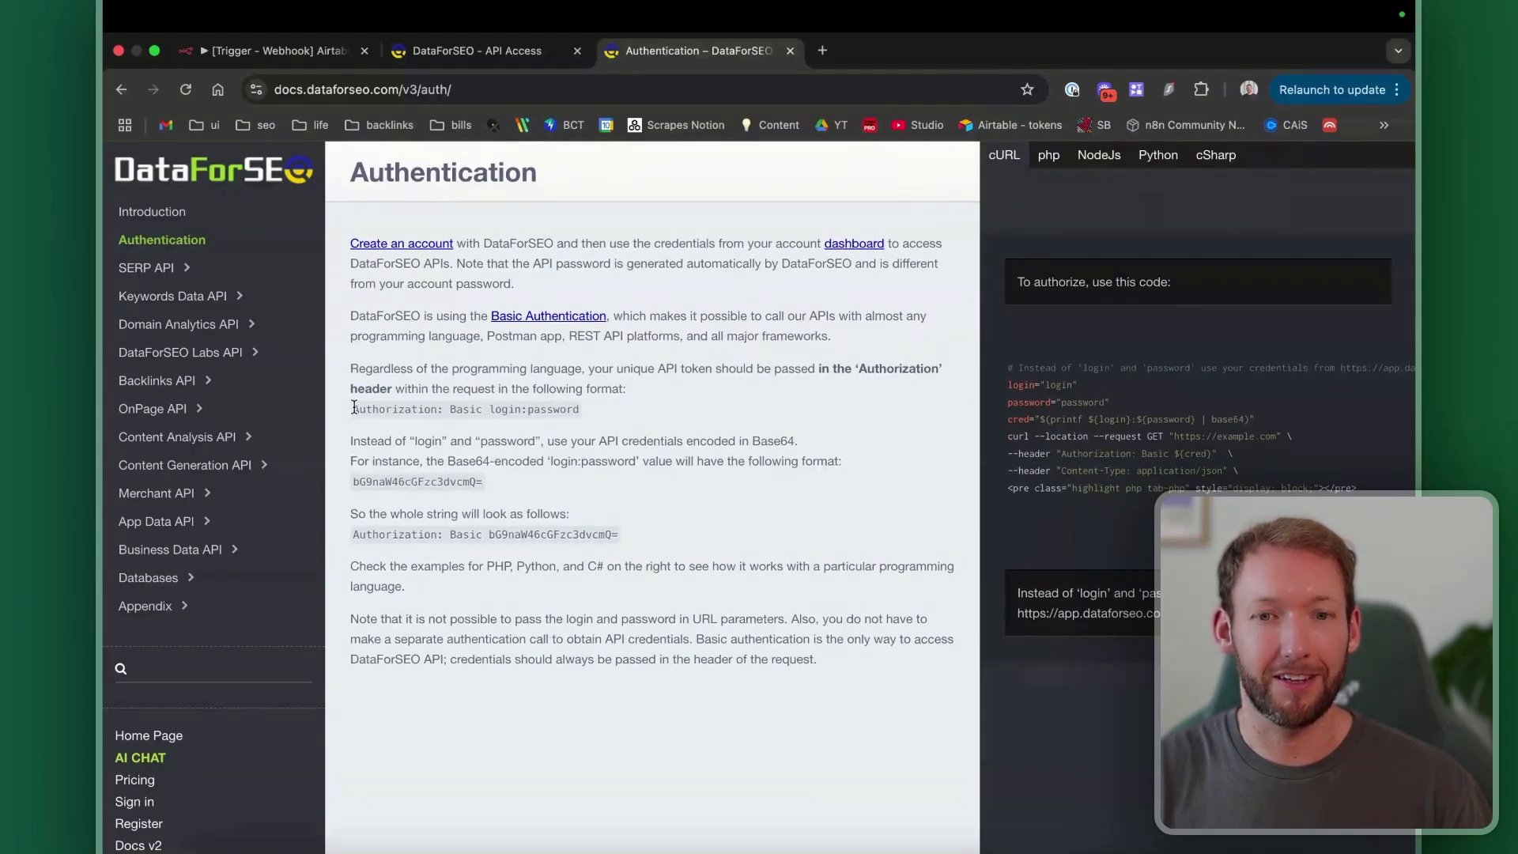
Step: Enlarge the Authentication page to 125%, examine the Basic login:password header format, and return to the API Access page
{"action": "left_click_drag", "start_coordinate": [354, 407], "coordinate": [552, 414]}
{"action": "left_click", "coordinate": [439, 405]}
{"action": "key", "text": "super+equal"}
{"action": "key", "text": "super+equal"}
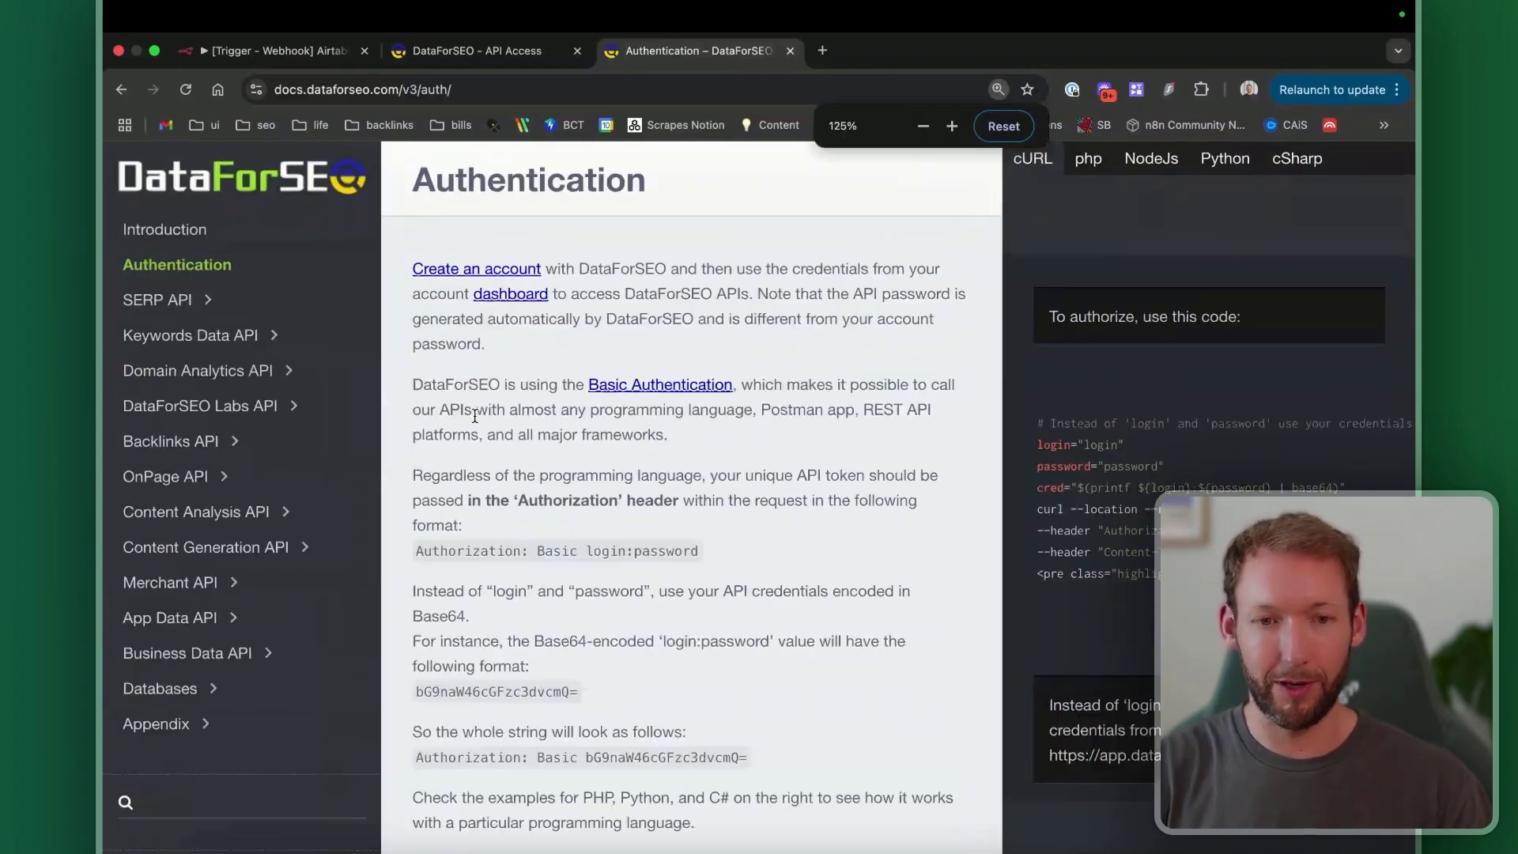
{"action": "left_click_drag", "start_coordinate": [579, 551], "coordinate": [699, 556]}
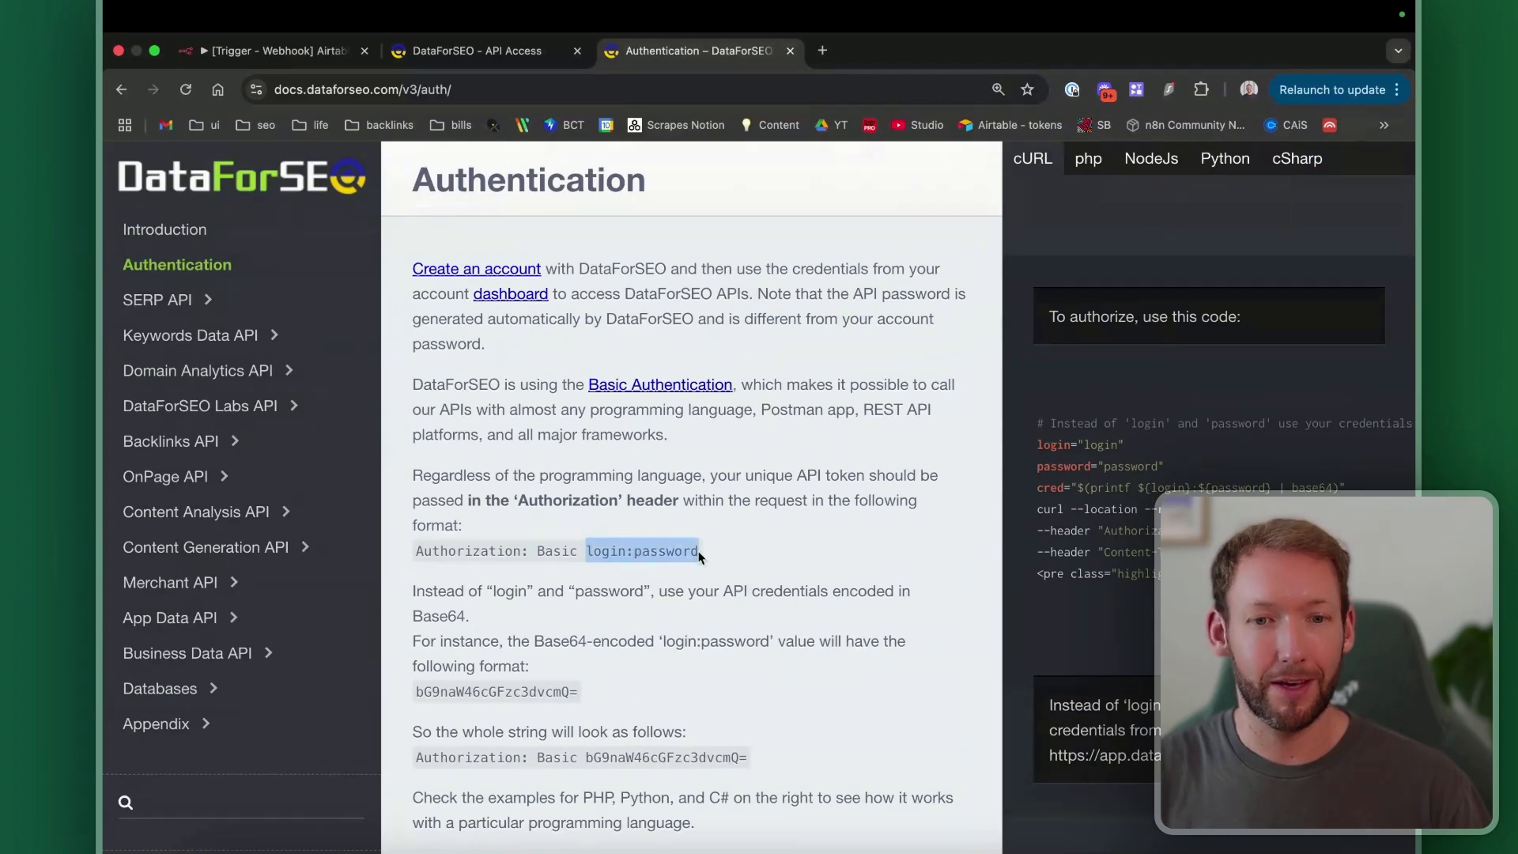
{"action": "left_click", "coordinate": [483, 68]}
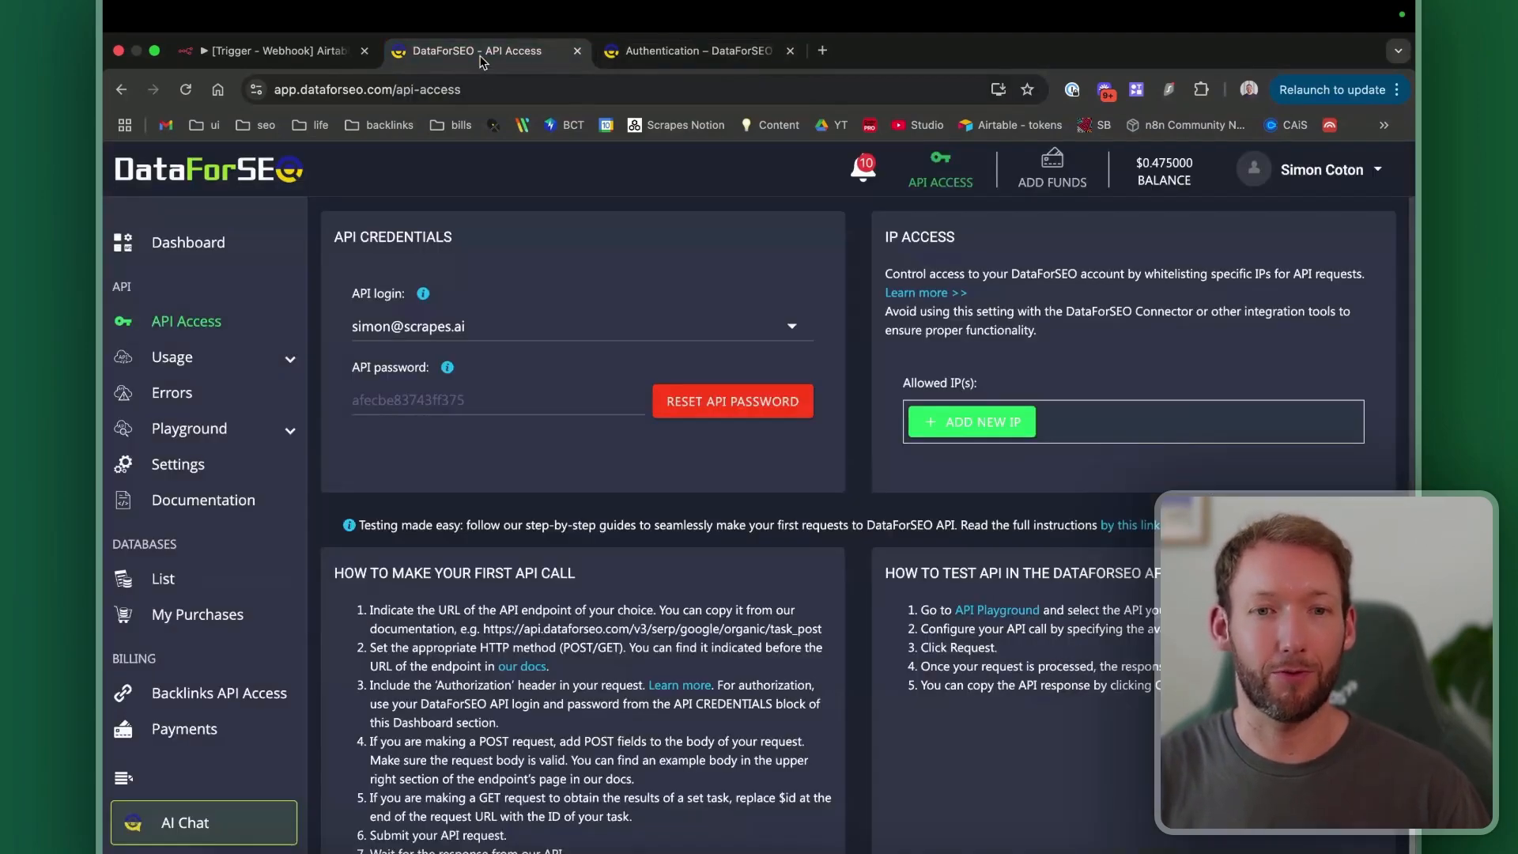
Step: Search for "base64 encode" in a new browser tab and open the base64encode.org encoder
{"action": "left_click", "coordinate": [823, 50]}
{"action": "type", "text": "base 64"}
{"action": "key", "text": "Down"}
{"action": "key", "text": "Down"}
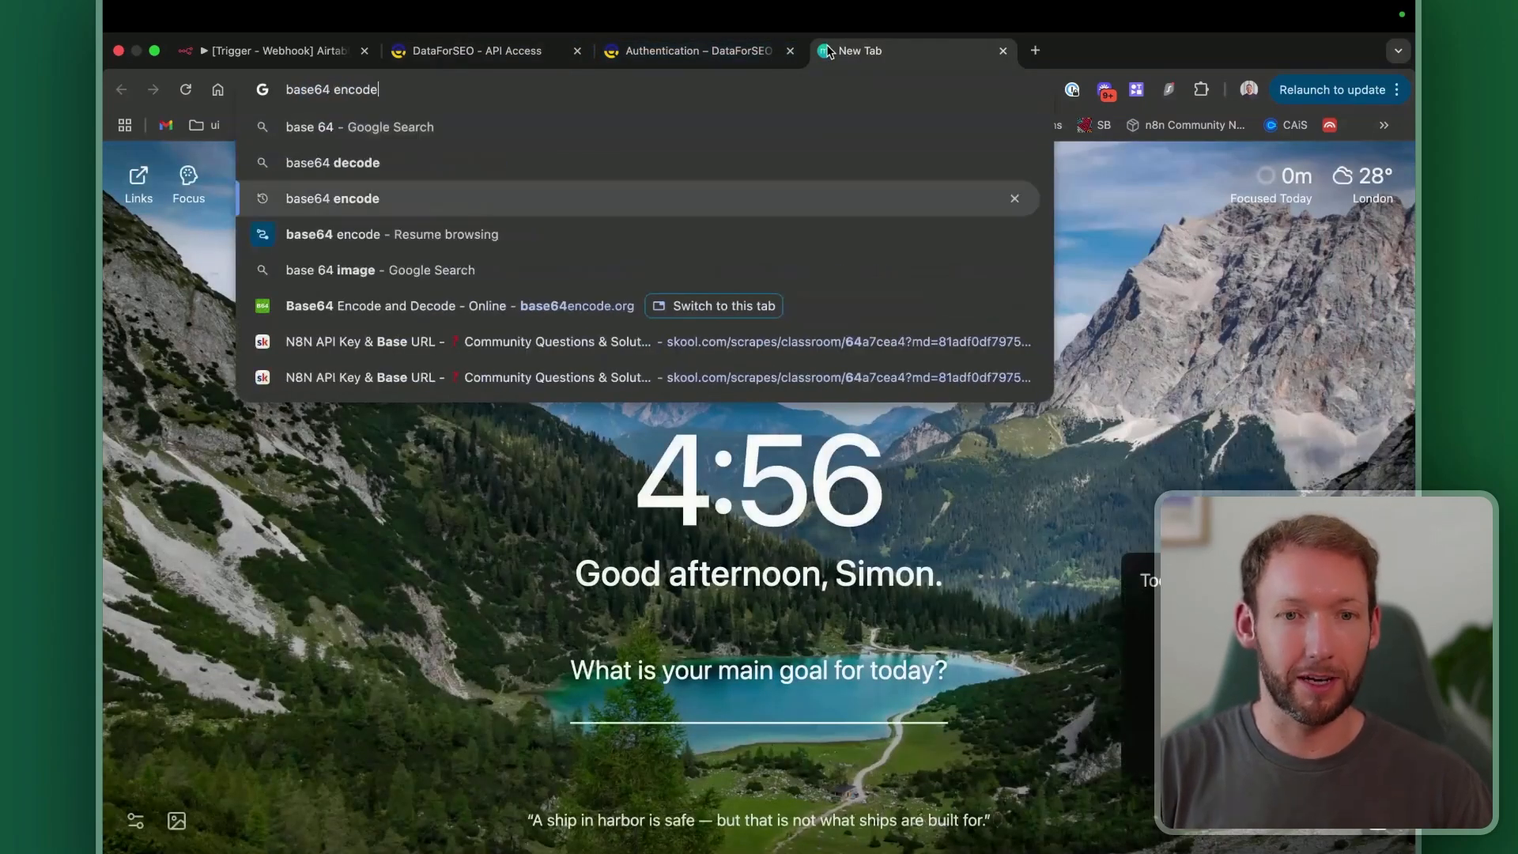
{"action": "key", "text": "Return"}
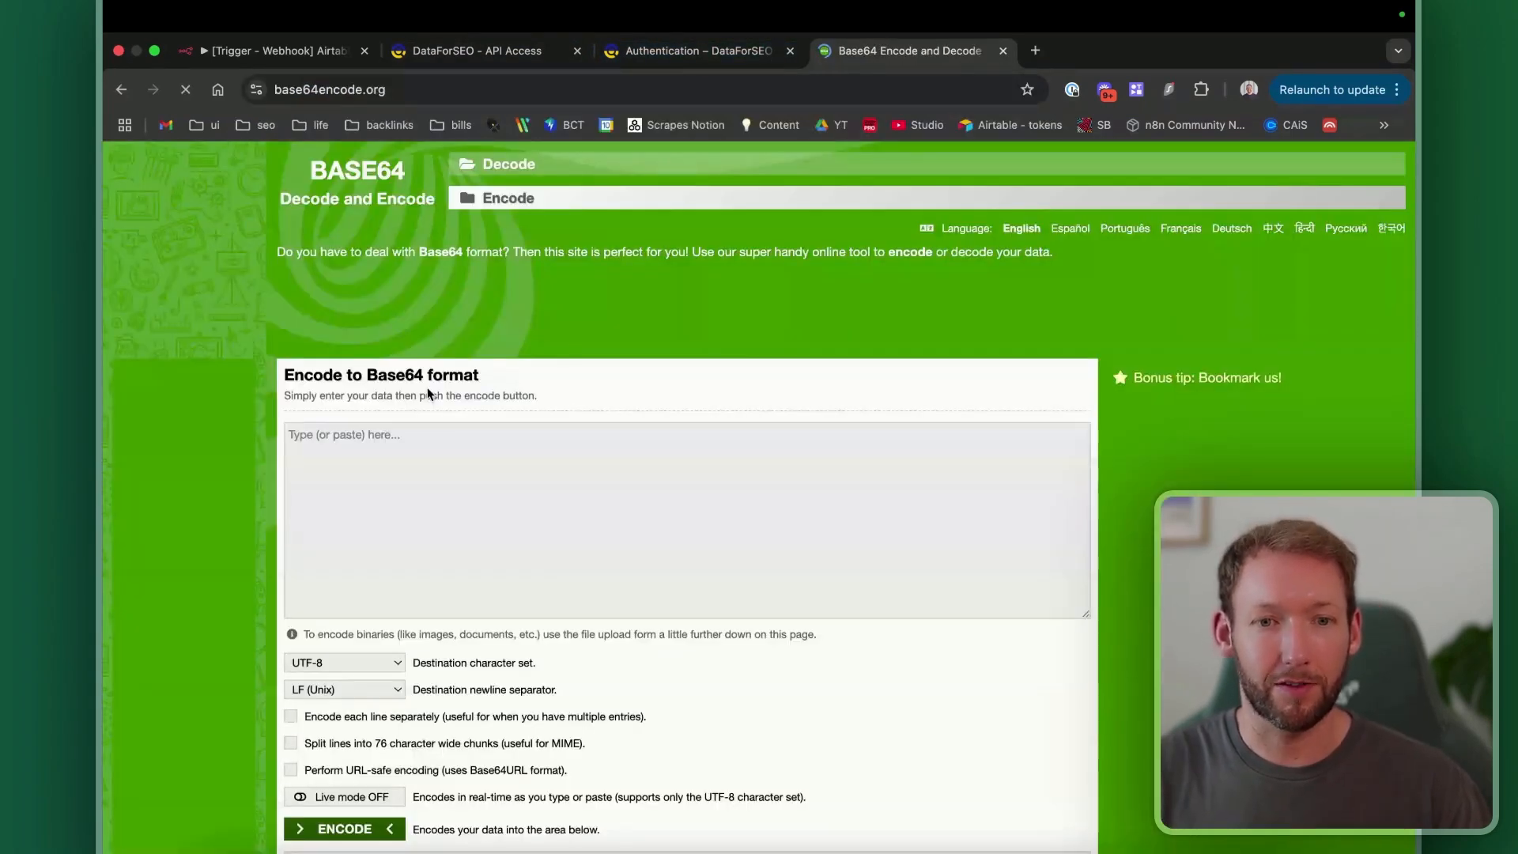
Step: Enter the DataForSEO API login and API password joined by a colon in the encoder and encode them to Base64
{"action": "left_click", "coordinate": [476, 51]}
{"action": "left_click", "coordinate": [720, 53]}
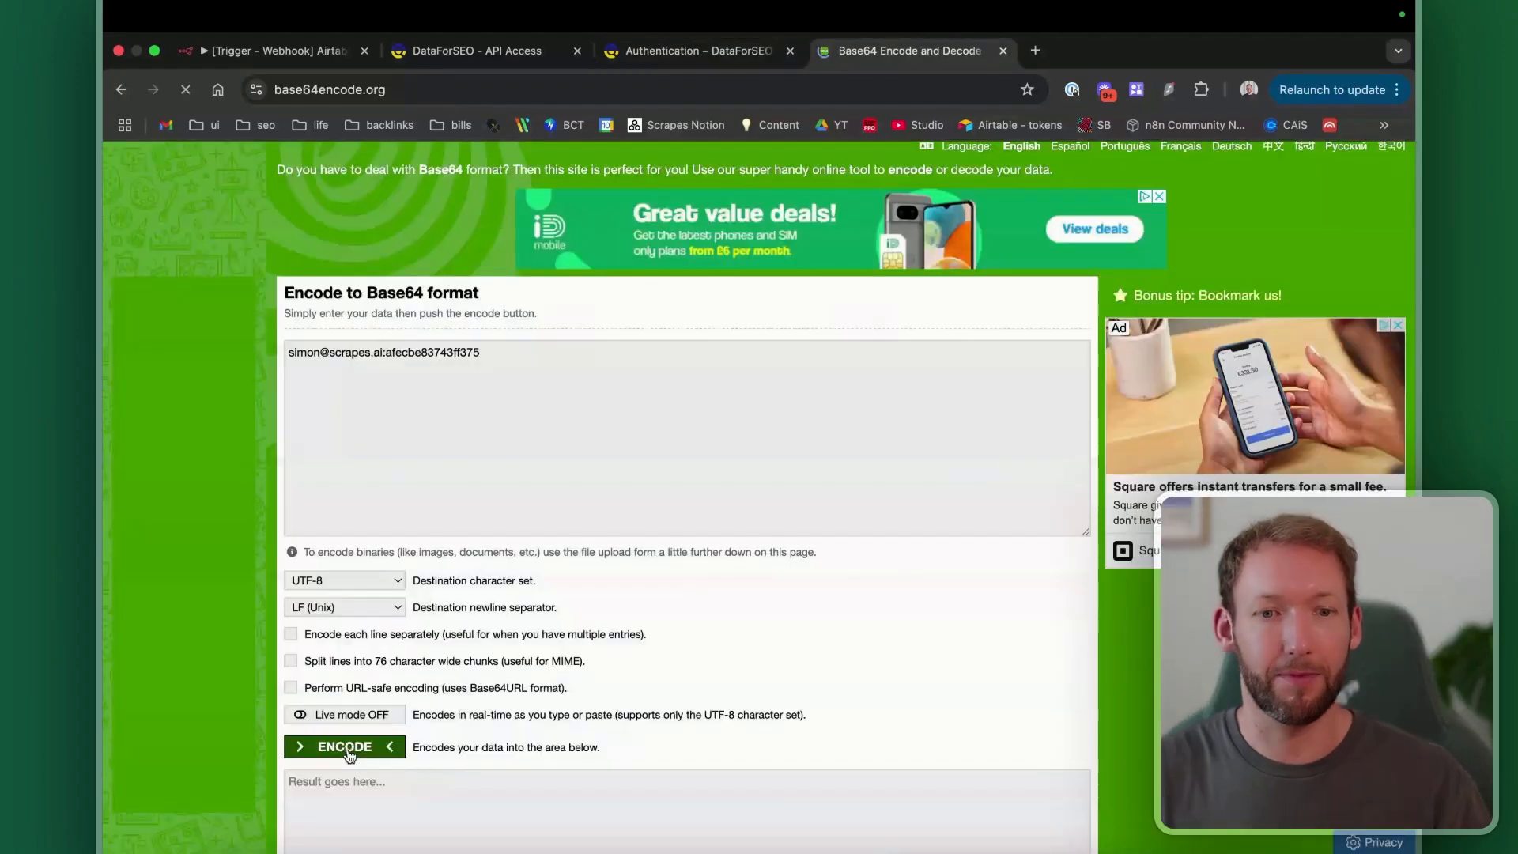
{"action": "left_click", "coordinate": [347, 747]}
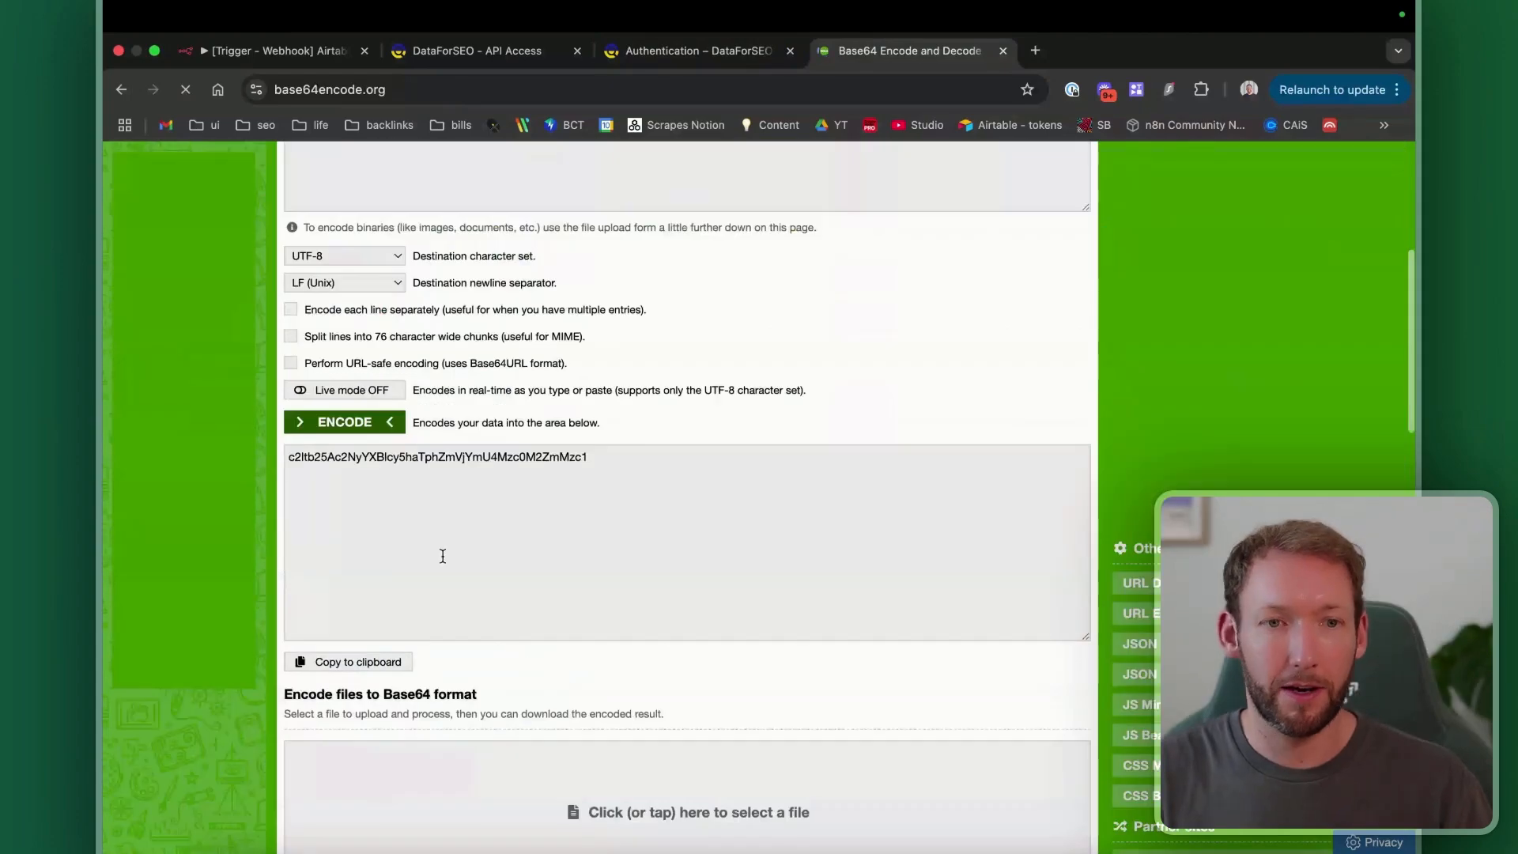
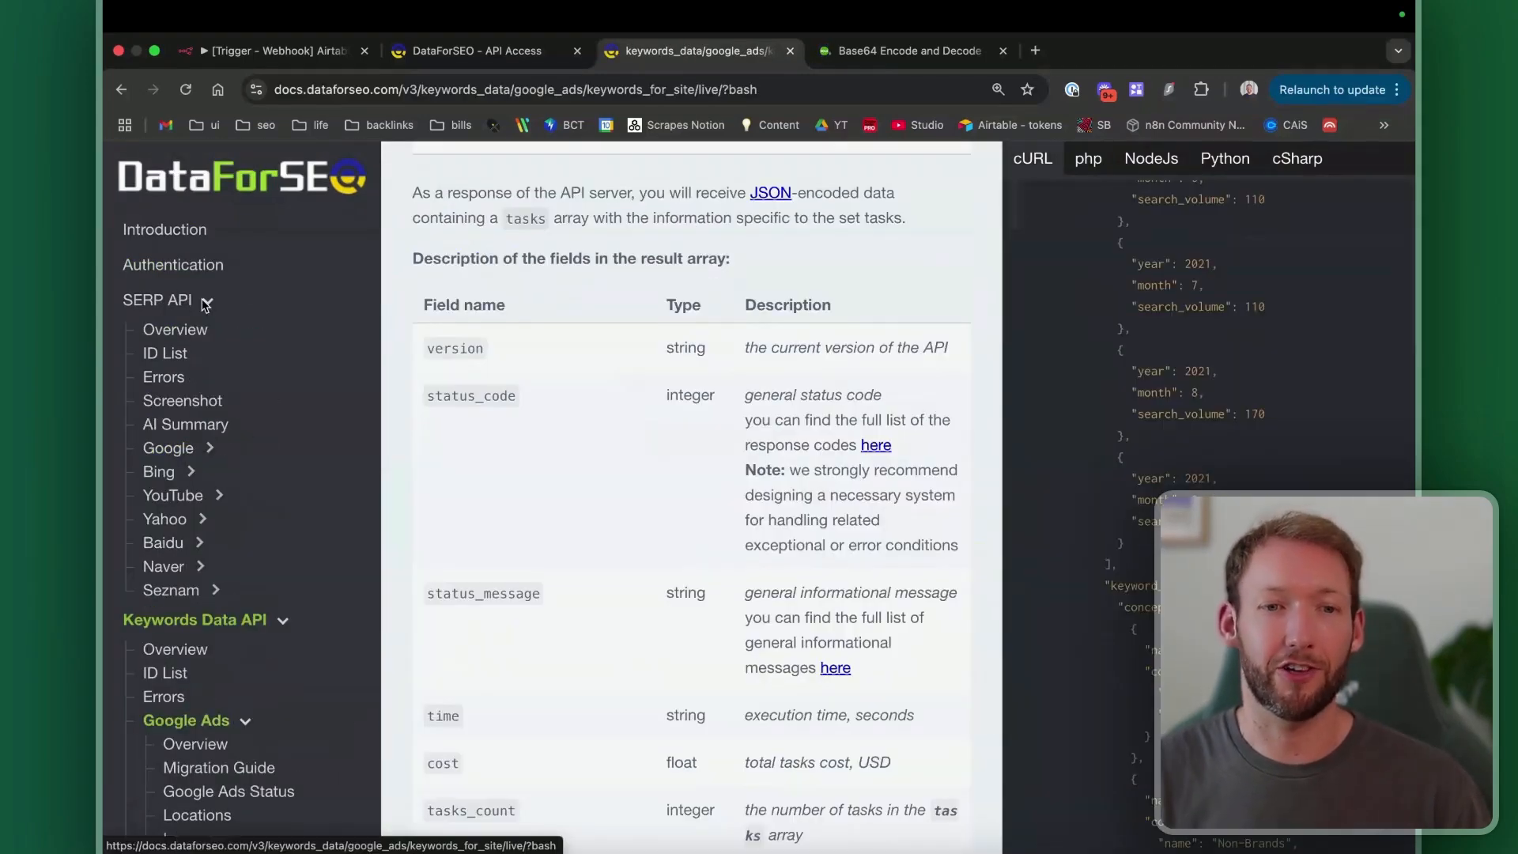
Step: Collapse the SERP API section in the documentation and highlight the sample cURL request for the Google Ads keywords_for_site live endpoint
{"action": "left_click", "coordinate": [190, 300]}
{"action": "scroll", "coordinate": [229, 443], "scroll_direction": "down", "scroll_amount": 1}
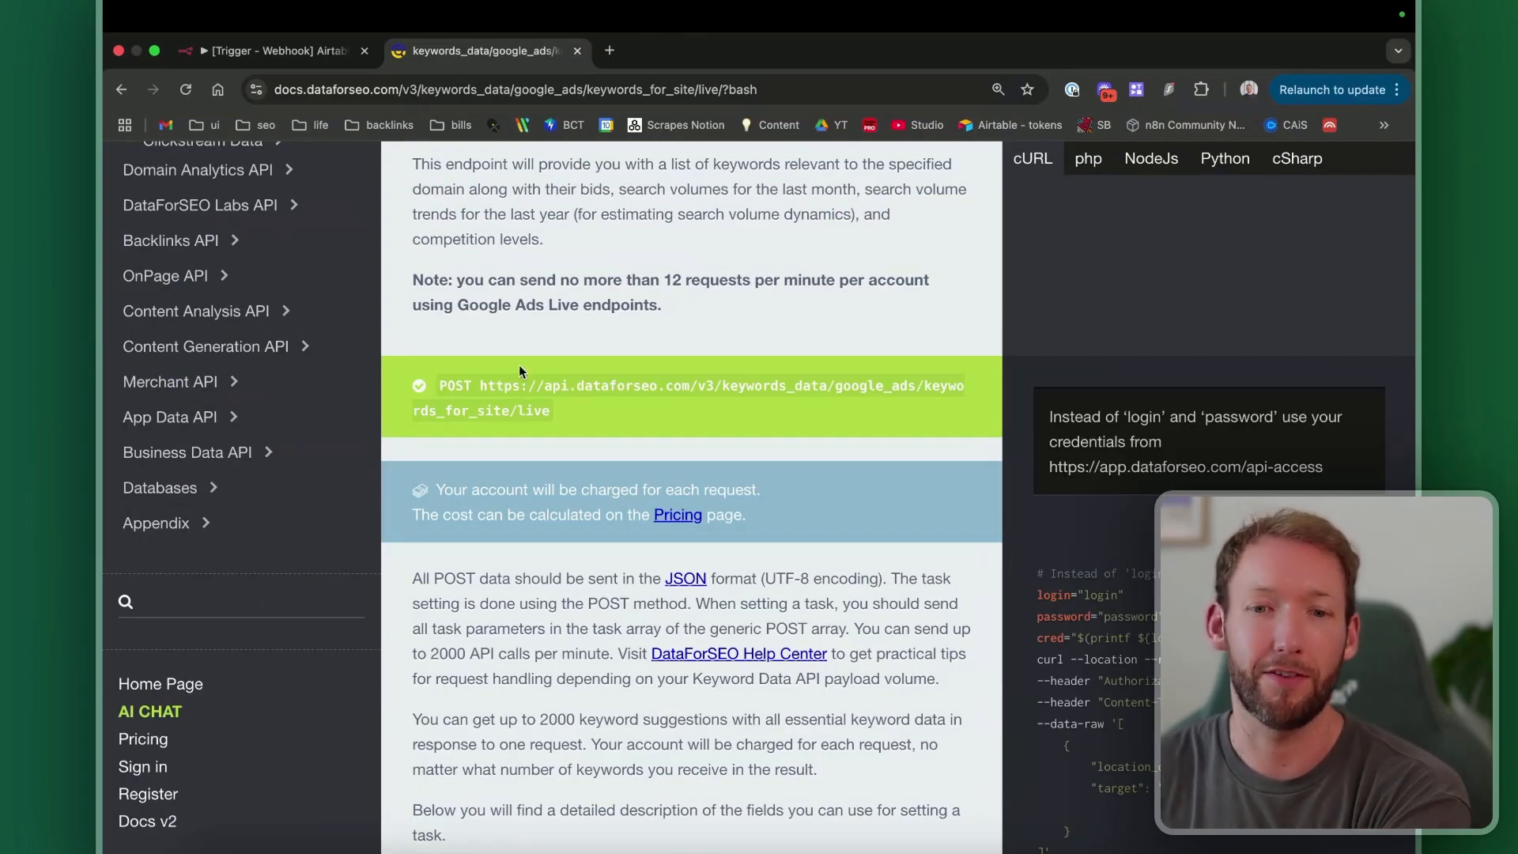
{"action": "scroll", "coordinate": [686, 468], "scroll_direction": "down", "scroll_amount": 2}
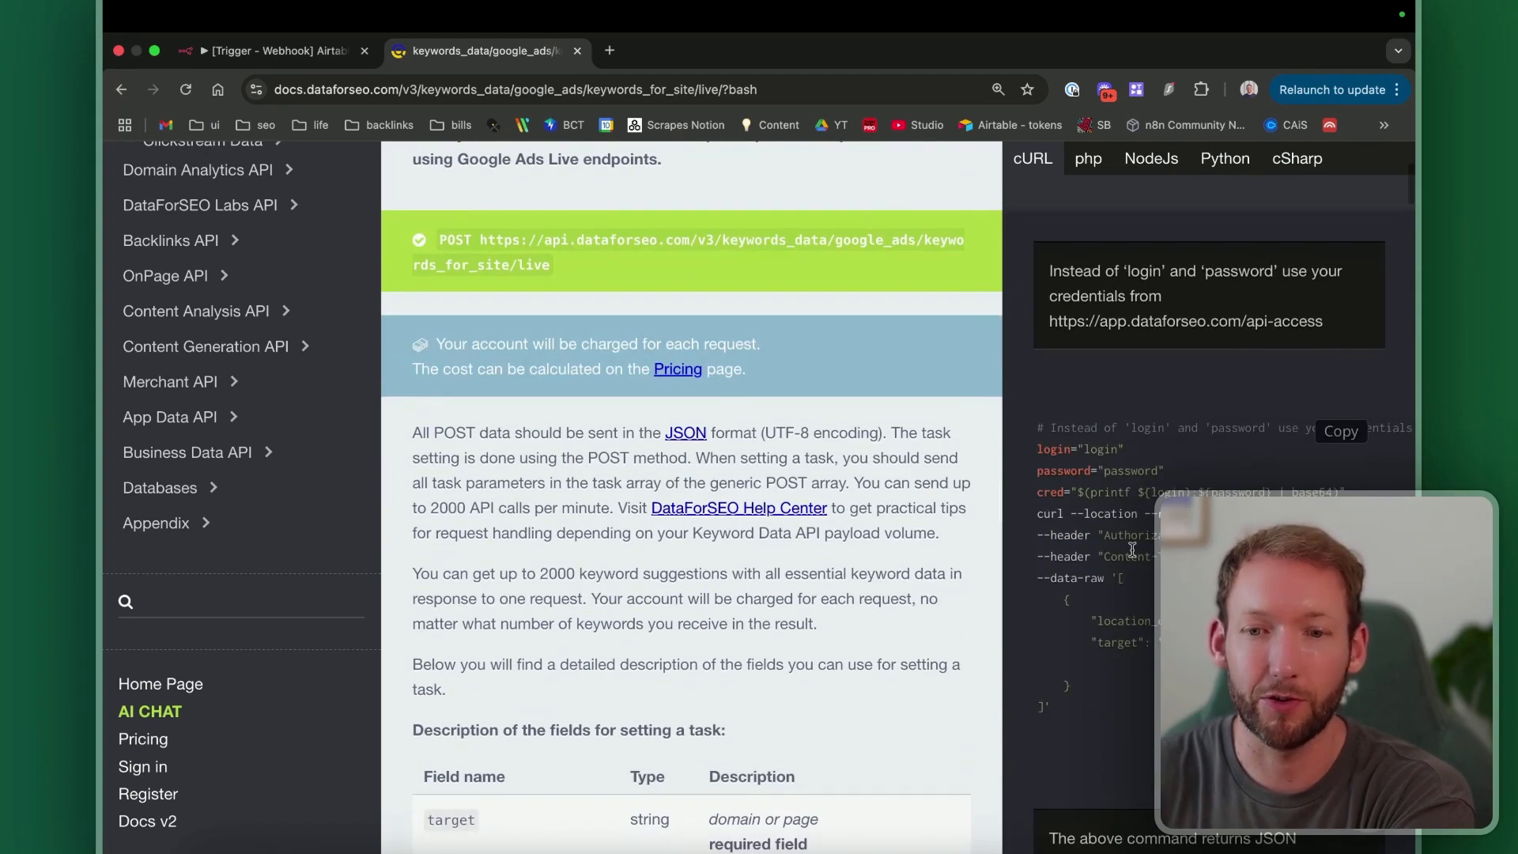
{"action": "left_click_drag", "start_coordinate": [1033, 514], "coordinate": [1061, 708]}
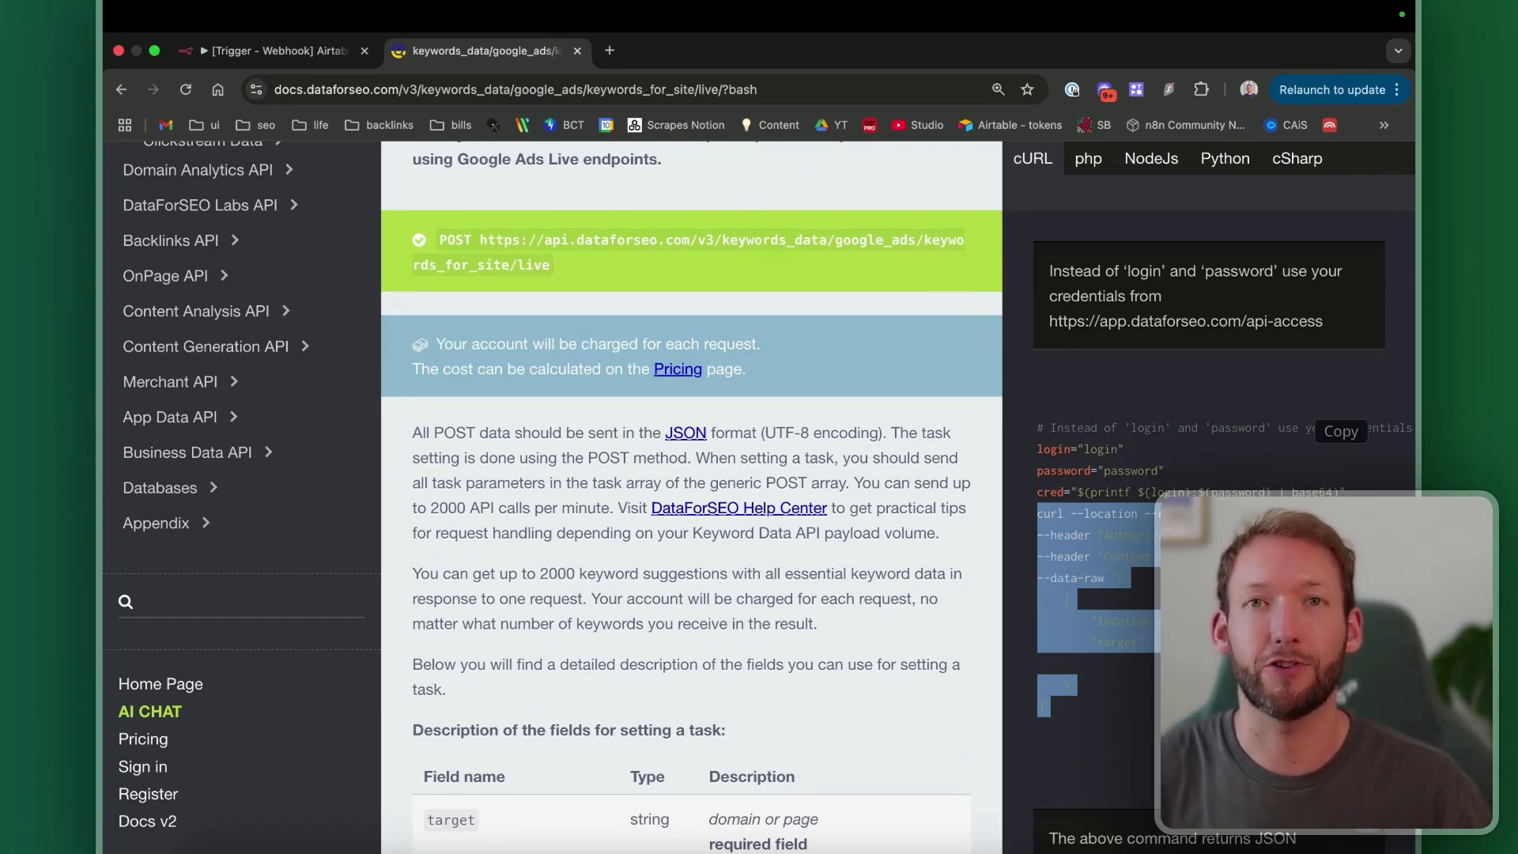
Step: Return to the n8n workflow, add an HTTP Request node, and import the sample keywords_for_site cURL command without its location line
{"action": "scroll", "coordinate": [897, 496], "scroll_direction": "down", "scroll_amount": 1}
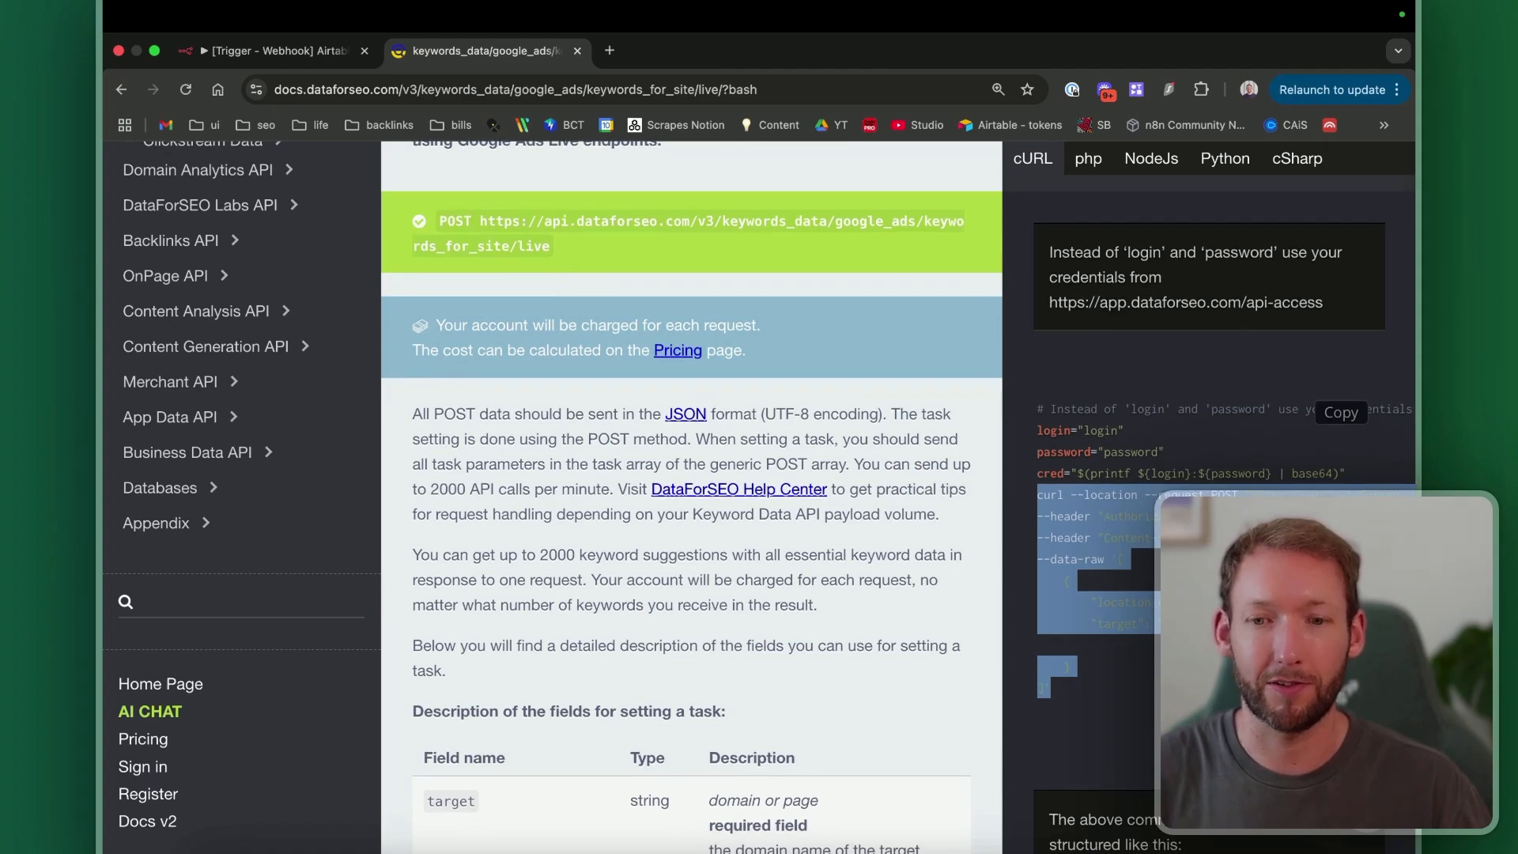
{"action": "left_click", "coordinate": [277, 50]}
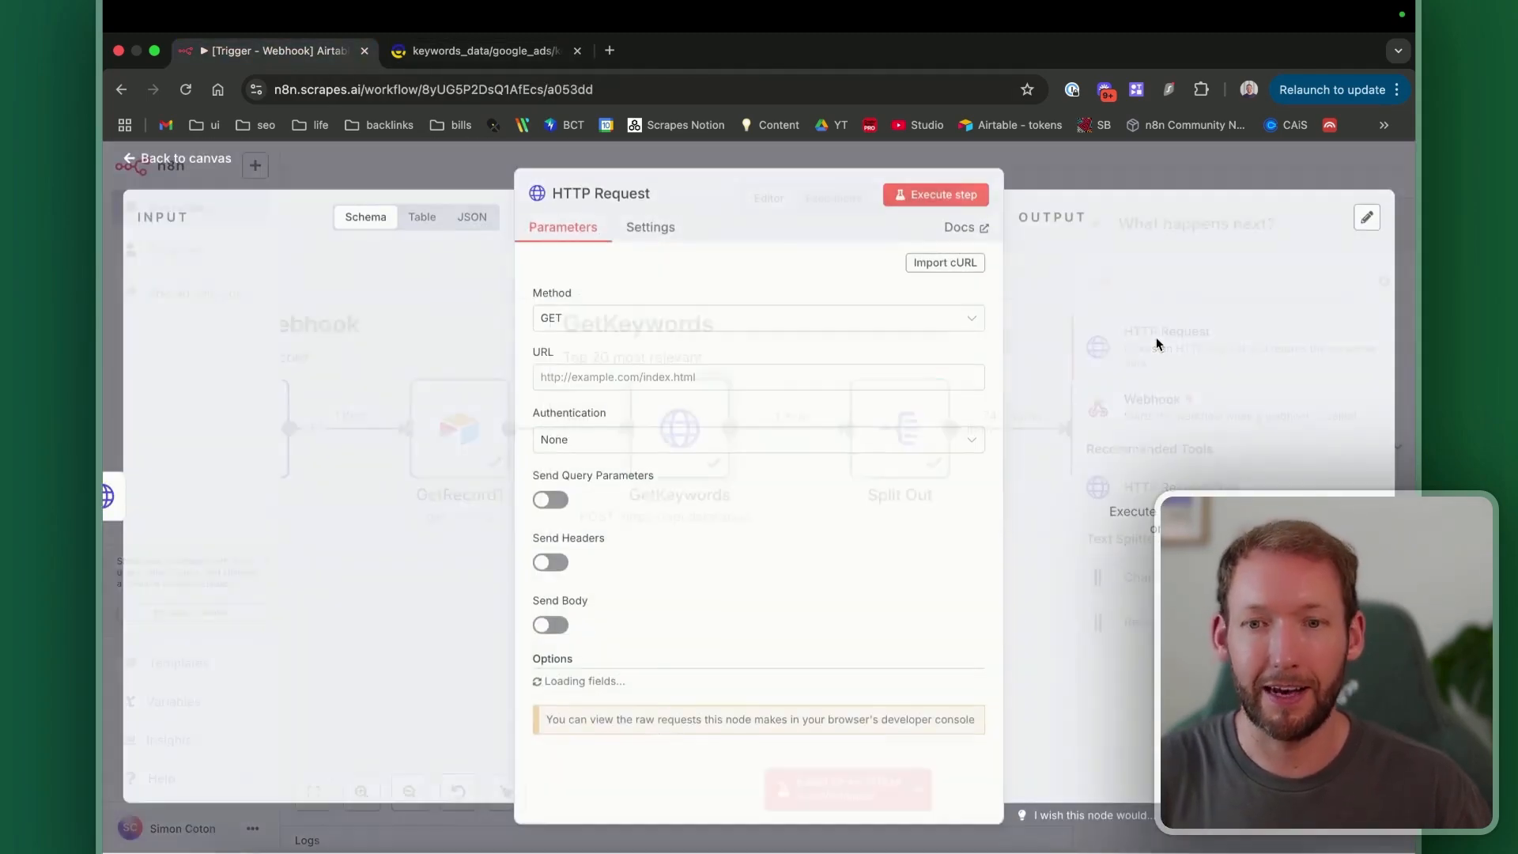
{"action": "left_click", "coordinate": [941, 264]}
{"action": "key", "text": "ctrl+v"}
{"action": "left_click_drag", "start_coordinate": [707, 473], "coordinate": [531, 473]}
{"action": "key", "text": "BackSpace"}
{"action": "key", "text": "BackSpace"}
{"action": "left_click", "coordinate": [1019, 572]}
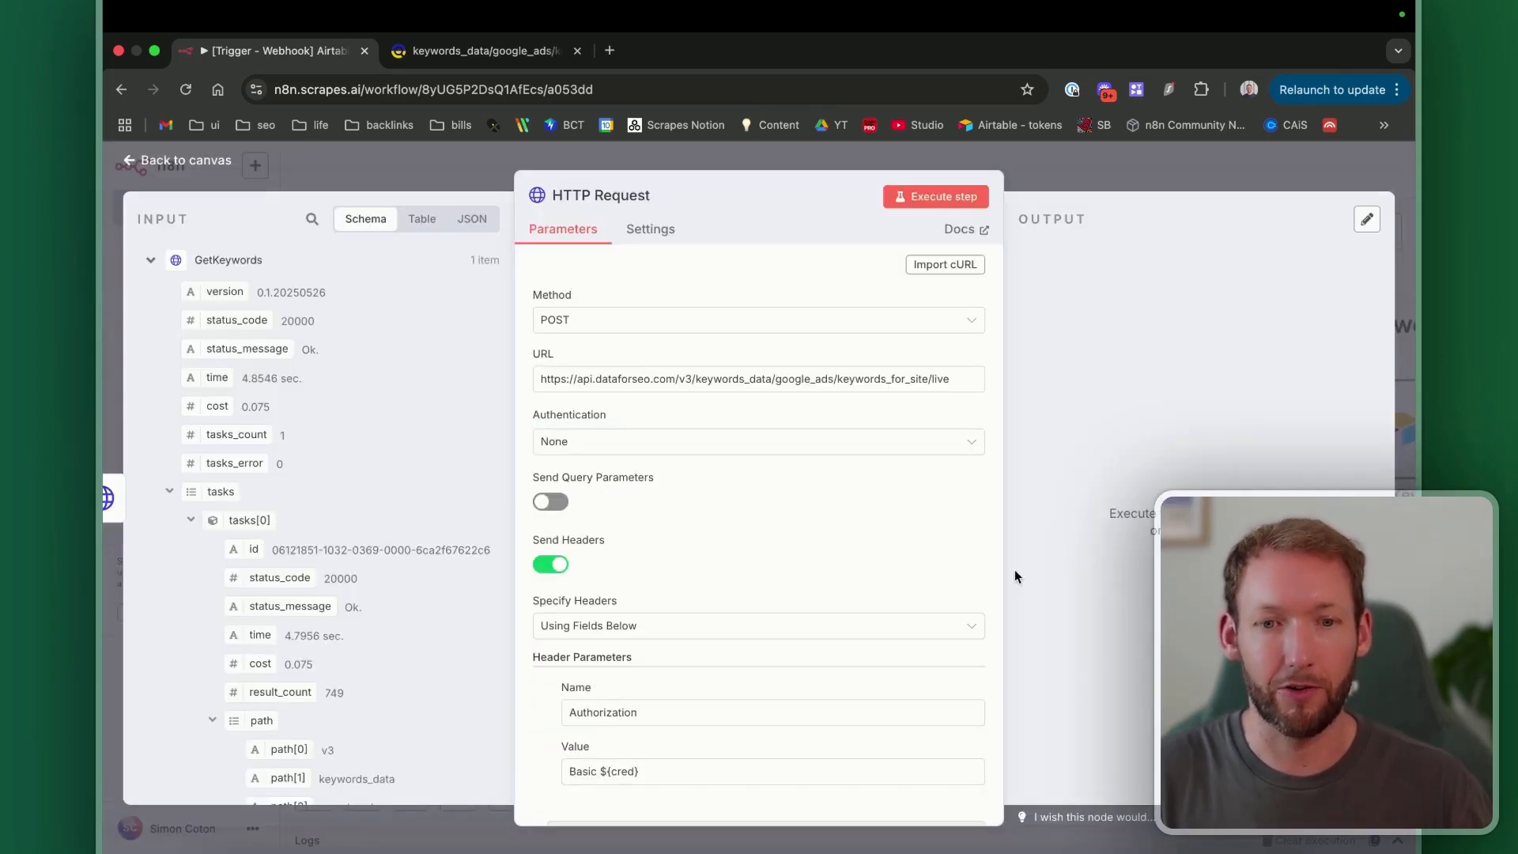
Step: Examine the imported request's settings, highlighting the ${cred} placeholder in the Authorization header value
{"action": "scroll", "coordinate": [710, 515], "scroll_direction": "down", "scroll_amount": 3}
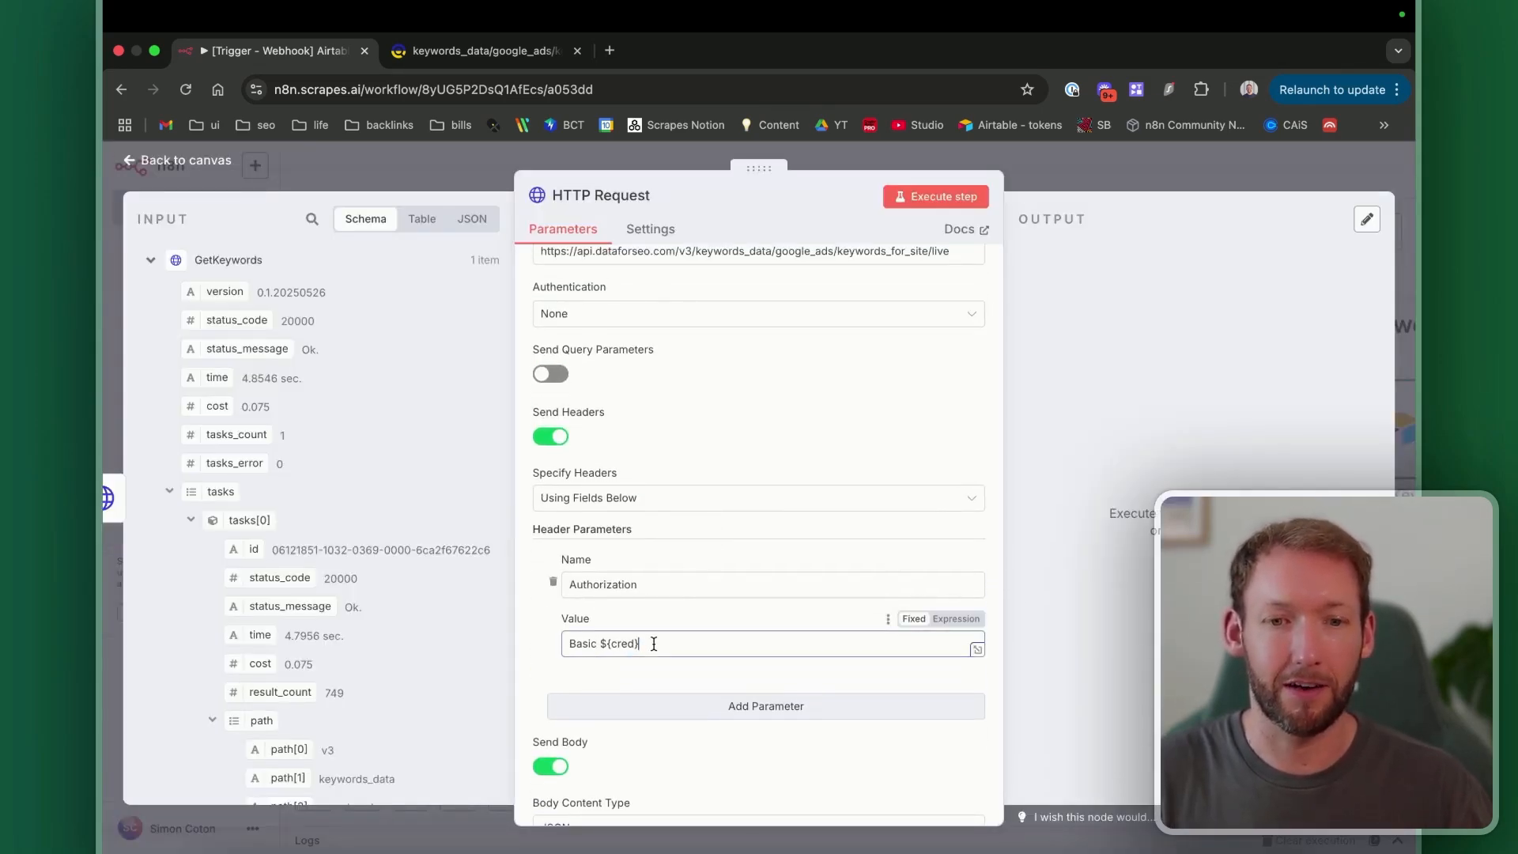
{"action": "left_click_drag", "start_coordinate": [653, 643], "coordinate": [602, 644]}
{"action": "scroll", "coordinate": [603, 643], "scroll_direction": "up", "scroll_amount": 3}
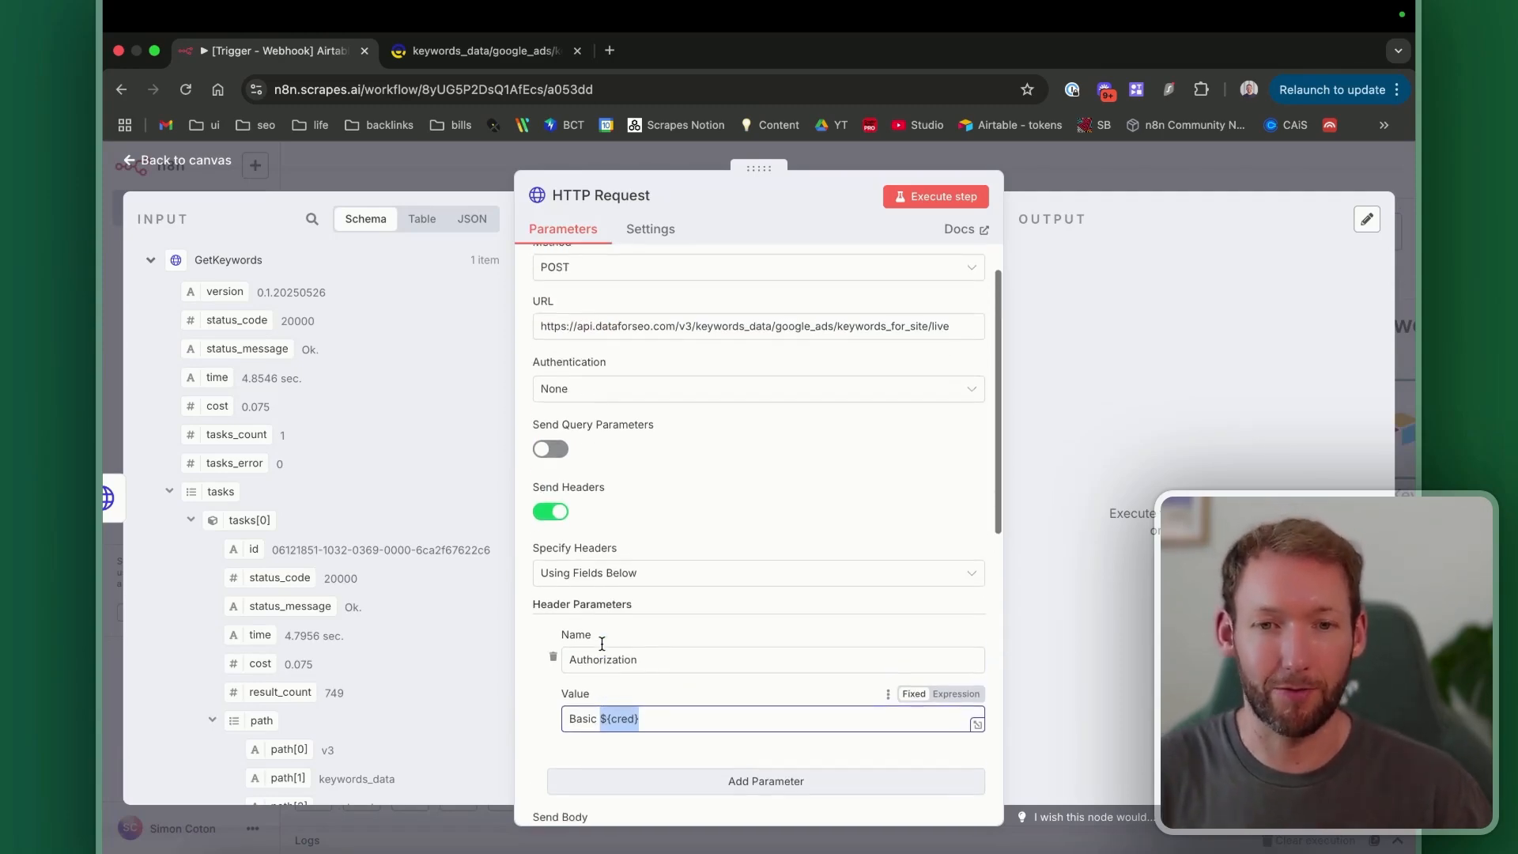
{"action": "scroll", "coordinate": [602, 643], "scroll_direction": "down", "scroll_amount": 1}
{"action": "scroll", "coordinate": [602, 643], "scroll_direction": "up", "scroll_amount": 1}
{"action": "scroll", "coordinate": [601, 650], "scroll_direction": "down", "scroll_amount": 8}
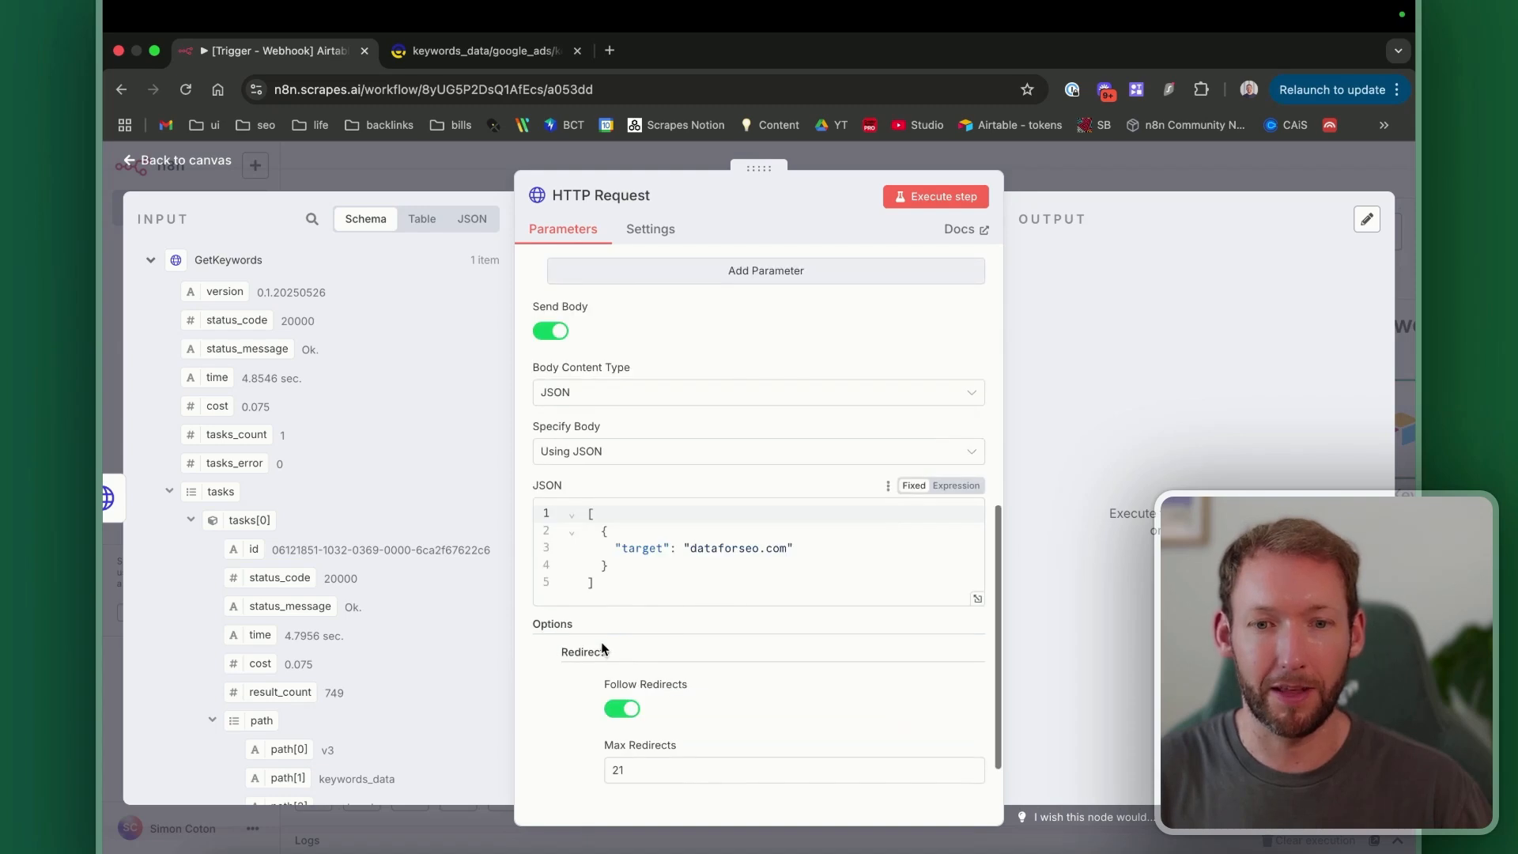
Step: Replace dataforseo.com as the target in the JSON body with the Website URL field from GetRecord1
{"action": "scroll", "coordinate": [623, 621], "scroll_direction": "down", "scroll_amount": 1}
{"action": "scroll", "coordinate": [624, 611], "scroll_direction": "up", "scroll_amount": 1}
{"action": "left_click_drag", "start_coordinate": [787, 486], "coordinate": [700, 485]}
{"action": "key", "text": "BackSpace"}
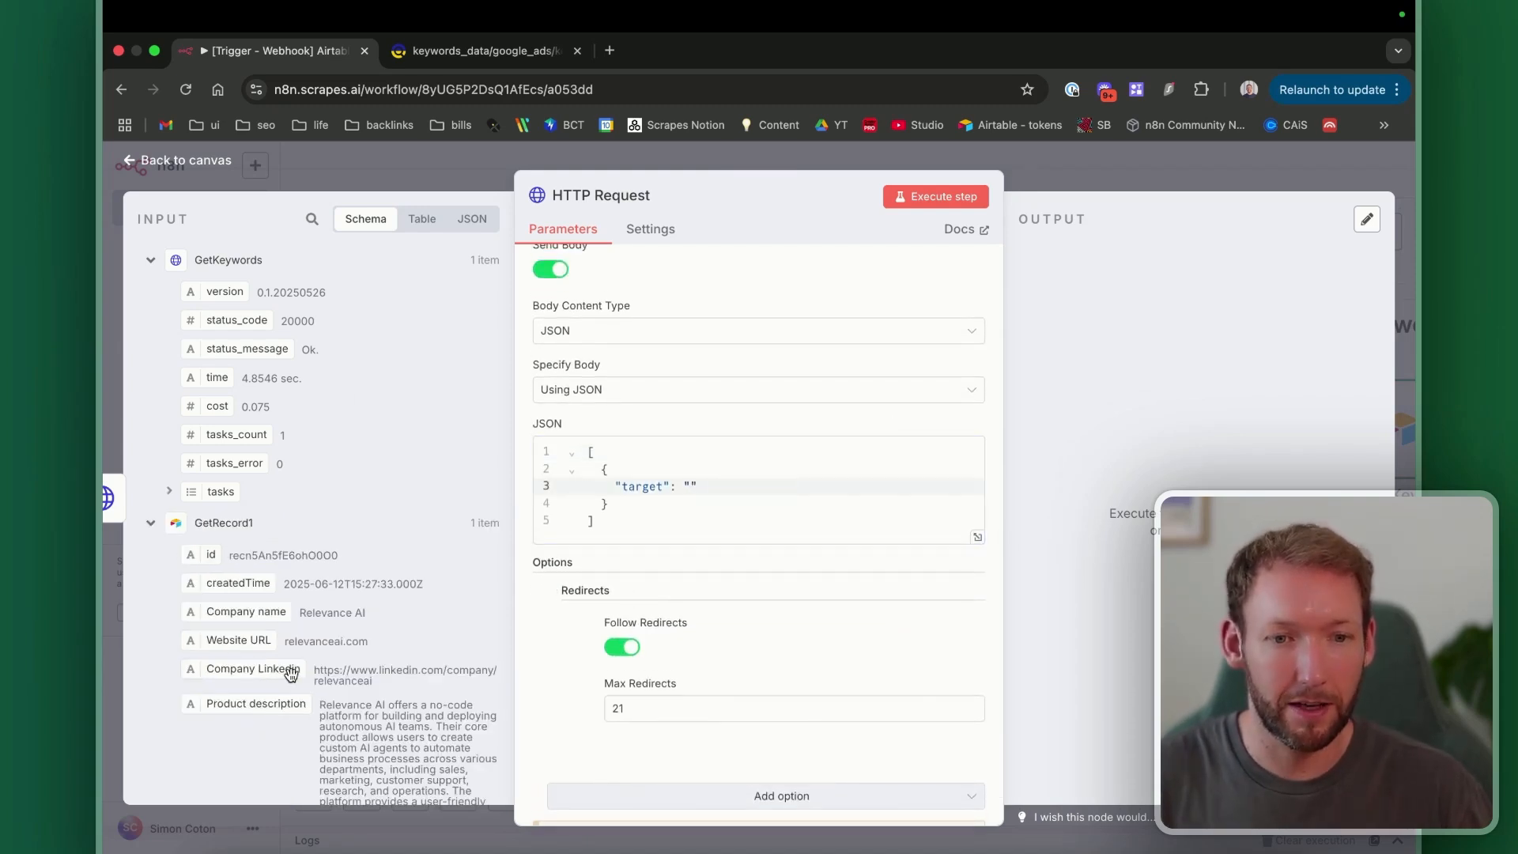
{"action": "scroll", "coordinate": [285, 670], "scroll_direction": "down", "scroll_amount": 1}
{"action": "left_click_drag", "start_coordinate": [237, 615], "coordinate": [692, 490]}
{"action": "left_click_drag", "start_coordinate": [870, 522], "coordinate": [570, 520]}
{"action": "key", "text": "BackSpace"}
Step: Clear the value of the Authorization header parameter in the HTTP Request node
{"action": "scroll", "coordinate": [788, 506], "scroll_direction": "up", "scroll_amount": 7}
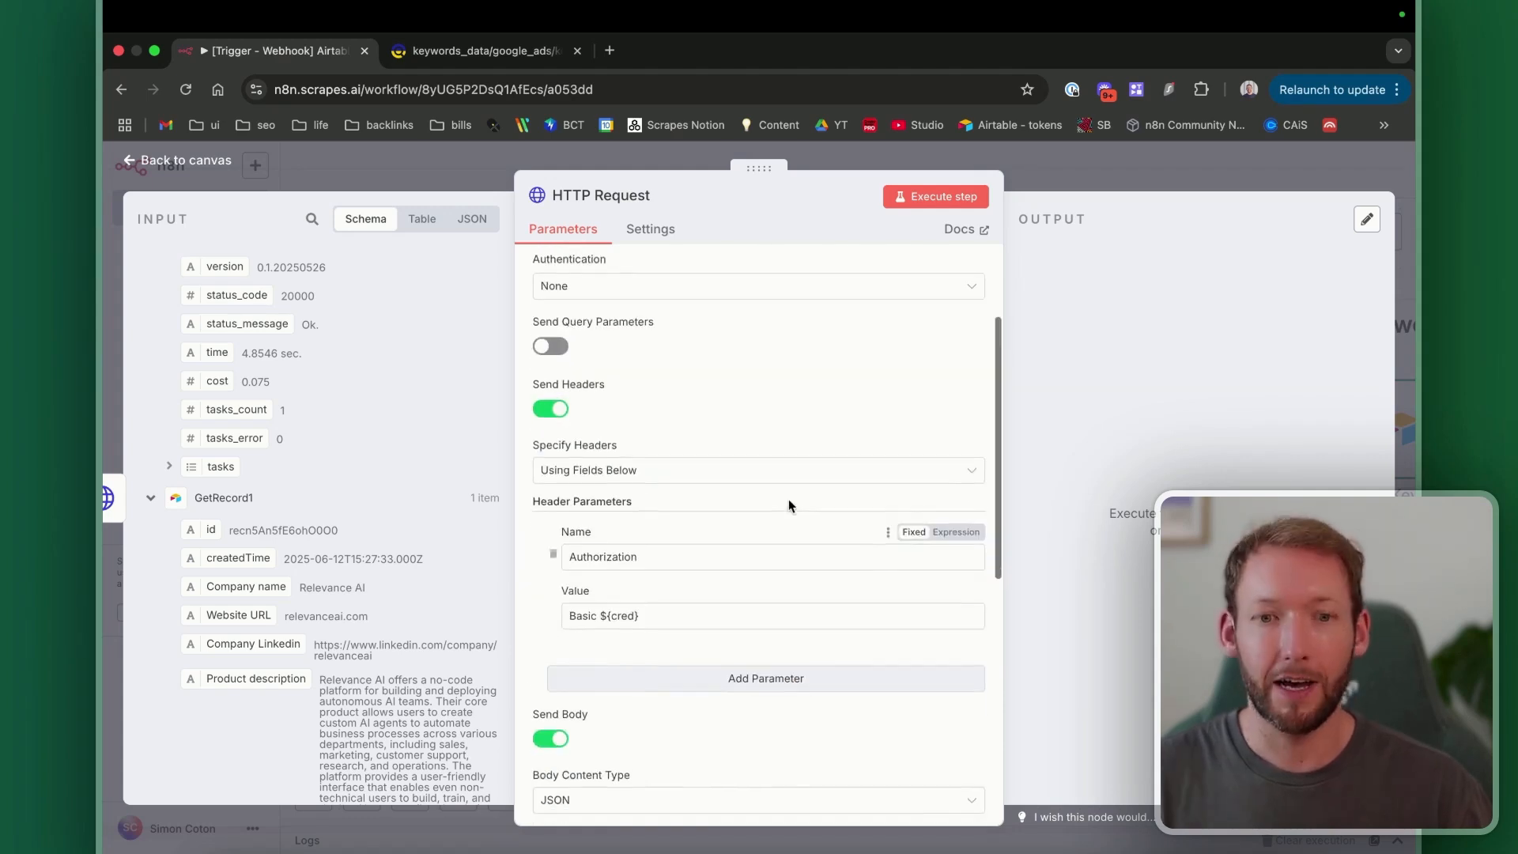
{"action": "scroll", "coordinate": [789, 501], "scroll_direction": "up", "scroll_amount": 1}
{"action": "scroll", "coordinate": [789, 501], "scroll_direction": "down", "scroll_amount": 2}
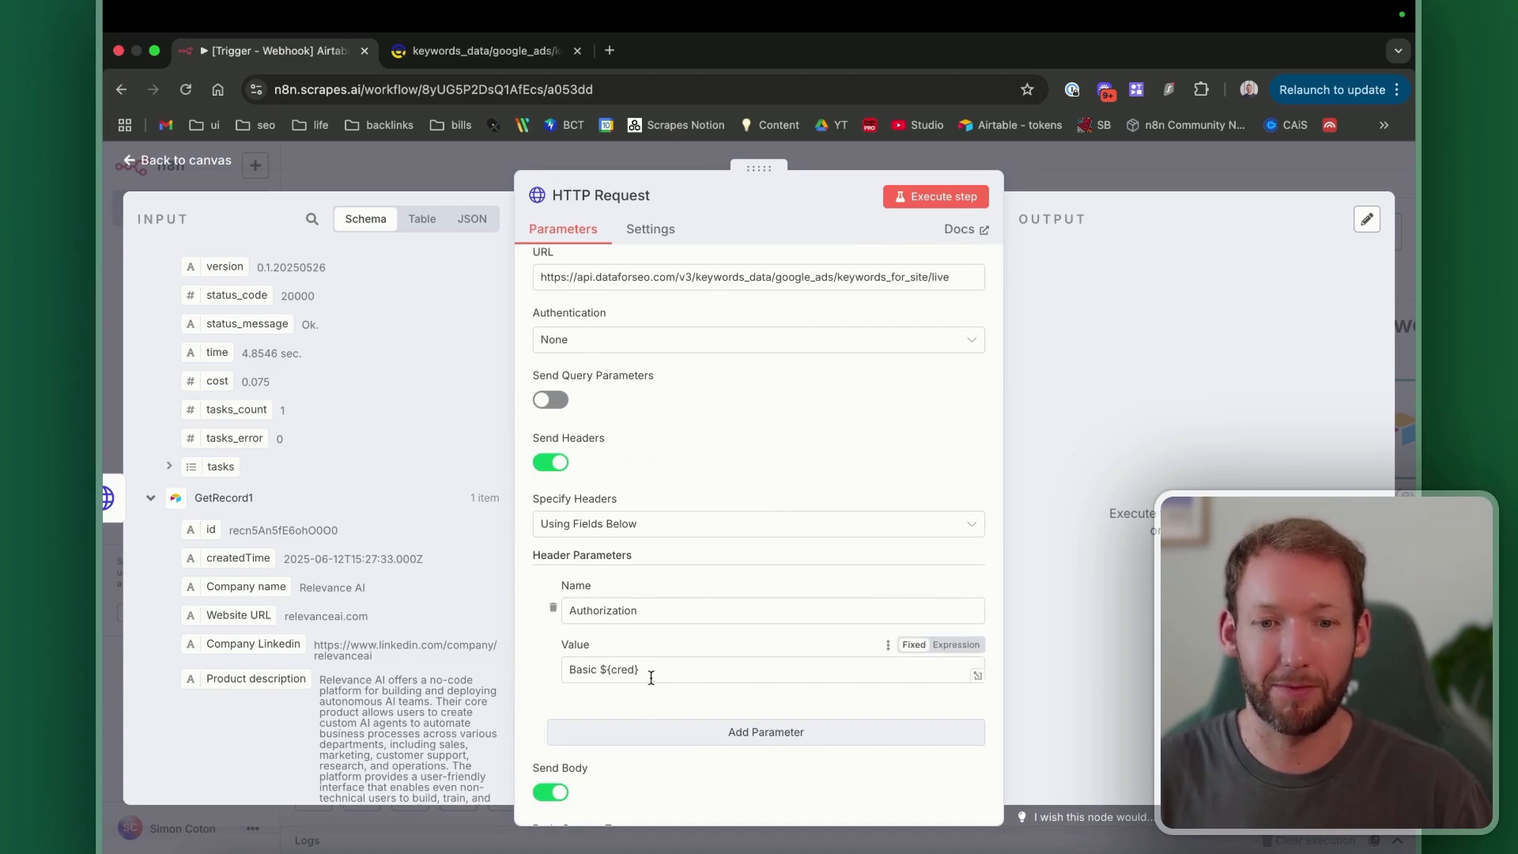
{"action": "left_click_drag", "start_coordinate": [651, 674], "coordinate": [519, 680]}
{"action": "key", "text": "BackSpace"}
Step: Set the request's authentication to Generic Credential Type with Header Auth as the generic auth type
{"action": "left_click", "coordinate": [634, 342]}
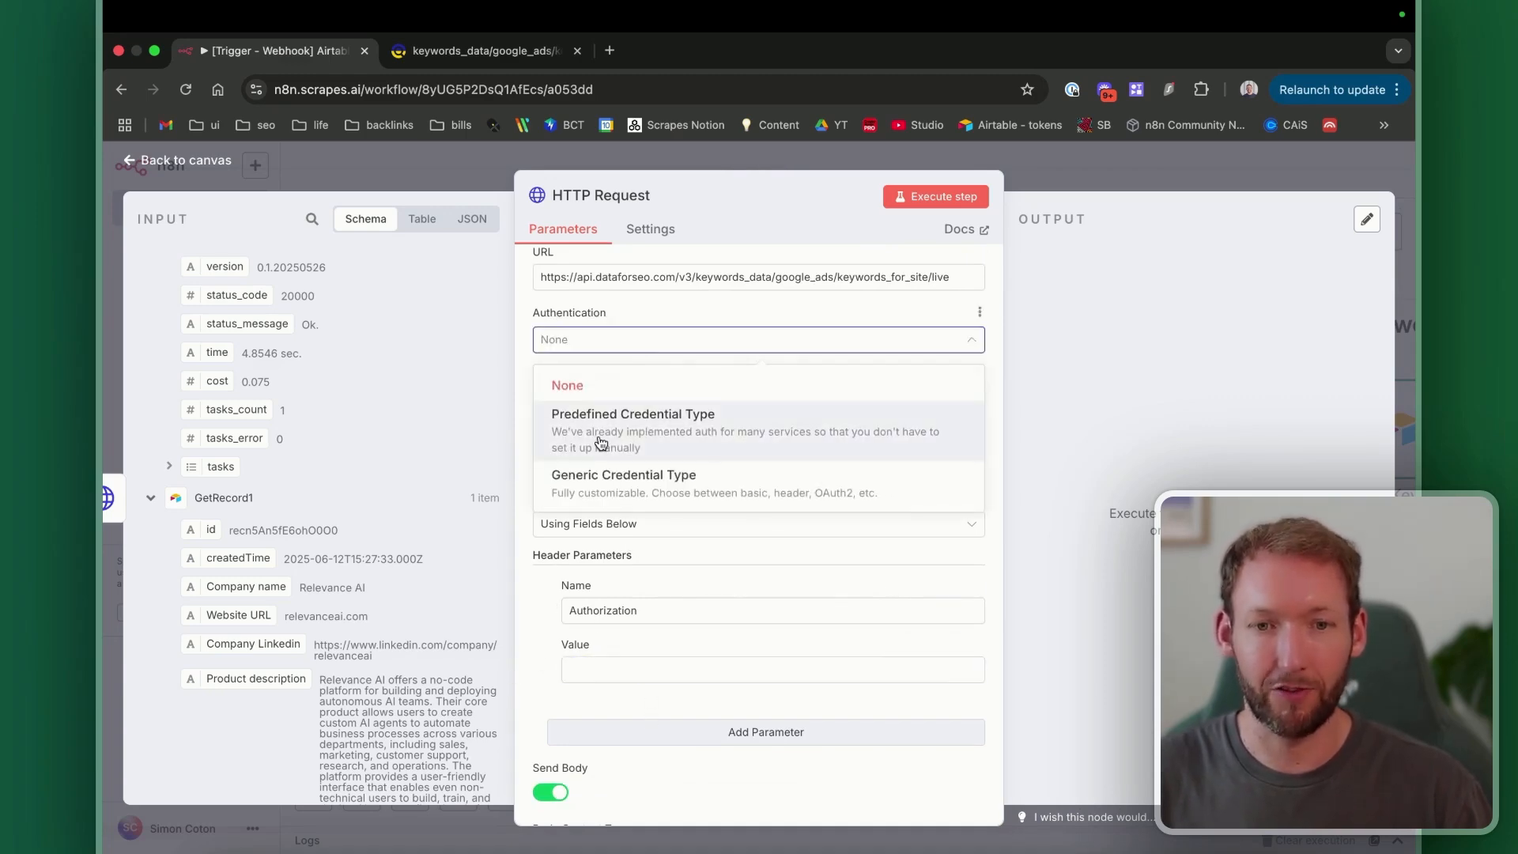
{"action": "left_click", "coordinate": [624, 475]}
{"action": "left_click", "coordinate": [695, 400]}
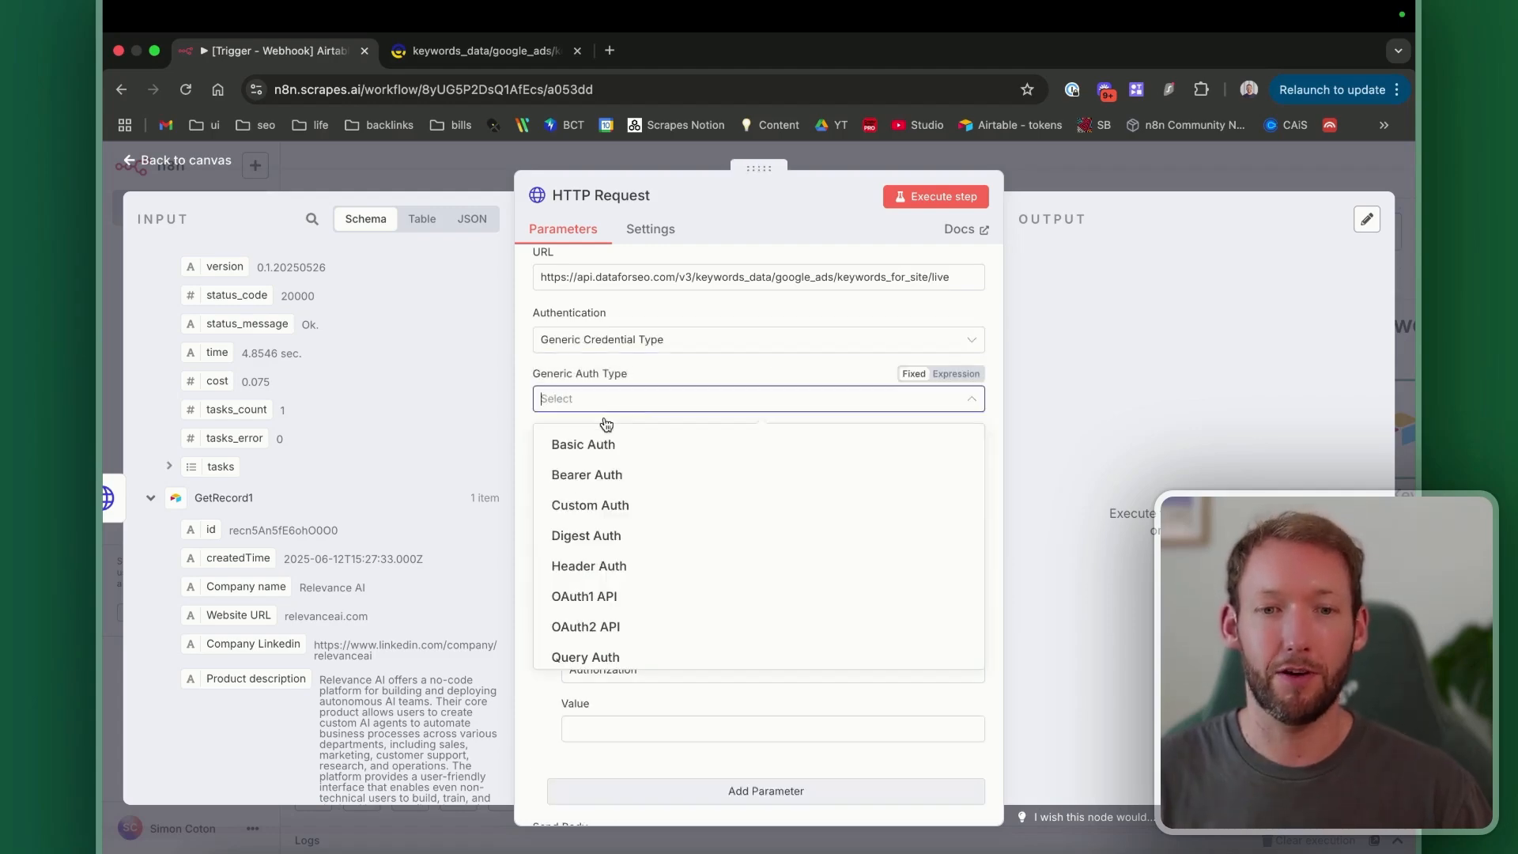
{"action": "left_click", "coordinate": [603, 567]}
Step: Start a new Header Auth credential, name it DataForSEO, and set its header name to Authorization
{"action": "left_click", "coordinate": [625, 677]}
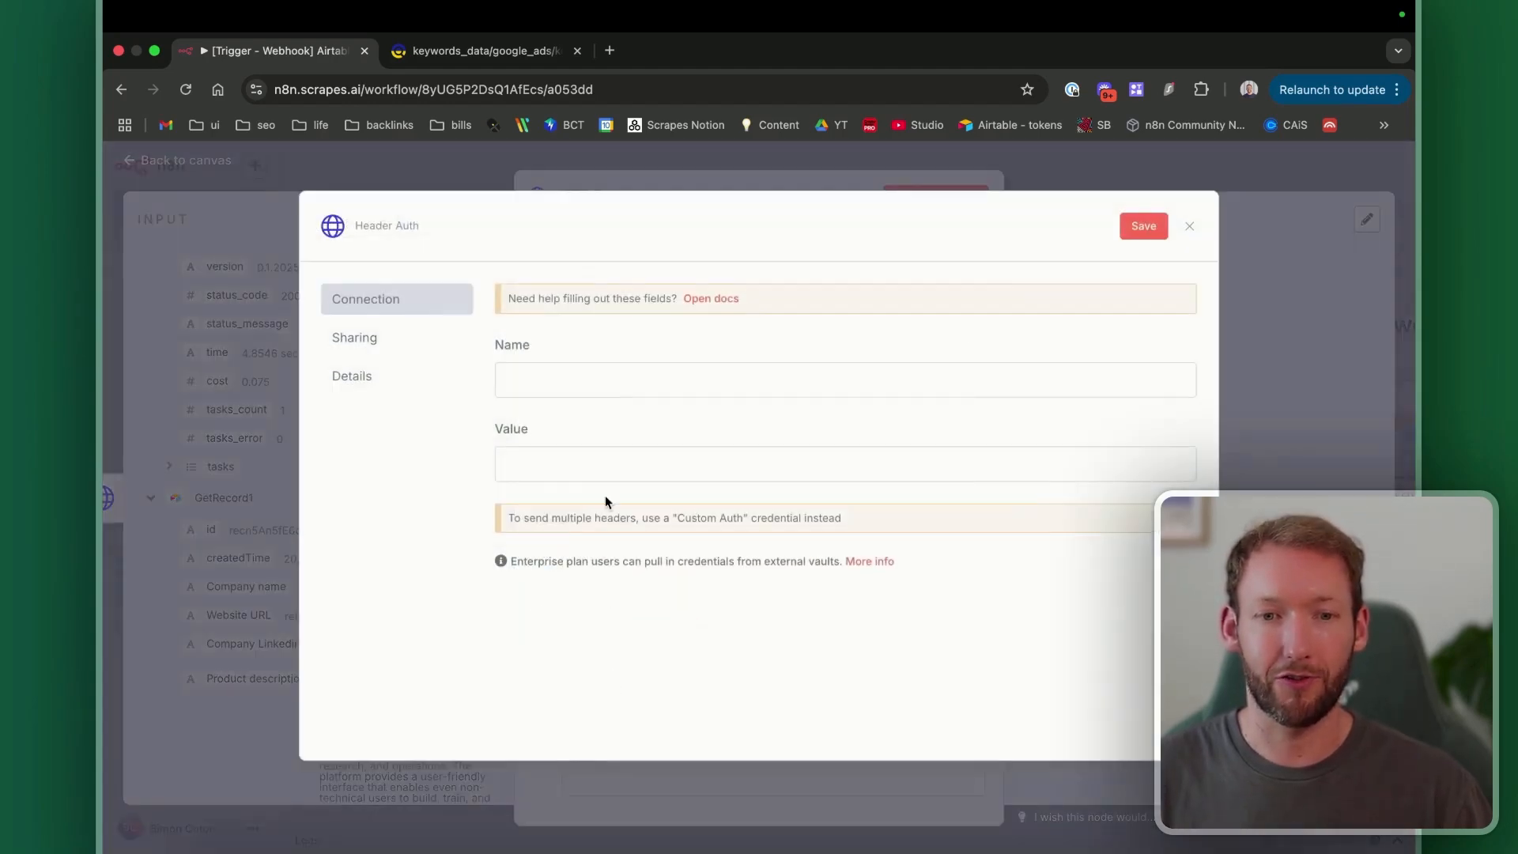
{"action": "left_click", "coordinate": [446, 223]}
{"action": "type", "text": "DataFor"}
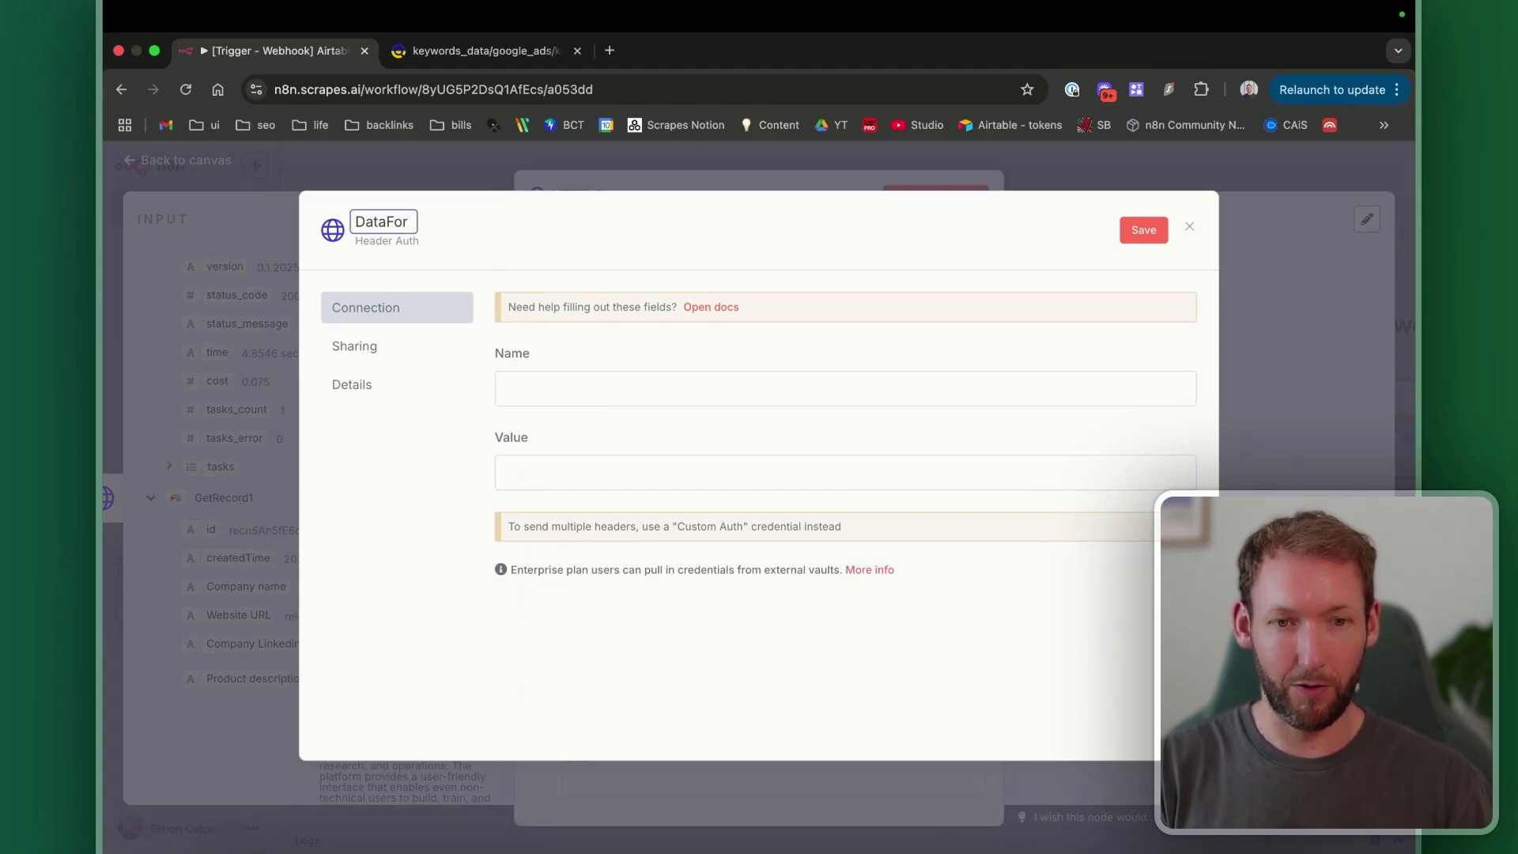
{"action": "type", "text": "SEO"}
{"action": "left_click", "coordinate": [661, 400]}
{"action": "type", "text": "Authorization"}
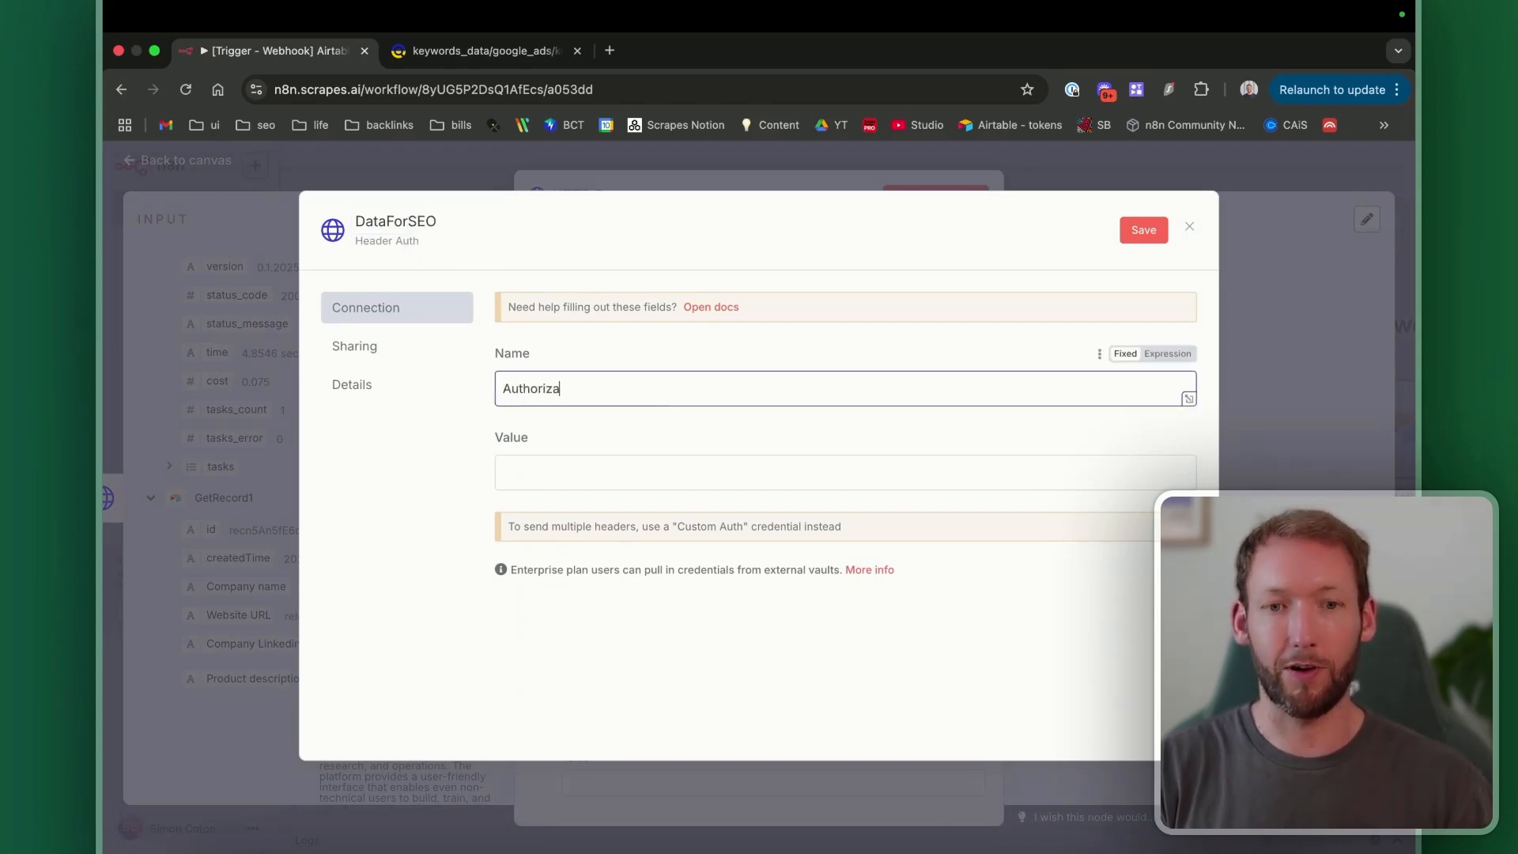
Step: Enter Basic followed by a placeholder API key as the credential's expression value, and close the credential without saving
{"action": "left_click", "coordinate": [685, 487]}
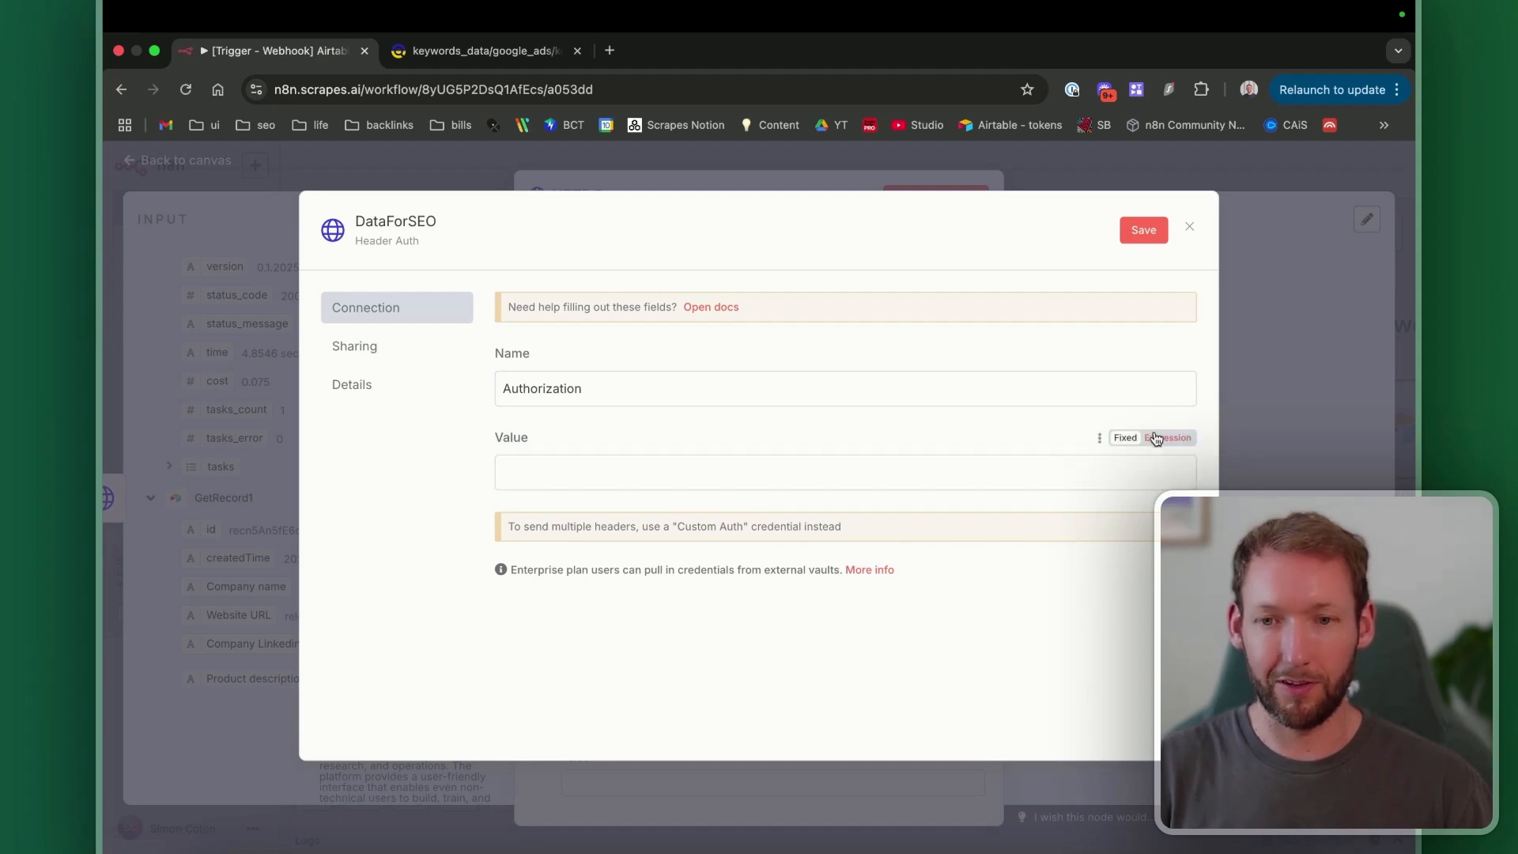
{"action": "left_click", "coordinate": [1165, 438]}
{"action": "type", "text": "Basic Basic ${cred"}
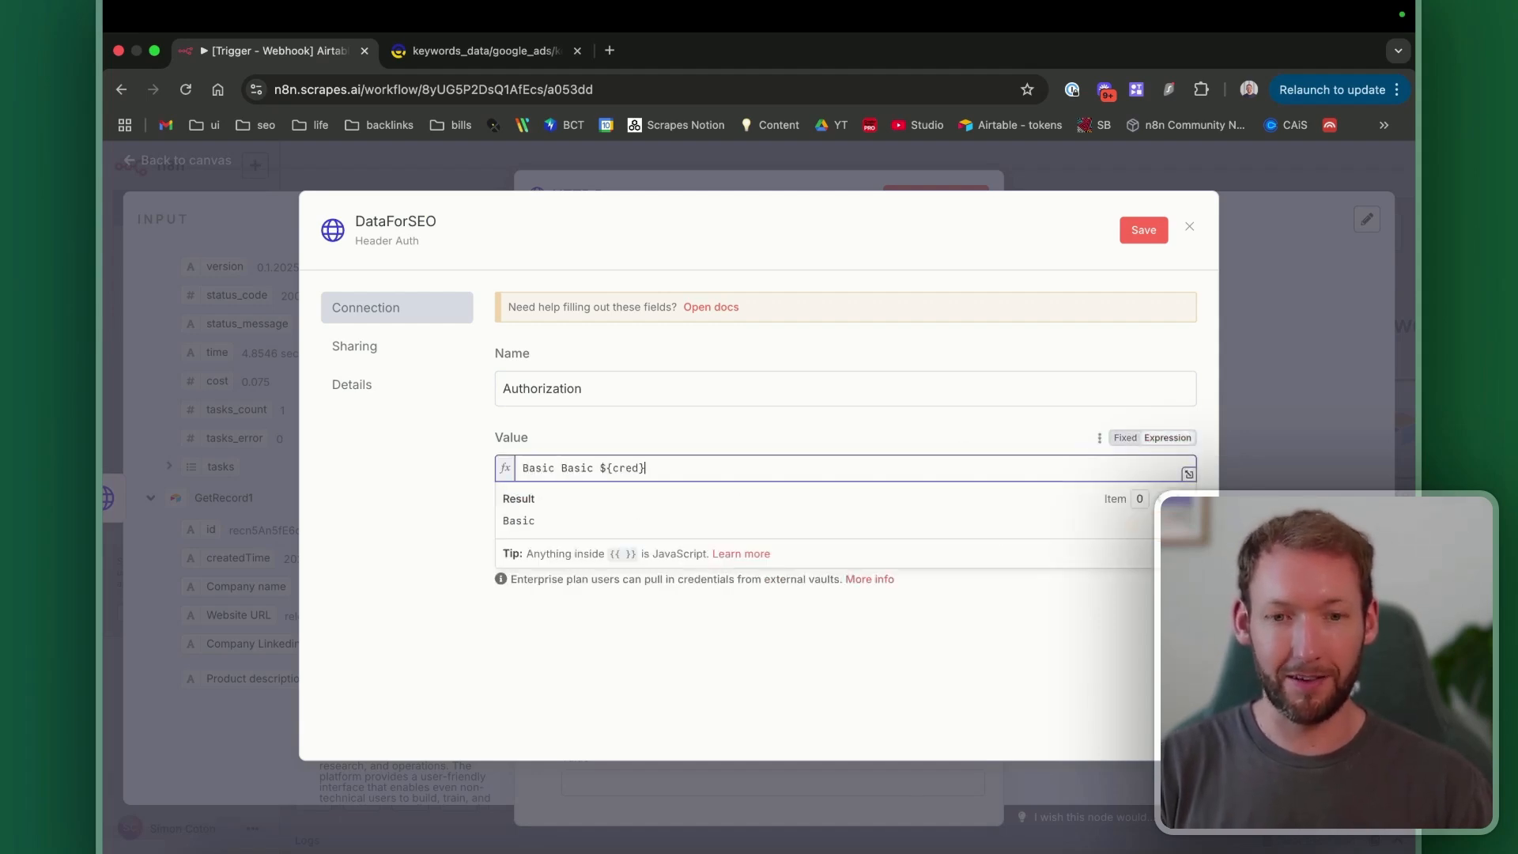
{"action": "left_click", "coordinate": [600, 466]}
{"action": "key", "text": "BackSpace"}
{"action": "key", "text": "BackSpace"}
{"action": "key", "text": "BackSpace"}
{"action": "key", "text": "BackSpace"}
{"action": "key", "text": "BackSpace"}
{"action": "key", "text": "BackSpace"}
{"action": "left_click_drag", "start_coordinate": [608, 472], "coordinate": [559, 474]}
{"action": "type", "text": "your_api_"}
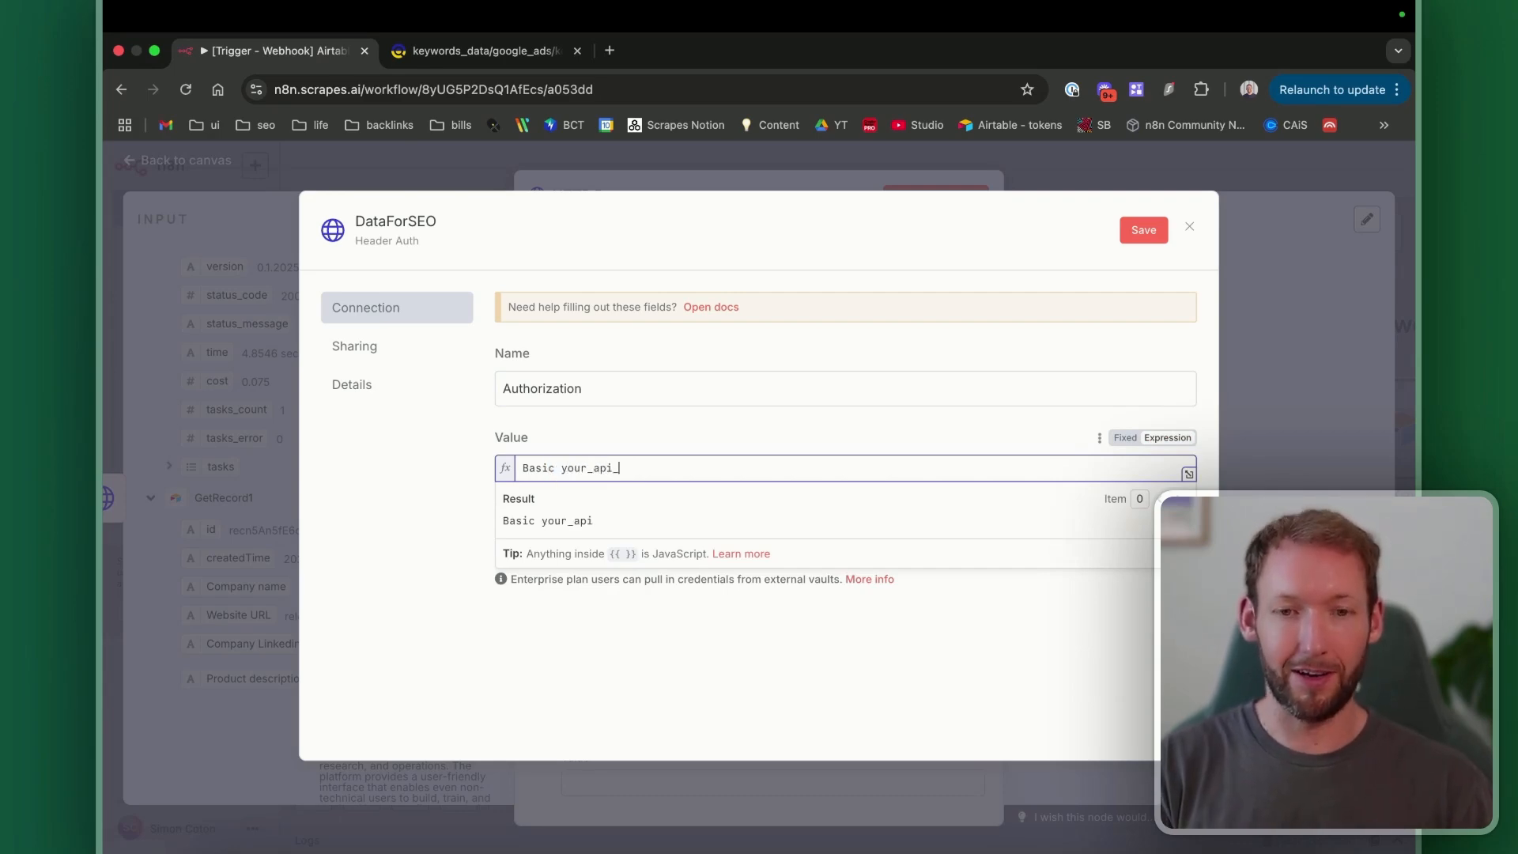
{"action": "type", "text": "key"}
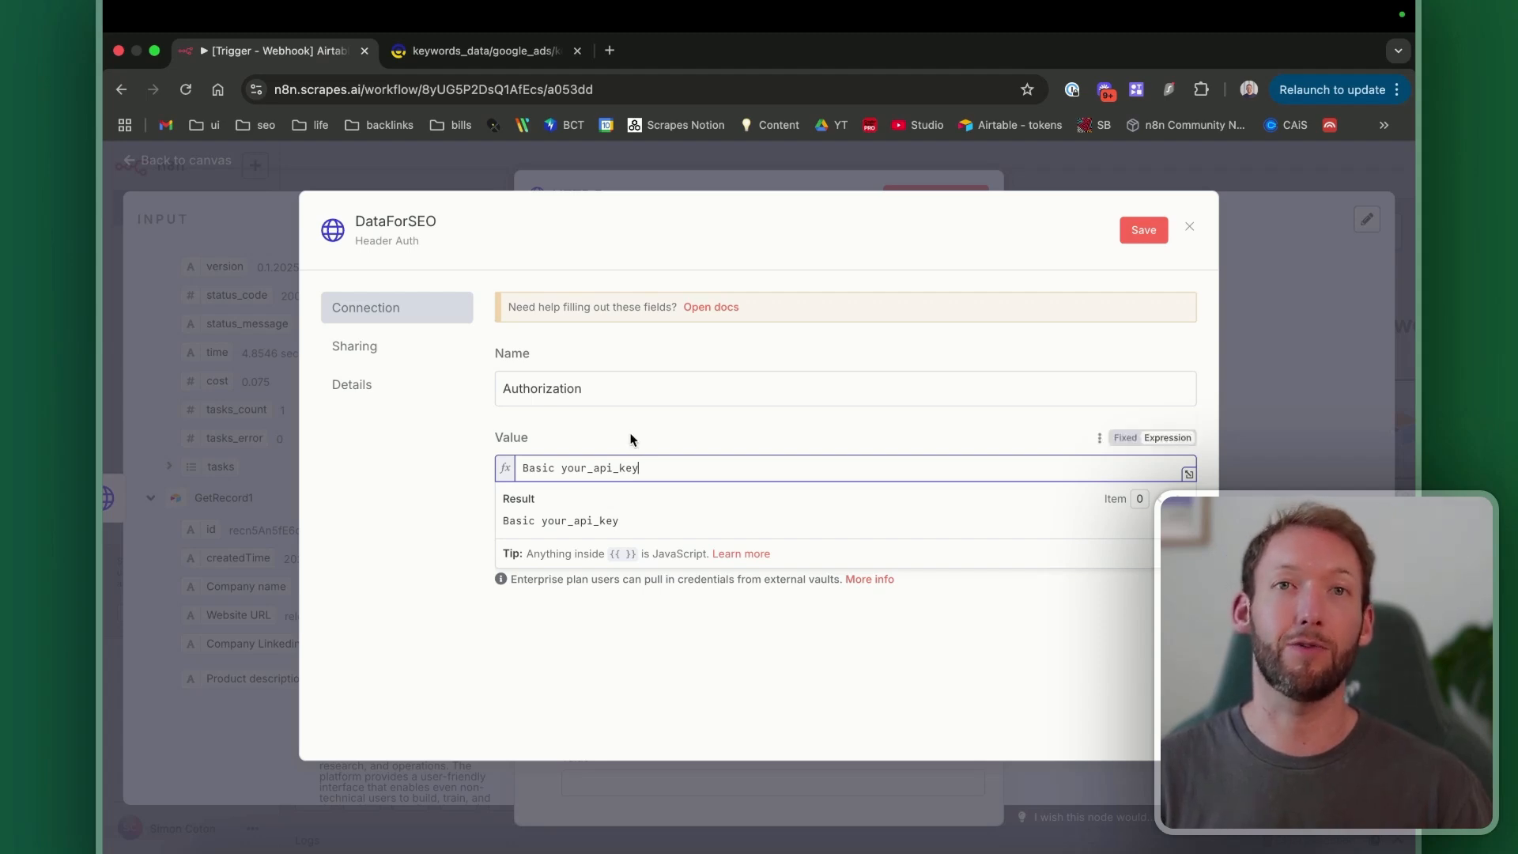
{"action": "left_click", "coordinate": [1054, 305]}
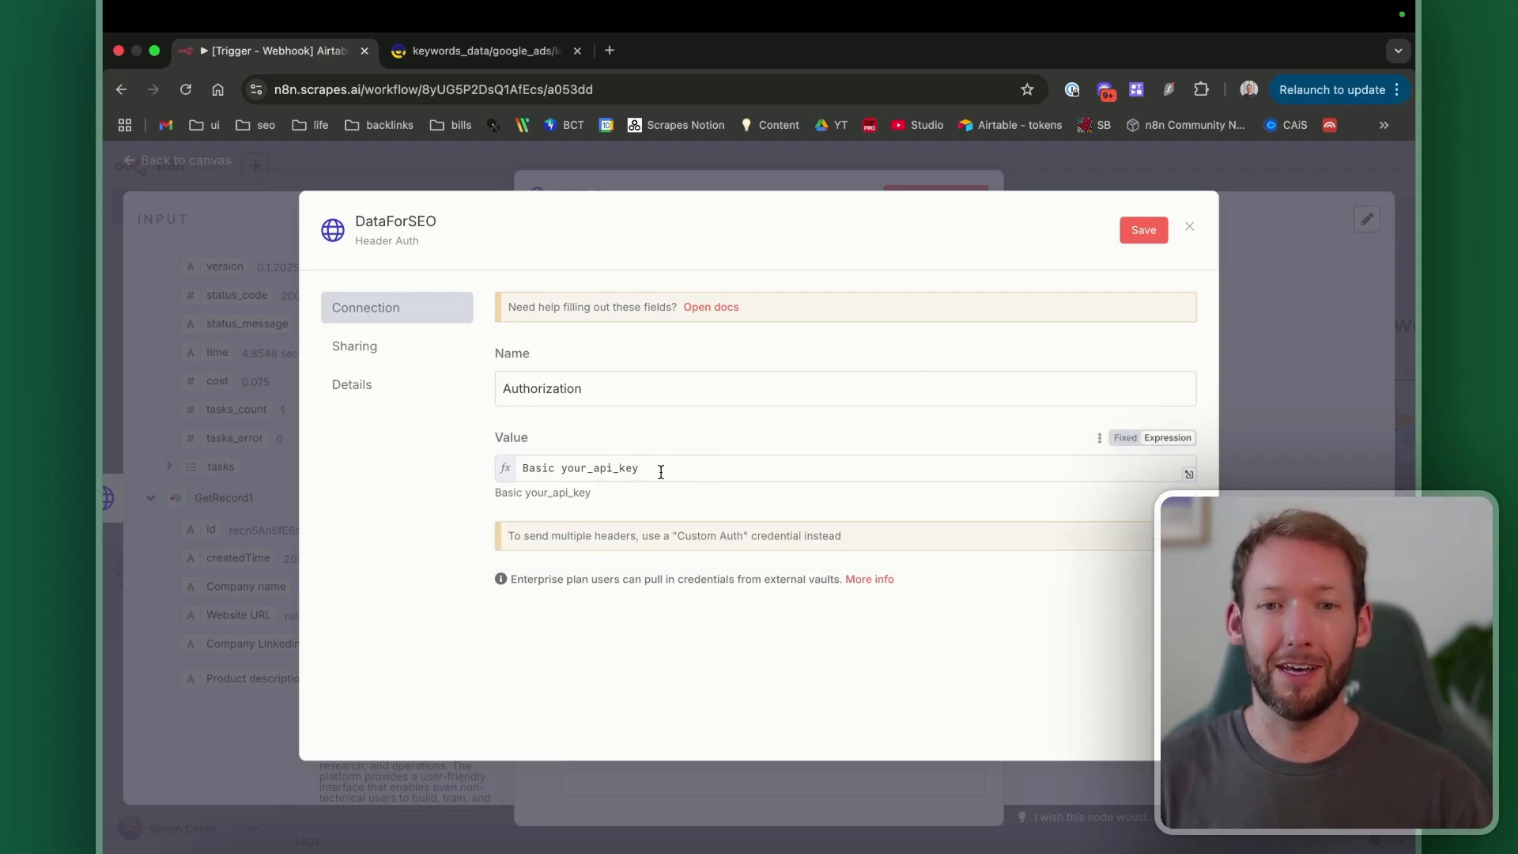
{"action": "left_click", "coordinate": [1189, 227]}
{"action": "left_click", "coordinate": [814, 543]}
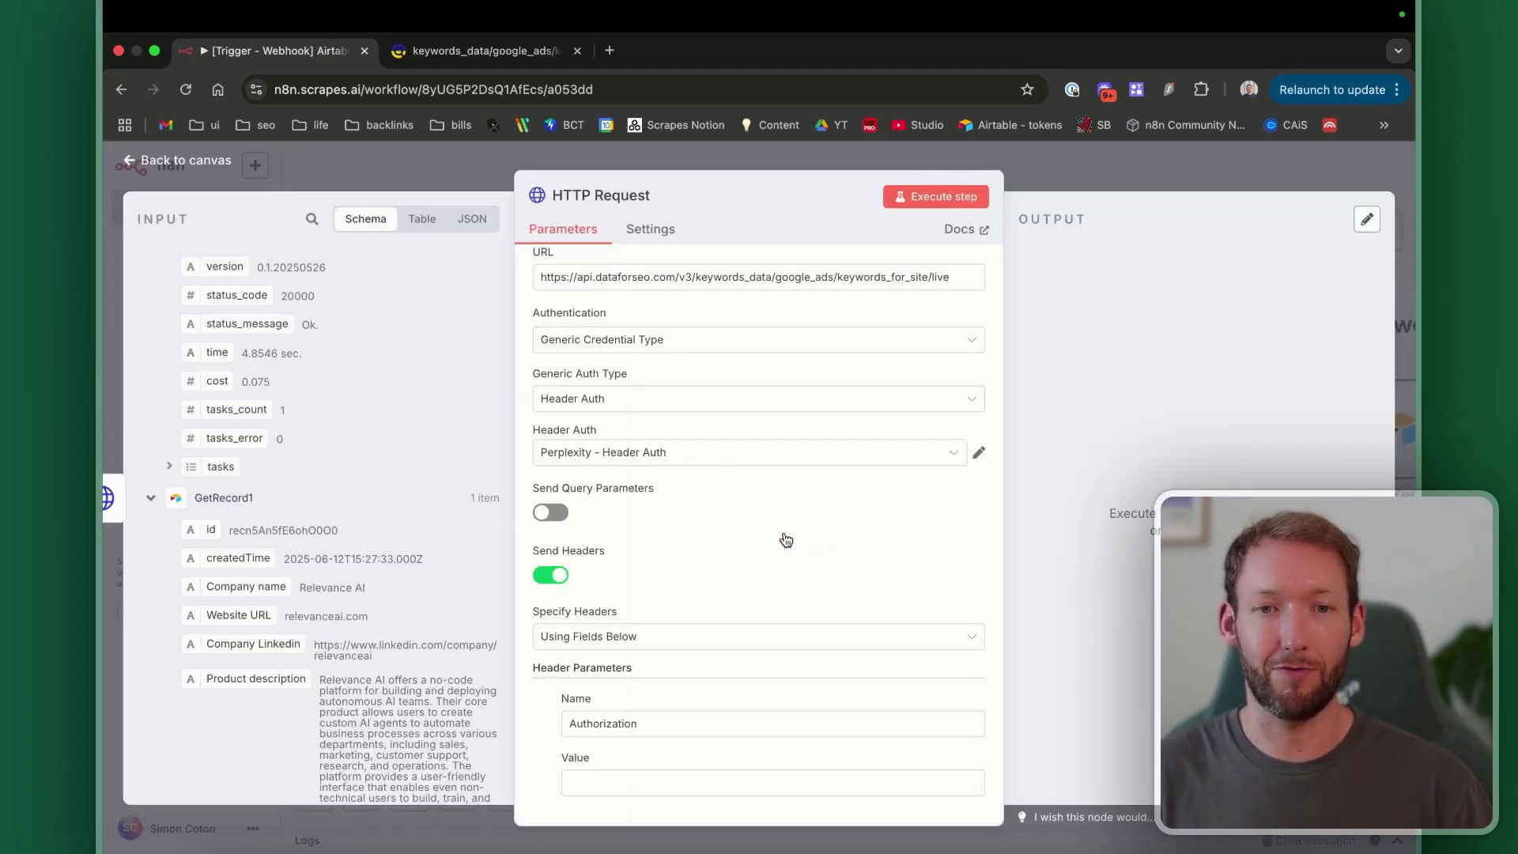
Step: Return to the canvas, delete the demonstration HTTP Request node, and save the workflow
{"action": "left_click", "coordinate": [190, 161]}
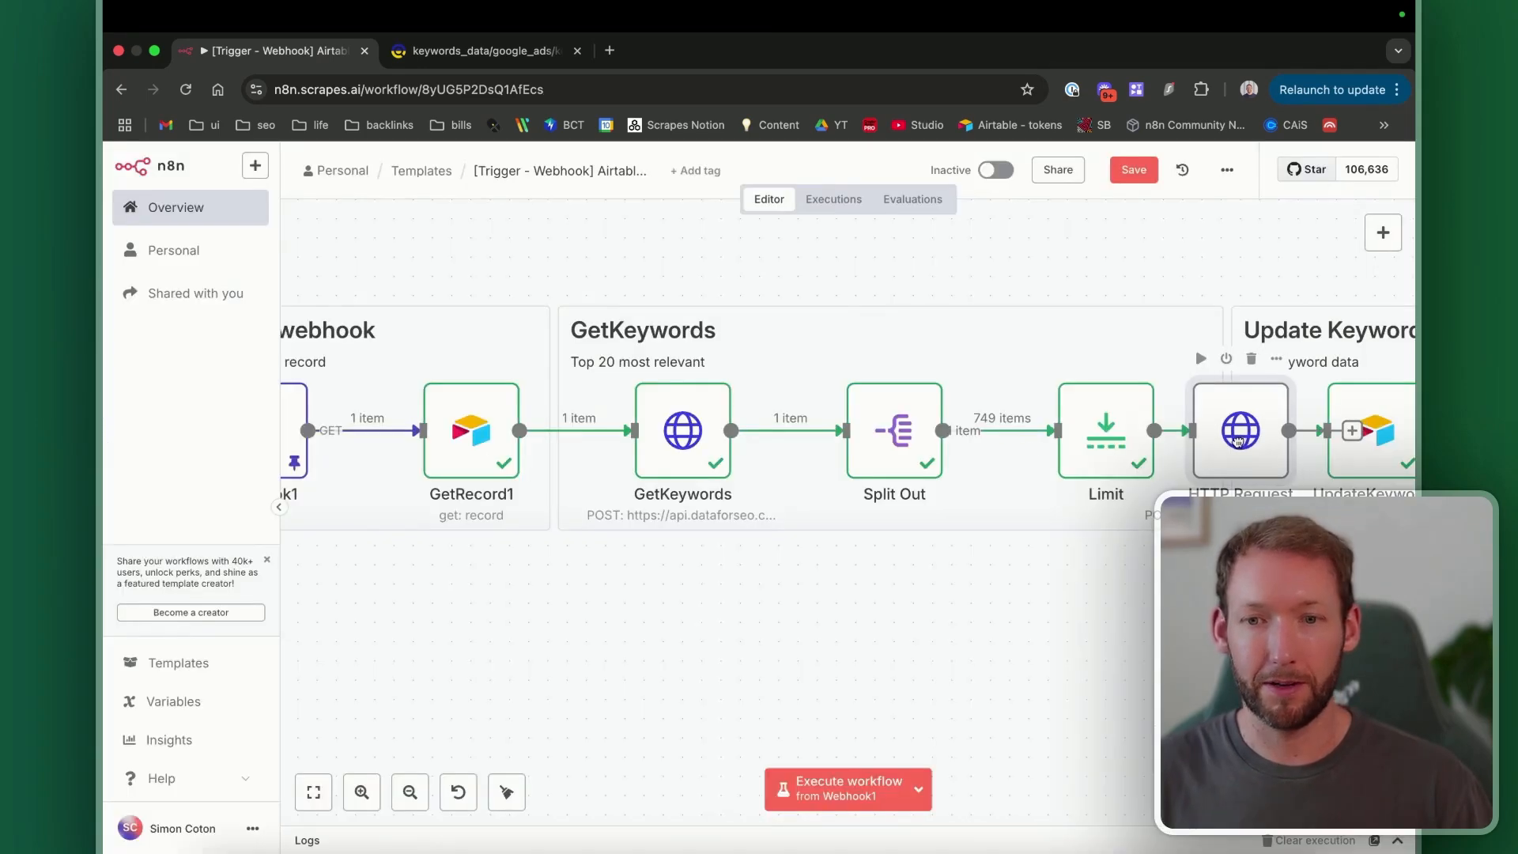
{"action": "left_click_drag", "start_coordinate": [1228, 438], "coordinate": [864, 632]}
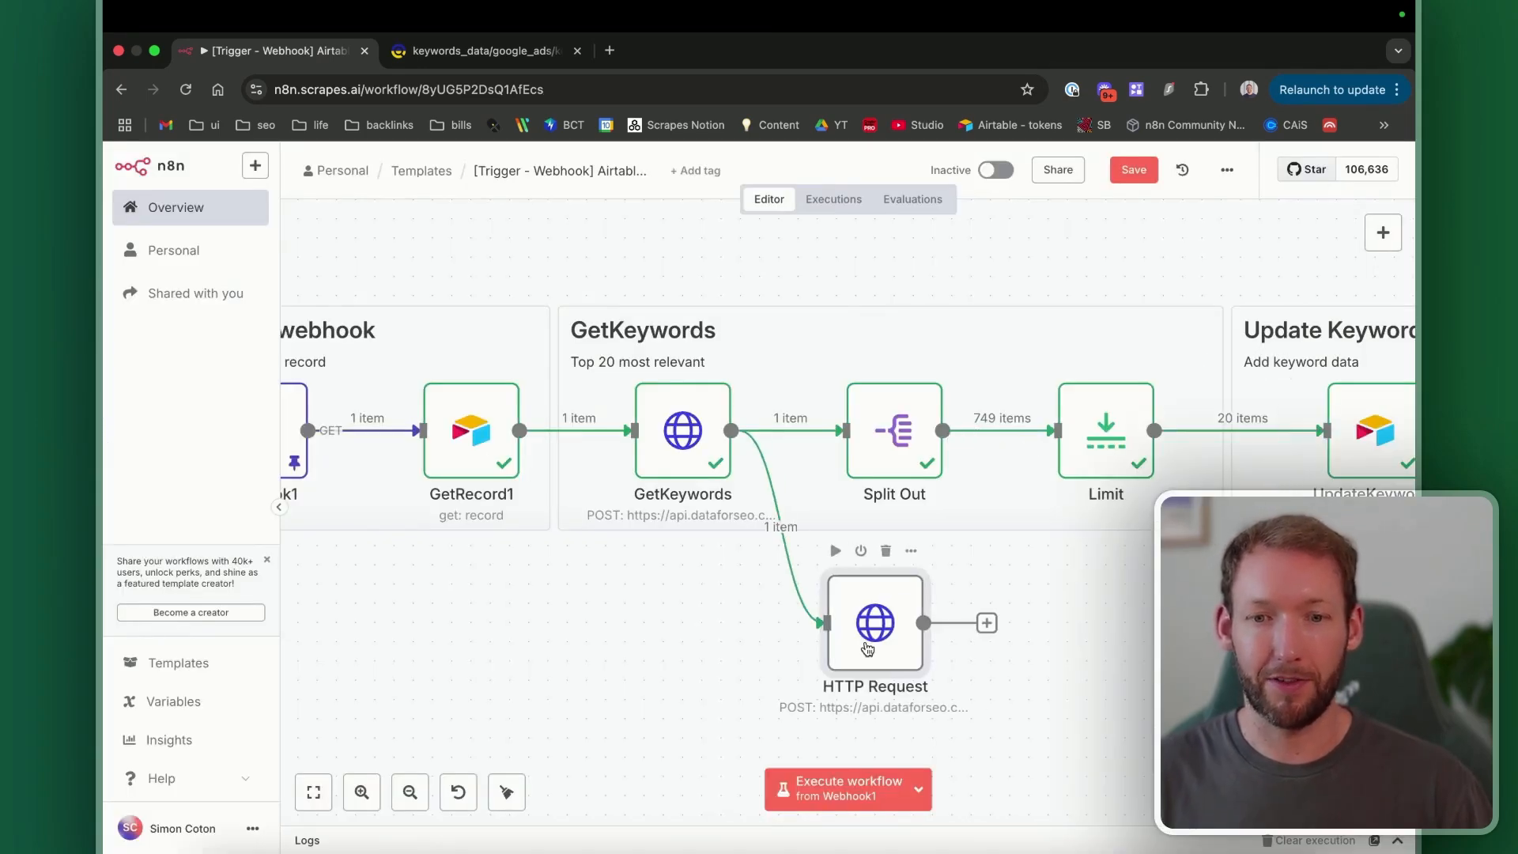
{"action": "key", "text": "Delete"}
{"action": "left_click", "coordinate": [1134, 178]}
Step: Review the GetKeywords section of the workflow and the Google Ads endpoints in the DataForSEO documentation, and return to the workflow
{"action": "scroll", "coordinate": [736, 538], "scroll_direction": "down", "scroll_amount": 2}
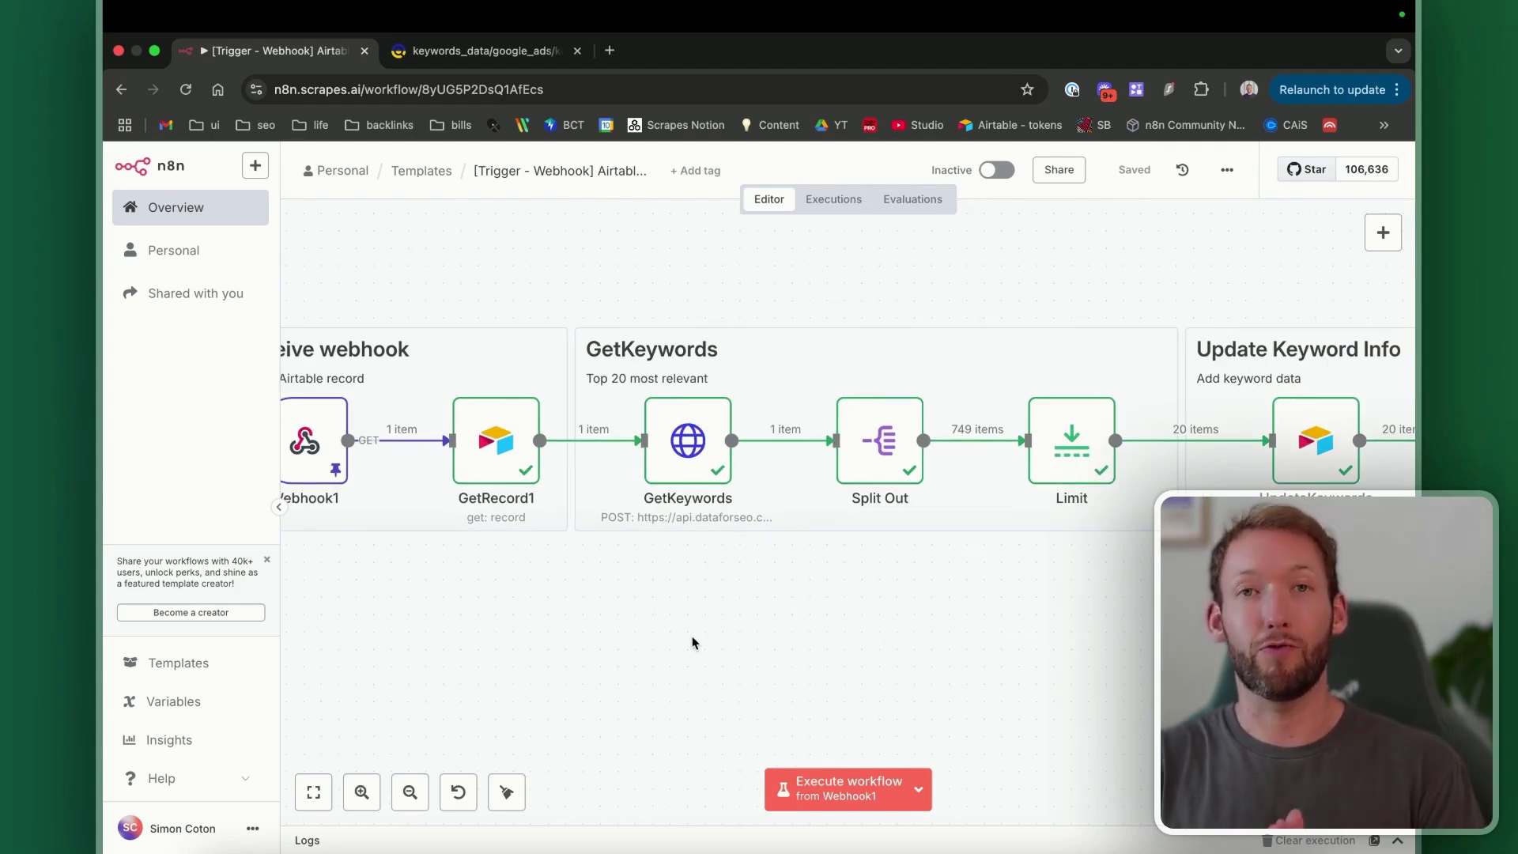
{"action": "scroll", "coordinate": [667, 548], "scroll_direction": "down", "scroll_amount": 3}
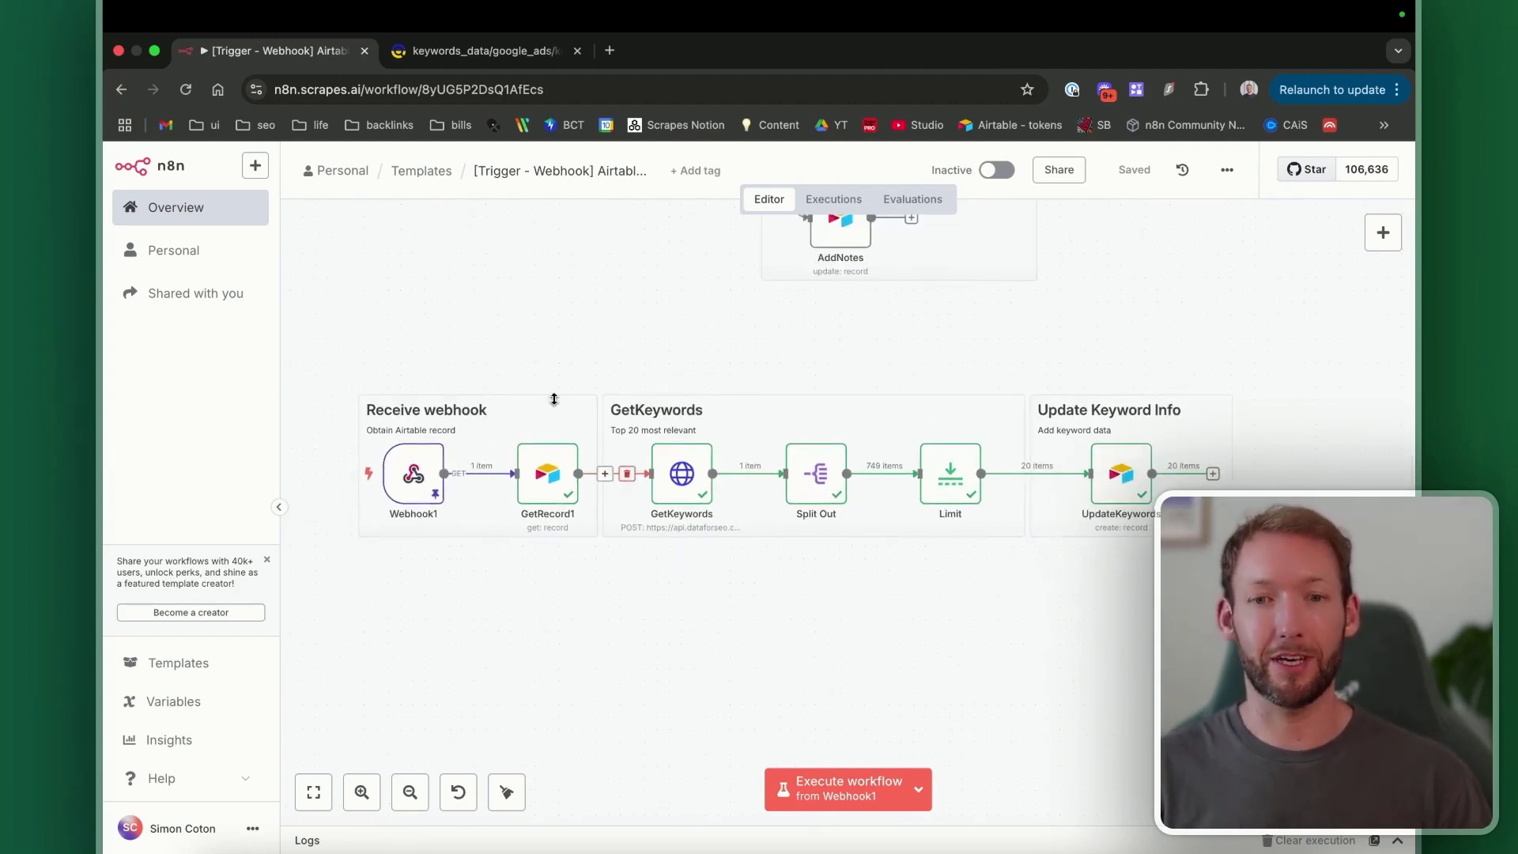
{"action": "mouse_move", "coordinate": [877, 466]}
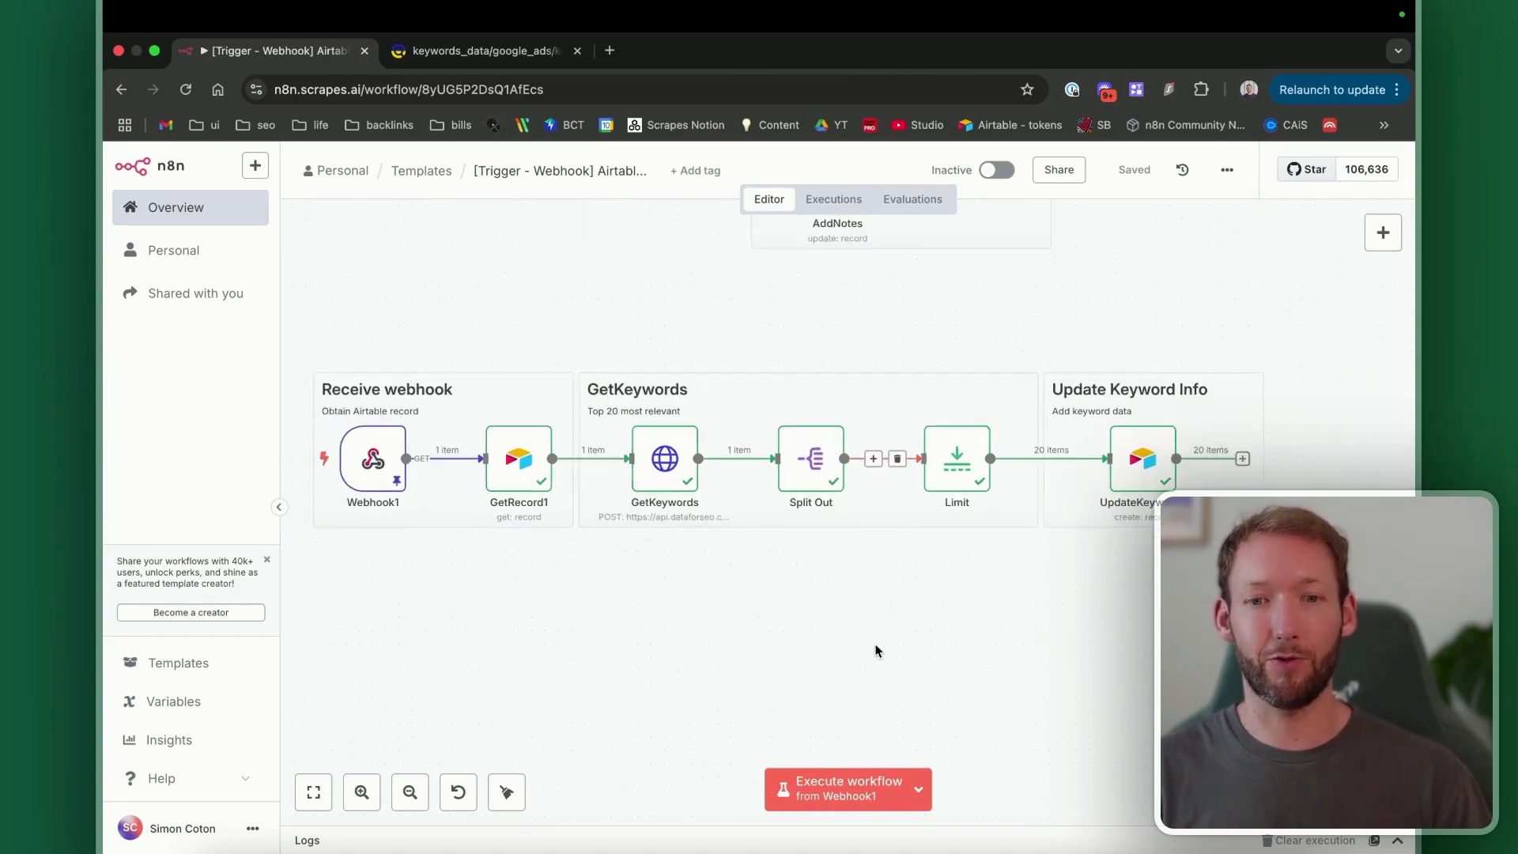
{"action": "scroll", "coordinate": [874, 647], "scroll_direction": "up", "scroll_amount": 3}
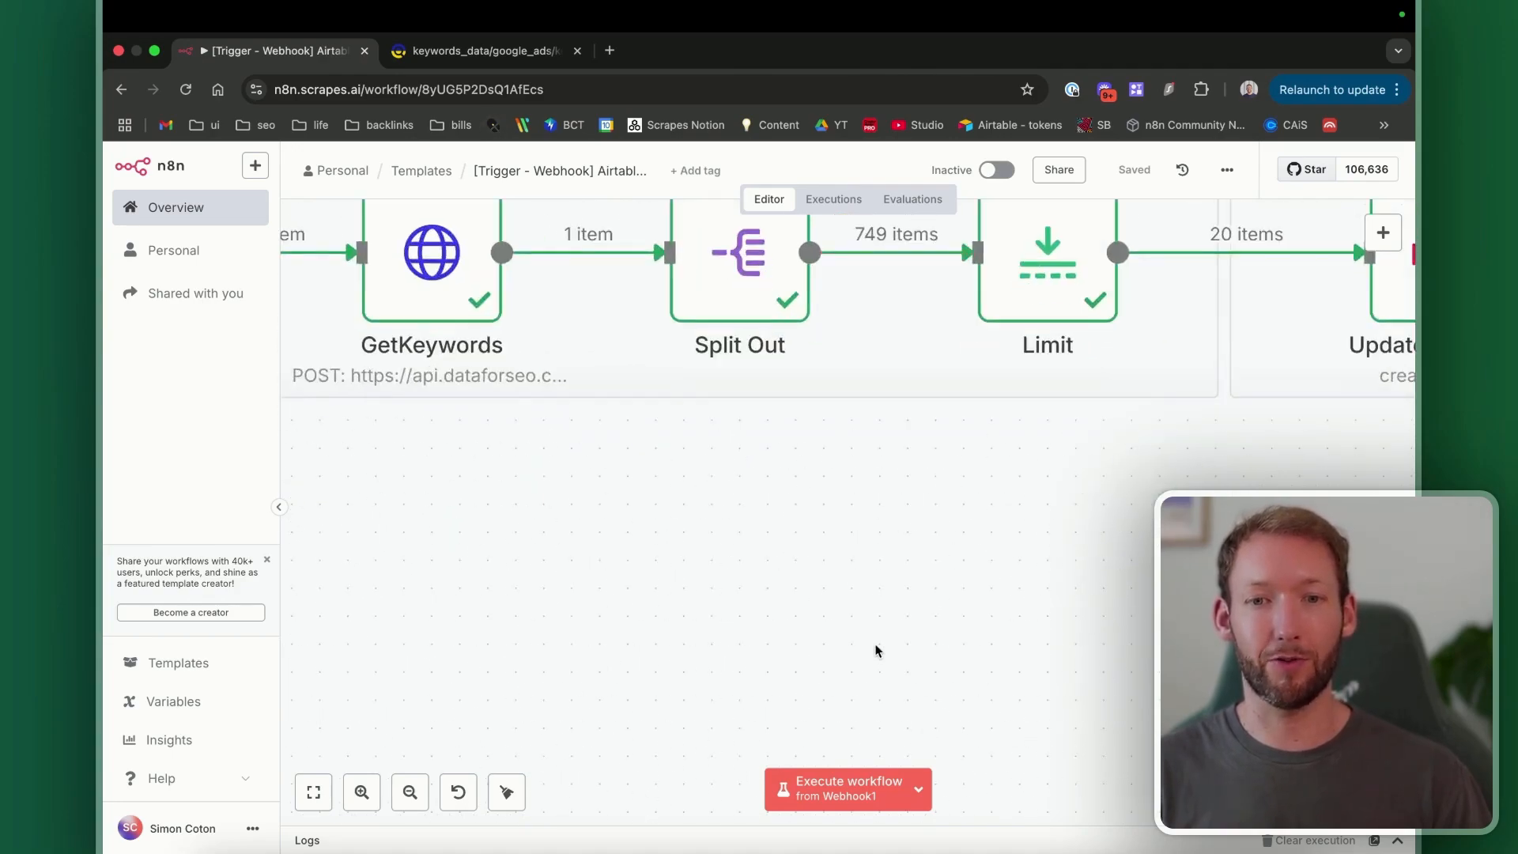
{"action": "left_click", "coordinate": [504, 53]}
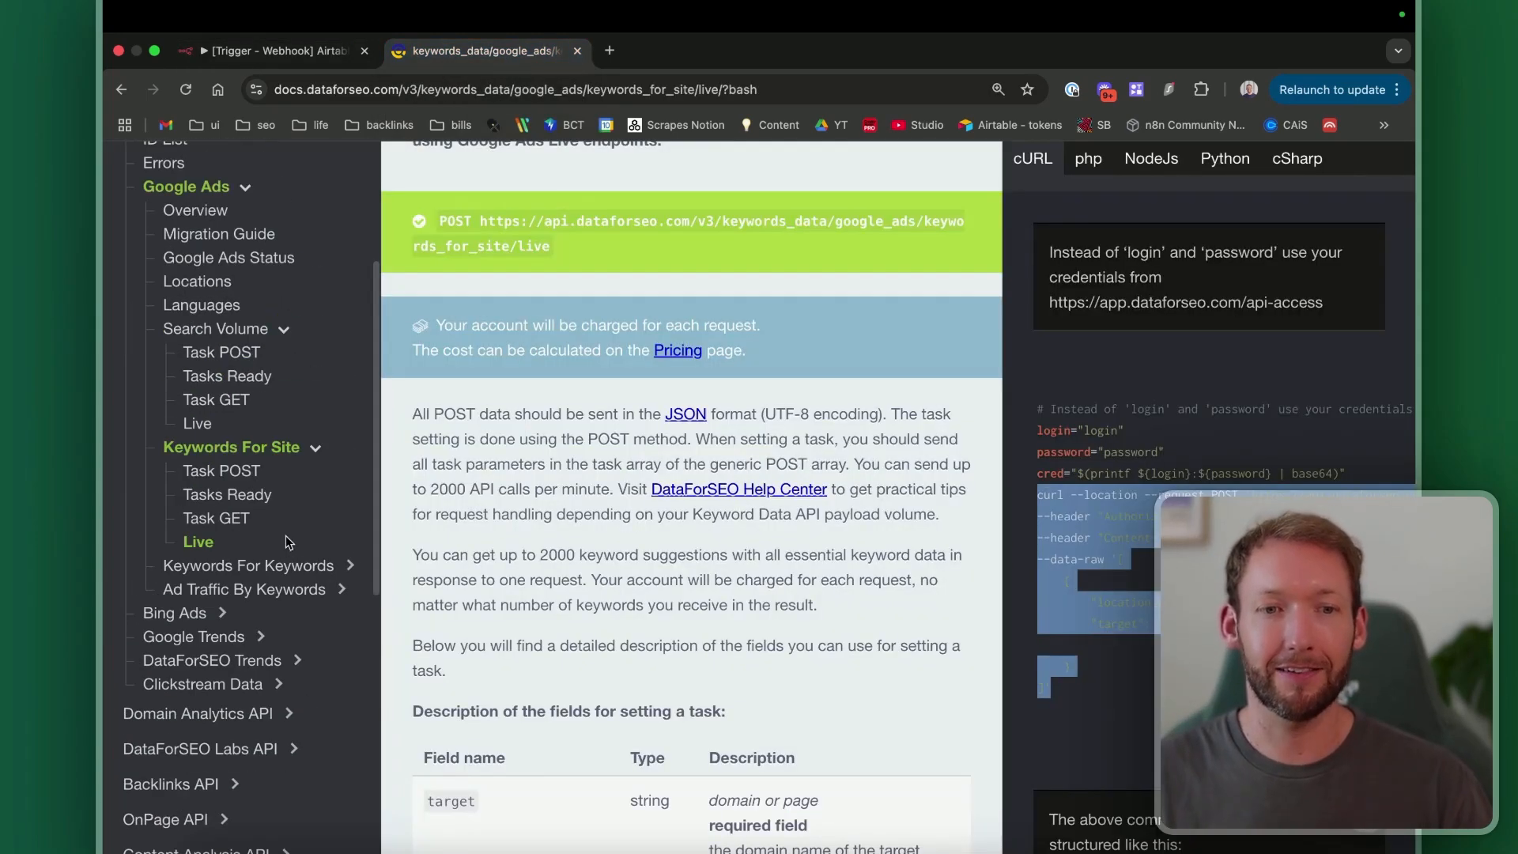
{"action": "scroll", "coordinate": [286, 534], "scroll_direction": "up", "scroll_amount": 3}
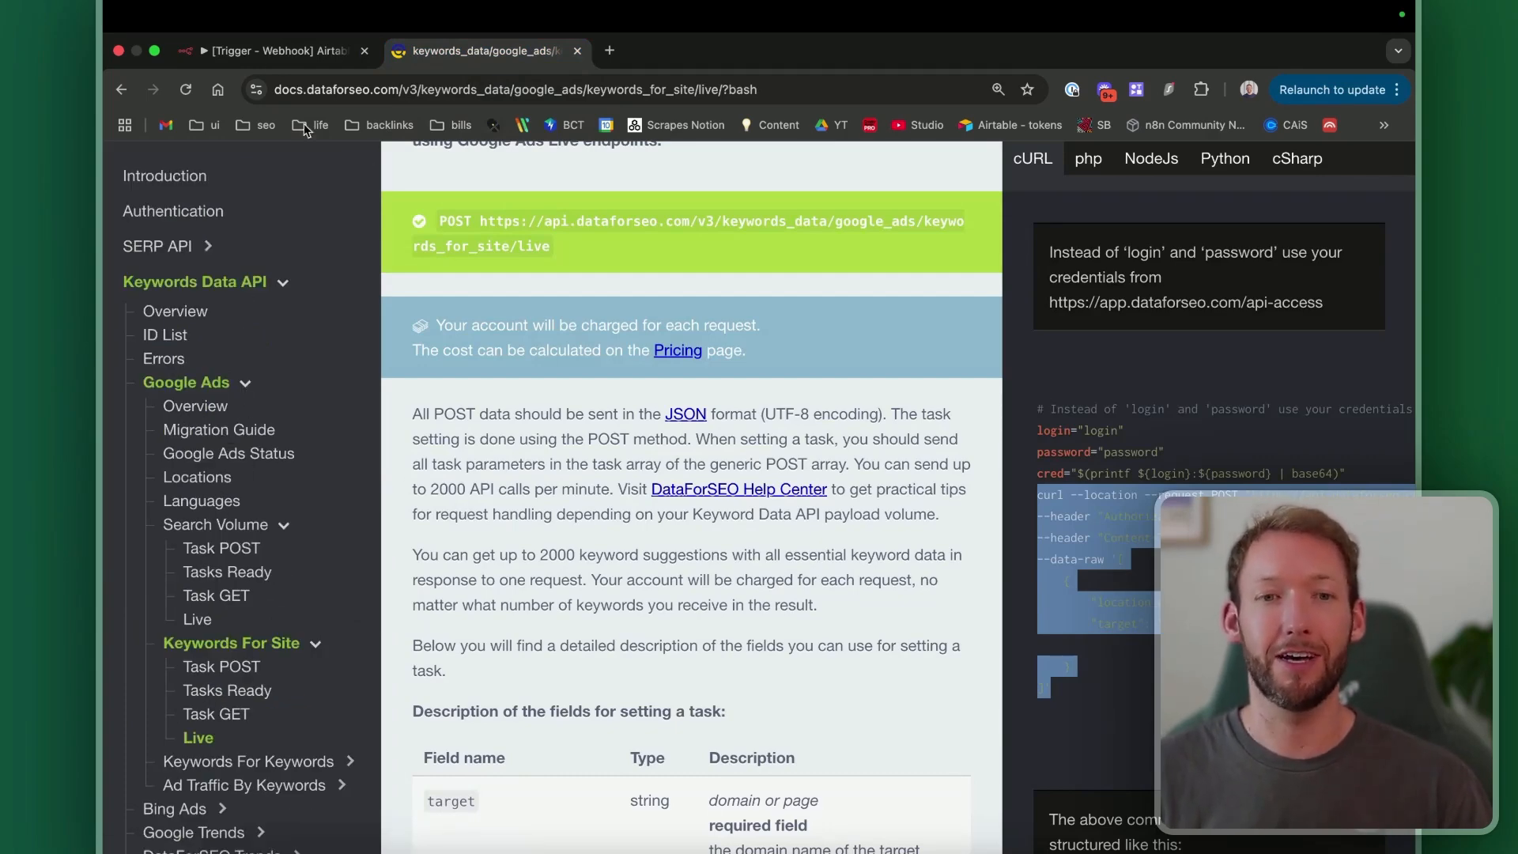
{"action": "left_click", "coordinate": [261, 57]}
{"action": "scroll", "coordinate": [711, 505], "scroll_direction": "down", "scroll_amount": 3}
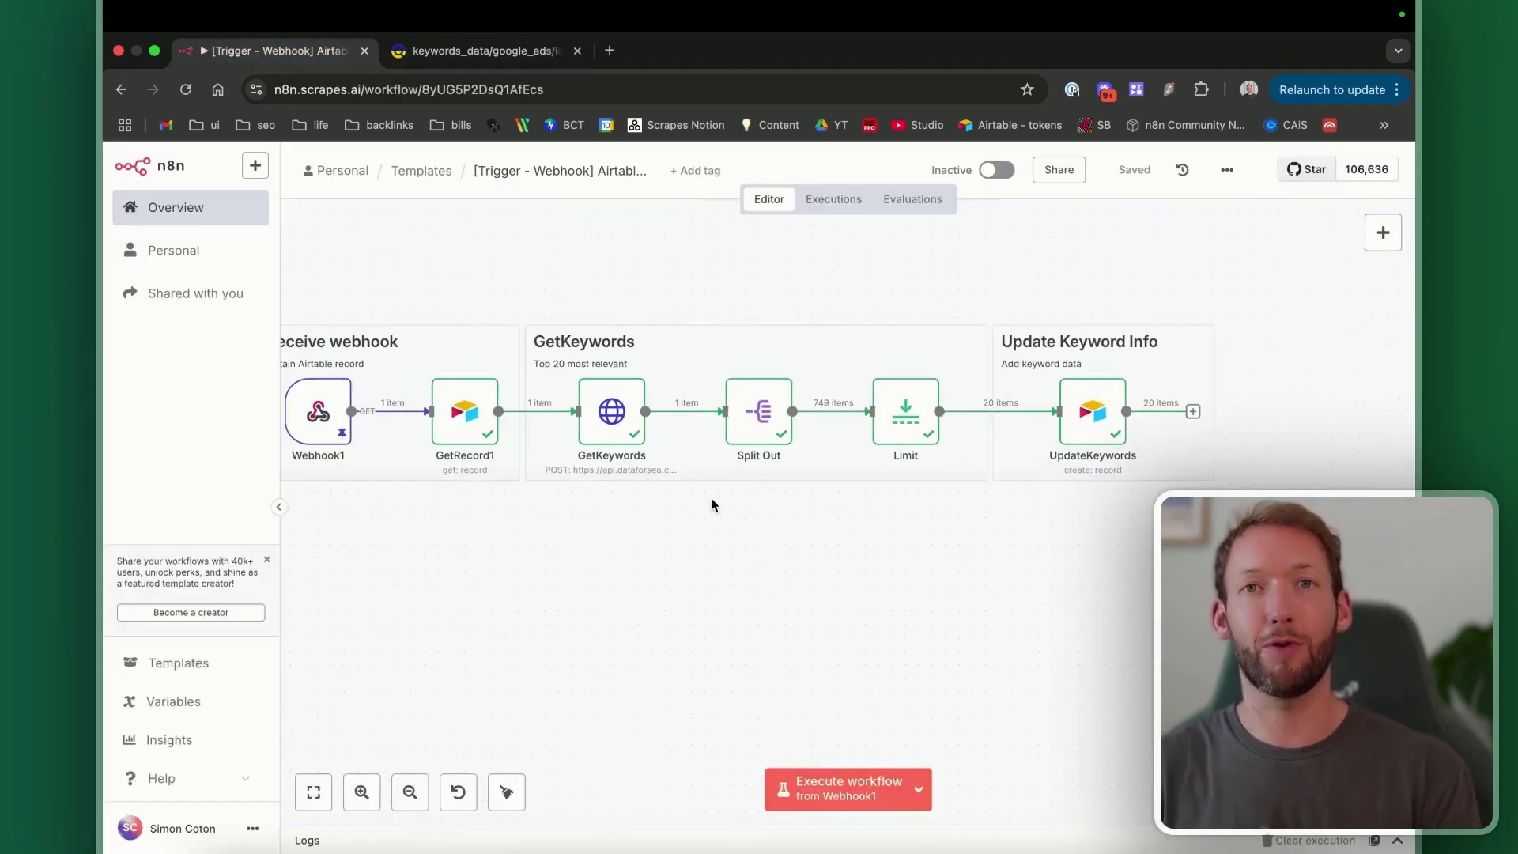
Step: Switch to the Airtable Keywords interface and examine the keyword records listed under Relevance AI
{"action": "key", "text": "ctrl+Left"}
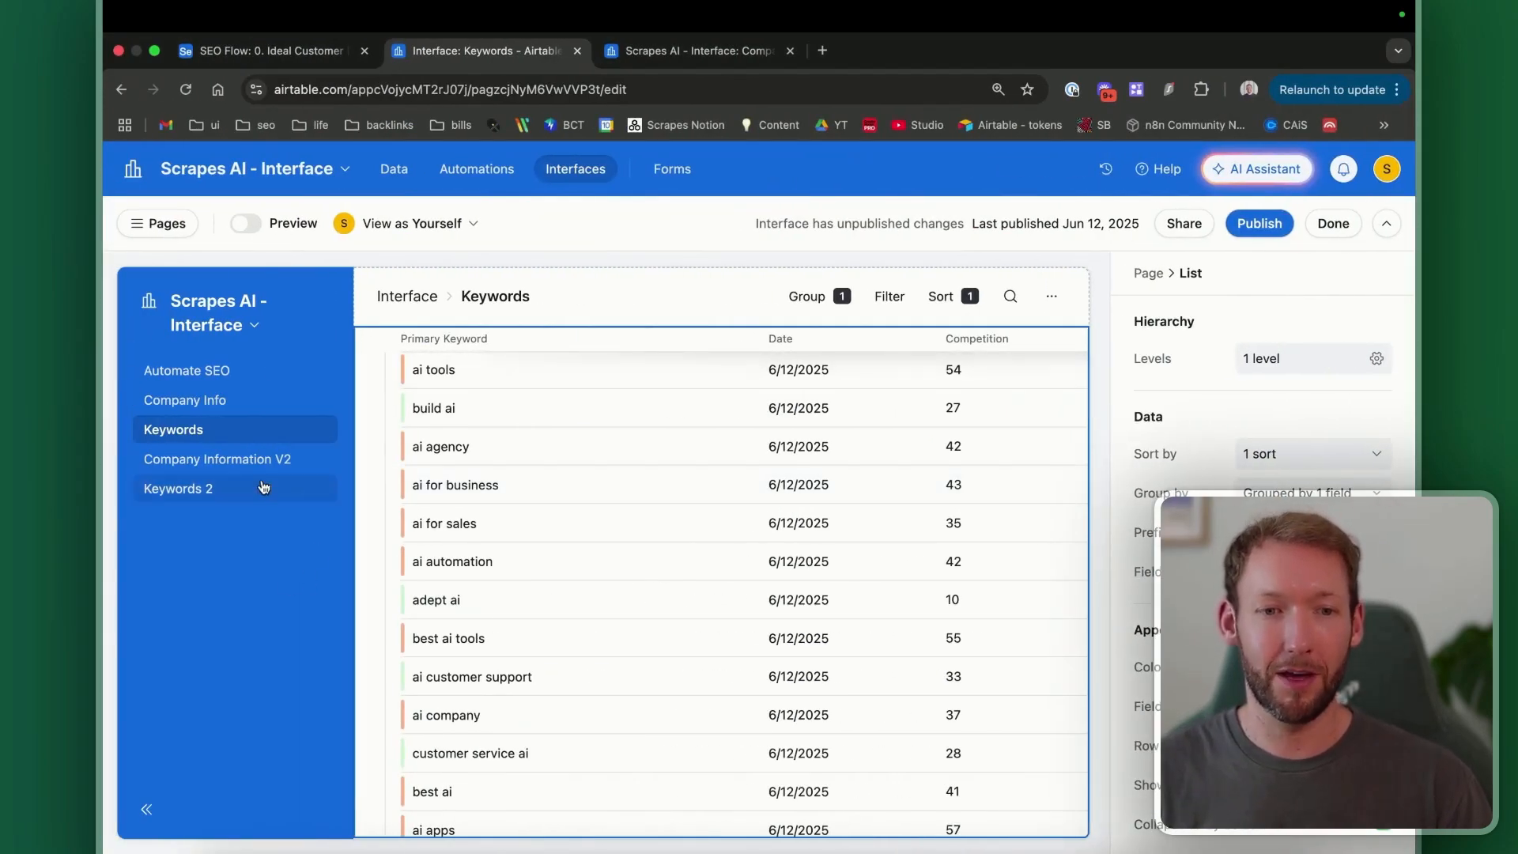
{"action": "scroll", "coordinate": [536, 588], "scroll_direction": "up", "scroll_amount": 3}
{"action": "scroll", "coordinate": [536, 587], "scroll_direction": "up", "scroll_amount": 3}
{"action": "scroll", "coordinate": [535, 586], "scroll_direction": "down", "scroll_amount": 2}
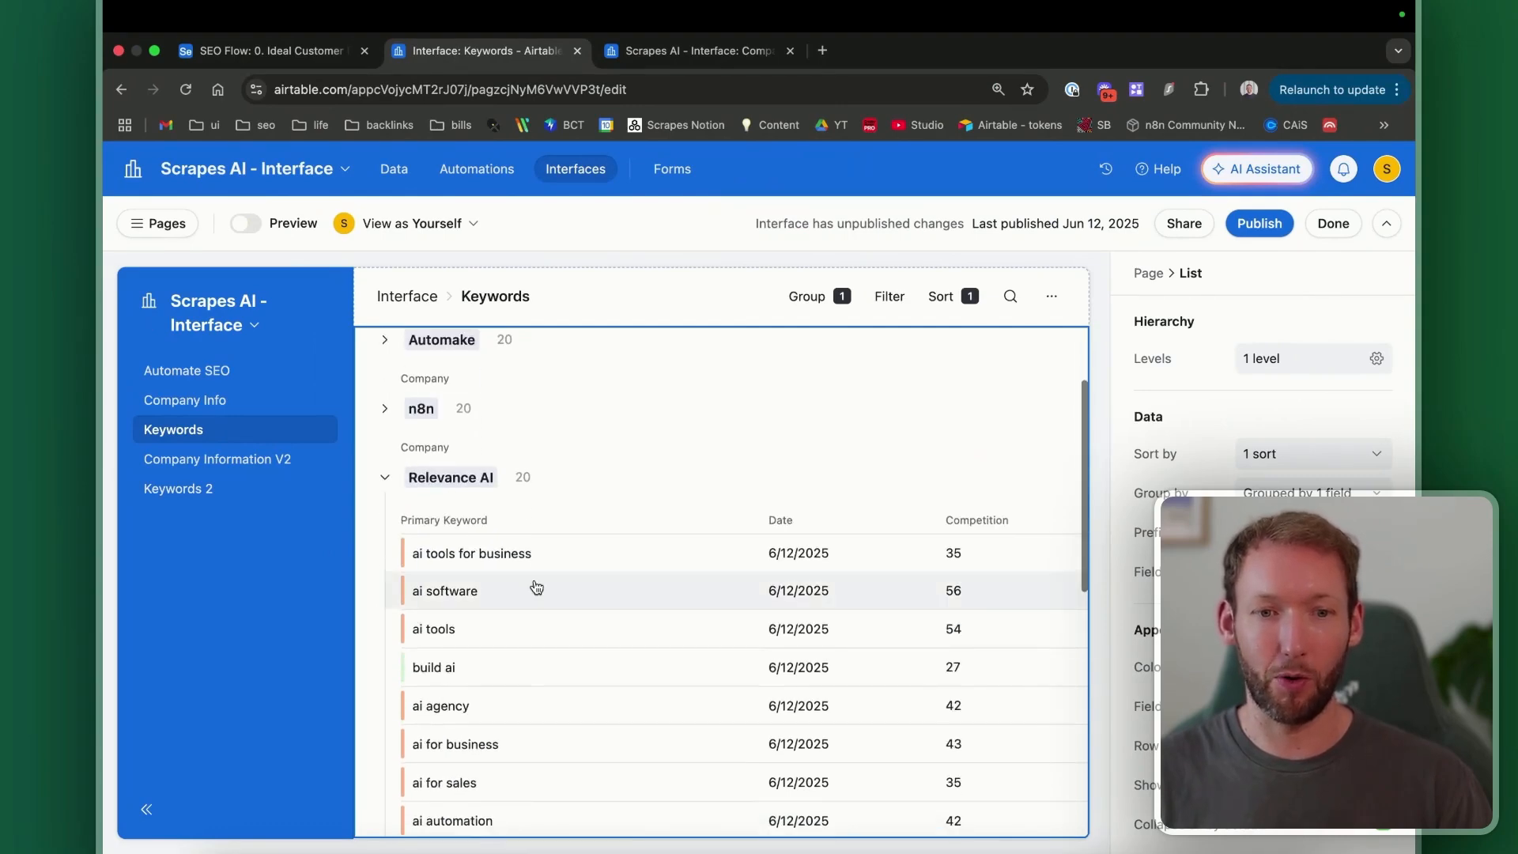
{"action": "scroll", "coordinate": [535, 587], "scroll_direction": "right", "scroll_amount": 5}
{"action": "scroll", "coordinate": [535, 587], "scroll_direction": "left", "scroll_amount": 5}
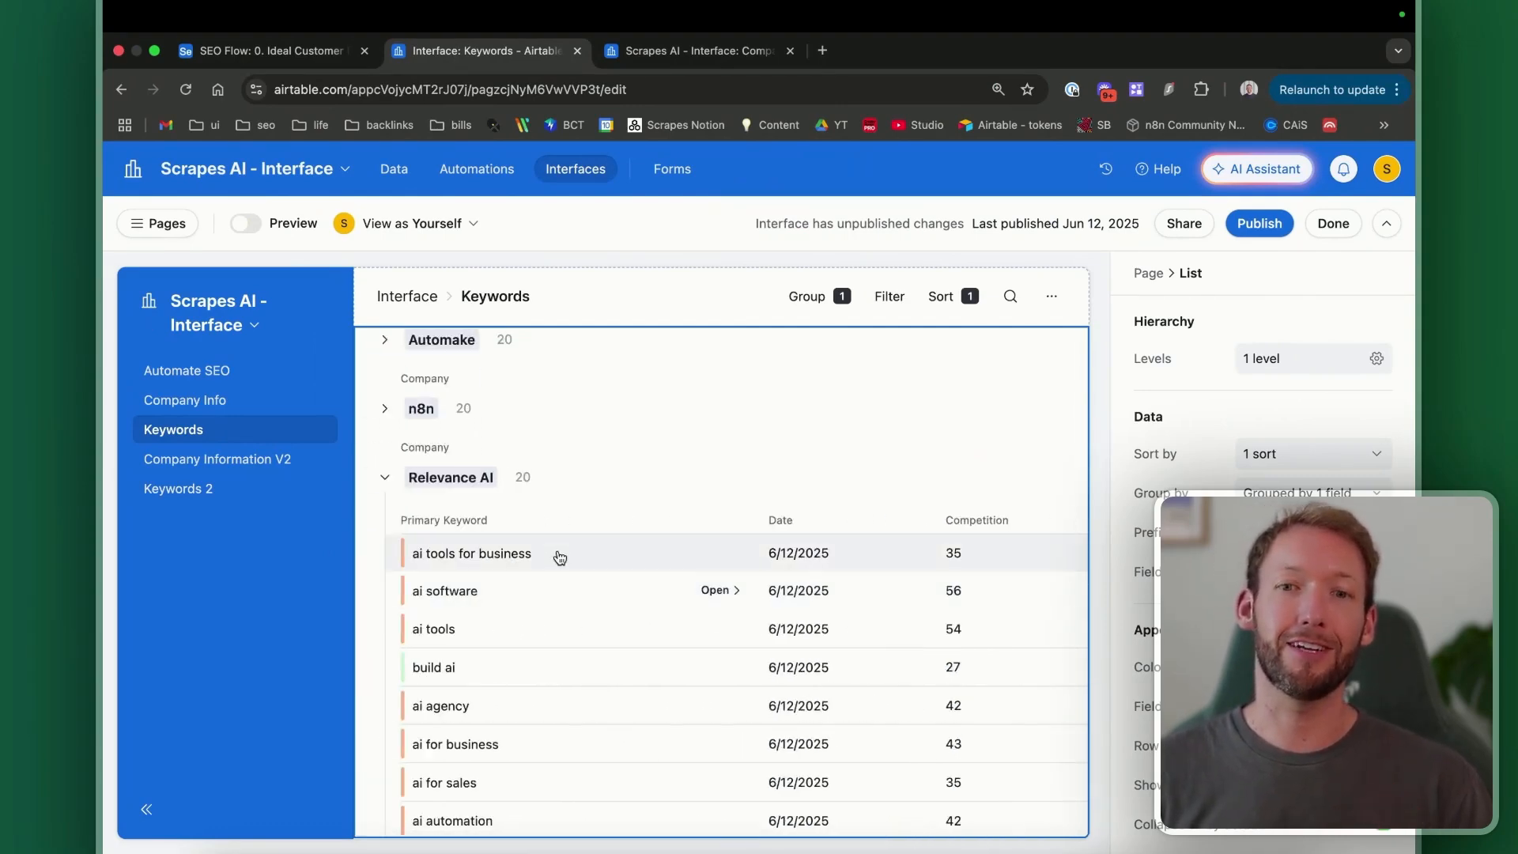
Step: Turn on the interface preview and collapse the Relevance AI keyword group
{"action": "left_click", "coordinate": [245, 223]}
{"action": "scroll", "coordinate": [675, 445], "scroll_direction": "down", "scroll_amount": 5}
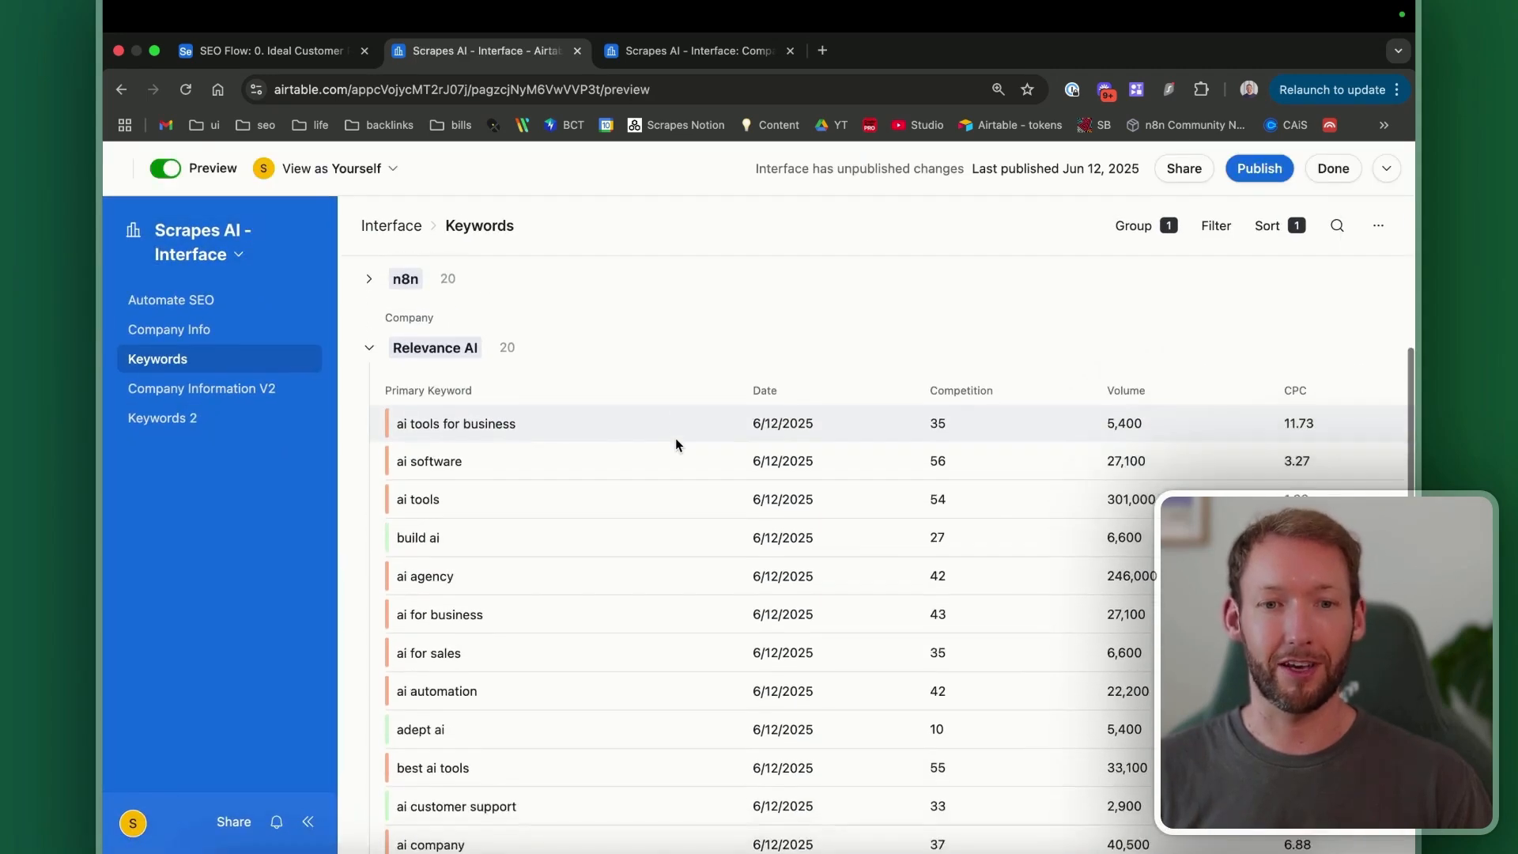
{"action": "left_click", "coordinate": [368, 320]}
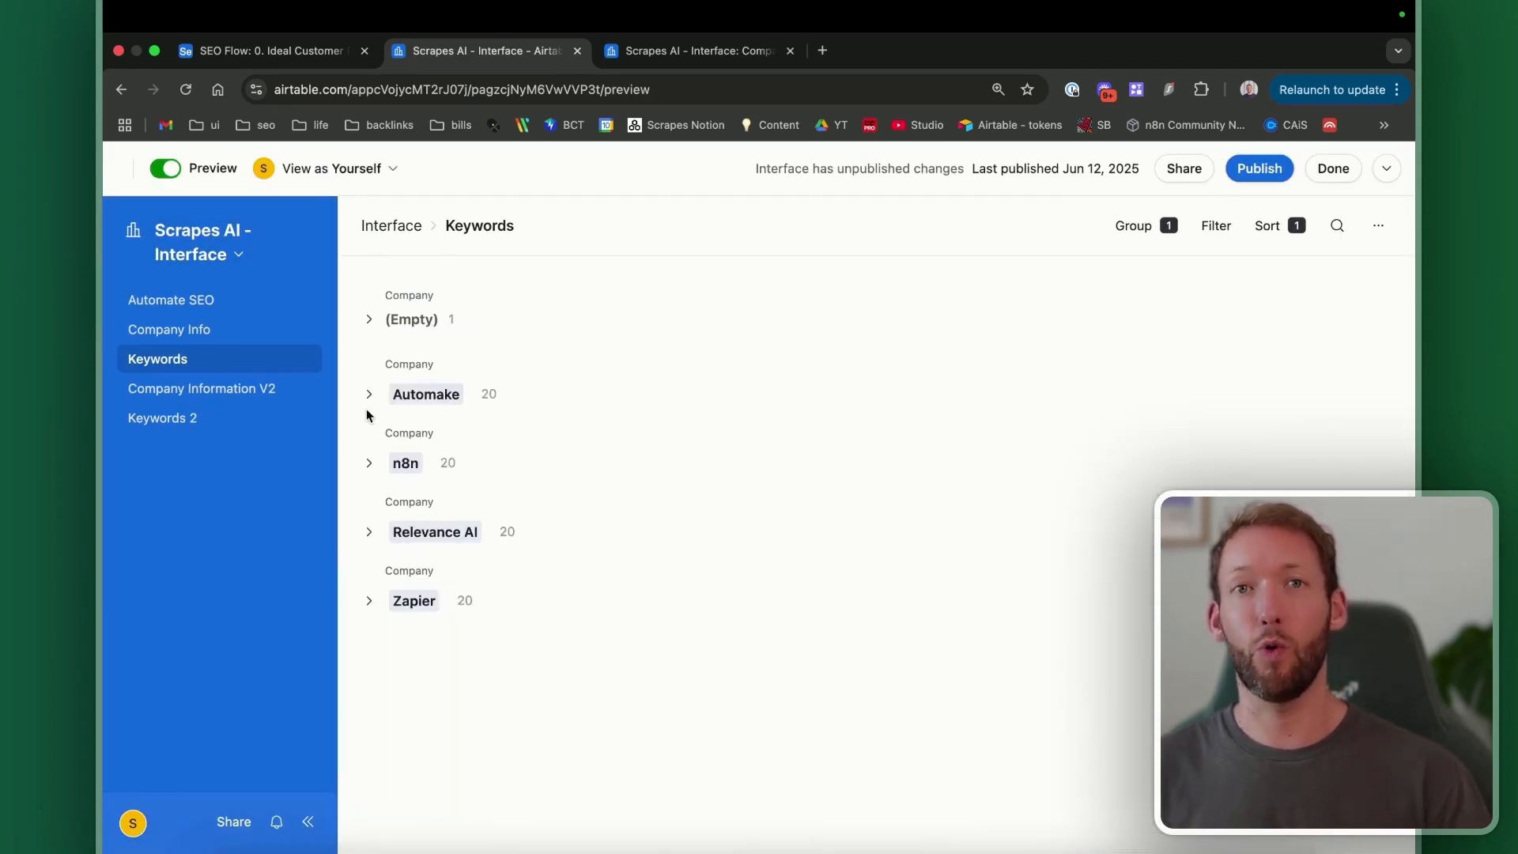